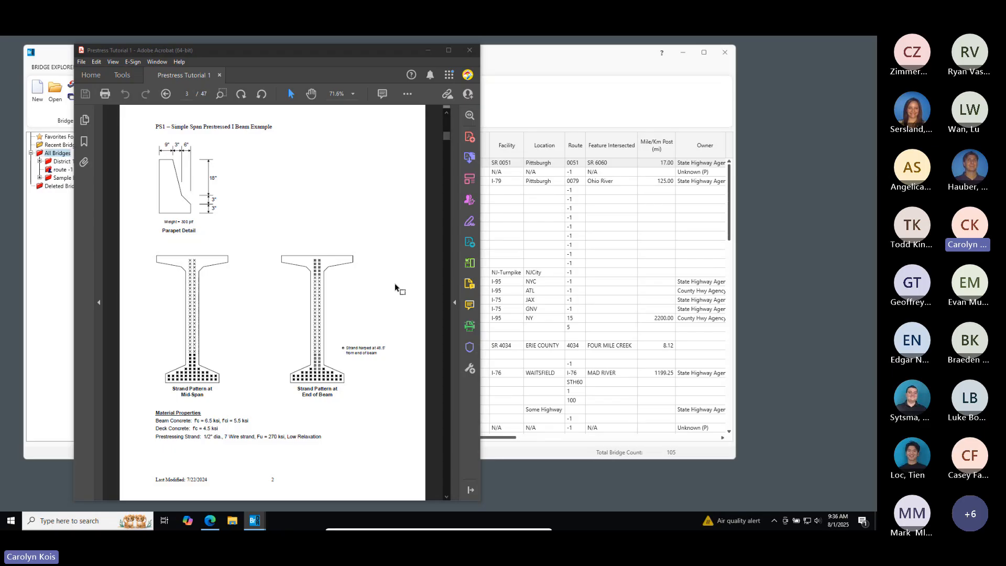
Create a new bridge with the bridge ID PS Training Bridge and the NBI structure ID 1234567
{"action": "left_click_drag", "start_coordinate": [322, 52], "coordinate": [0, 68]}
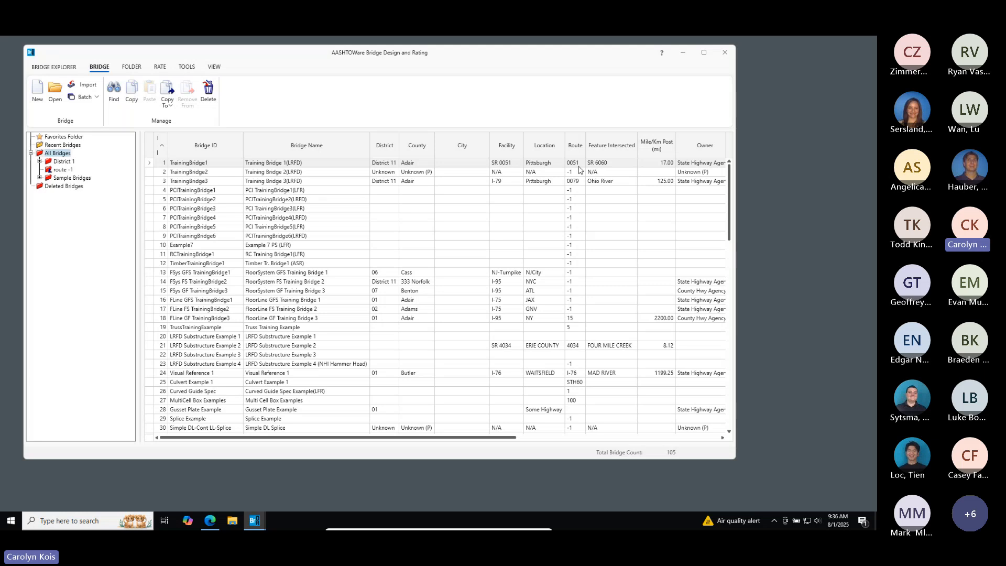
{"action": "left_click", "coordinate": [39, 94]}
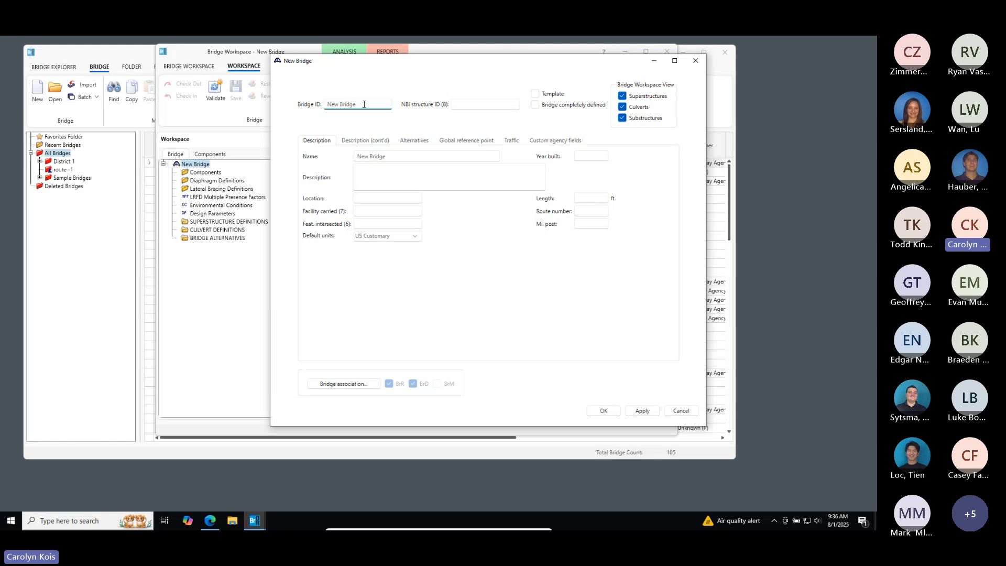
{"action": "left_click_drag", "start_coordinate": [364, 105], "coordinate": [299, 105]}
{"action": "key", "text": "BackSpace"}
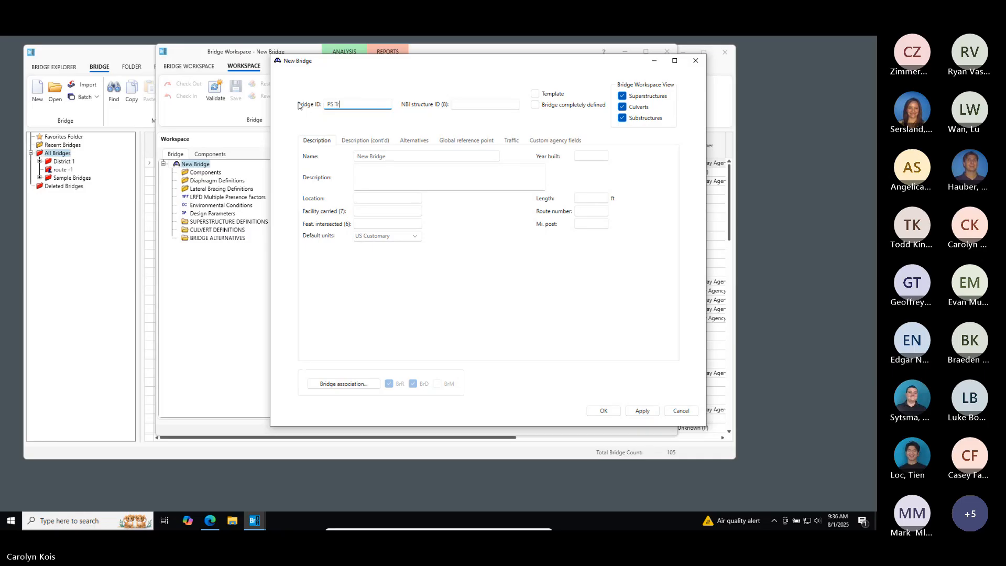
{"action": "type", "text": "PS Training Bridge"}
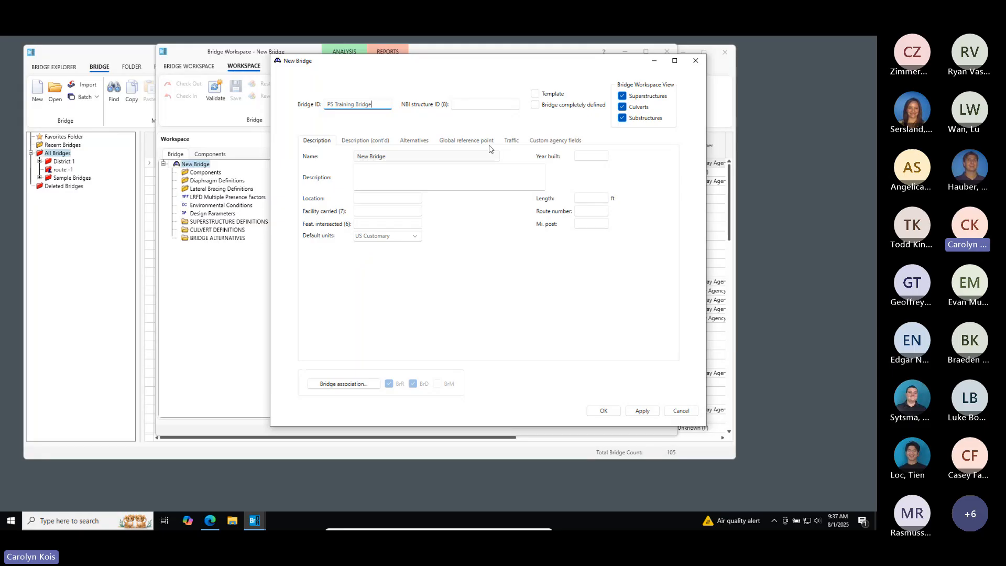
{"action": "left_click", "coordinate": [472, 105]}
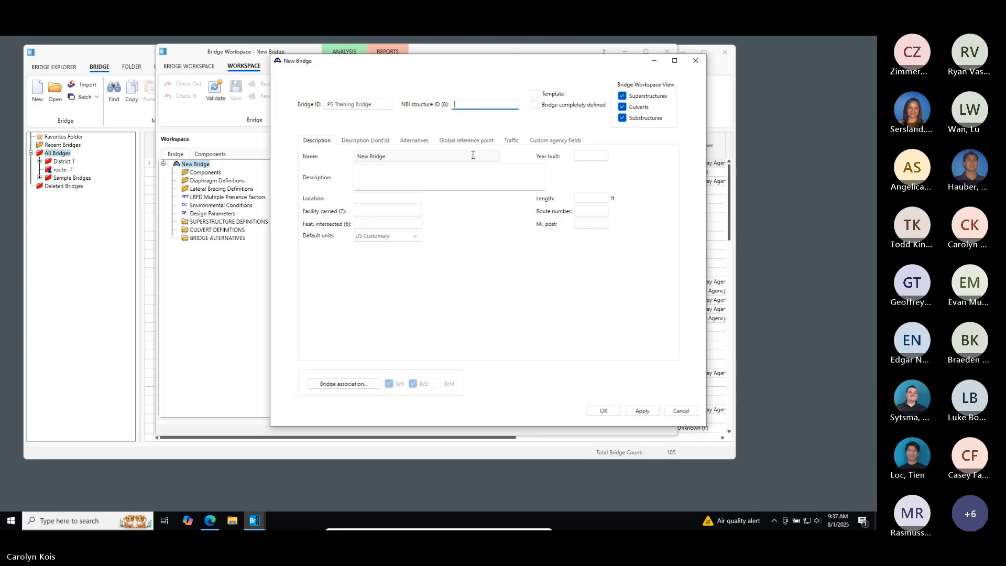
{"action": "type", "text": "1234567"}
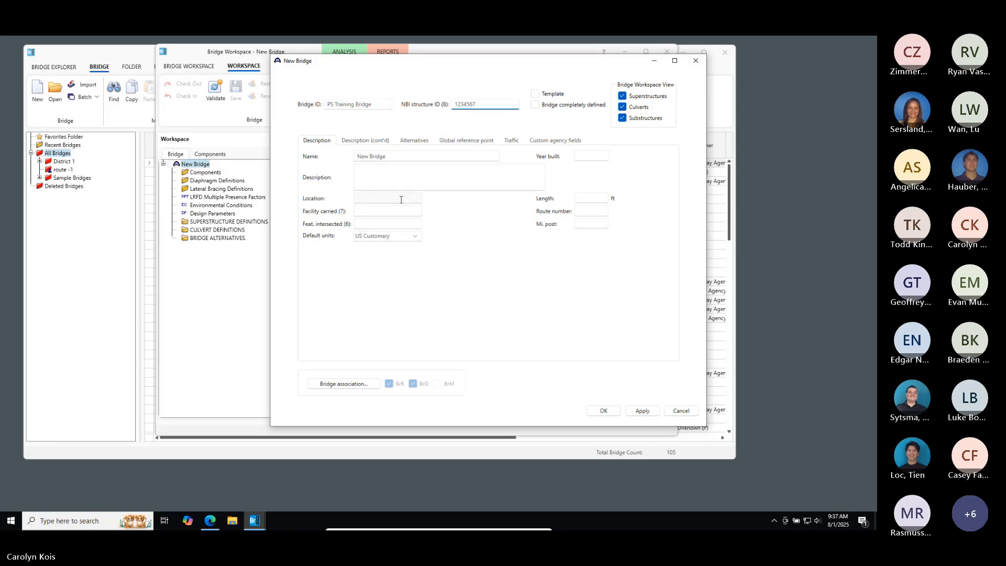
Name the bridge PS Training Bridge, set its route number to -1, exclude culverts from the workspace view, and save the description
{"action": "left_click", "coordinate": [409, 156]}
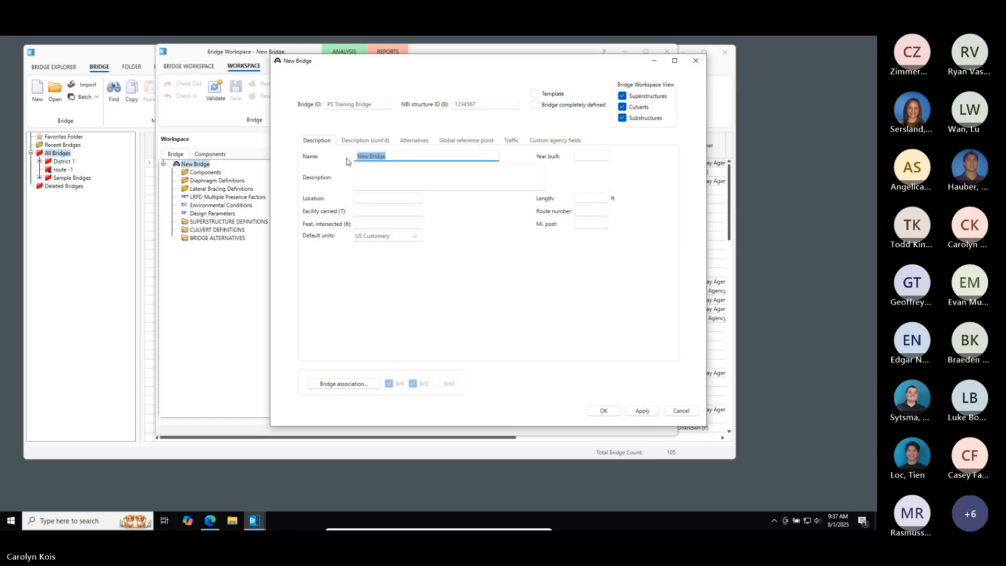
{"action": "type", "text": "PS Training Br"}
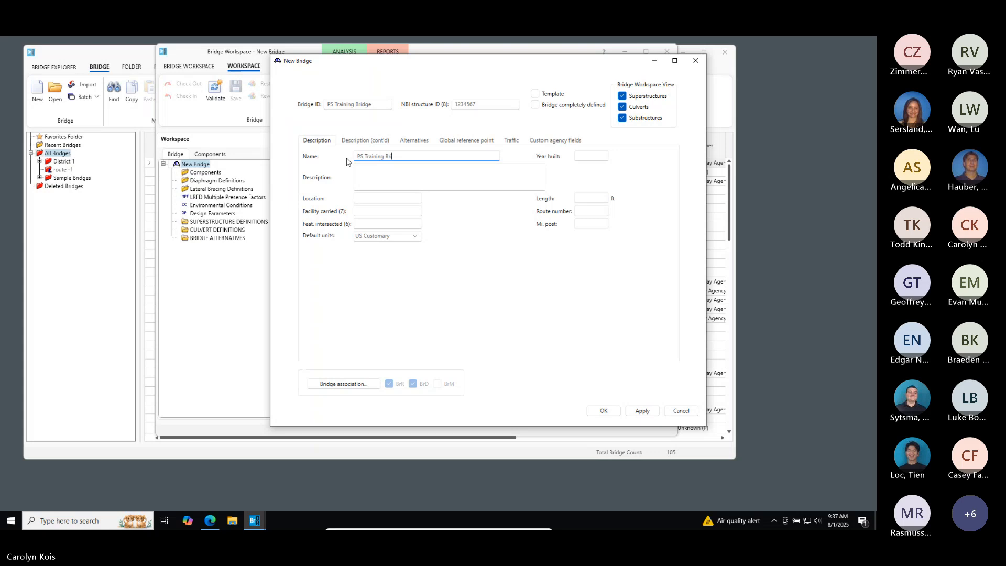
{"action": "type", "text": "idge"}
{"action": "left_click", "coordinate": [600, 215]}
{"action": "type", "text": "-1"}
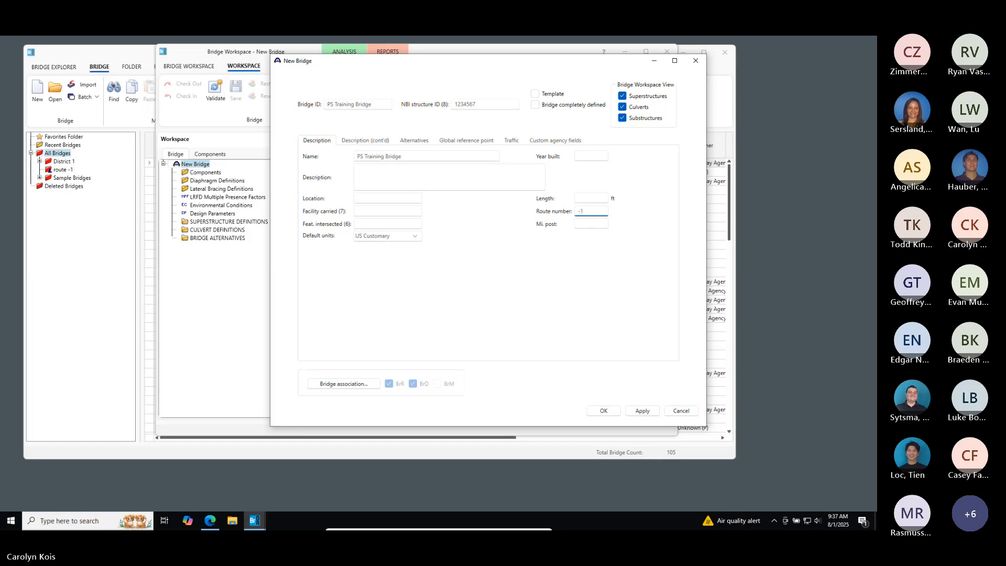
{"action": "left_click", "coordinate": [623, 107]}
{"action": "left_click_drag", "start_coordinate": [540, 61], "coordinate": [636, 62]}
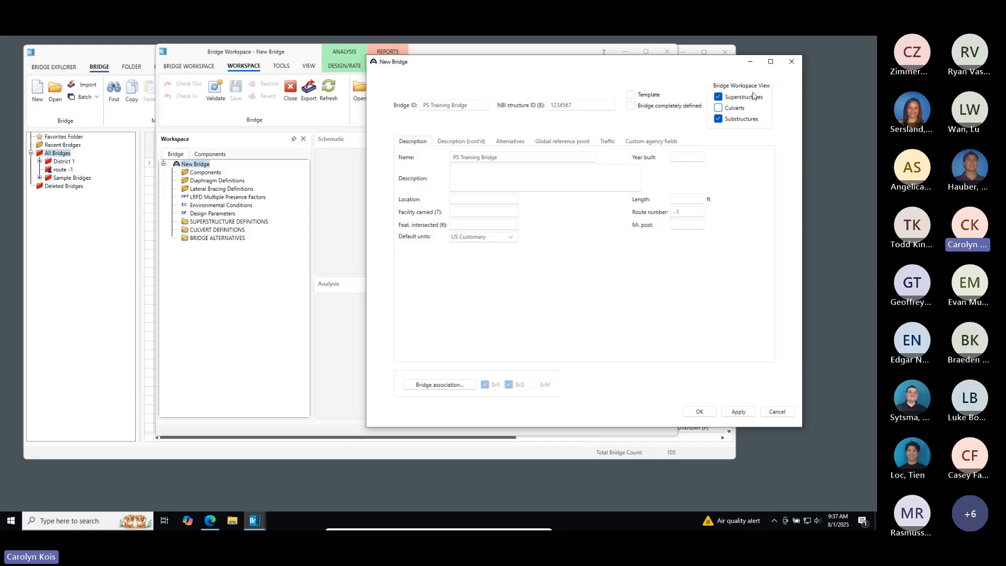
{"action": "left_click", "coordinate": [705, 415]}
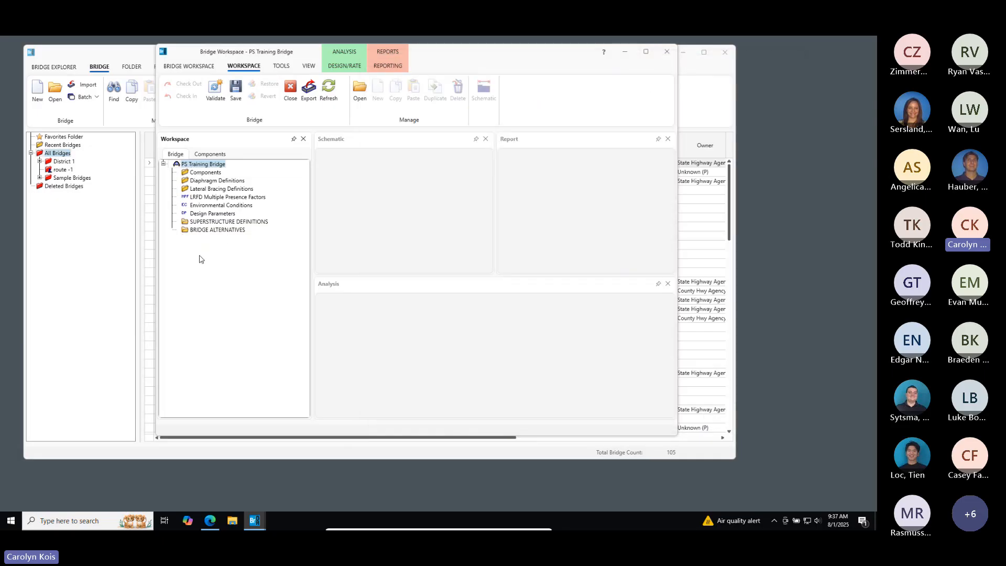
Review the bridge's custom agency fields, continued description and alternatives in its properties
{"action": "double_click", "coordinate": [204, 166]}
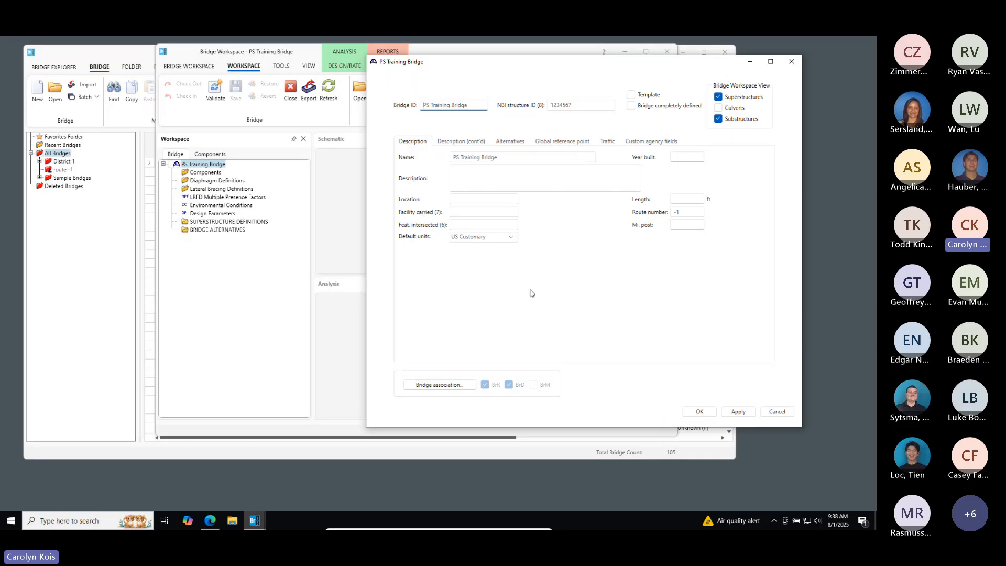
{"action": "left_click", "coordinate": [650, 140]}
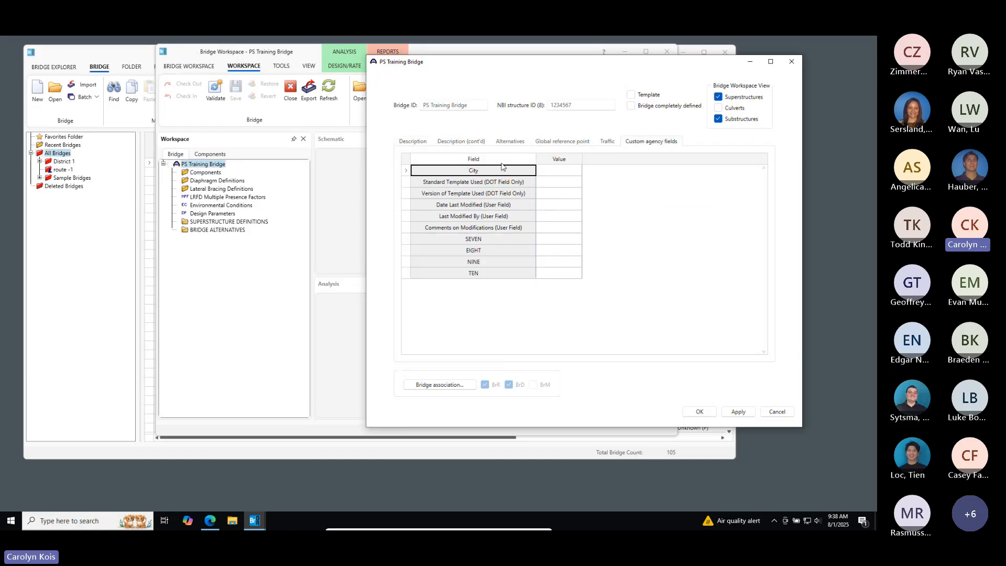
{"action": "left_click", "coordinate": [470, 142]}
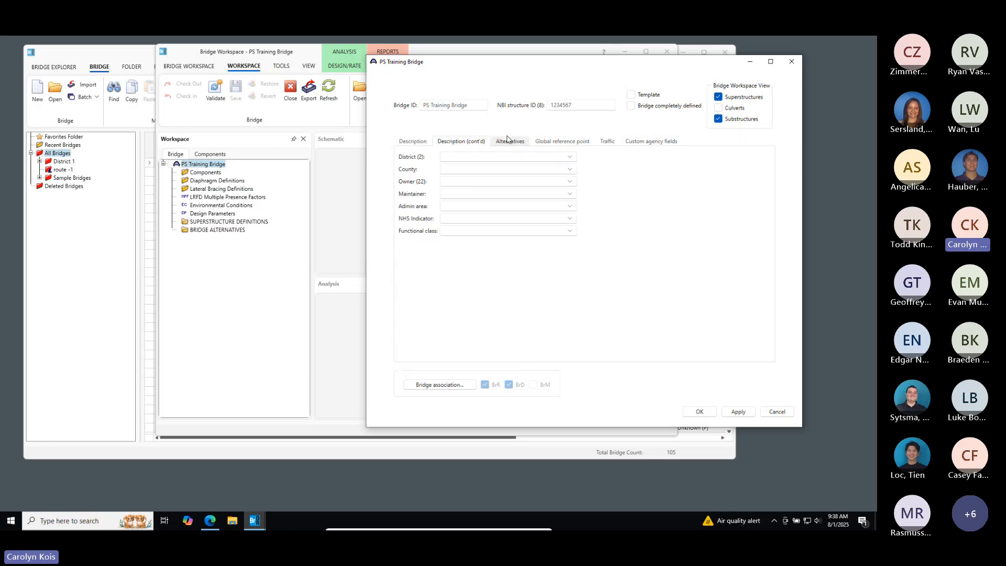
{"action": "left_click", "coordinate": [506, 143]}
{"action": "left_click", "coordinate": [470, 142]}
{"action": "left_click", "coordinate": [412, 143]}
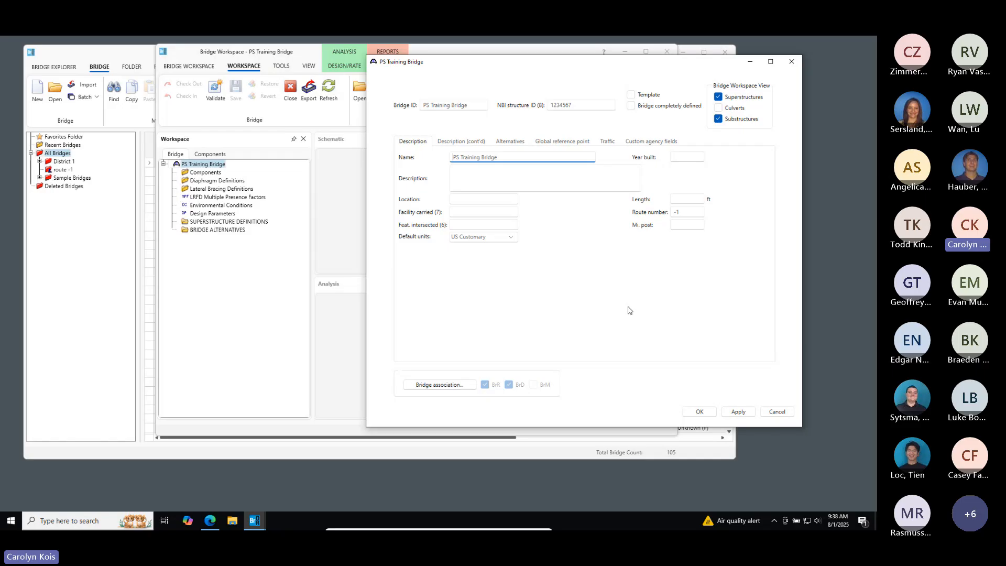
{"action": "left_click", "coordinate": [697, 411]}
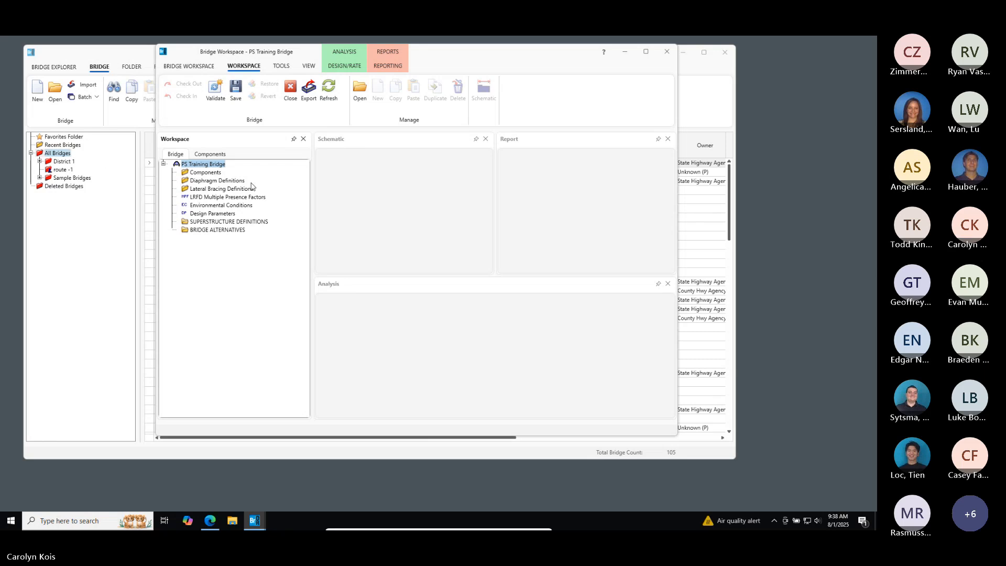
Expand the Materials folder among the bridge's components
{"action": "left_click", "coordinate": [213, 154]}
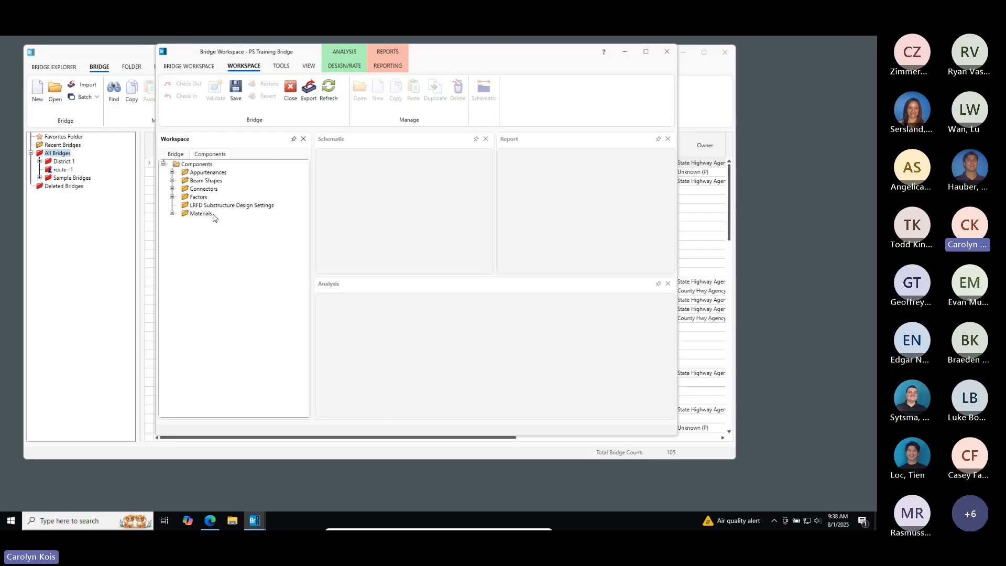
{"action": "left_click", "coordinate": [172, 214]}
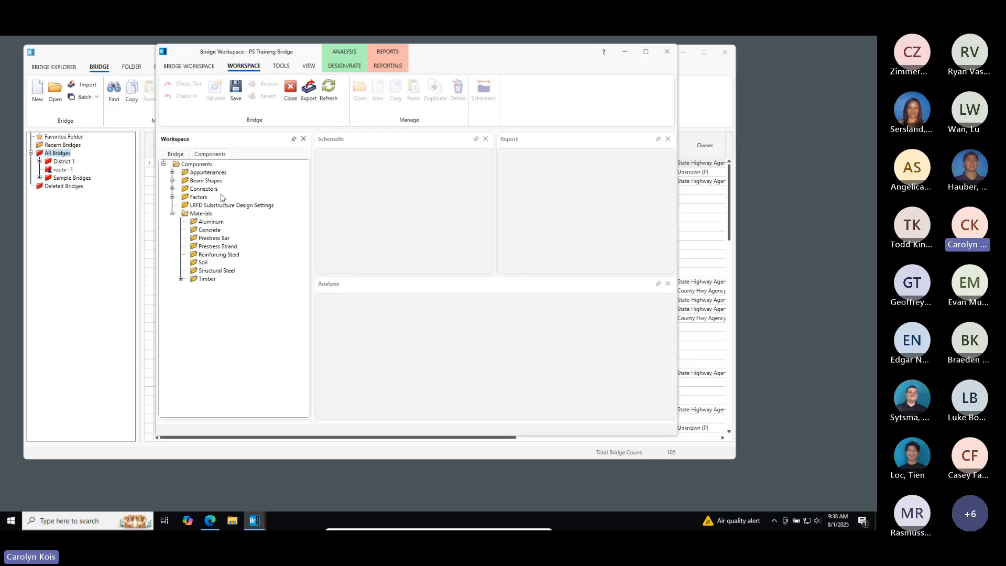
{"action": "double_click", "coordinate": [214, 229]}
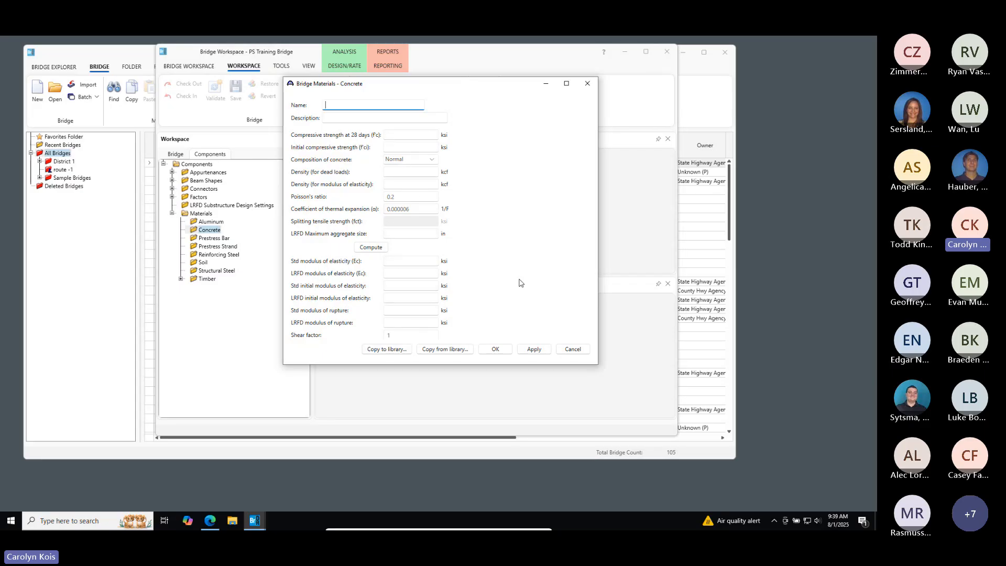
{"action": "left_click", "coordinate": [445, 349]}
{"action": "left_click", "coordinate": [152, 166]}
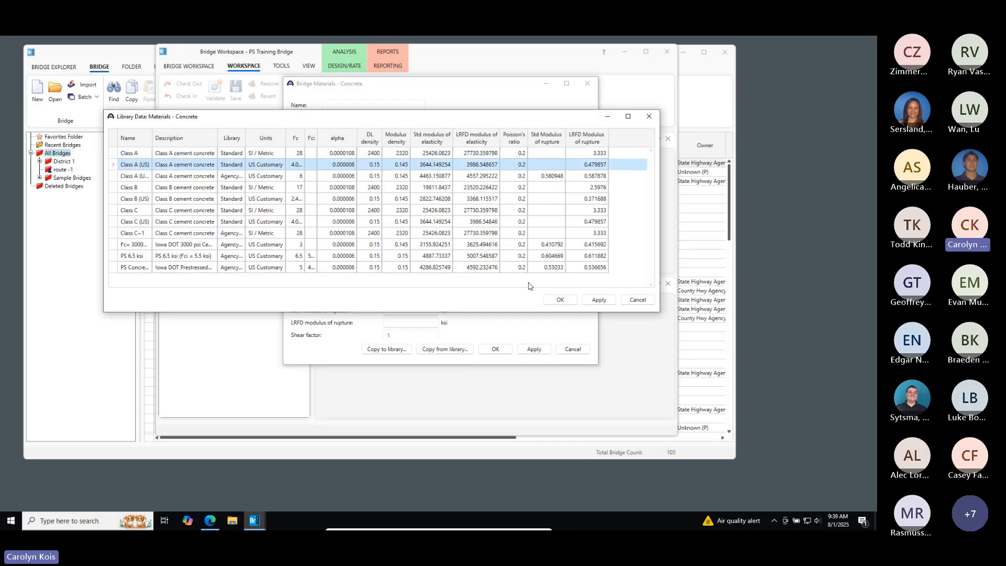
{"action": "left_click", "coordinate": [561, 300]}
{"action": "left_click_drag", "start_coordinate": [425, 135], "coordinate": [367, 135]}
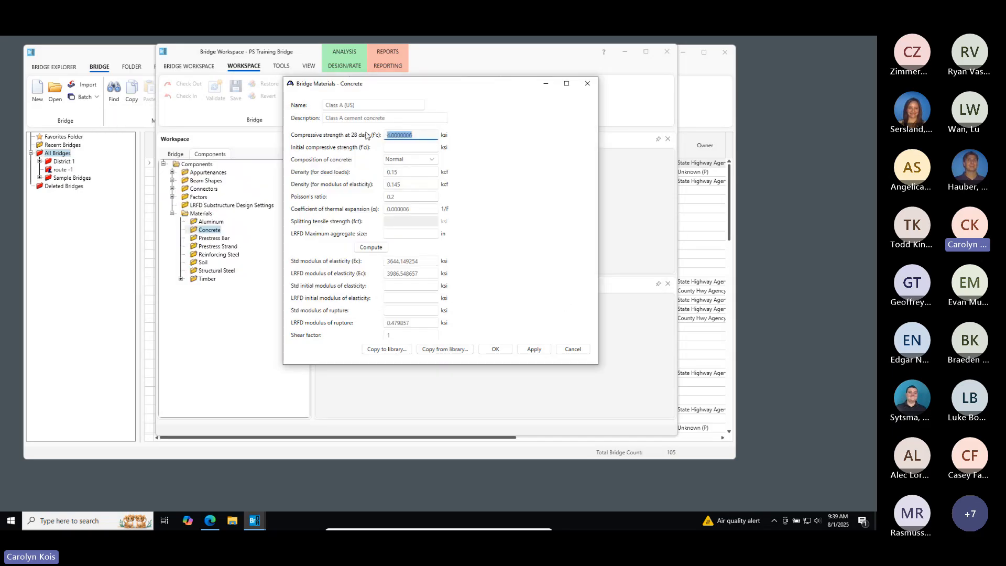
{"action": "type", "text": "6.5"}
{"action": "left_click", "coordinate": [370, 247]}
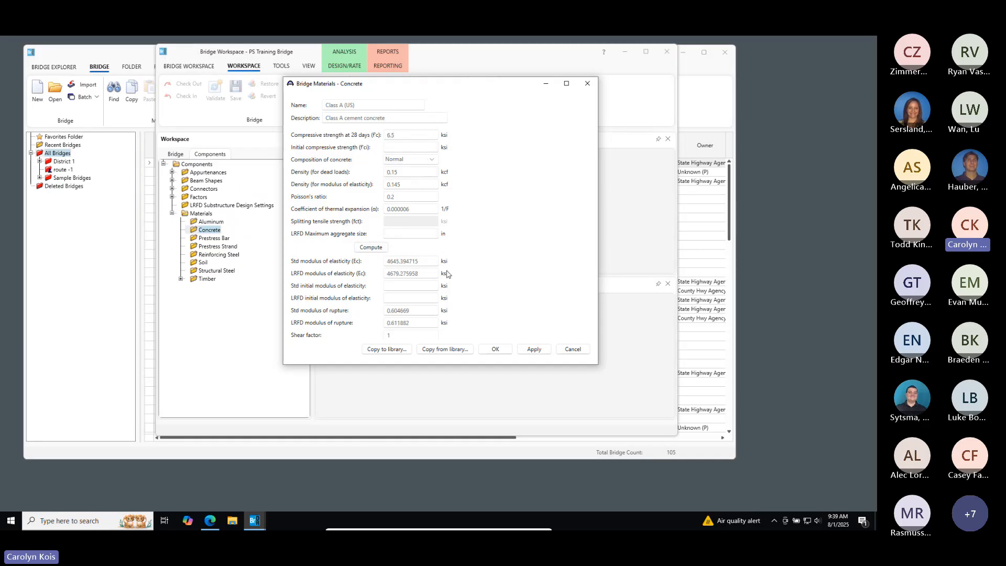
{"action": "left_click", "coordinate": [582, 350]}
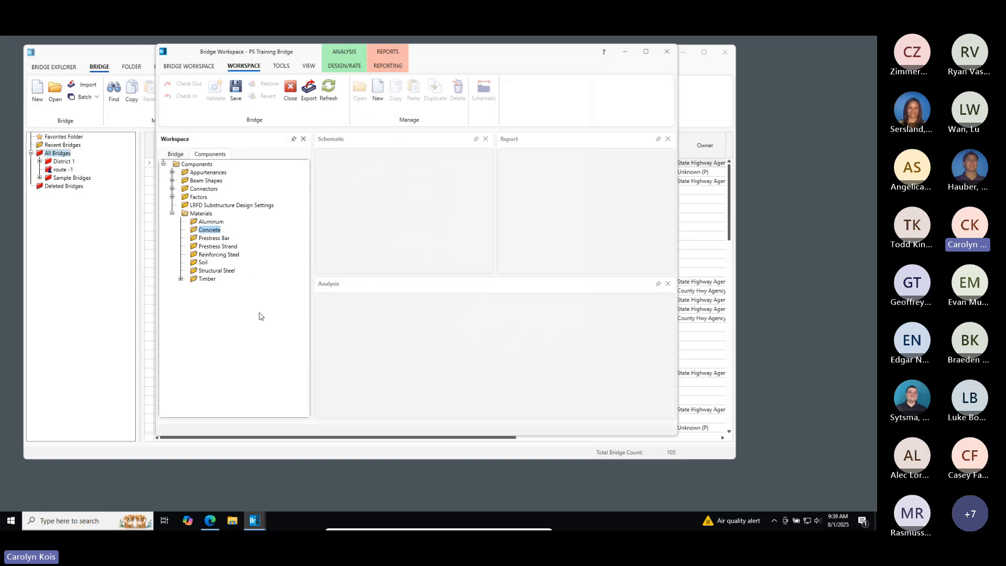
Start a new concrete material named PS 6.5 ksi with the description PS 6.5 ksi (f'ci = 5.5 ksi)
{"action": "double_click", "coordinate": [209, 230]}
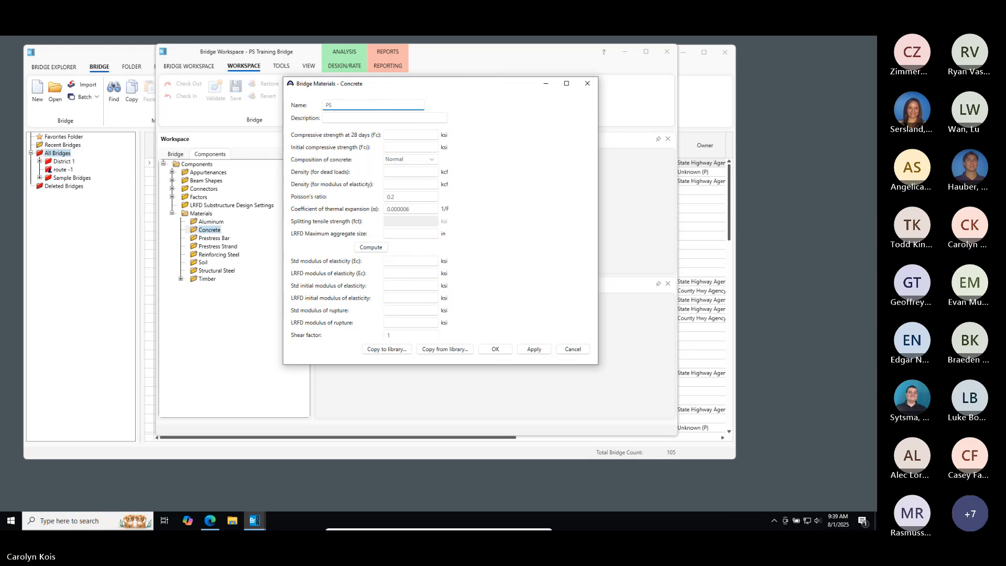
{"action": "type", "text": "6.5 ksi"}
{"action": "left_click_drag", "start_coordinate": [350, 105], "coordinate": [309, 106]}
{"action": "key", "text": "ctrl+c"}
{"action": "left_click", "coordinate": [350, 116]}
{"action": "key", "text": "ctrl+v"}
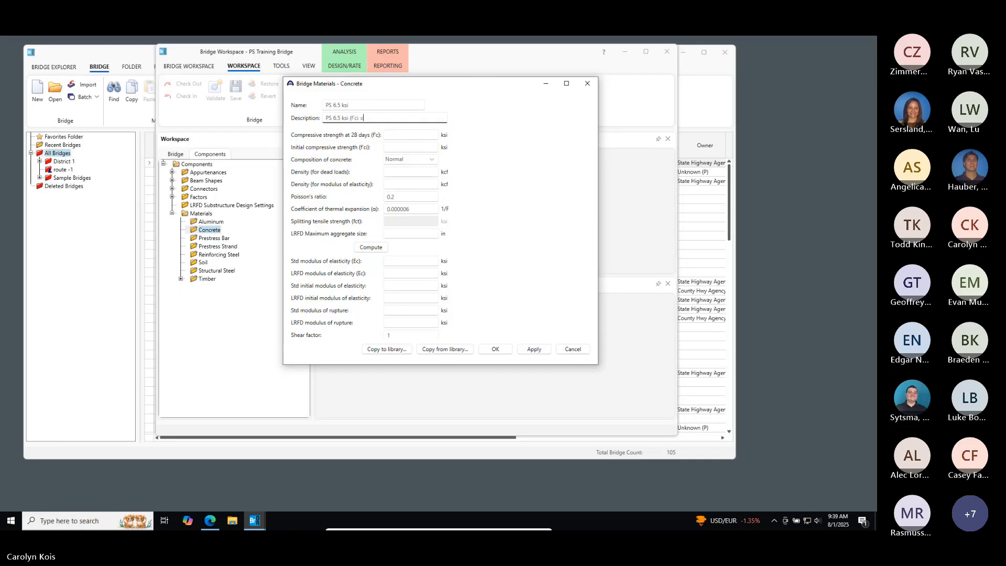
{"action": "type", "text": "(f'ci = 5.5 ksi"}
Set f'c to 6.5 ksi, f'ci to 5.5 ksi, both densities to 0.15 kcf and Poisson's ratio to 0.2, then compute the moduli and save
{"action": "left_click", "coordinate": [421, 134]}
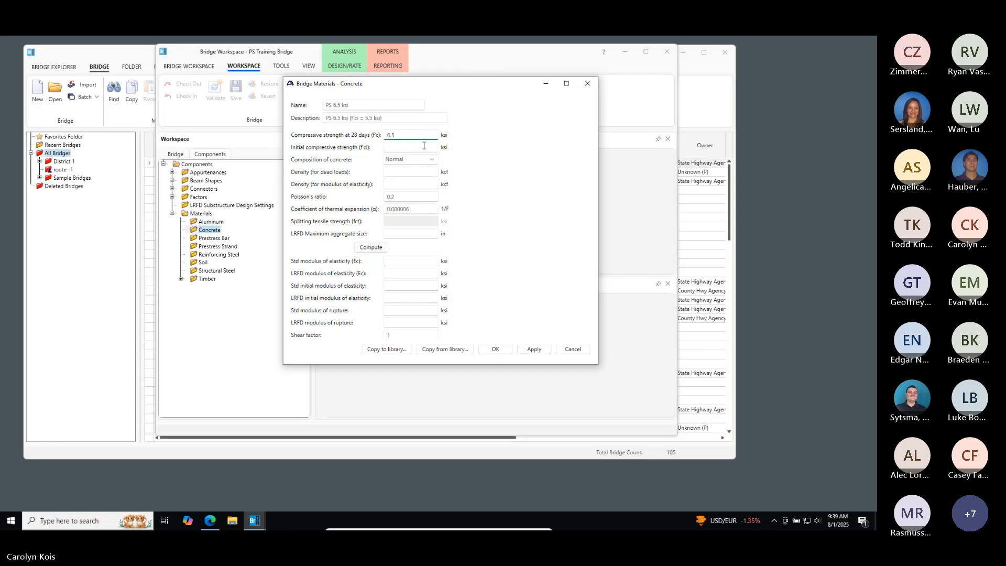
{"action": "key", "text": "Tab"}
{"action": "left_click", "coordinate": [415, 171]}
{"action": "type", "text": "0.15"}
{"action": "key", "text": "Tab"}
{"action": "key", "text": "Tab"}
{"action": "type", "text": "0.2"}
{"action": "key", "text": "Tab"}
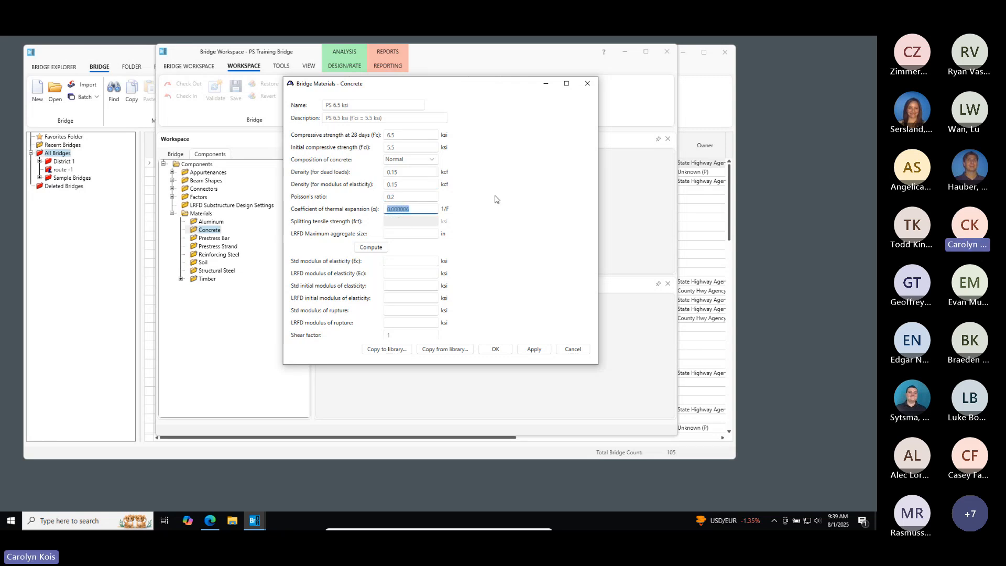
{"action": "left_click", "coordinate": [378, 249]}
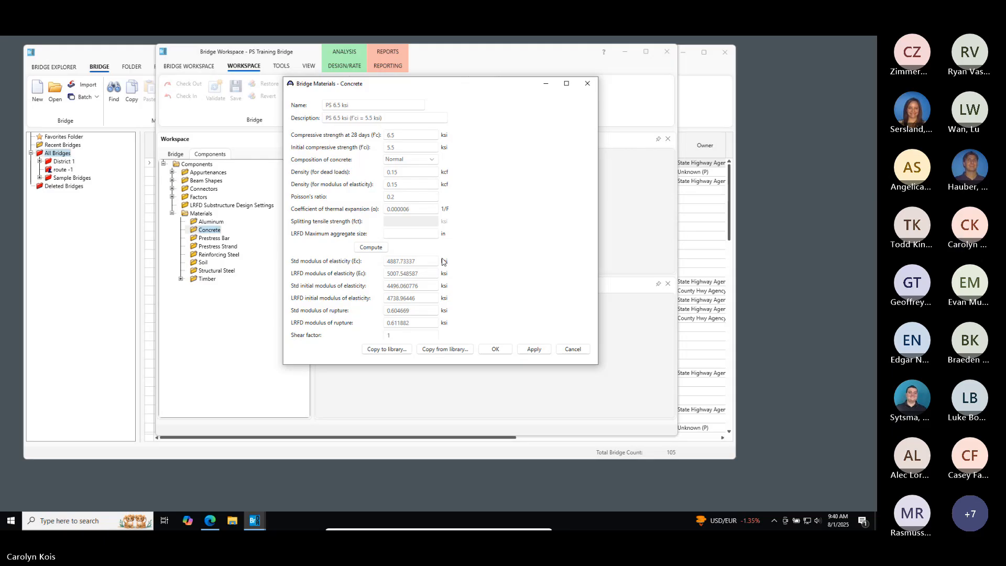
{"action": "left_click", "coordinate": [496, 349]}
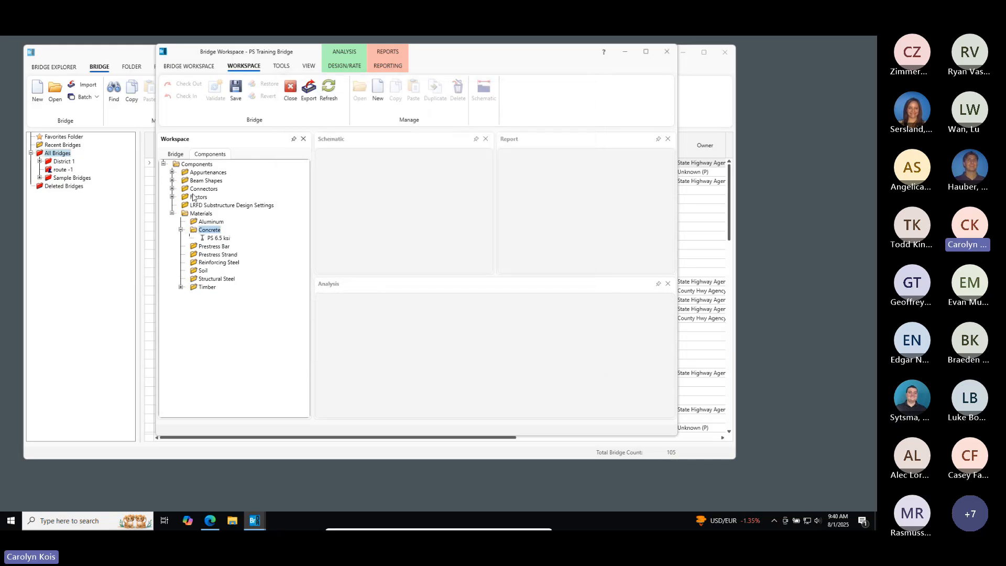
Copy the new concrete to the library under the name PS 6.5 ksi2, and restore the bridge material's name to PS 6.5 ksi
{"action": "double_click", "coordinate": [223, 238]}
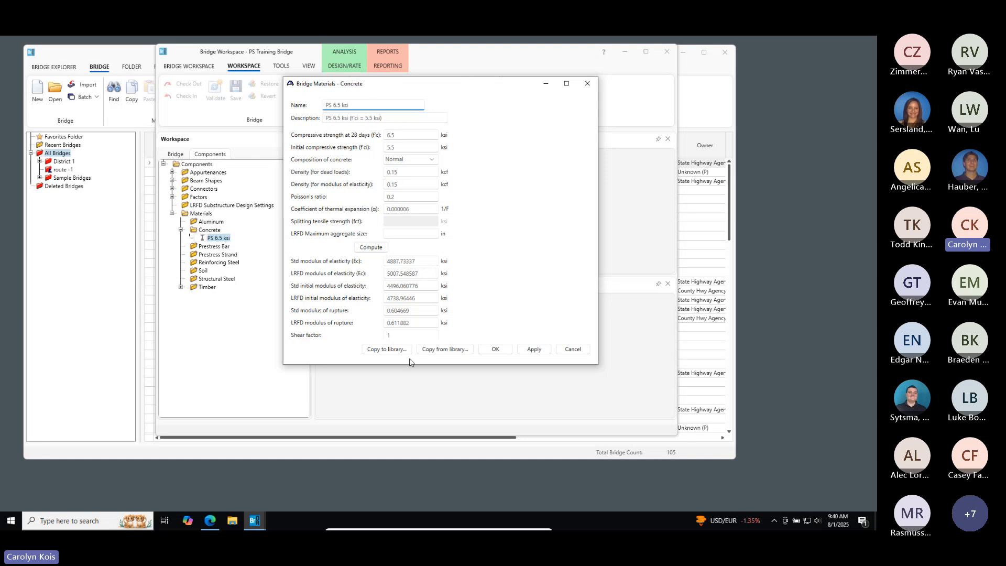
{"action": "left_click", "coordinate": [388, 349]}
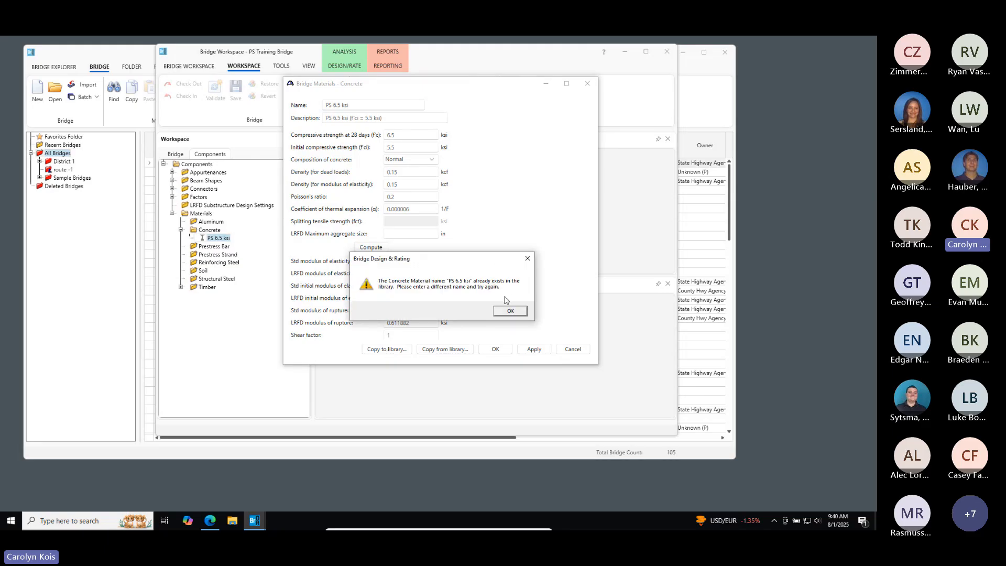
{"action": "left_click", "coordinate": [510, 311]}
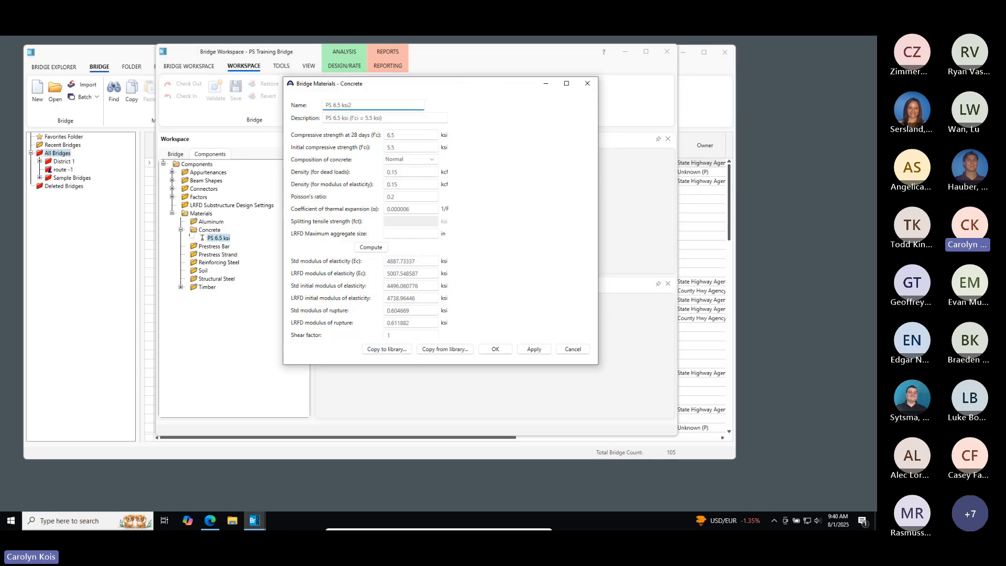
{"action": "type", "text": "2"}
{"action": "left_click", "coordinate": [383, 349]}
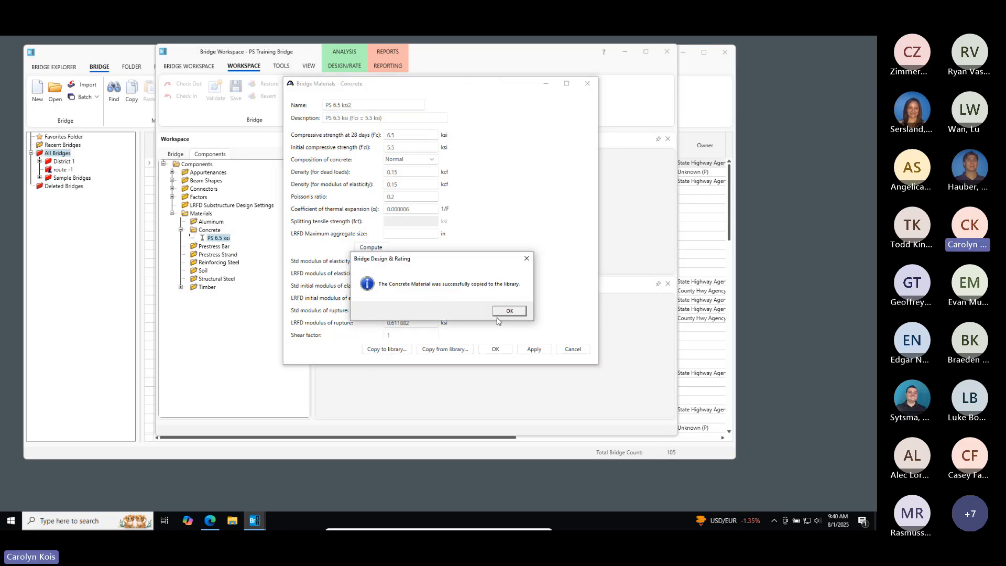
{"action": "left_click", "coordinate": [509, 312]}
{"action": "left_click", "coordinate": [370, 103]}
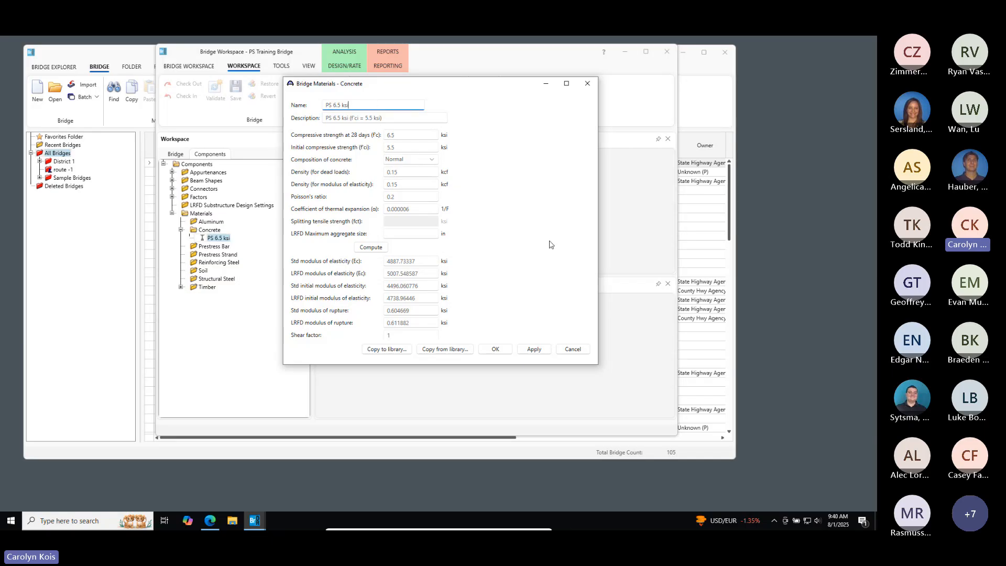
{"action": "left_click", "coordinate": [502, 350]}
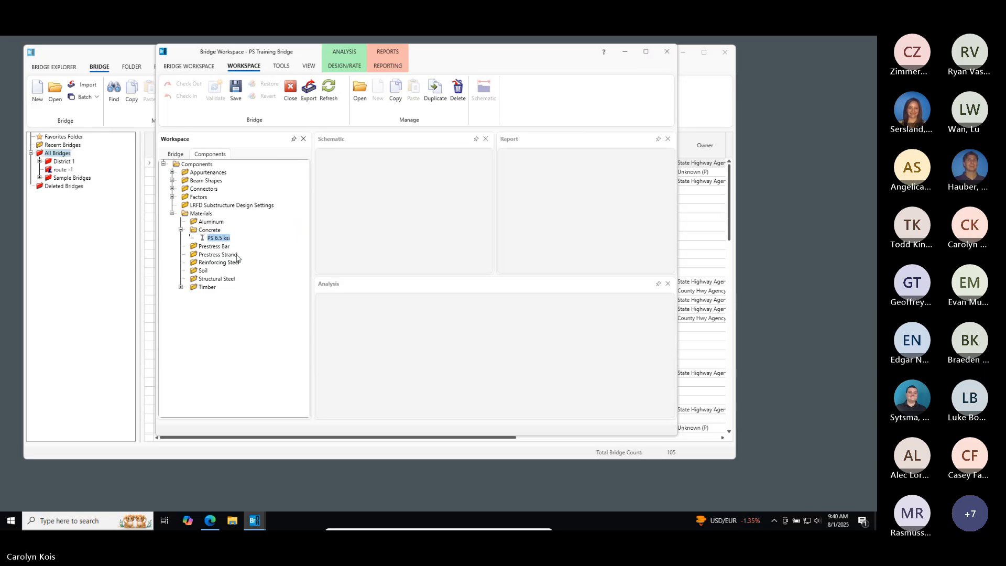
Start a new concrete material with both the name and description set to Deck Concrete
{"action": "double_click", "coordinate": [212, 231]}
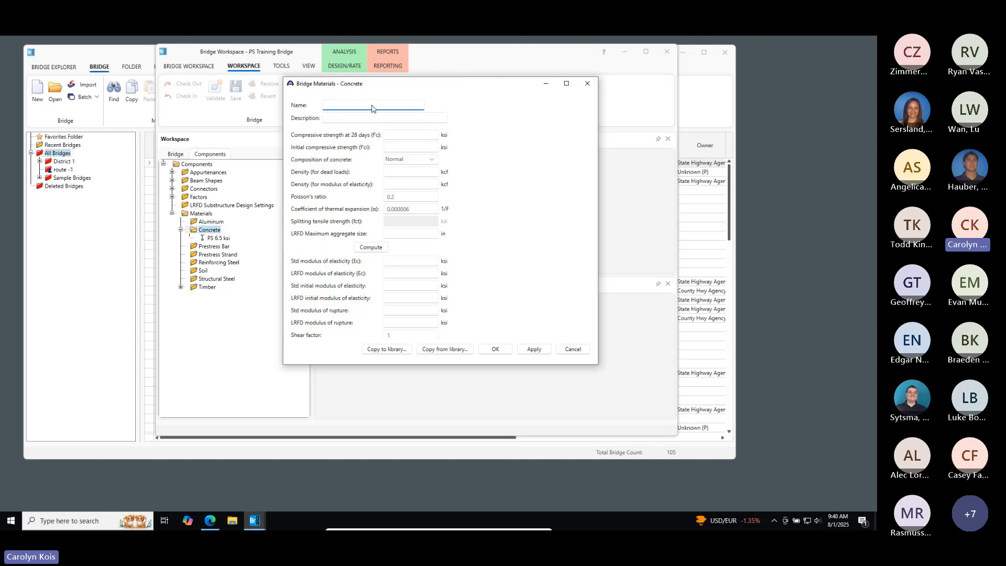
{"action": "type", "text": "C"}
{"action": "type", "text": "Deck COnc"}
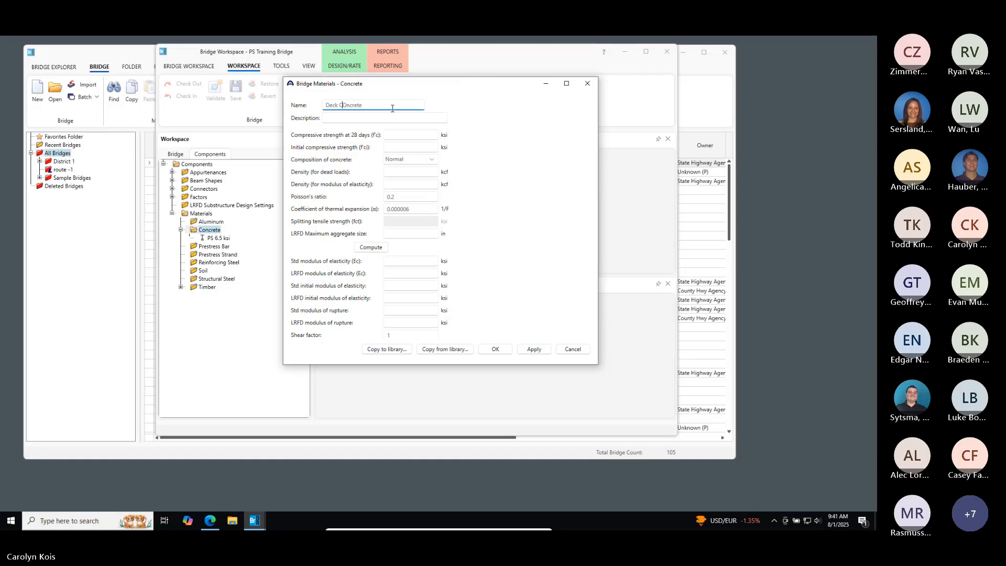
{"action": "key", "text": "Delete"}
{"action": "type", "text": "o"}
{"action": "left_click", "coordinate": [328, 119]}
{"action": "type", "text": "Deck Concrete"}
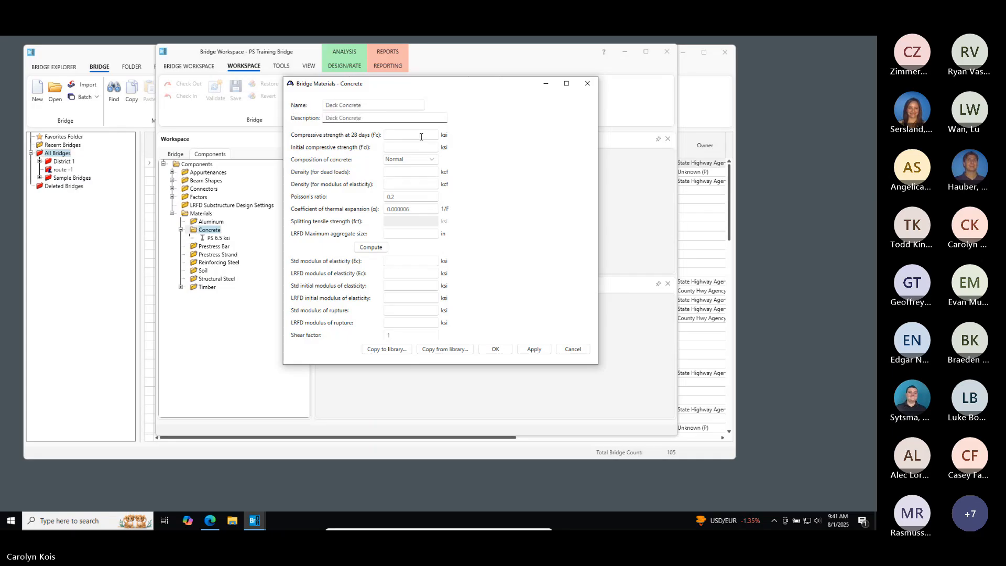
Set the deck concrete's f'c to 4.5 ksi, both densities to 0.15 kcf and Poisson's ratio to 0.2, then compute the moduli and save
{"action": "left_click", "coordinate": [418, 136]}
{"action": "key", "text": "Tab"}
{"action": "key", "text": "Tab"}
{"action": "key", "text": "Tab"}
{"action": "key", "text": "Tab"}
{"action": "type", "text": "0"}
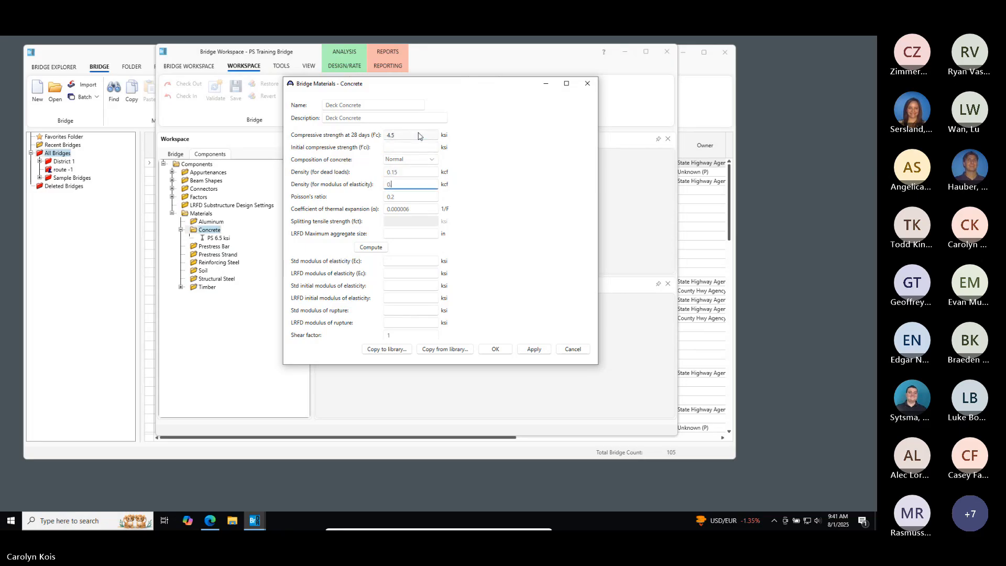
{"action": "type", "text": ".15"}
{"action": "key", "text": "Tab"}
{"action": "type", "text": "0.2"}
{"action": "key", "text": "Tab"}
{"action": "key", "text": "Tab"}
{"action": "key", "text": "Tab"}
{"action": "key", "text": "Return"}
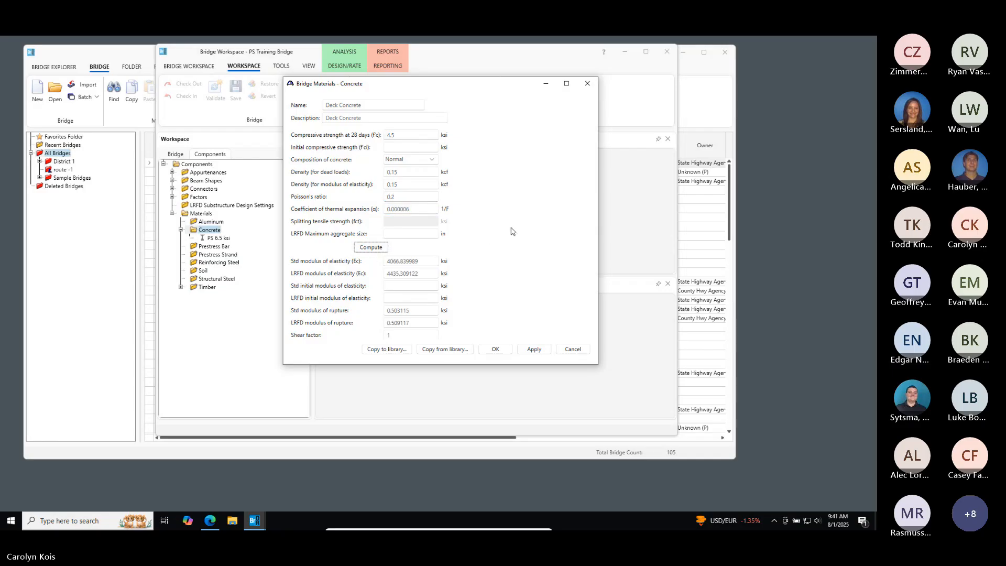
{"action": "left_click", "coordinate": [495, 349]}
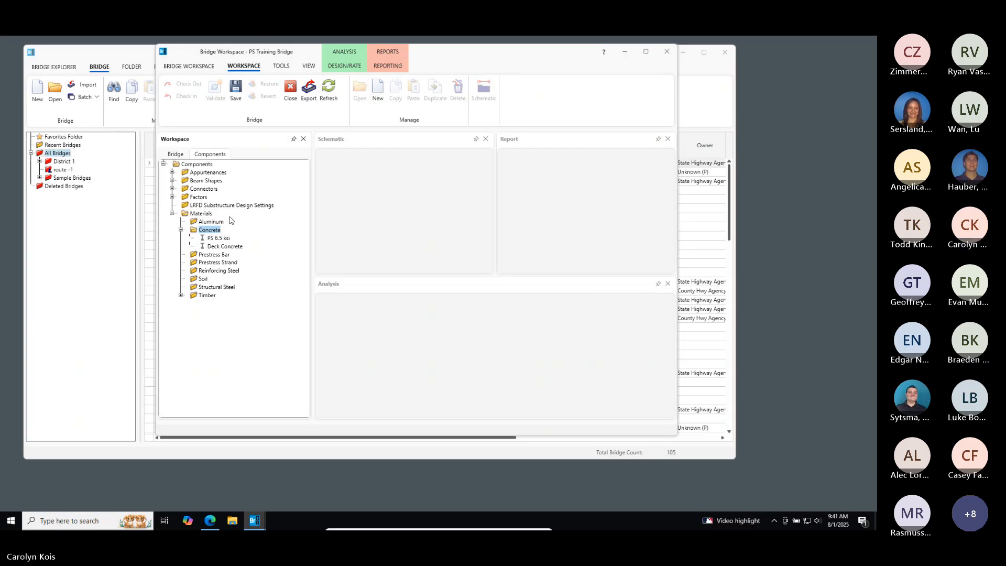
Add the standard US Customary Grade 60 reinforcing steel from the library to the bridge materials, and reopen it to review its properties
{"action": "double_click", "coordinate": [219, 272]}
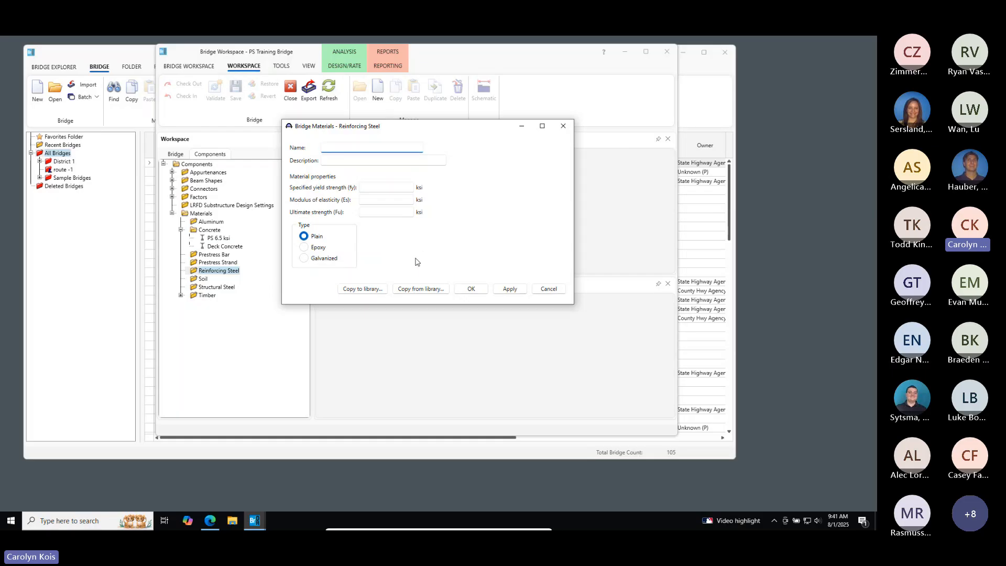
{"action": "left_click", "coordinate": [409, 291]}
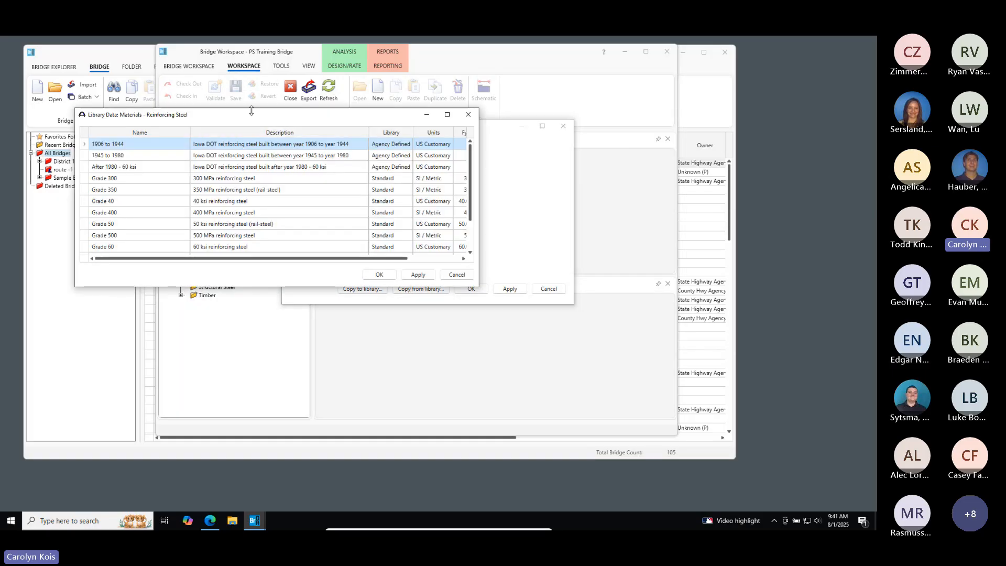
{"action": "left_click_drag", "start_coordinate": [226, 120], "coordinate": [468, 155]}
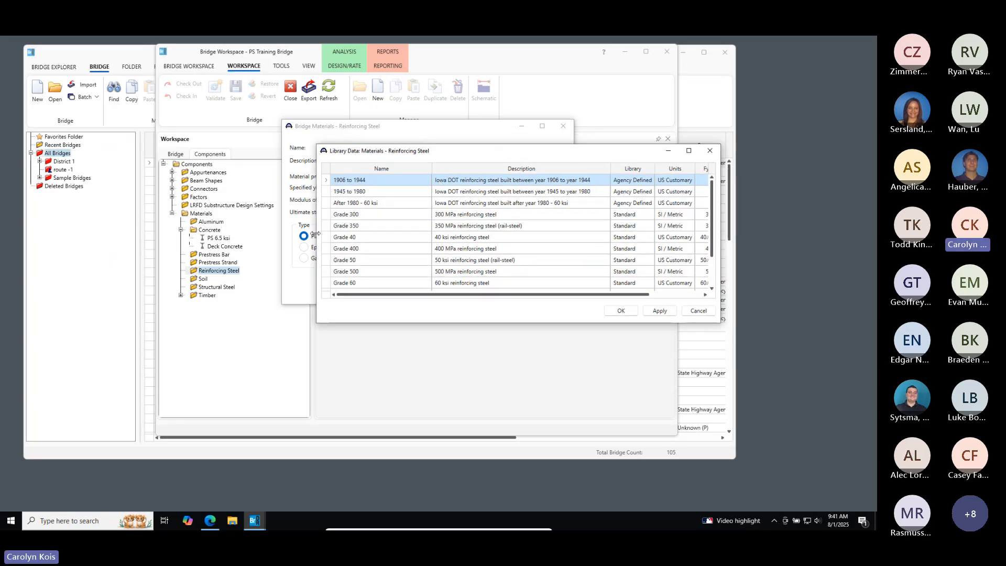
{"action": "left_click", "coordinate": [388, 283]}
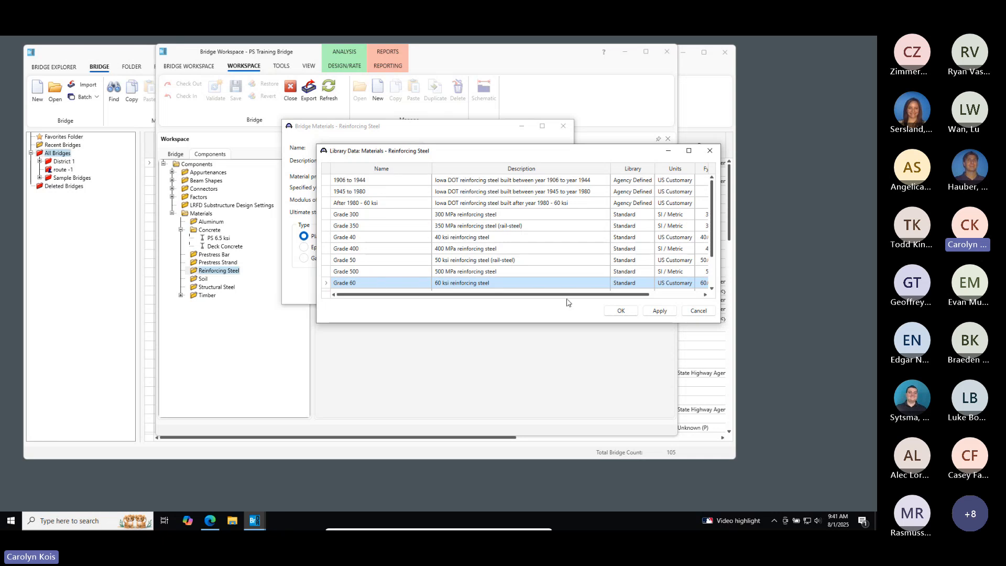
{"action": "left_click", "coordinate": [622, 311]}
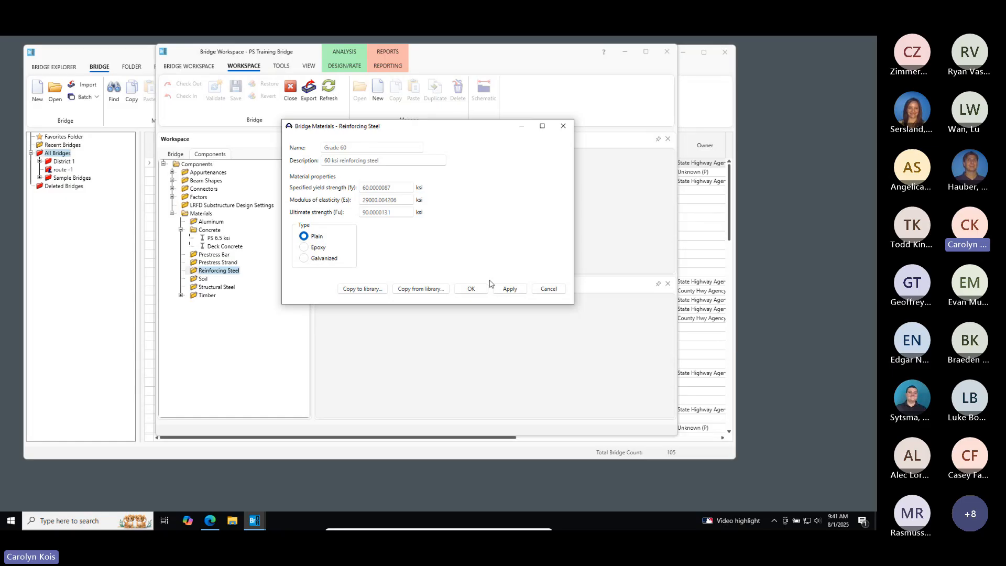
{"action": "left_click", "coordinate": [471, 289]}
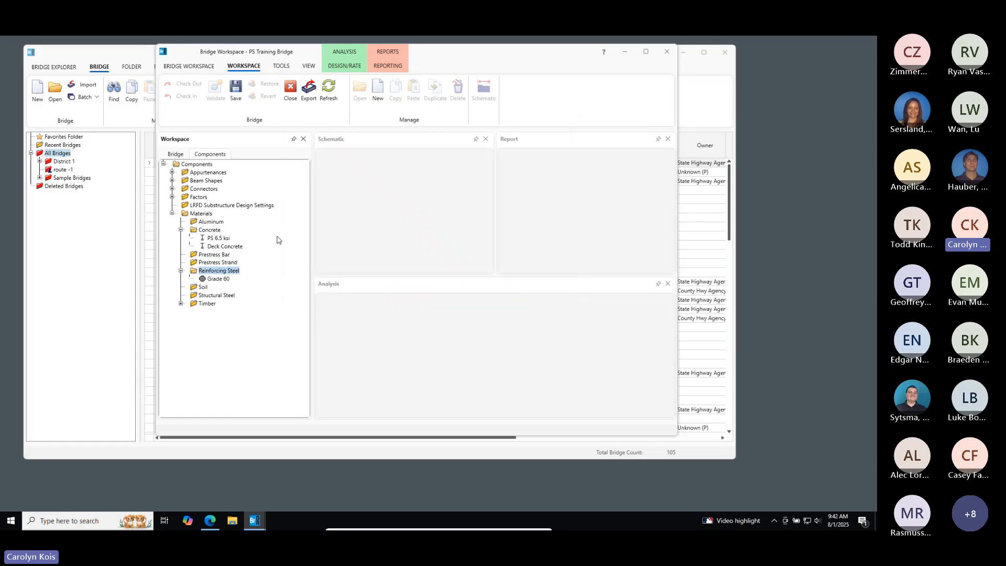
{"action": "double_click", "coordinate": [217, 279]}
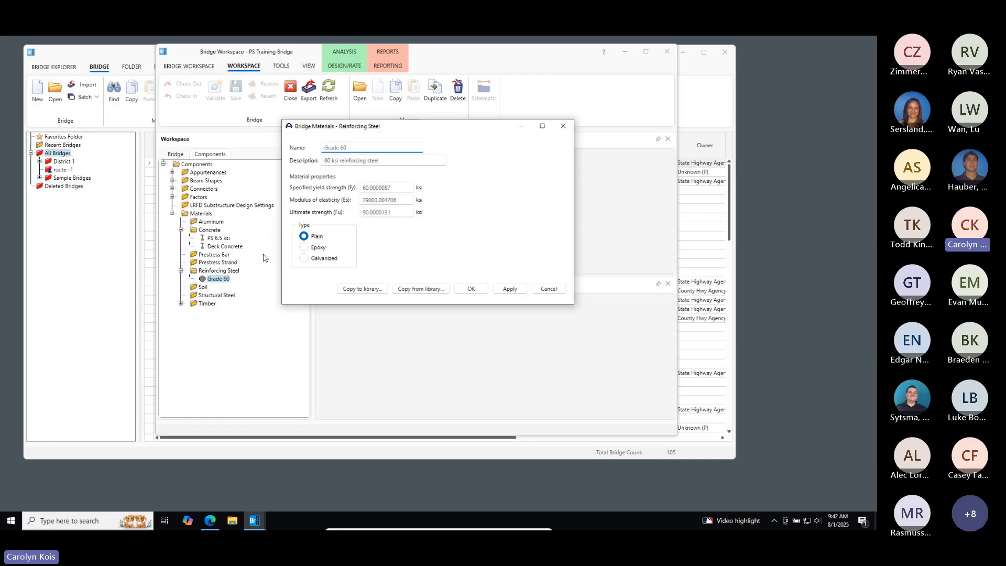
{"action": "left_click", "coordinate": [548, 289]}
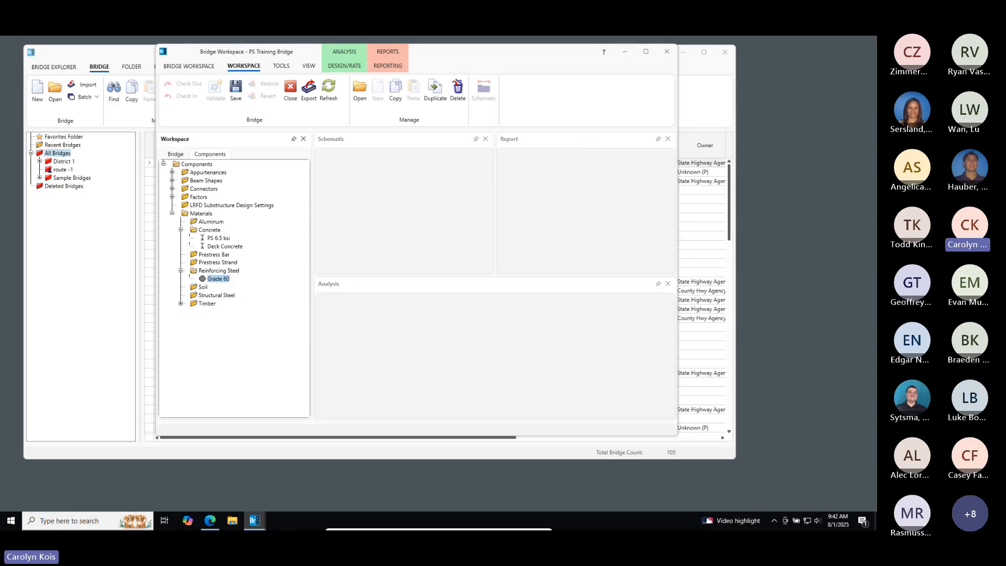
Add the low relaxation prestress strand 1/2" (7W-270) LR from the library to the bridge materials
{"action": "double_click", "coordinate": [232, 263]}
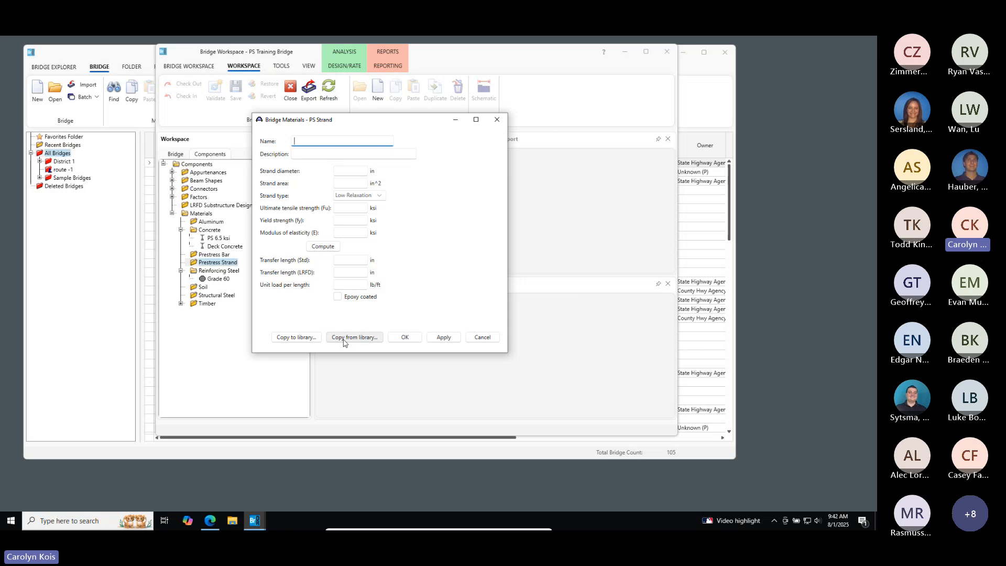
{"action": "left_click", "coordinate": [362, 338]}
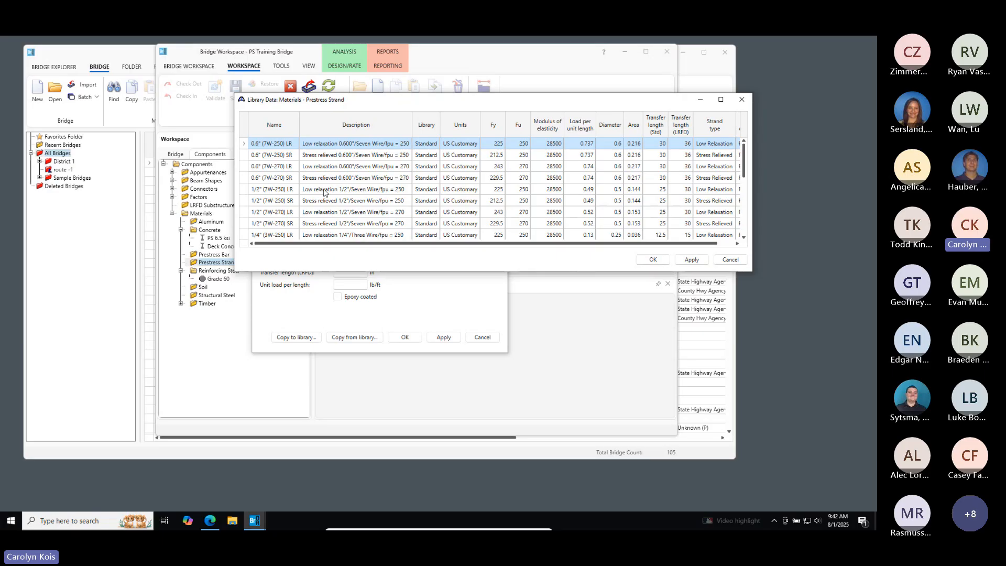
{"action": "left_click", "coordinate": [323, 214]}
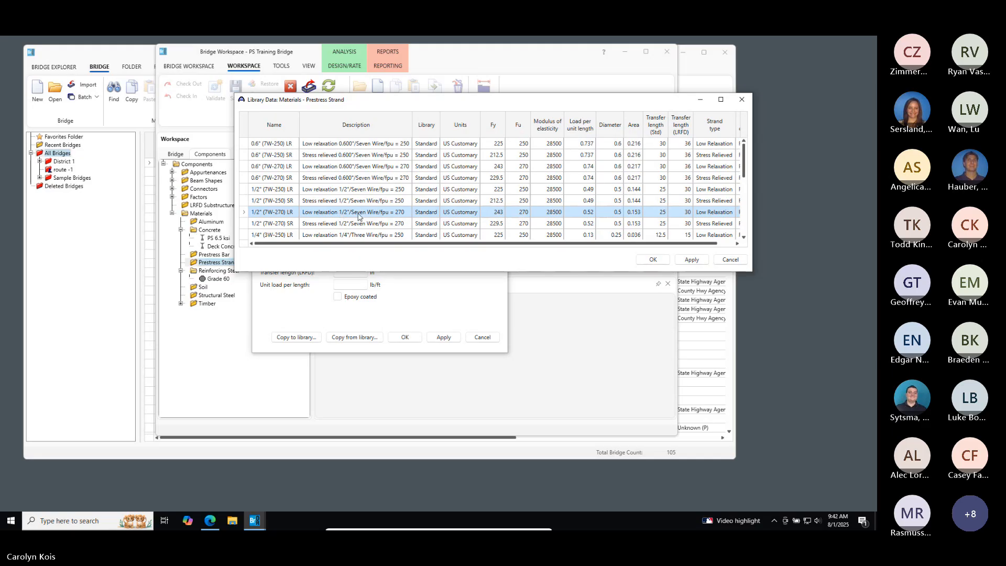
{"action": "left_click", "coordinate": [652, 260]}
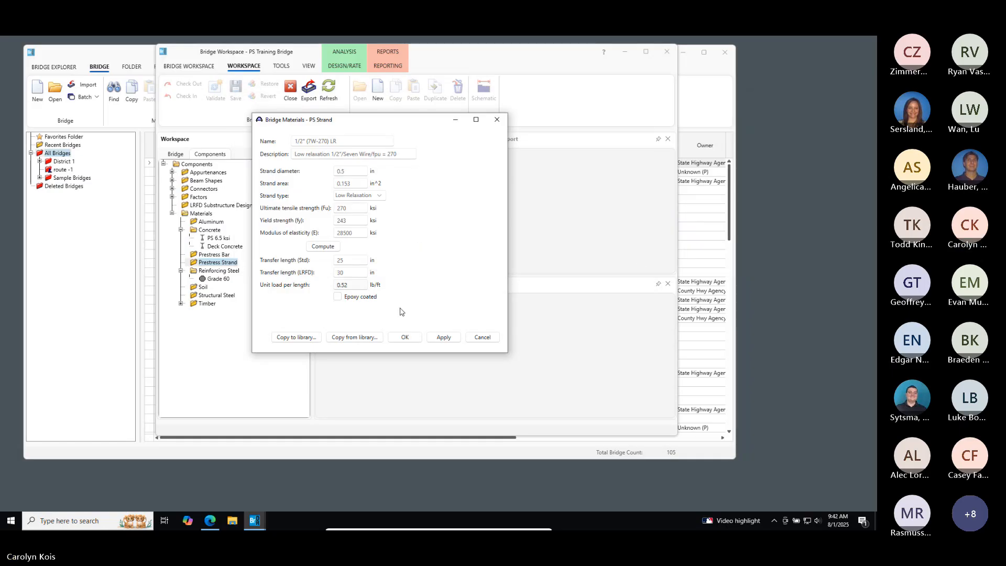
{"action": "left_click", "coordinate": [405, 337]}
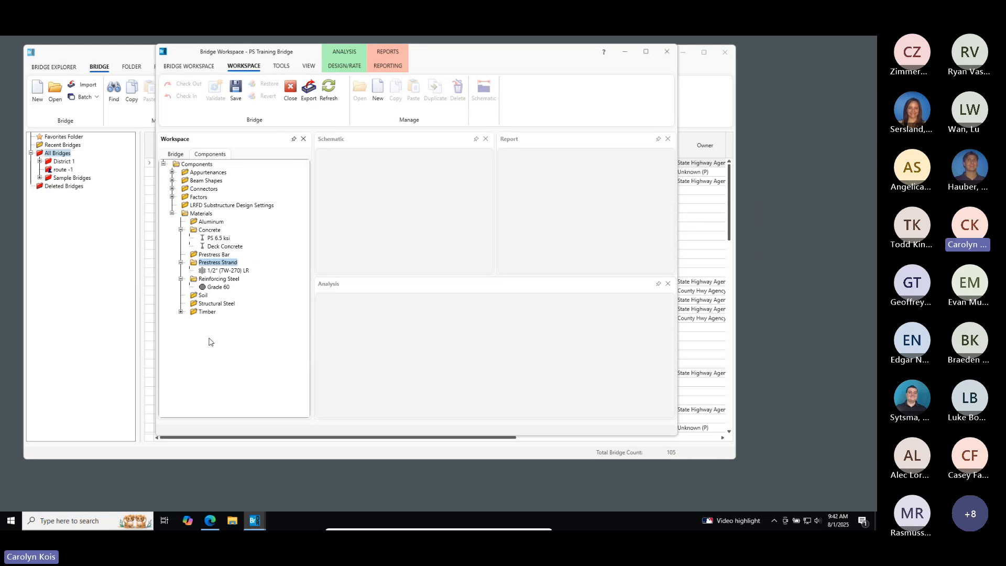
Start a new prestress I beam under the bridge's beam shapes and set its top flange type to Wide
{"action": "left_click", "coordinate": [172, 180]}
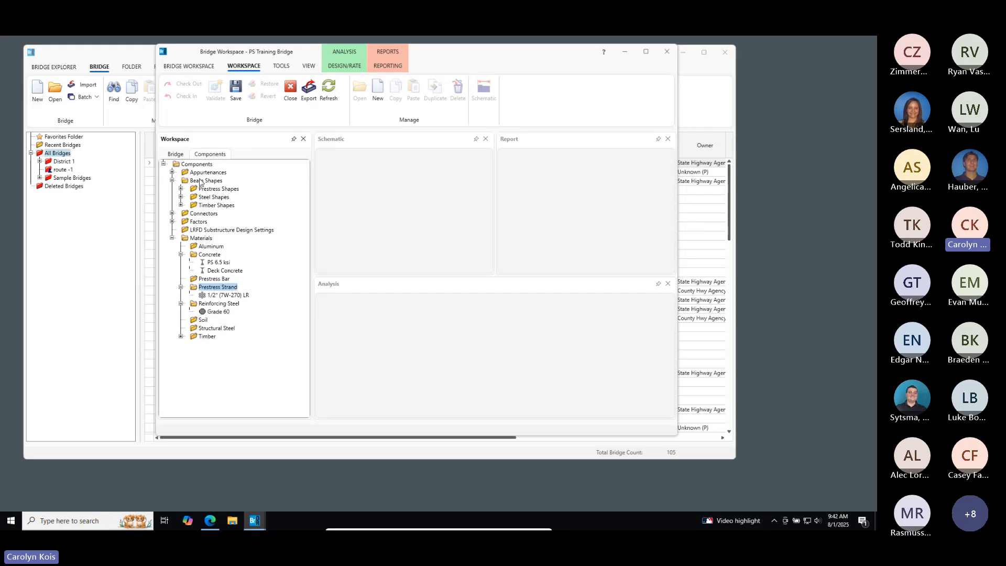
{"action": "left_click", "coordinate": [180, 188]}
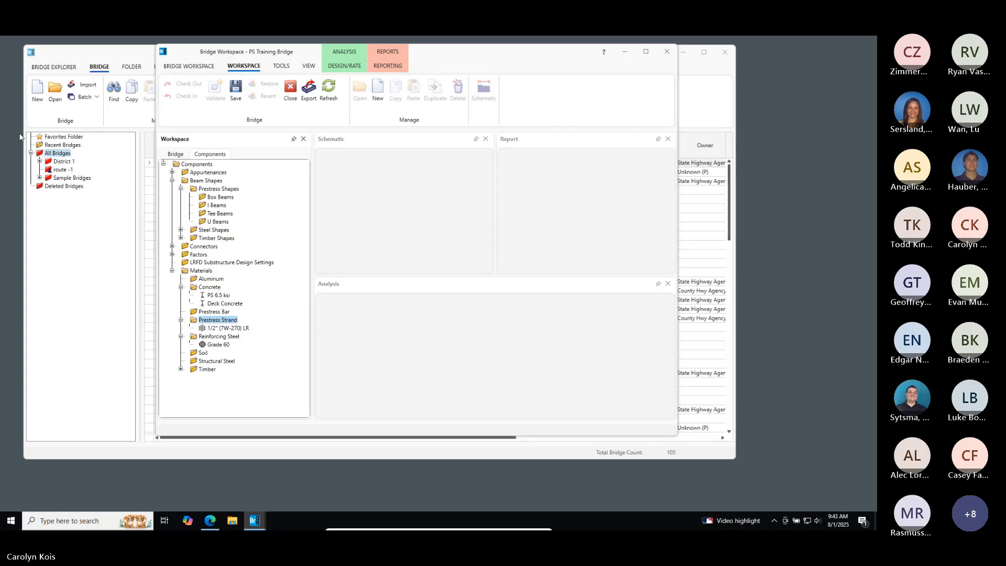
{"action": "left_click", "coordinate": [215, 206]}
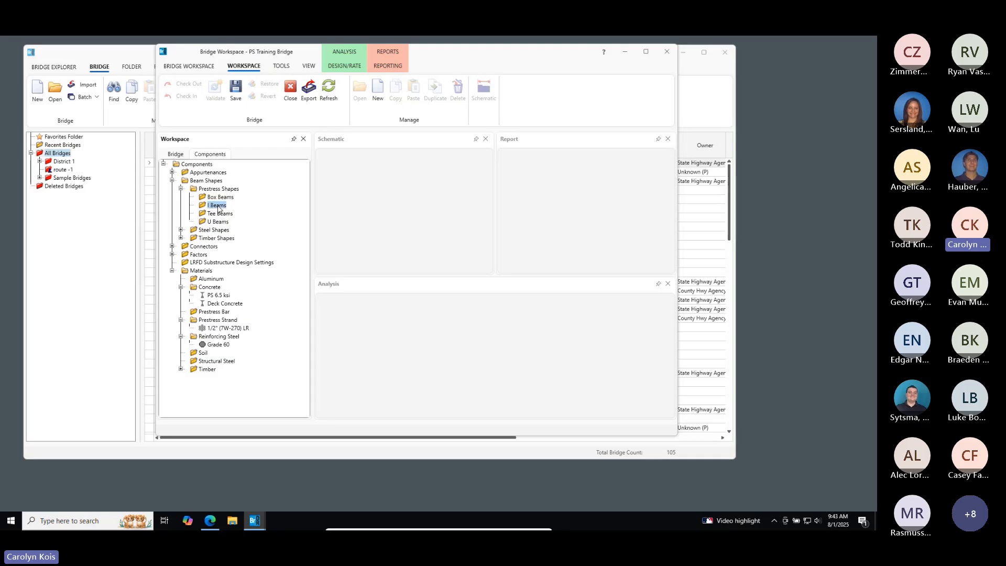
{"action": "double_click", "coordinate": [217, 206]}
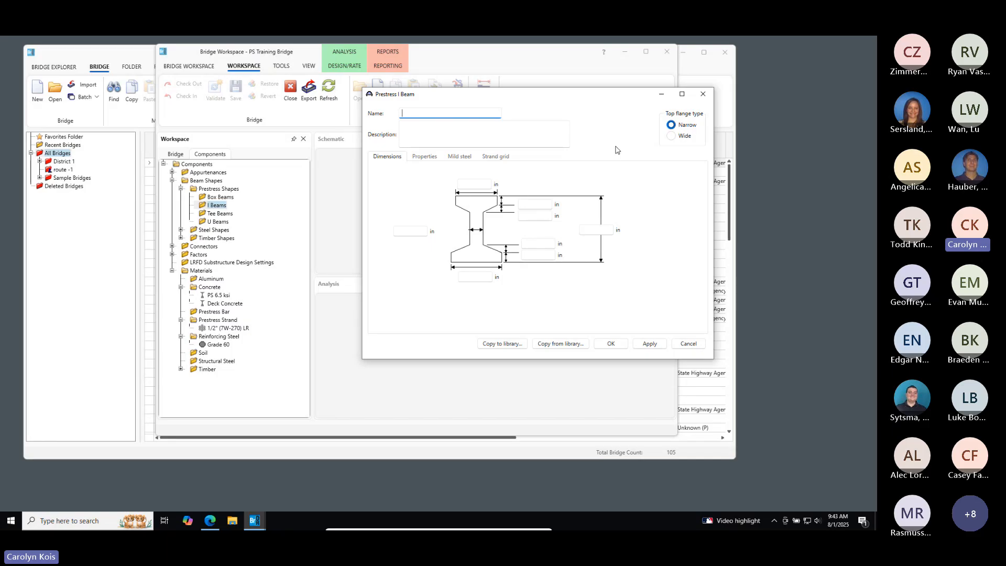
{"action": "left_click", "coordinate": [673, 138]}
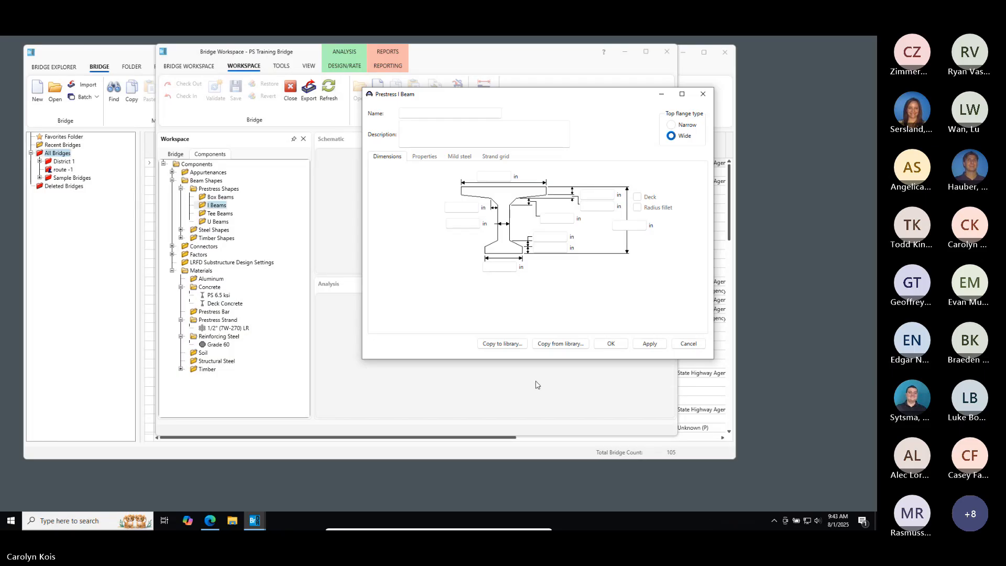
Fill the I beam from the library's BT-72 shape (AASHTO-PCI Bulb-Tee) and check its strand grid and dimensions
{"action": "left_click", "coordinate": [558, 343]}
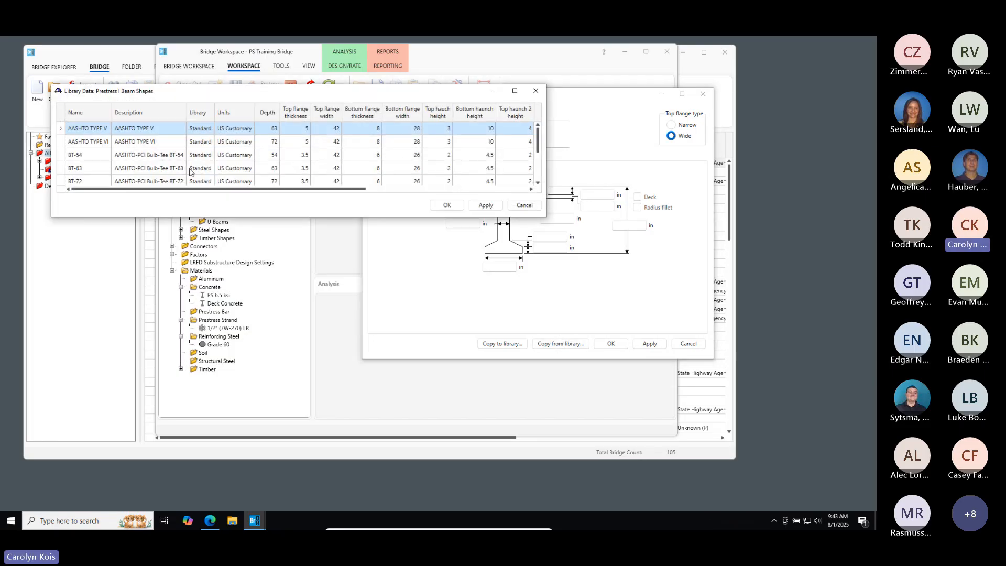
{"action": "scroll", "coordinate": [180, 150], "scroll_direction": "down", "scroll_amount": 1}
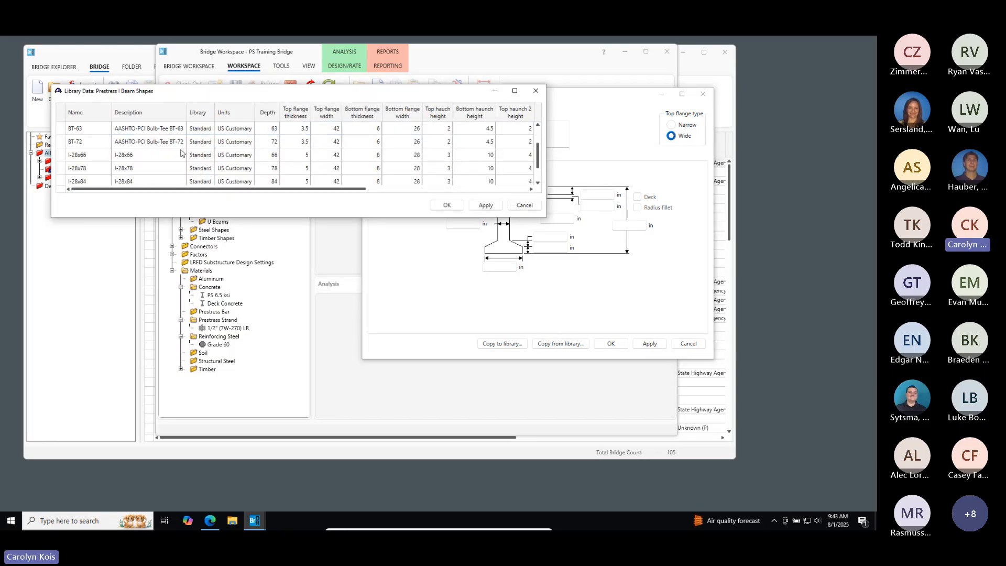
{"action": "scroll", "coordinate": [180, 151], "scroll_direction": "up", "scroll_amount": 1}
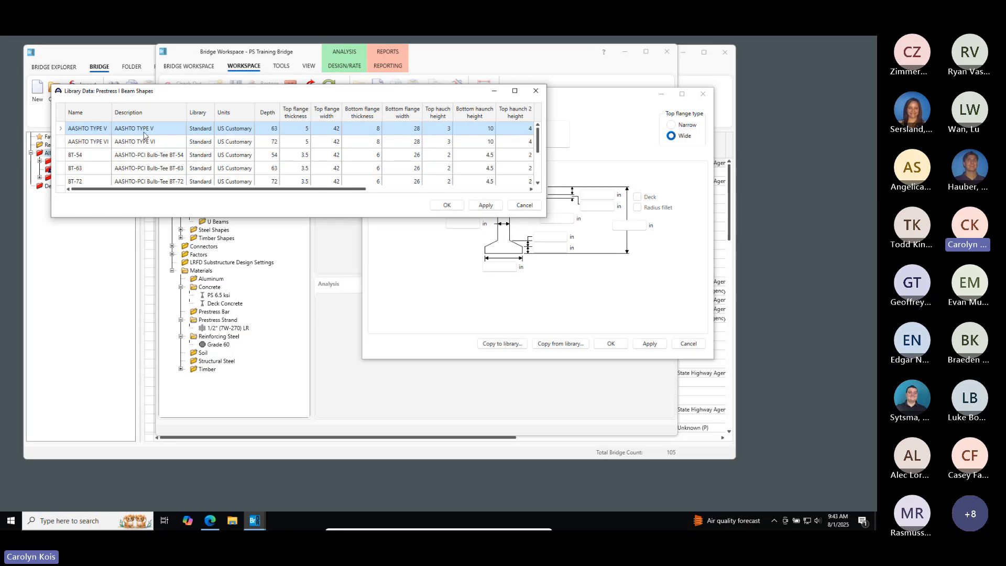
{"action": "left_click", "coordinate": [127, 181]}
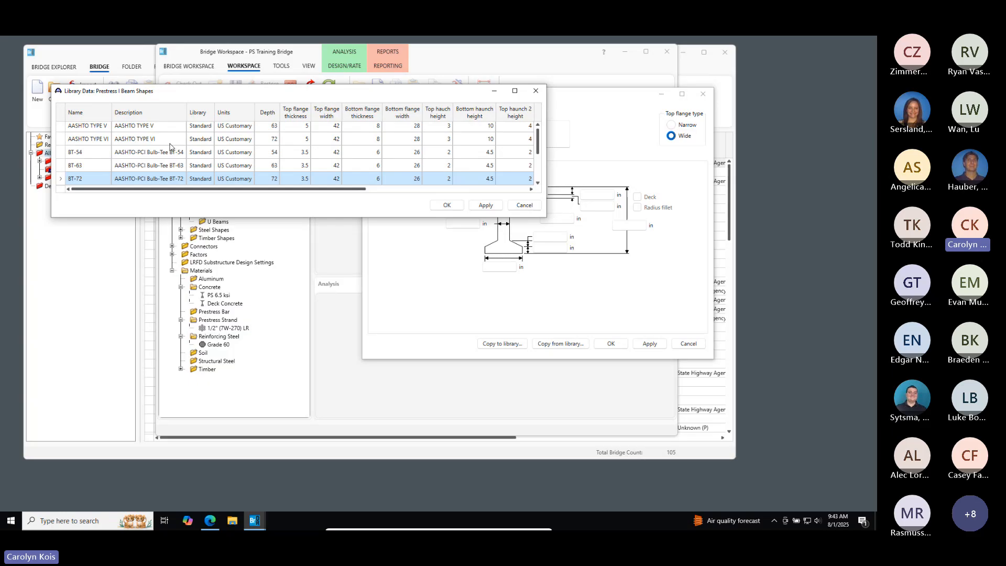
{"action": "scroll", "coordinate": [184, 154], "scroll_direction": "down", "scroll_amount": 1}
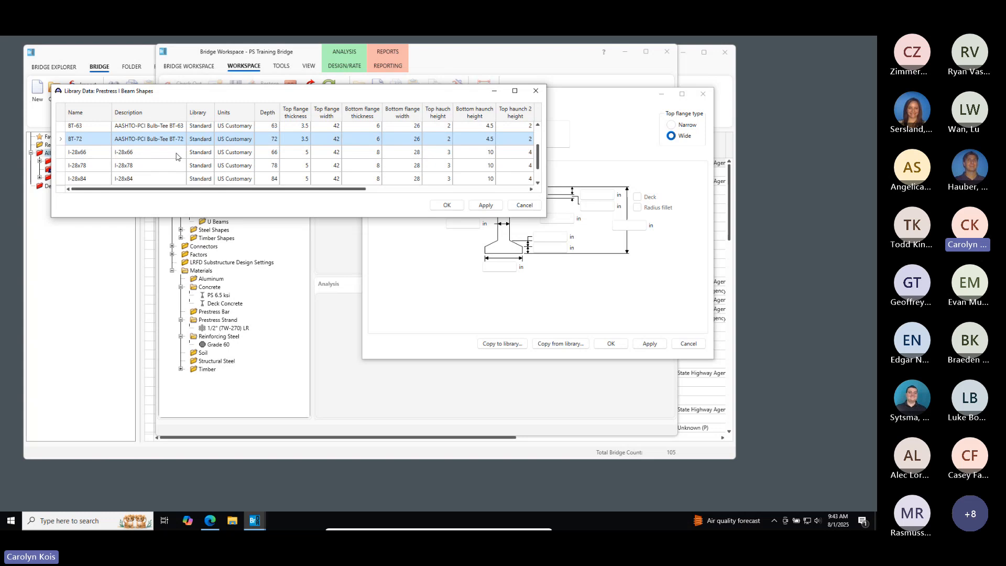
{"action": "scroll", "coordinate": [164, 163], "scroll_direction": "up", "scroll_amount": 1}
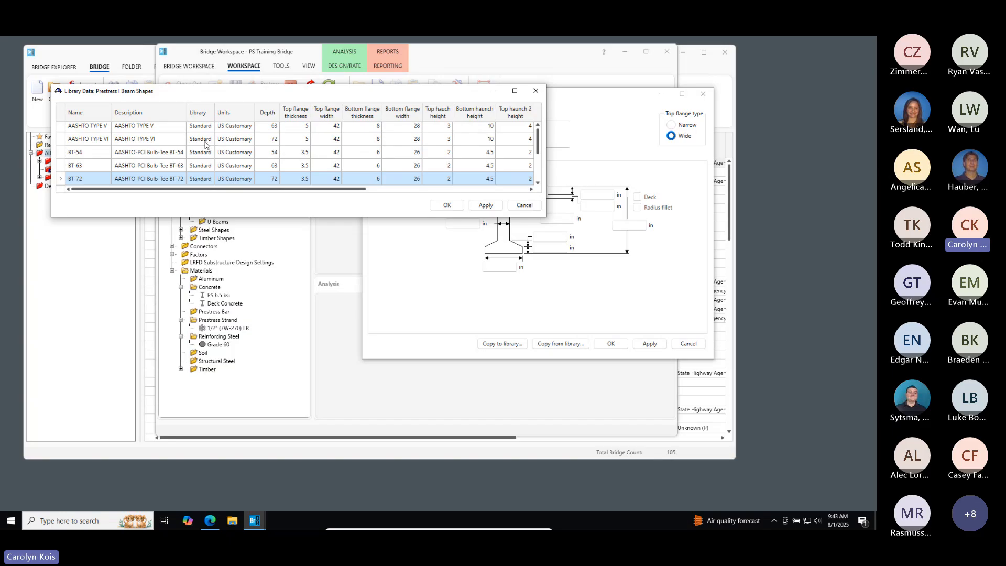
{"action": "left_click", "coordinate": [447, 205]}
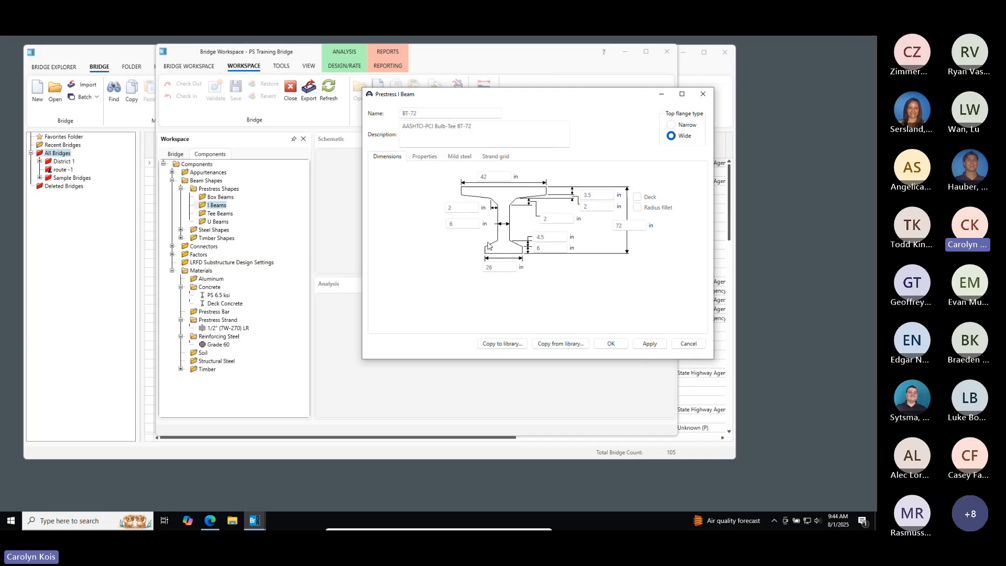
{"action": "left_click", "coordinate": [492, 156]}
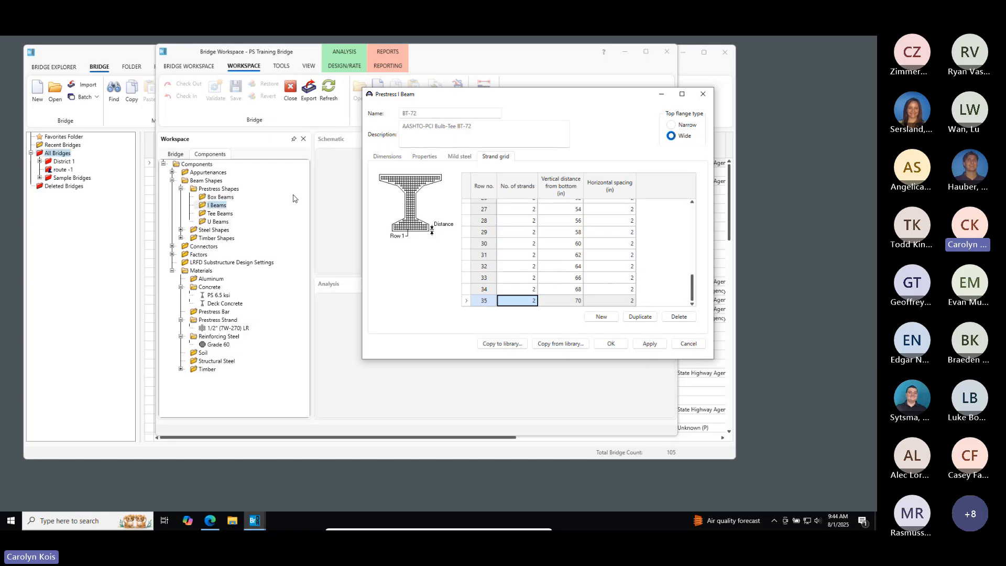
{"action": "left_click", "coordinate": [384, 158]}
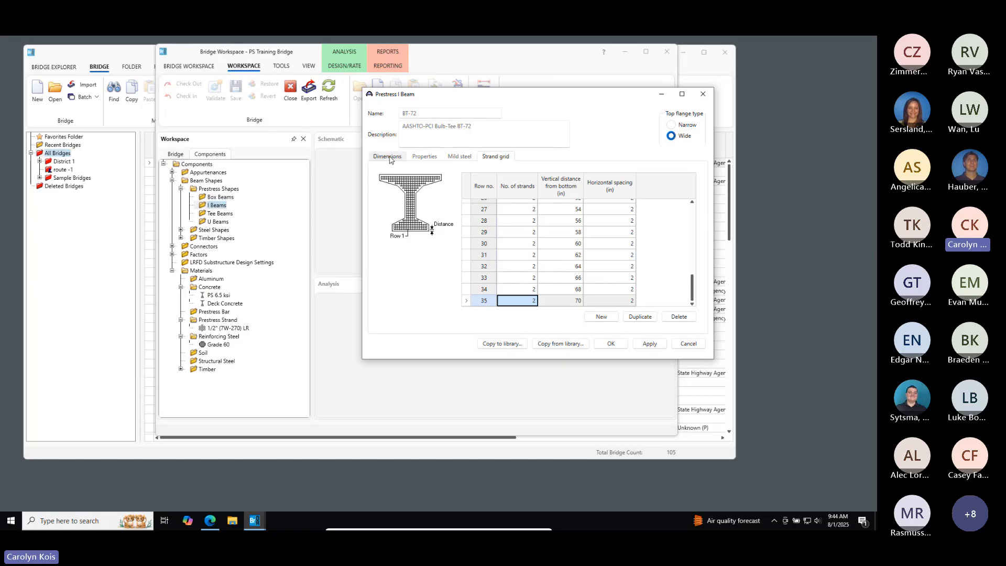
{"action": "left_click", "coordinate": [501, 157]}
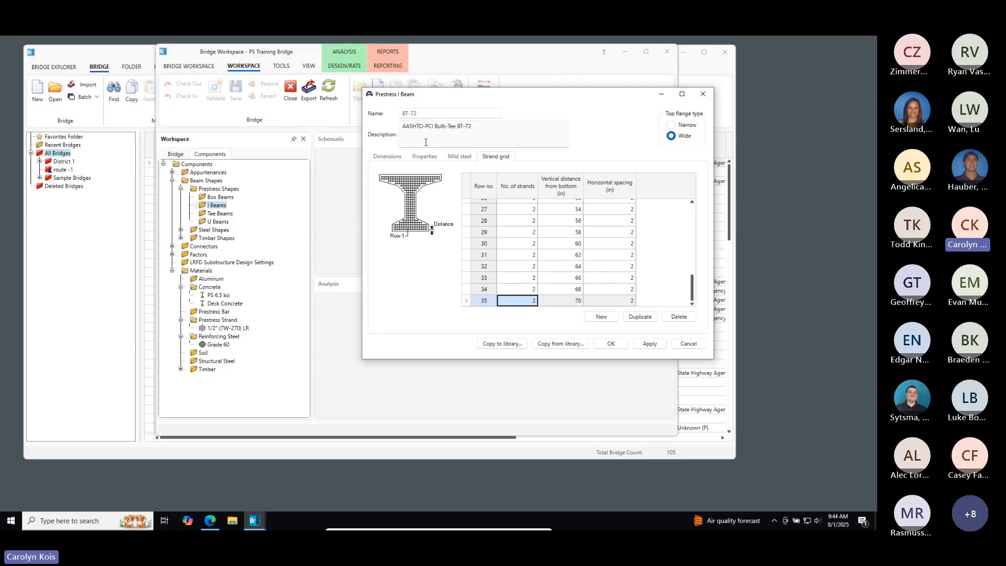
{"action": "left_click", "coordinate": [393, 157]}
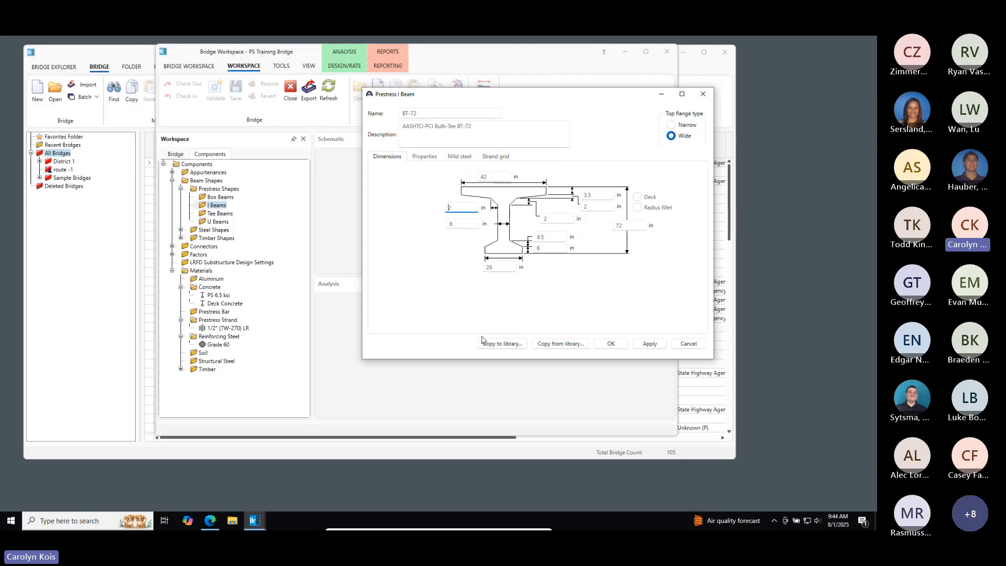
Save the BT-72 I beam and start a new parapet under the bridge's appurtenances, checking the parapet library without copying from it
{"action": "left_click", "coordinate": [611, 343]}
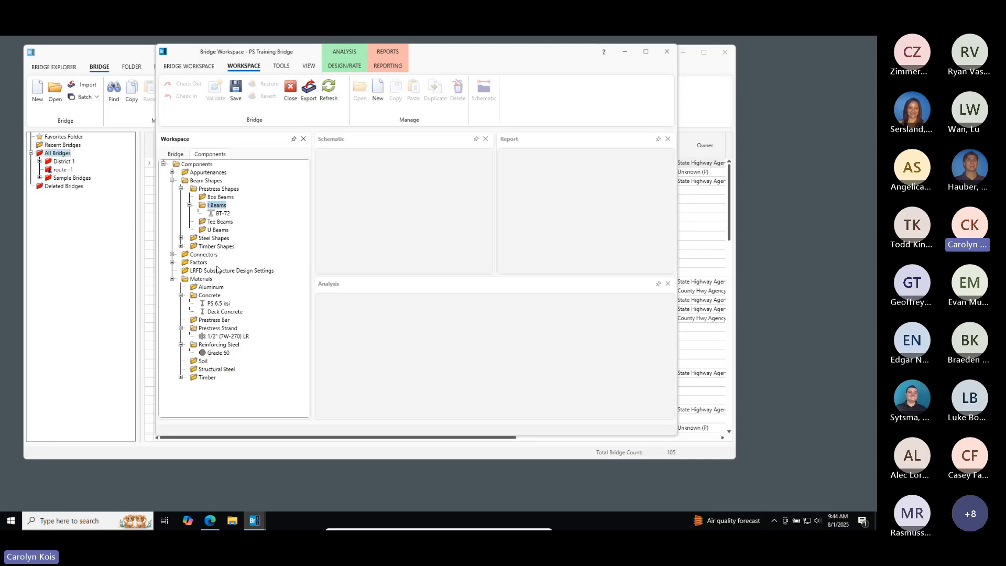
{"action": "left_click", "coordinate": [172, 172]}
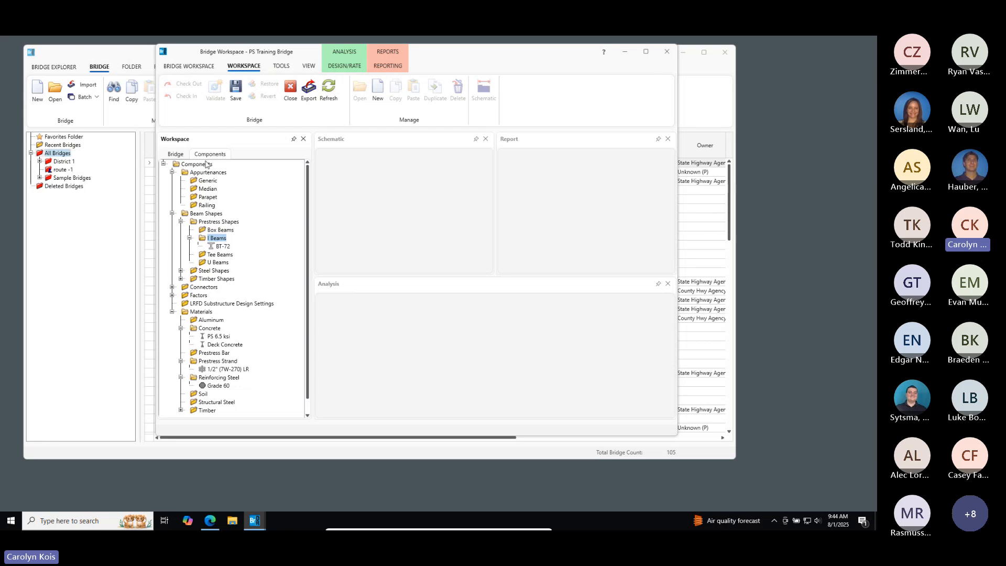
{"action": "double_click", "coordinate": [208, 198]}
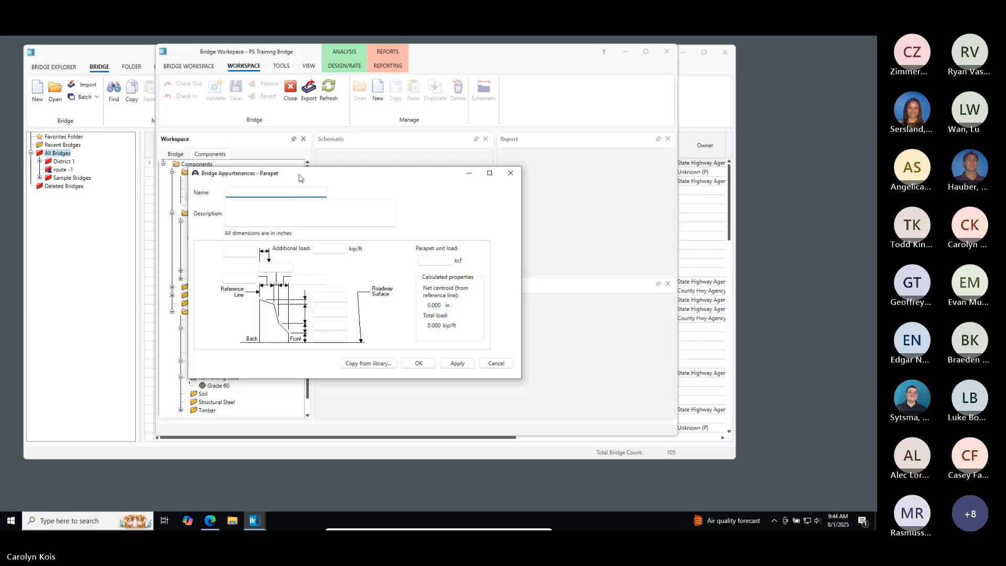
{"action": "mouse_move", "coordinate": [389, 182]}
{"action": "left_mouse_down"}
{"action": "mouse_move", "coordinate": [435, 182]}
{"action": "mouse_move", "coordinate": [401, 181]}
{"action": "left_mouse_up"}
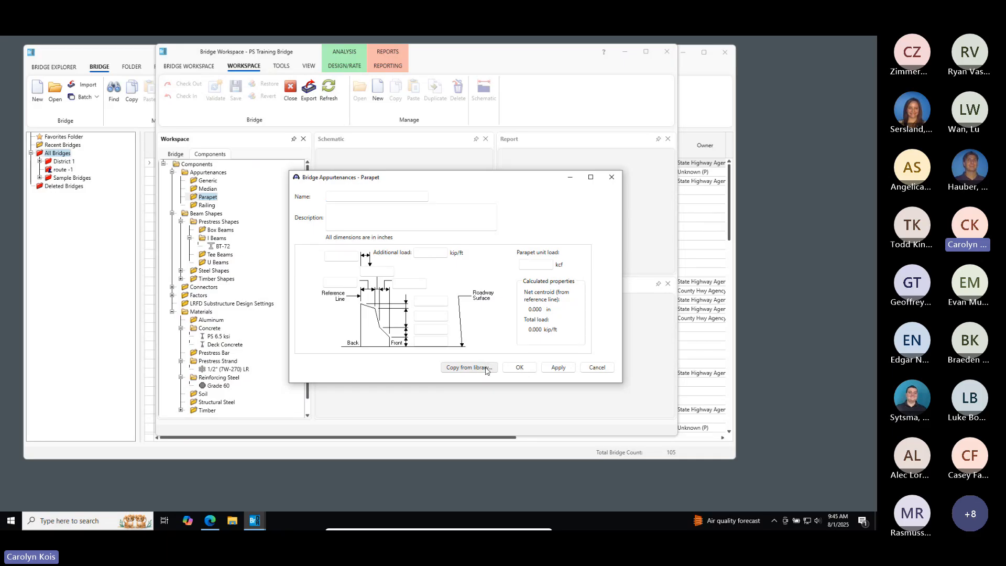
{"action": "left_click", "coordinate": [487, 367]}
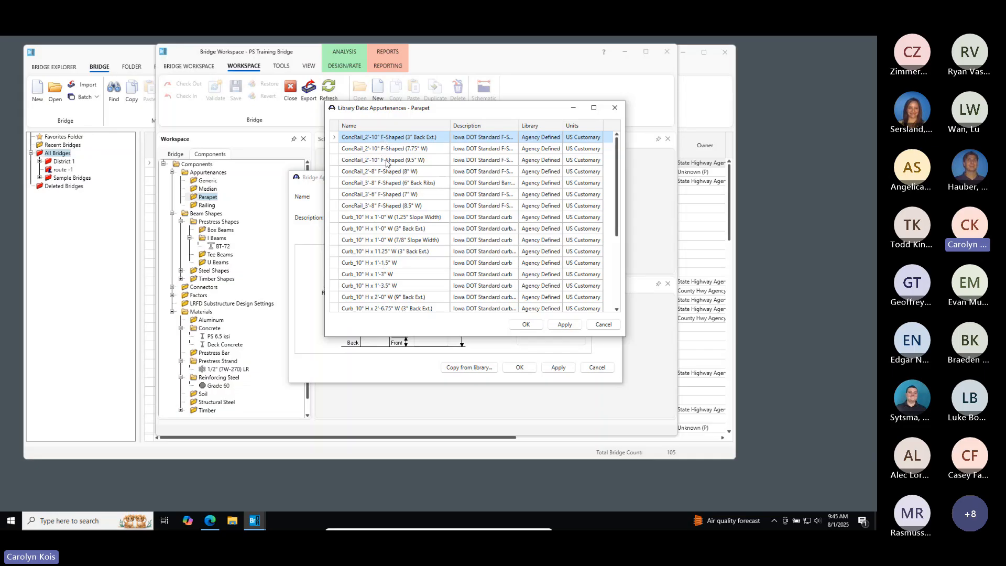
{"action": "left_click", "coordinate": [602, 325]}
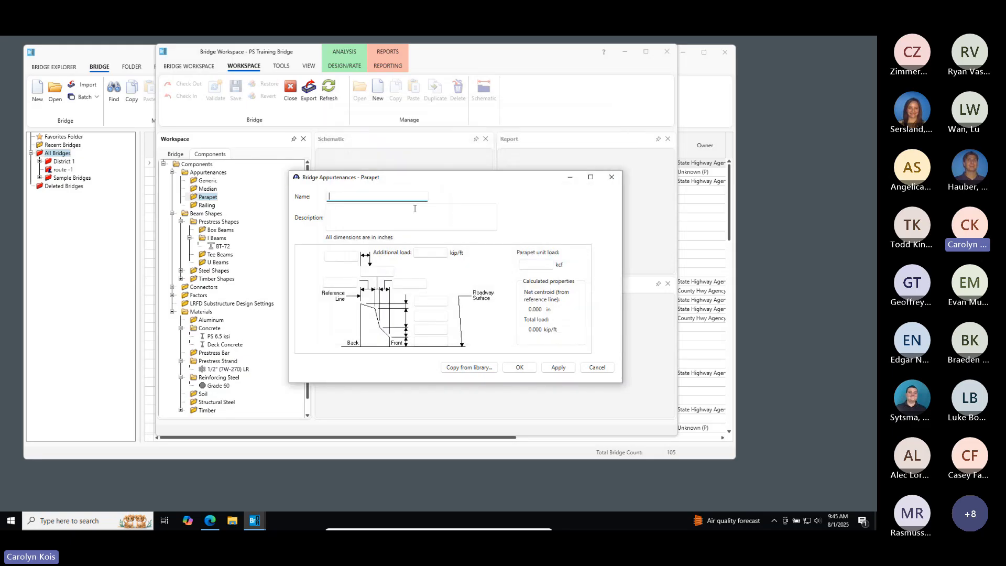
Name the parapet 300 PLF Parapet and set its horizontal dimensions from back to front to 9, 3 and 6 inches
{"action": "type", "text": "300 PLF"}
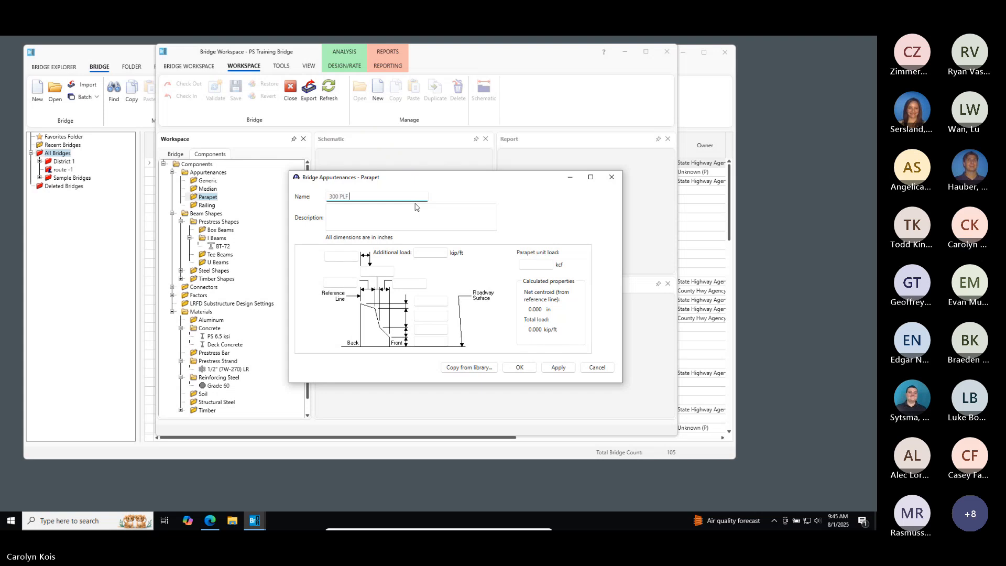
{"action": "type", "text": " Parapet"}
{"action": "left_click", "coordinate": [340, 283]}
{"action": "type", "text": "9"}
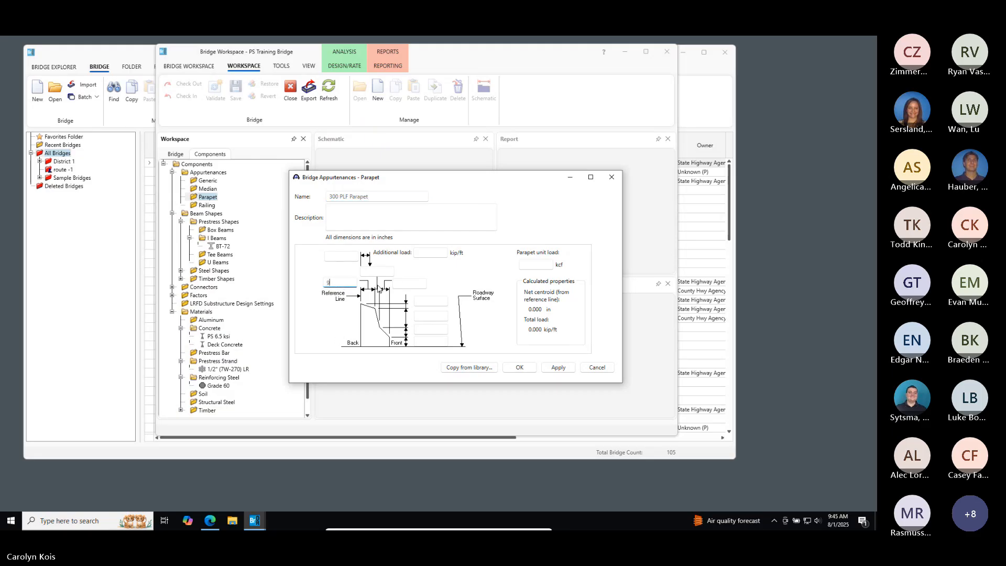
{"action": "left_click", "coordinate": [379, 273]}
{"action": "type", "text": "3"}
{"action": "left_click", "coordinate": [411, 283]}
Set the parapet's vertical dimensions from upper to lower to 18, 3 and 3 inches, enter a 0.15 kcf unit load, and save it
{"action": "left_click", "coordinate": [431, 317]}
{"action": "type", "text": "18"}
{"action": "left_click", "coordinate": [431, 330]}
{"action": "type", "text": "3"}
{"action": "left_click", "coordinate": [431, 342]}
{"action": "type", "text": "3"}
{"action": "left_click", "coordinate": [534, 266]}
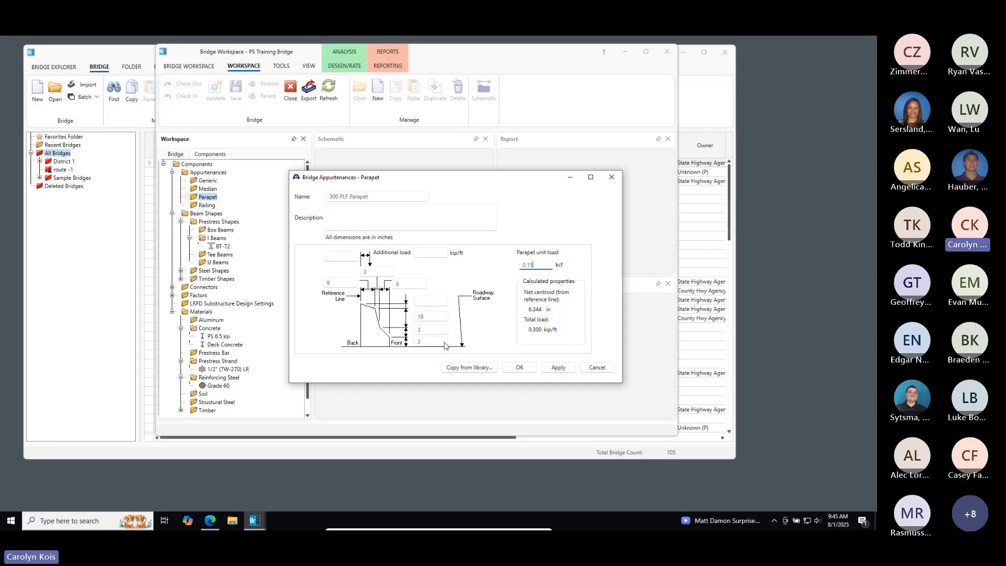
{"action": "left_click", "coordinate": [520, 368]}
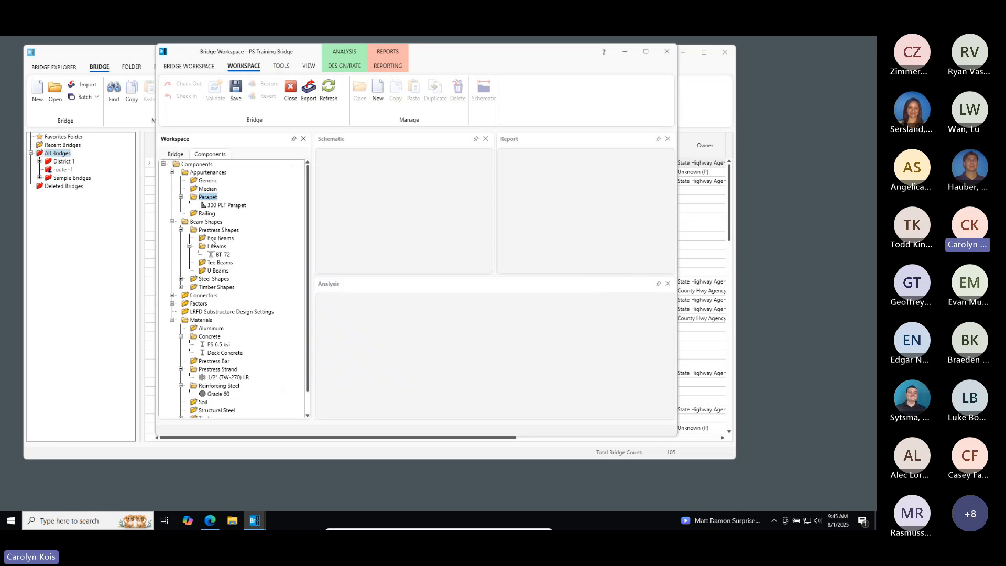
Reopen the 300 PLF Parapet to review its load and the available library parapets, and close it without changes
{"action": "double_click", "coordinate": [213, 206]}
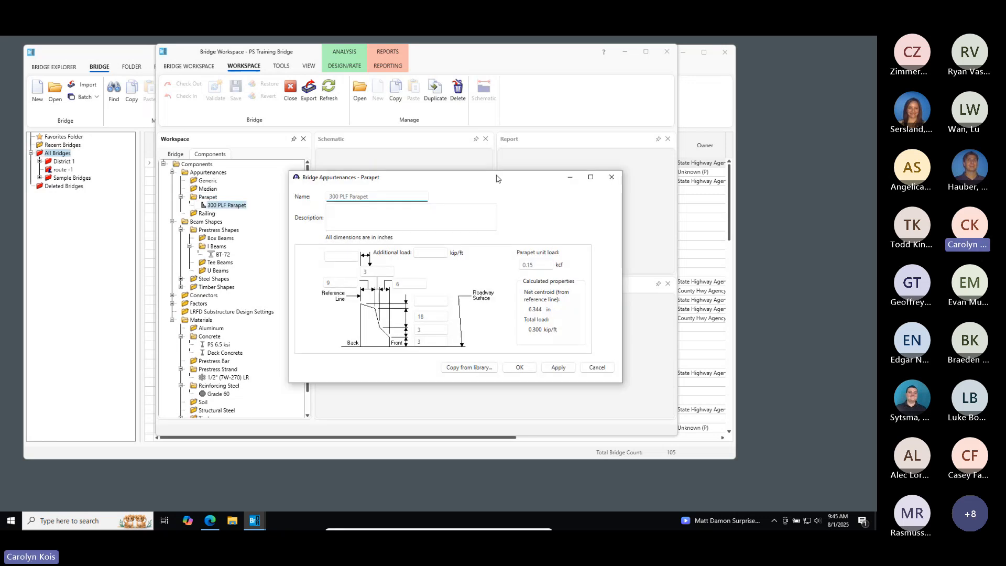
{"action": "left_click", "coordinate": [470, 368]}
{"action": "scroll", "coordinate": [419, 207], "scroll_direction": "down", "scroll_amount": 1}
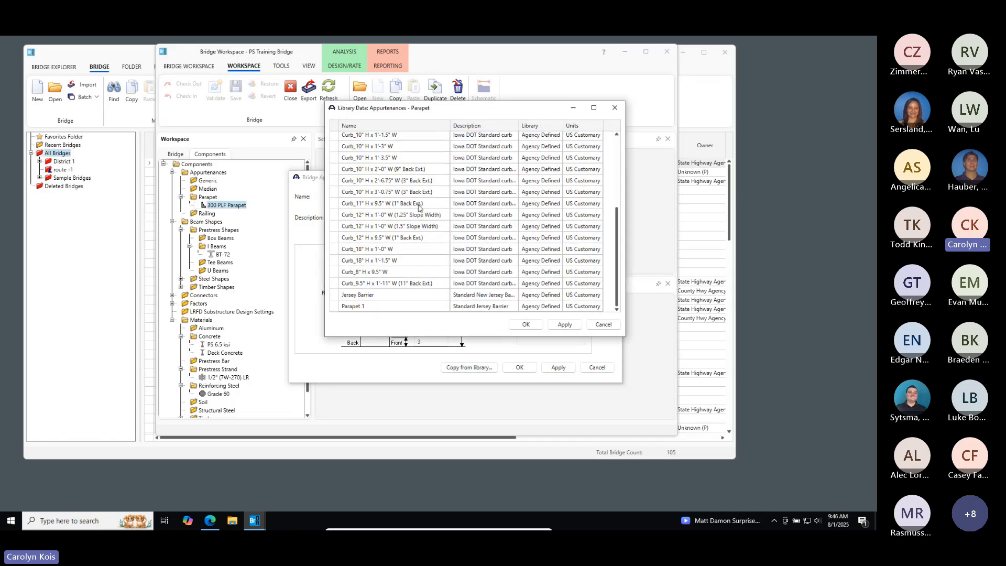
{"action": "scroll", "coordinate": [419, 205], "scroll_direction": "up", "scroll_amount": 1}
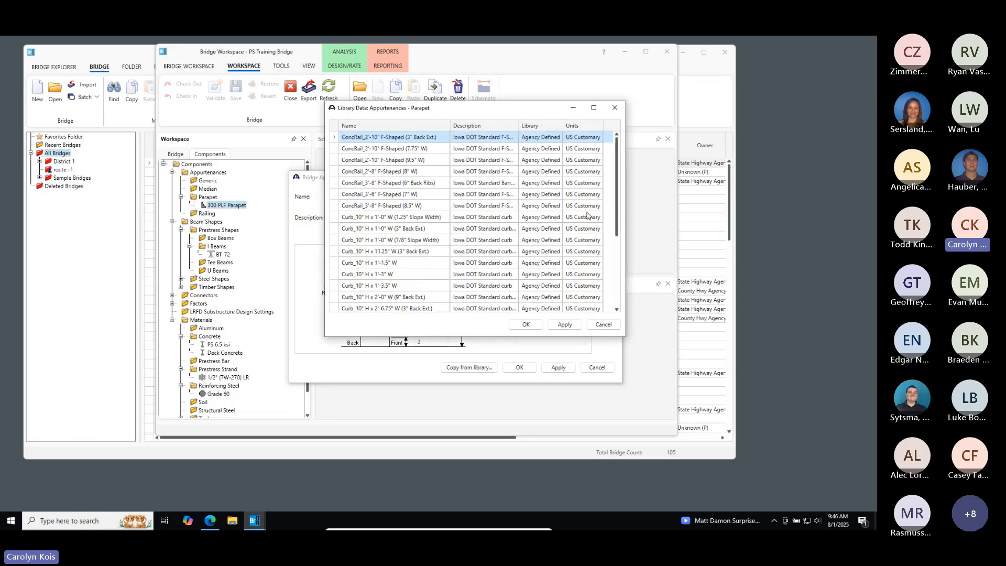
{"action": "left_click", "coordinate": [603, 325]}
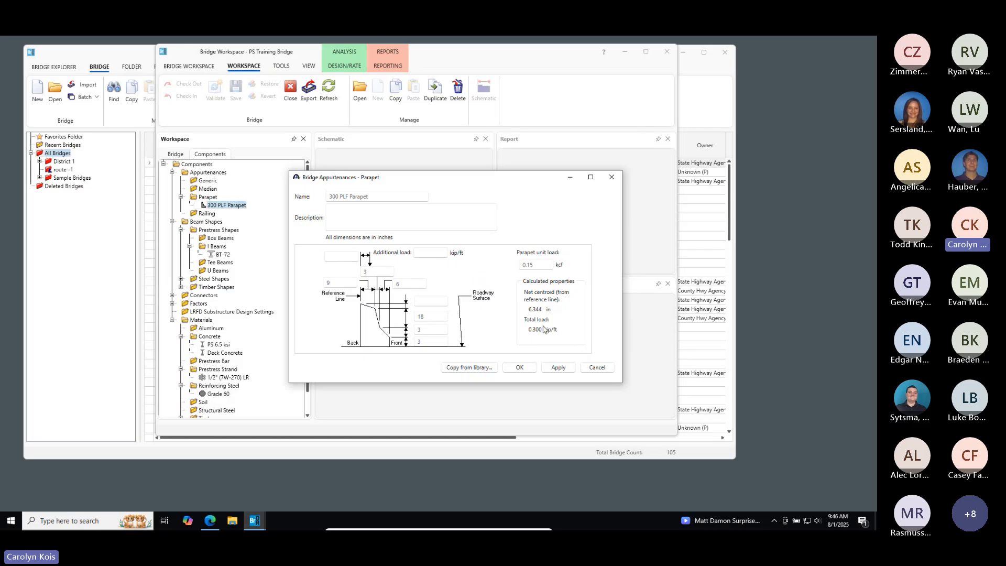
{"action": "left_click", "coordinate": [598, 368]}
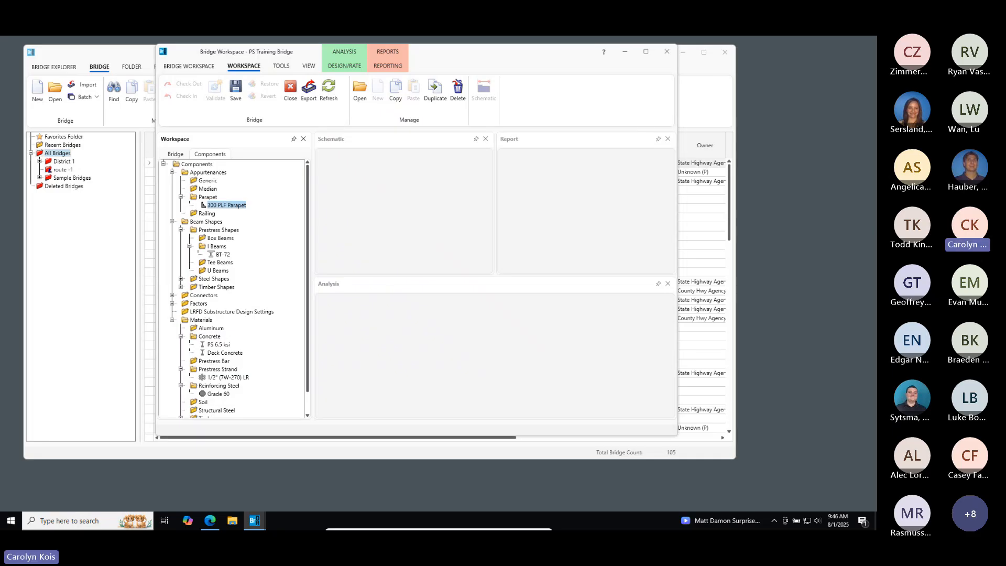
Create a new girder system superstructure definition for the bridge and name it Girder System
{"action": "left_click", "coordinate": [177, 154]}
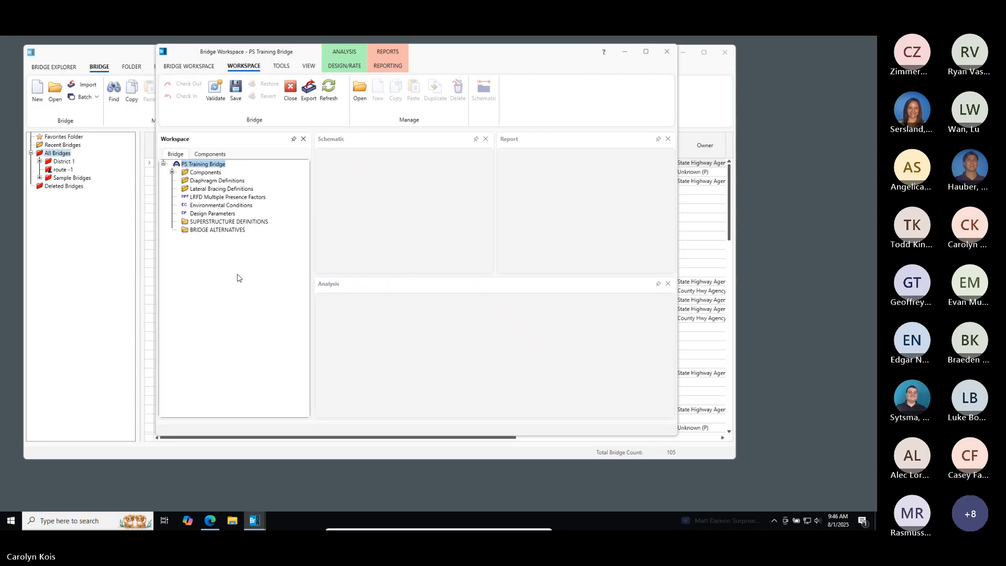
{"action": "double_click", "coordinate": [236, 223]}
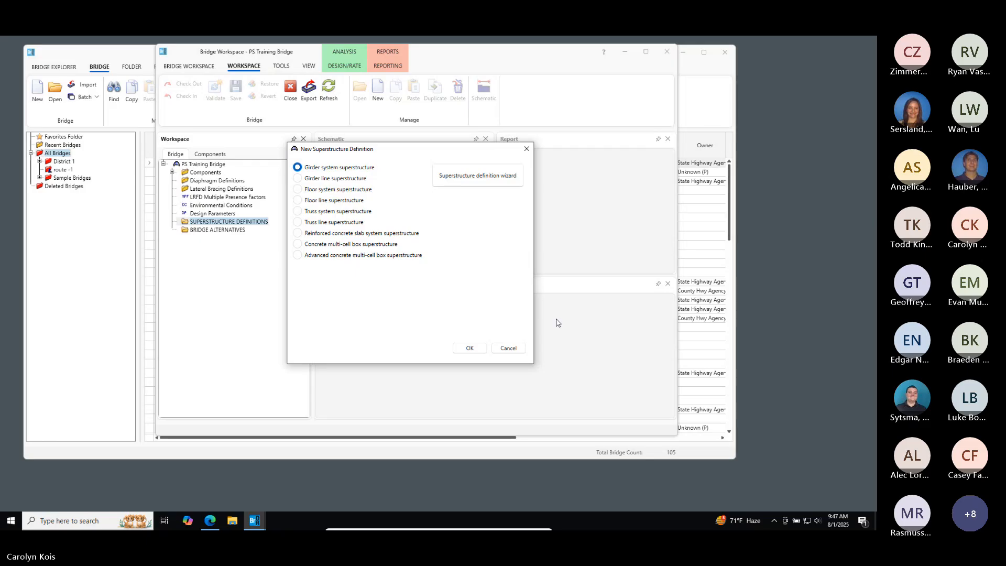
{"action": "left_click", "coordinate": [471, 348]}
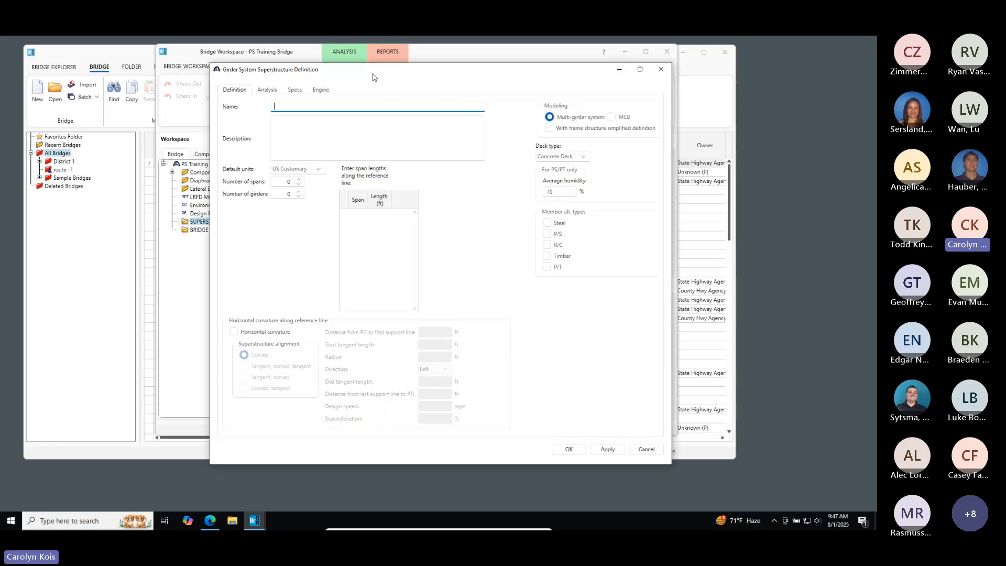
{"action": "left_click_drag", "start_coordinate": [373, 76], "coordinate": [448, 88]}
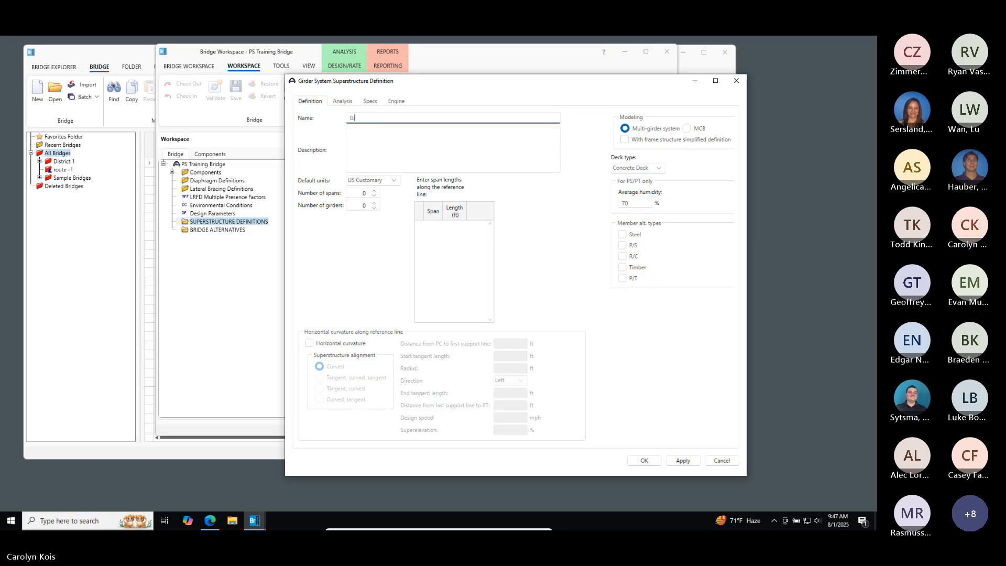
{"action": "type", "text": "irder System"}
Define one 120 ft span and six girders for the superstructure, with P/S as the member alternative type
{"action": "left_click", "coordinate": [373, 191]}
{"action": "left_click", "coordinate": [374, 203]}
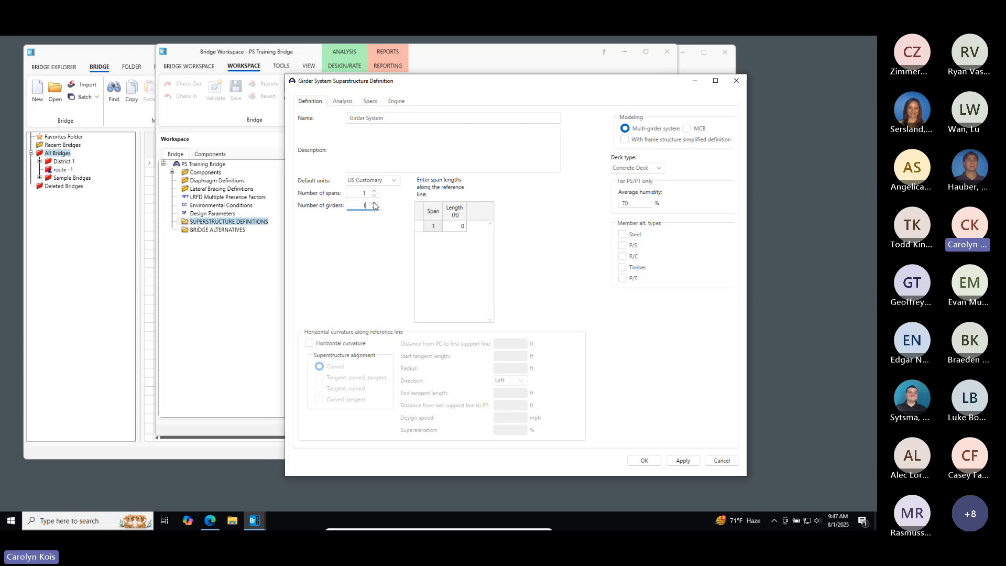
{"action": "left_click", "coordinate": [374, 204]}
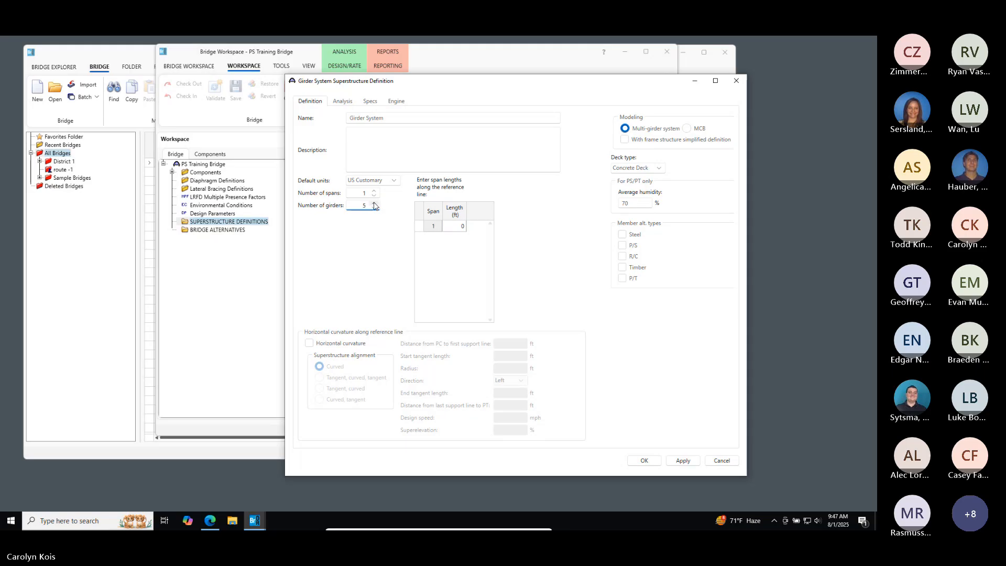
{"action": "left_click", "coordinate": [374, 204]}
{"action": "left_click", "coordinate": [456, 231]}
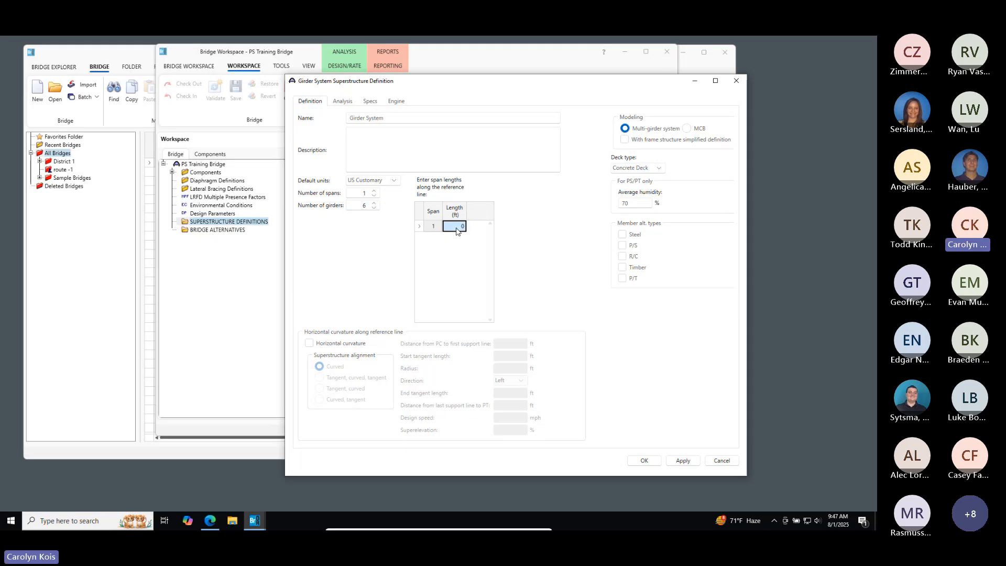
{"action": "type", "text": "120"}
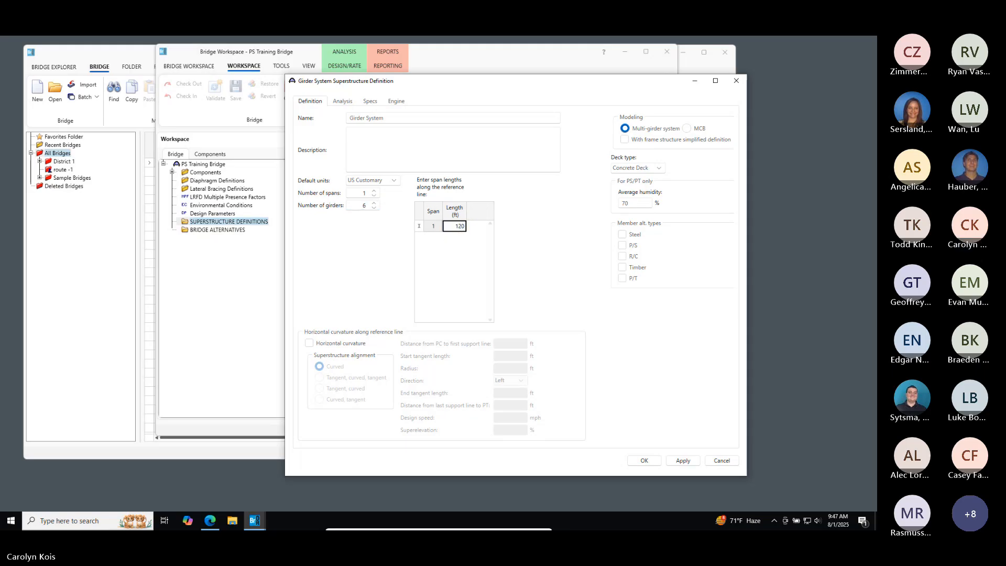
{"action": "left_click", "coordinate": [623, 246]}
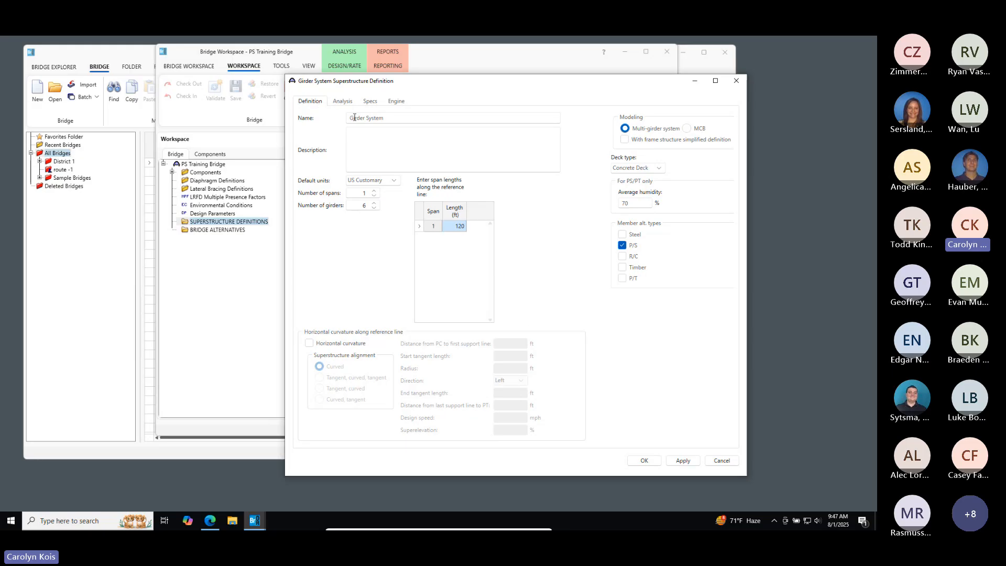
Review the girder system's default analysis settings and specification versions, and save the superstructure definition
{"action": "left_click", "coordinate": [344, 101]}
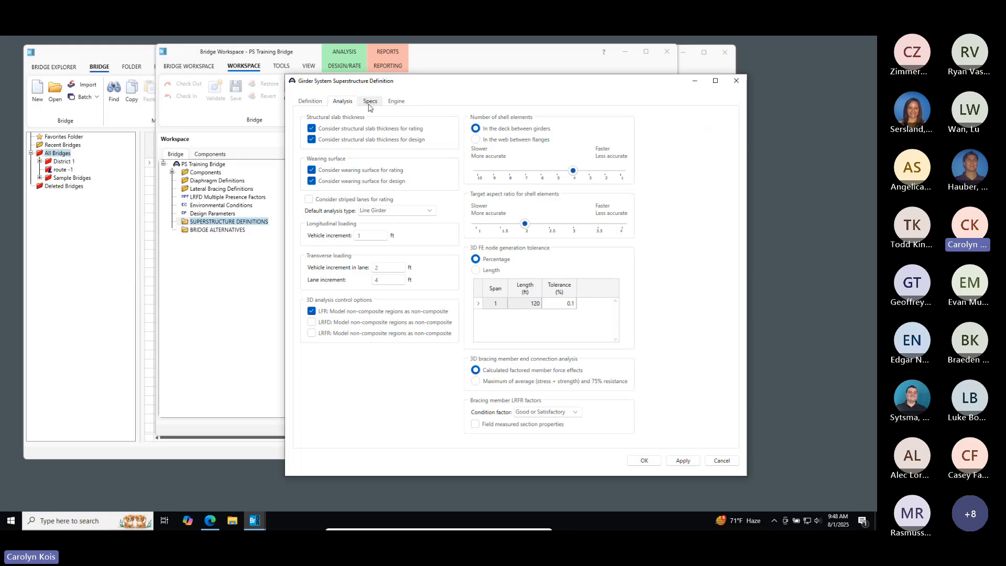
{"action": "left_click", "coordinate": [310, 103]}
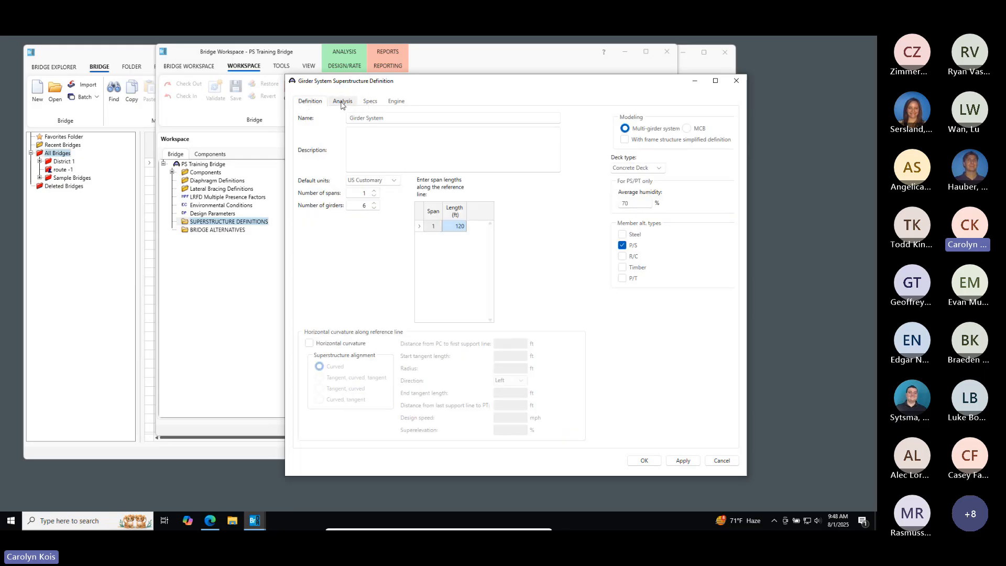
{"action": "left_click", "coordinate": [341, 103]}
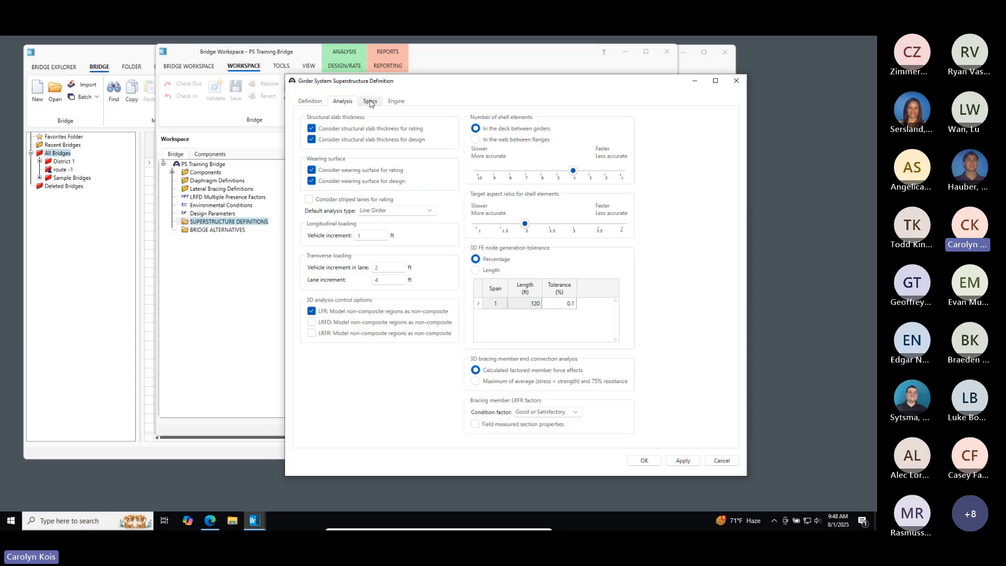
{"action": "left_click", "coordinate": [370, 102]}
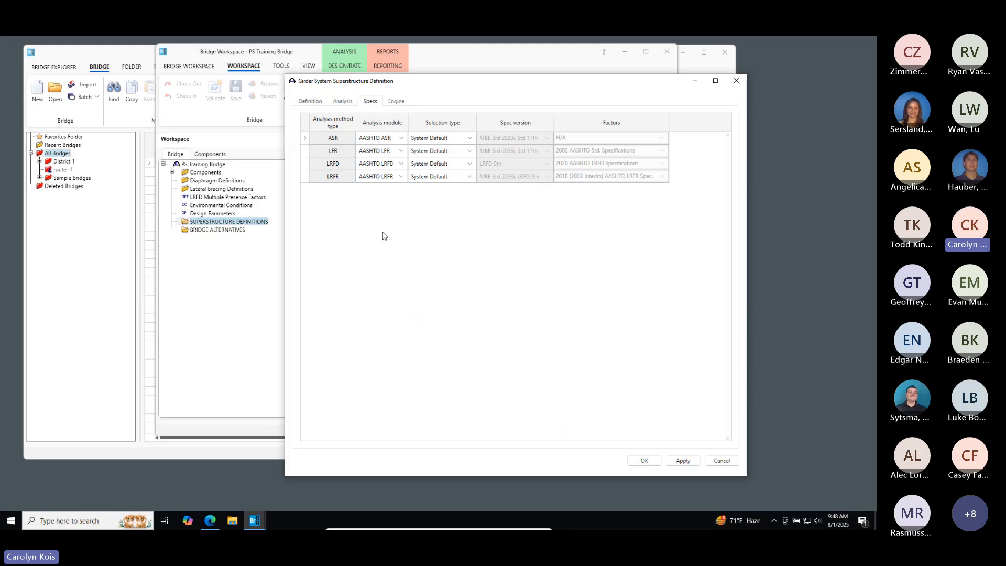
{"action": "left_click", "coordinate": [311, 104]}
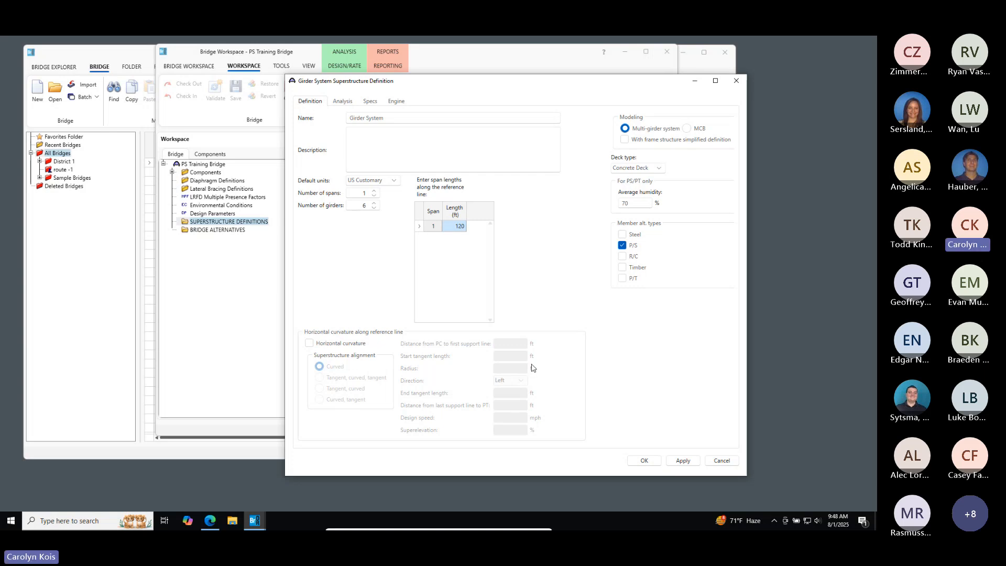
{"action": "left_click", "coordinate": [648, 460]}
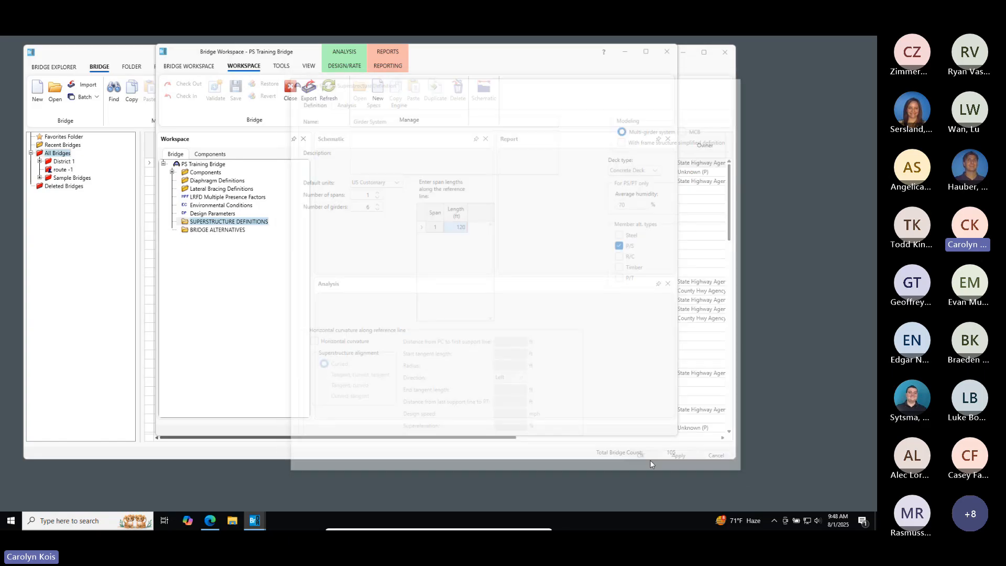
Expand Girder System in the bridge tree, reopen its definition for review, and list its girder members
{"action": "left_click", "coordinate": [180, 229]}
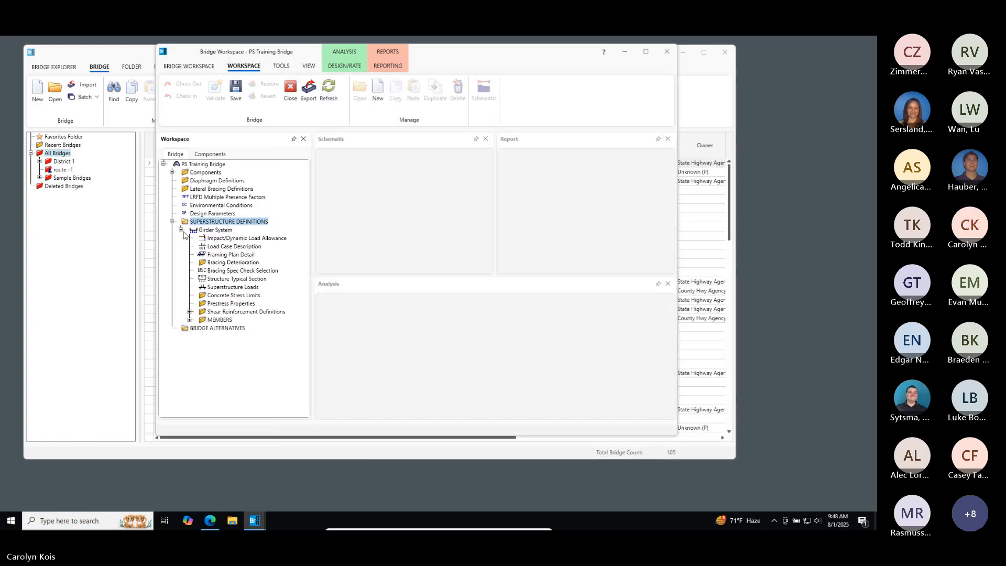
{"action": "left_click", "coordinate": [216, 231]}
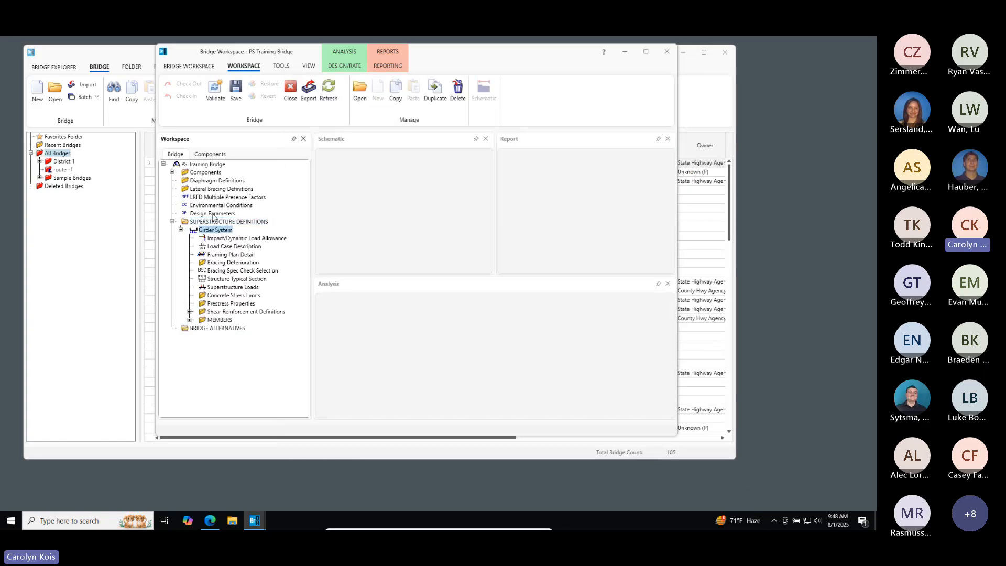
{"action": "double_click", "coordinate": [215, 230]}
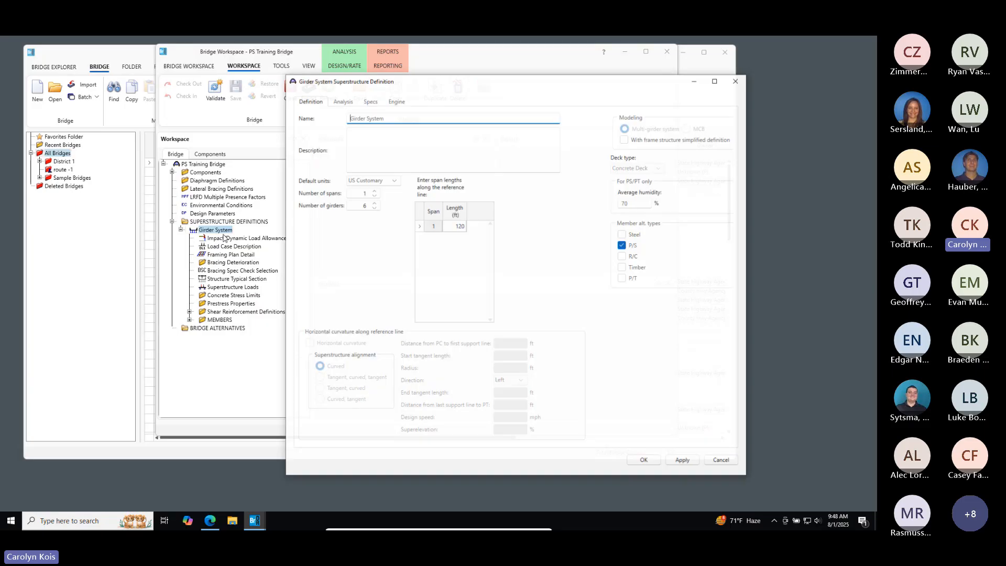
{"action": "left_click", "coordinate": [738, 82]}
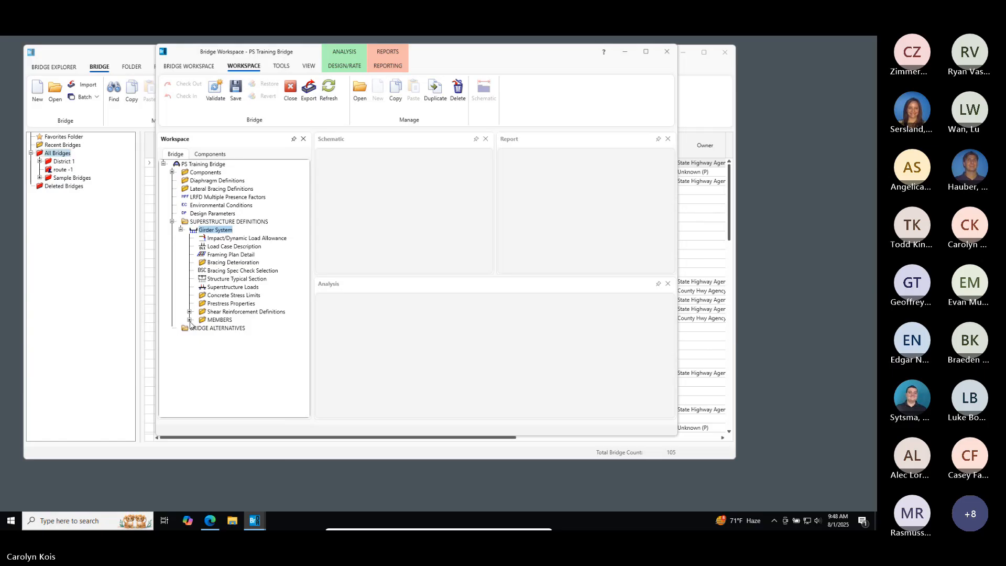
{"action": "left_click", "coordinate": [190, 321]}
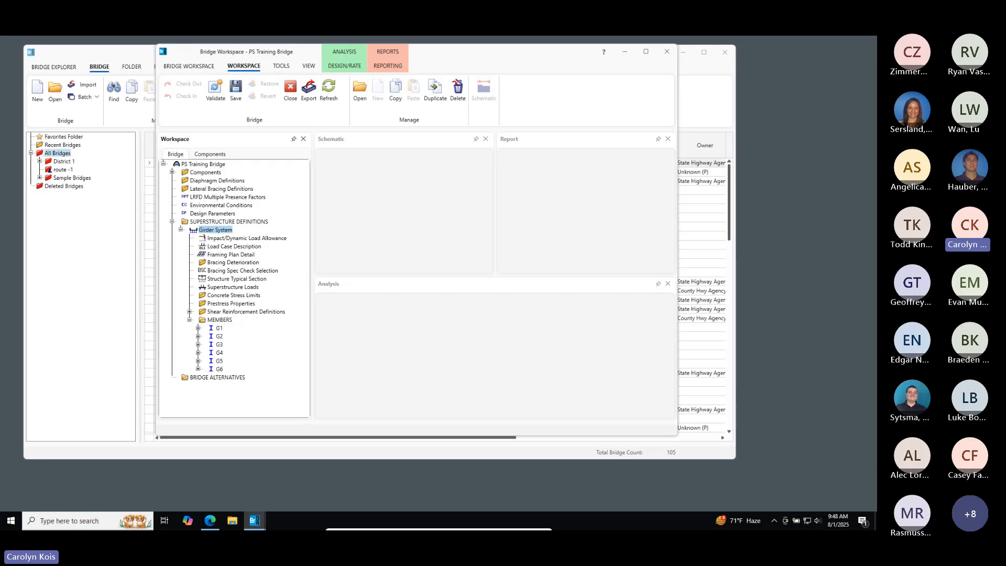
Create a new bridge alternative and name it Bridge Alternative #1
{"action": "double_click", "coordinate": [211, 378]}
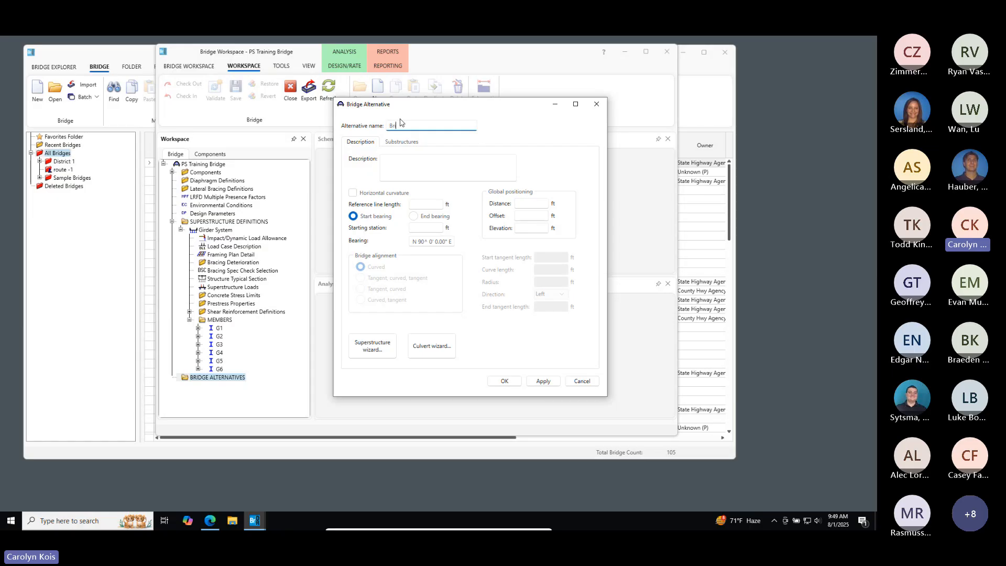
{"action": "type", "text": "ge Alt"}
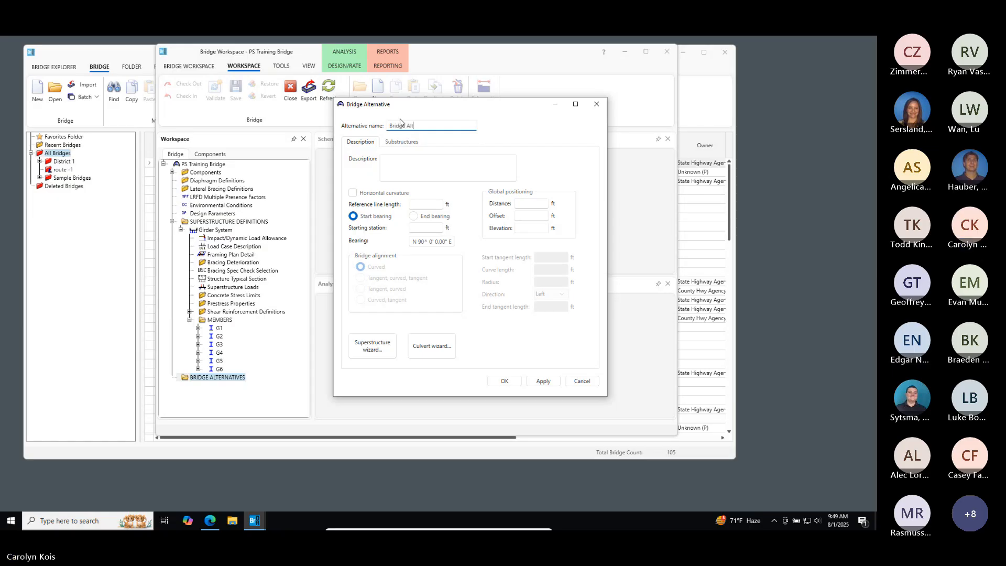
{"action": "type", "text": "ernative #1"}
{"action": "left_click", "coordinate": [504, 381]}
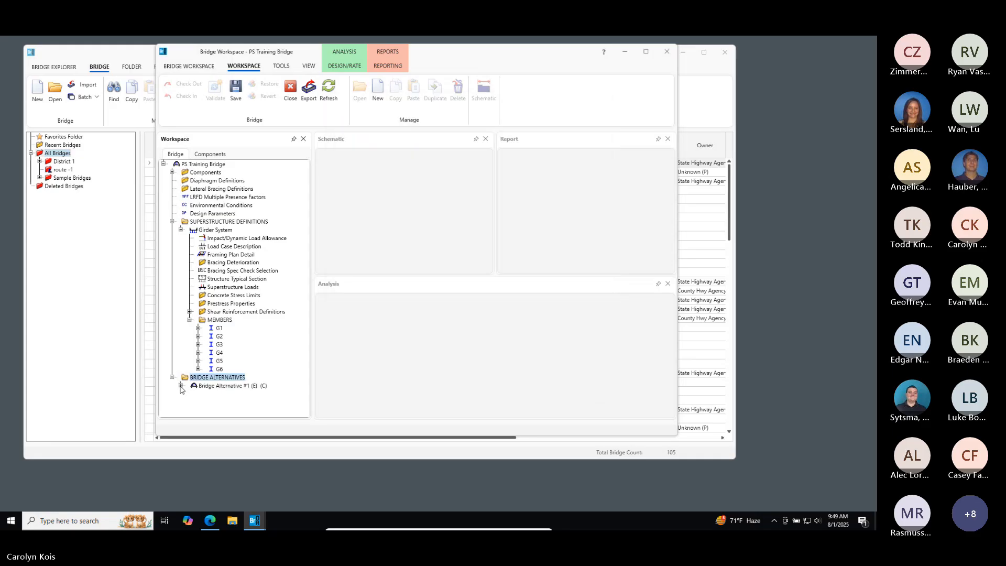
Add a superstructure named Structure 1 to Bridge Alternative #1
{"action": "left_click", "coordinate": [181, 386]}
{"action": "double_click", "coordinate": [222, 380]}
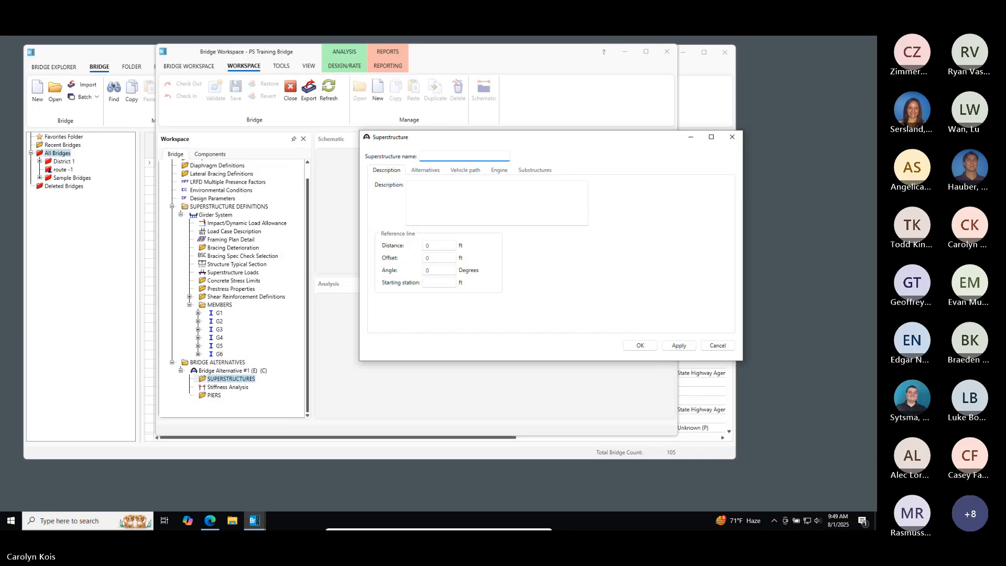
{"action": "left_click", "coordinate": [449, 156]}
{"action": "type", "text": "Structure 1"}
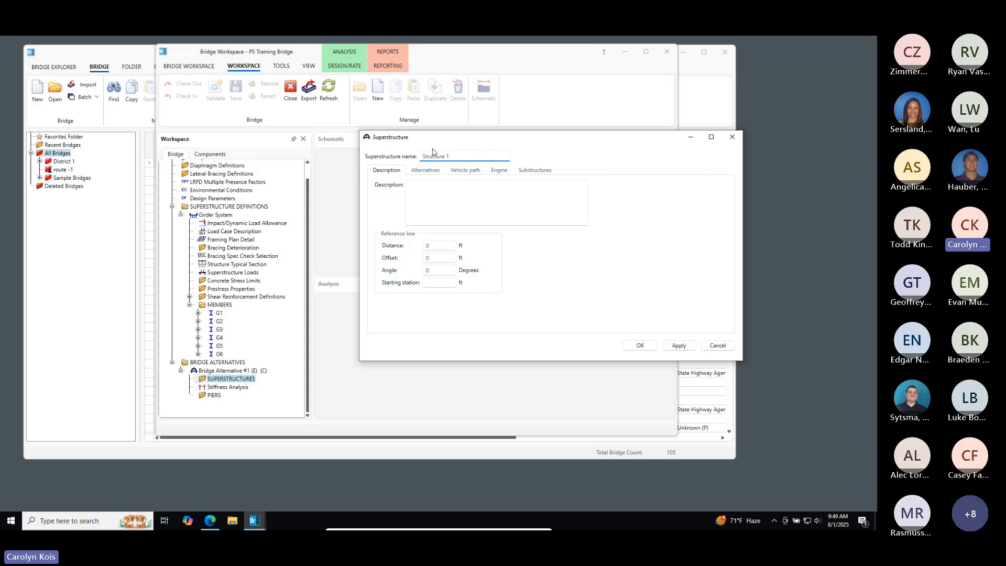
{"action": "left_click", "coordinate": [638, 345]}
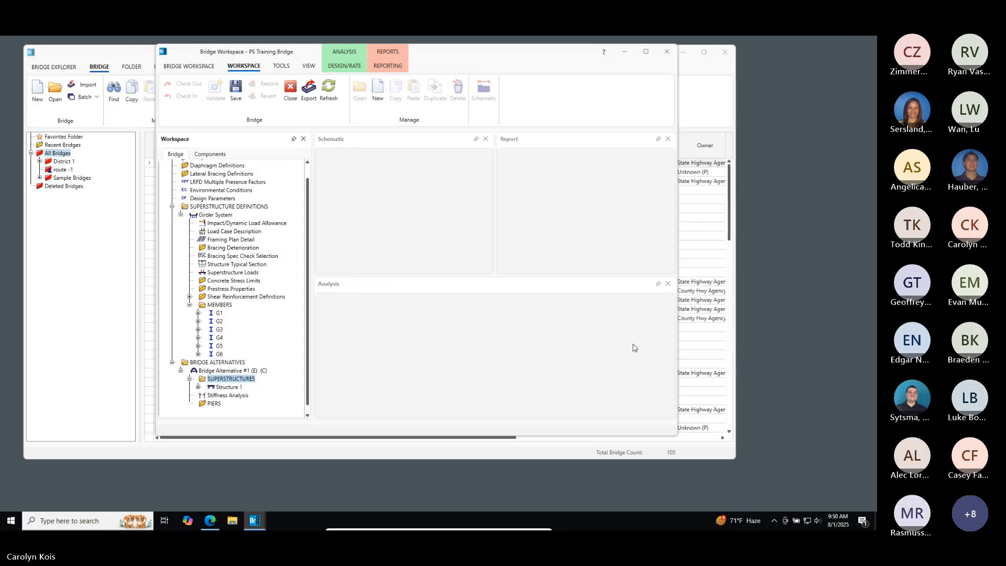
Add a superstructure alternative named Structure Alternative 1 under Structure 1 and assign it the Girder System superstructure definition
{"action": "left_click", "coordinate": [198, 387]}
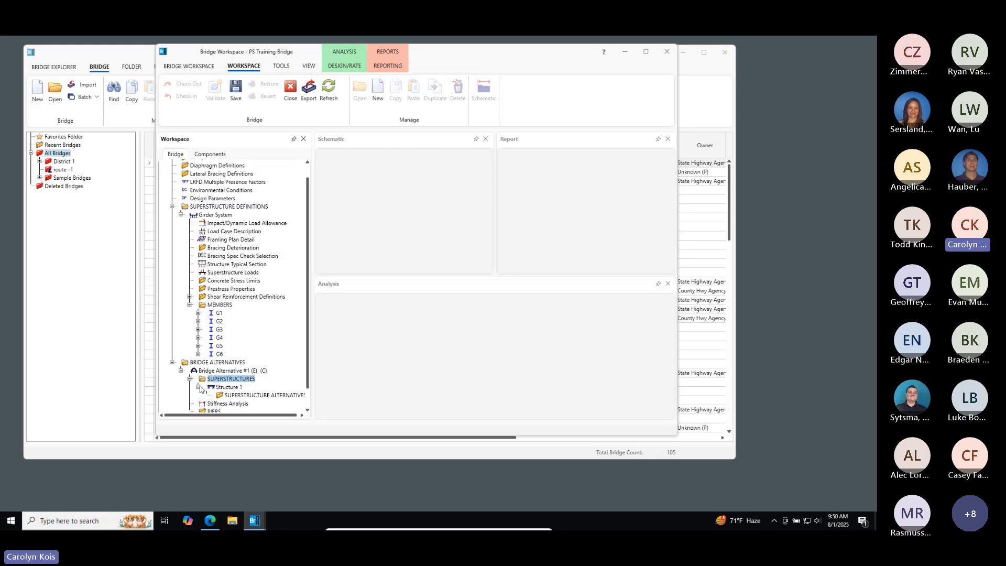
{"action": "double_click", "coordinate": [252, 399]}
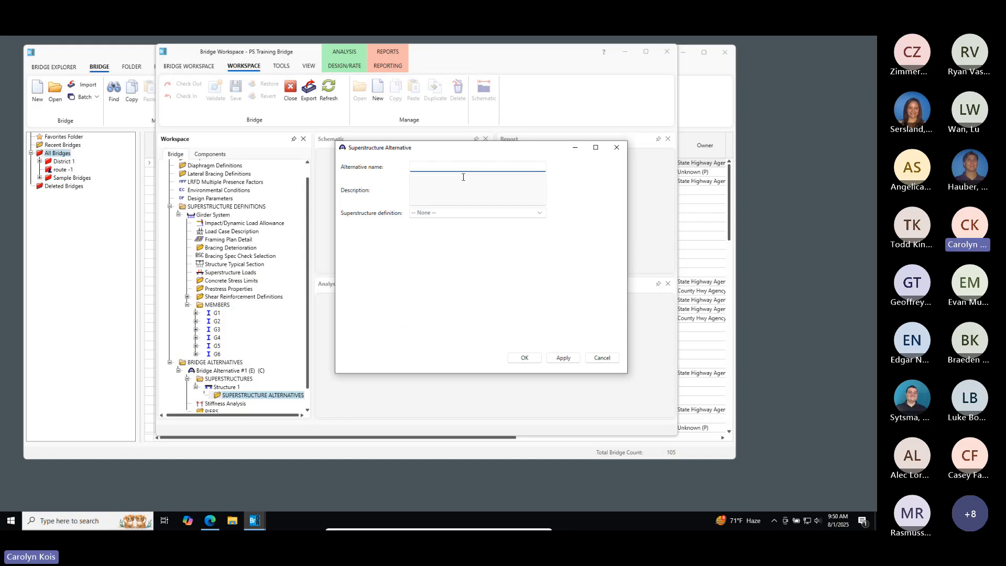
{"action": "type", "text": "ru"}
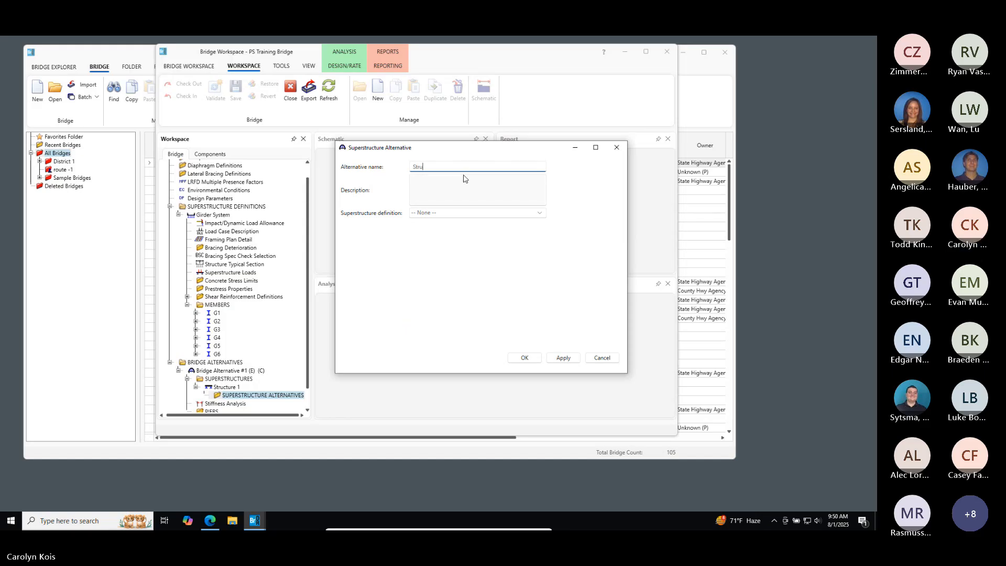
{"action": "type", "text": "cture Alternative 1"}
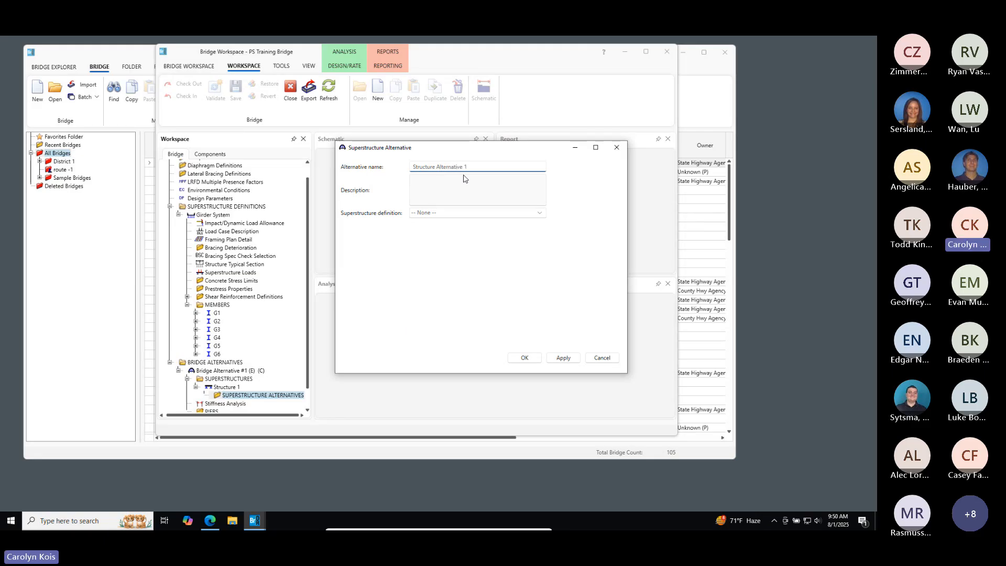
{"action": "left_click", "coordinate": [474, 213]}
{"action": "left_click", "coordinate": [468, 227]}
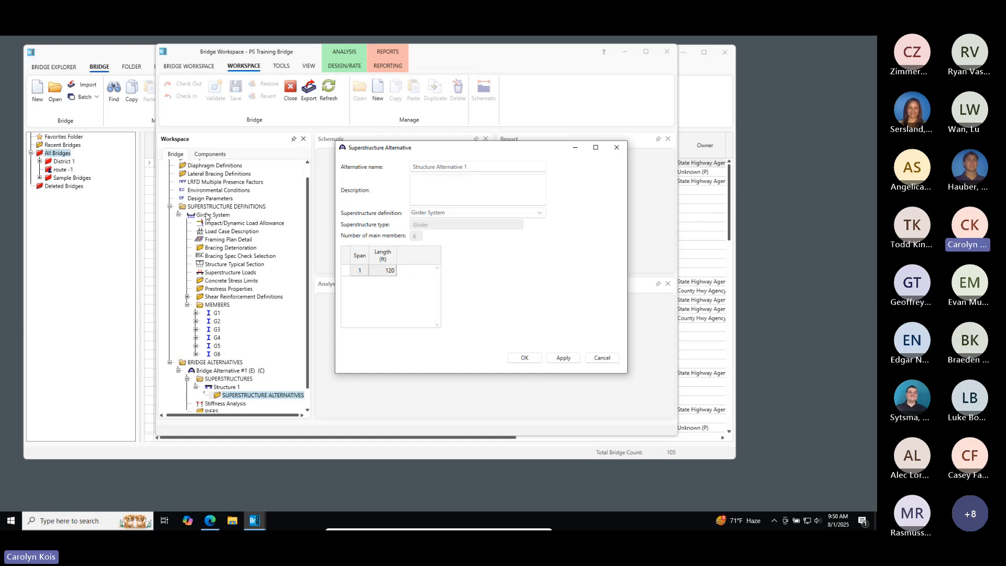
{"action": "left_click", "coordinate": [524, 358]}
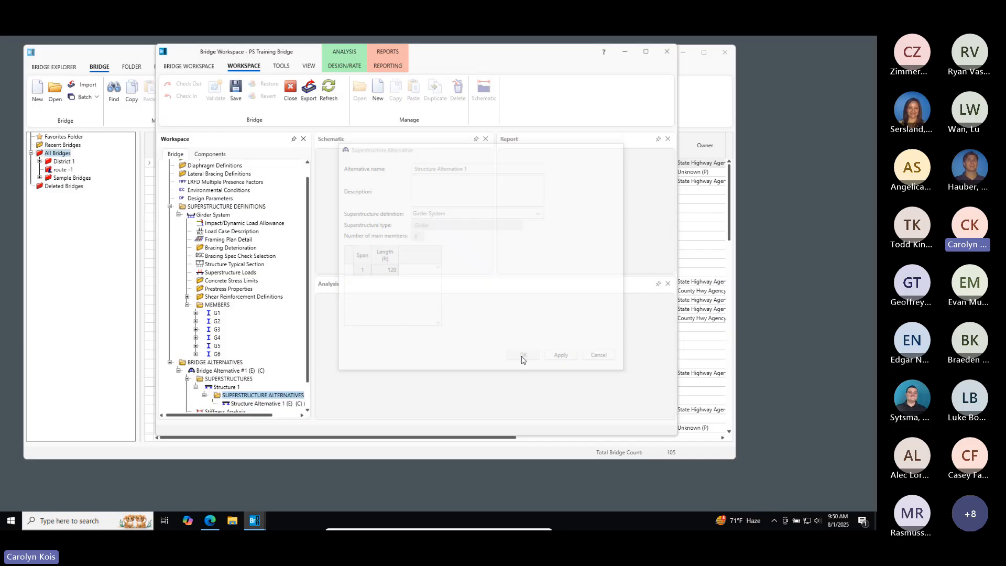
Review how Structure 1, Bridge Alternative #1 and Structure Alternative 1 link to the Girder System definition in the bridge tree
{"action": "scroll", "coordinate": [270, 334], "scroll_direction": "down", "scroll_amount": 1}
{"action": "scroll", "coordinate": [270, 331], "scroll_direction": "up", "scroll_amount": 1}
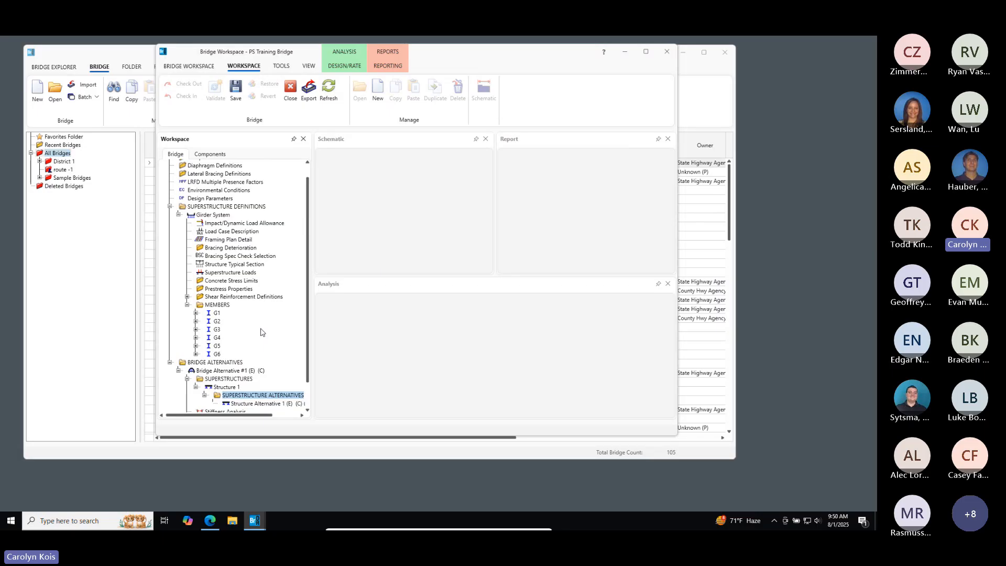
{"action": "scroll", "coordinate": [261, 332], "scroll_direction": "down", "scroll_amount": 1}
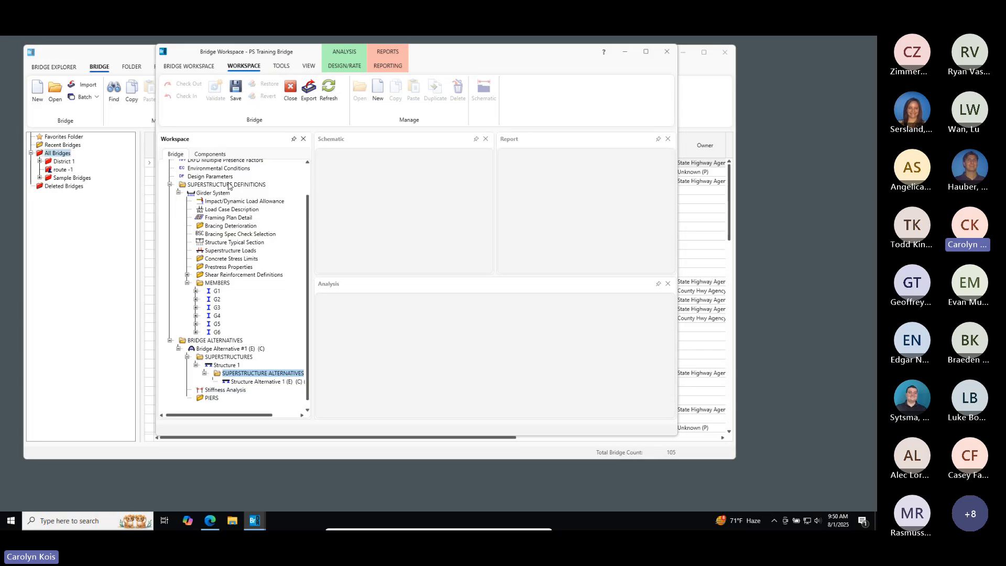
{"action": "left_click", "coordinate": [221, 185]}
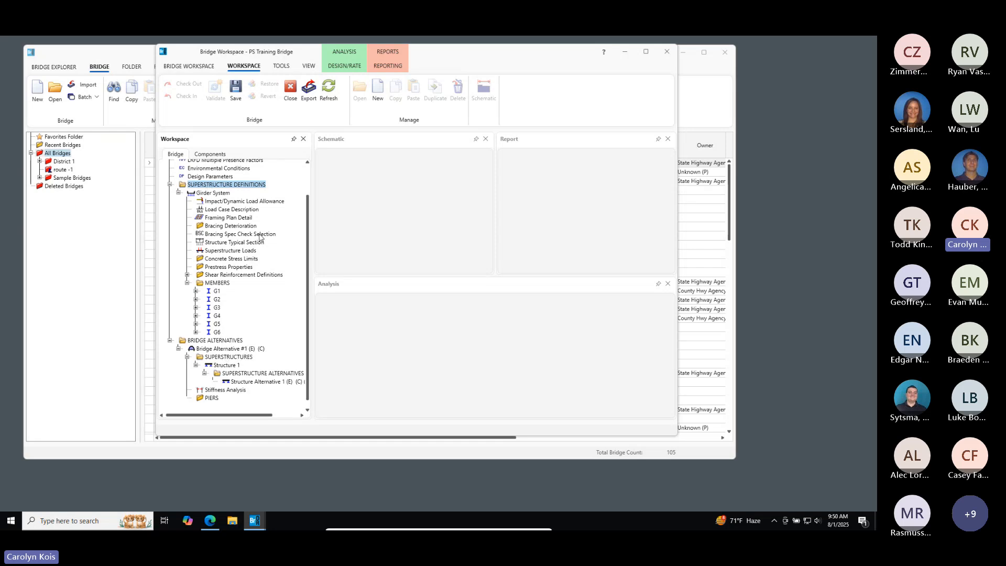
{"action": "double_click", "coordinate": [227, 366]}
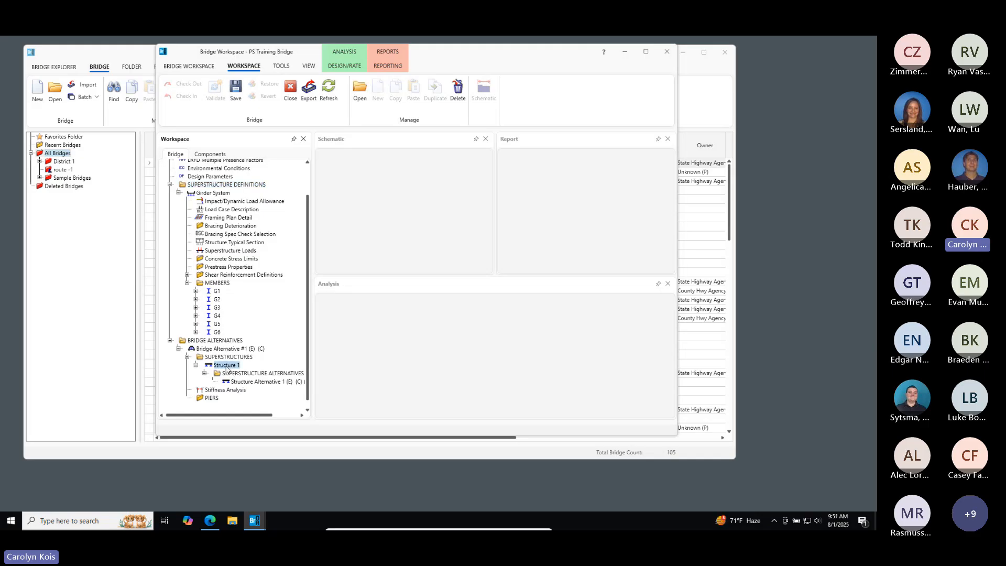
{"action": "left_click", "coordinate": [732, 136]}
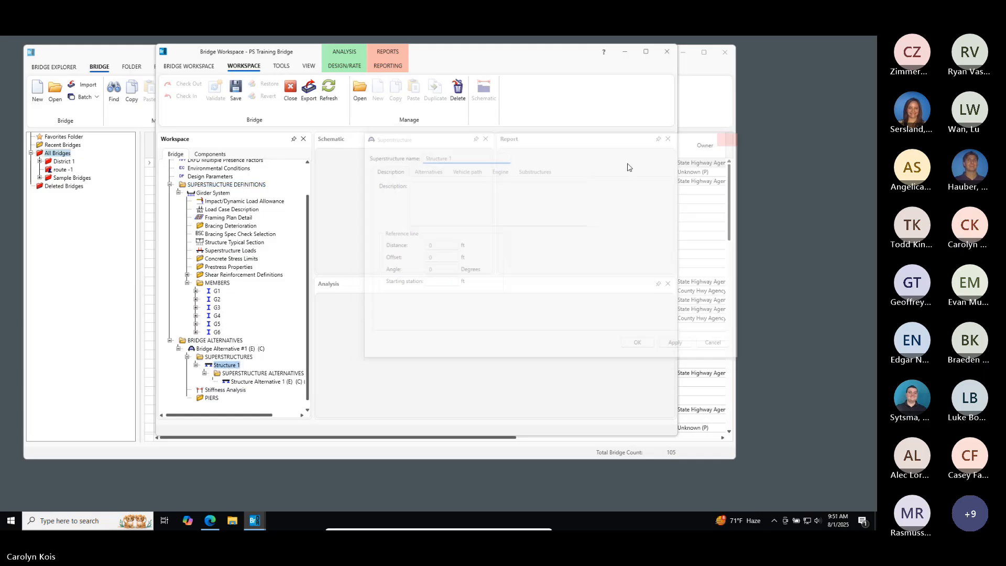
{"action": "double_click", "coordinate": [215, 350]}
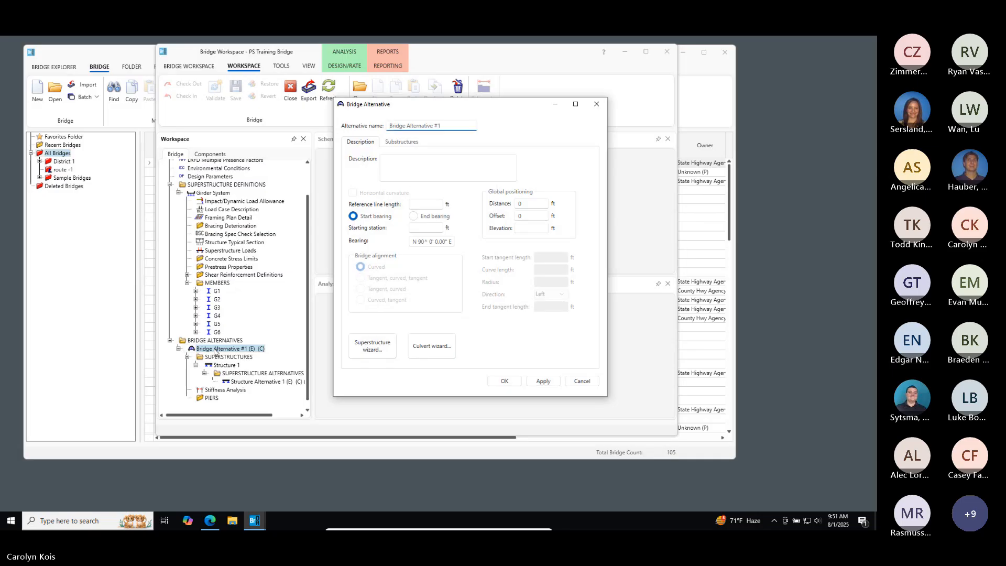
{"action": "left_click", "coordinate": [605, 104]}
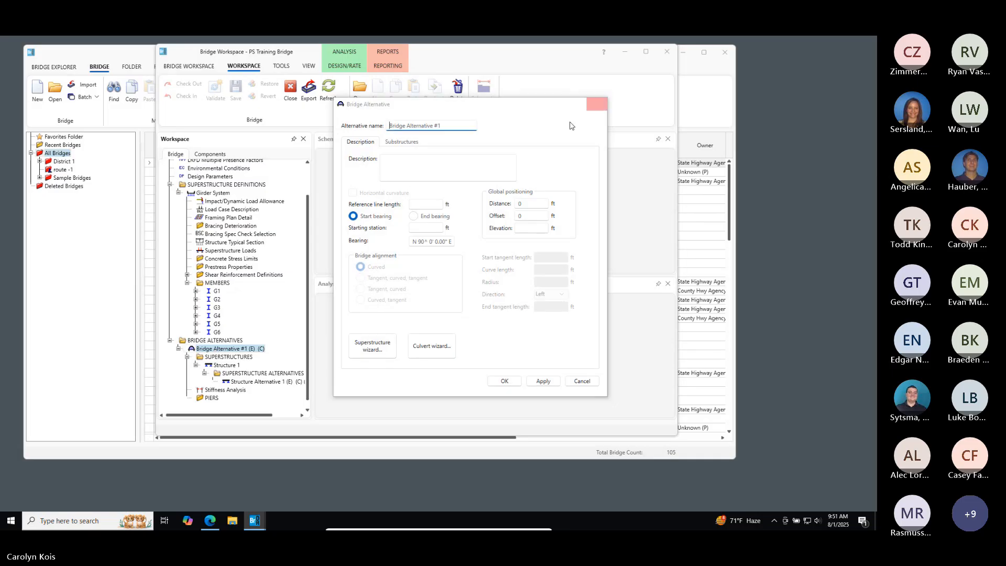
{"action": "left_click", "coordinate": [250, 383]}
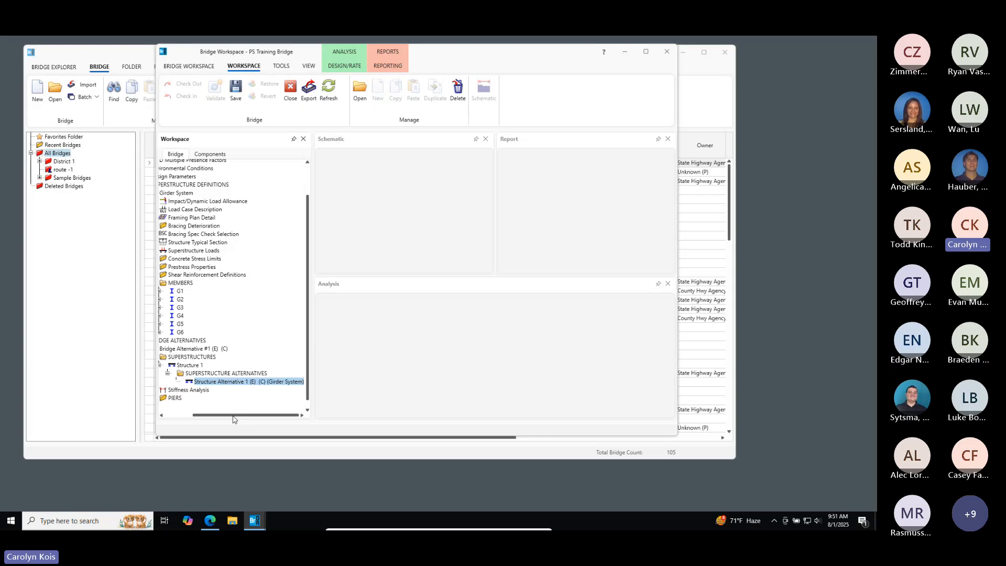
{"action": "left_click_drag", "start_coordinate": [234, 417], "coordinate": [205, 417]}
{"action": "scroll", "coordinate": [267, 378], "scroll_direction": "up", "scroll_amount": 2}
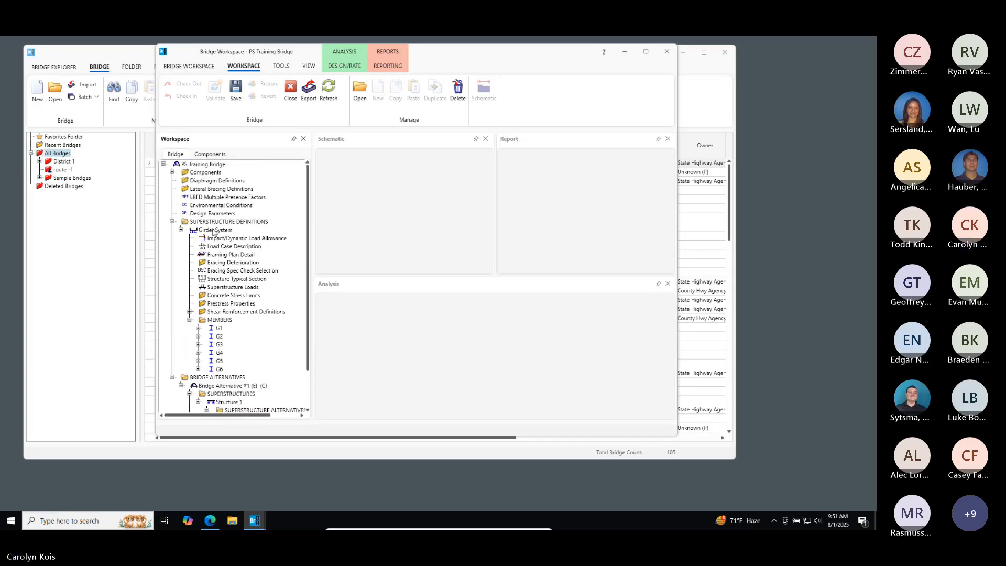
{"action": "left_click", "coordinate": [214, 231]}
Check the existing and current bridge alternative assignments in the PS Training Bridge properties
{"action": "double_click", "coordinate": [216, 164]}
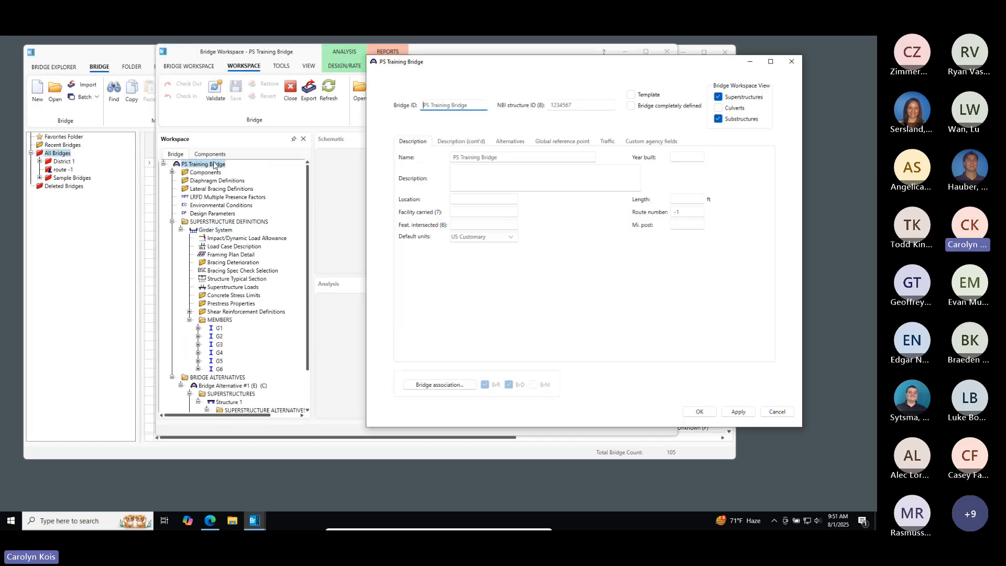
{"action": "left_click", "coordinate": [515, 142]}
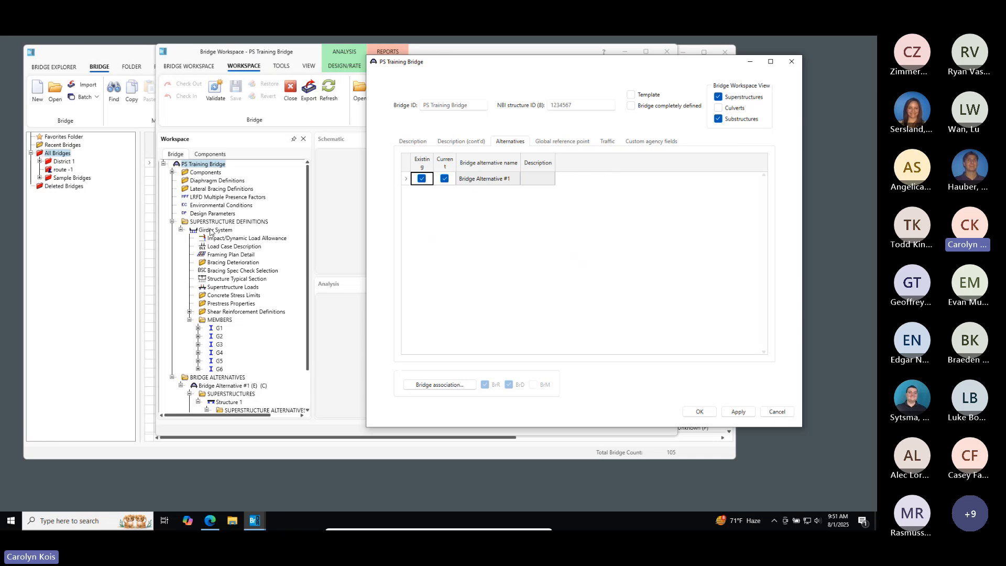
{"action": "scroll", "coordinate": [215, 374], "scroll_direction": "down", "scroll_amount": 2}
{"action": "scroll", "coordinate": [221, 368], "scroll_direction": "up", "scroll_amount": 2}
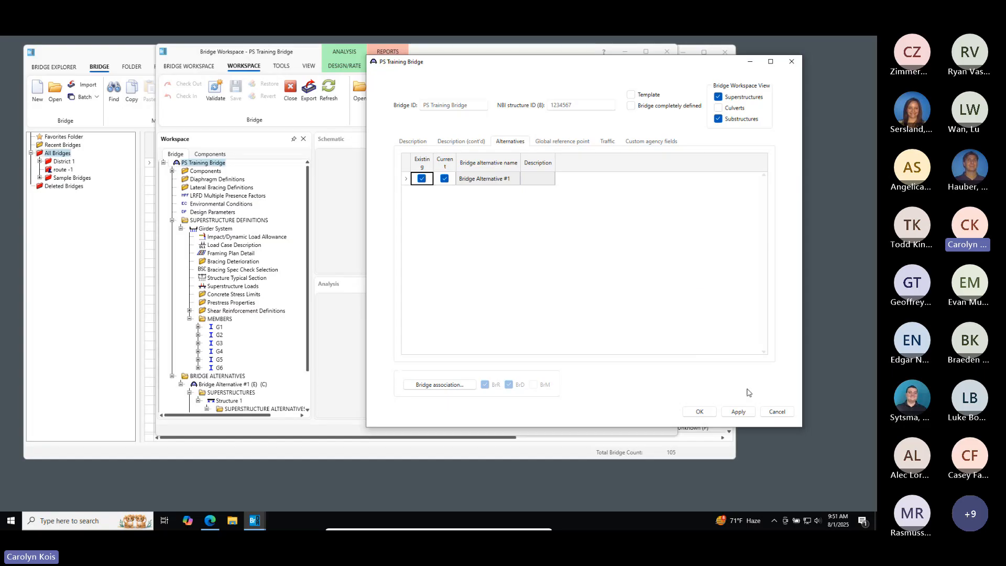
{"action": "left_click", "coordinate": [777, 411]}
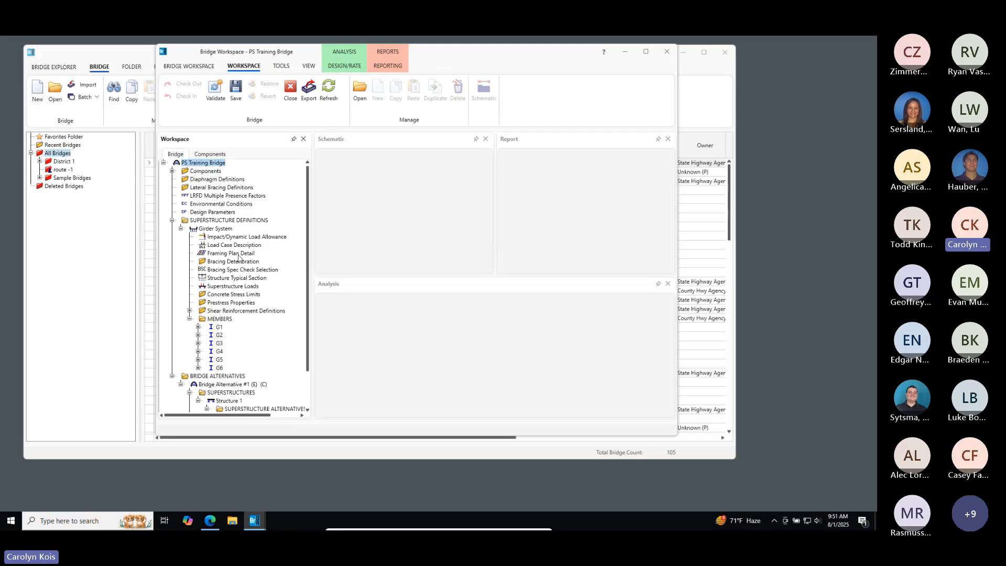
Review the Girder System's standard impact factor and LRFD dynamic load allowance settings
{"action": "left_click", "coordinate": [227, 239]}
{"action": "double_click", "coordinate": [227, 239]}
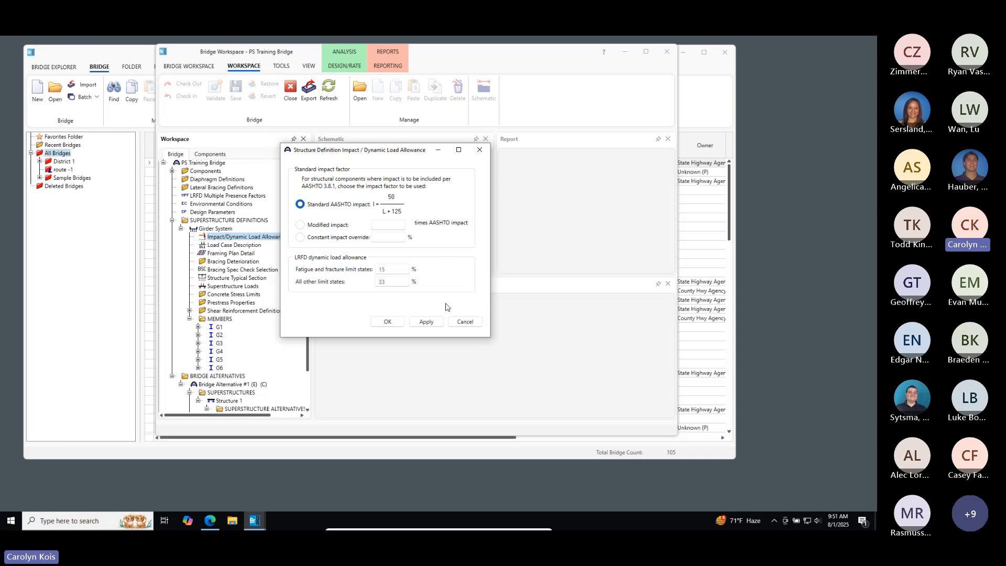
{"action": "left_click_drag", "start_coordinate": [398, 151], "coordinate": [450, 151]}
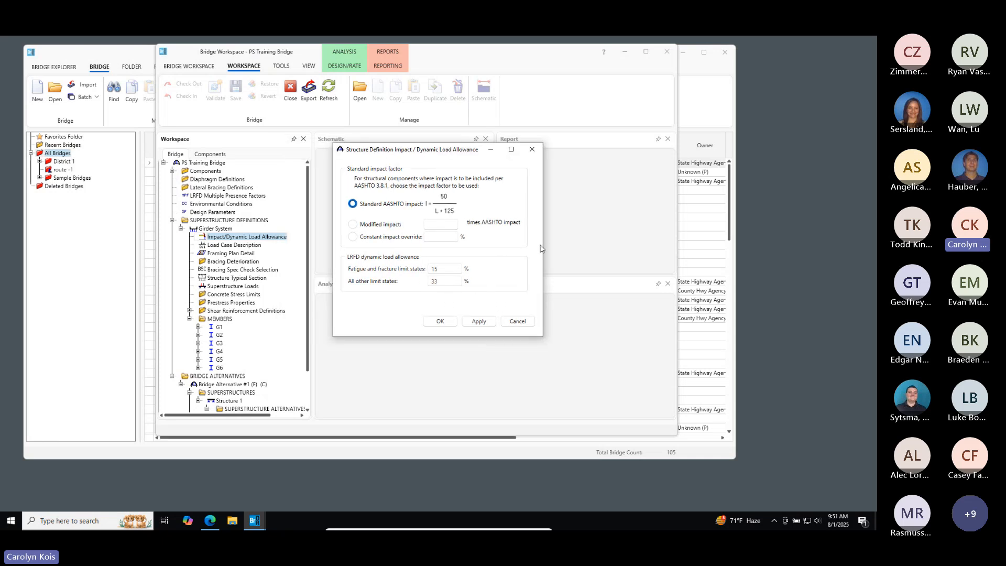
{"action": "left_click", "coordinate": [519, 321]}
Open the load case descriptions of the Girder System definition
{"action": "left_click", "coordinate": [219, 246]}
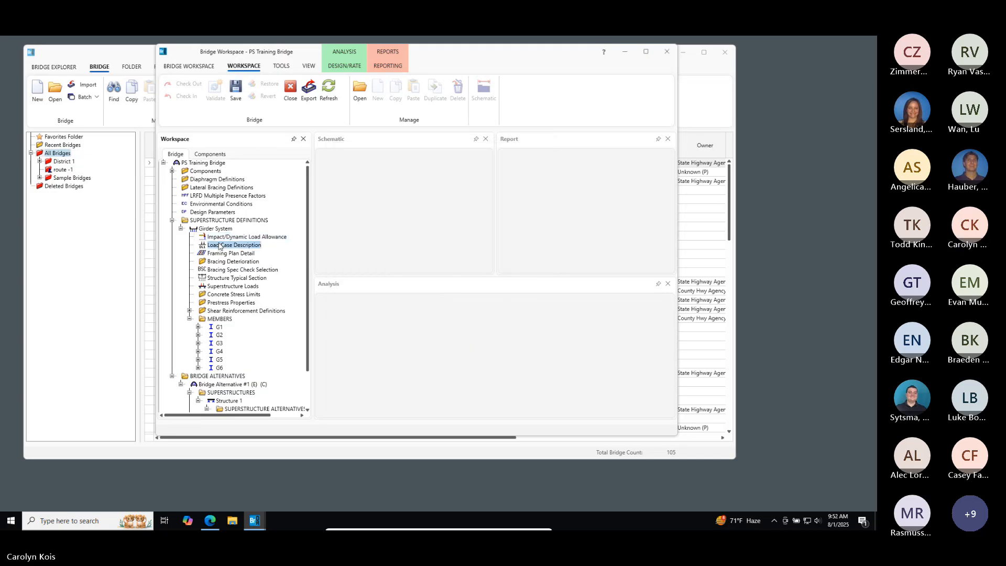
{"action": "double_click", "coordinate": [219, 246]}
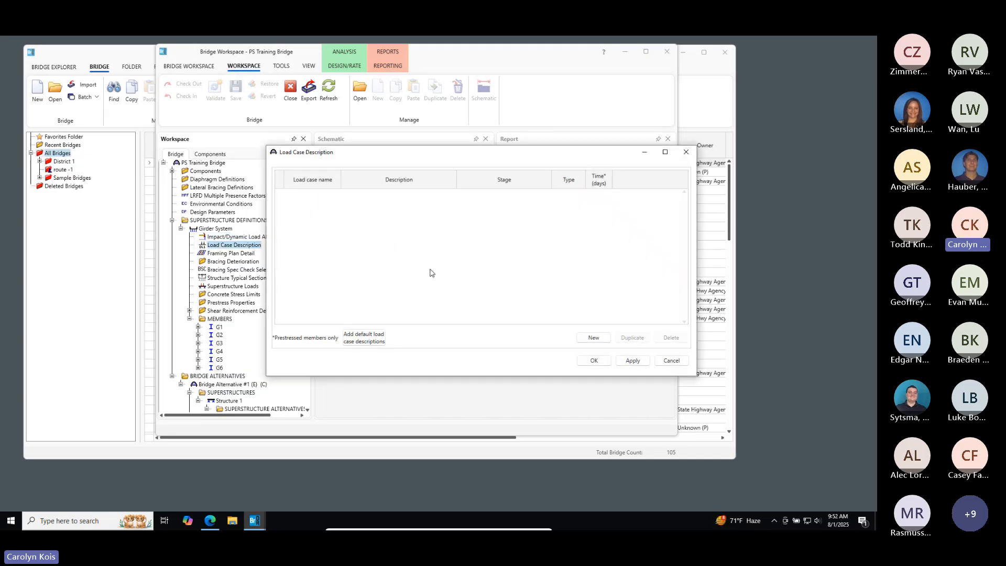
{"action": "left_click", "coordinate": [365, 340]}
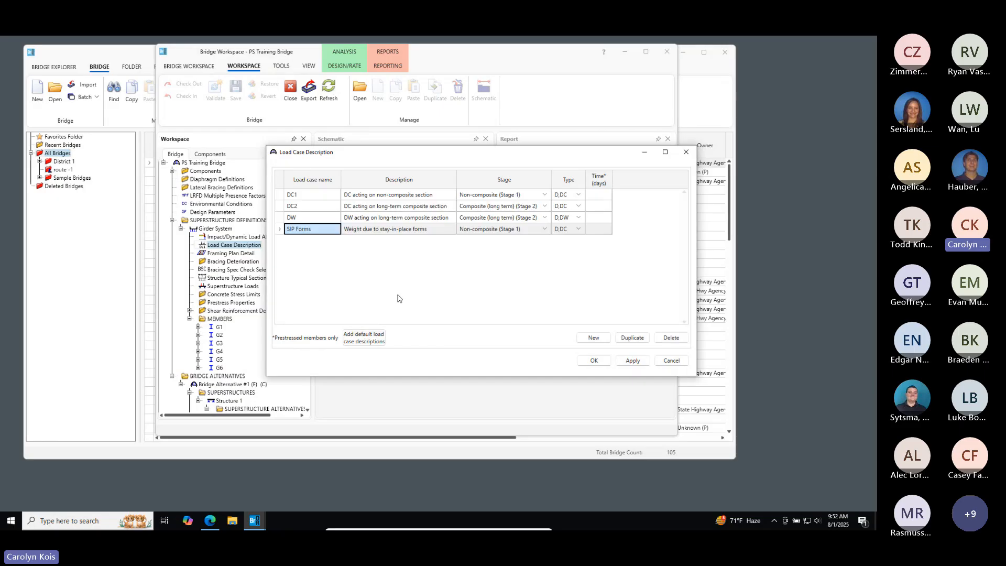
{"action": "left_click", "coordinate": [671, 338]}
{"action": "left_click", "coordinate": [671, 338]}
{"action": "left_click", "coordinate": [672, 338]}
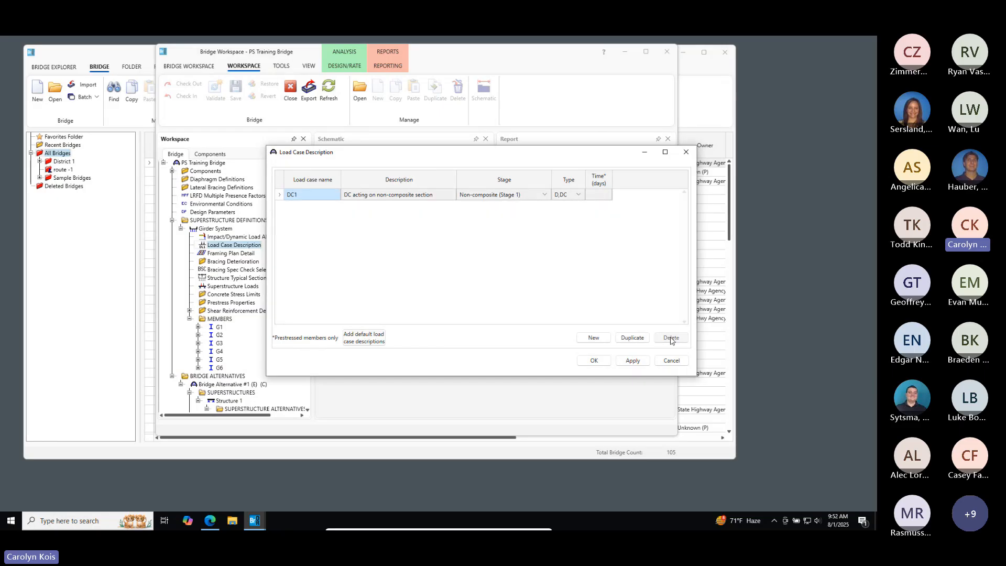
{"action": "left_click", "coordinate": [671, 338]}
Add two composite (long term) Stage 2 load cases named Parapets and Future wearing surface
{"action": "left_click", "coordinate": [584, 340]}
{"action": "left_click", "coordinate": [585, 339]}
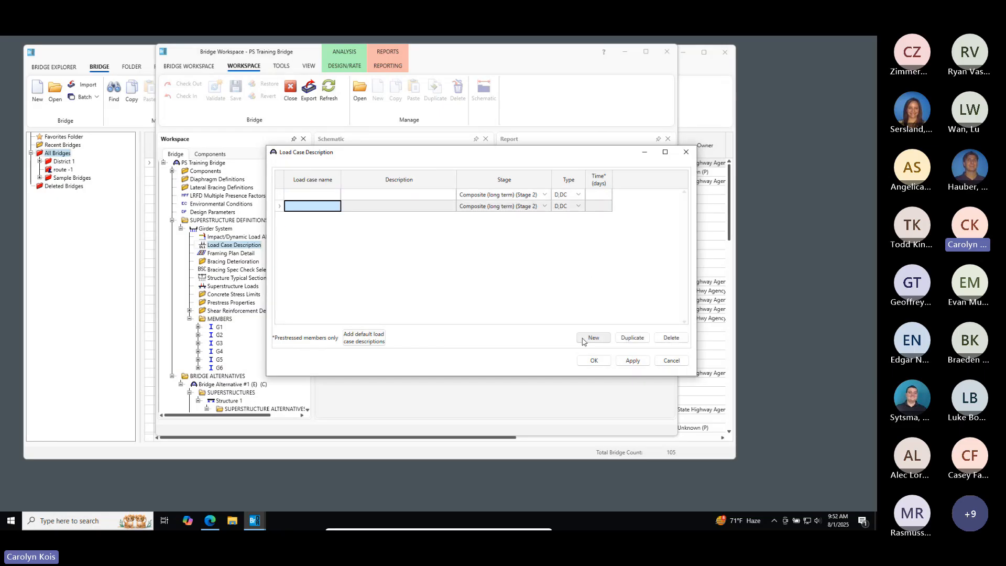
{"action": "left_click", "coordinate": [298, 194]}
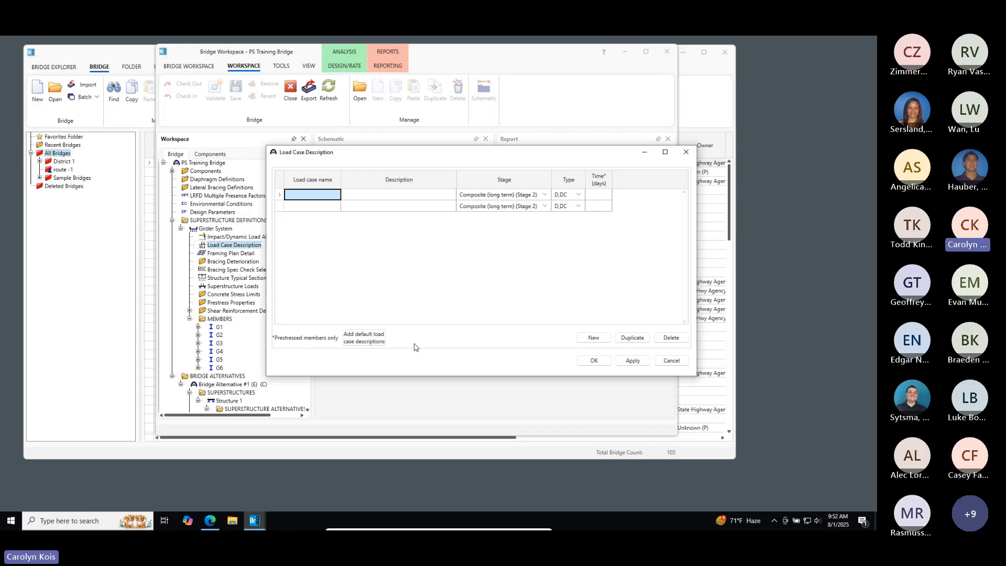
{"action": "type", "text": "Parapets"}
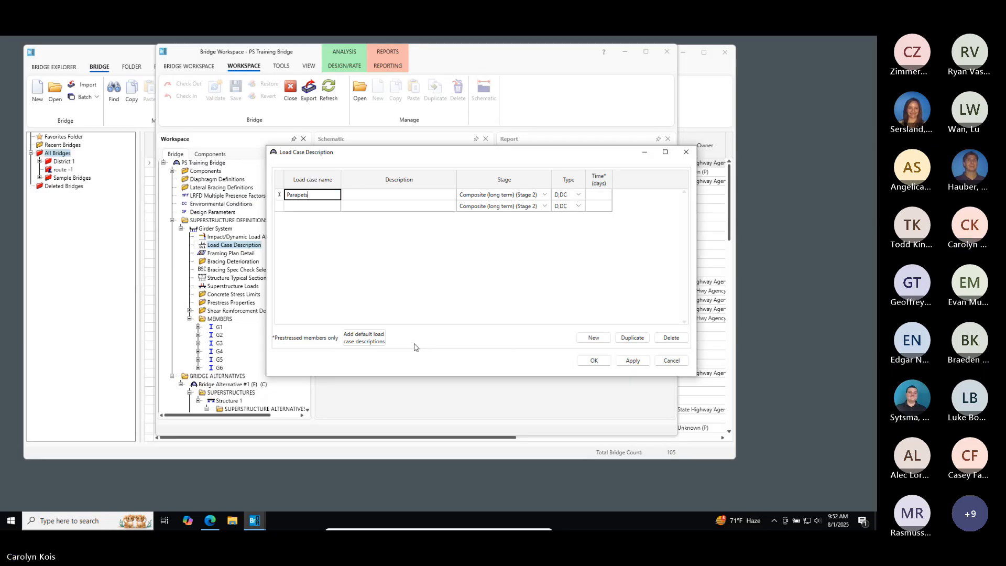
{"action": "left_click", "coordinate": [329, 210]}
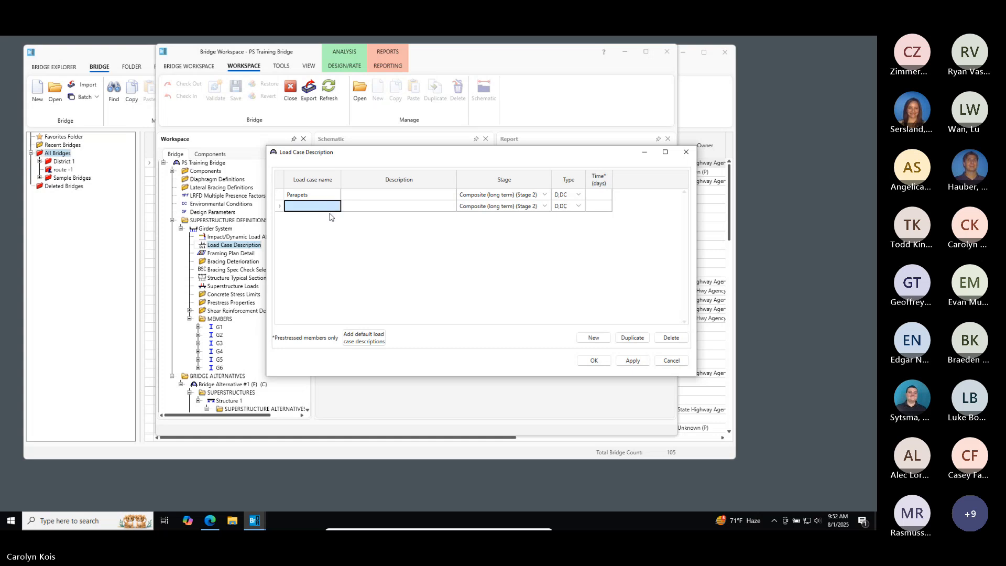
{"action": "type", "text": "F"}
{"action": "type", "text": "uture wearing surface"}
{"action": "key", "text": "Return"}
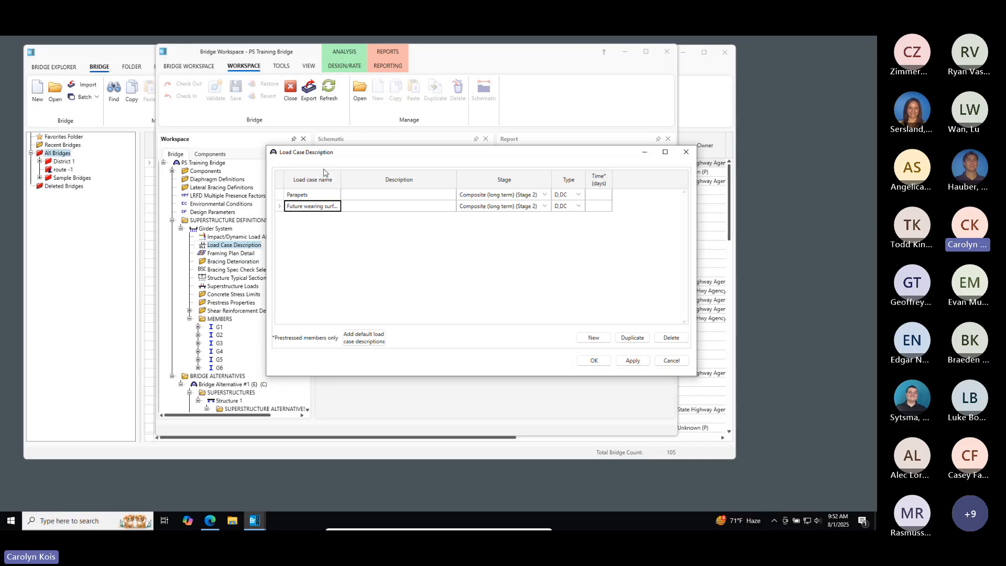
Set the Future wearing surface load case type to D,DW and accept the load case descriptions
{"action": "left_click", "coordinate": [579, 206]}
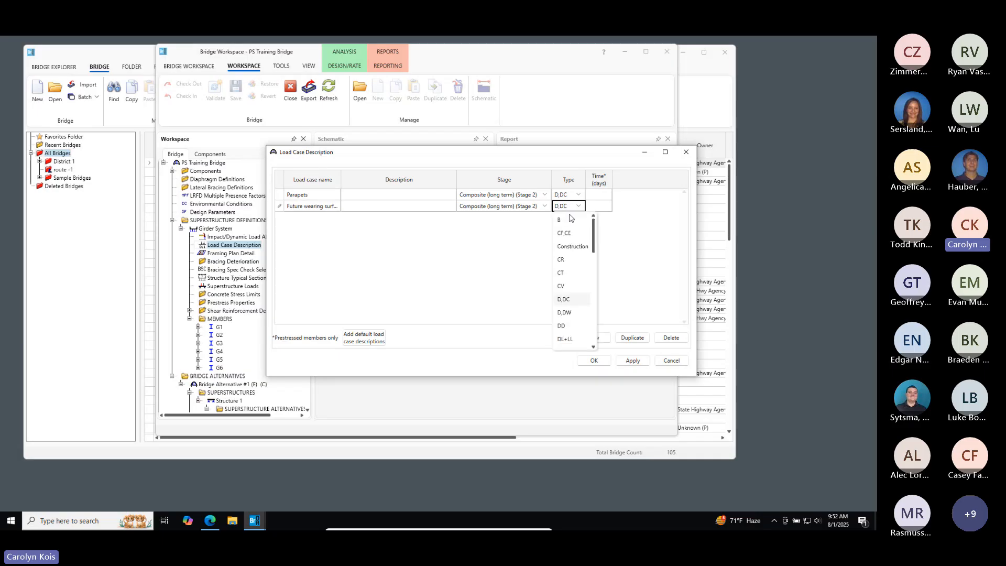
{"action": "left_click", "coordinate": [565, 312]}
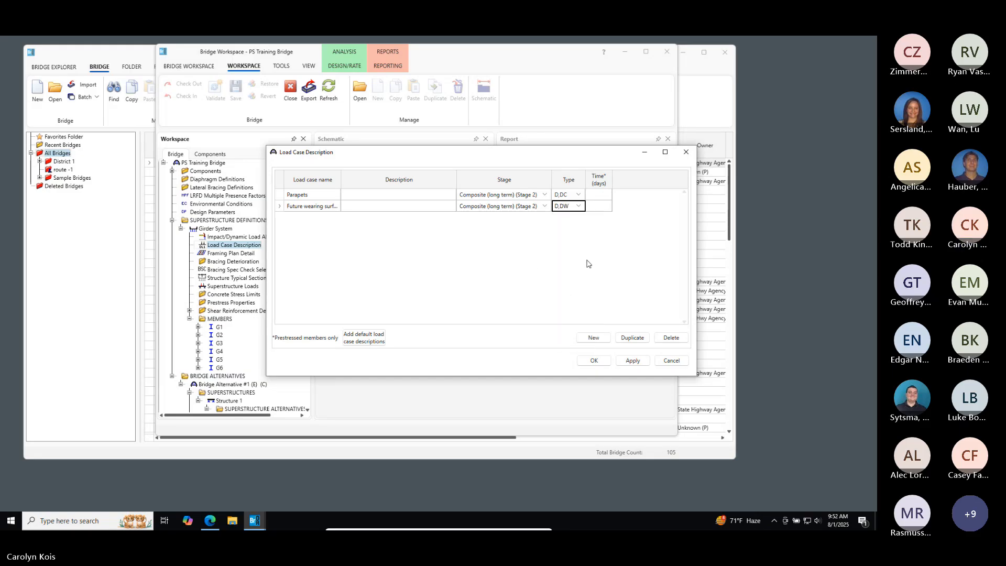
{"action": "left_click", "coordinate": [593, 361]}
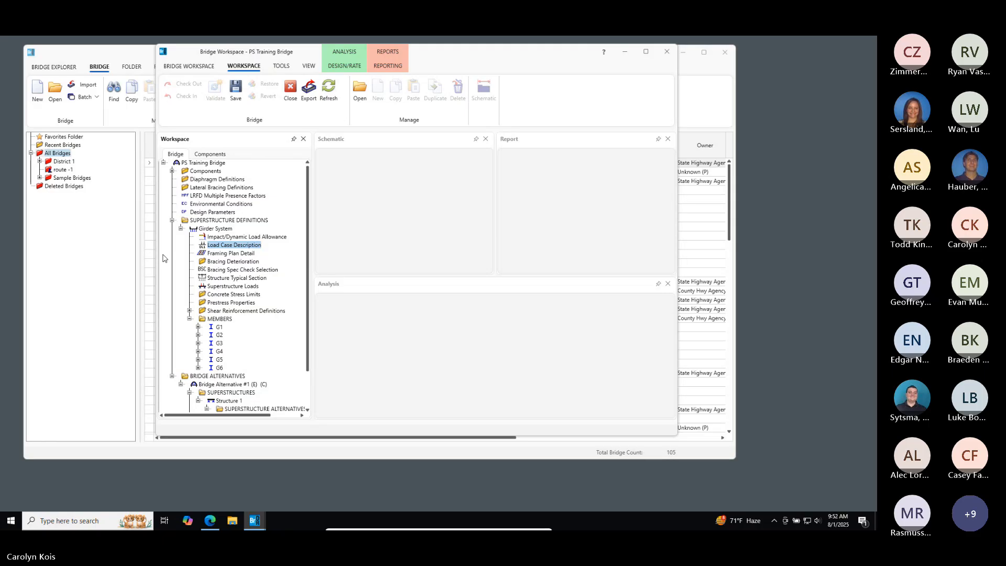
Set the girder spacing to 9 ft in all five bays of the framing plan and bring up its diaphragm layout
{"action": "left_click_drag", "start_coordinate": [156, 256], "coordinate": [65, 255]}
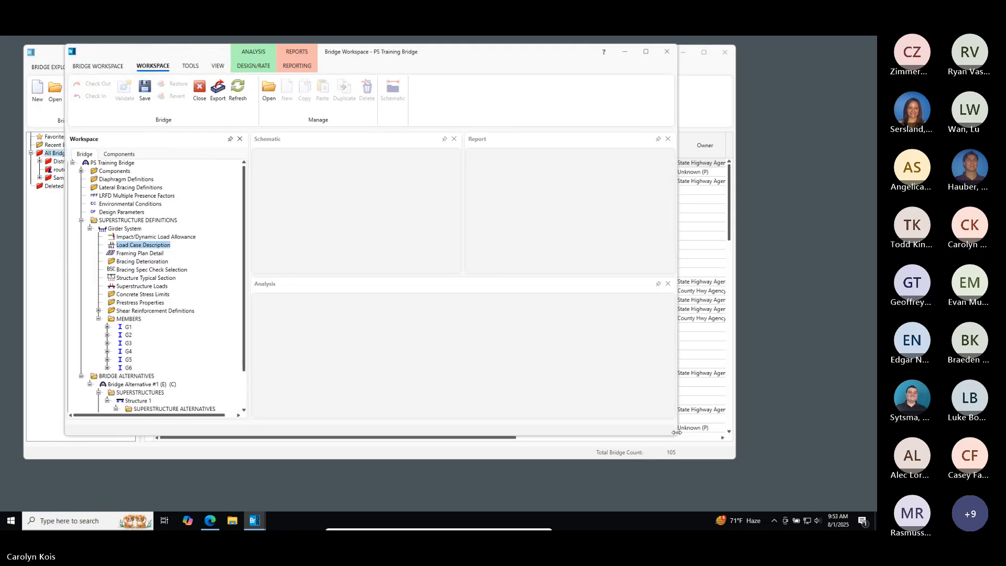
{"action": "left_click_drag", "start_coordinate": [677, 433], "coordinate": [750, 468]}
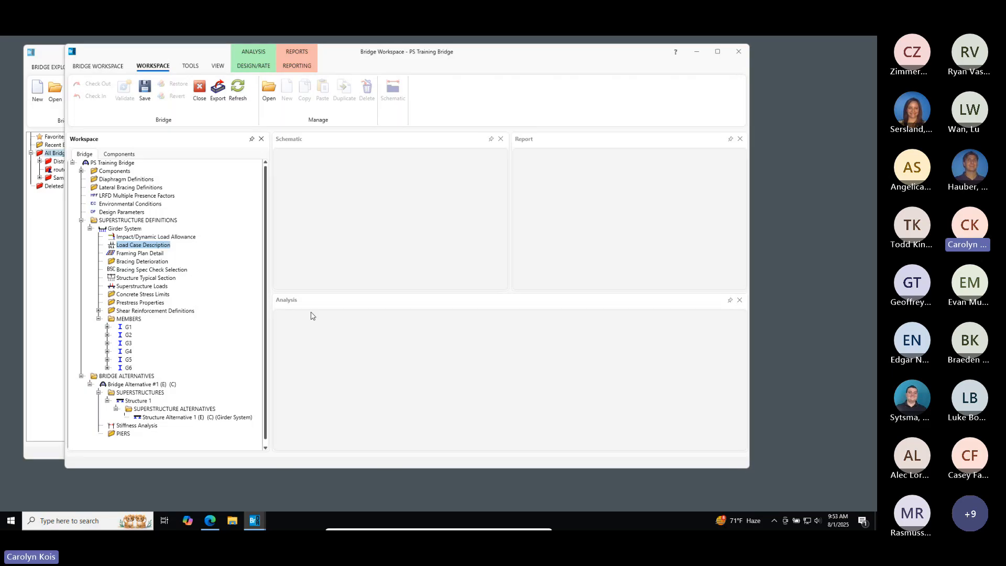
{"action": "left_click", "coordinate": [146, 254]}
{"action": "double_click", "coordinate": [145, 255]}
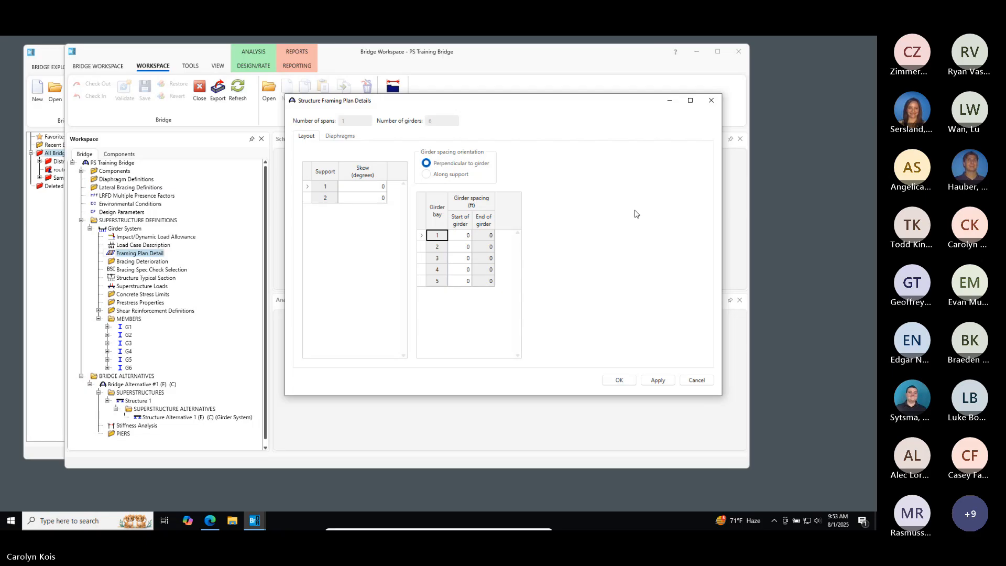
{"action": "left_click", "coordinate": [456, 237]}
{"action": "type", "text": "9"}
{"action": "key", "text": "Return"}
{"action": "type", "text": "9"}
{"action": "key", "text": "Return"}
{"action": "type", "text": "9"}
{"action": "key", "text": "Return"}
{"action": "type", "text": "9"}
{"action": "key", "text": "Return"}
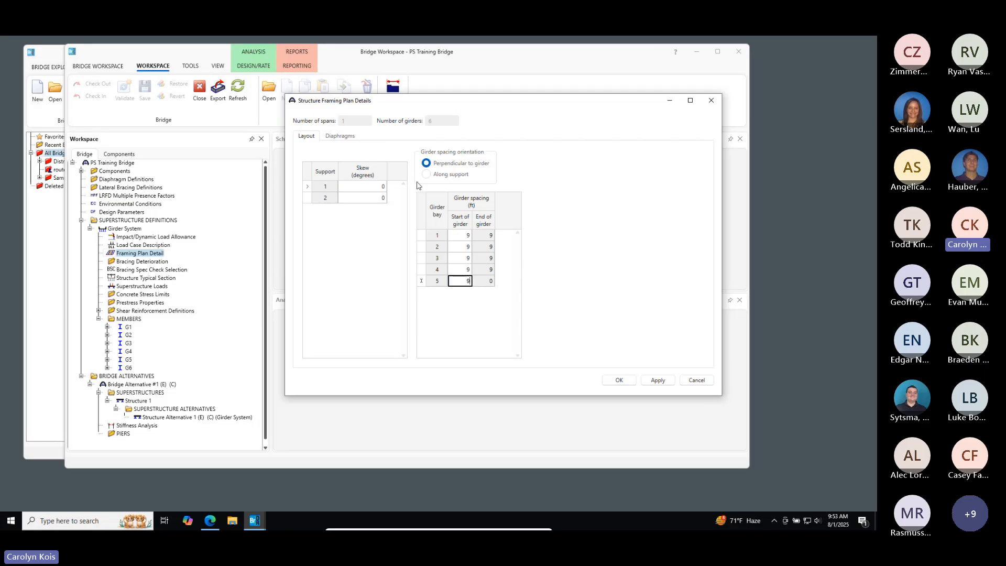
{"action": "left_click", "coordinate": [341, 136]}
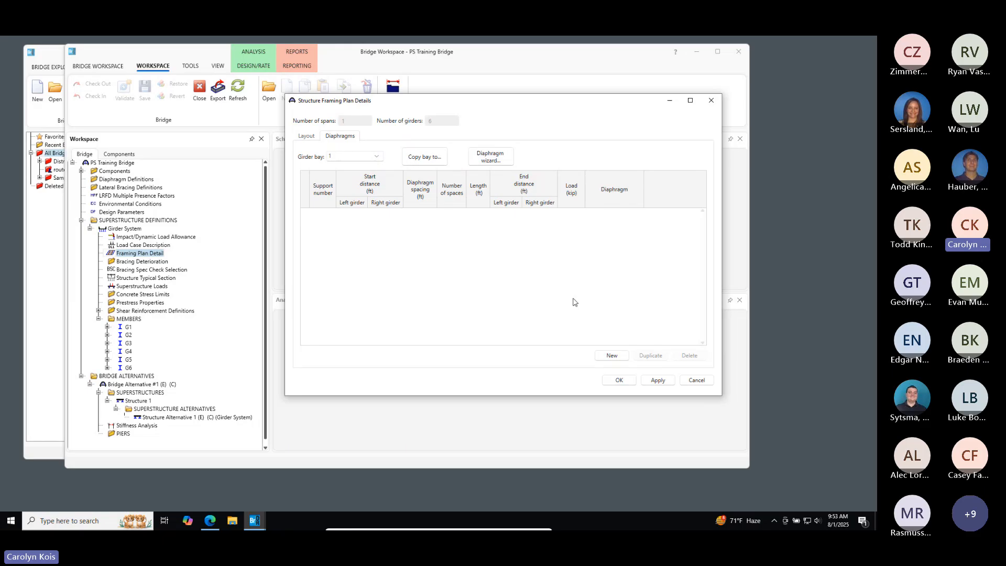
{"action": "left_click", "coordinate": [611, 356]}
{"action": "left_click", "coordinate": [611, 358]}
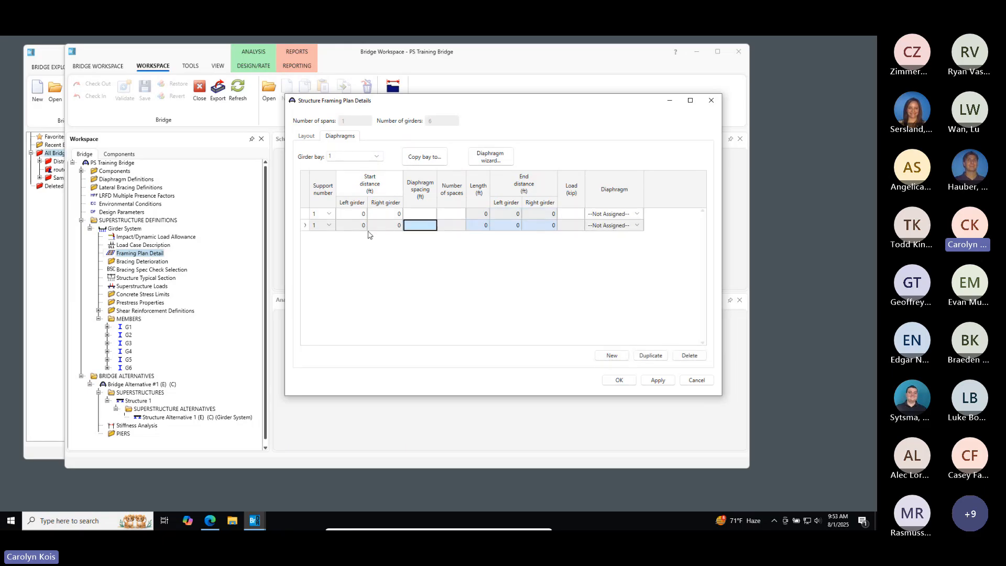
{"action": "left_click", "coordinate": [690, 356]}
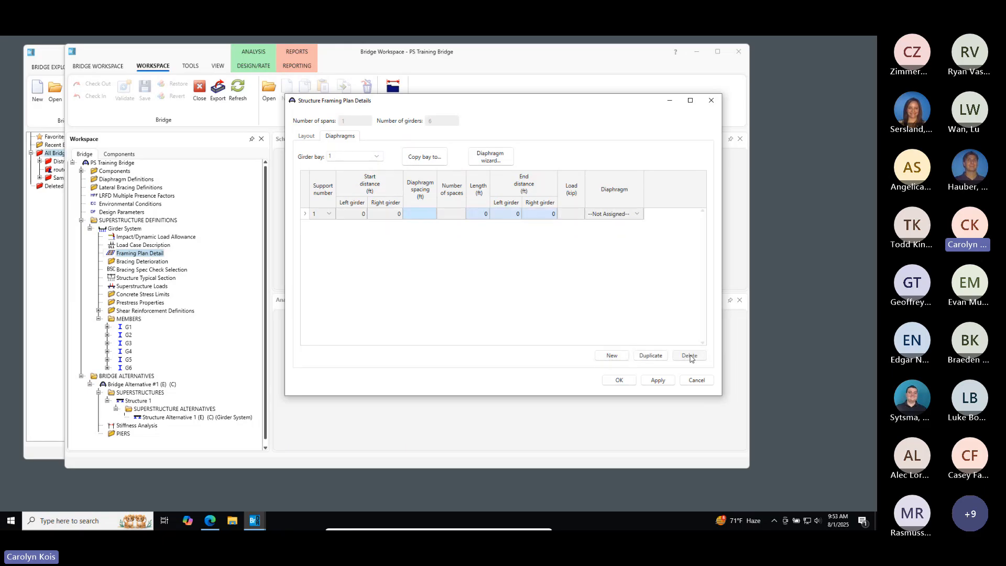
{"action": "left_click", "coordinate": [689, 356]}
Generate the framing plan's diaphragms with the Diaphragm Wizard, using 2 equal spaces in span 1, and accept the framing plan
{"action": "left_click", "coordinate": [493, 160]}
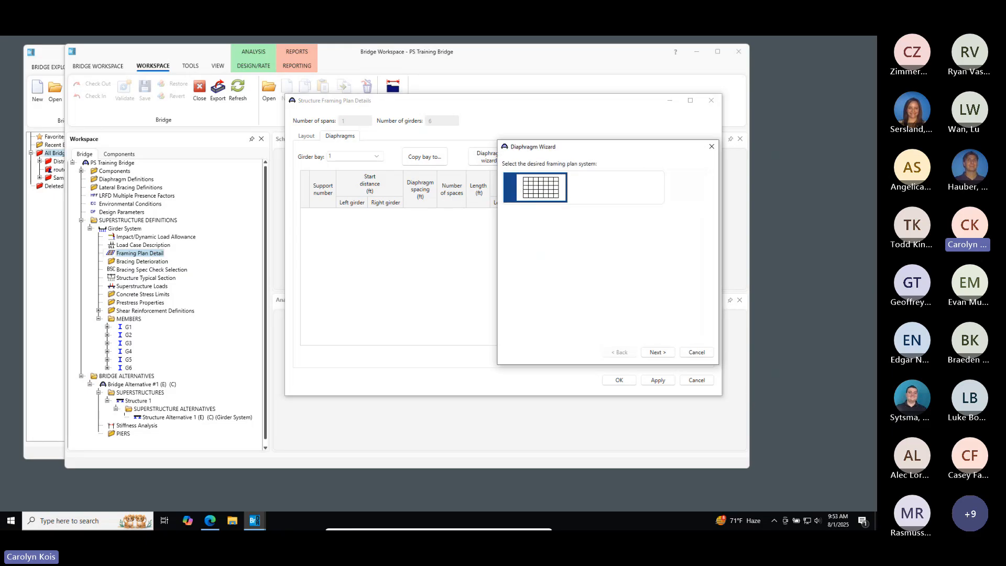
{"action": "left_click_drag", "start_coordinate": [587, 149], "coordinate": [614, 150]}
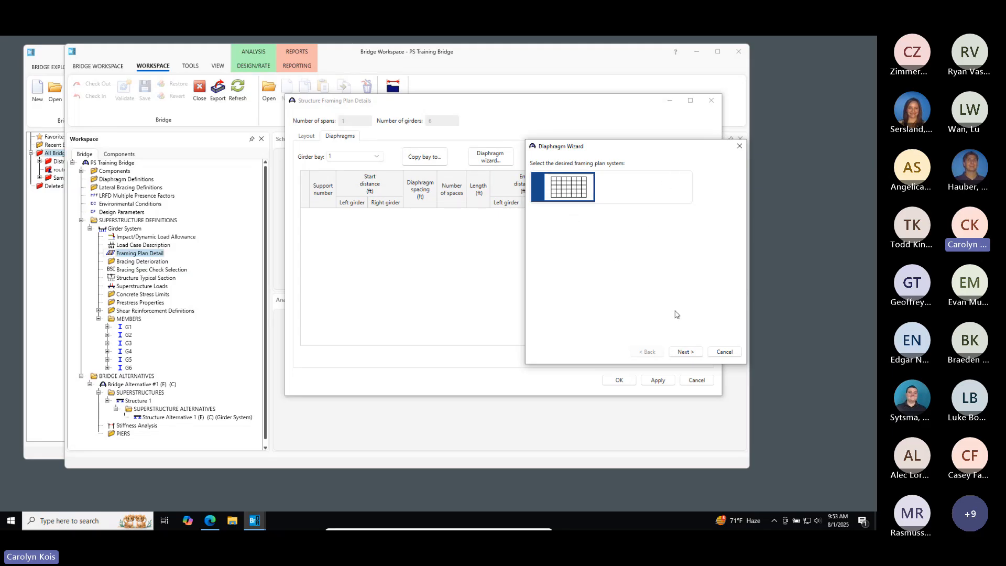
{"action": "left_click", "coordinate": [683, 352]}
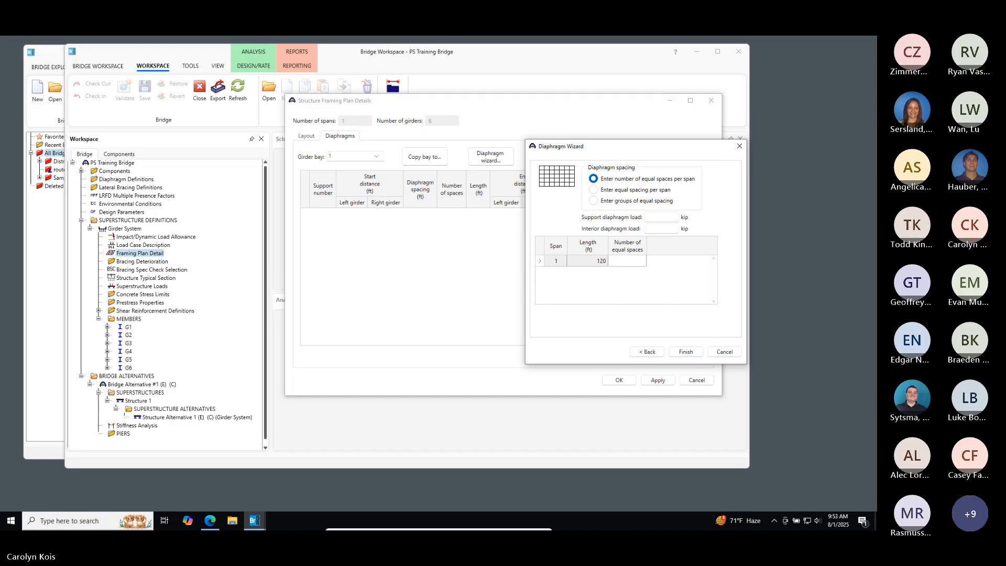
{"action": "left_click", "coordinate": [636, 266]}
{"action": "type", "text": "2"}
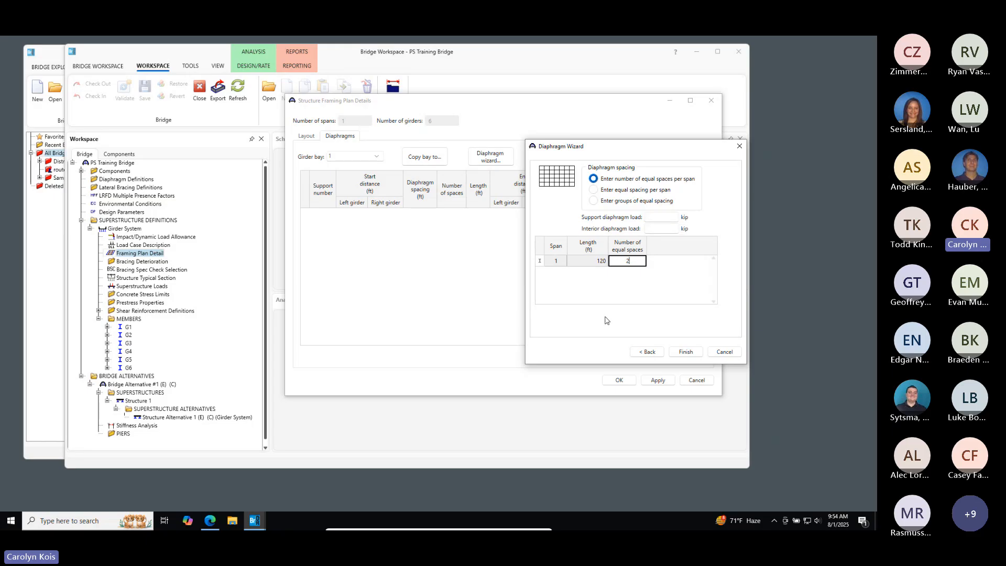
{"action": "left_click", "coordinate": [686, 352]}
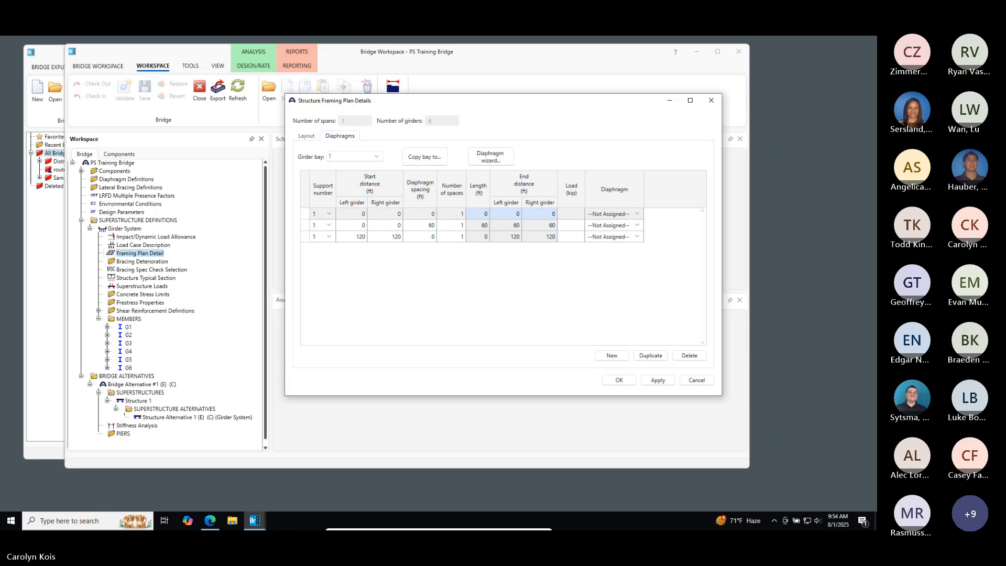
{"action": "left_click", "coordinate": [618, 380]}
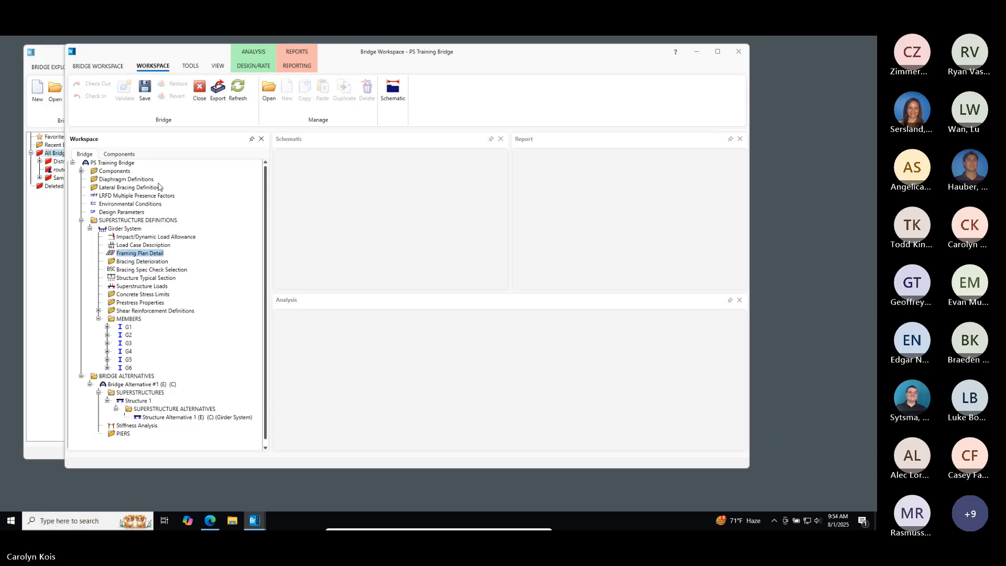
Display the framing plan schematic and enlarge its pane to check the girder and diaphragm layout
{"action": "right_click", "coordinate": [138, 252]}
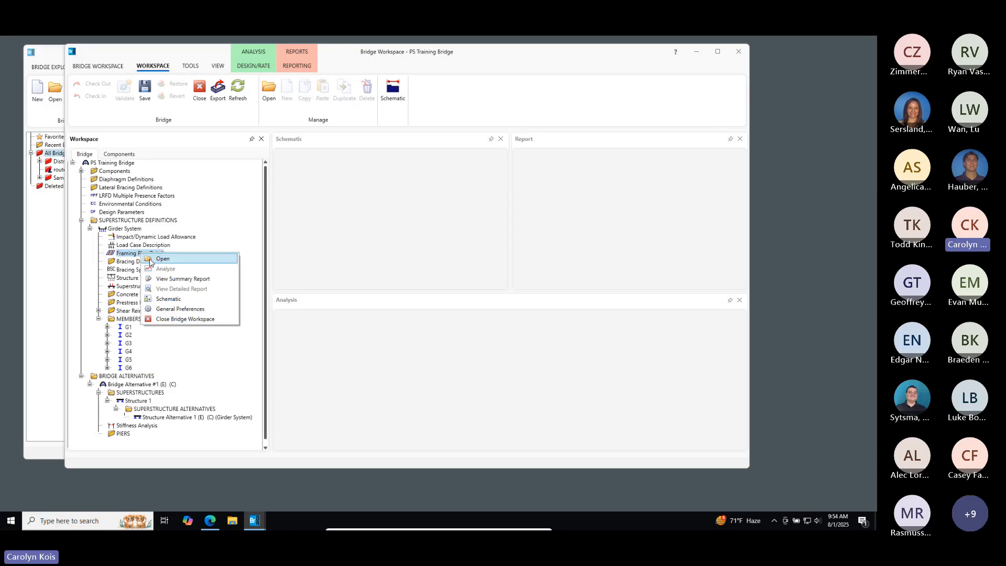
{"action": "left_click", "coordinate": [168, 299]}
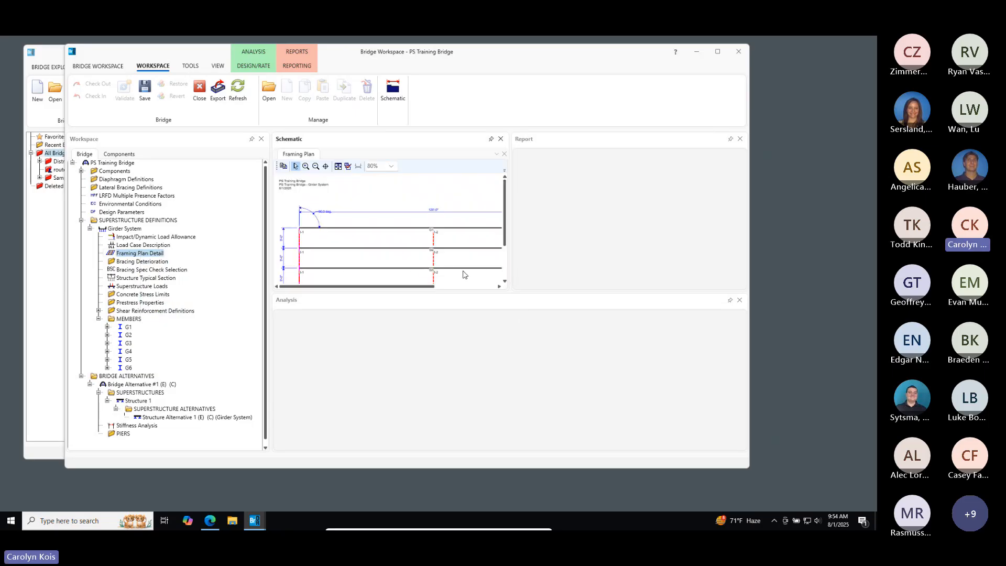
{"action": "left_click_drag", "start_coordinate": [457, 293], "coordinate": [470, 367]}
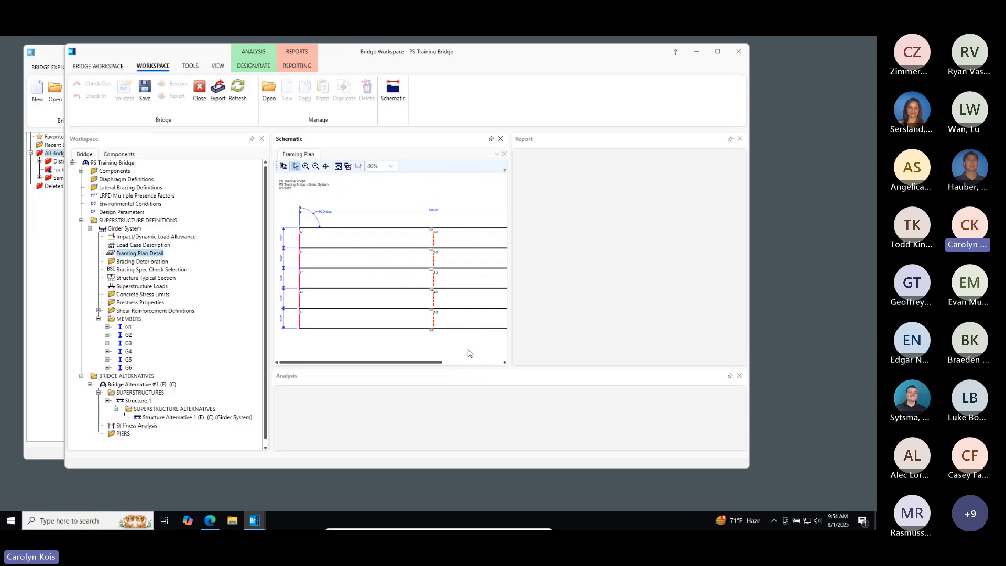
{"action": "left_click_drag", "start_coordinate": [508, 275], "coordinate": [596, 290]}
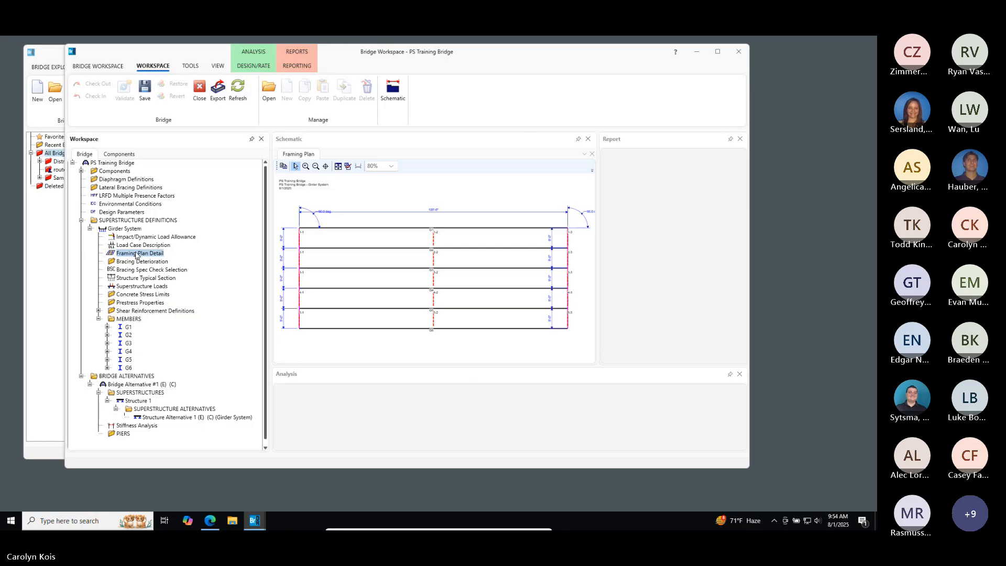
{"action": "right_click", "coordinate": [137, 255]}
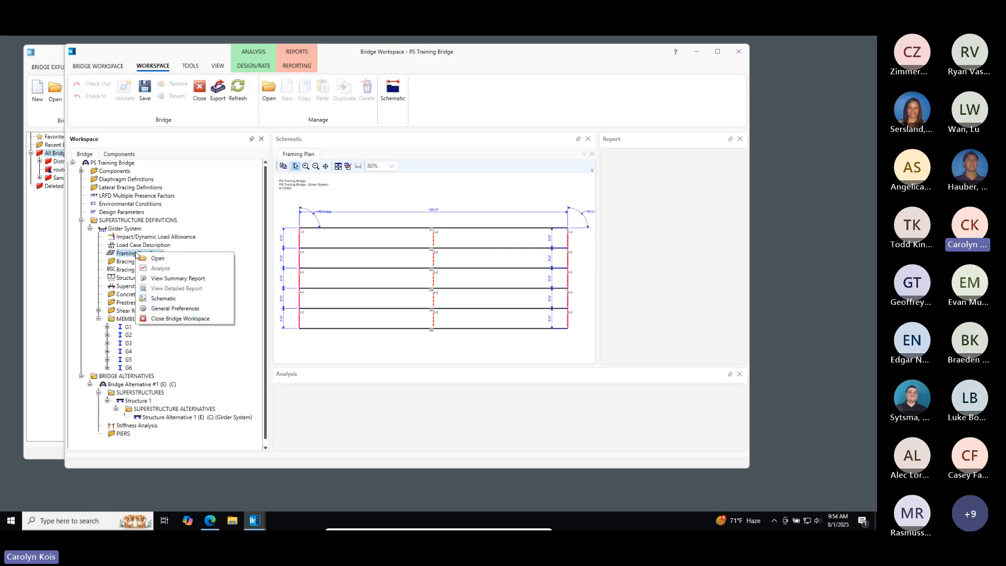
{"action": "left_click", "coordinate": [220, 216]}
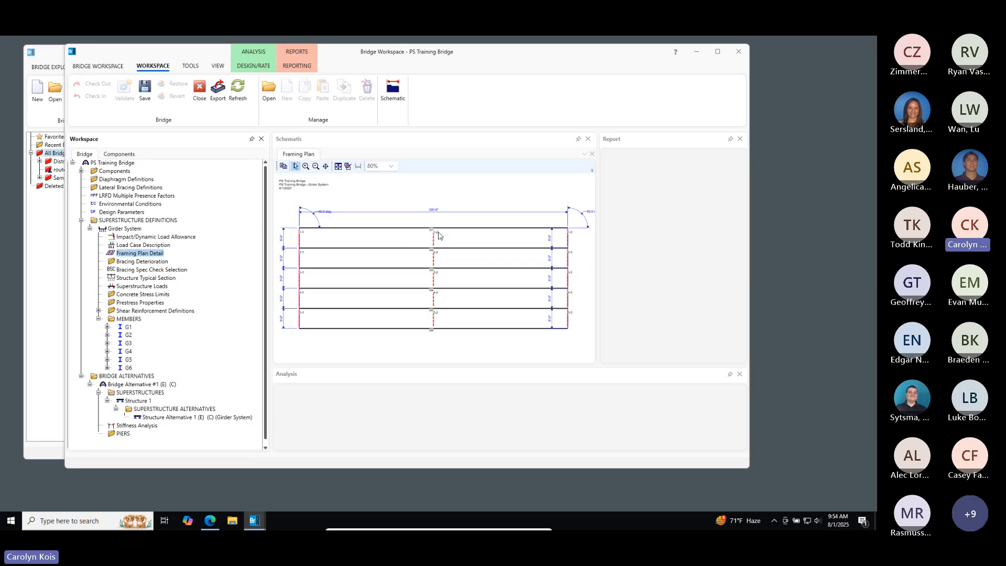
In the structure typical section, set both deck-edge distances to the reference line to 25.5 ft and the left overhang to 3 ft
{"action": "left_click", "coordinate": [137, 279]}
{"action": "double_click", "coordinate": [137, 280]}
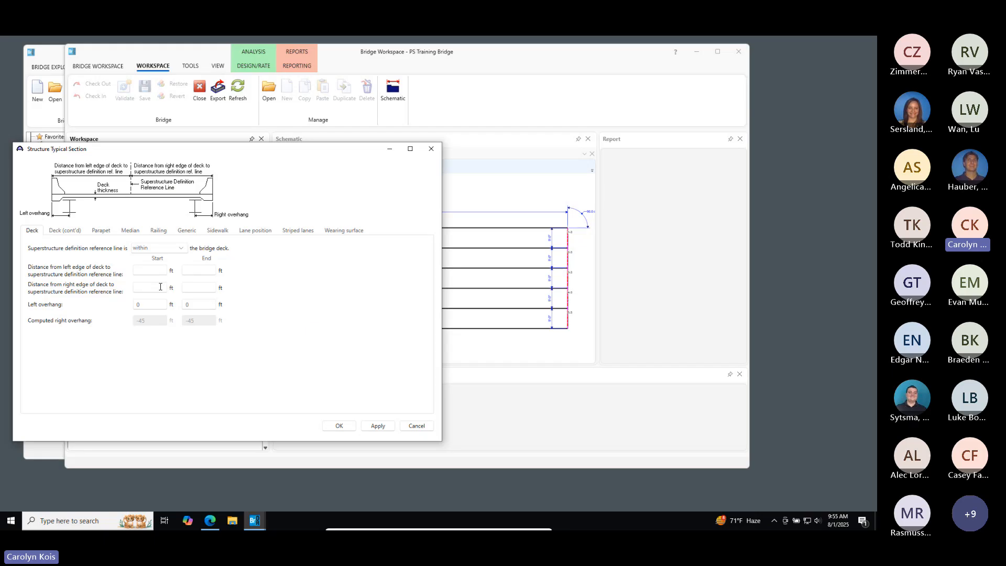
{"action": "left_click_drag", "start_coordinate": [238, 151], "coordinate": [359, 144]}
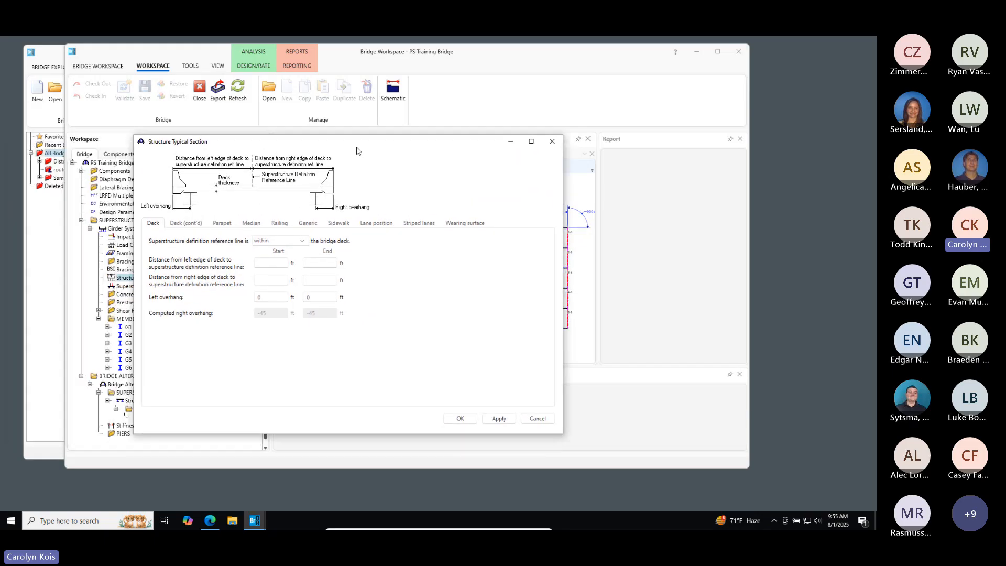
{"action": "left_click", "coordinate": [274, 261]}
{"action": "type", "text": "2"}
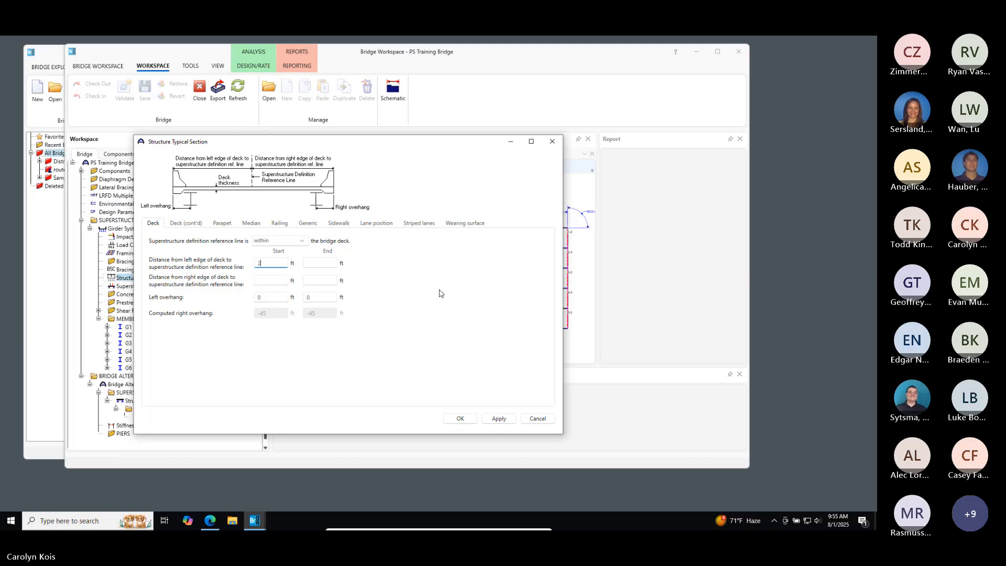
{"action": "type", "text": "5.5"}
{"action": "key", "text": "Tab"}
{"action": "key", "text": "Tab"}
{"action": "type", "text": "25.5"}
{"action": "key", "text": "Tab"}
{"action": "key", "text": "Tab"}
{"action": "type", "text": "3"}
{"action": "key", "text": "Tab"}
Assign Deck Concrete to the deck, with a total thickness of 8 in and a crack control parameter of 130 kip/in
{"action": "left_click", "coordinate": [198, 224]}
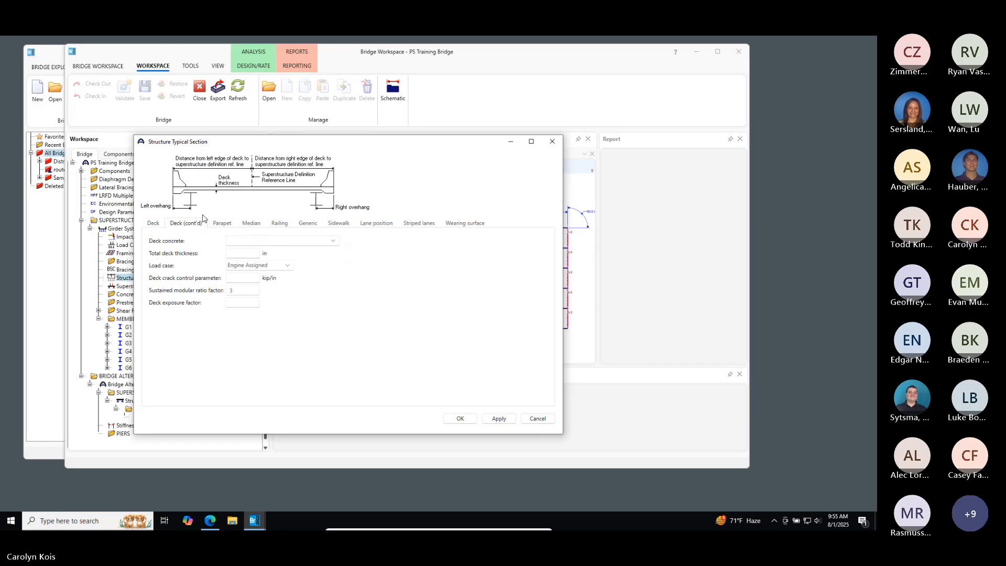
{"action": "left_click", "coordinate": [333, 241]}
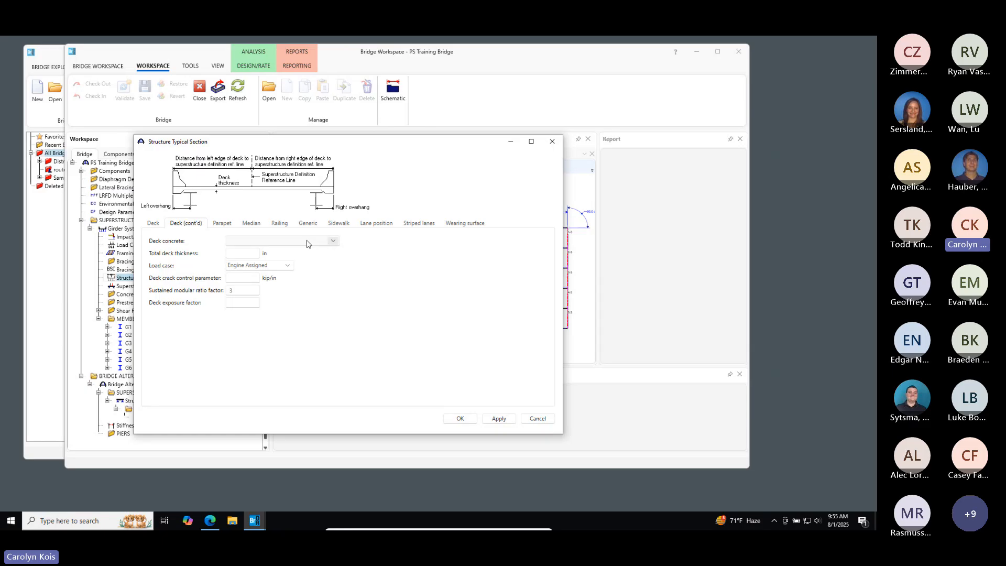
{"action": "left_click", "coordinate": [297, 257]}
{"action": "left_click", "coordinate": [257, 254]}
{"action": "left_click", "coordinate": [248, 278]}
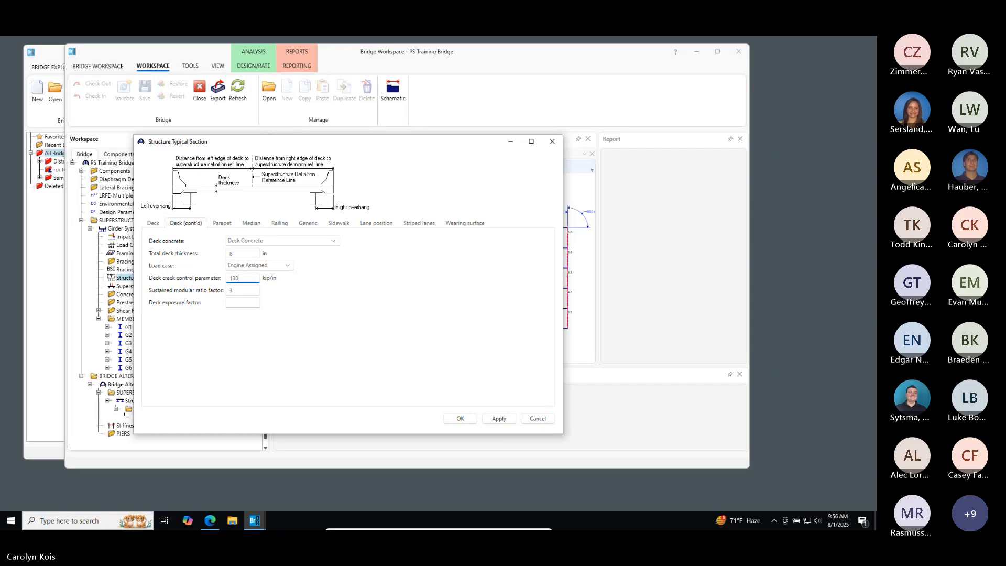
{"action": "left_click_drag", "start_coordinate": [247, 291], "coordinate": [224, 295]}
Add two 300 PLF Parapet entries to the typical section's parapets
{"action": "left_click", "coordinate": [222, 223]}
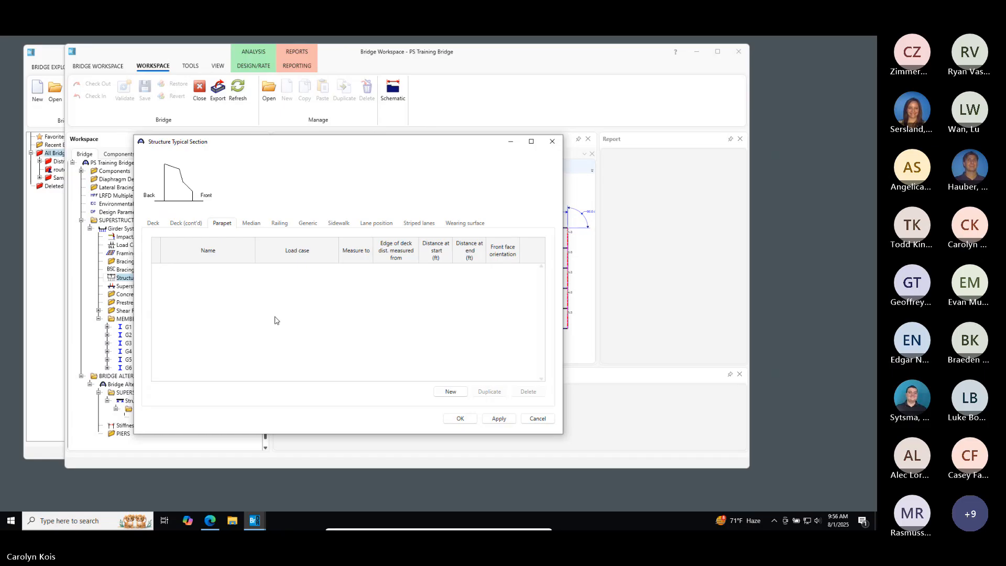
{"action": "left_click", "coordinate": [446, 394]}
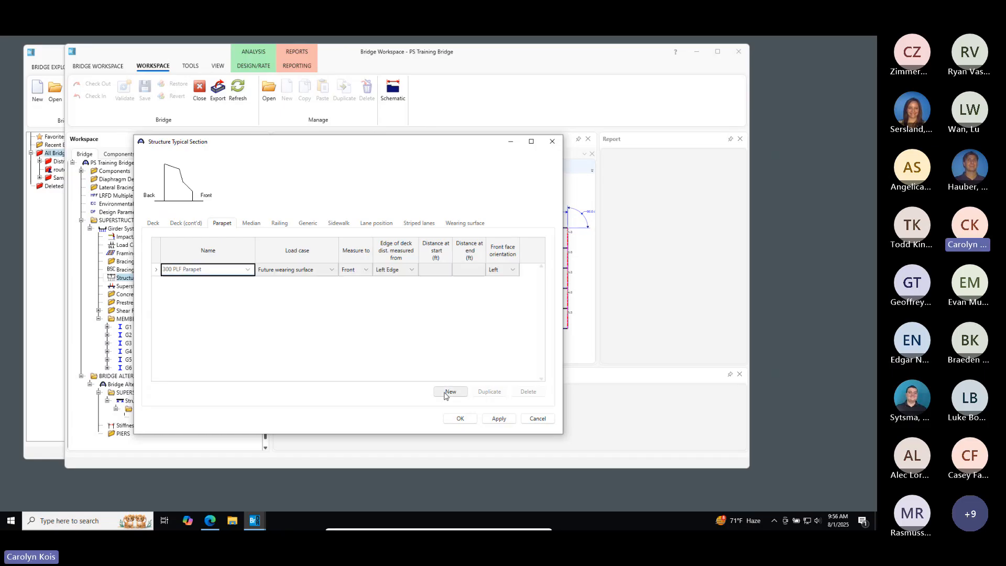
{"action": "left_click", "coordinate": [446, 394]}
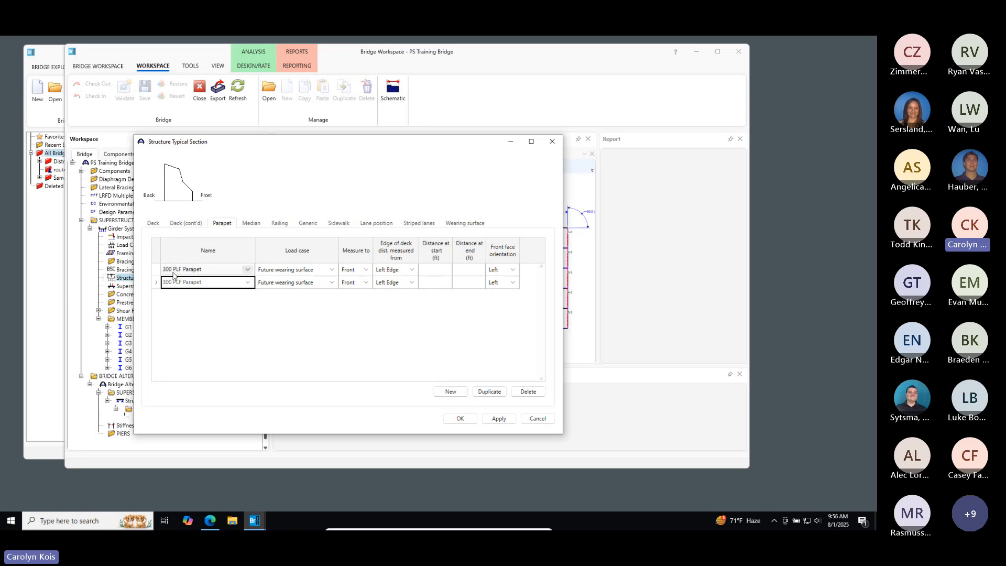
Check which appurtenances are available for the first parapet and find the parapet among the bridge's components
{"action": "left_click", "coordinate": [248, 270]}
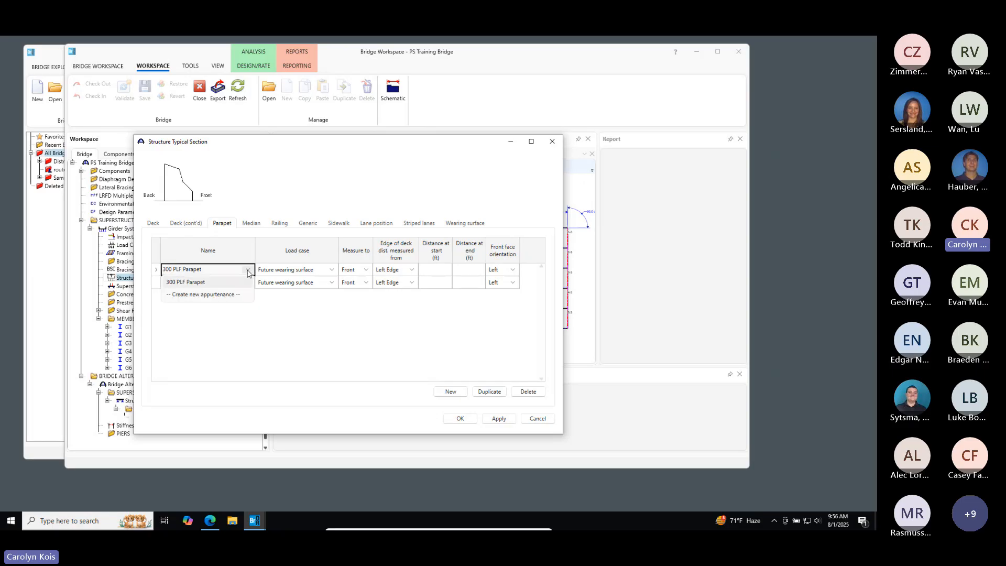
{"action": "left_click", "coordinate": [296, 345]}
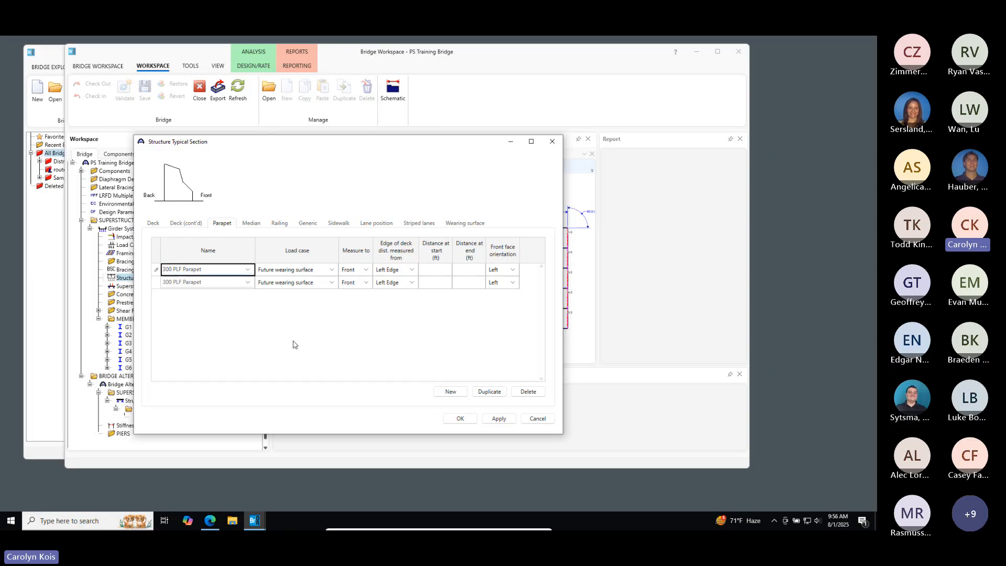
{"action": "left_click_drag", "start_coordinate": [271, 148], "coordinate": [399, 144]}
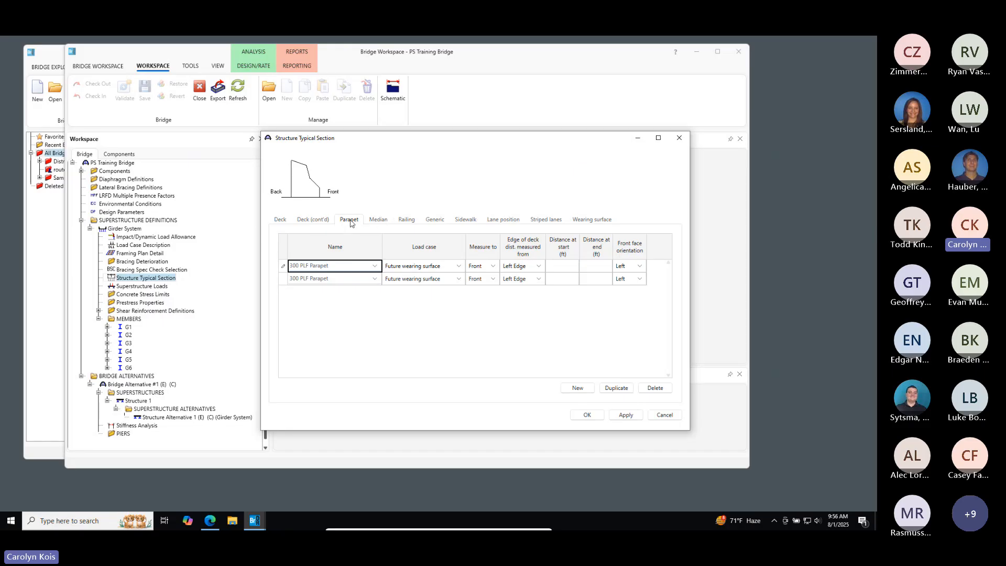
{"action": "left_click", "coordinate": [374, 266]}
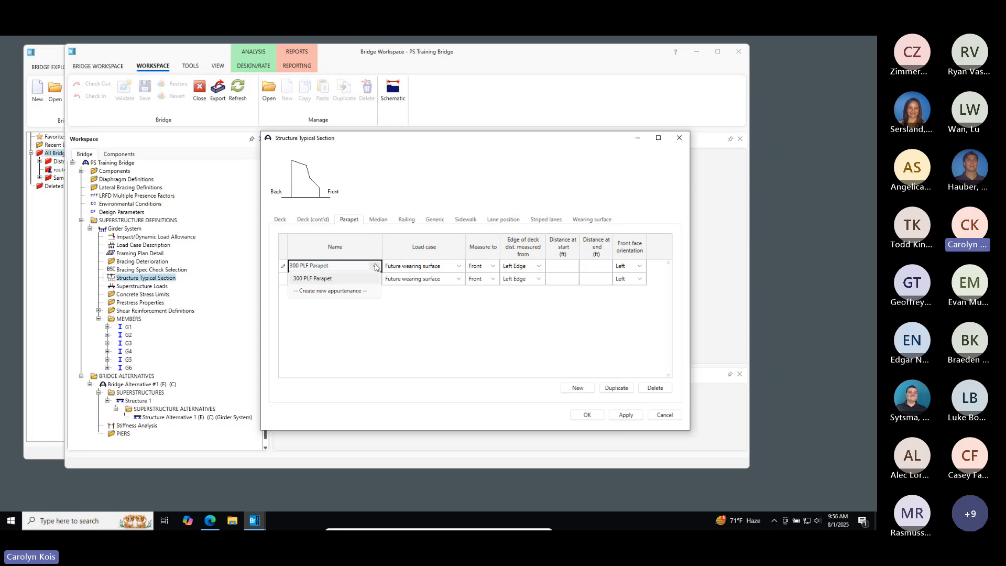
{"action": "left_click", "coordinate": [124, 156]}
{"action": "left_click", "coordinate": [125, 156]}
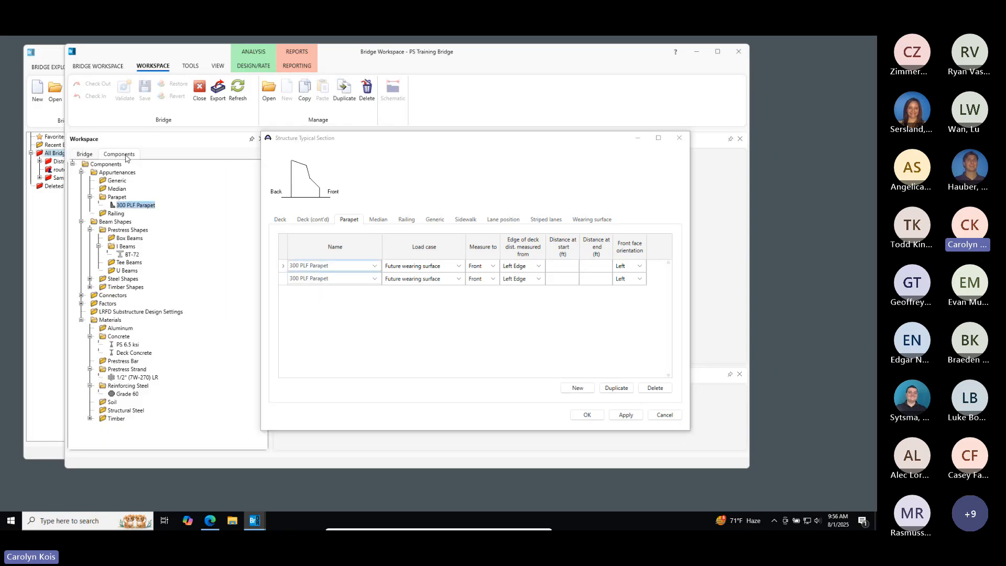
{"action": "left_click", "coordinate": [374, 266]}
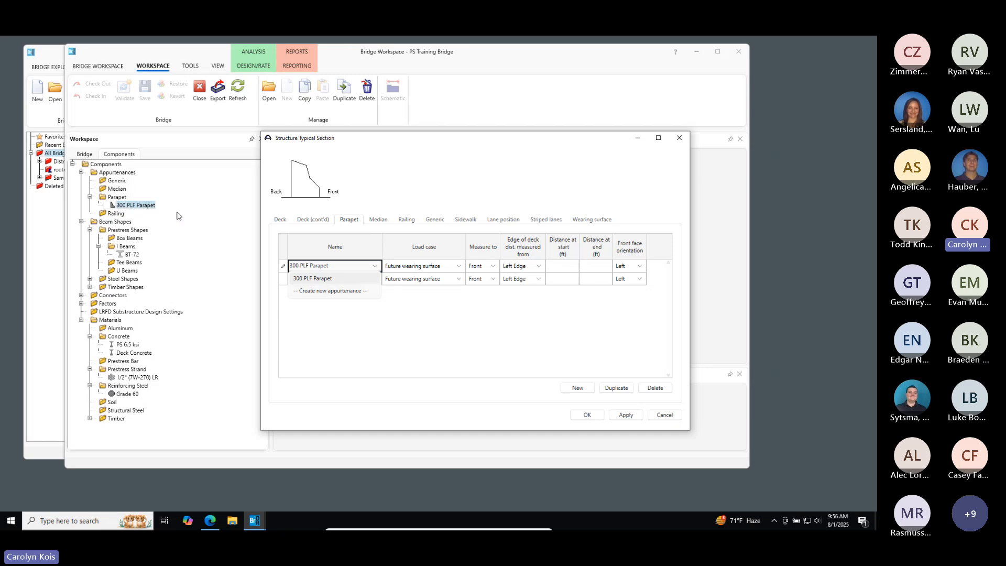
{"action": "left_click", "coordinate": [87, 157]}
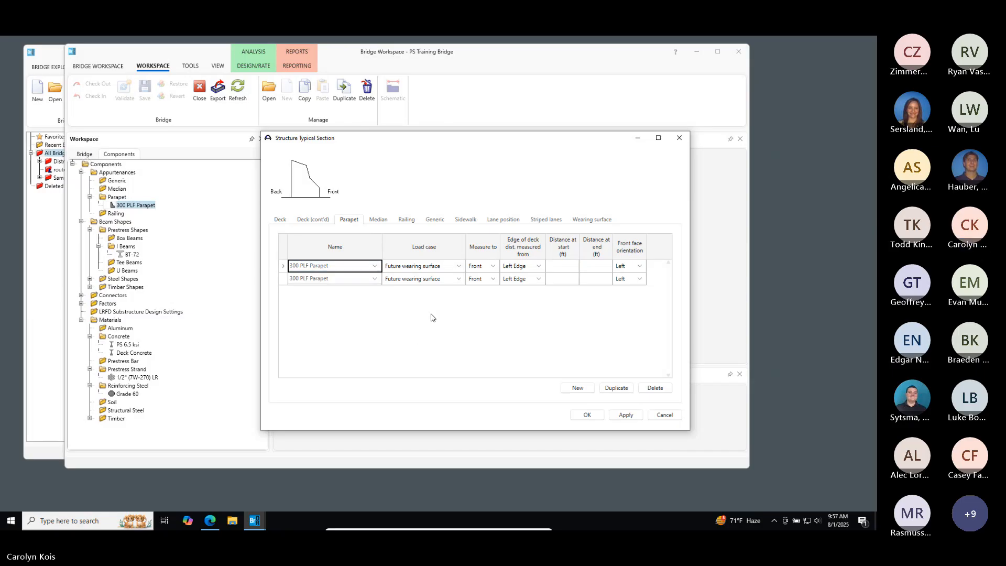
Assign the Parapets load case to both parapets
{"action": "left_click", "coordinate": [459, 267]}
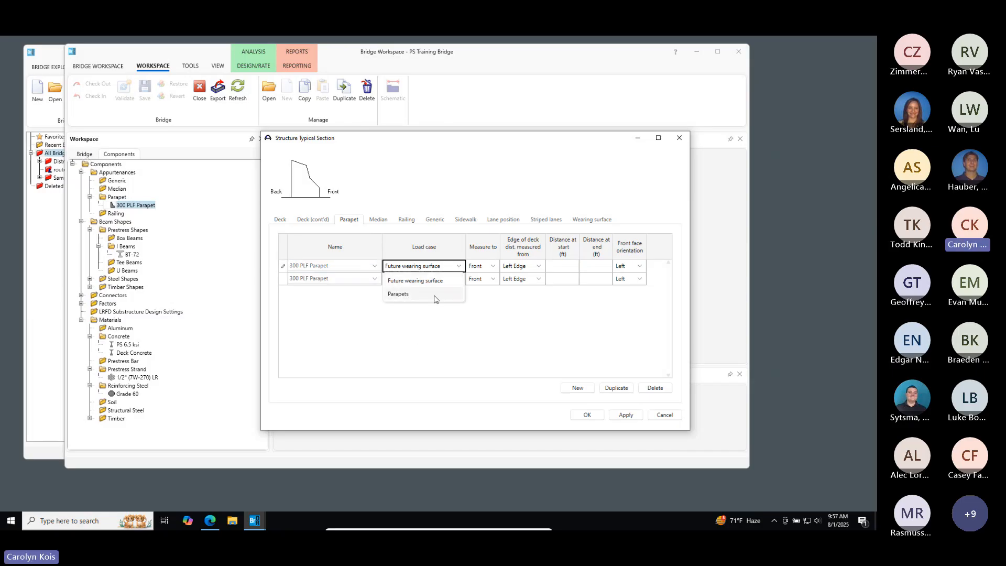
{"action": "left_click", "coordinate": [435, 295]}
{"action": "left_click", "coordinate": [459, 279]}
{"action": "left_click", "coordinate": [431, 307]}
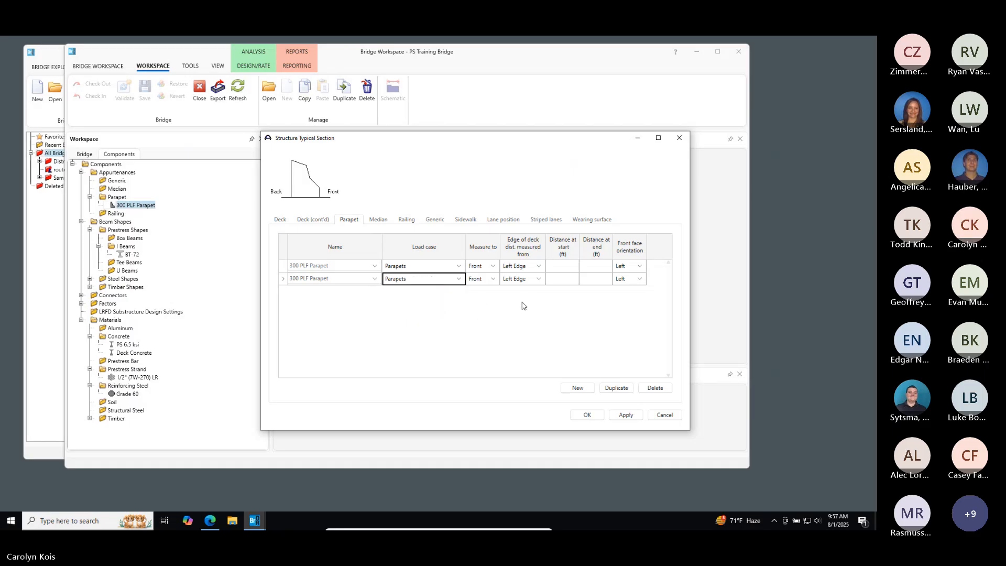
Measure both parapets to their back face, and reference the second parapet to the right edge of the deck
{"action": "left_click", "coordinate": [492, 266]}
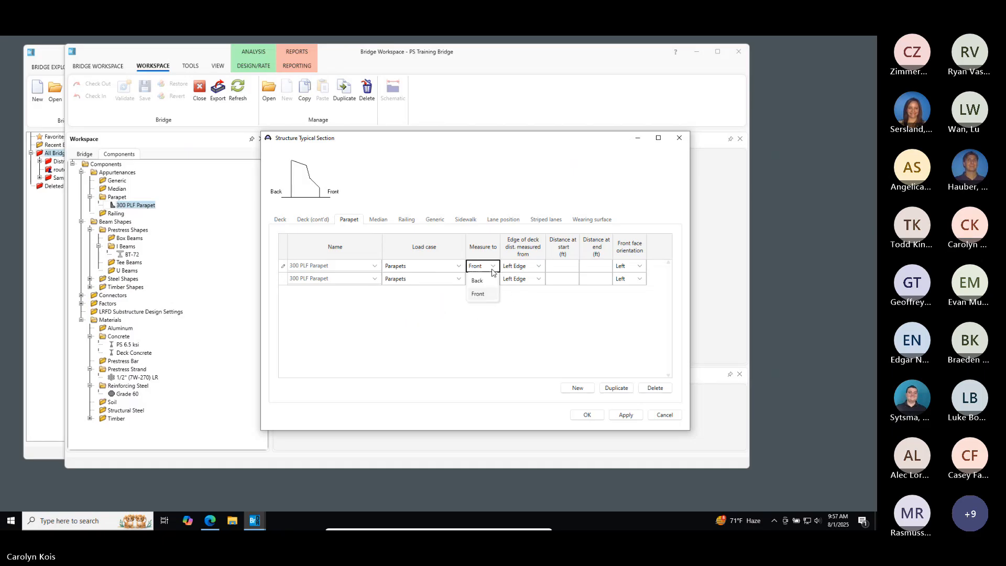
{"action": "left_click", "coordinate": [485, 284]}
{"action": "left_click", "coordinate": [493, 279]}
{"action": "left_click", "coordinate": [479, 297]}
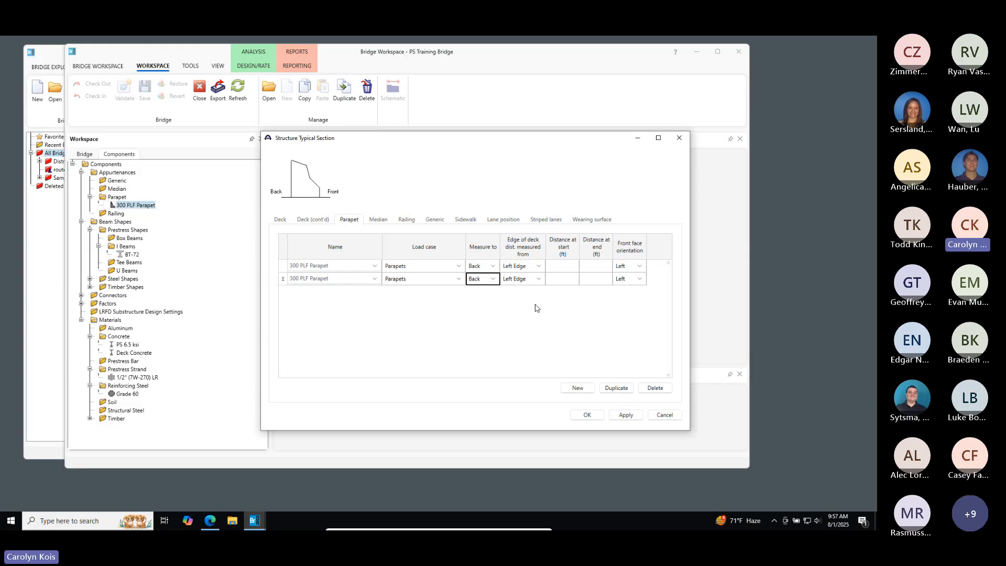
{"action": "left_click", "coordinate": [527, 279]}
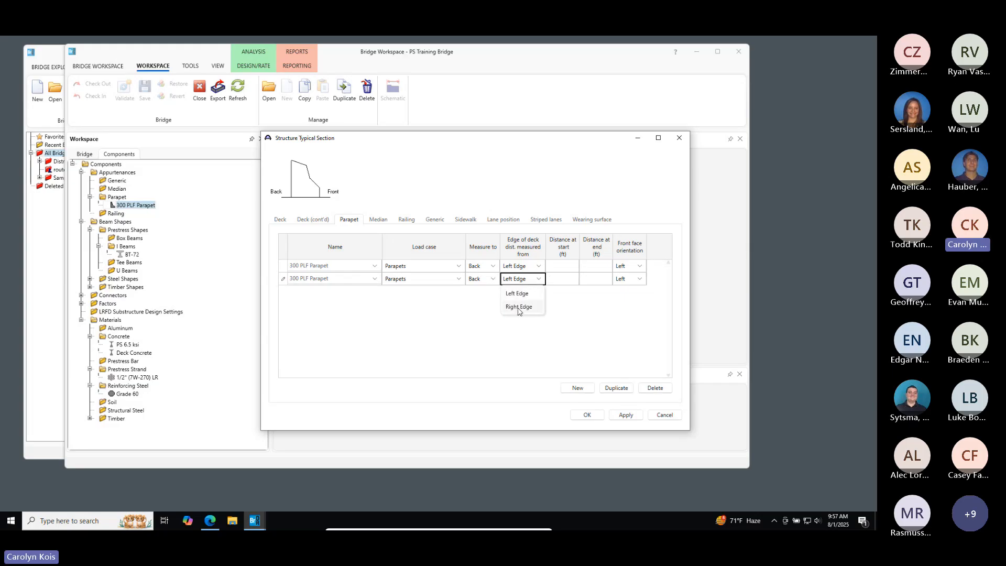
{"action": "left_click", "coordinate": [520, 308]}
Set both parapets' start and end distances to 0 ft and orient the first parapet's front face to the right
{"action": "left_click", "coordinate": [575, 270]}
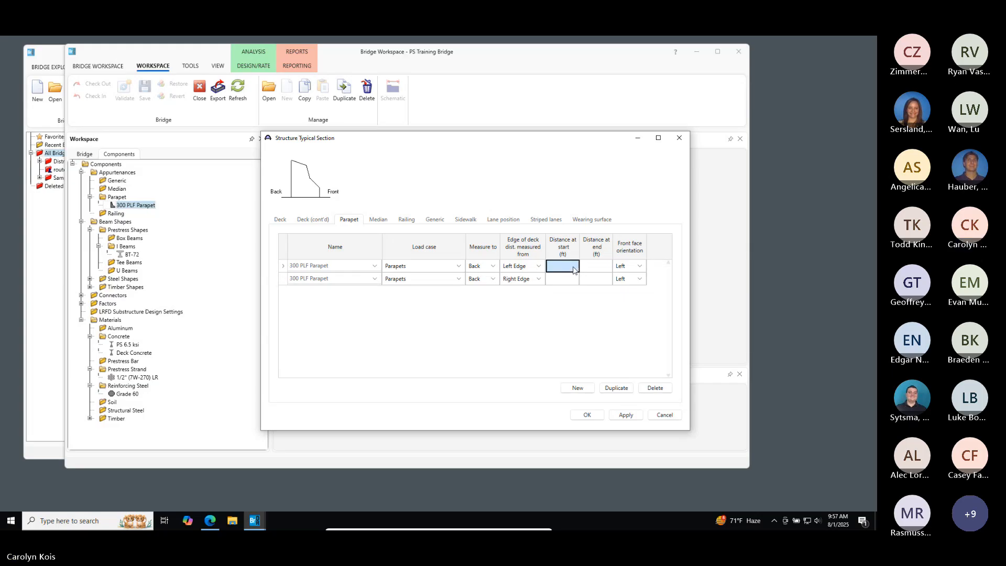
{"action": "type", "text": "0"}
{"action": "key", "text": "Tab"}
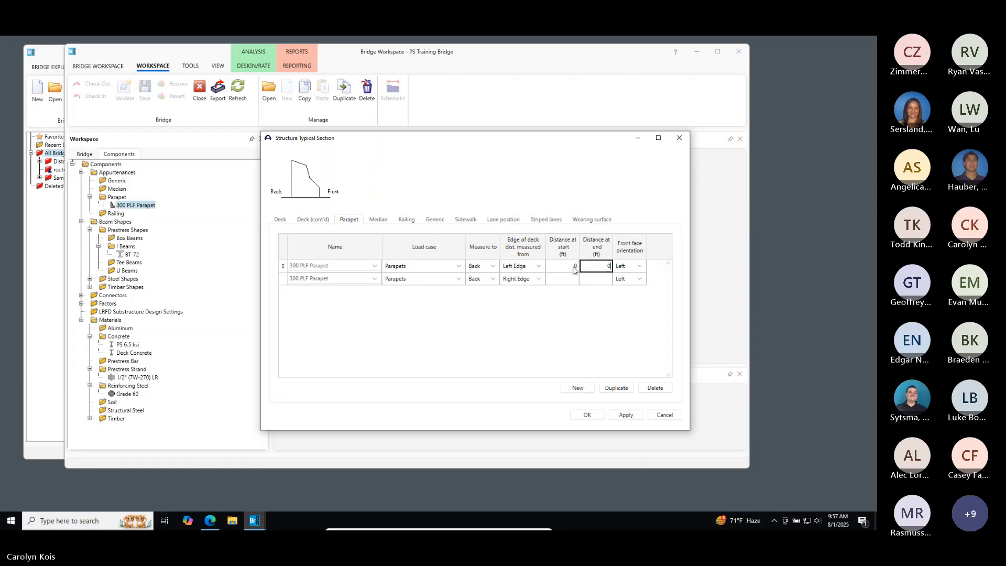
{"action": "key", "text": "Down"}
{"action": "key", "text": "Left"}
{"action": "type", "text": "0"}
{"action": "key", "text": "Tab"}
{"action": "left_click", "coordinate": [639, 266]}
{"action": "left_click", "coordinate": [624, 293]}
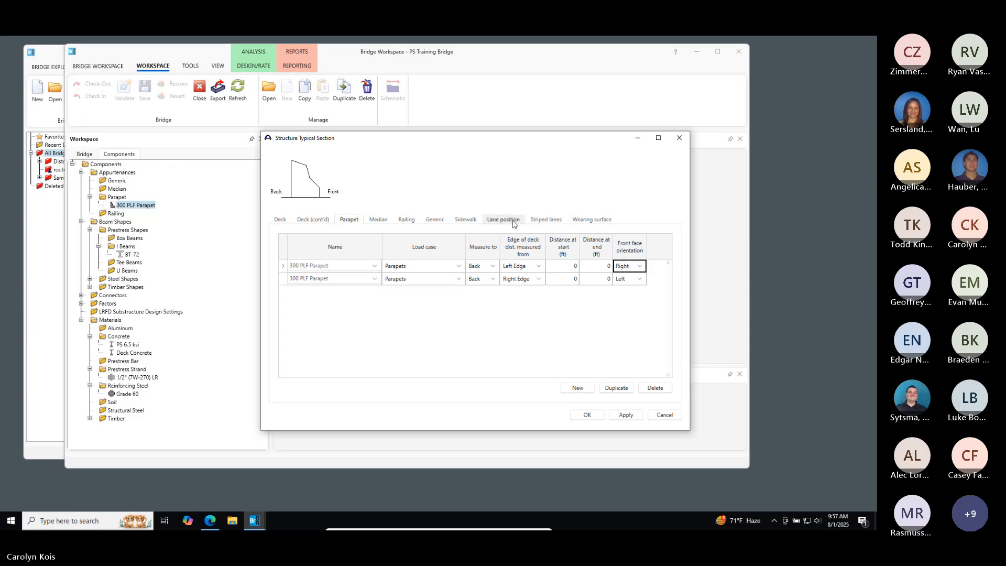
Review the typical section's median, railing, generic and sidewalk settings, then return to the parapets
{"action": "left_click", "coordinate": [385, 220]}
{"action": "left_click", "coordinate": [409, 221]}
{"action": "left_click", "coordinate": [435, 220]}
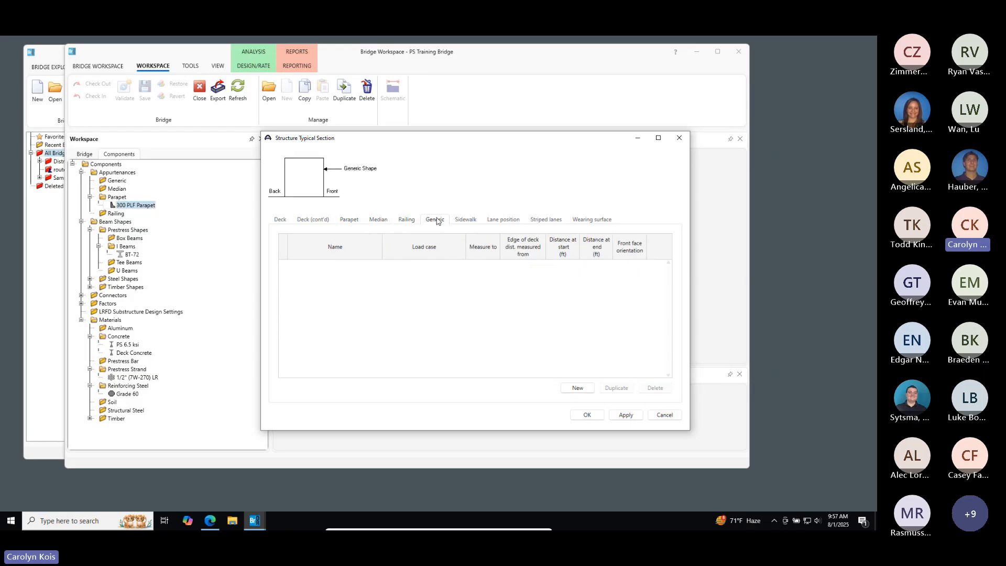
{"action": "left_click", "coordinate": [462, 221]}
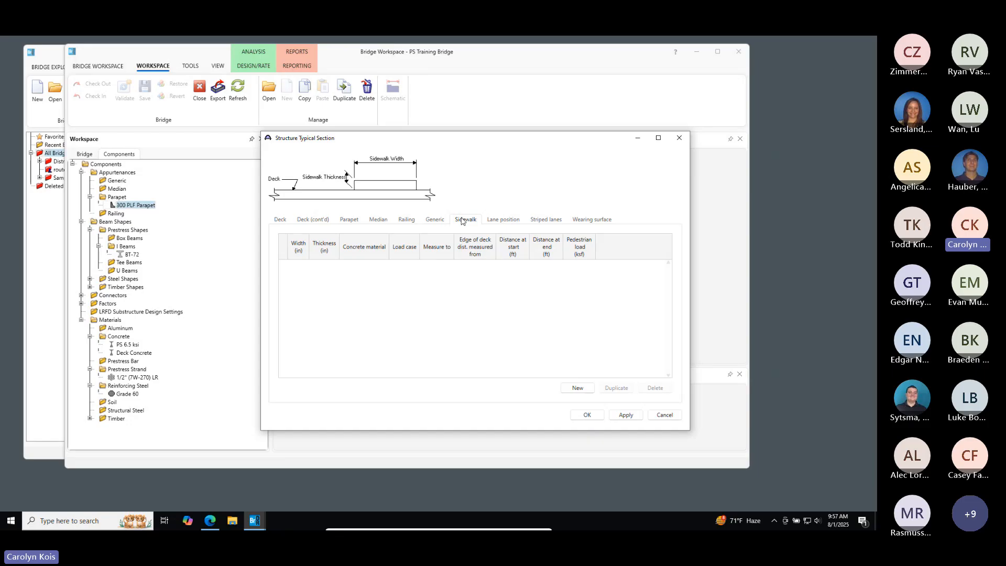
{"action": "left_click", "coordinate": [435, 219]}
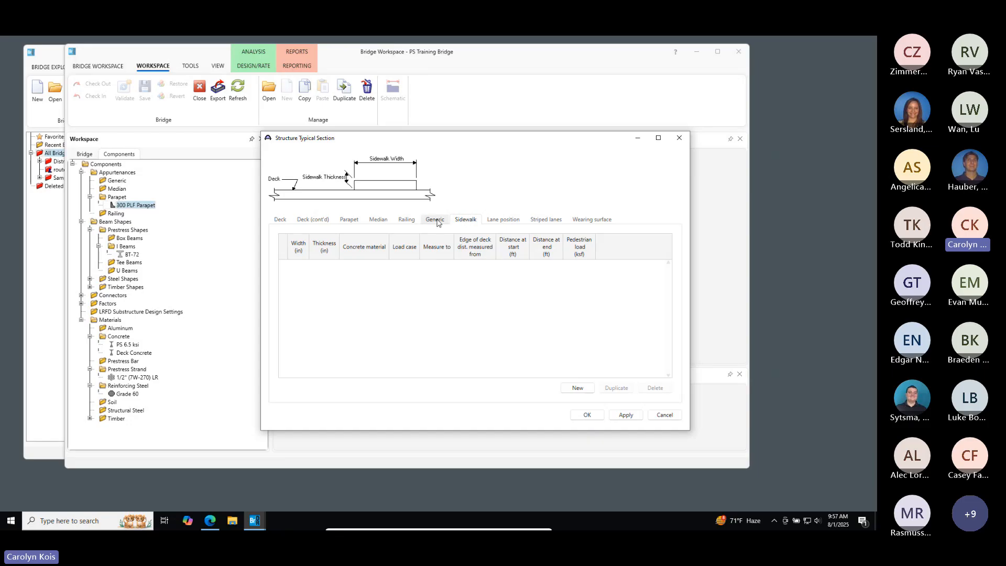
{"action": "left_click", "coordinate": [405, 221]}
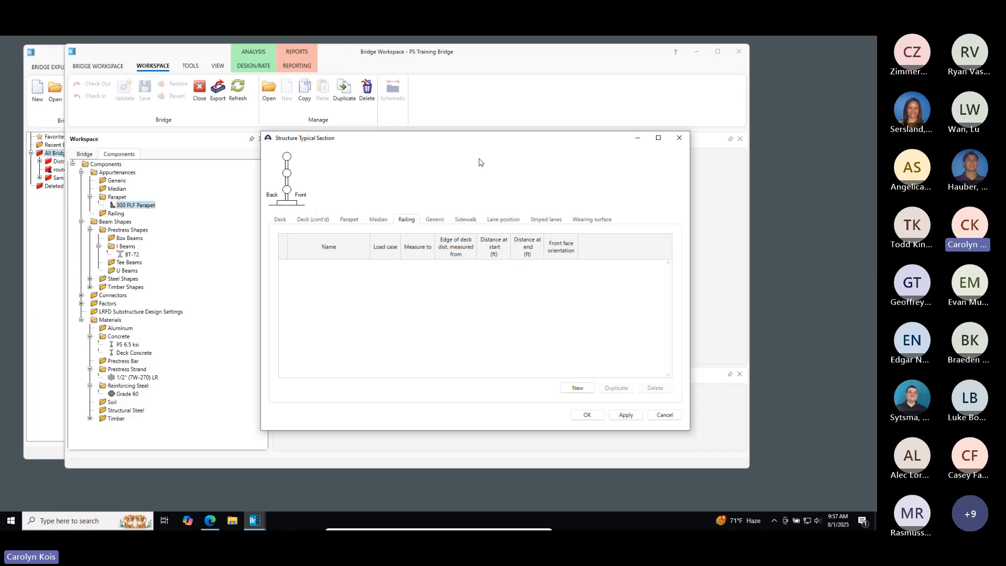
{"action": "left_click", "coordinate": [432, 220]}
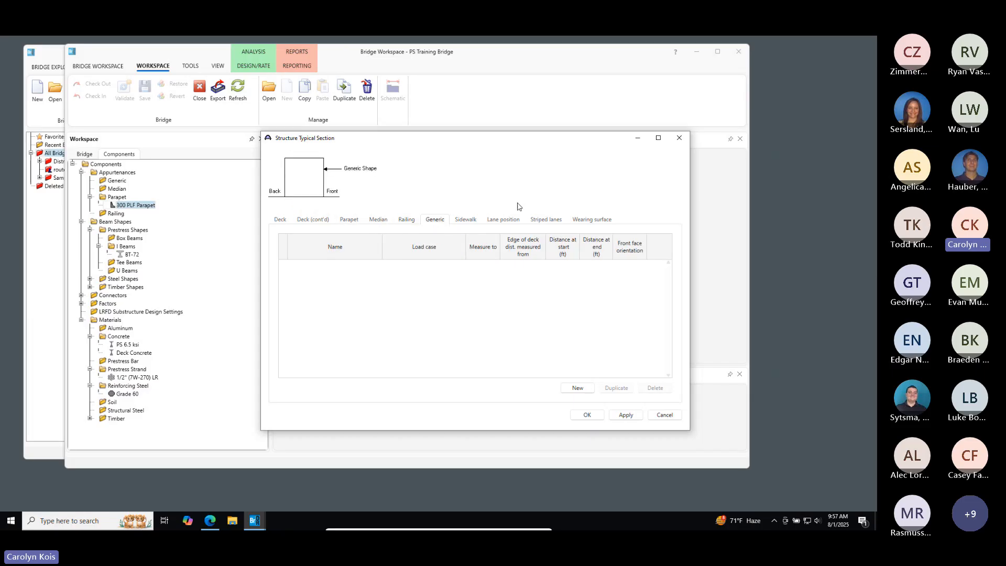
{"action": "left_click", "coordinate": [468, 220]}
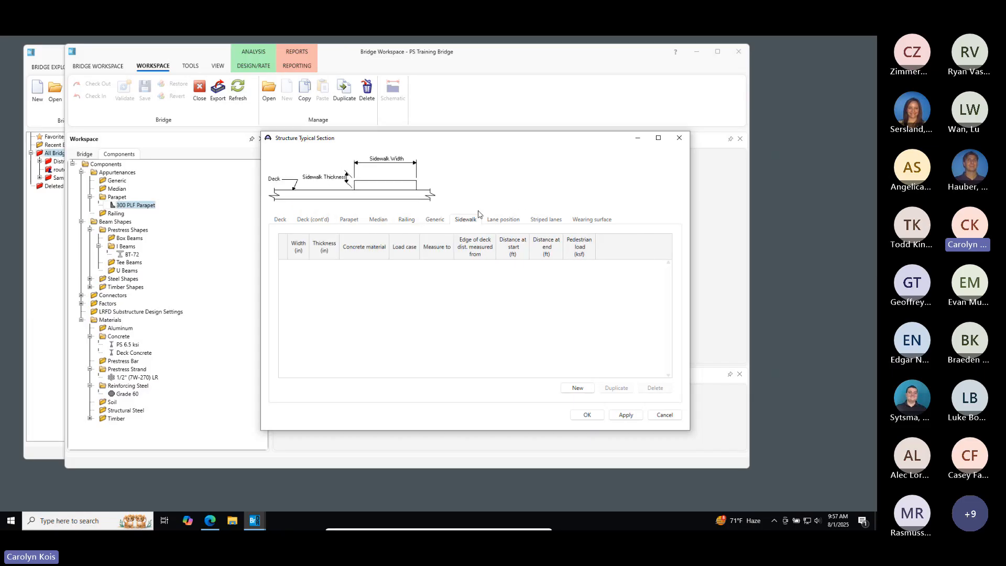
{"action": "left_click", "coordinate": [354, 221]}
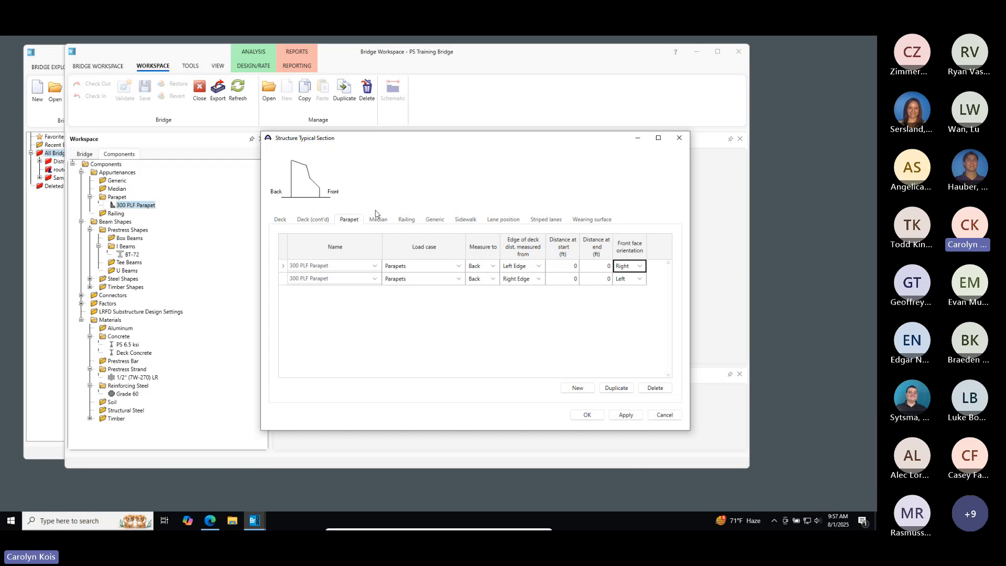
Compute the travelway's lane positions from the deck and parapet geometry and apply them to the typical section
{"action": "left_click", "coordinate": [501, 222]}
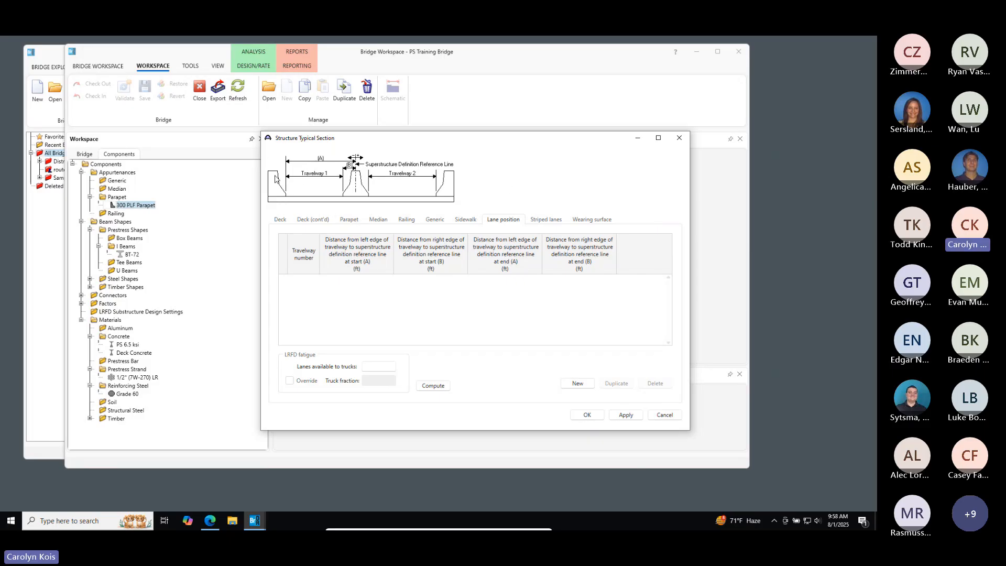
{"action": "left_click", "coordinate": [280, 220]}
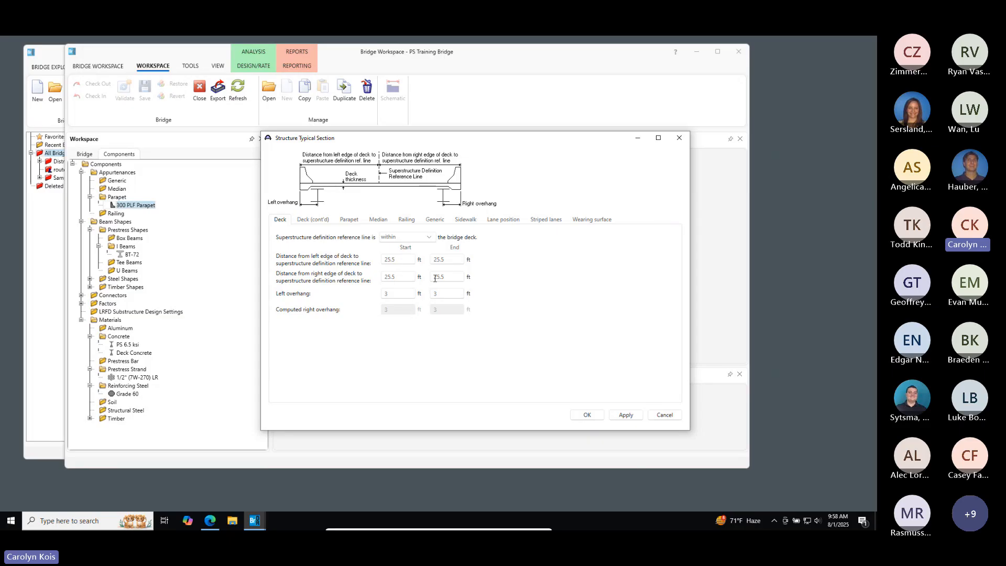
{"action": "left_click", "coordinate": [354, 221]}
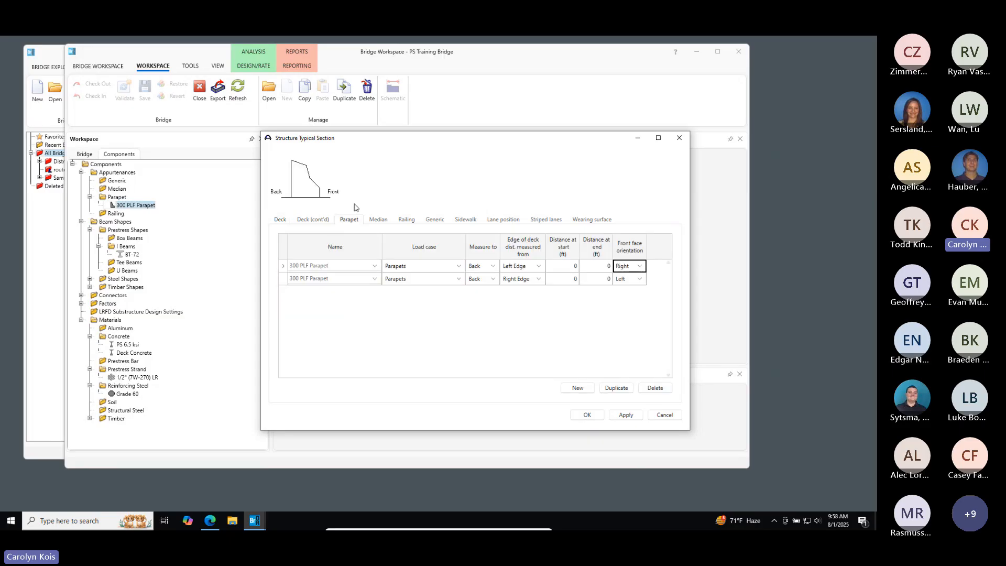
{"action": "left_click", "coordinate": [509, 223]}
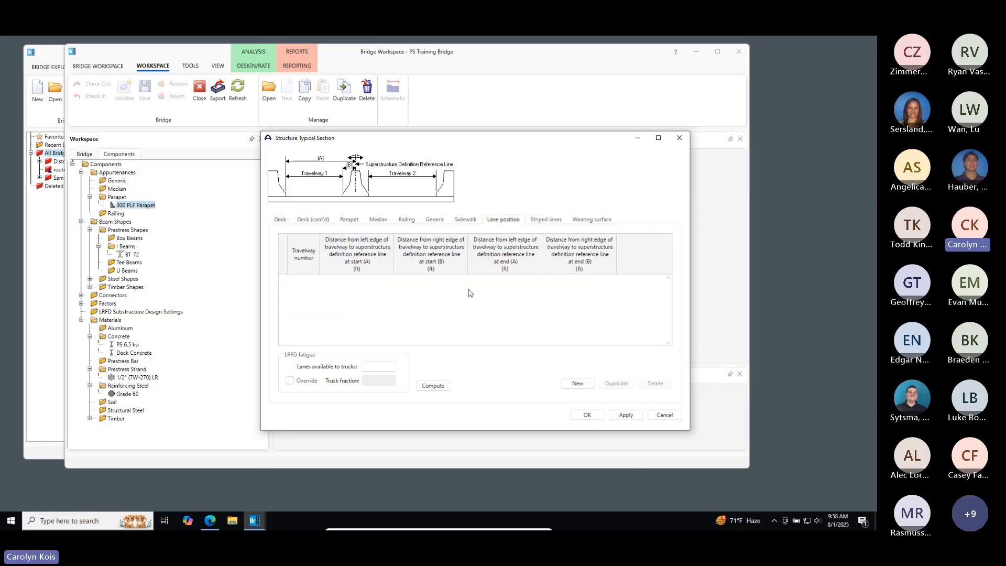
{"action": "left_click", "coordinate": [433, 386]}
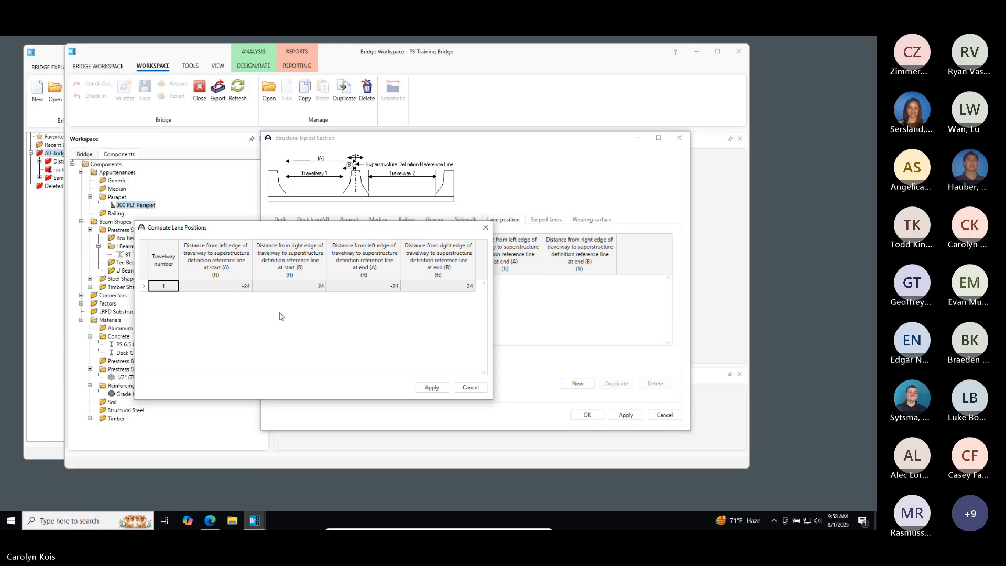
{"action": "left_click", "coordinate": [431, 387]}
{"action": "left_click", "coordinate": [392, 299]}
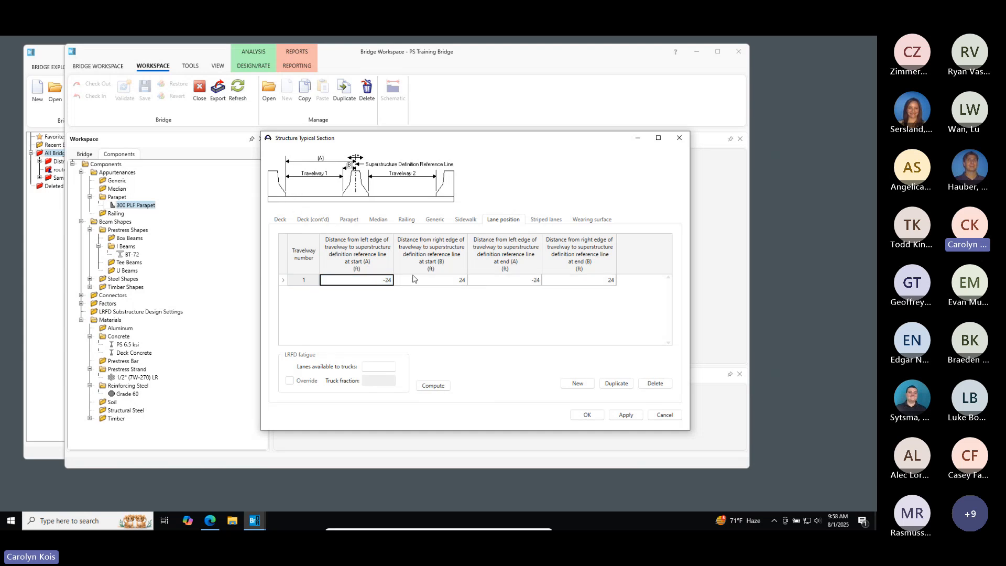
{"action": "left_click", "coordinate": [438, 281]}
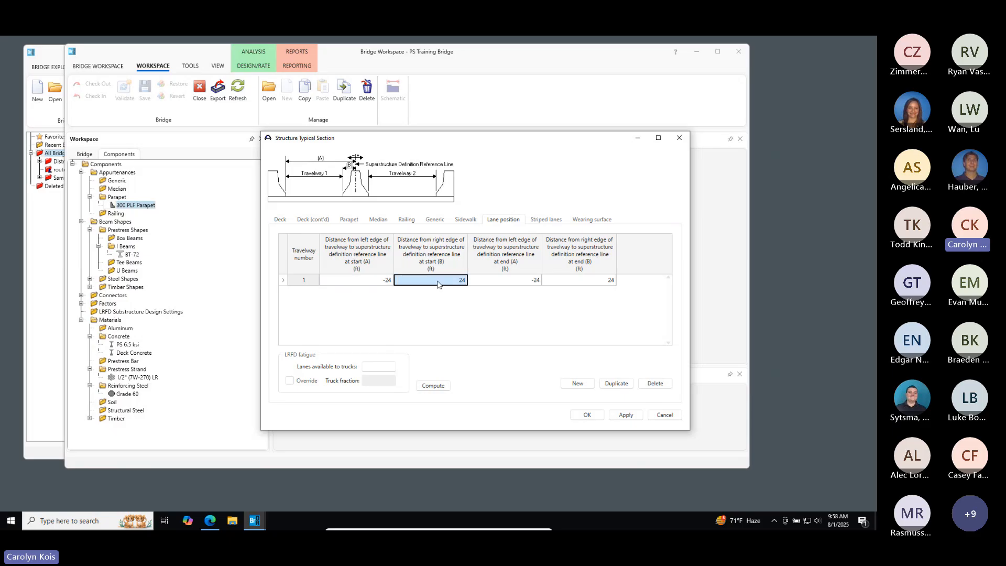
{"action": "left_click", "coordinate": [377, 281]}
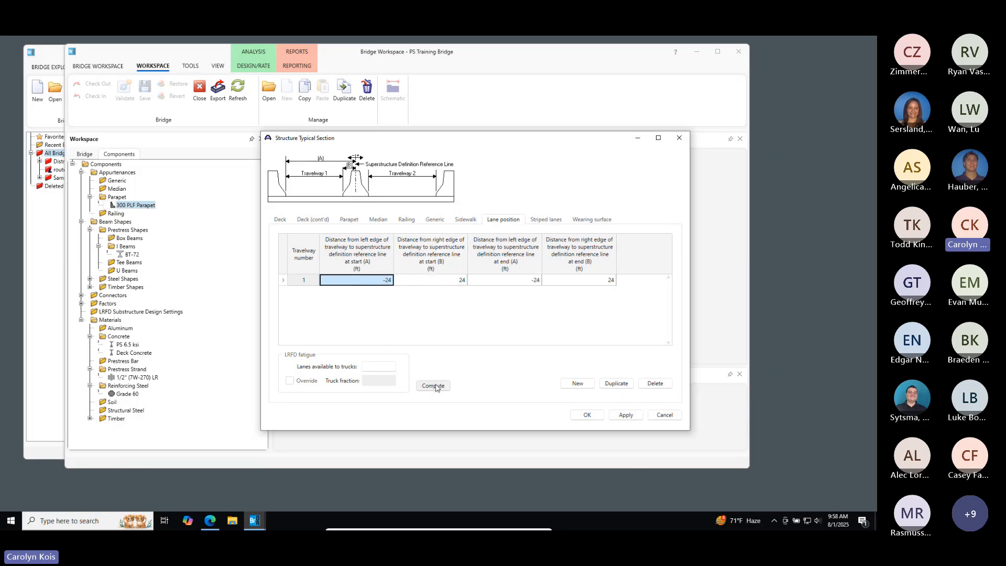
Define a Bituminous wearing surface 2 in thick with a density of 150 pcf under the Future wearing surface load case, and save the typical section
{"action": "left_click", "coordinate": [609, 222]}
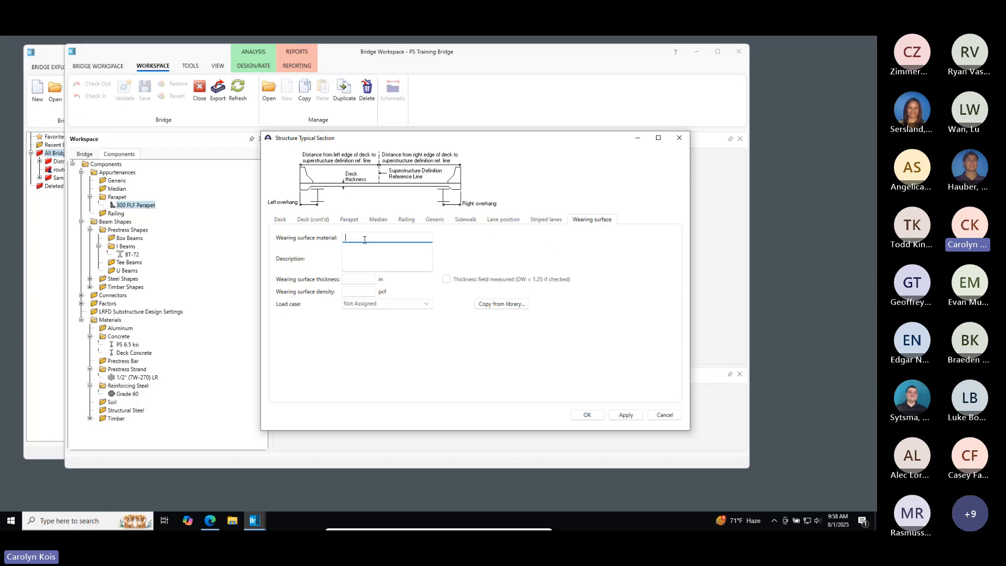
{"action": "type", "text": "uminous"}
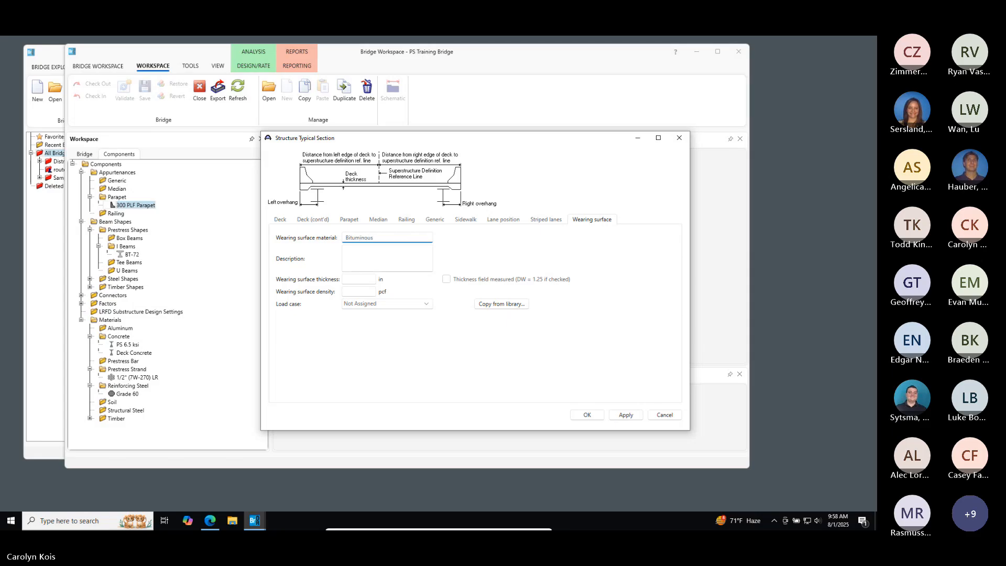
{"action": "left_click", "coordinate": [354, 278]}
{"action": "left_click", "coordinate": [361, 295]}
{"action": "left_click", "coordinate": [371, 309]}
{"action": "left_click", "coordinate": [379, 317]}
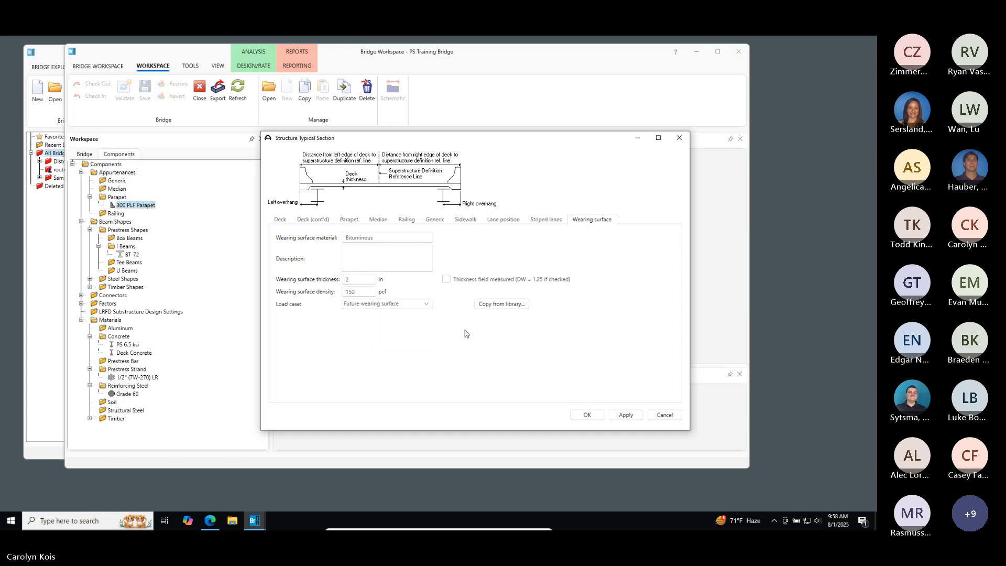
{"action": "left_click", "coordinate": [587, 415]}
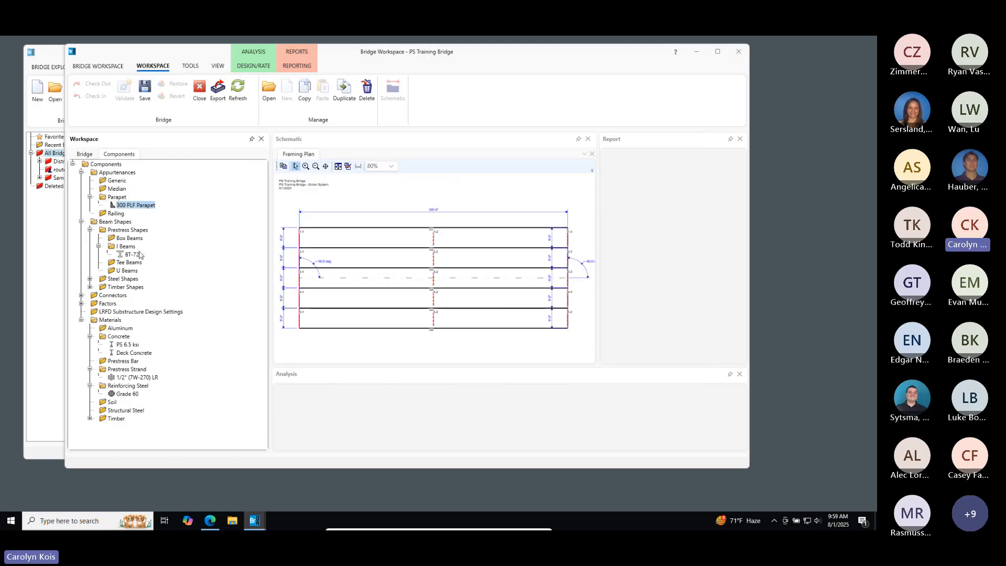
Display the schematic of the girder system's structure typical section and enlarge its view to show the full deck width
{"action": "left_click", "coordinate": [84, 154]}
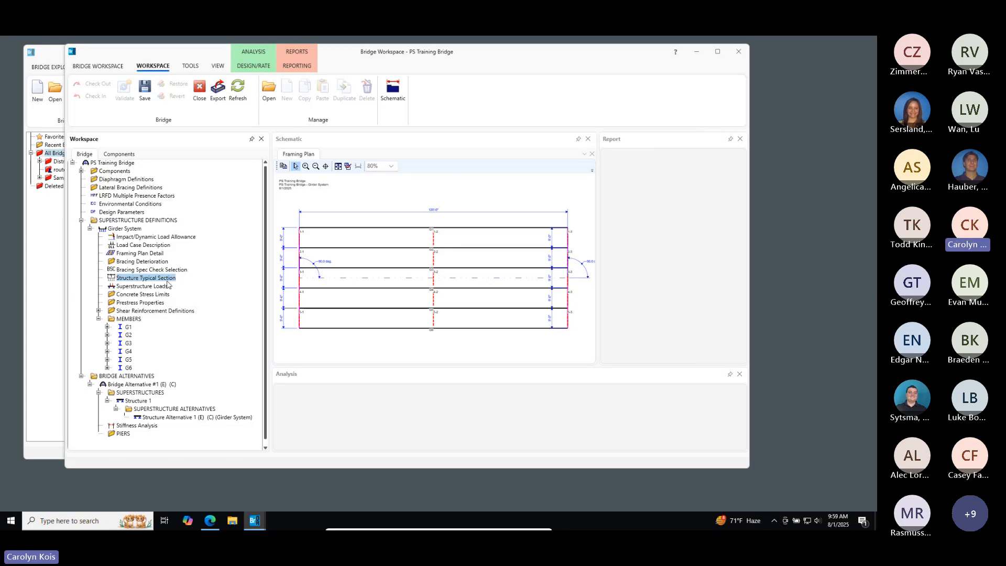
{"action": "right_click", "coordinate": [142, 279]}
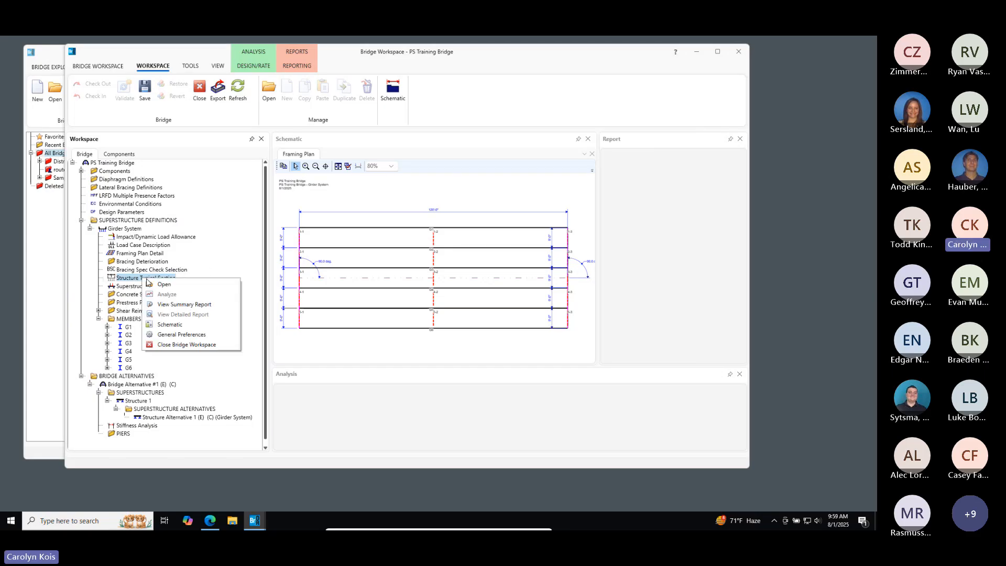
{"action": "left_click", "coordinate": [180, 327]}
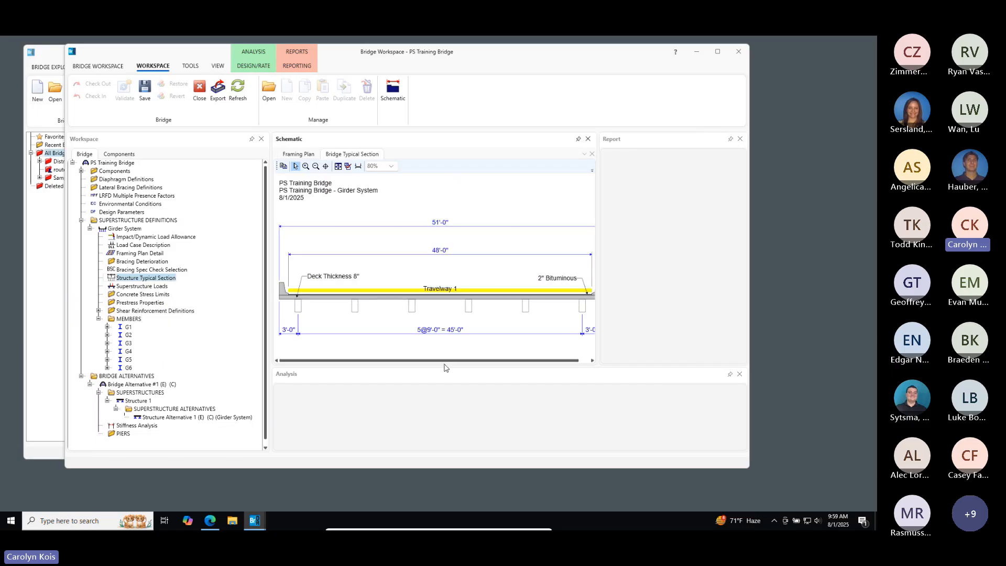
{"action": "left_click_drag", "start_coordinate": [445, 367], "coordinate": [447, 388]}
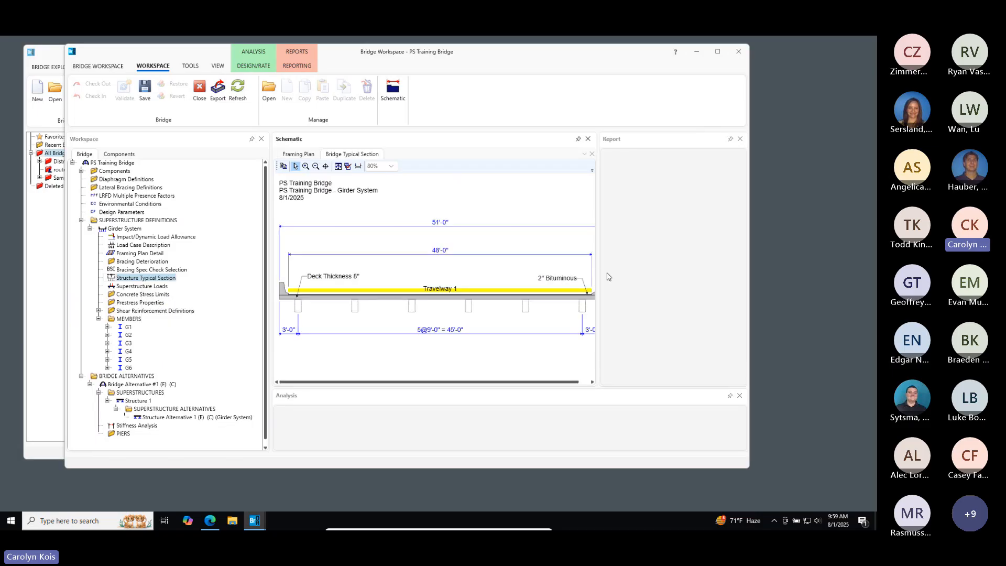
{"action": "left_click_drag", "start_coordinate": [598, 271], "coordinate": [647, 266]}
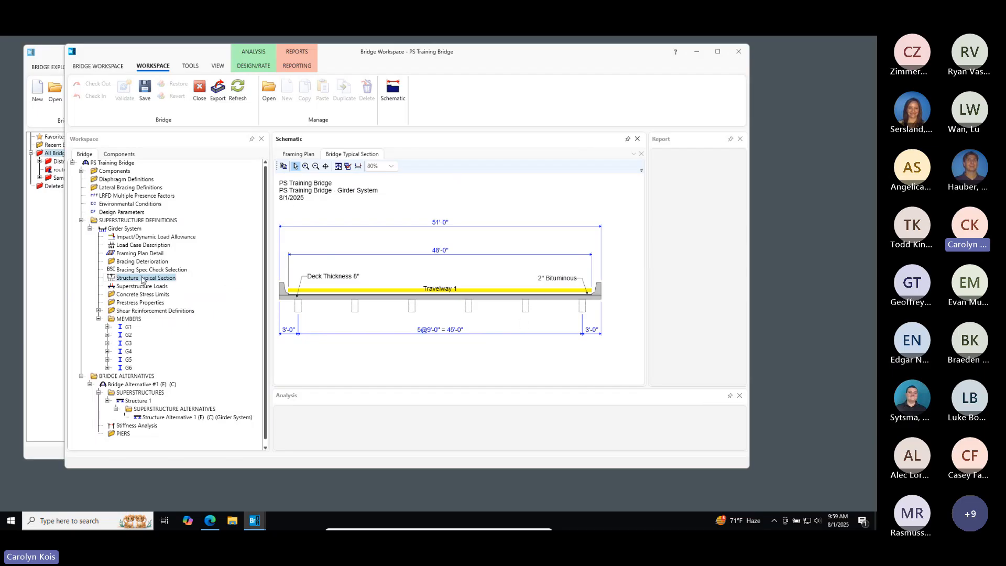
Reopen the structure typical section definition and arrange its window beside the schematic drawing
{"action": "left_click_drag", "start_coordinate": [527, 59], "coordinate": [617, 71]}
{"action": "double_click", "coordinate": [240, 290]}
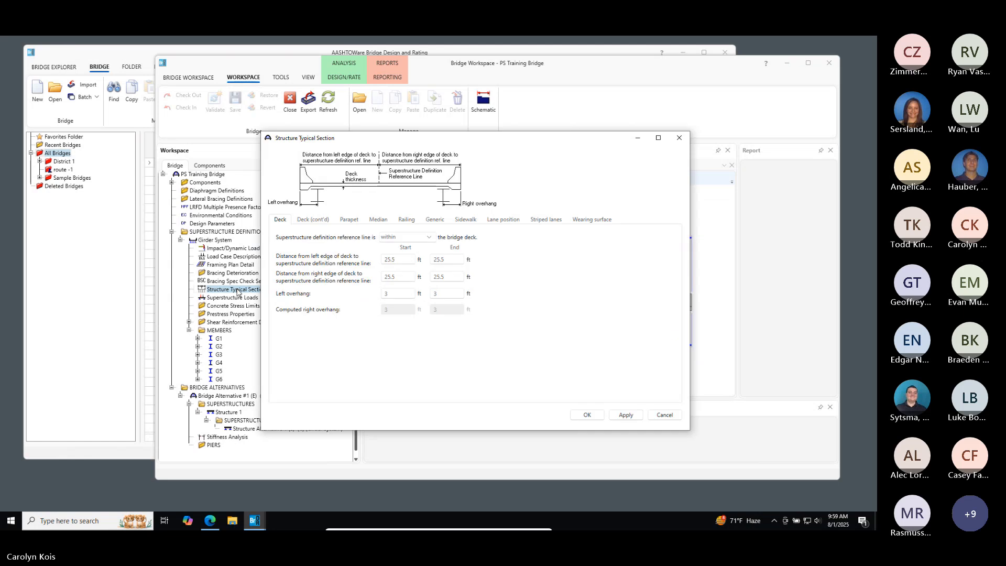
{"action": "left_click_drag", "start_coordinate": [555, 145], "coordinate": [398, 131]}
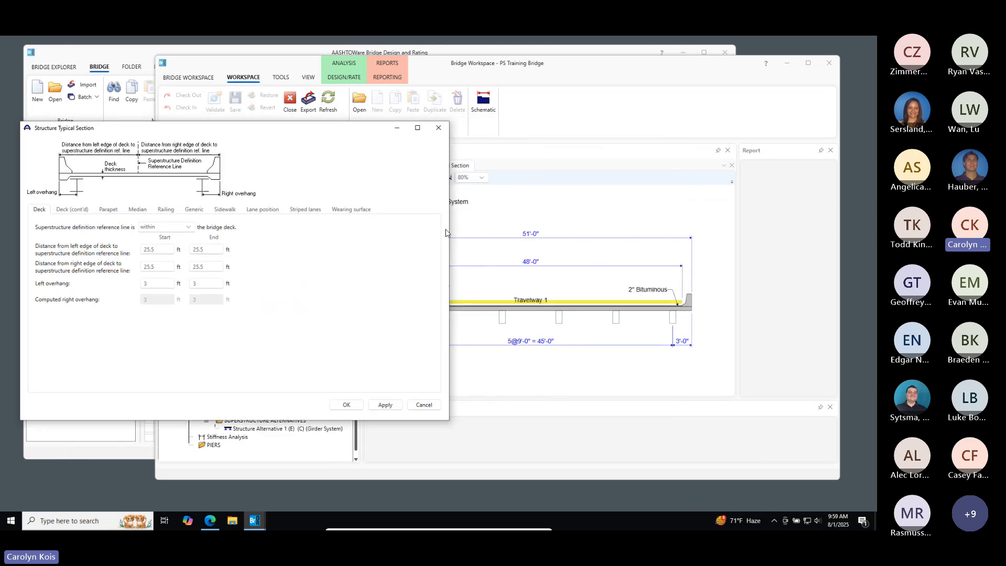
{"action": "left_click_drag", "start_coordinate": [449, 231], "coordinate": [389, 219]}
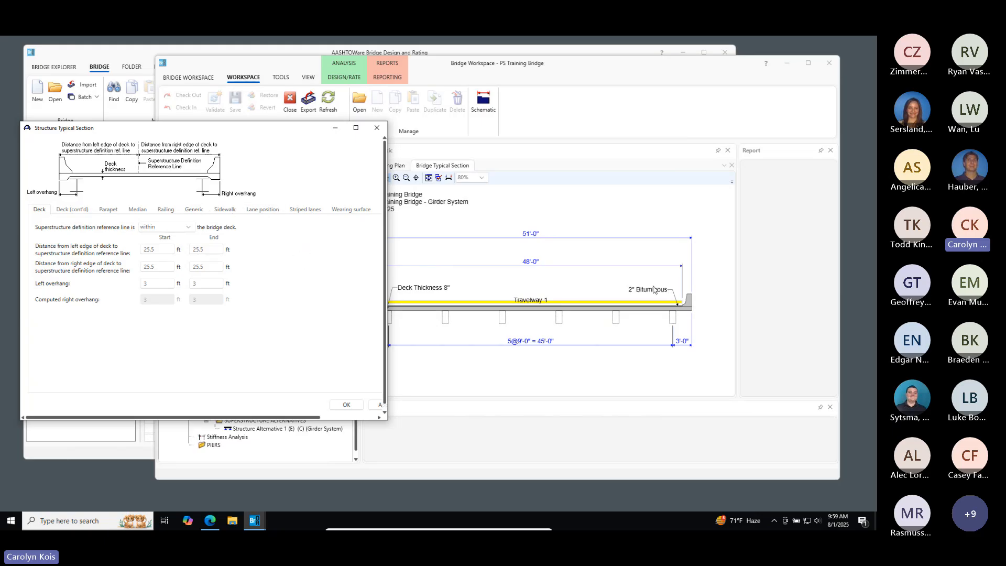
{"action": "mouse_move", "coordinate": [283, 131]}
{"action": "left_mouse_down"}
{"action": "mouse_move", "coordinate": [195, 267]}
{"action": "mouse_move", "coordinate": [305, 109]}
{"action": "mouse_move", "coordinate": [276, 128]}
{"action": "left_mouse_up"}
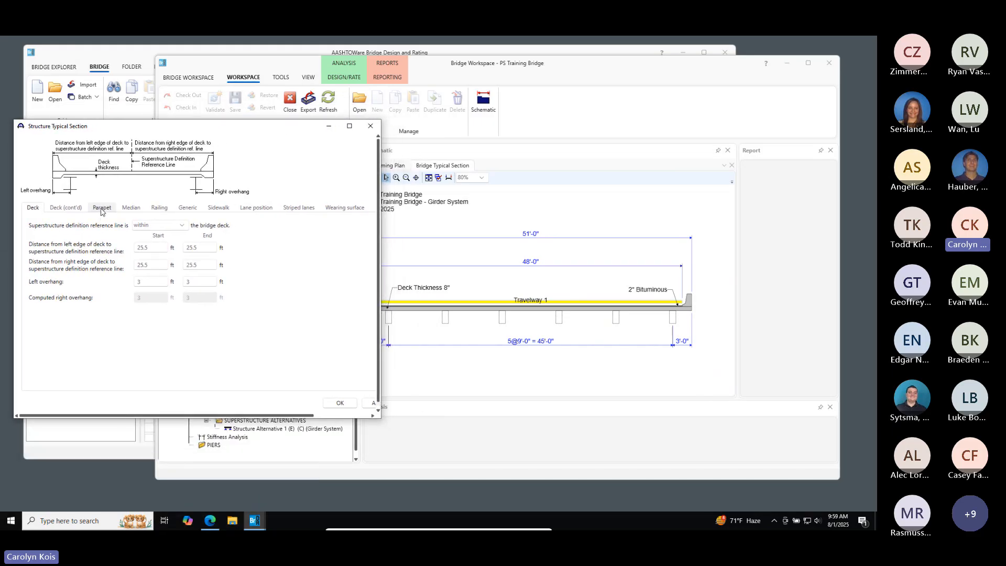
Try orienting the front face of the parapet on the deck's right edge to Right, and apply it to the schematic
{"action": "left_click", "coordinate": [101, 210]}
{"action": "left_click_drag", "start_coordinate": [204, 417], "coordinate": [273, 418]}
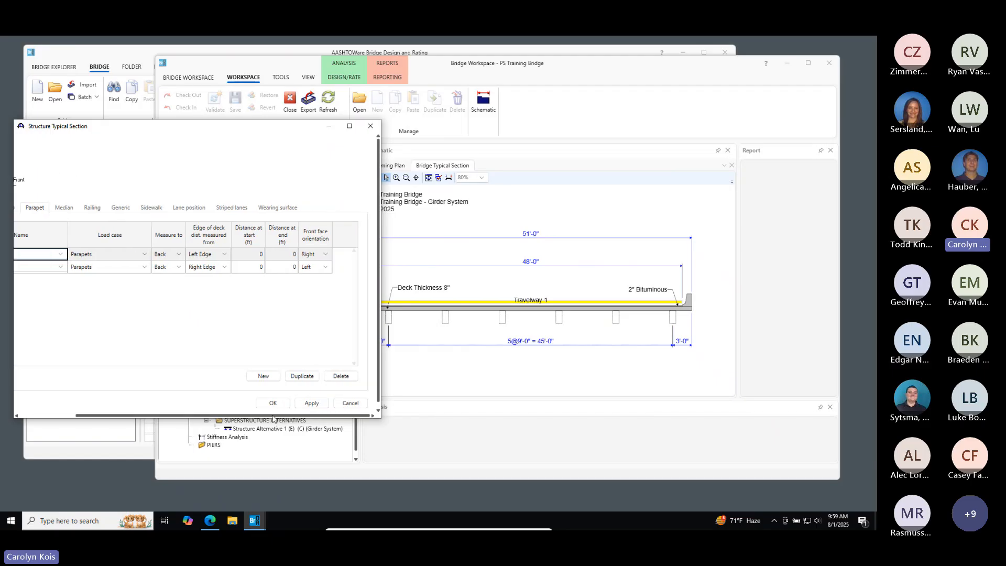
{"action": "left_click", "coordinate": [322, 268]}
{"action": "left_click", "coordinate": [309, 293]}
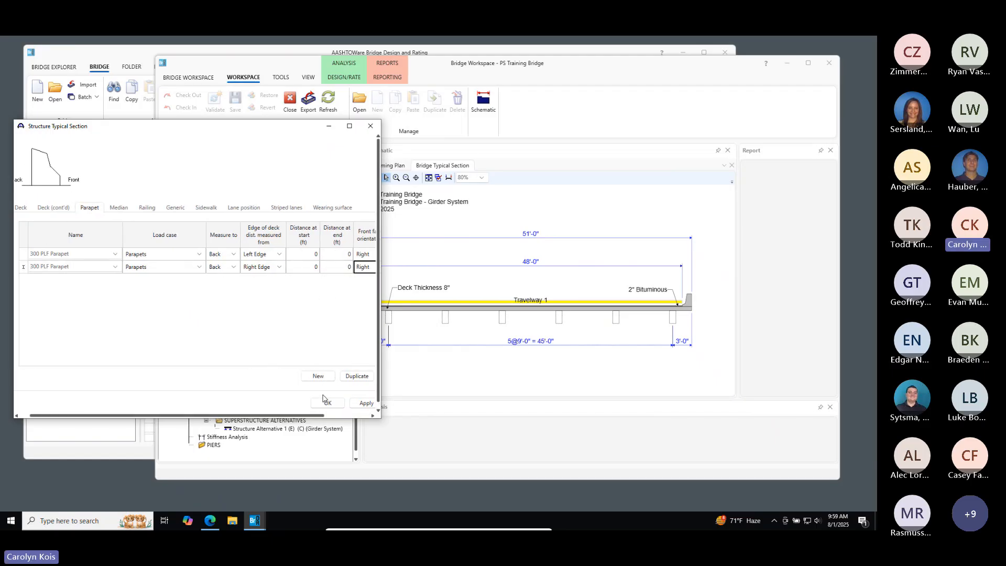
{"action": "left_click", "coordinate": [365, 403]}
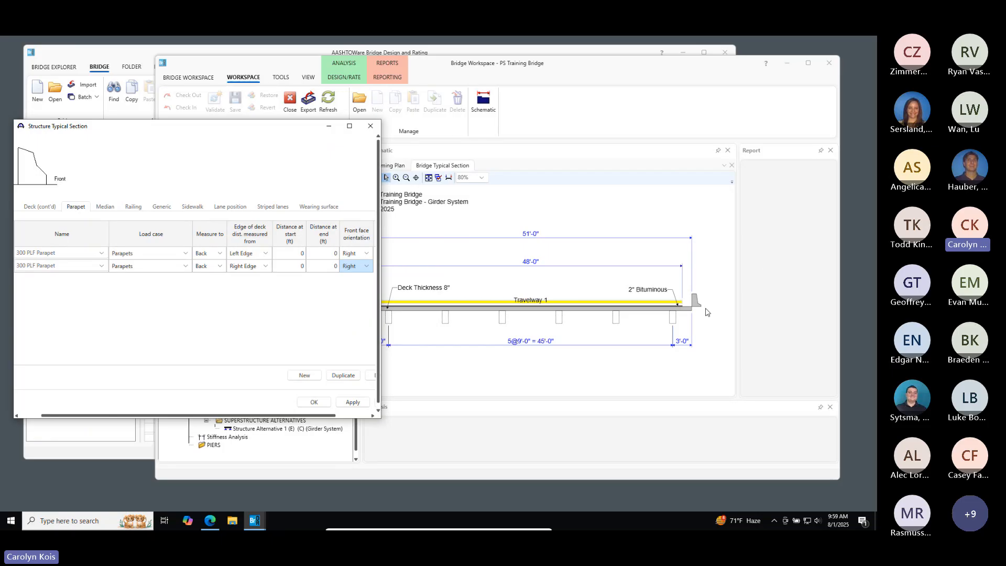
Restore the right-edge parapet's front face orientation to Left, apply it and close the typical section
{"action": "left_click", "coordinate": [361, 267]}
{"action": "left_click", "coordinate": [350, 280]}
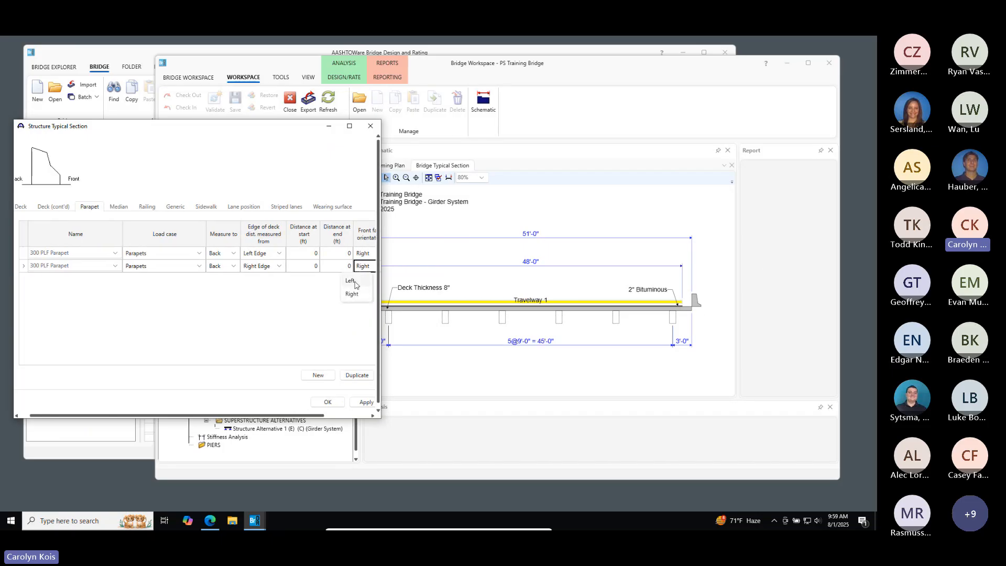
{"action": "left_click", "coordinate": [365, 402]}
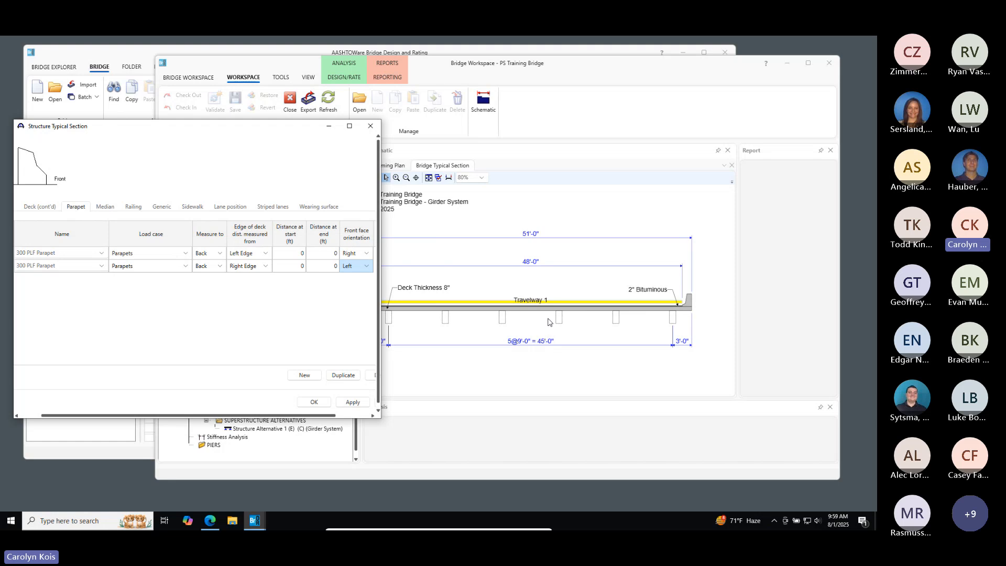
{"action": "left_click", "coordinate": [314, 402]}
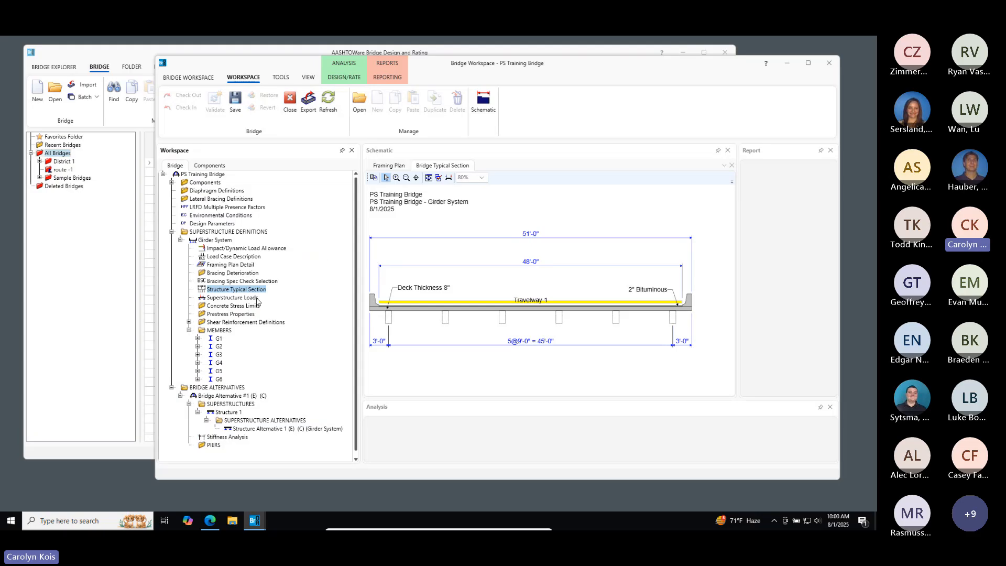
Create a concrete stress limit set named "6.5 ksi Concrete Stress Limit" for the PS 6.5 ksi material
{"action": "double_click", "coordinate": [236, 307]}
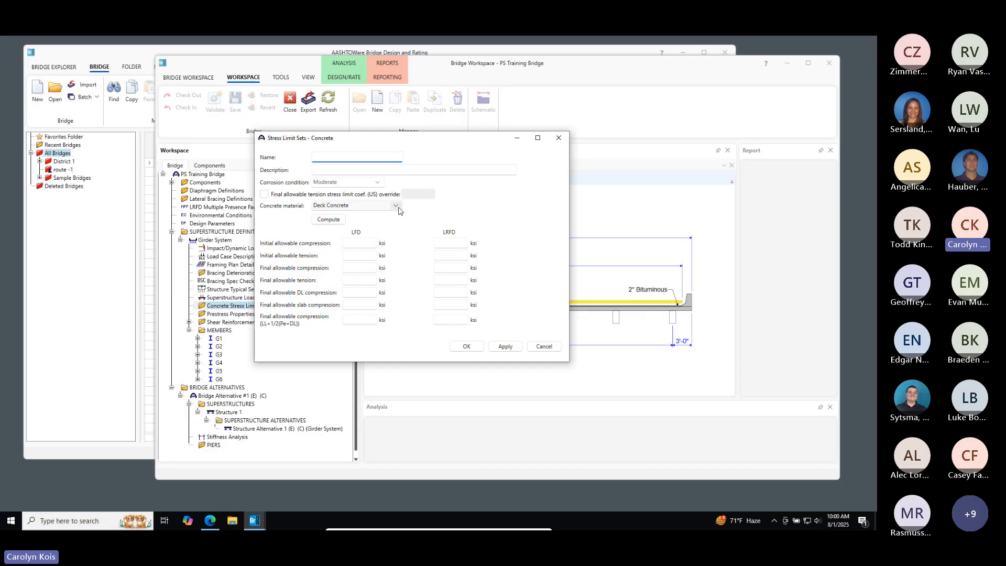
{"action": "left_click", "coordinate": [397, 207]}
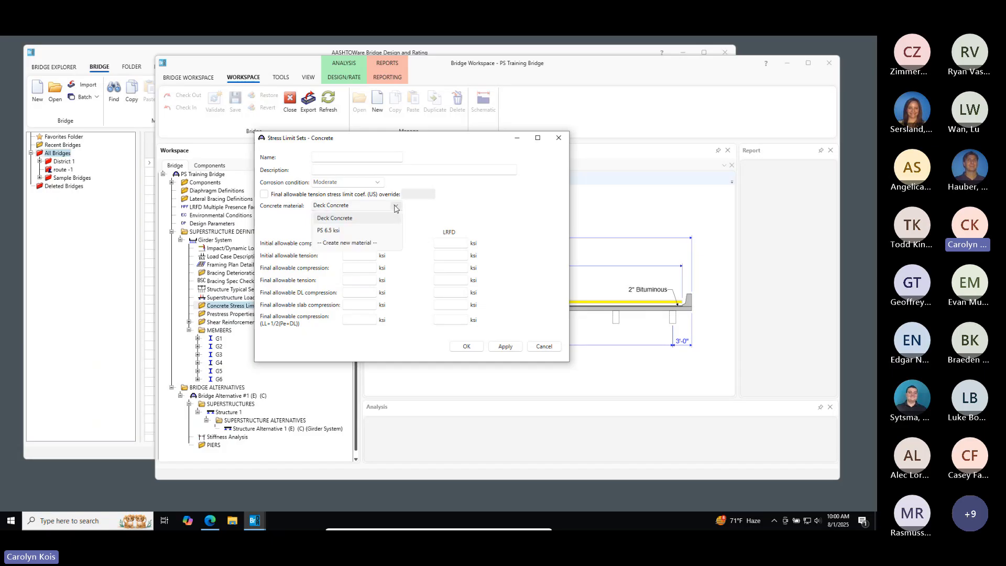
{"action": "left_click", "coordinate": [383, 230]}
{"action": "left_click", "coordinate": [352, 158]}
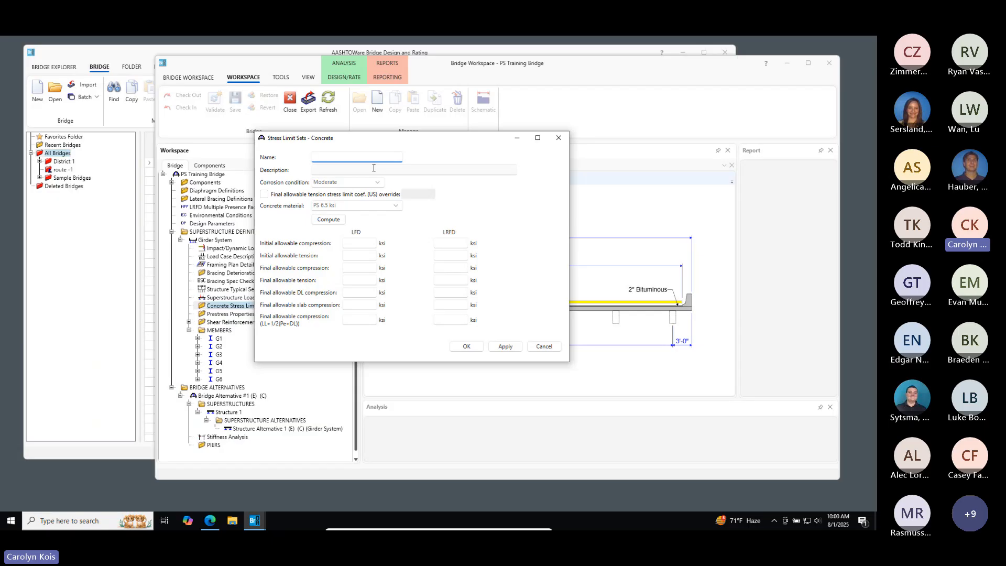
{"action": "type", "text": "6.5"}
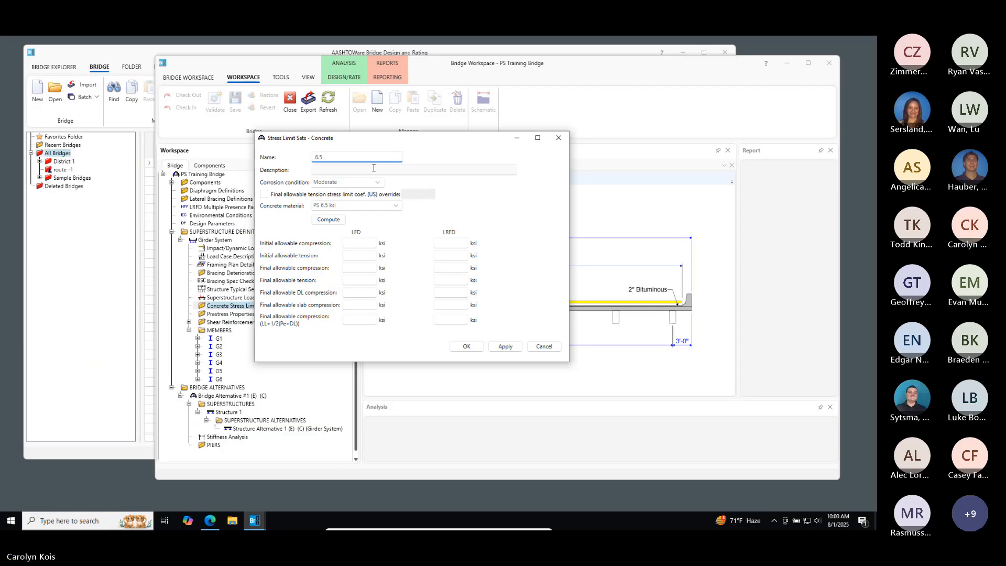
{"action": "type", "text": " ksi COncrete Stress Limit"}
{"action": "left_click", "coordinate": [338, 156]}
{"action": "key", "text": "BackSpace"}
{"action": "type", "text": "o"}
Copy the stress limit set's name into its description
{"action": "left_click_drag", "start_coordinate": [390, 157], "coordinate": [269, 156]}
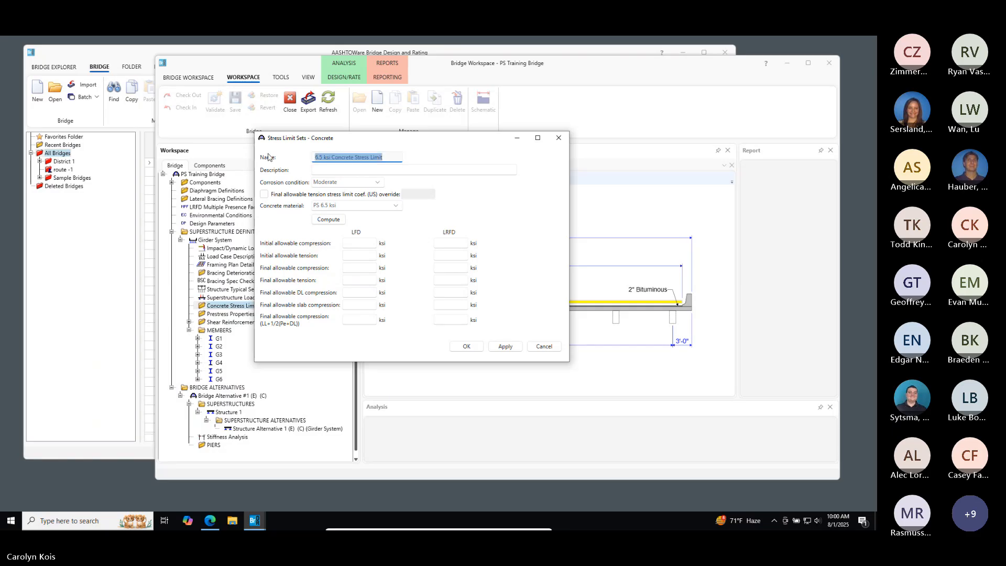
{"action": "key", "text": "ctrl+c"}
{"action": "left_click", "coordinate": [336, 170]}
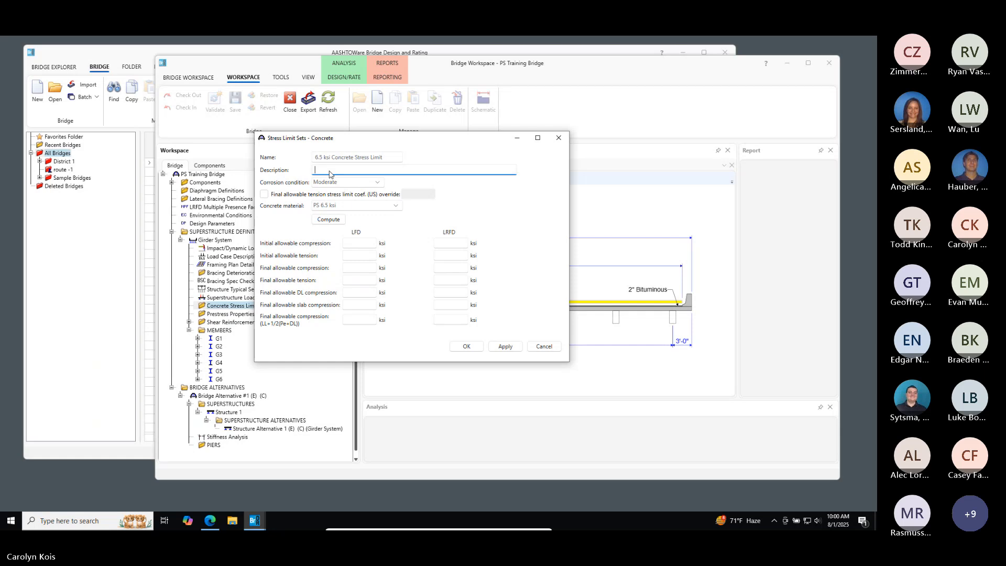
{"action": "key", "text": "ctrl+v"}
Compute the set's allowable stresses, set the LFD final allowable slab compression to 2.4 ksi, and save the set
{"action": "left_click", "coordinate": [327, 222]}
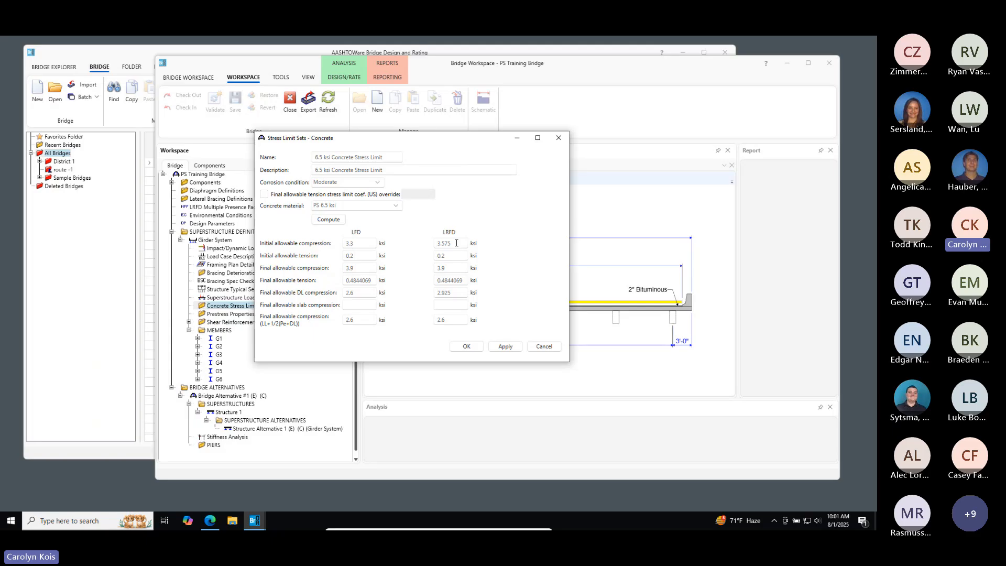
{"action": "left_click", "coordinate": [354, 306]}
{"action": "type", "text": "2.4"}
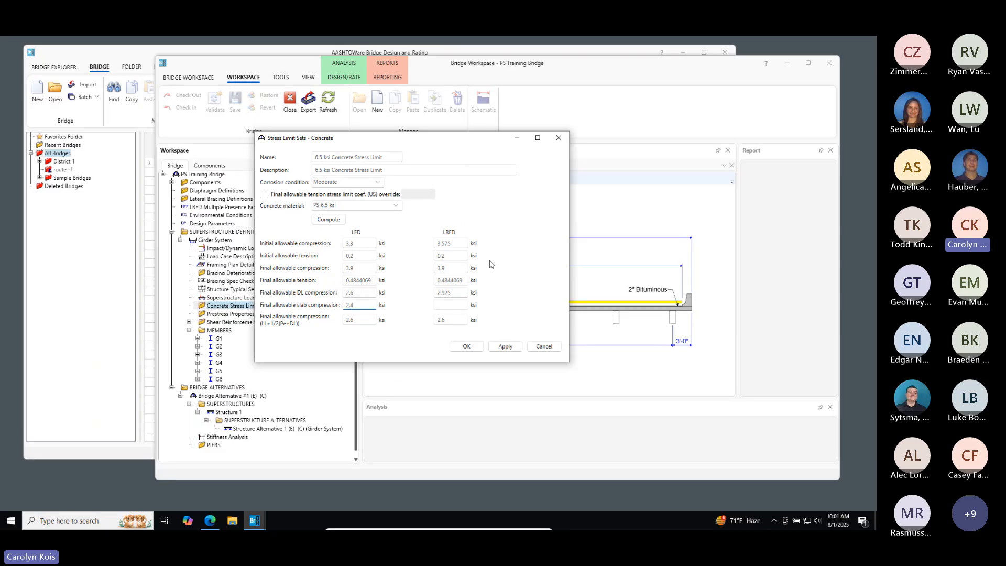
{"action": "left_click", "coordinate": [467, 346]}
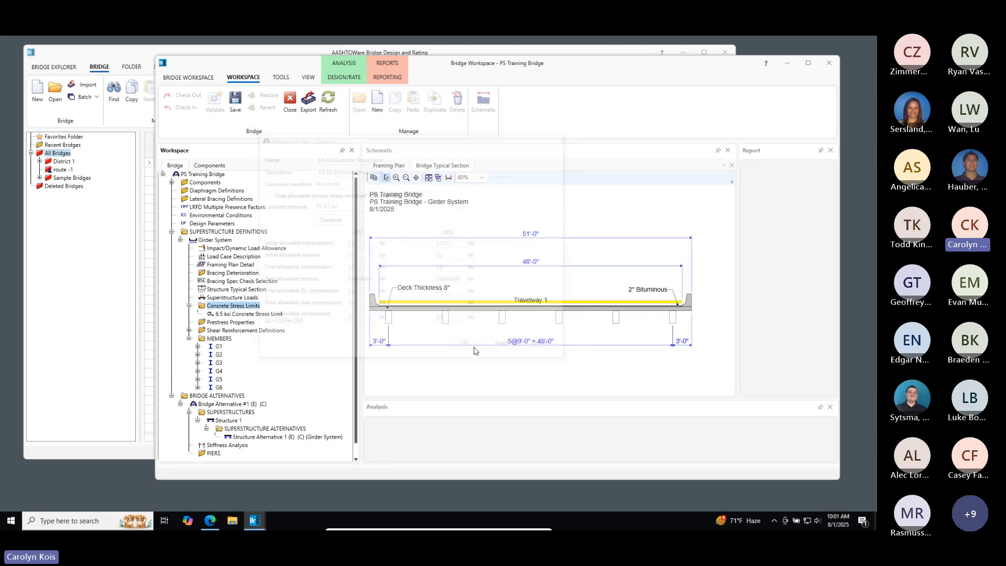
{"action": "double_click", "coordinate": [238, 314]}
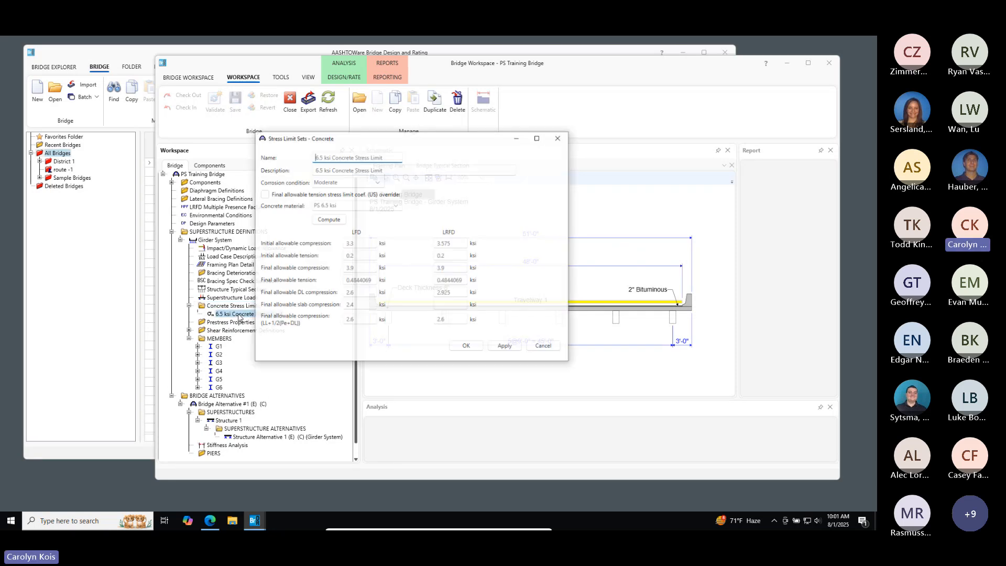
{"action": "left_click", "coordinate": [560, 139]}
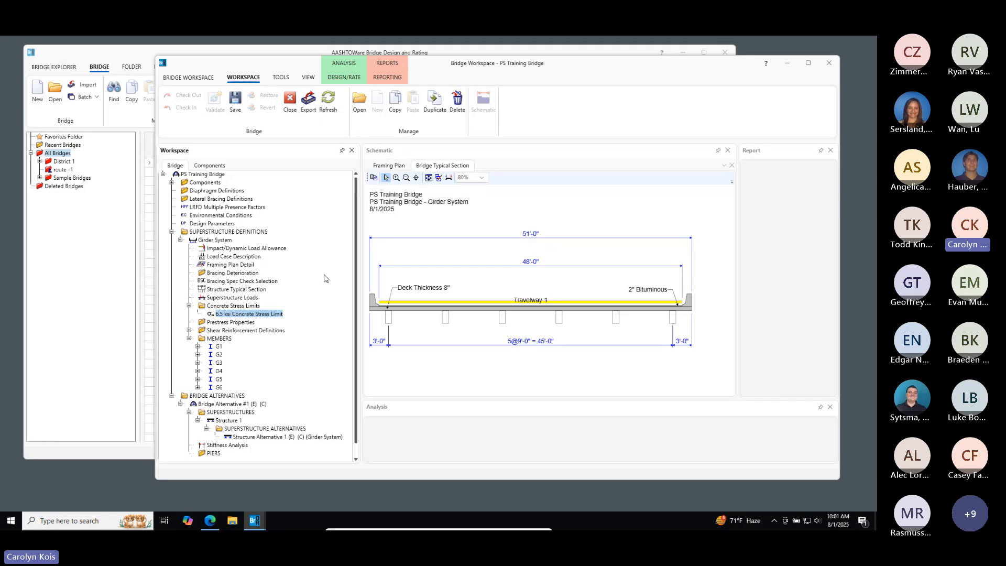
Start a prestress properties set named 1/2" LR AASHTO Loss, with a P/S transfer stress ratio of 0.690
{"action": "double_click", "coordinate": [227, 323]}
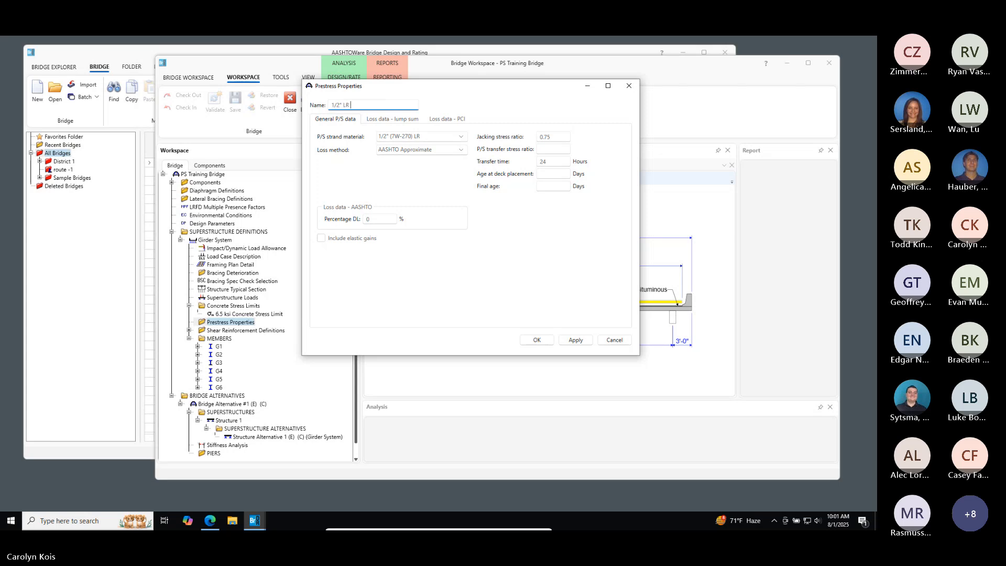
{"action": "type", "text": "AASHTO Loss"}
{"action": "left_click", "coordinate": [554, 150]}
{"action": "type", "text": "0.690"}
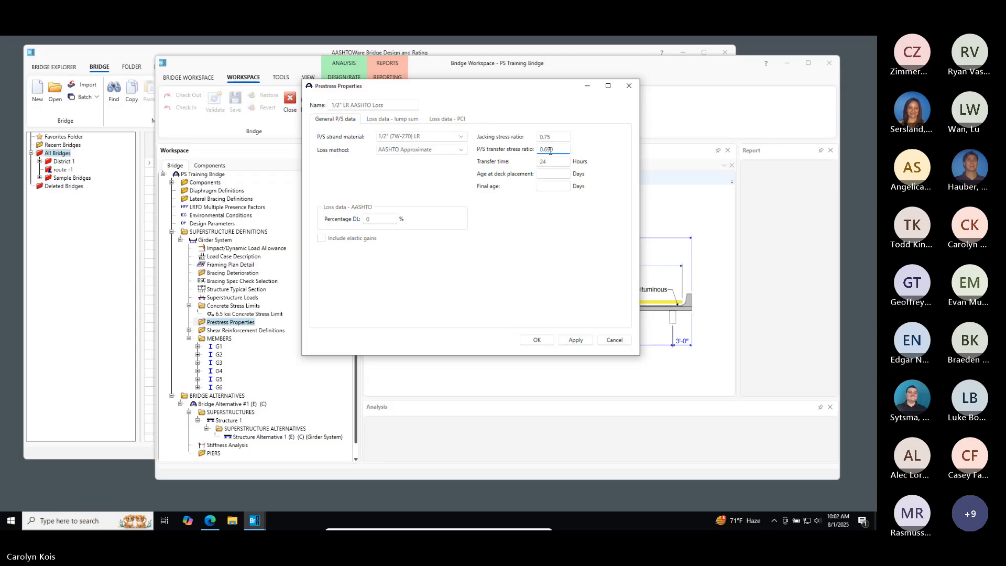
Set the prestress properties' age at deck placement to 60 days and the final age to 36252 days
{"action": "left_click", "coordinate": [555, 174]}
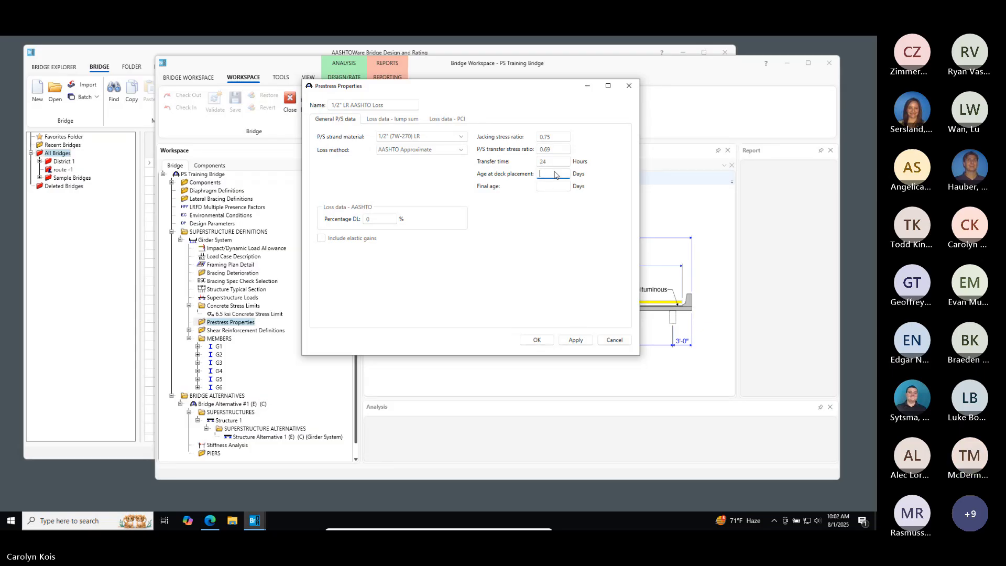
{"action": "type", "text": "60"}
{"action": "key", "text": "Tab"}
{"action": "type", "text": "36252"}
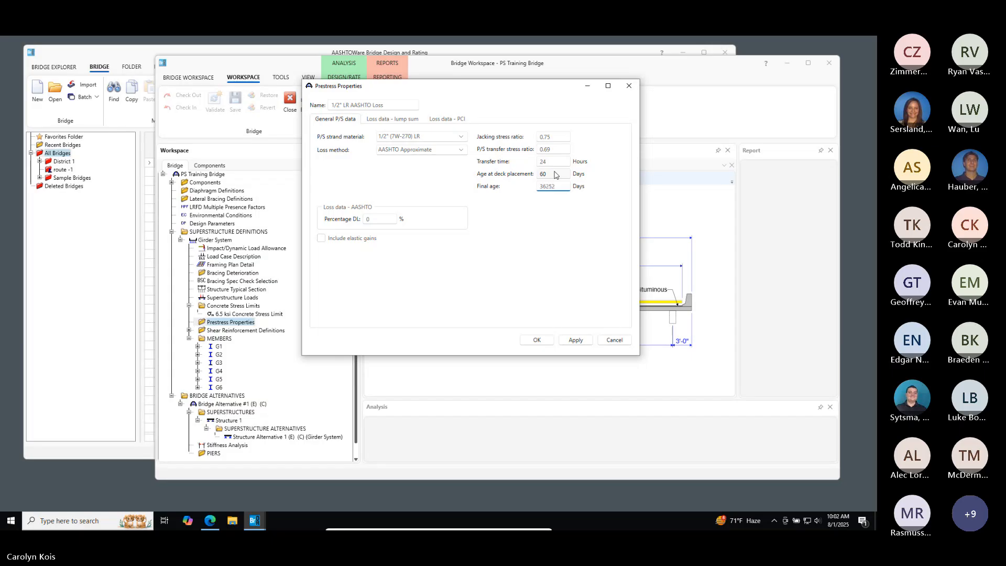
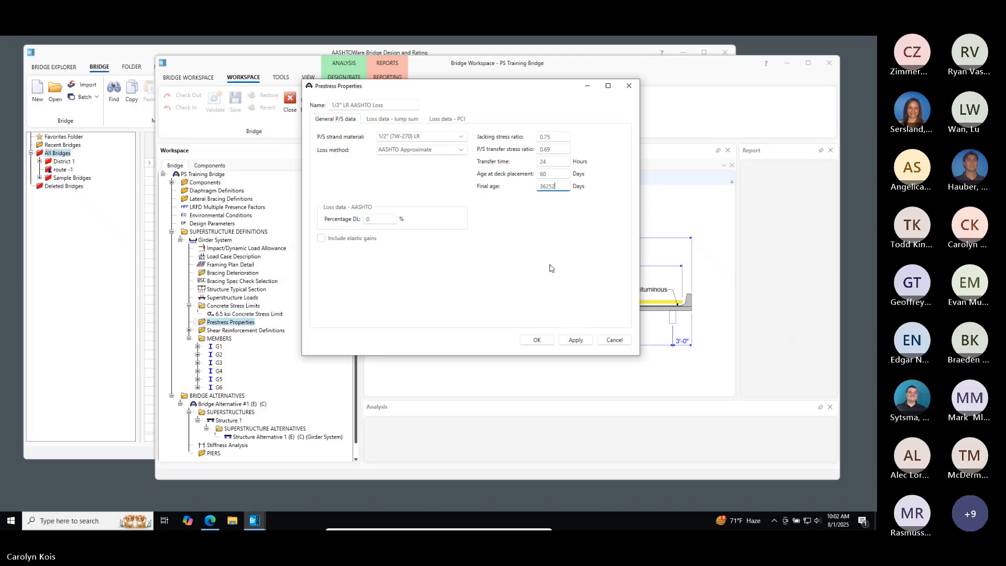
Save the prestress properties set and open the girder system's structure typical section alongside its schematic
{"action": "left_click", "coordinate": [537, 341]}
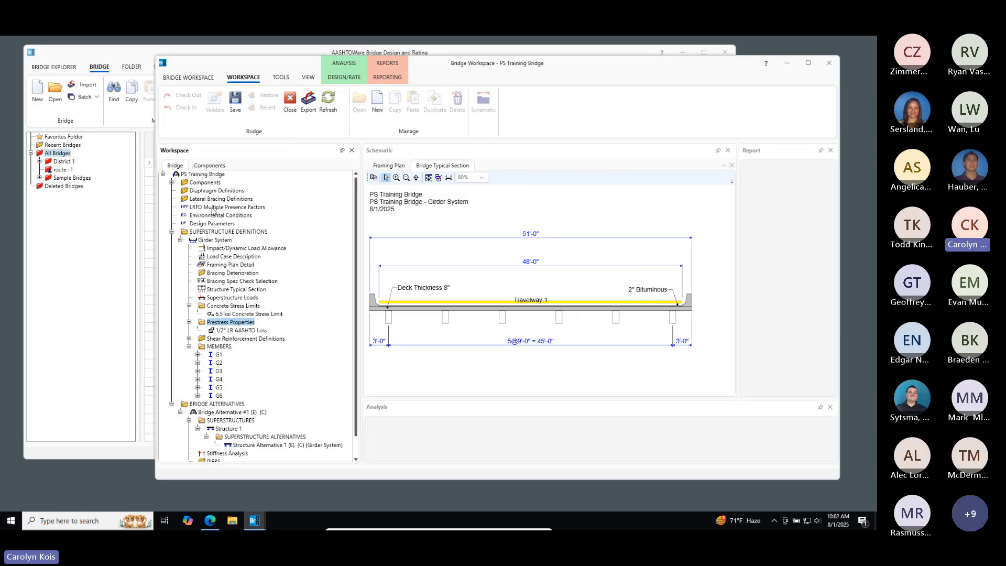
{"action": "left_click", "coordinate": [237, 292]}
{"action": "double_click", "coordinate": [237, 291]}
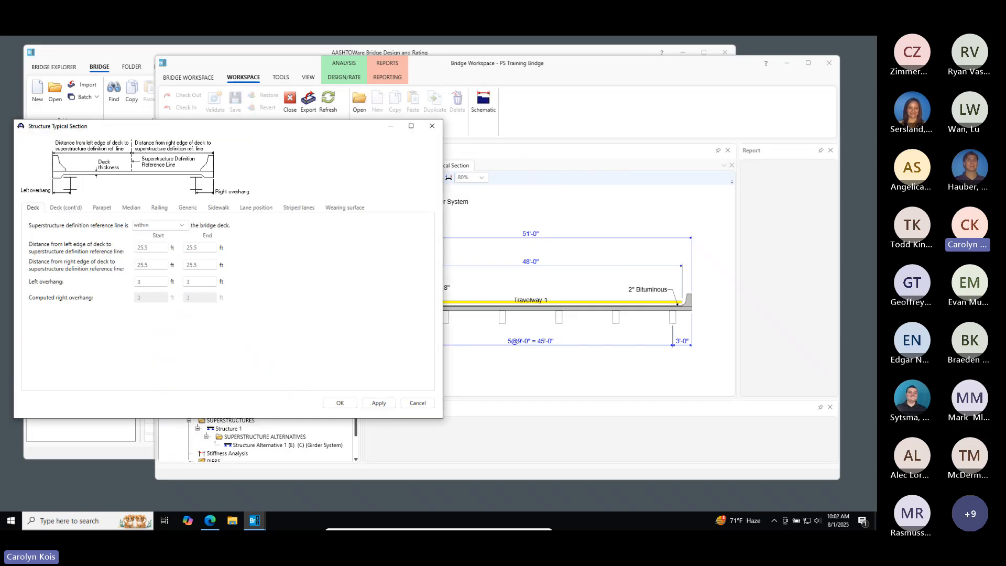
{"action": "left_click_drag", "start_coordinate": [267, 126], "coordinate": [311, 126]}
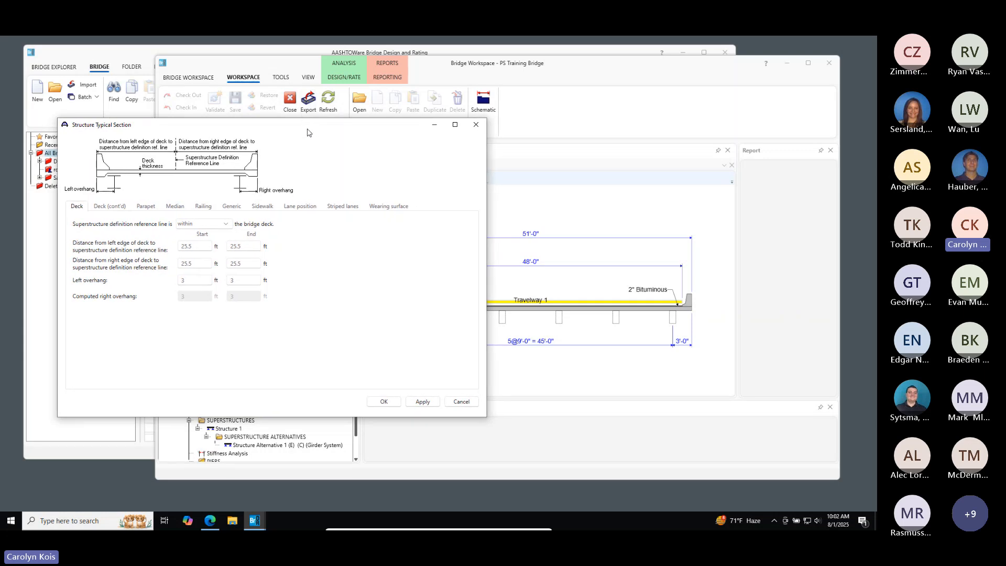
{"action": "left_click_drag", "start_coordinate": [303, 128], "coordinate": [267, 150]}
{"action": "left_click_drag", "start_coordinate": [571, 67], "coordinate": [668, 70]}
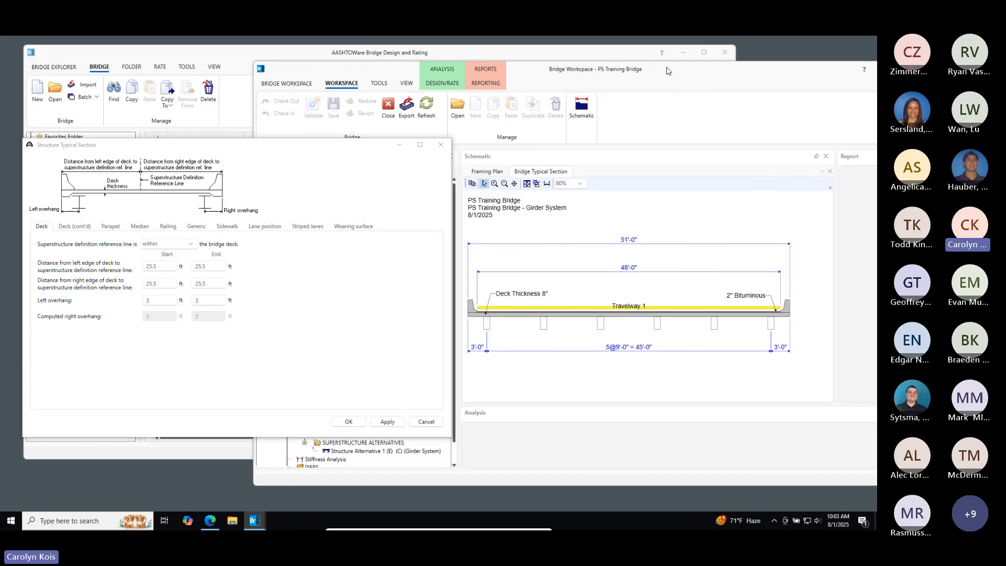
{"action": "left_click", "coordinate": [254, 328]}
Add a sidewalk 60 in wide and 6 in thick at 0 ft start and end distances from the deck's left edge
{"action": "left_click", "coordinate": [227, 226]}
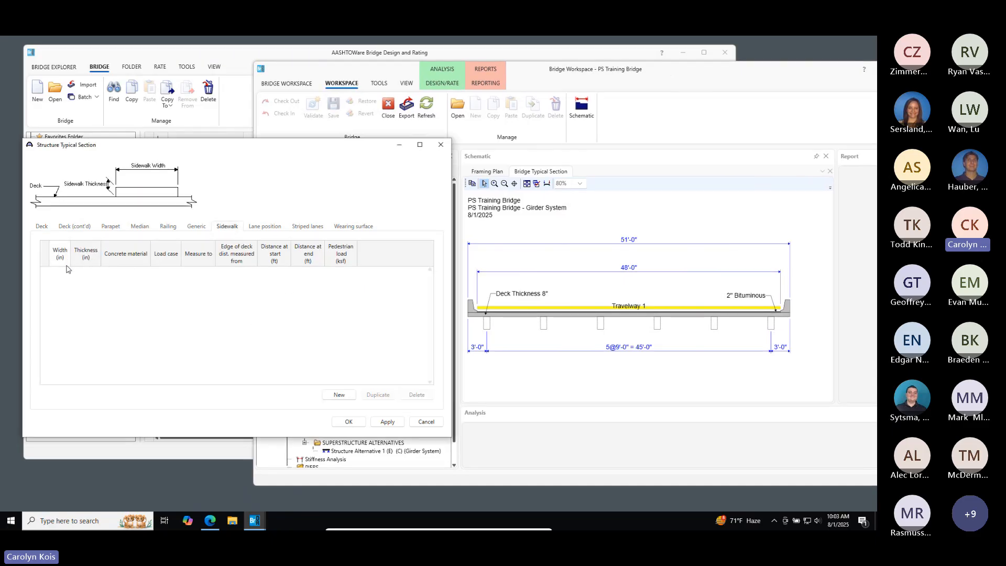
{"action": "left_click", "coordinate": [339, 394]}
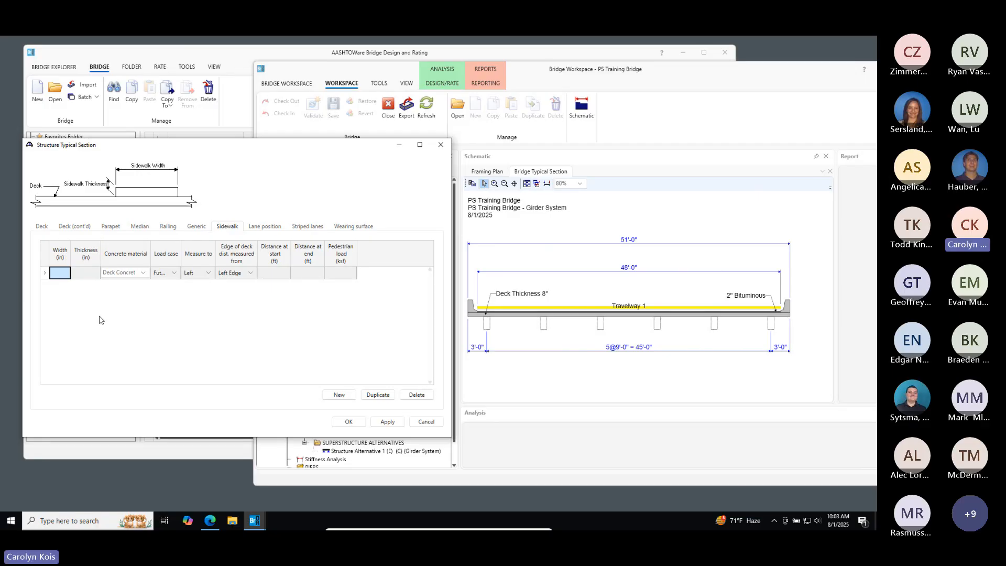
{"action": "type", "text": "60"}
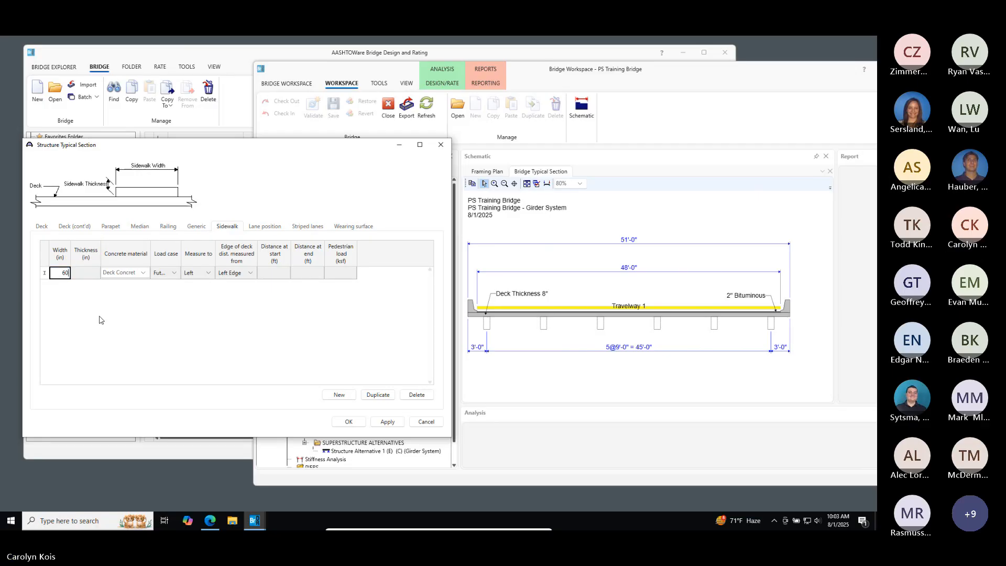
{"action": "key", "text": "Tab"}
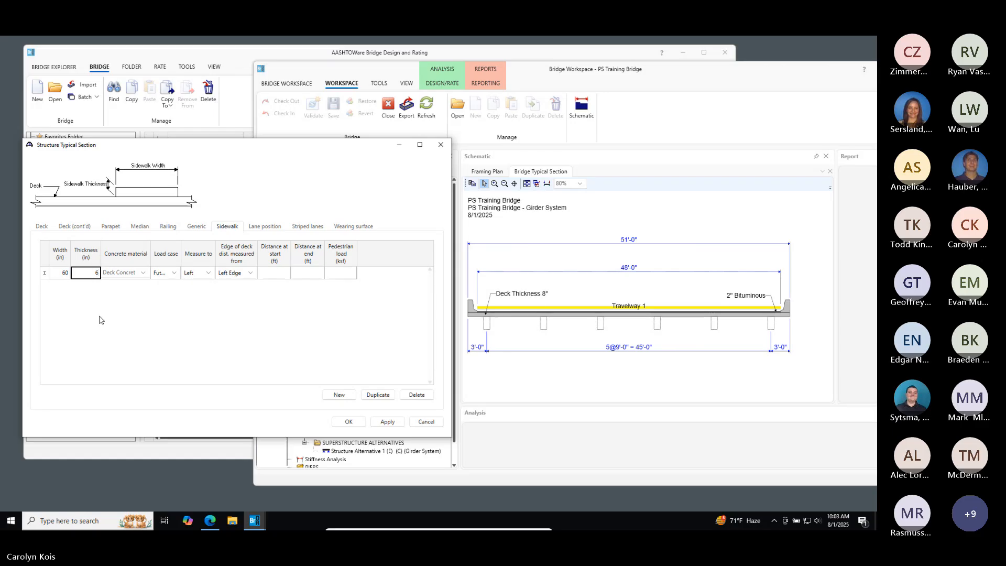
{"action": "left_click", "coordinate": [281, 276]}
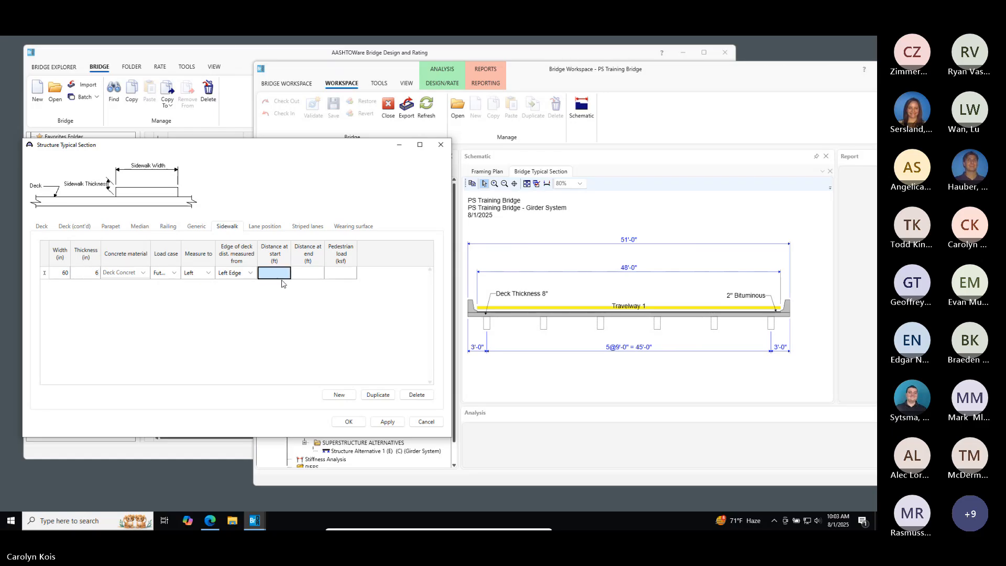
{"action": "type", "text": "0"}
{"action": "key", "text": "Tab"}
{"action": "type", "text": "0"}
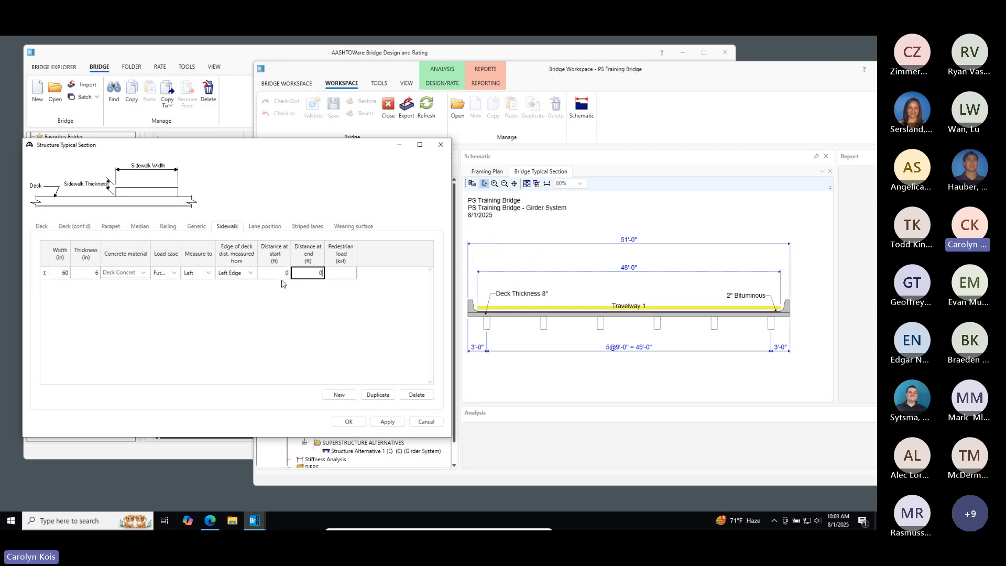
{"action": "left_click", "coordinate": [388, 423]}
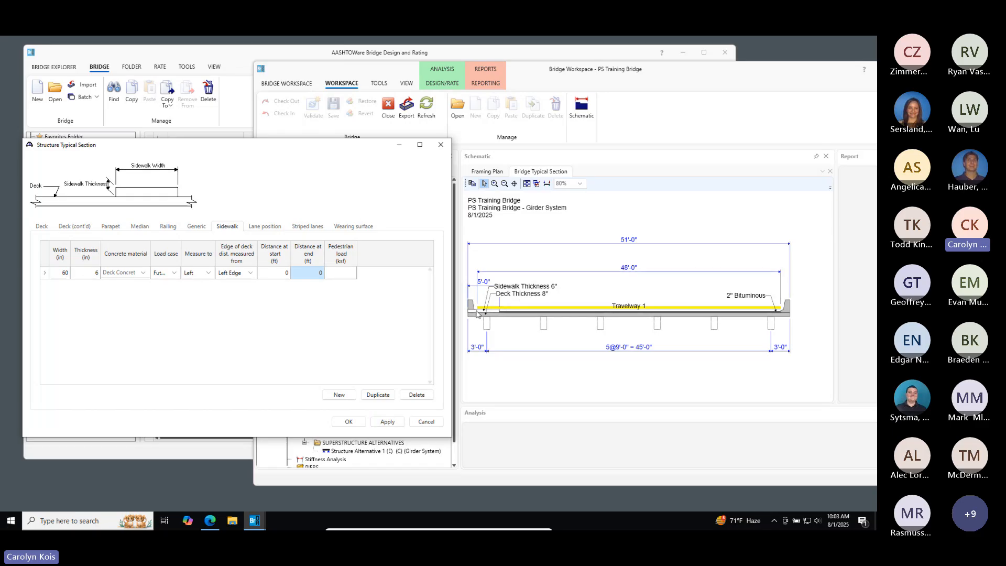
Recompute the travelway's lane positions to account for the sidewalk and apply them to the typical section
{"action": "left_click", "coordinate": [274, 231]}
{"action": "left_click", "coordinate": [194, 392]}
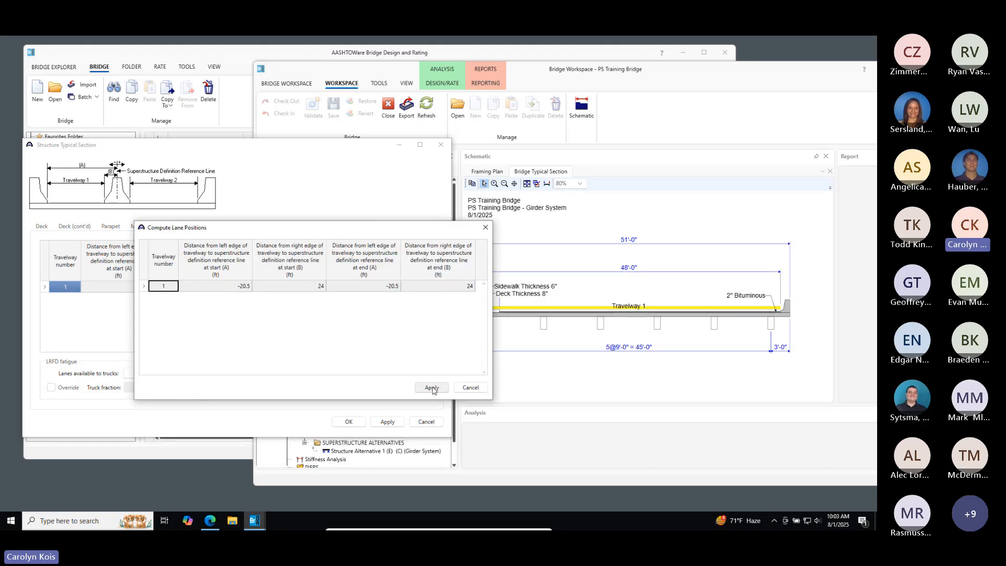
{"action": "left_click", "coordinate": [432, 388]}
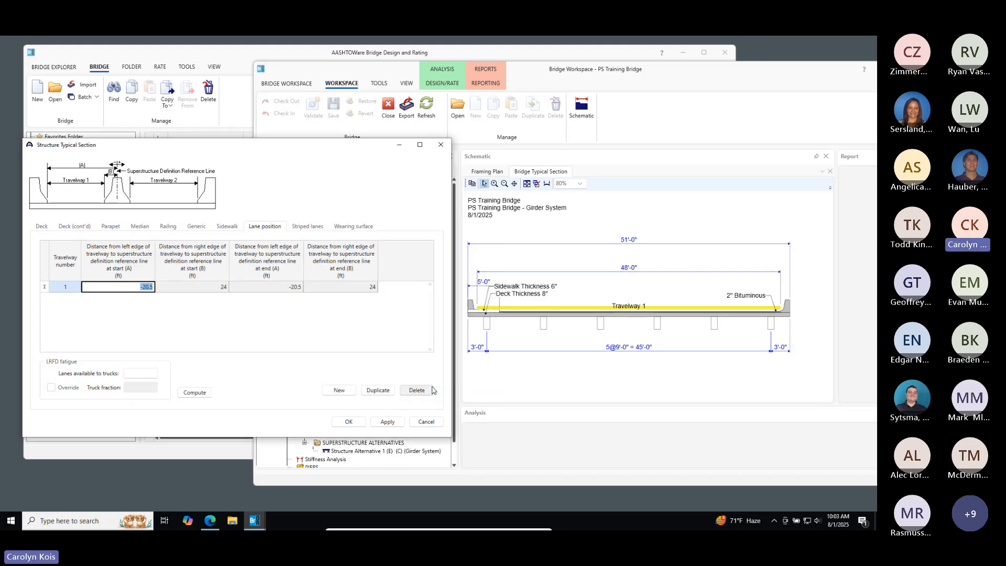
{"action": "left_click", "coordinate": [203, 394]}
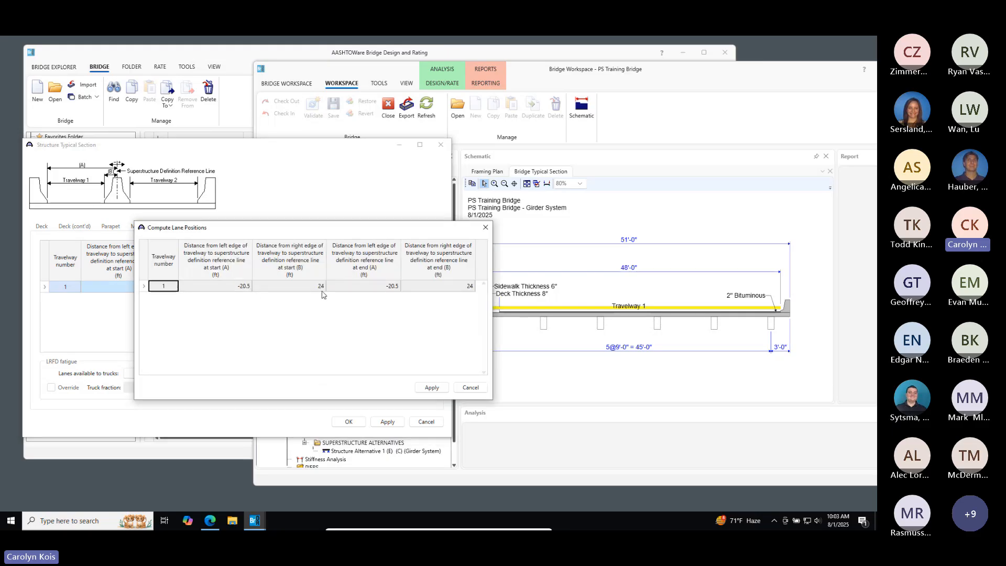
{"action": "left_click", "coordinate": [432, 387]}
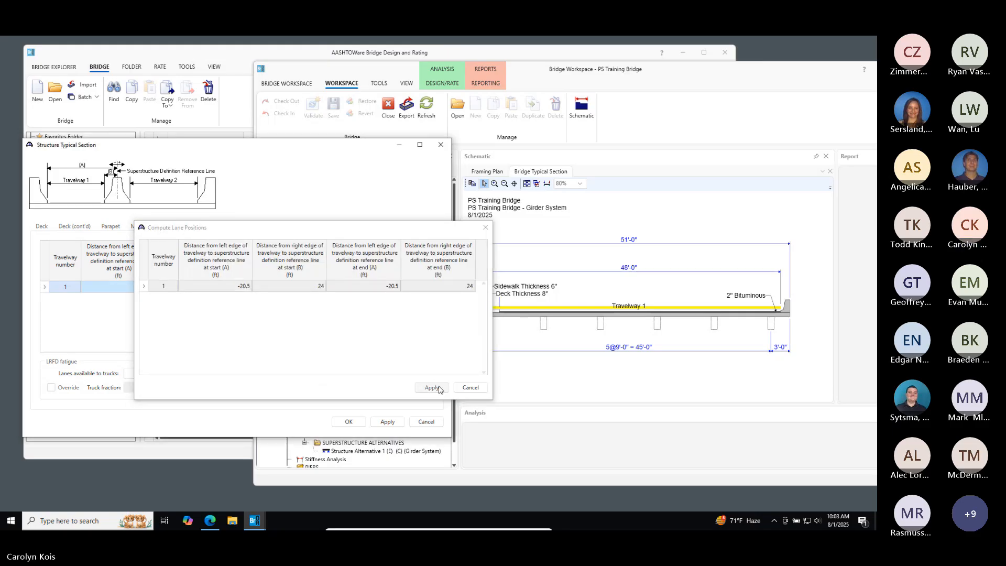
{"action": "left_click", "coordinate": [388, 422]}
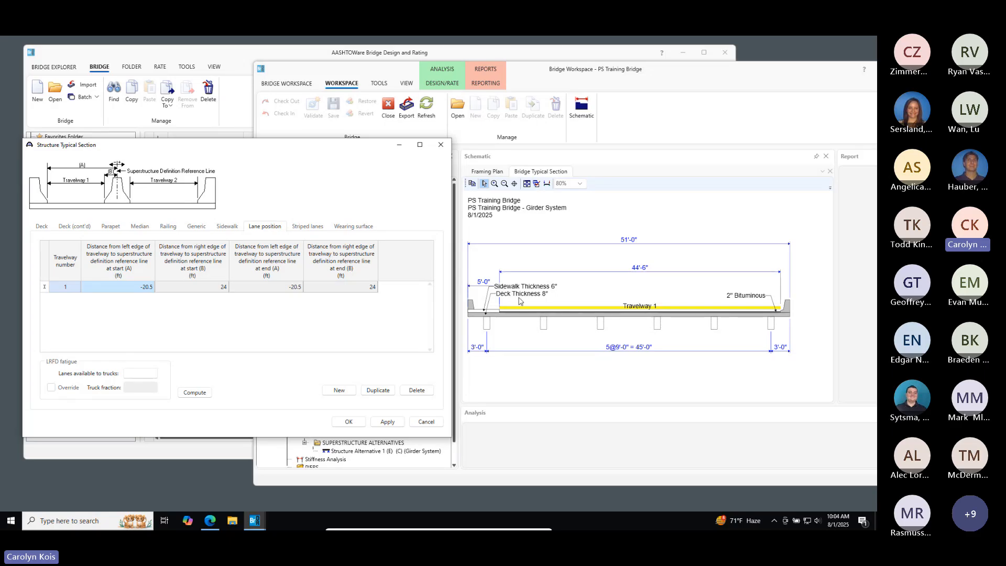
Set travelway 1's left edge distance to -24 ft at both start and end, and apply it
{"action": "left_click", "coordinate": [132, 289]}
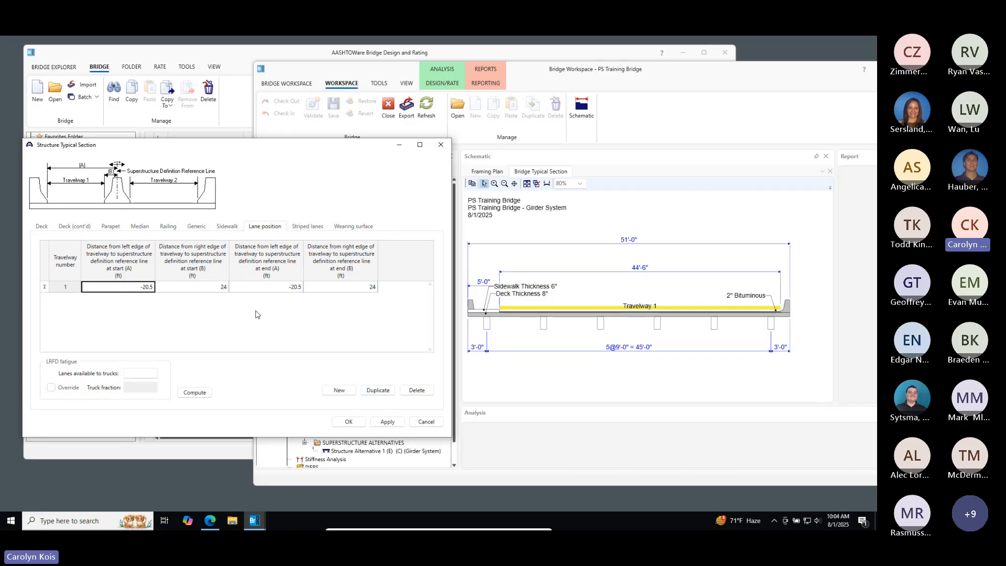
{"action": "type", "text": "-24"}
{"action": "left_click", "coordinate": [294, 291]}
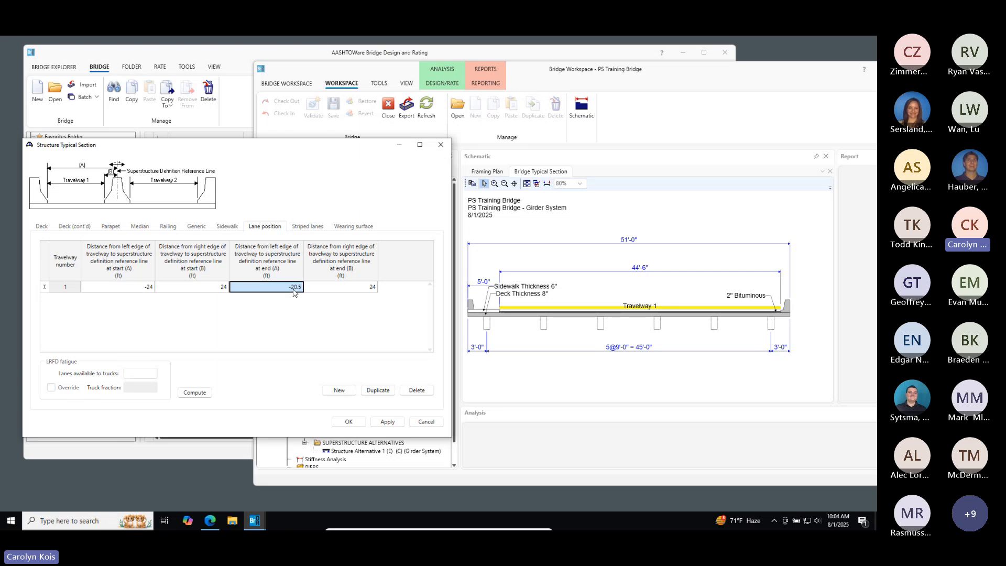
{"action": "type", "text": "-24"}
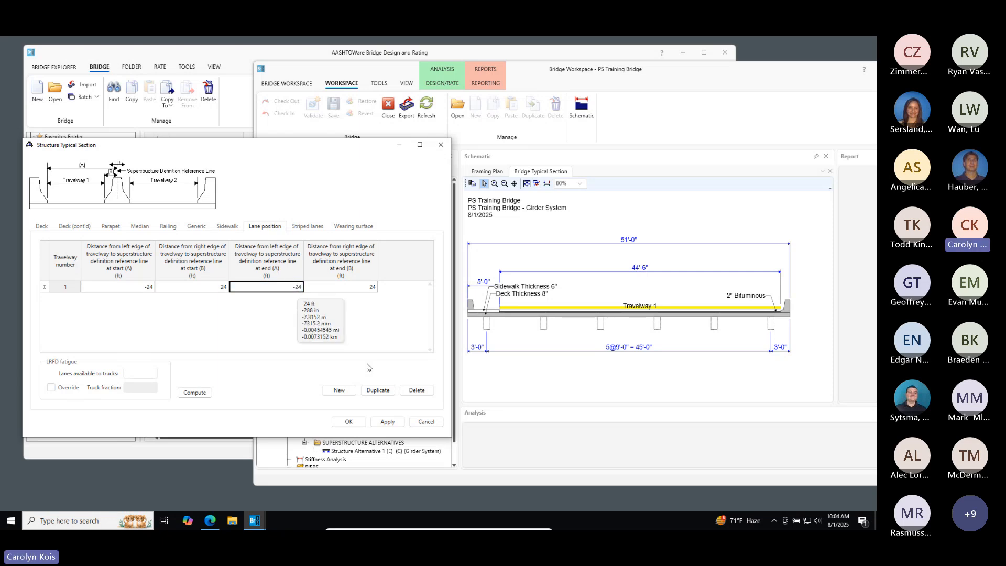
{"action": "left_click", "coordinate": [386, 421]}
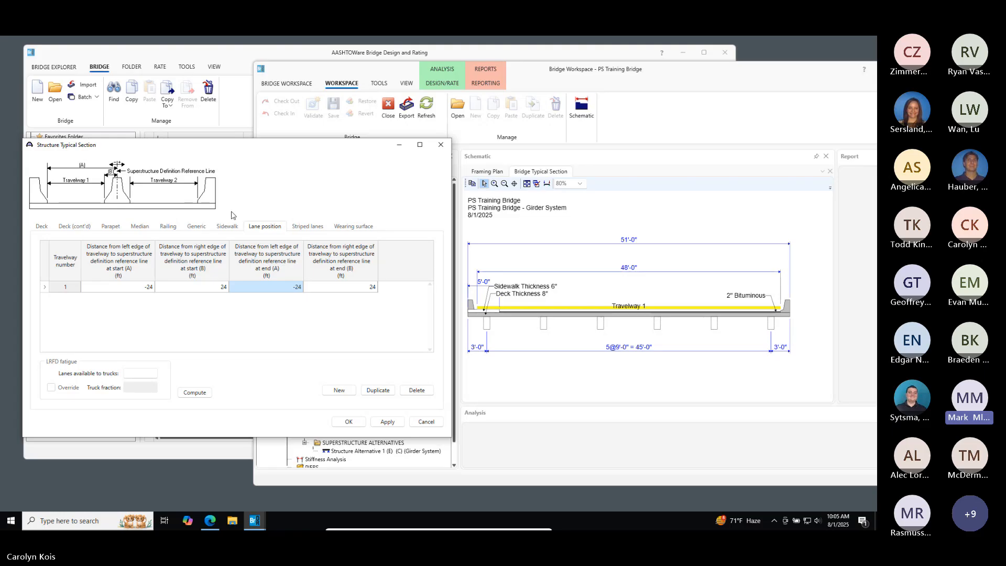
Delete the sidewalk from the typical section, apply the change and close the typical section
{"action": "left_click", "coordinate": [222, 227]}
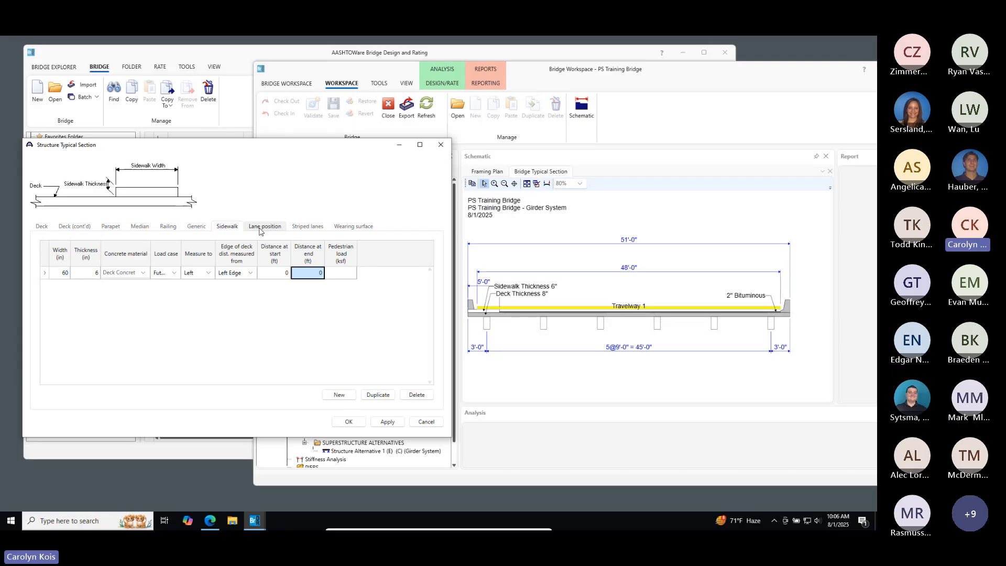
{"action": "left_click", "coordinate": [263, 343]}
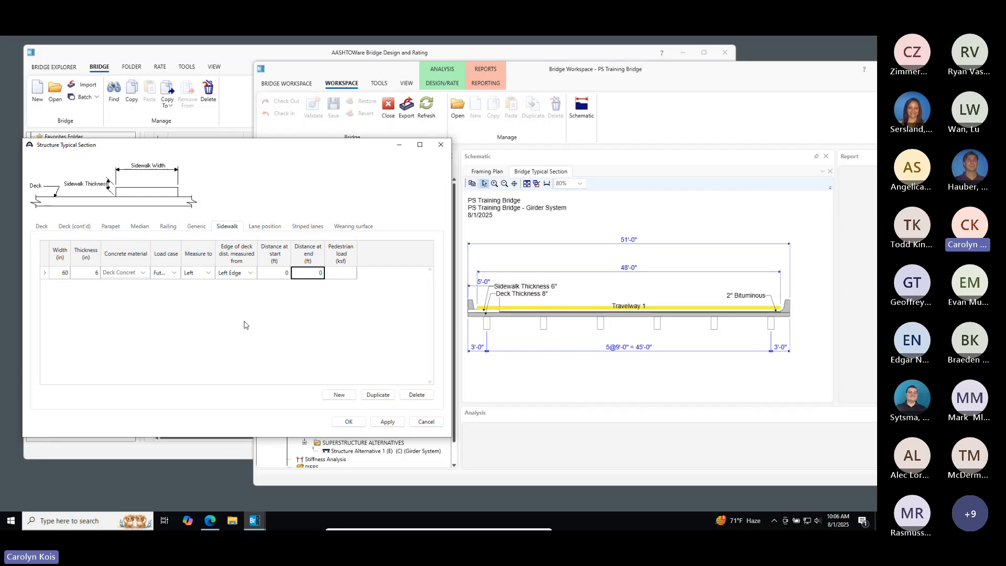
{"action": "left_click", "coordinate": [415, 397]}
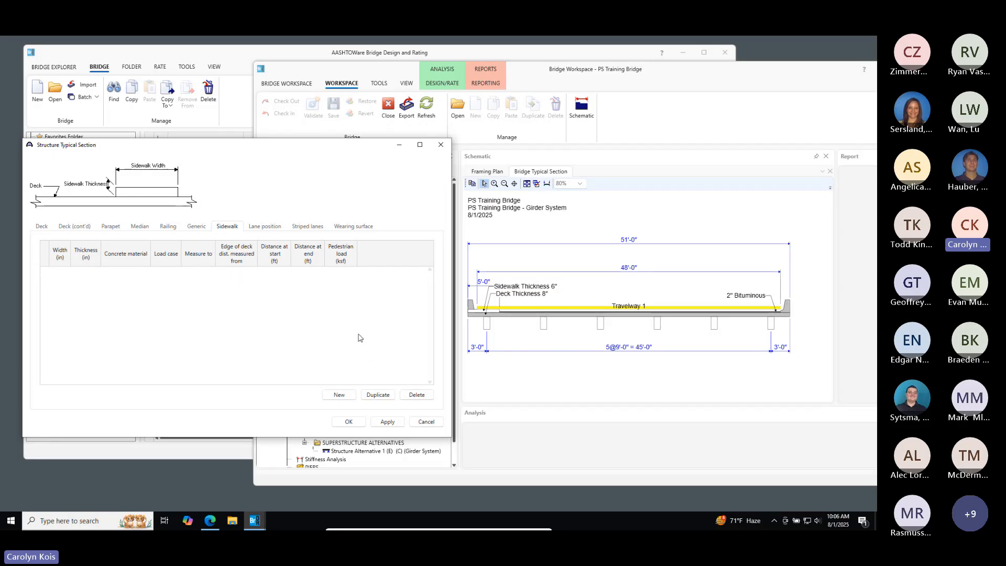
{"action": "left_click", "coordinate": [388, 422]}
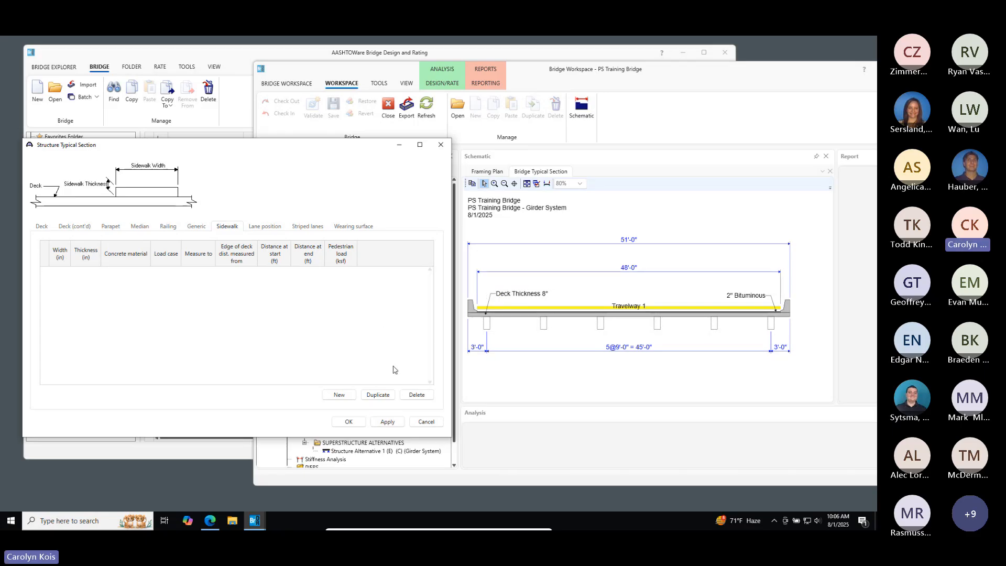
{"action": "left_click", "coordinate": [346, 422]}
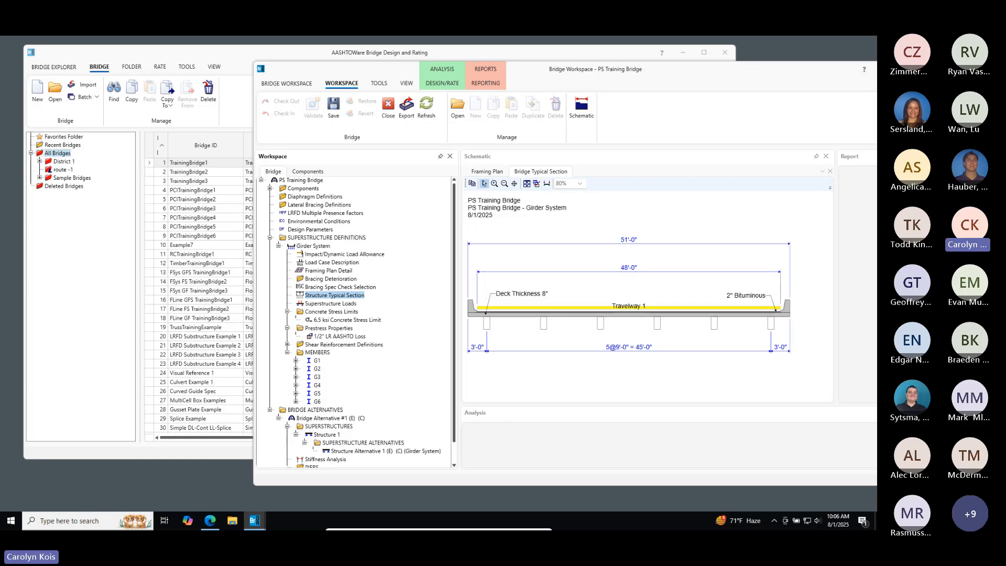
Start a vertical shear reinforcement definition named #4 Shear Reinf
{"action": "left_click", "coordinate": [288, 345]}
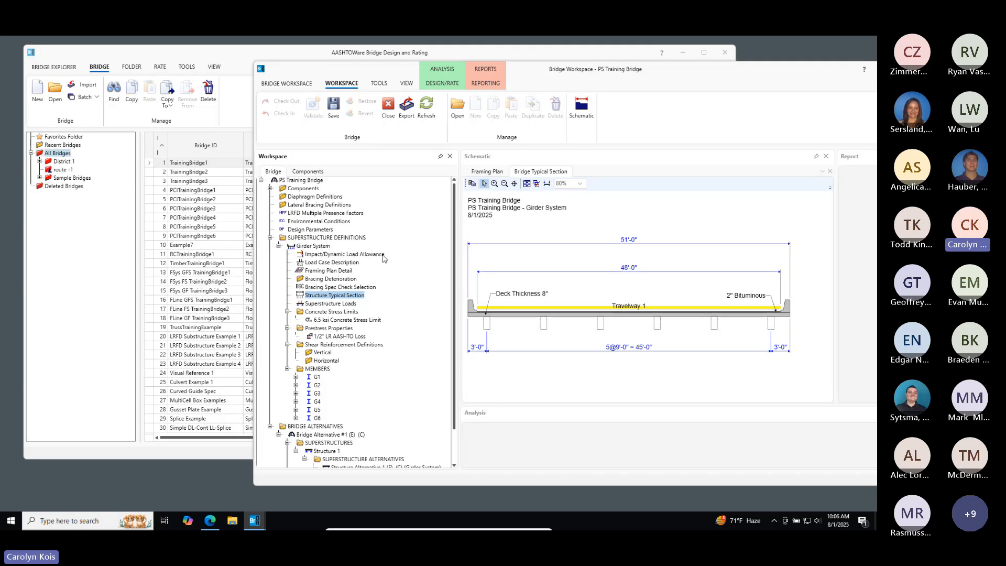
{"action": "double_click", "coordinate": [325, 353]}
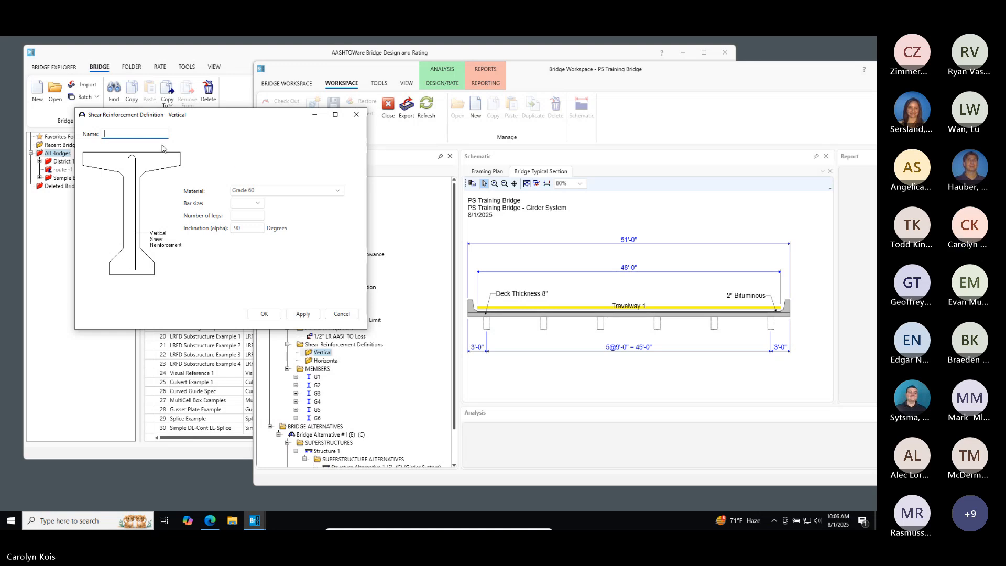
{"action": "type", "text": "#4"}
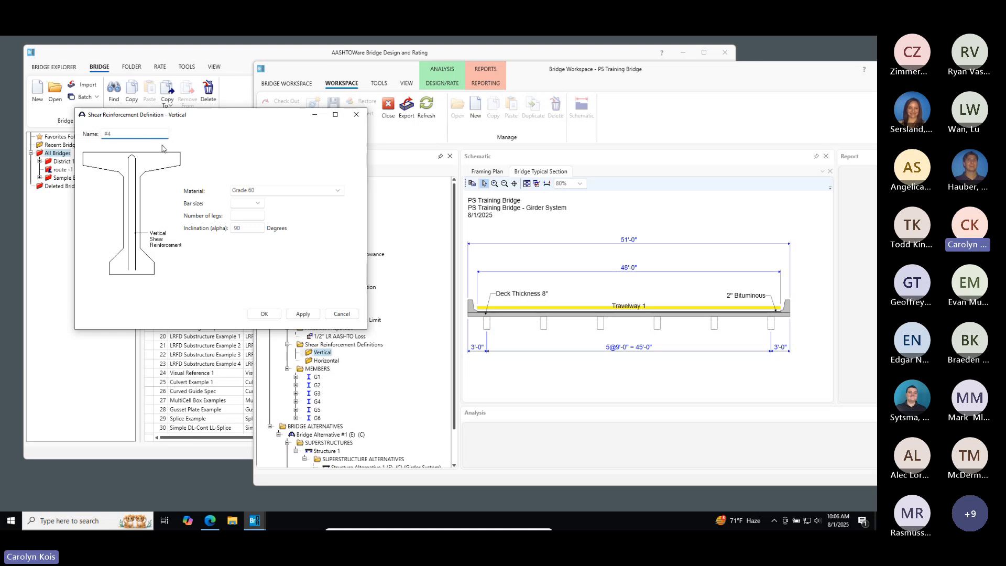
{"action": "type", "text": " Shear "}
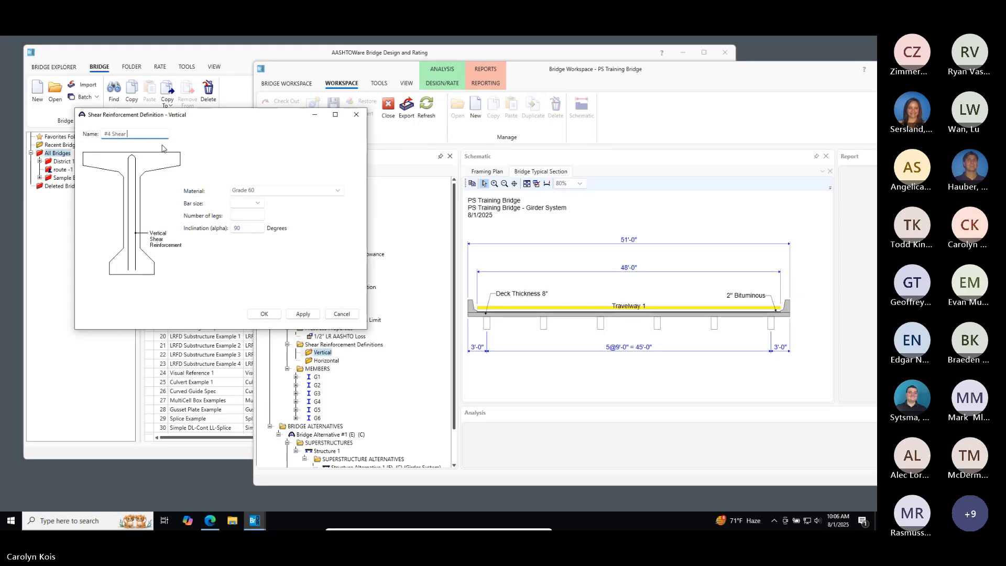
{"action": "type", "text": "Reinf"}
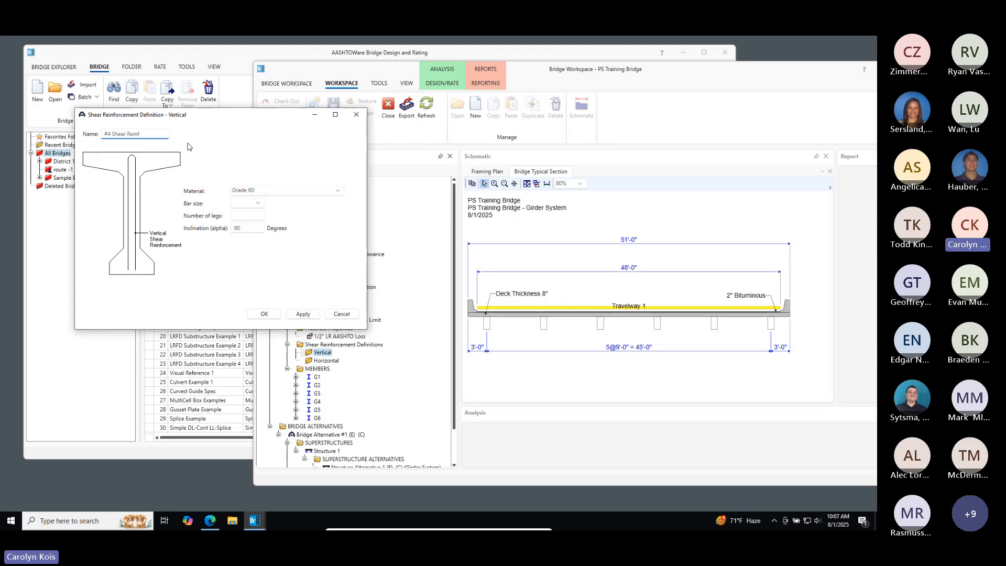
Compare the materials offered for the shear reinforcement with the reinforcing steel in the bridge's components
{"action": "left_click", "coordinate": [282, 190]}
{"action": "left_click", "coordinate": [282, 190]}
{"action": "left_click_drag", "start_coordinate": [260, 116], "coordinate": [641, 148]}
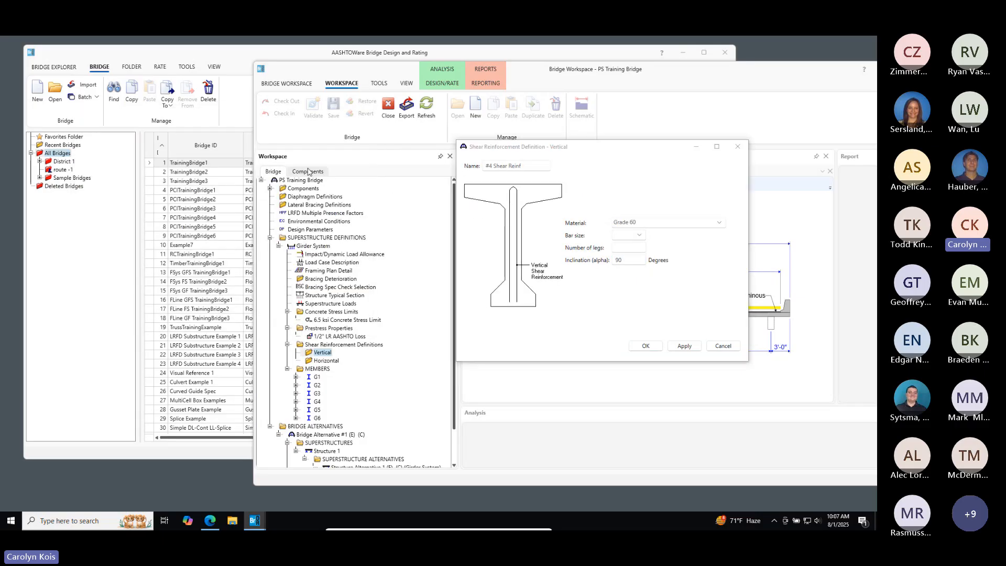
{"action": "left_click", "coordinate": [309, 172]}
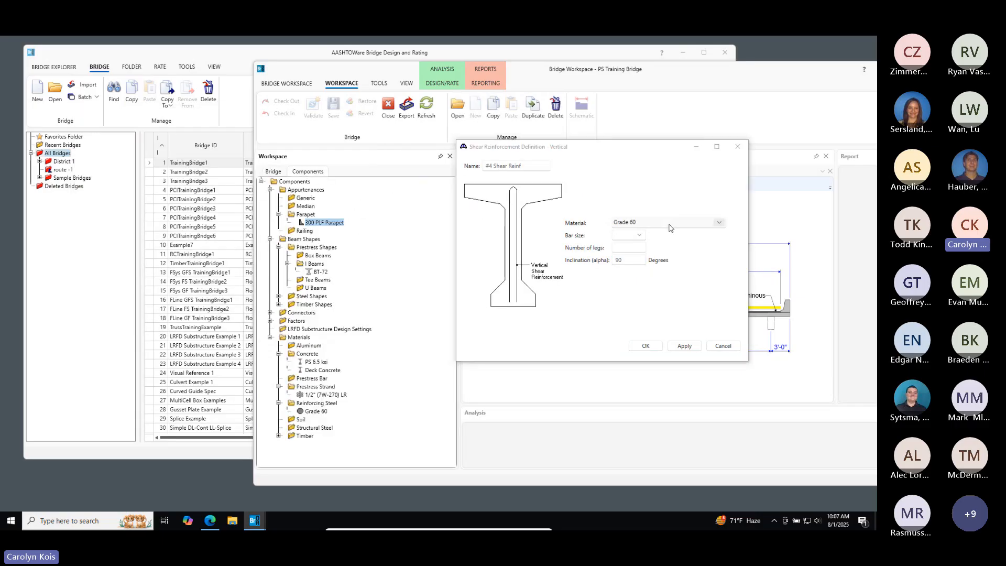
{"action": "left_click", "coordinate": [718, 222]}
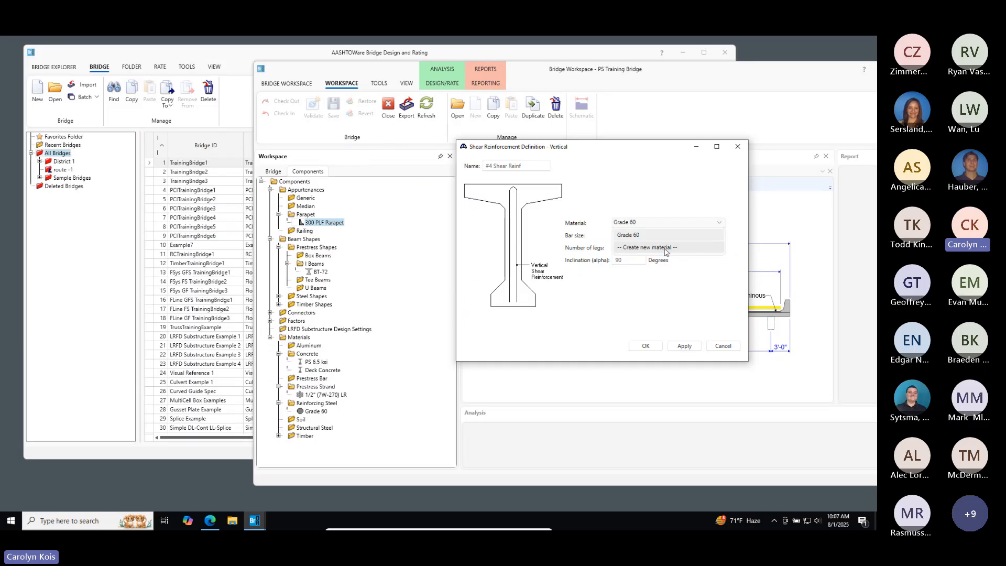
{"action": "left_click", "coordinate": [395, 272]}
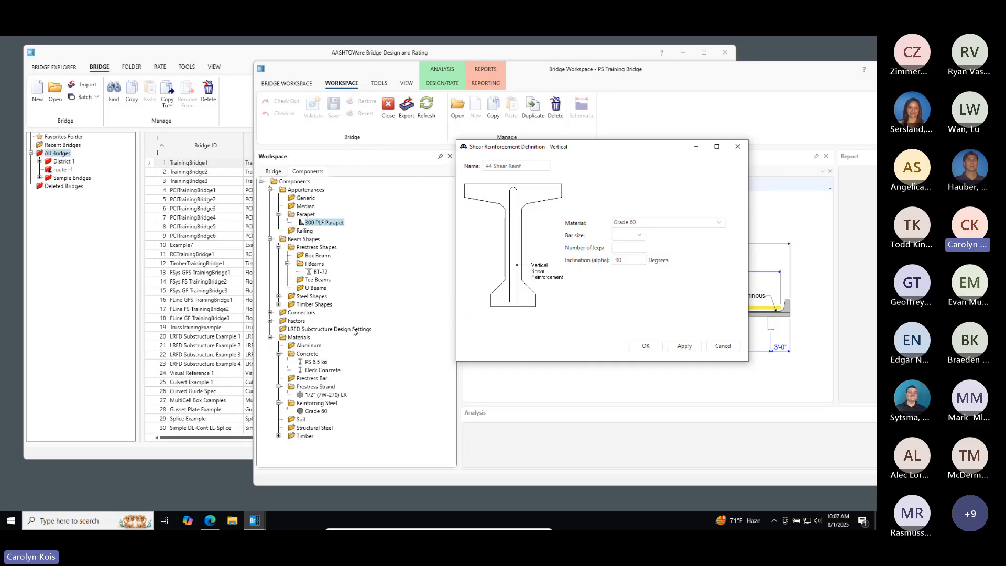
{"action": "left_click", "coordinate": [317, 411]}
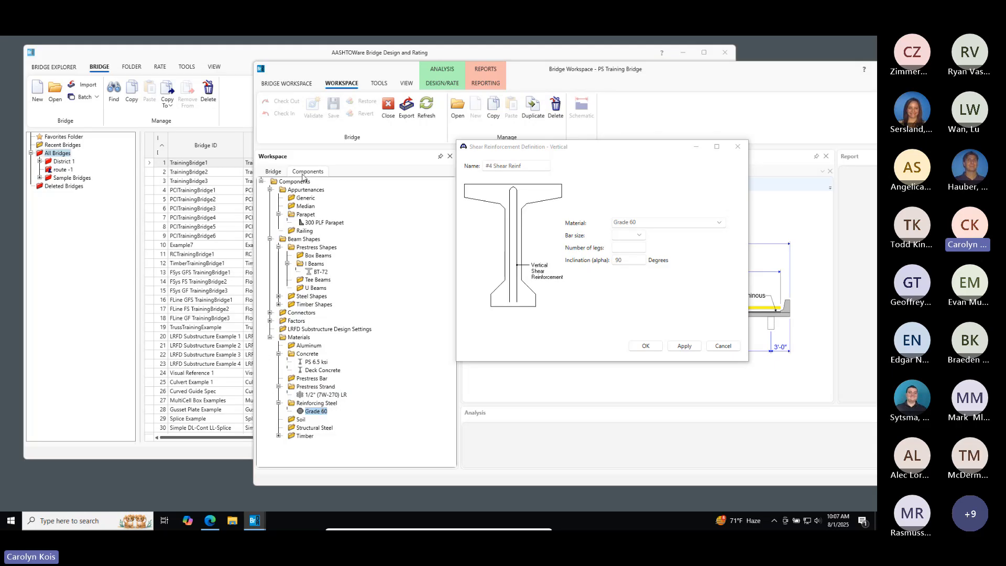
Complete the #4 Shear Reinf definition with Grade 60 material, bar size 4 and the number of legs, and save it
{"action": "left_click", "coordinate": [686, 223]}
{"action": "left_click", "coordinate": [688, 211]}
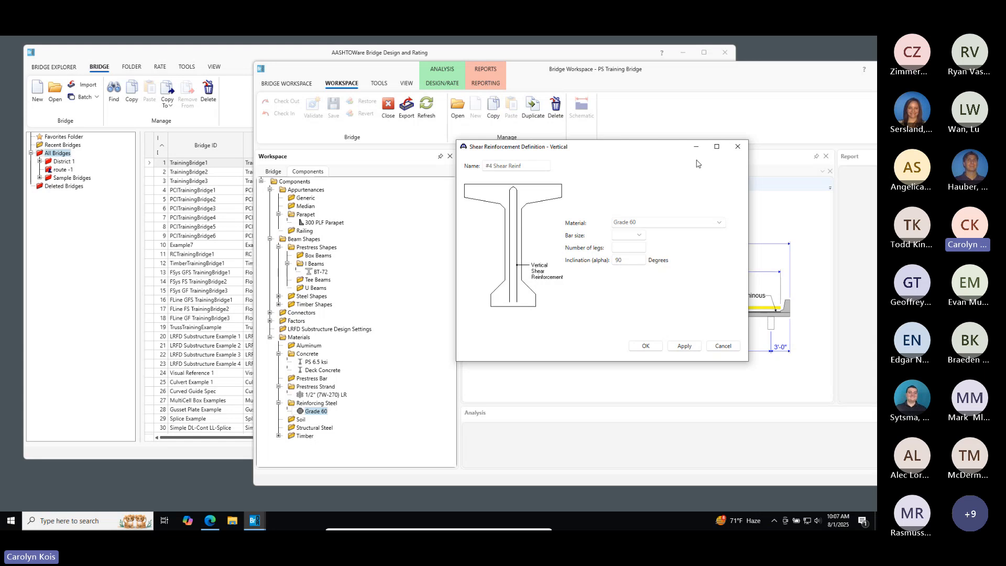
{"action": "left_click", "coordinate": [639, 235]}
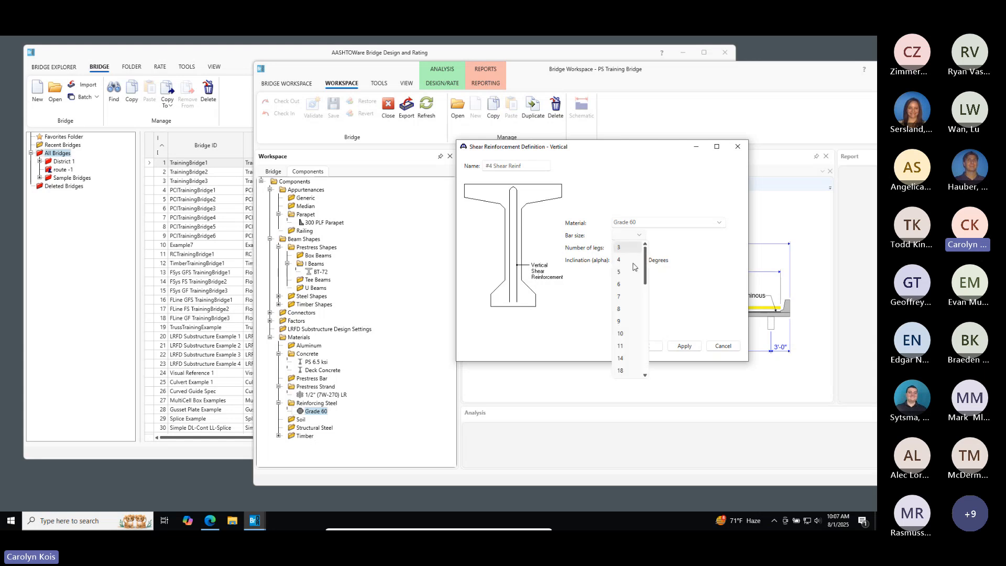
{"action": "left_click", "coordinate": [626, 260]}
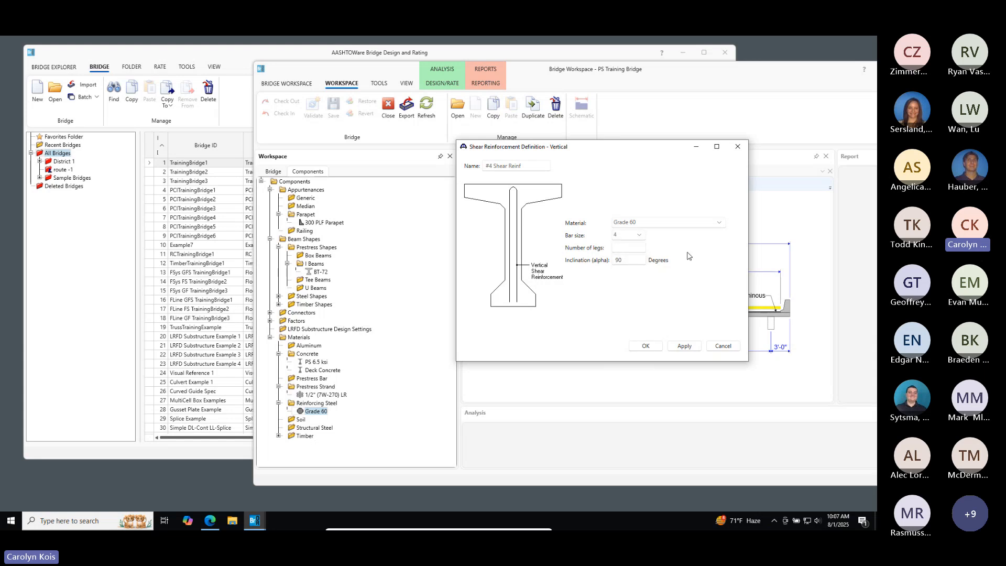
{"action": "left_click", "coordinate": [631, 248]}
{"action": "left_click", "coordinate": [646, 346]}
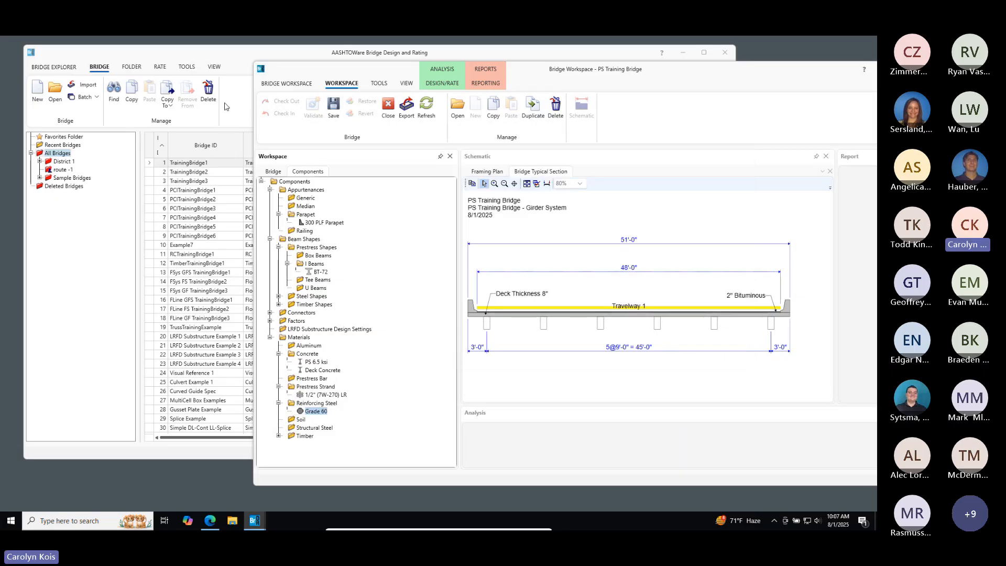
Open the bridge tree in its own maximized window, and minimize that window
{"action": "left_click", "coordinate": [273, 173]}
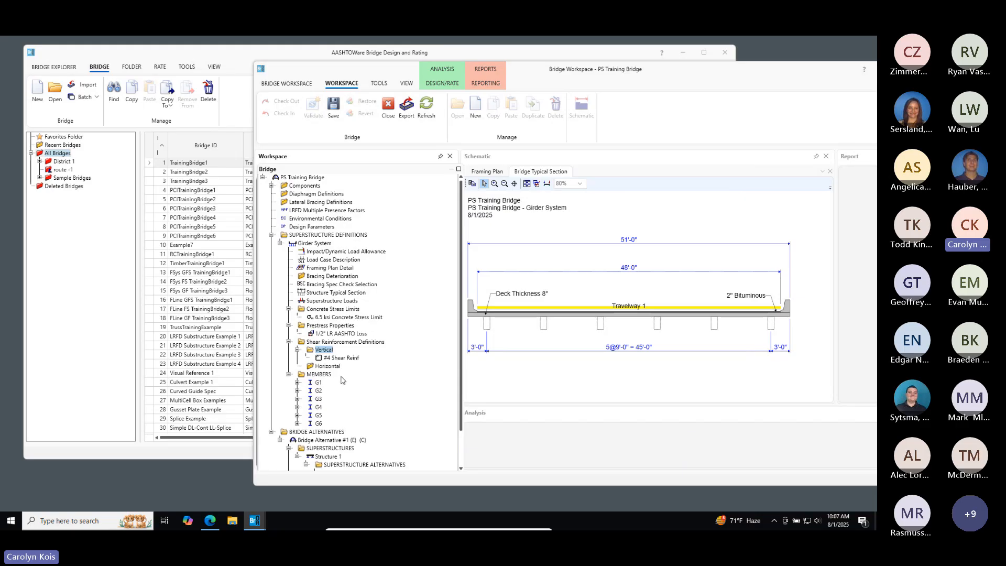
{"action": "left_click", "coordinate": [459, 169]}
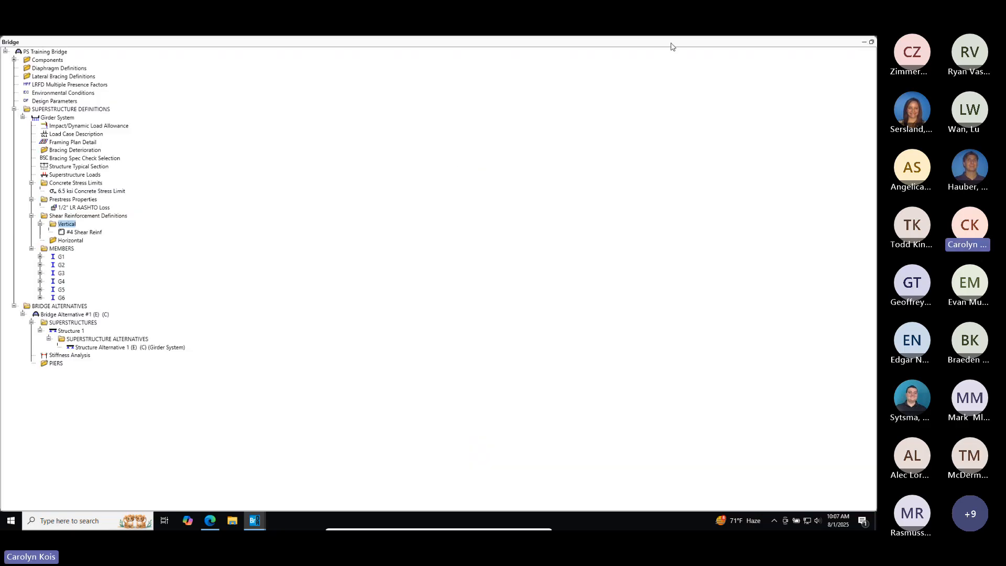
{"action": "left_click", "coordinate": [866, 45]}
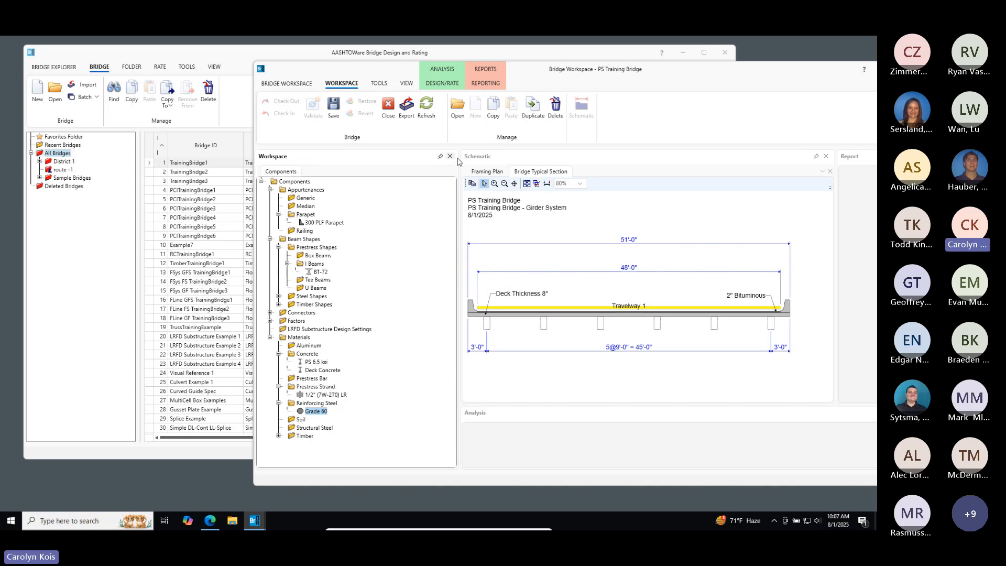
Restore the default workspace layout and undock the components tree within the Workspace panel
{"action": "left_click", "coordinate": [407, 84]}
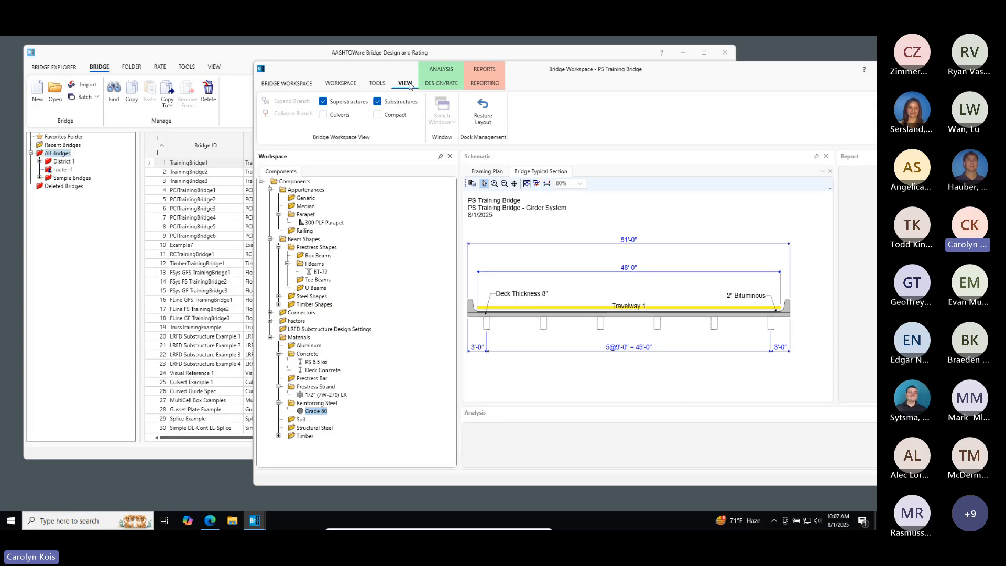
{"action": "left_click", "coordinate": [483, 109]}
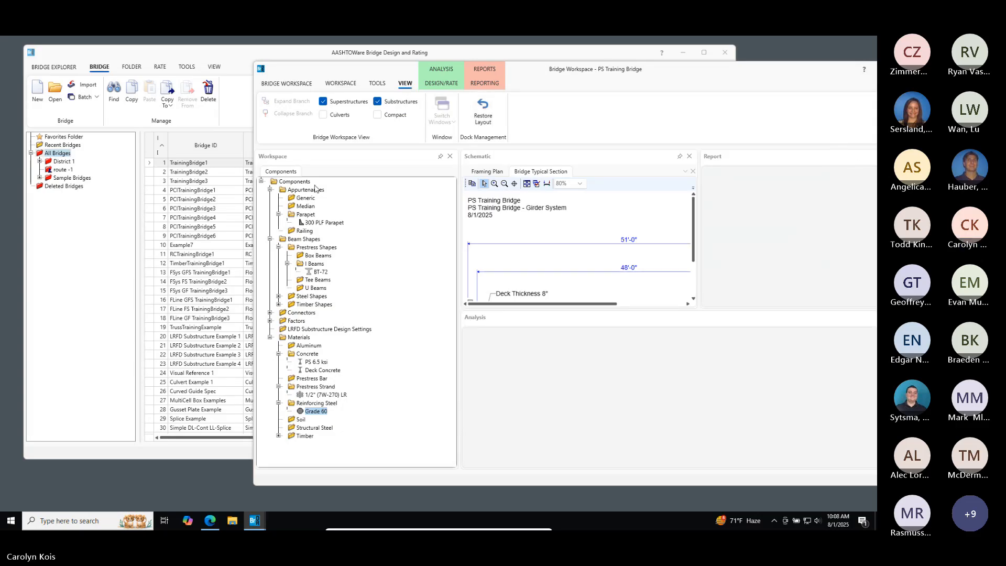
{"action": "left_click", "coordinate": [279, 175]}
{"action": "left_click_drag", "start_coordinate": [290, 171], "coordinate": [296, 184]}
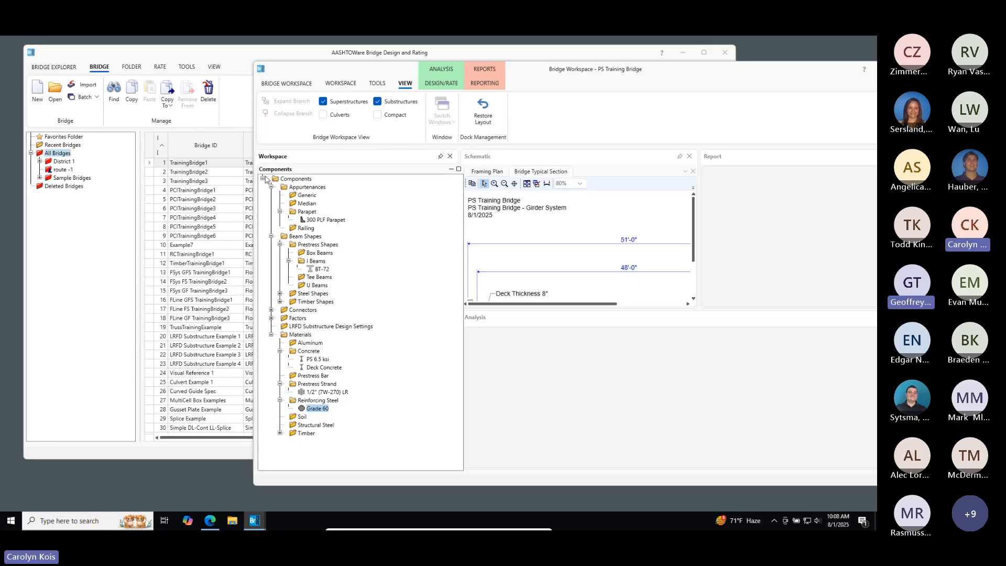
Close the Workspace panel and restore the default layout again to try to recover the bridge tree
{"action": "left_click", "coordinate": [342, 83]}
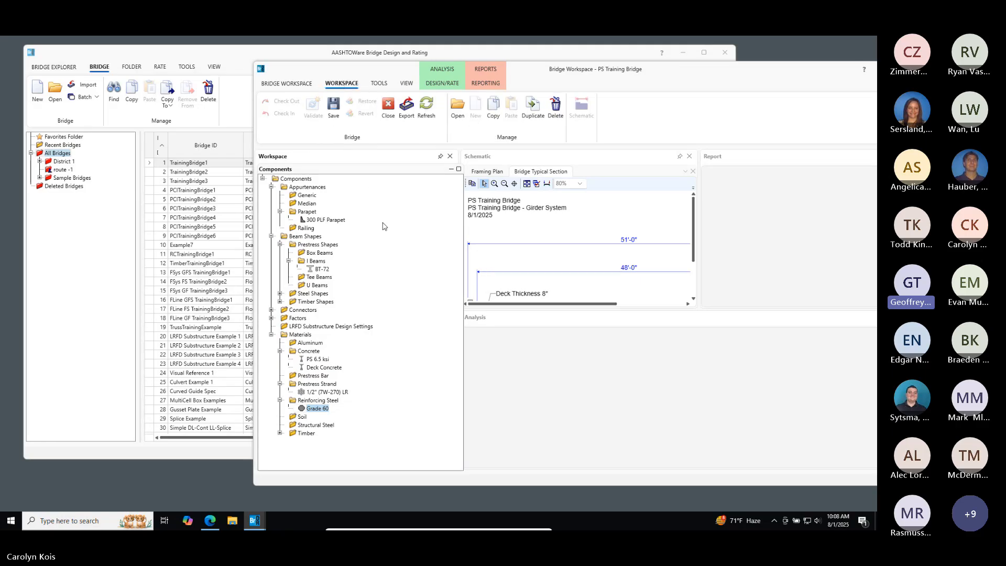
{"action": "left_click", "coordinate": [450, 156]}
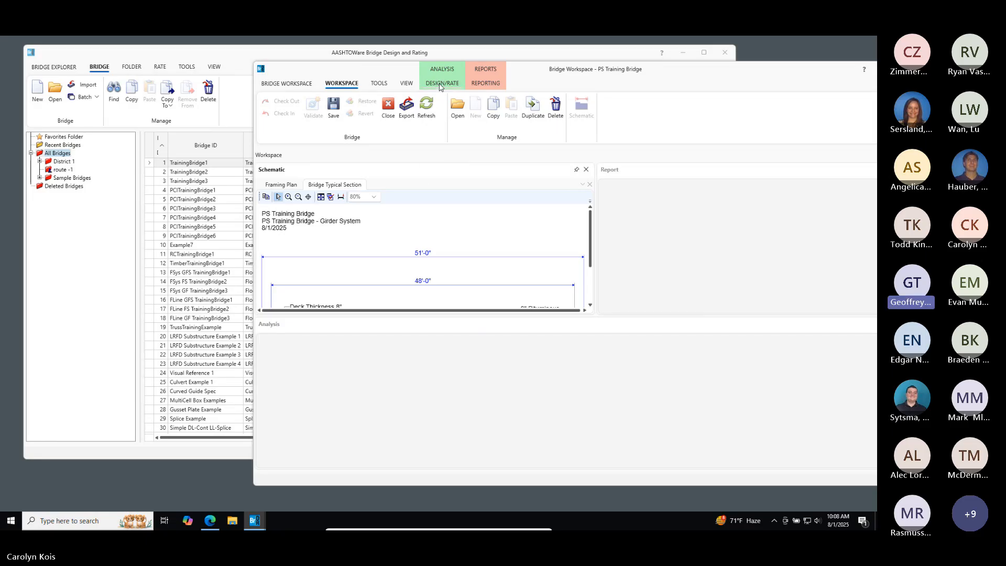
{"action": "left_click", "coordinate": [406, 84]}
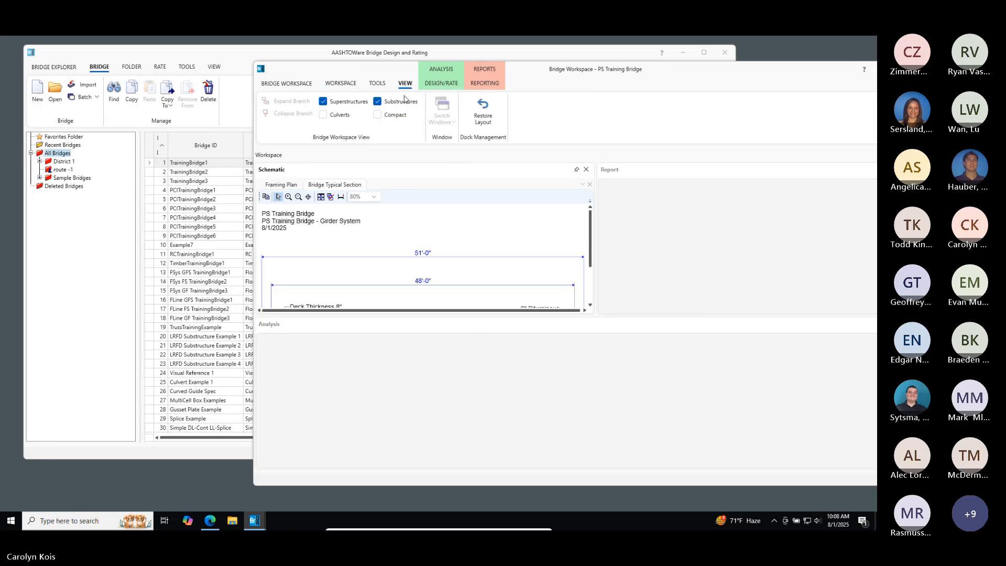
{"action": "left_click", "coordinate": [483, 109]}
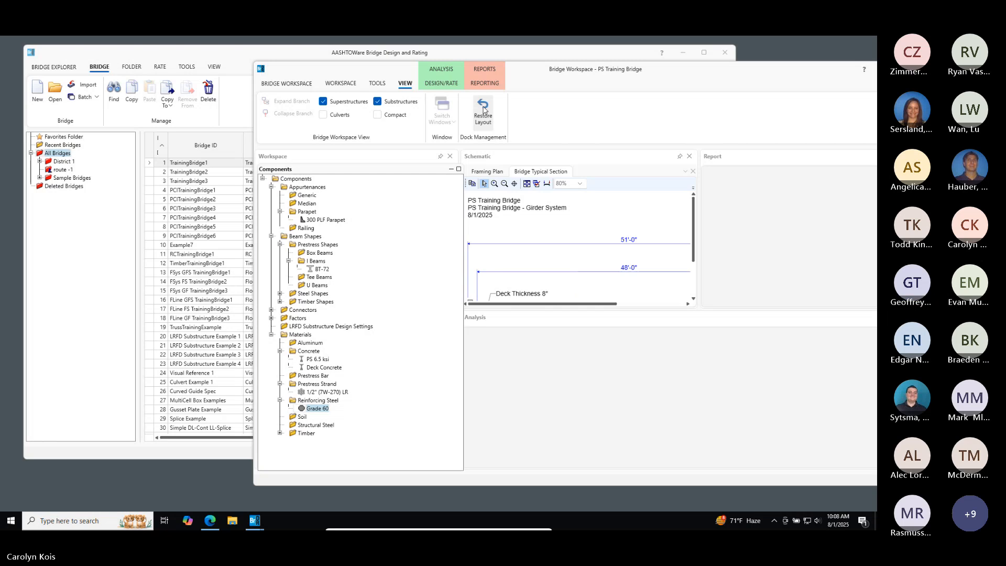
Maximize and minimize the components tree window, and find the separate Bridge window among the open windows
{"action": "left_click", "coordinate": [459, 169]}
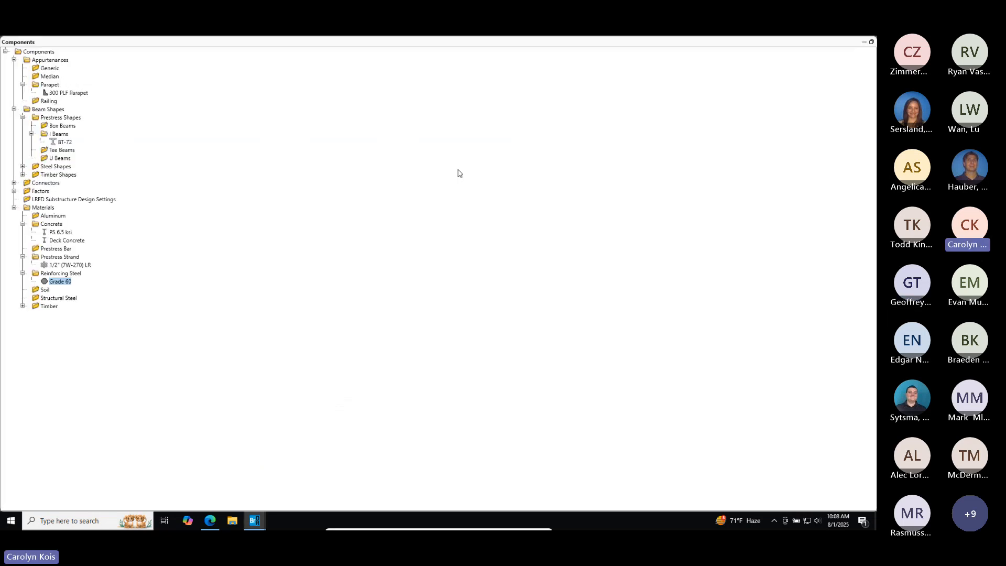
{"action": "left_click", "coordinate": [867, 42]}
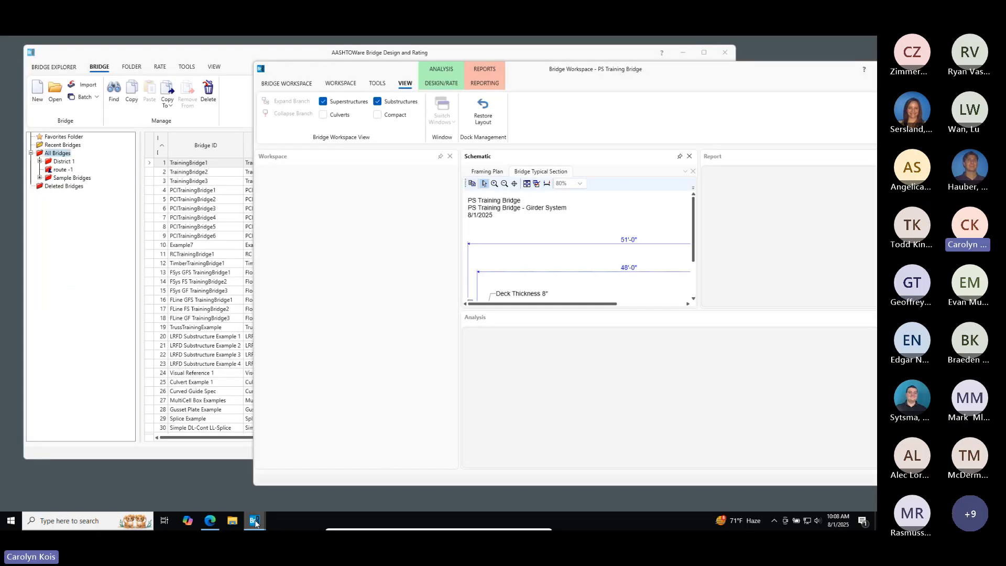
{"action": "mouse_move", "coordinate": [255, 523]}
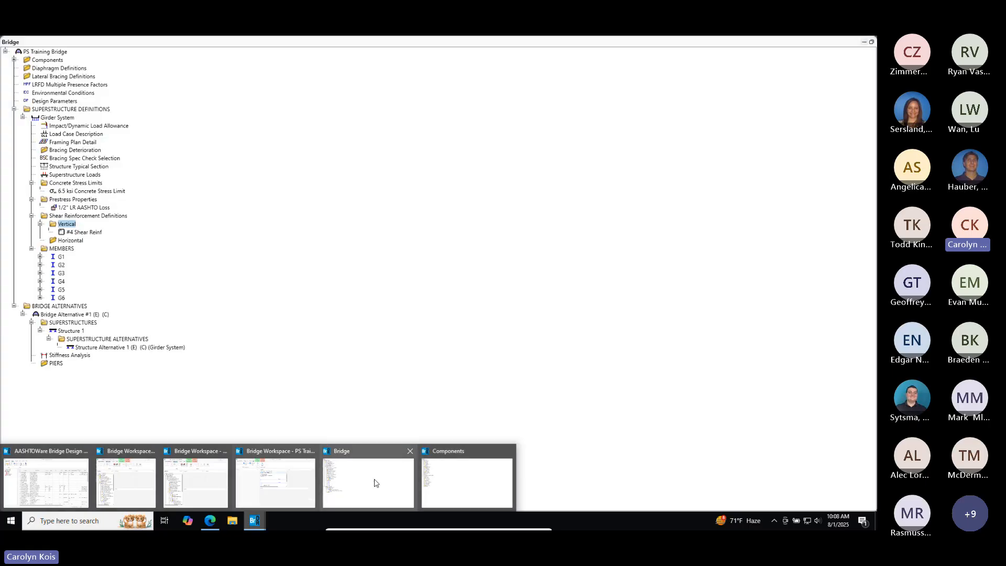
Restore the maximized Bridge and Components trees to their normal size within the workspace
{"action": "left_click", "coordinate": [375, 483]}
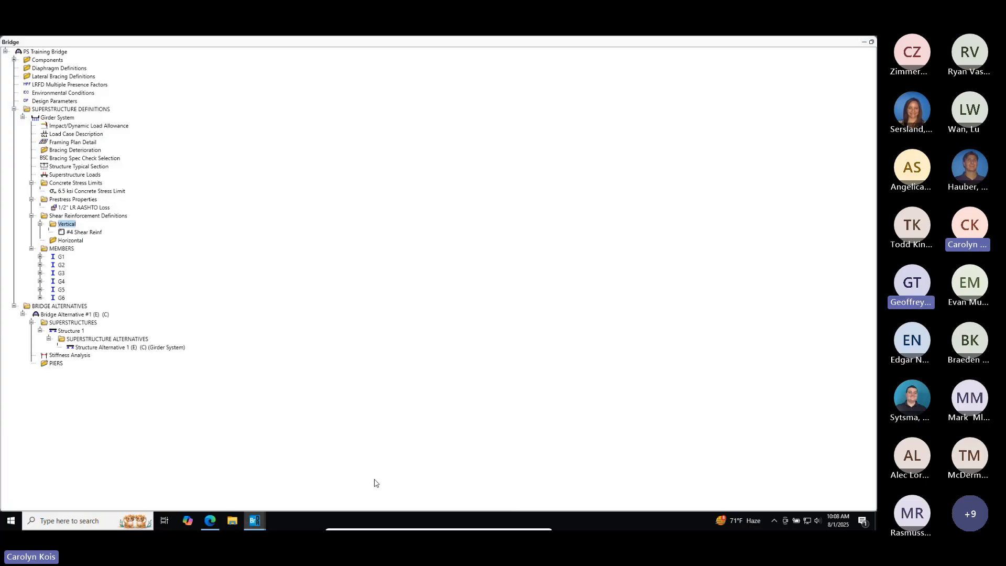
{"action": "left_click", "coordinate": [872, 43]}
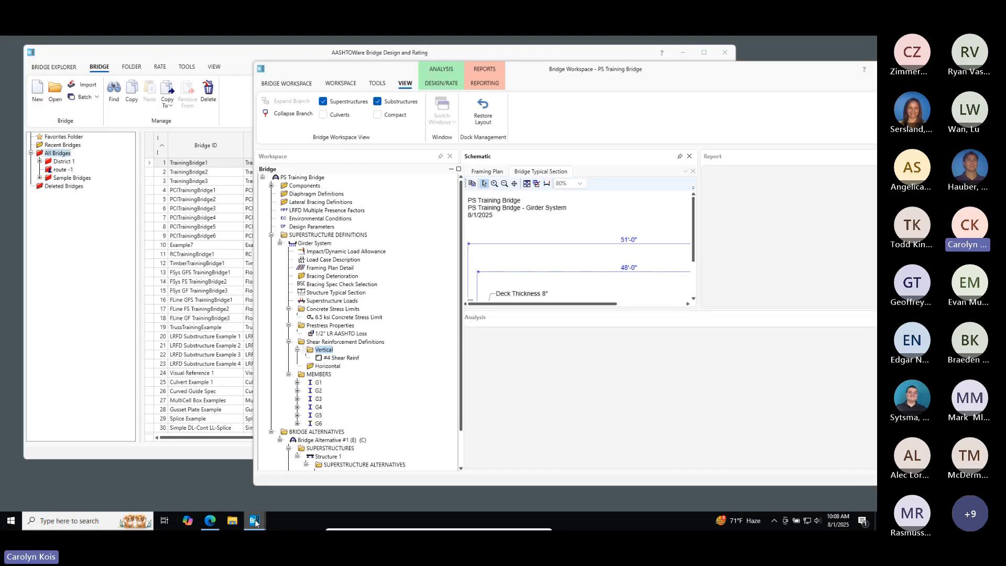
{"action": "mouse_move", "coordinate": [255, 521]}
{"action": "left_click", "coordinate": [415, 475]}
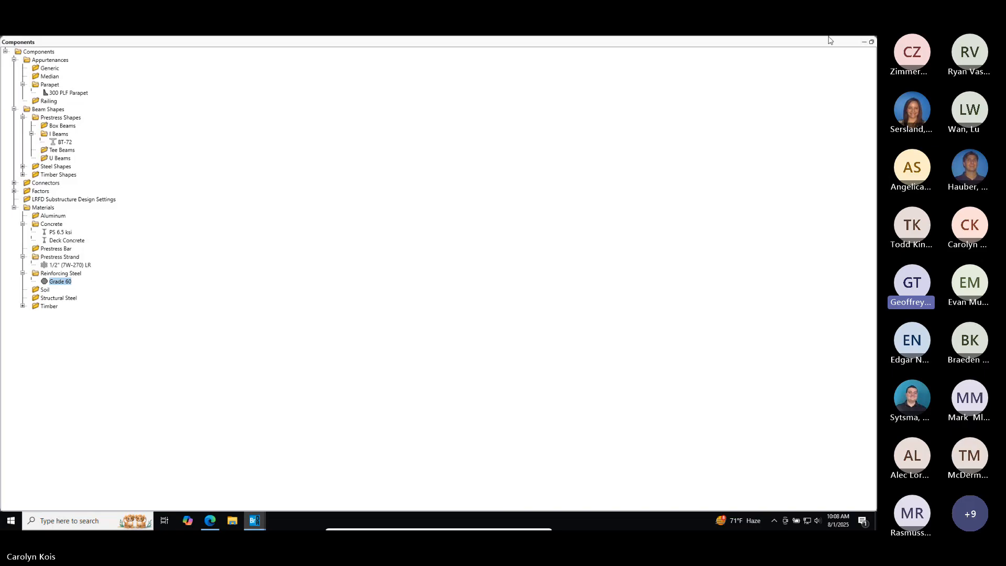
{"action": "left_click", "coordinate": [872, 42]}
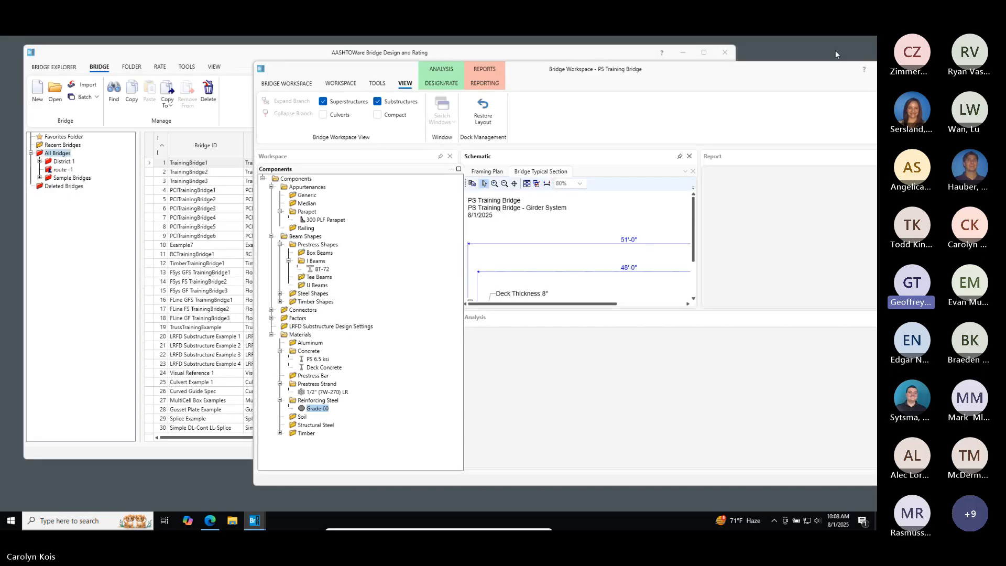
Dock the Bridge and Components trees as tabs in the Workspace pane and reposition the Bridge Workspace window fully on screen
{"action": "left_click_drag", "start_coordinate": [361, 171], "coordinate": [579, 175]}
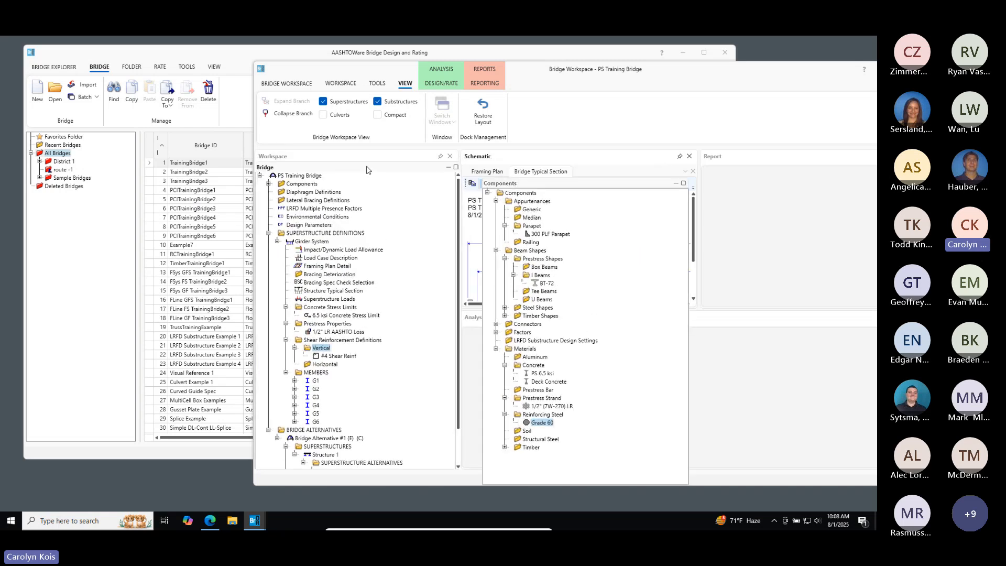
{"action": "left_click_drag", "start_coordinate": [367, 169], "coordinate": [356, 320]}
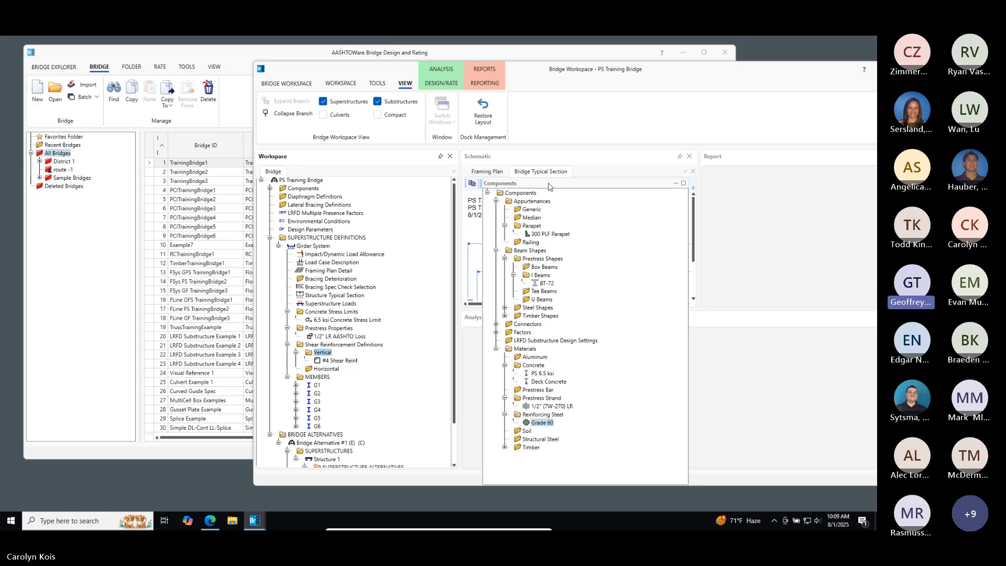
{"action": "left_click_drag", "start_coordinate": [535, 185], "coordinate": [355, 317]}
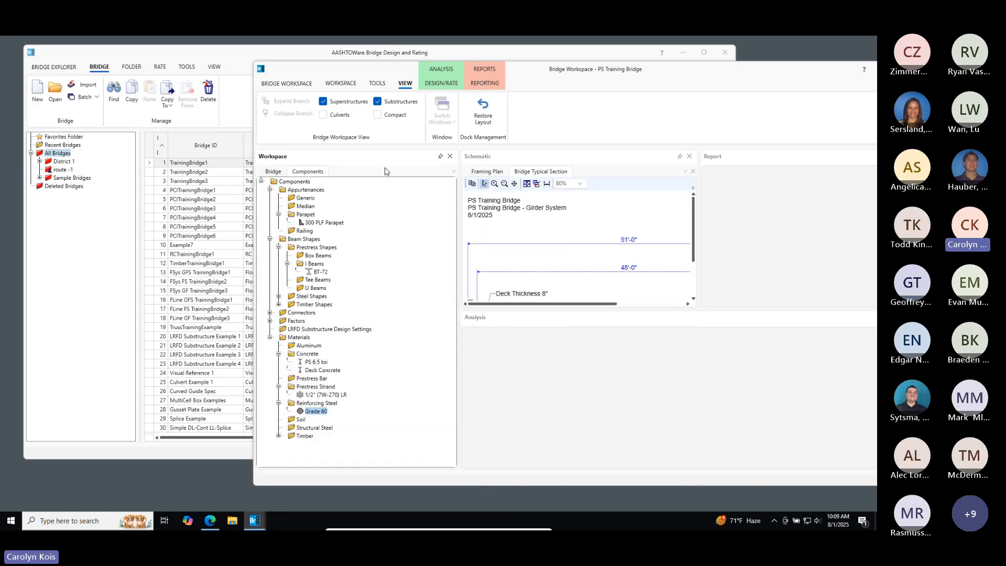
{"action": "left_click_drag", "start_coordinate": [386, 70], "coordinate": [288, 74]}
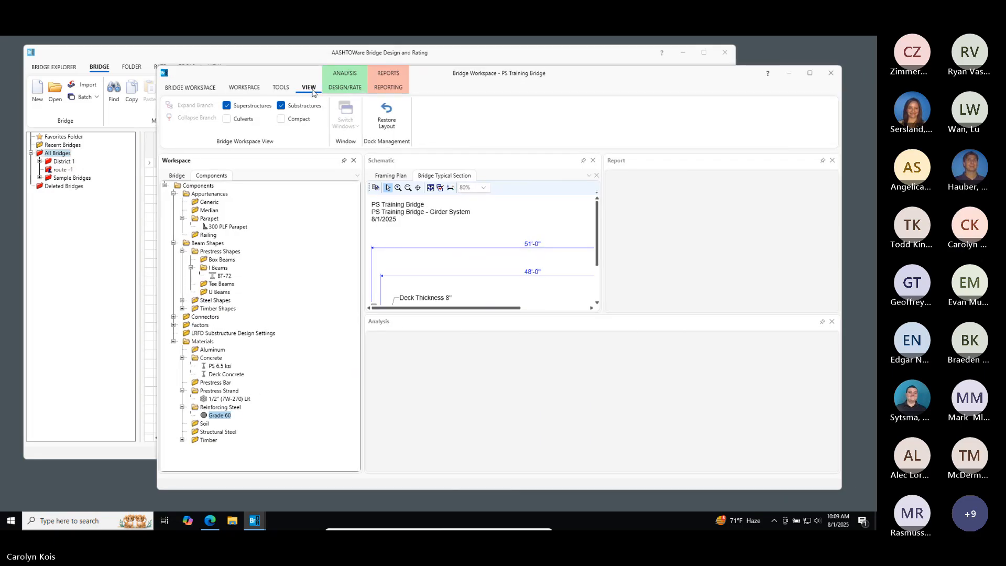
Enlarge the Schematic pane to show the whole bridge typical section, and look through the Bridge and Components trees
{"action": "left_click", "coordinate": [238, 88]}
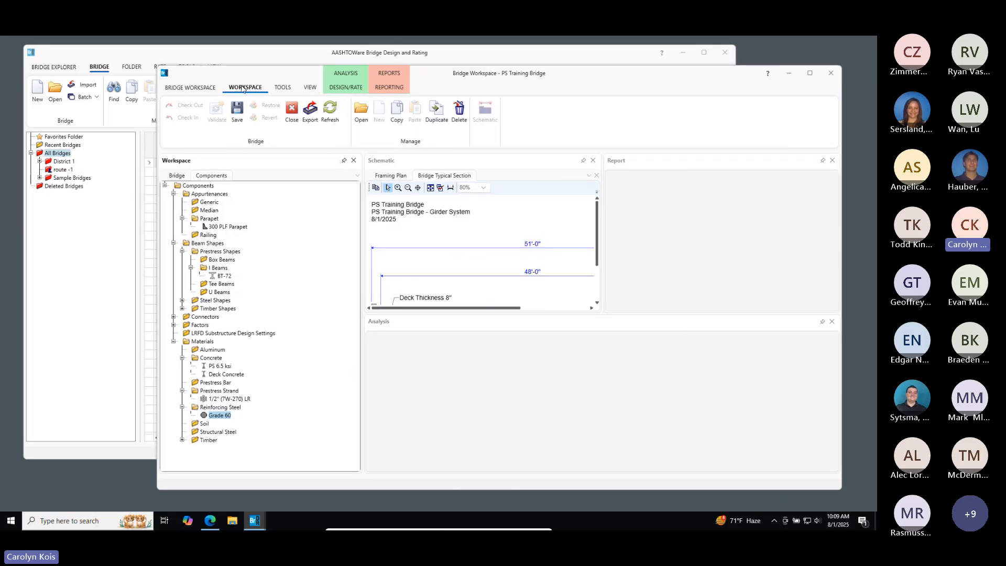
{"action": "left_click", "coordinate": [176, 176]}
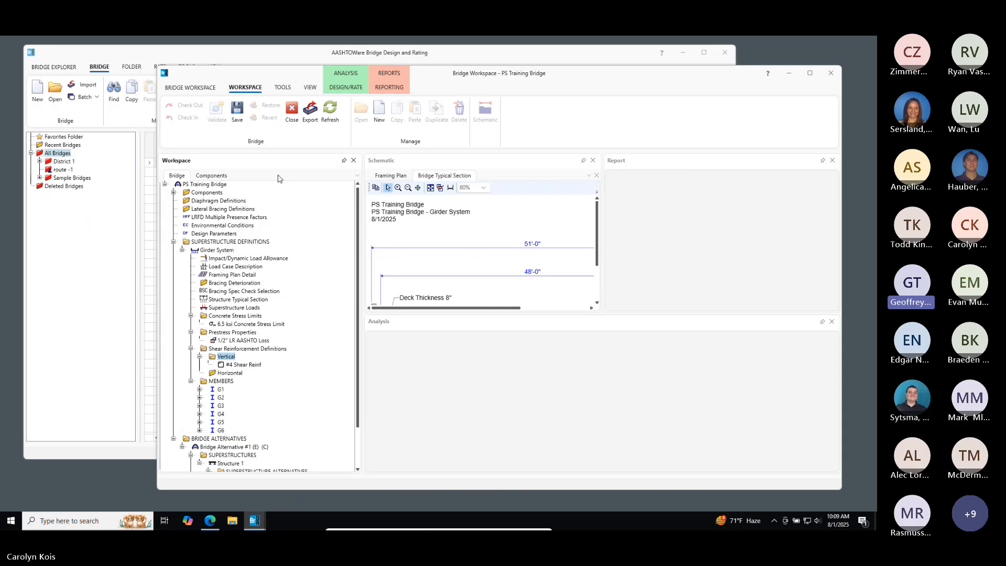
{"action": "scroll", "coordinate": [284, 207], "scroll_direction": "up", "scroll_amount": 1}
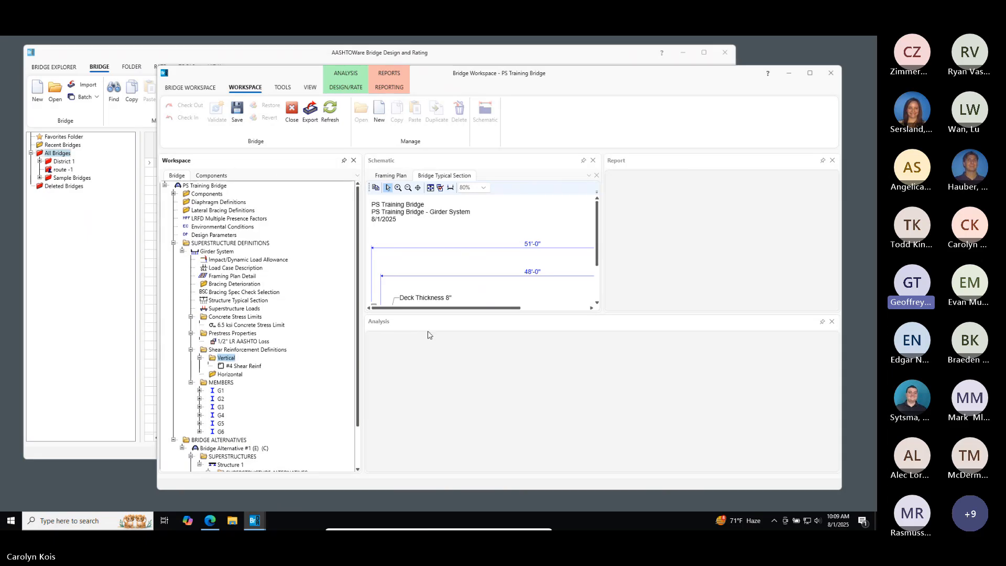
{"action": "left_click_drag", "start_coordinate": [466, 313], "coordinate": [475, 423]}
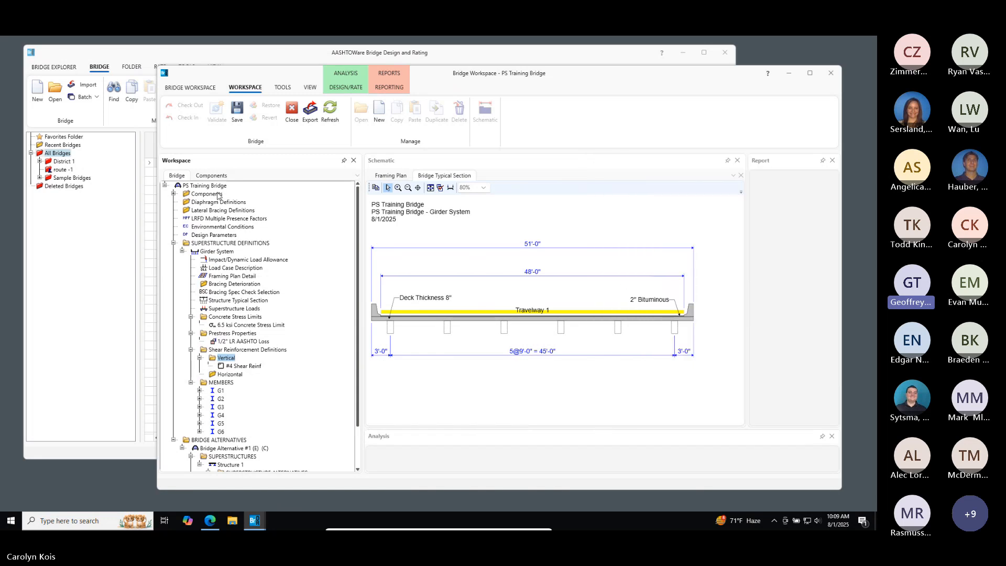
{"action": "left_click", "coordinate": [220, 177]}
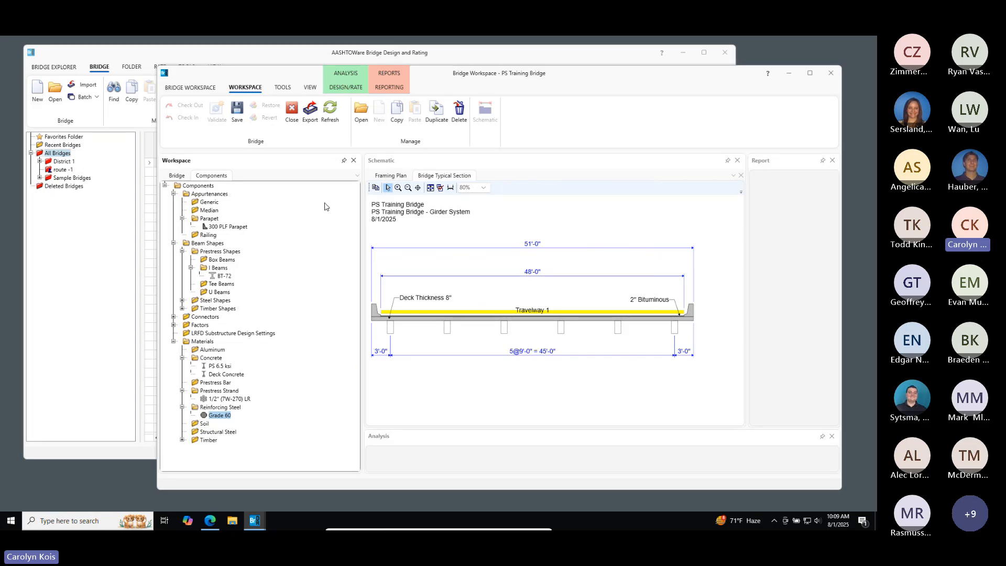
{"action": "left_click", "coordinate": [178, 176]}
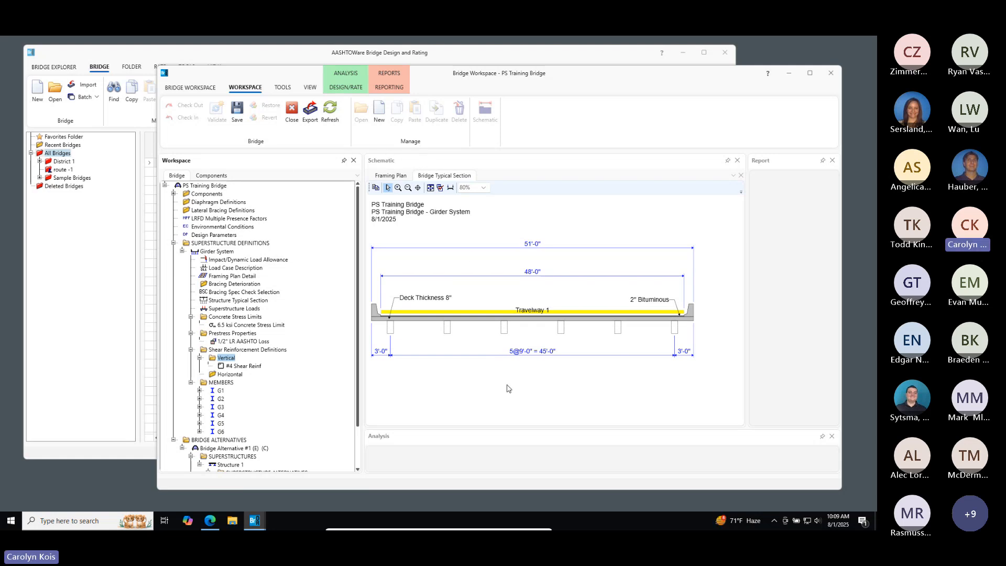
{"action": "mouse_move", "coordinate": [483, 429]}
{"action": "left_mouse_down"}
{"action": "mouse_move", "coordinate": [485, 347]}
{"action": "mouse_move", "coordinate": [489, 443]}
{"action": "mouse_move", "coordinate": [491, 425]}
{"action": "left_mouse_up"}
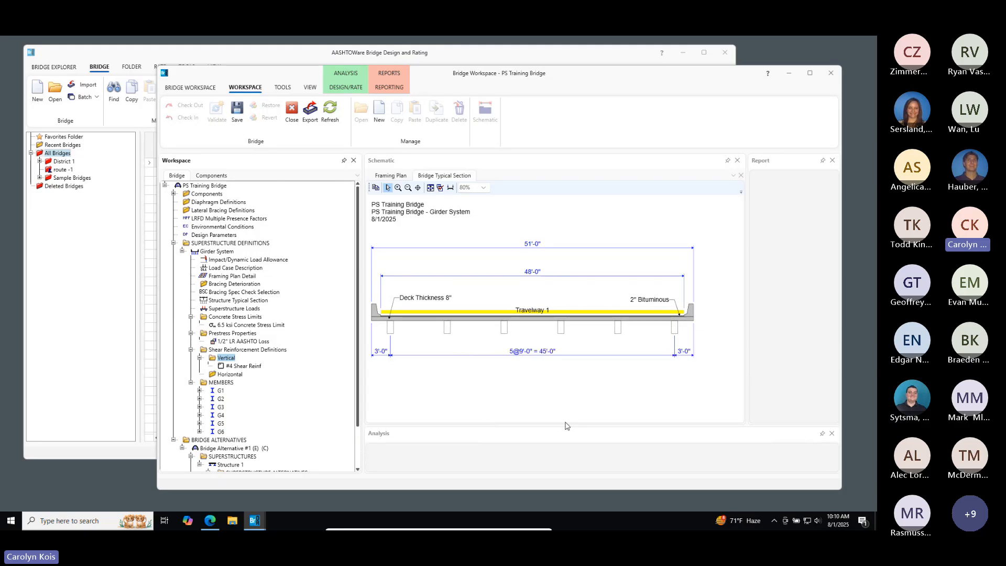
Undock the Schematic pane and tab it with the Report pane, and restore the default pane layout
{"action": "left_click_drag", "start_coordinate": [431, 162], "coordinate": [360, 138]}
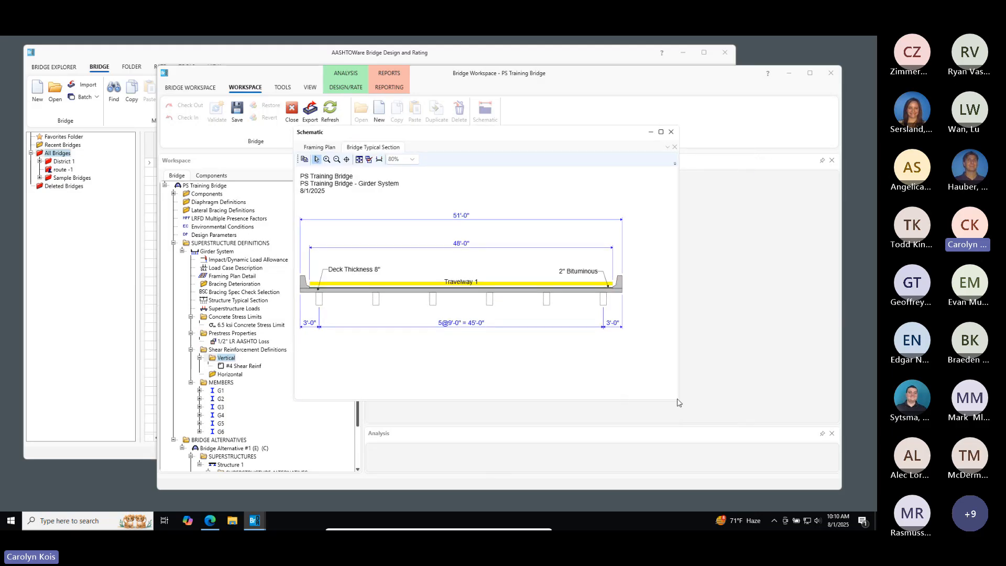
{"action": "left_click_drag", "start_coordinate": [557, 139], "coordinate": [607, 290]}
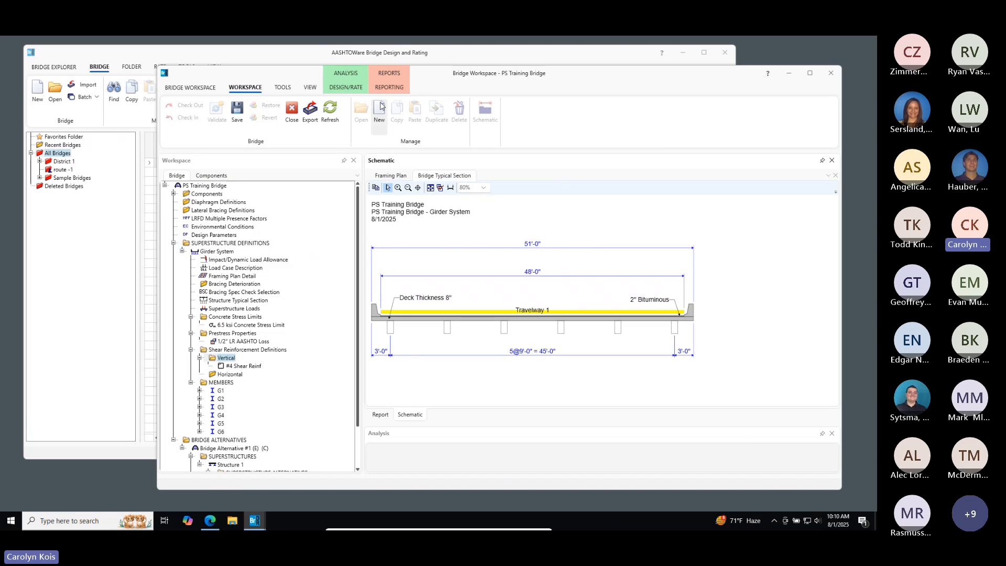
{"action": "left_click", "coordinate": [312, 88]}
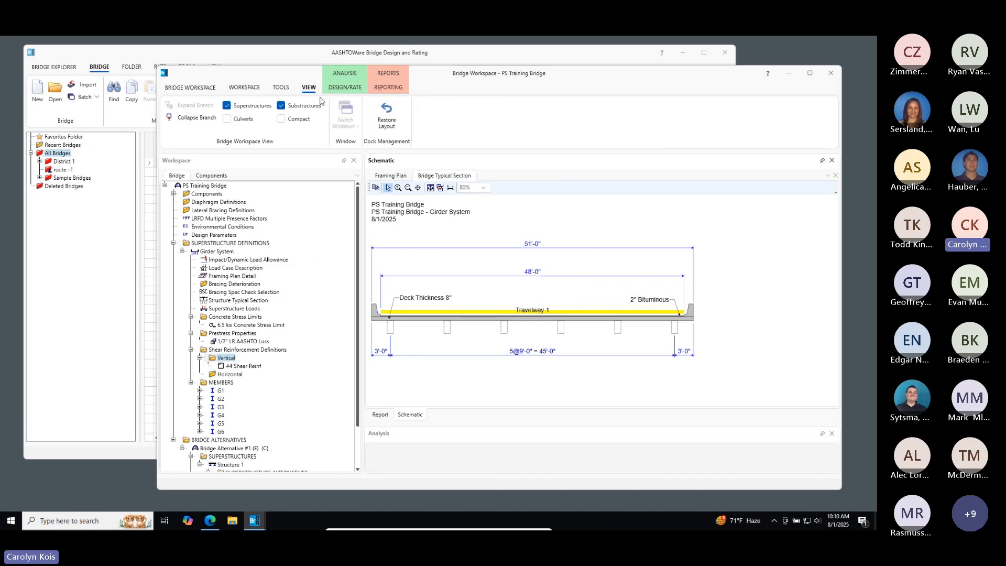
{"action": "left_click", "coordinate": [387, 113]}
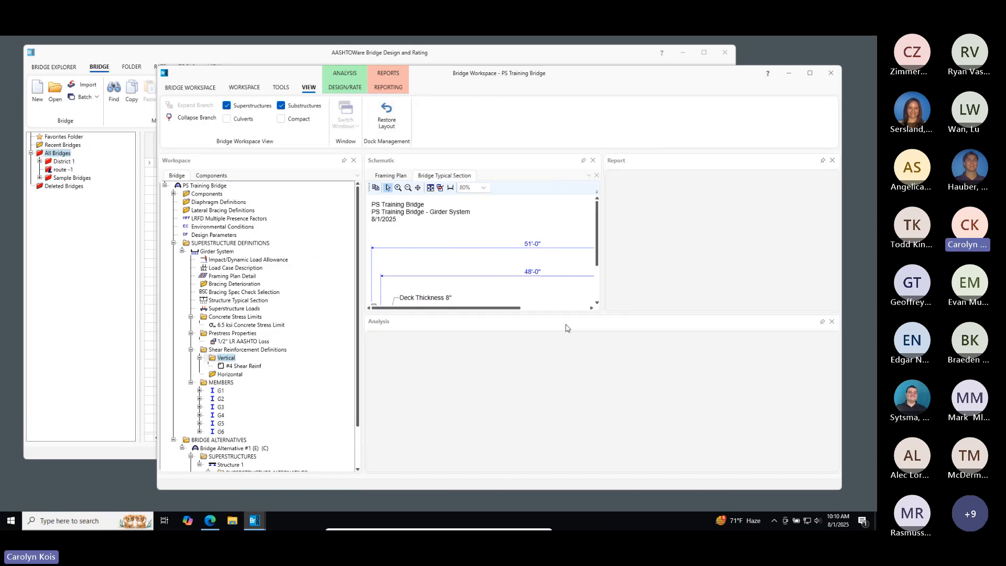
Enlarge the Schematic pane in height and width so the full bridge typical section fits, shrinking the Analysis and Report panes
{"action": "left_click", "coordinate": [545, 319]}
{"action": "left_click_drag", "start_coordinate": [540, 315], "coordinate": [533, 415]}
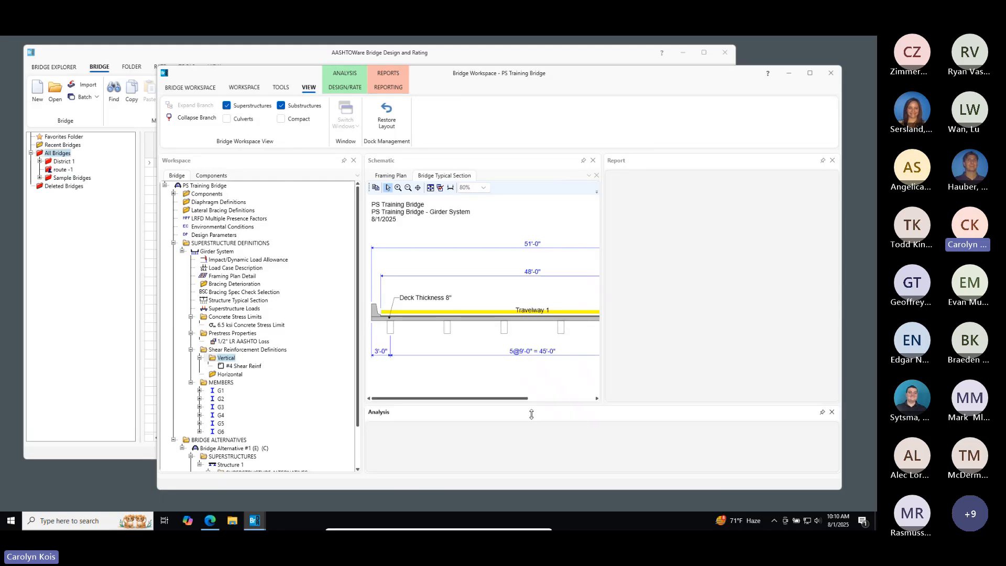
{"action": "left_click_drag", "start_coordinate": [605, 313], "coordinate": [737, 294]}
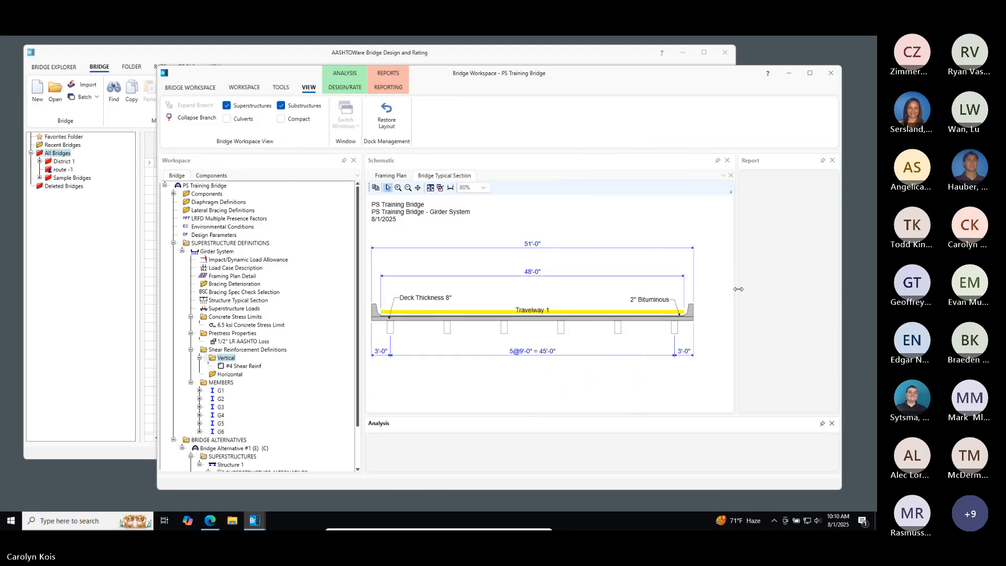
Expand girder G1 under MEMBERS in the Bridge tree
{"action": "left_click", "coordinate": [304, 373]}
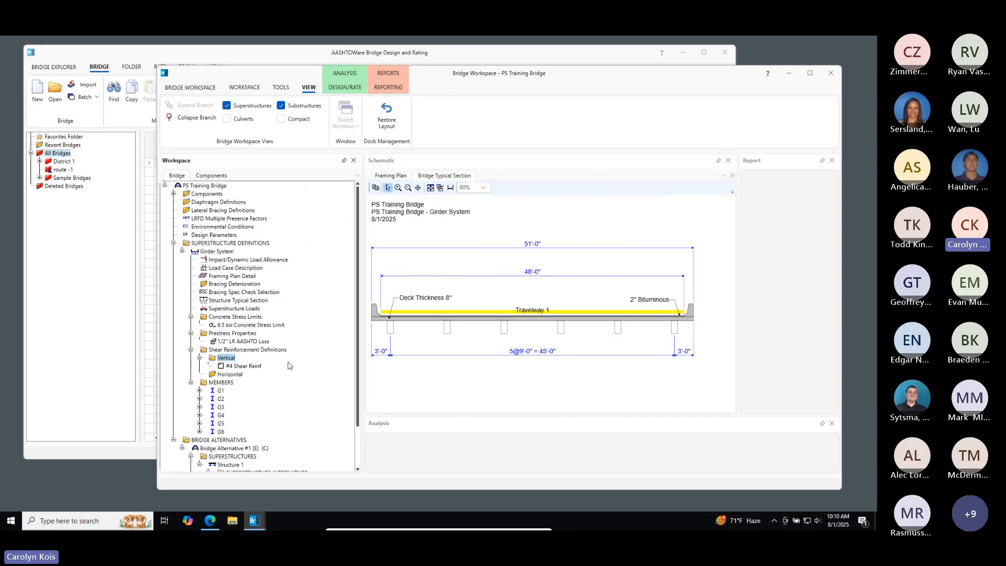
{"action": "scroll", "coordinate": [296, 375], "scroll_direction": "down", "scroll_amount": 1}
{"action": "scroll", "coordinate": [288, 386], "scroll_direction": "down", "scroll_amount": 1}
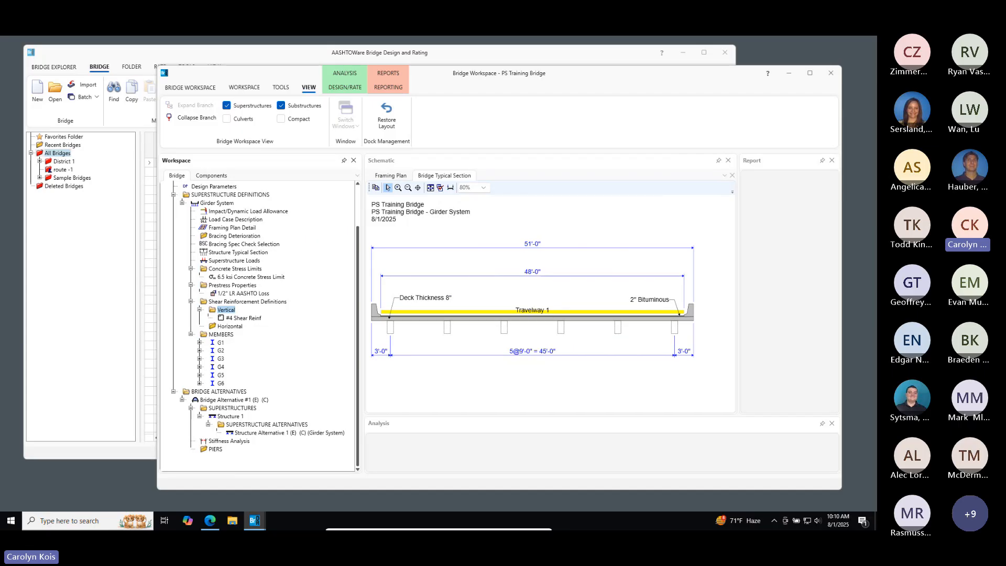
{"action": "left_click", "coordinate": [200, 342]}
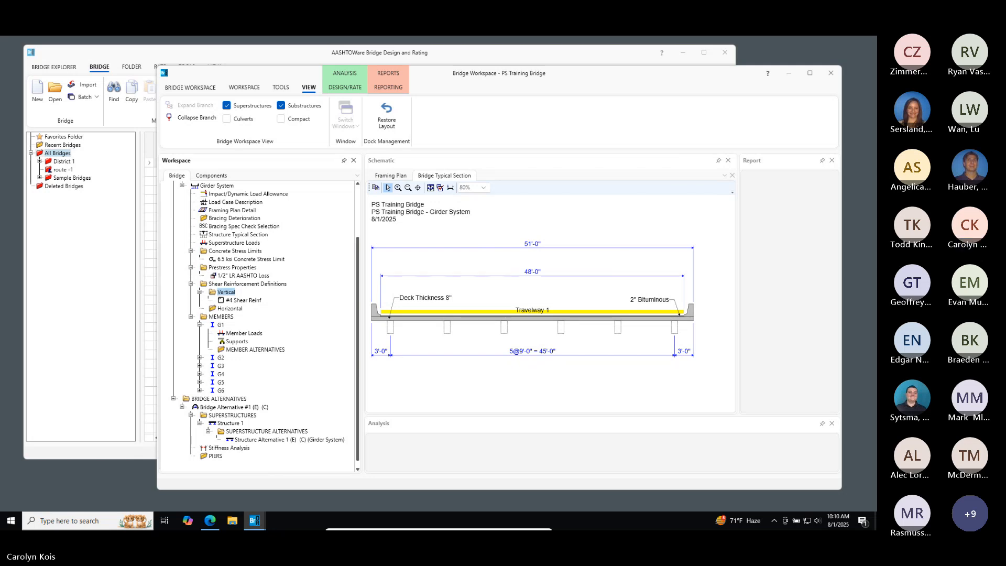
Review the span, girder and member alternative type settings in the Girder System superstructure definition, and close it unchanged
{"action": "left_click", "coordinate": [218, 187]}
{"action": "double_click", "coordinate": [218, 186]}
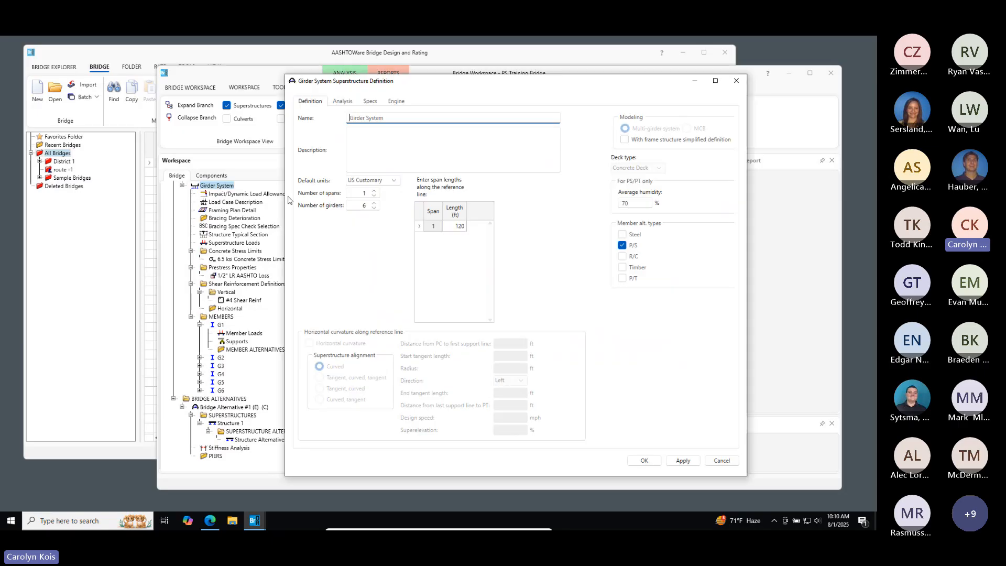
{"action": "left_click", "coordinate": [737, 80]}
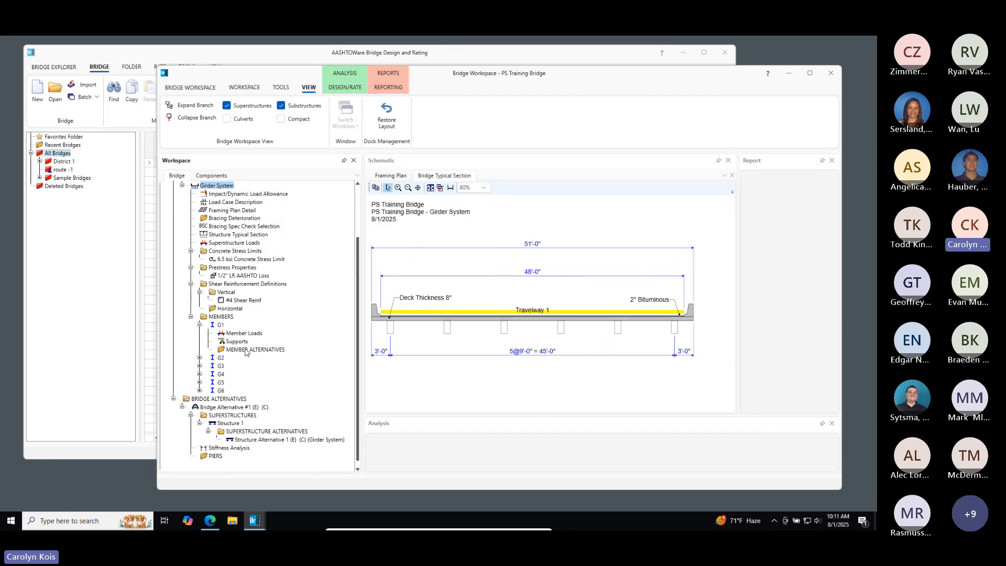
Create a prestressed (pretensioned) concrete PS Precast I member alternative for G1 and name it Precast I Beam Alternative
{"action": "double_click", "coordinate": [246, 350]}
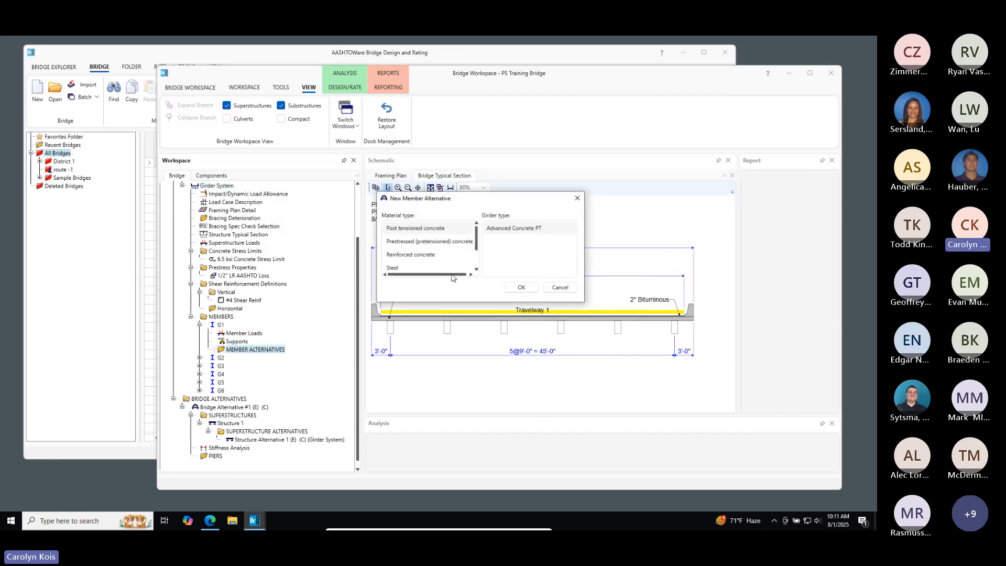
{"action": "left_click", "coordinate": [431, 244]}
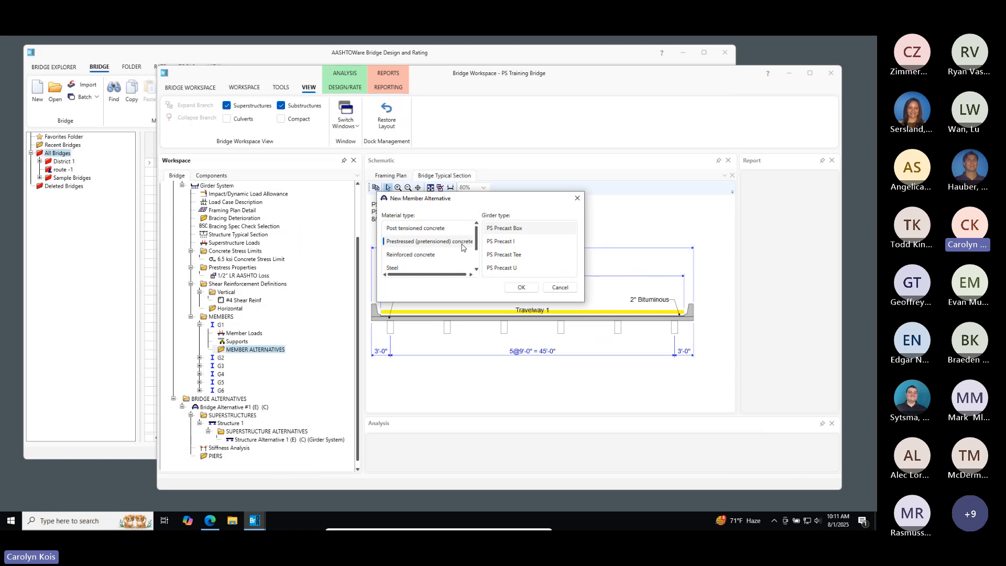
{"action": "left_click", "coordinate": [493, 242]}
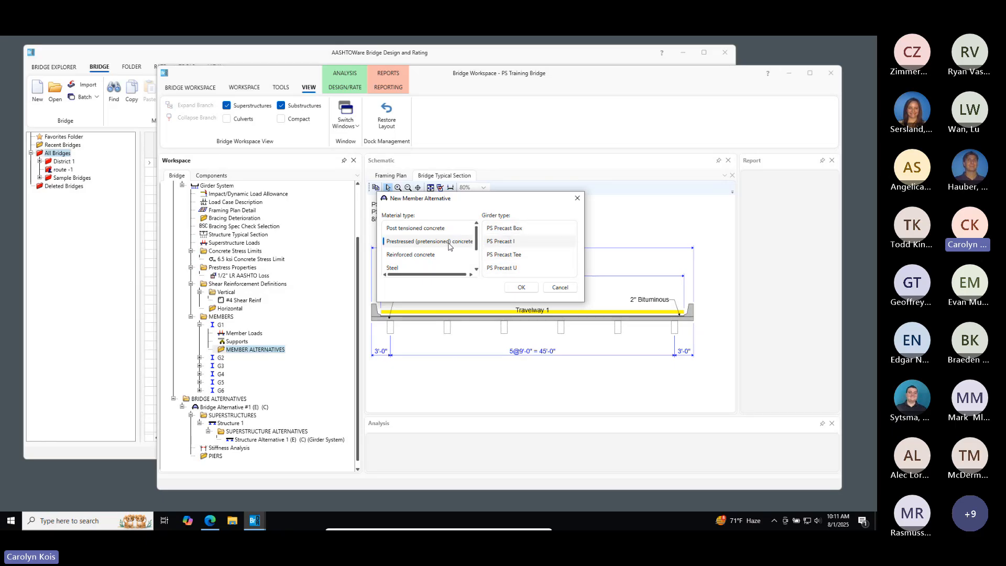
{"action": "left_click", "coordinate": [505, 242]}
{"action": "left_click", "coordinate": [523, 287]}
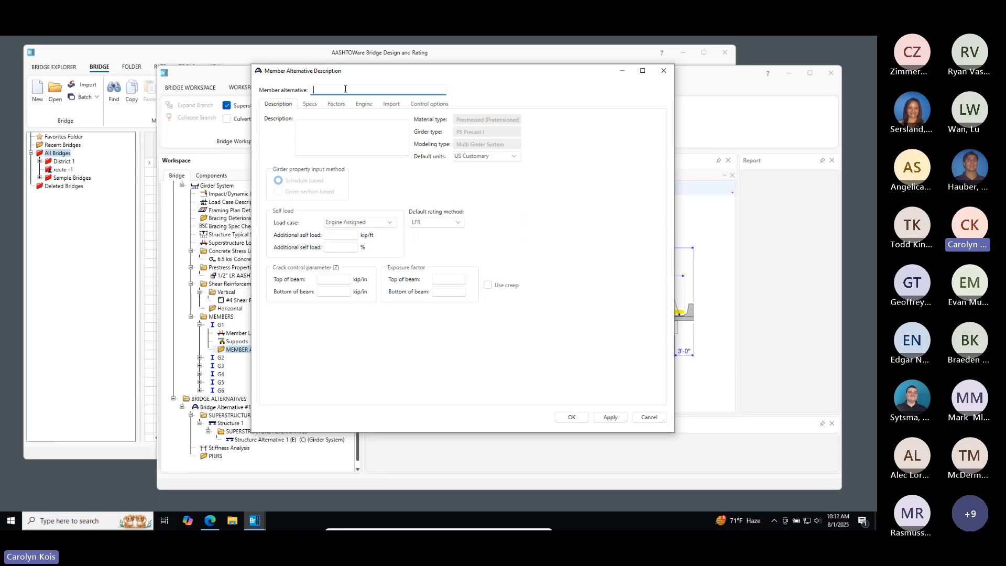
{"action": "type", "text": "Precast I Beam Alternative"}
{"action": "left_click_drag", "start_coordinate": [482, 72], "coordinate": [561, 99]}
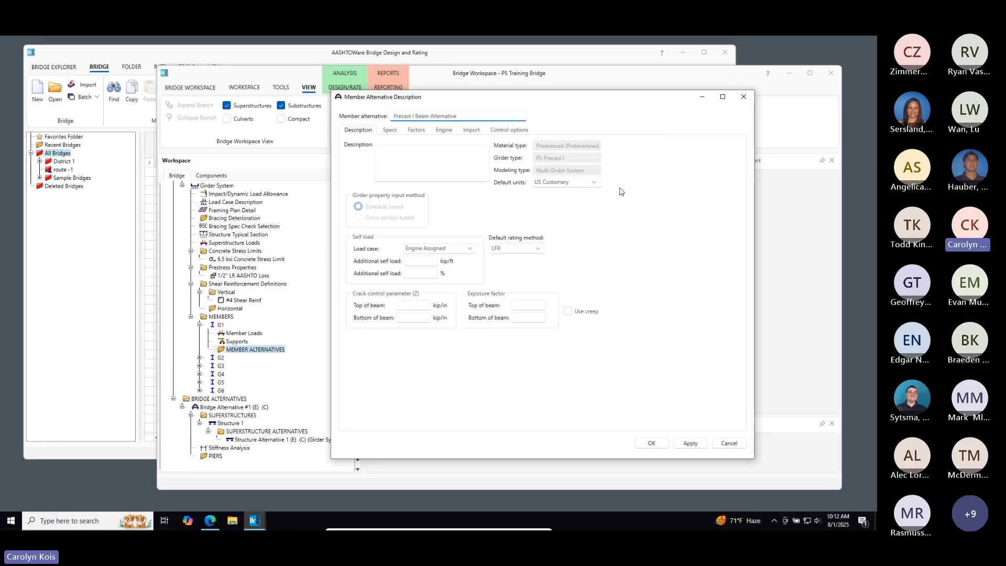
Review the member alternative's specification, factor and control option settings, including the full list of LRFR control options
{"action": "left_click", "coordinate": [394, 133]}
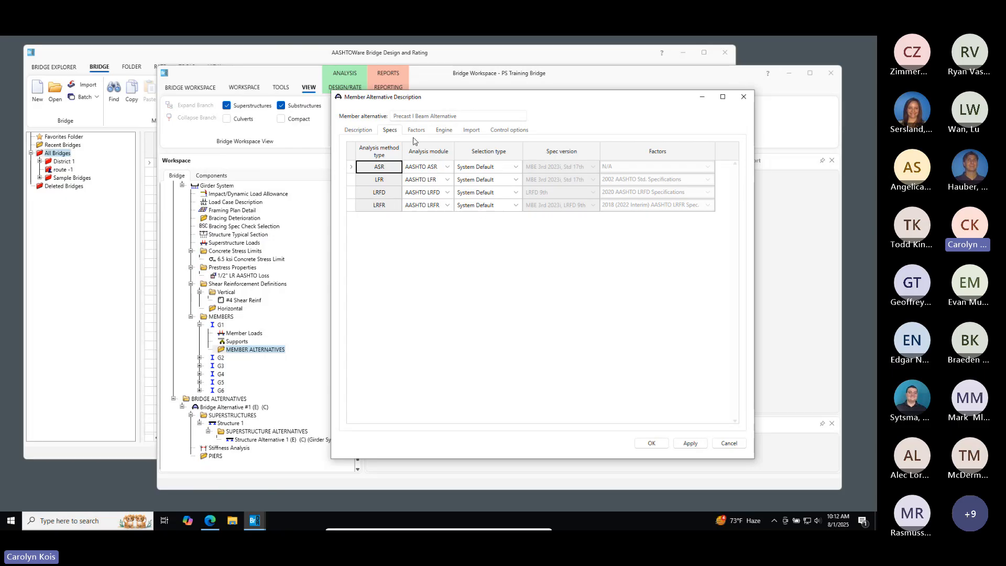
{"action": "left_click", "coordinate": [416, 132]}
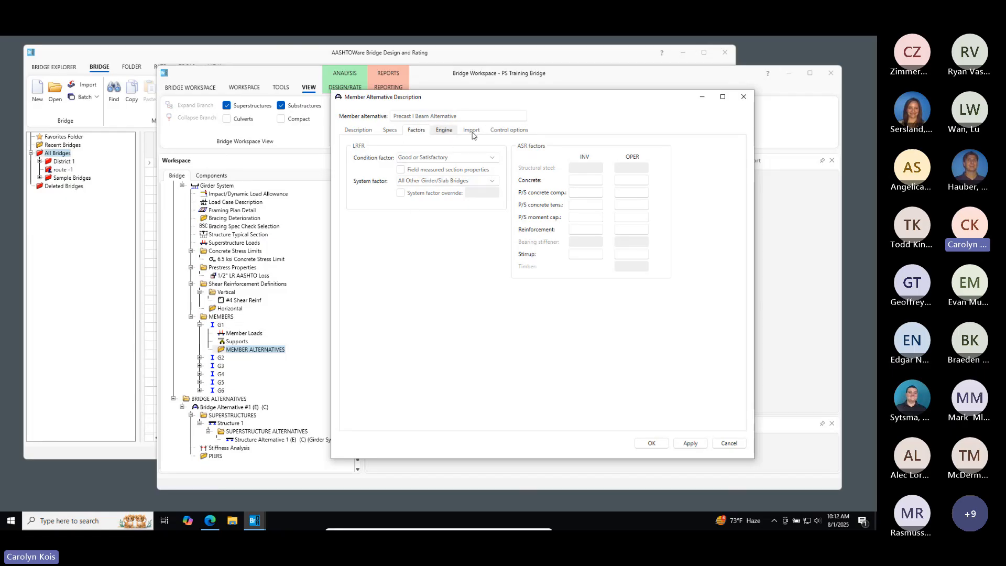
{"action": "left_click", "coordinate": [507, 130]}
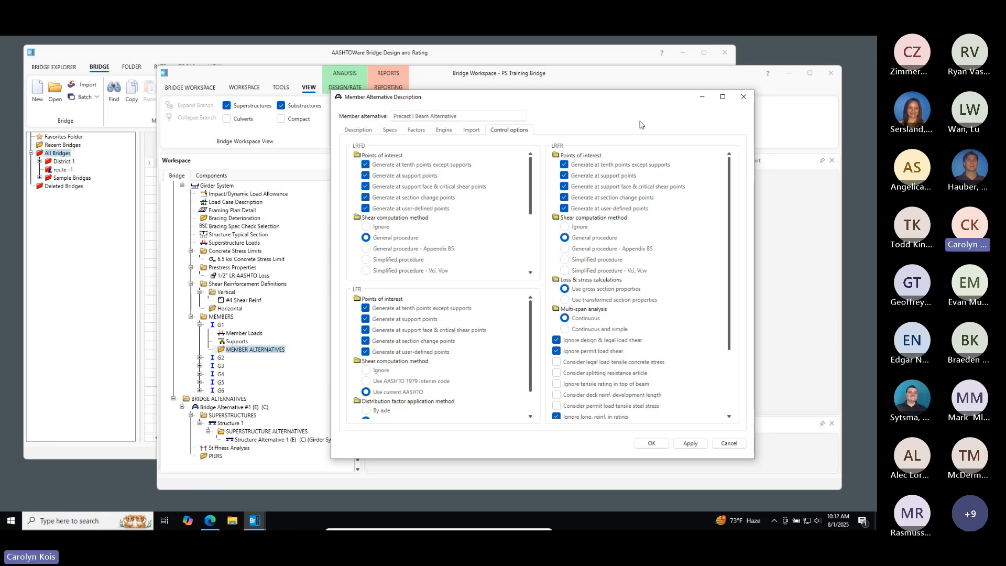
{"action": "scroll", "coordinate": [645, 346], "scroll_direction": "down", "scroll_amount": 3}
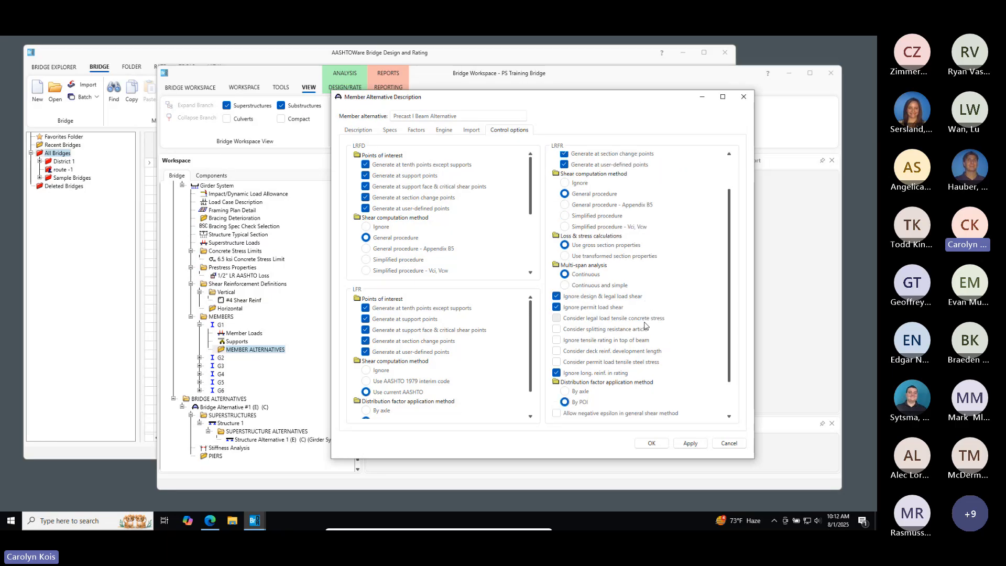
{"action": "scroll", "coordinate": [646, 324], "scroll_direction": "up", "scroll_amount": 3}
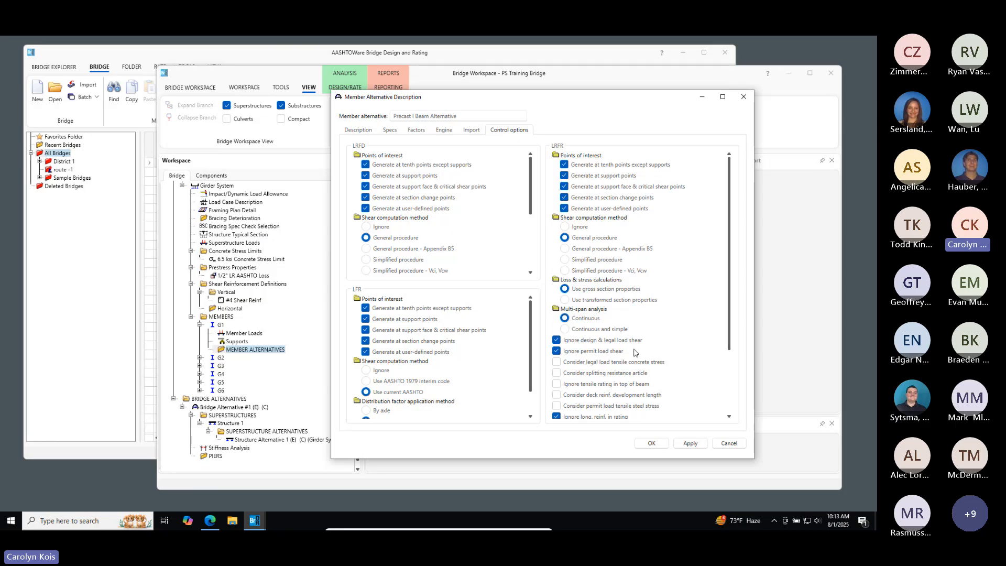
{"action": "scroll", "coordinate": [693, 346], "scroll_direction": "down", "scroll_amount": 2}
{"action": "scroll", "coordinate": [693, 345], "scroll_direction": "down", "scroll_amount": 1}
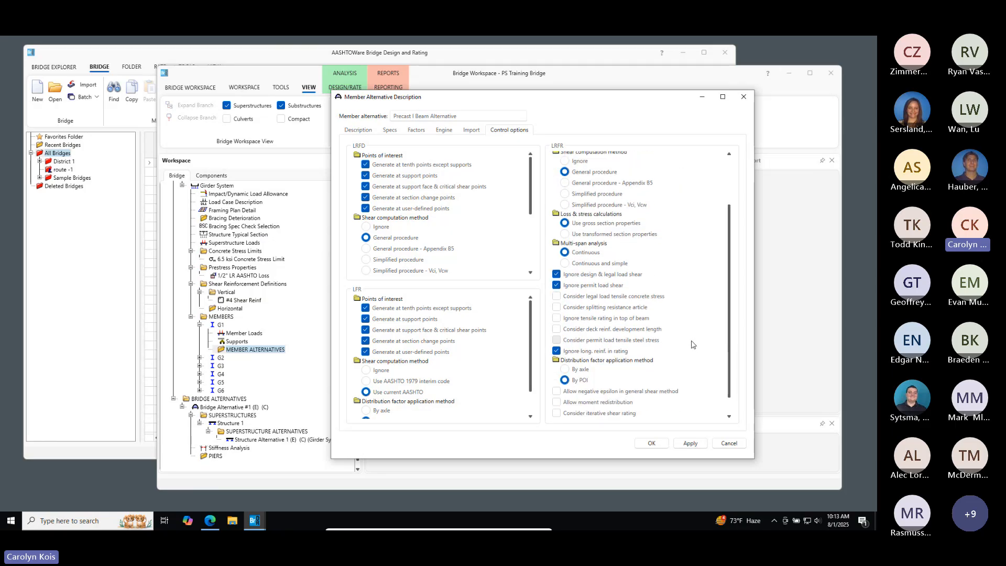
{"action": "scroll", "coordinate": [693, 344], "scroll_direction": "down", "scroll_amount": 1}
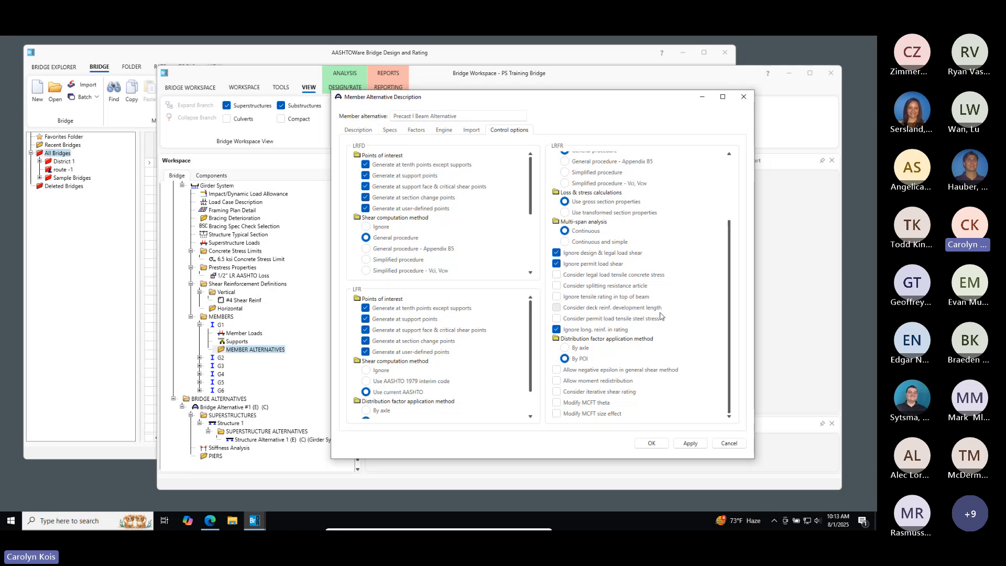
{"action": "scroll", "coordinate": [662, 317], "scroll_direction": "up", "scroll_amount": 3}
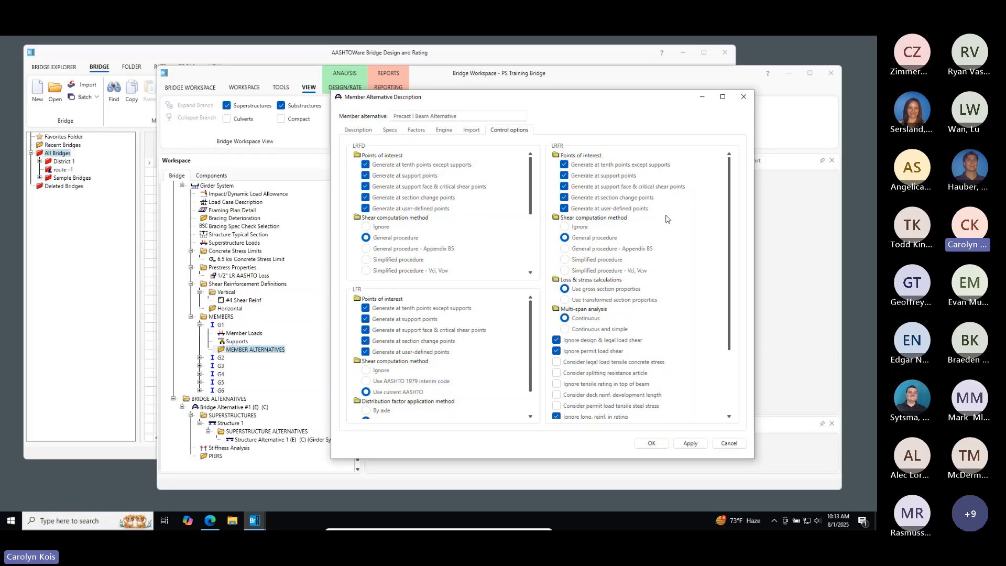
Accept the member alternative description with its default settings and expand Precast I Beam Alternative in the Bridge tree
{"action": "left_click", "coordinate": [358, 130]}
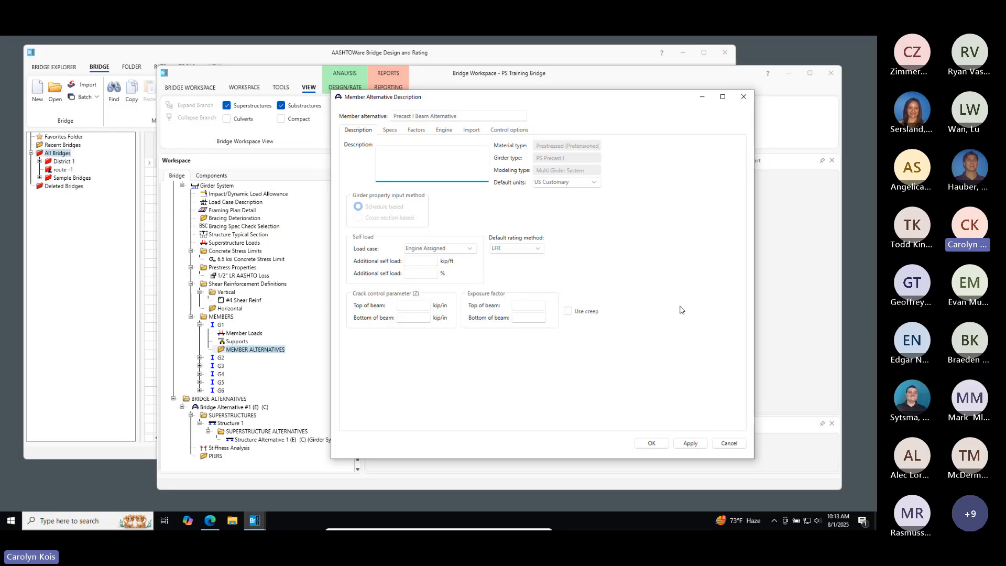
{"action": "left_click", "coordinate": [652, 443]}
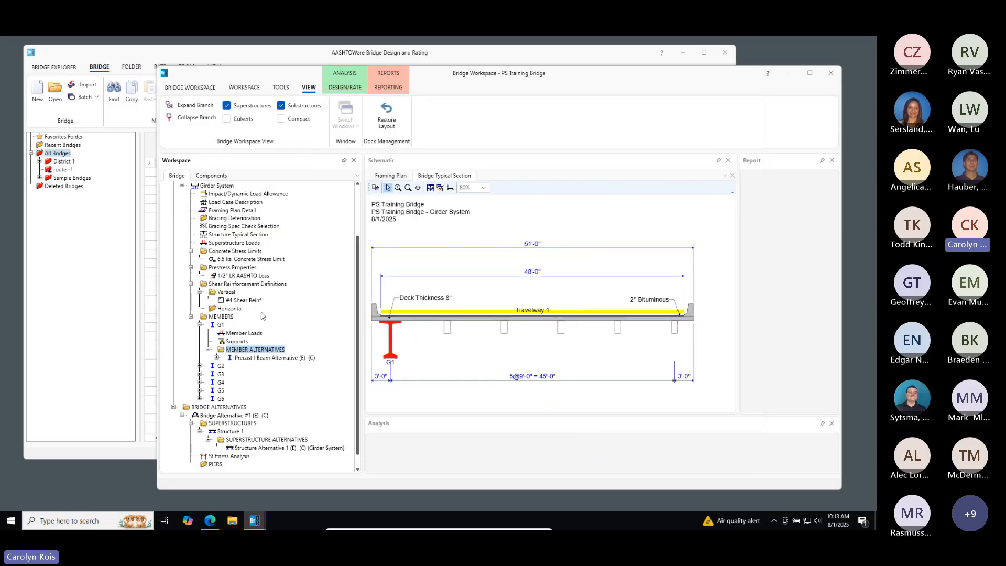
{"action": "left_click", "coordinate": [217, 357]}
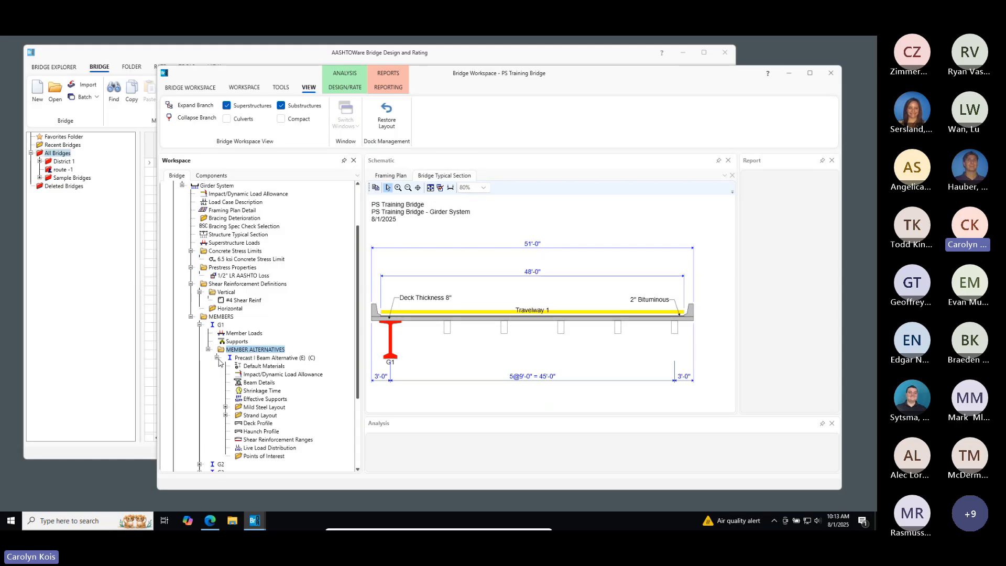
{"action": "scroll", "coordinate": [315, 303], "scroll_direction": "down", "scroll_amount": 1}
{"action": "scroll", "coordinate": [311, 298], "scroll_direction": "down", "scroll_amount": 1}
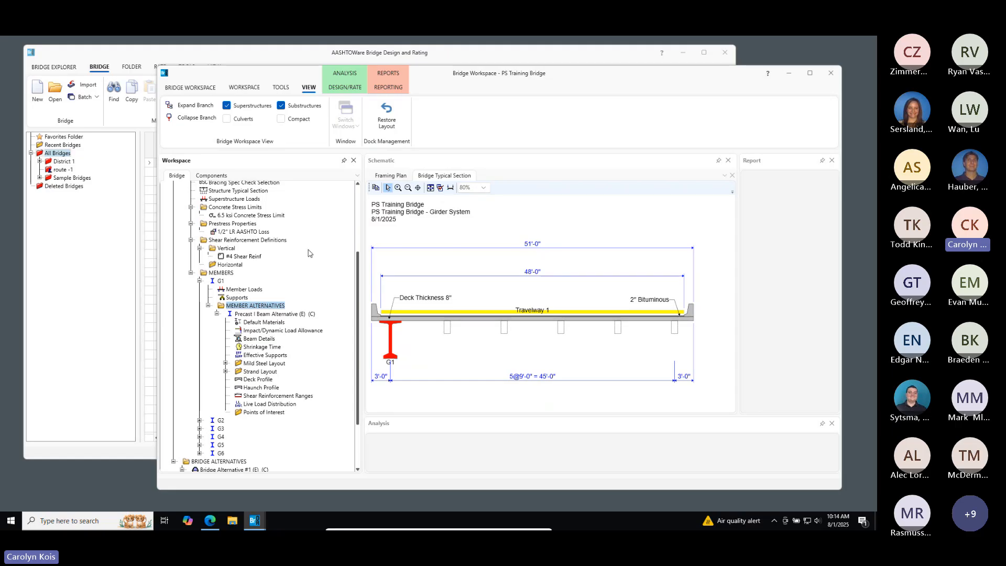
Review the Girder Member Loads of G1 and close them without adding a load
{"action": "double_click", "coordinate": [246, 290]}
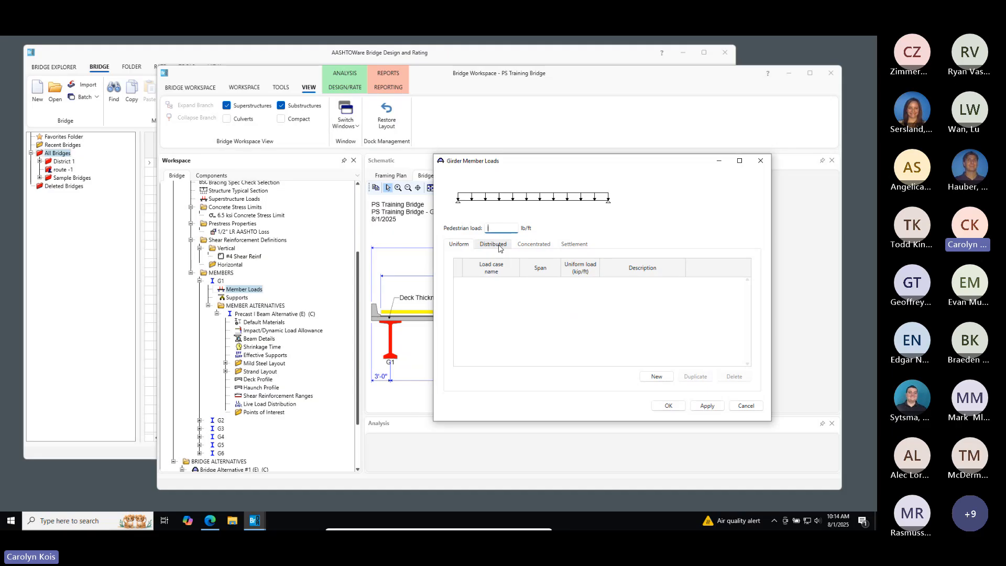
{"action": "scroll", "coordinate": [263, 244], "scroll_direction": "up", "scroll_amount": 5}
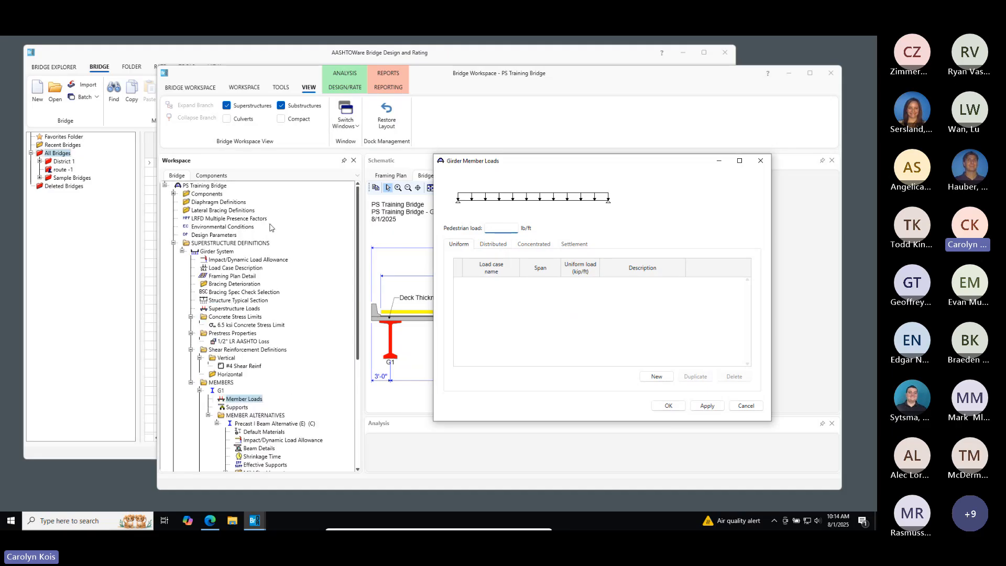
{"action": "scroll", "coordinate": [291, 281], "scroll_direction": "down", "scroll_amount": 5}
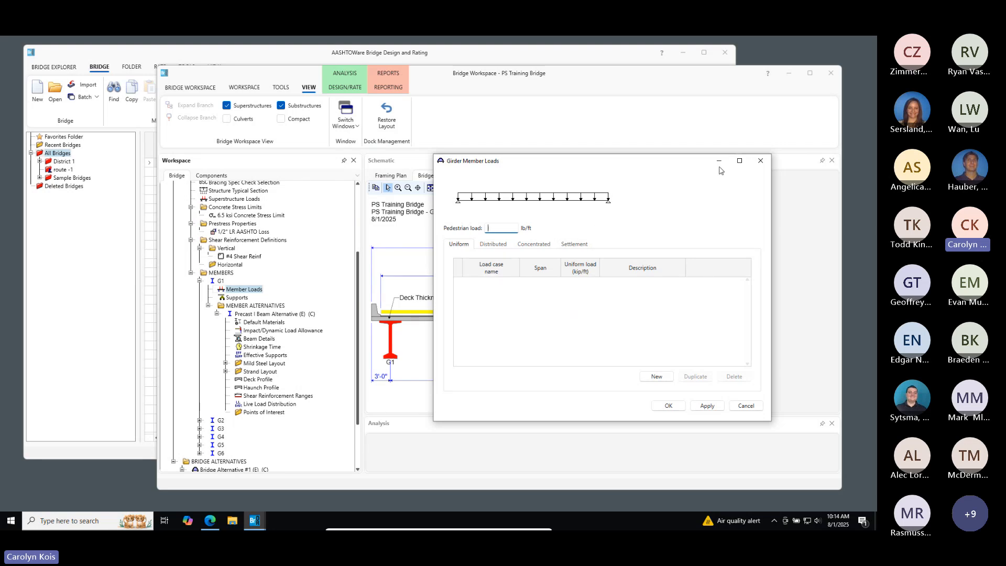
{"action": "left_click", "coordinate": [761, 160]}
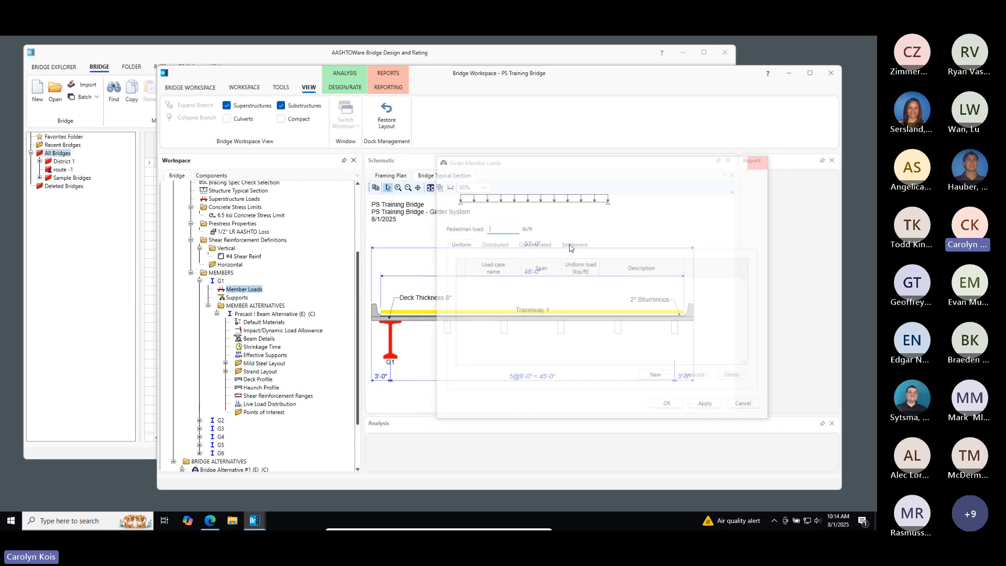
Check the support types and translation constraints of girder G1, and close them without changes
{"action": "left_click", "coordinate": [239, 298]}
{"action": "double_click", "coordinate": [239, 298]}
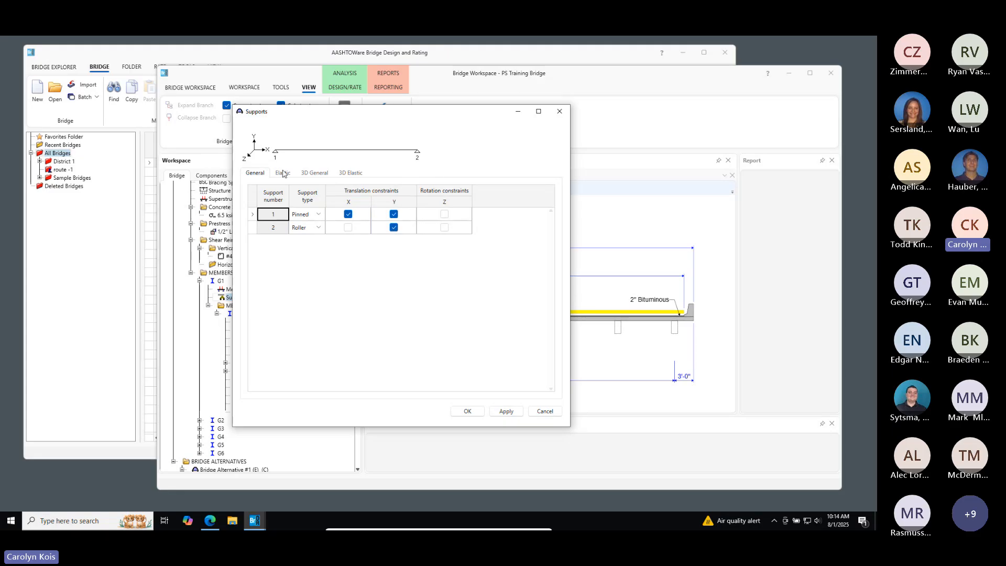
{"action": "left_click", "coordinate": [559, 112]}
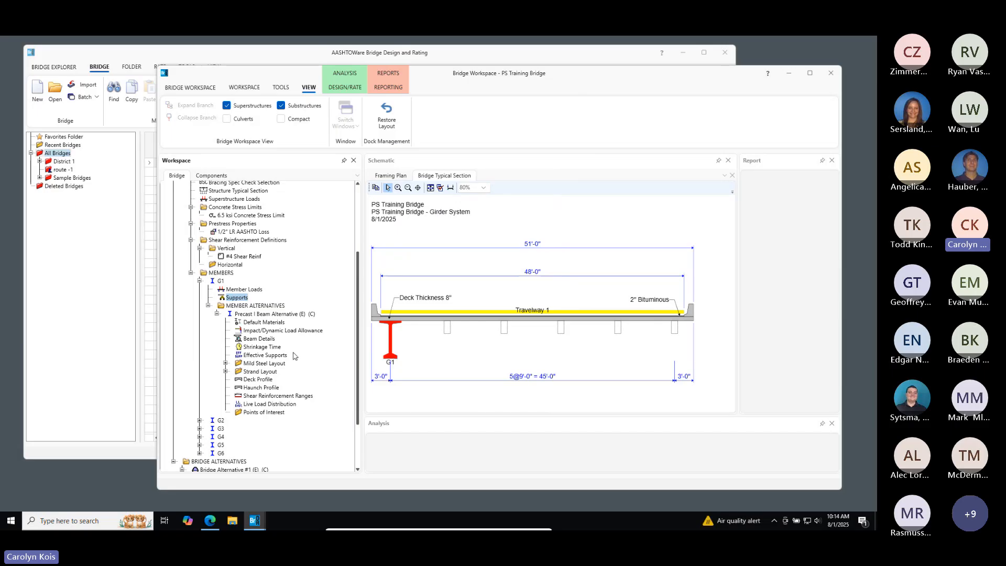
Open the Beam Details of the Precast I Beam Alternative, narrow the window and move it clear of the Bridge tree
{"action": "left_click", "coordinate": [248, 315]}
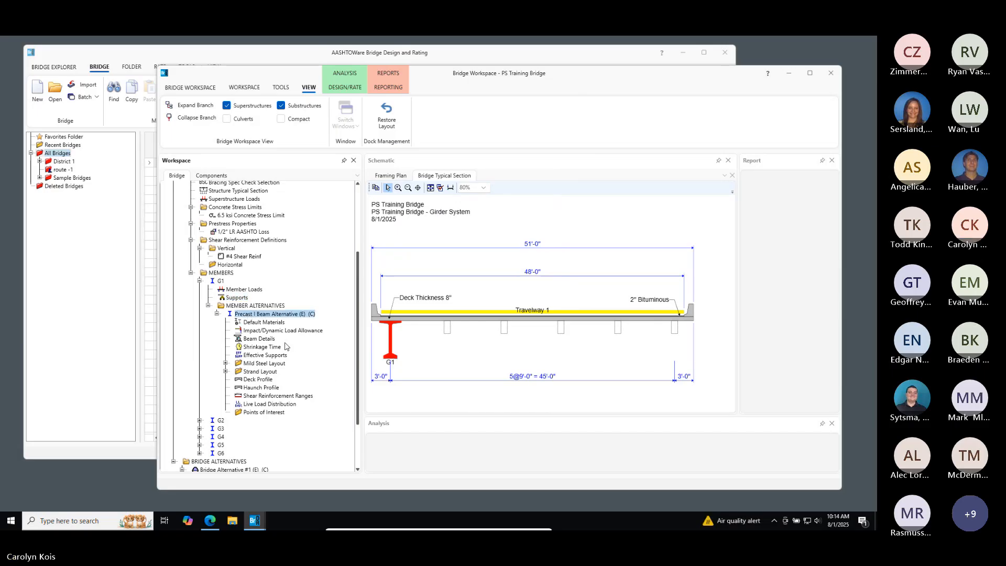
{"action": "left_click", "coordinate": [262, 328]}
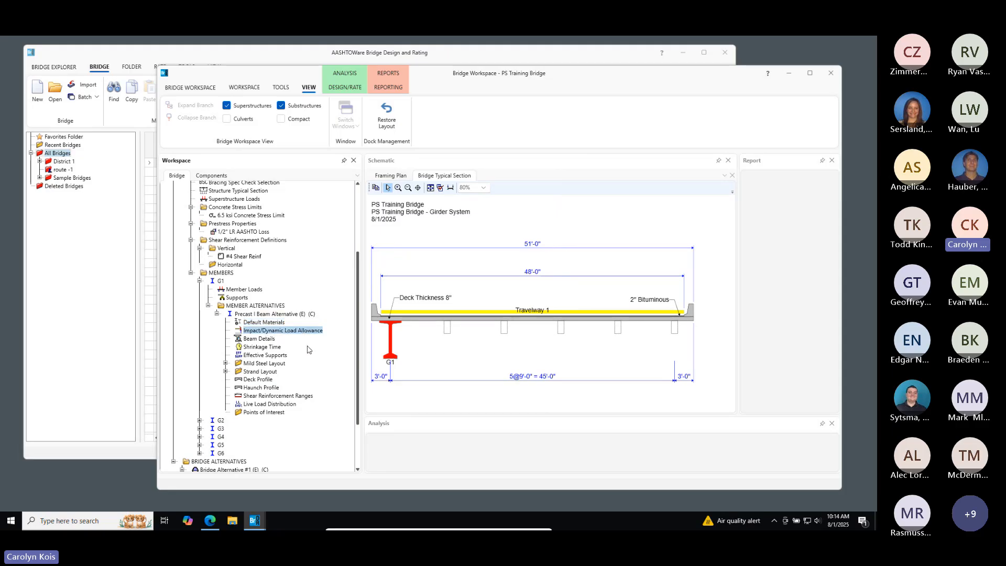
{"action": "left_click", "coordinate": [267, 339]}
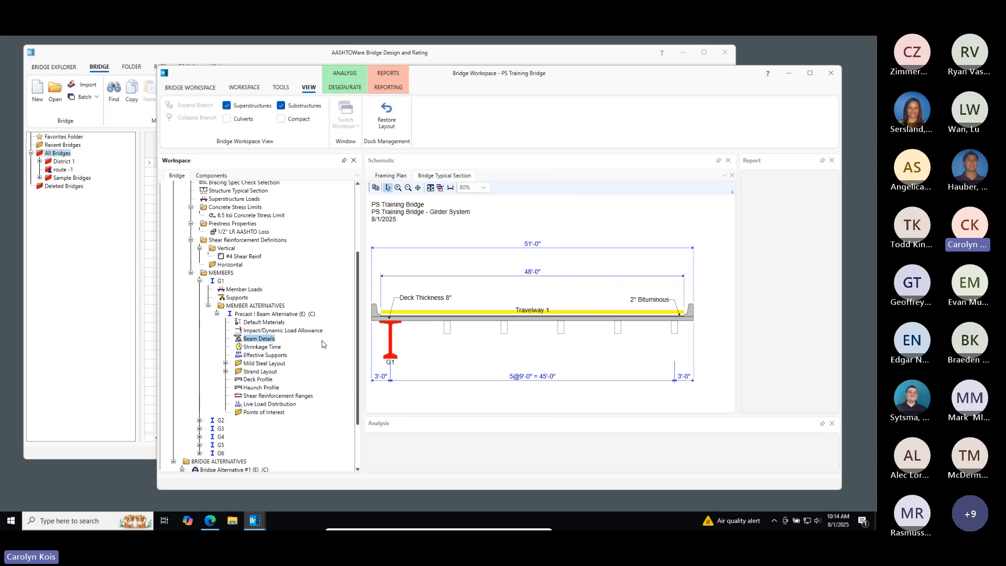
{"action": "double_click", "coordinate": [266, 340]}
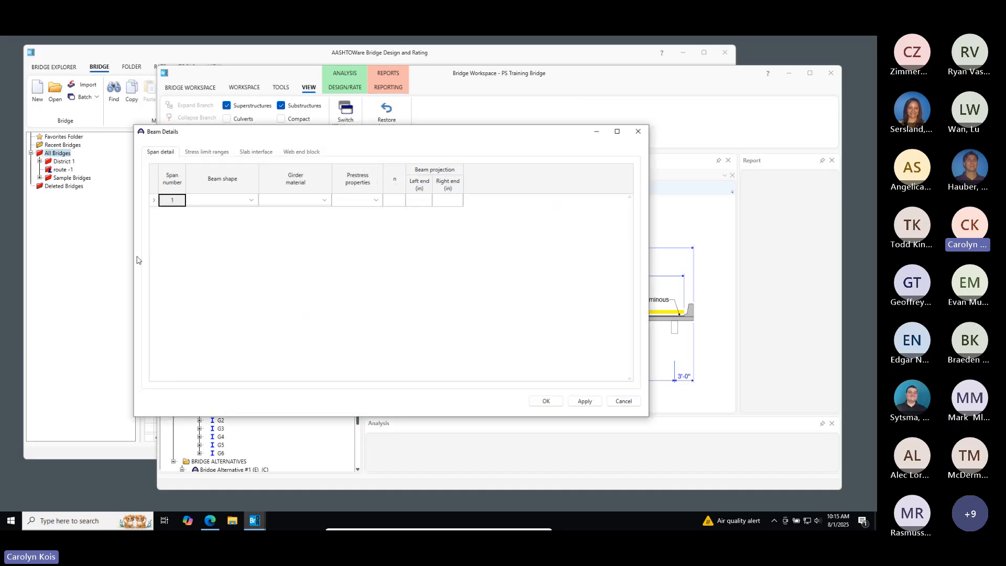
{"action": "left_click_drag", "start_coordinate": [132, 255], "coordinate": [200, 254]}
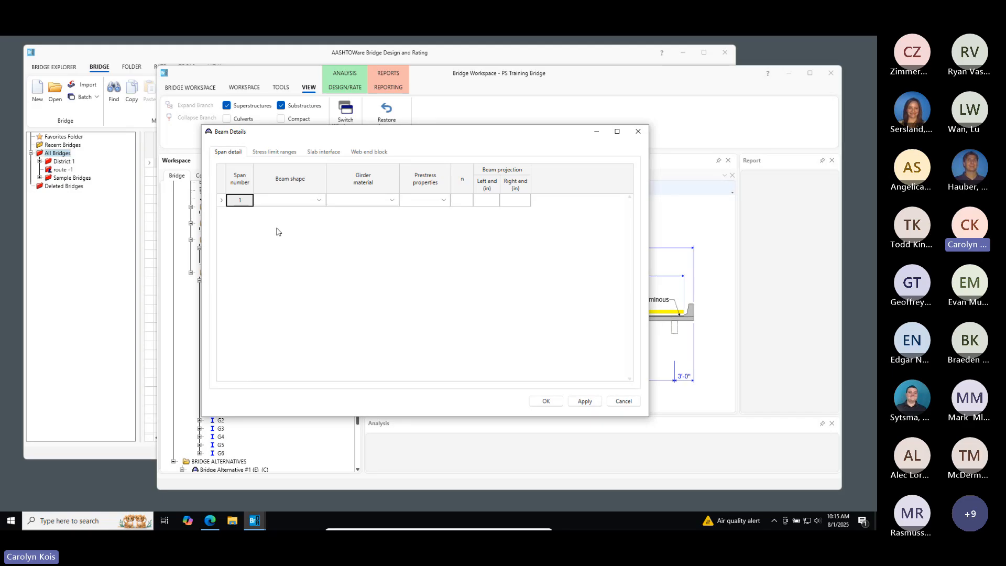
{"action": "left_click", "coordinate": [296, 201]}
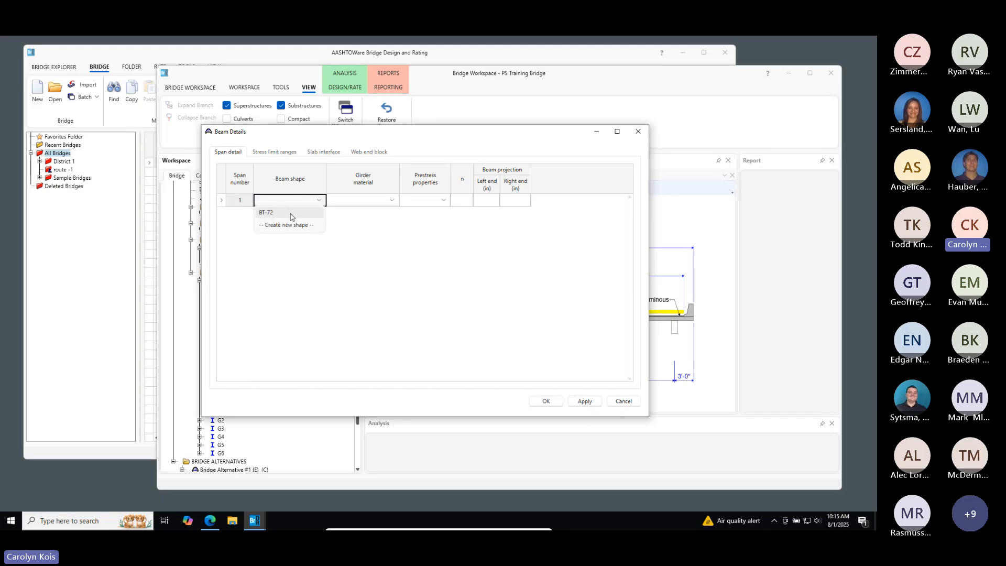
{"action": "left_click", "coordinate": [300, 134]}
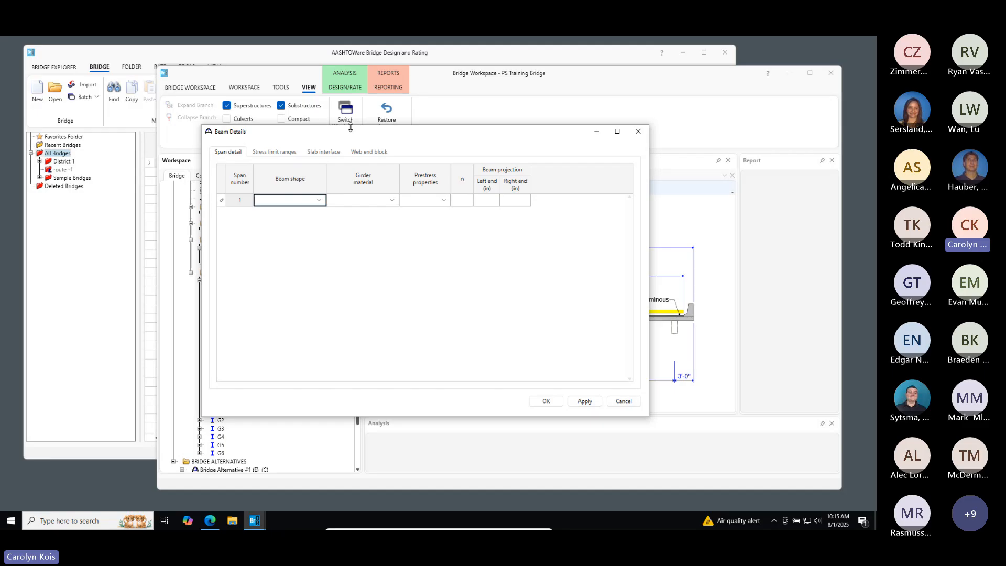
{"action": "left_click_drag", "start_coordinate": [343, 132], "coordinate": [450, 145]}
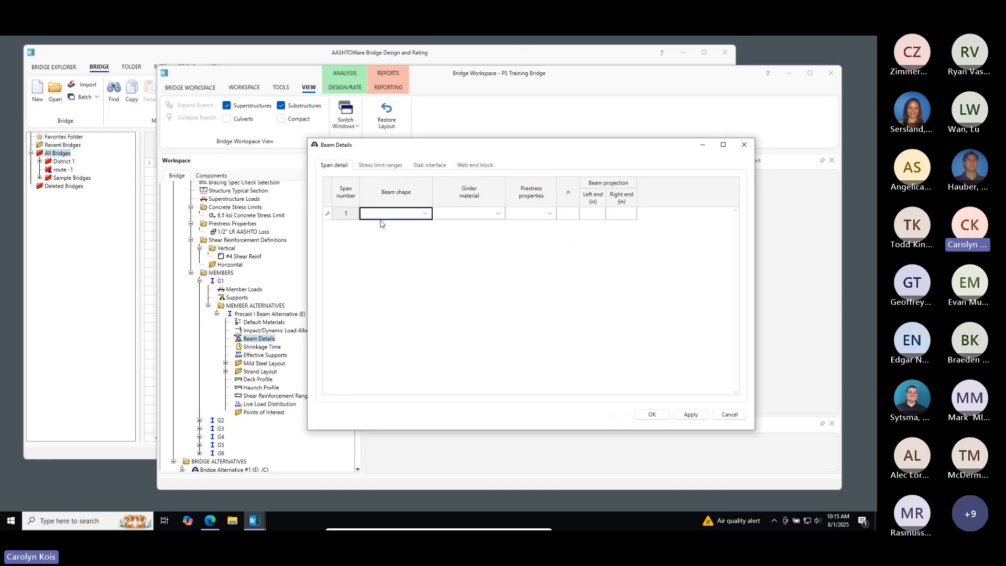
Assign beam shape BT-72, girder material PS 6.5 ksi and prestress properties 1/2" LR AASHTO Loss to span 1
{"action": "left_click", "coordinate": [425, 213]}
{"action": "left_click", "coordinate": [384, 224]}
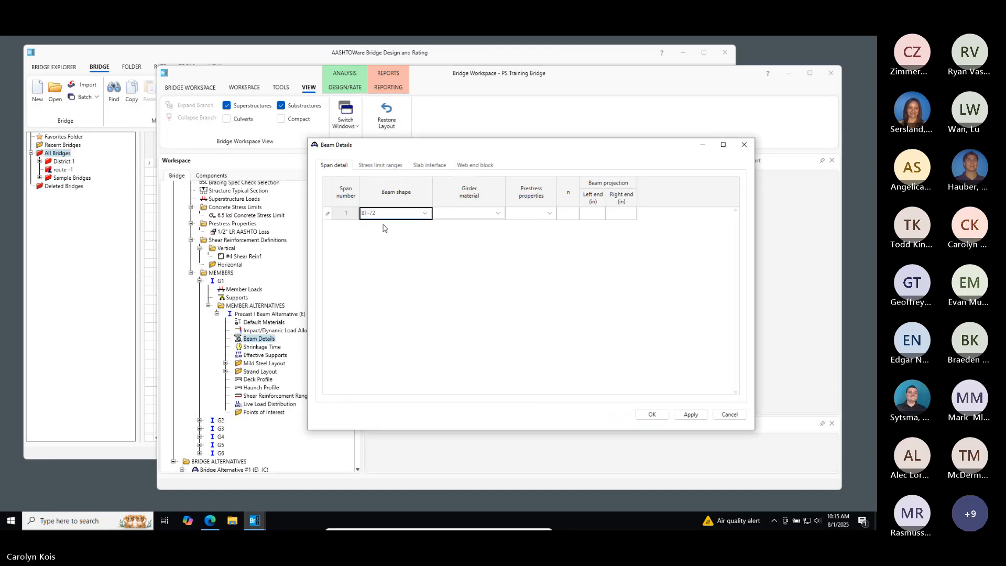
{"action": "left_click", "coordinate": [472, 216]}
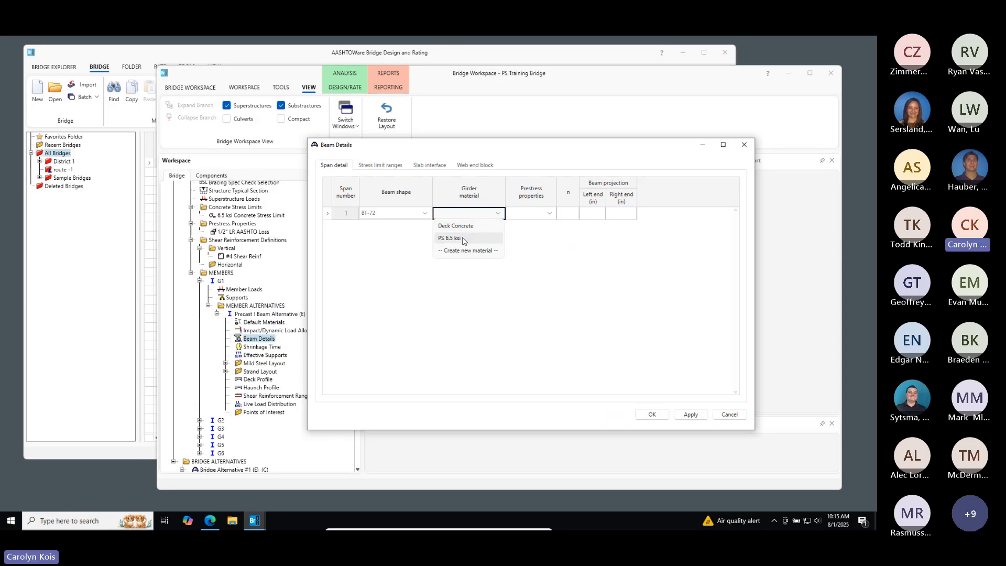
{"action": "left_click", "coordinate": [464, 239]}
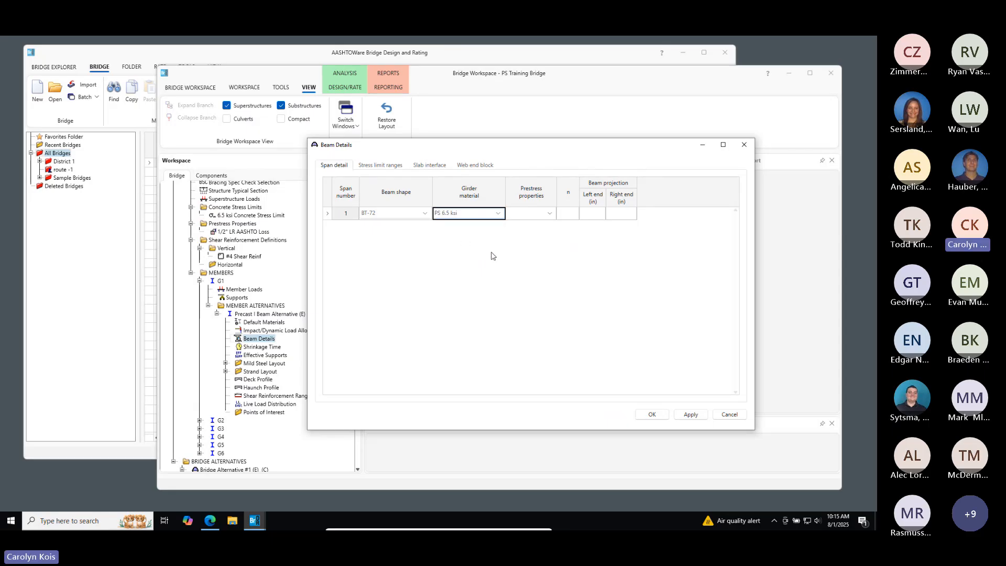
{"action": "left_click", "coordinate": [547, 215]}
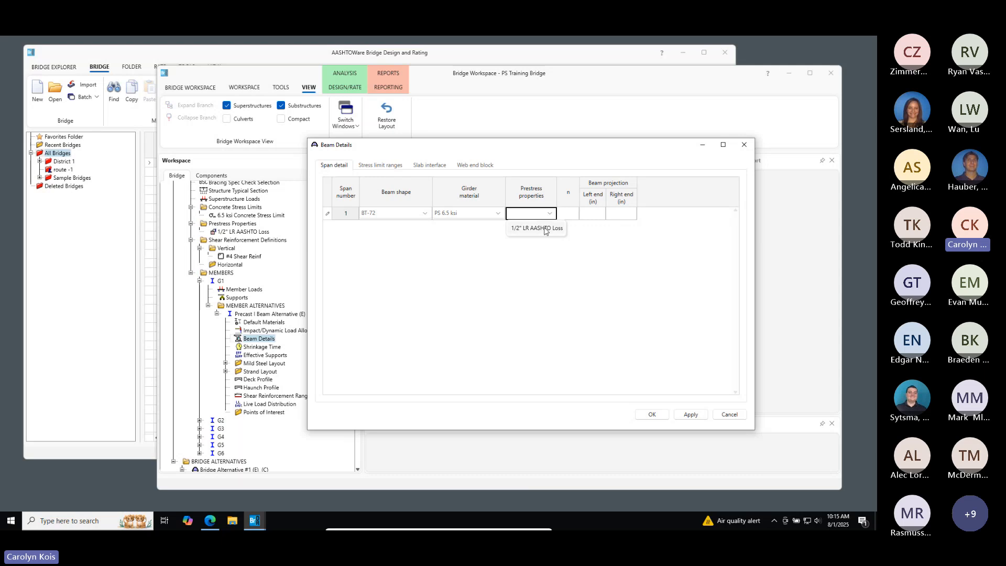
{"action": "left_click", "coordinate": [545, 229]}
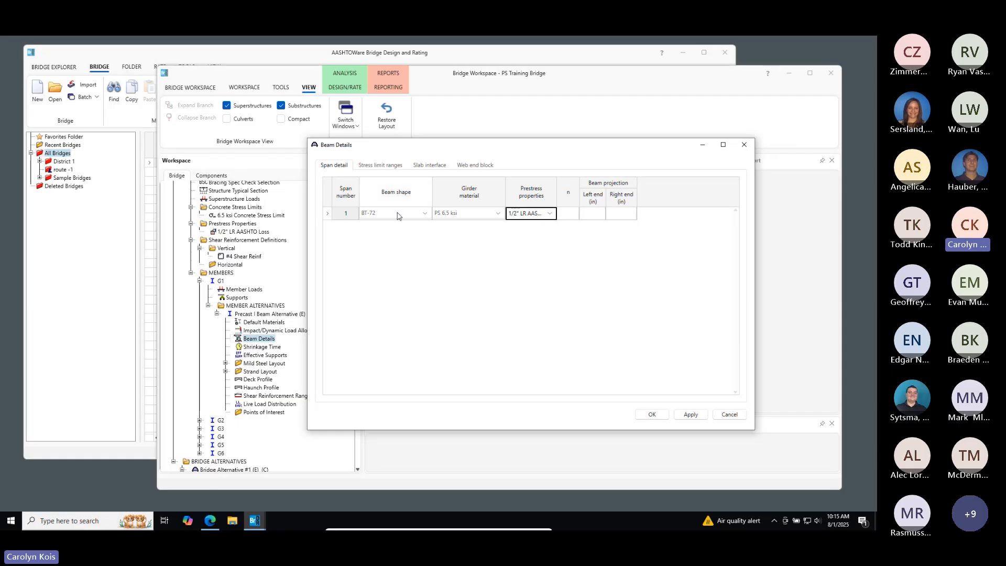
{"action": "left_click", "coordinate": [496, 214]}
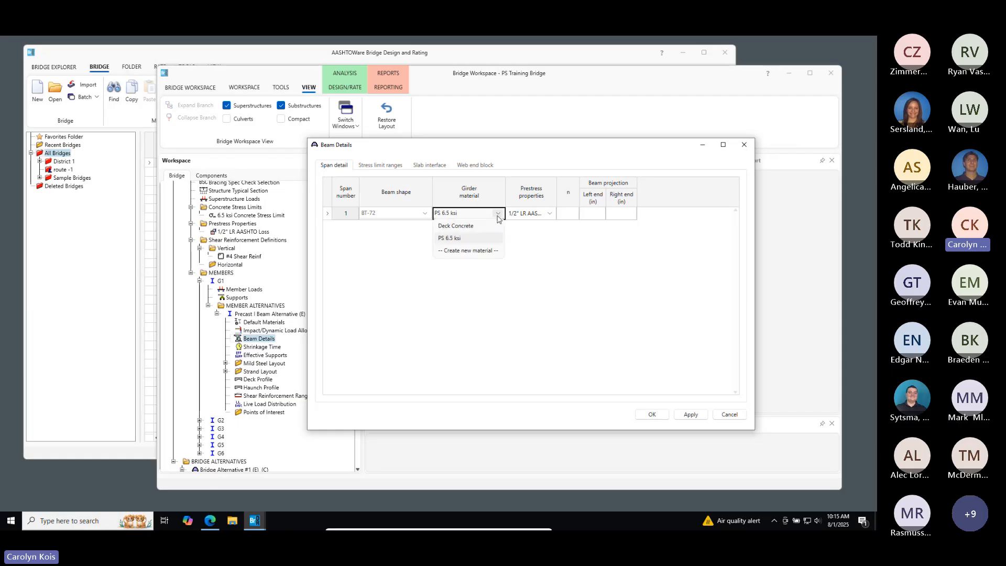
{"action": "left_click", "coordinate": [482, 239]}
{"action": "left_click", "coordinate": [549, 214]}
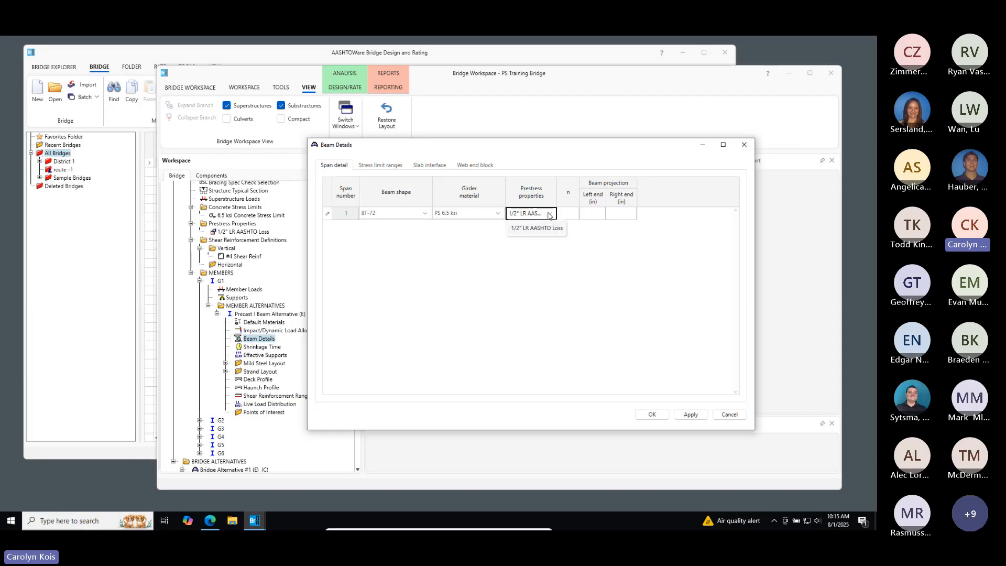
{"action": "left_click", "coordinate": [550, 233]}
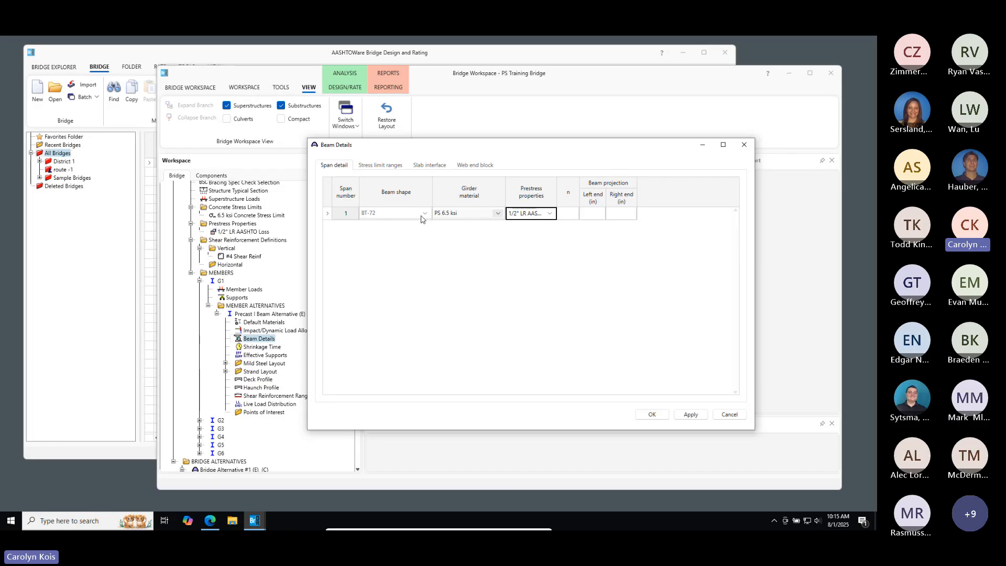
Set the beam projection of span 1 to 6 in at both the left and right ends
{"action": "left_click", "coordinate": [594, 224]}
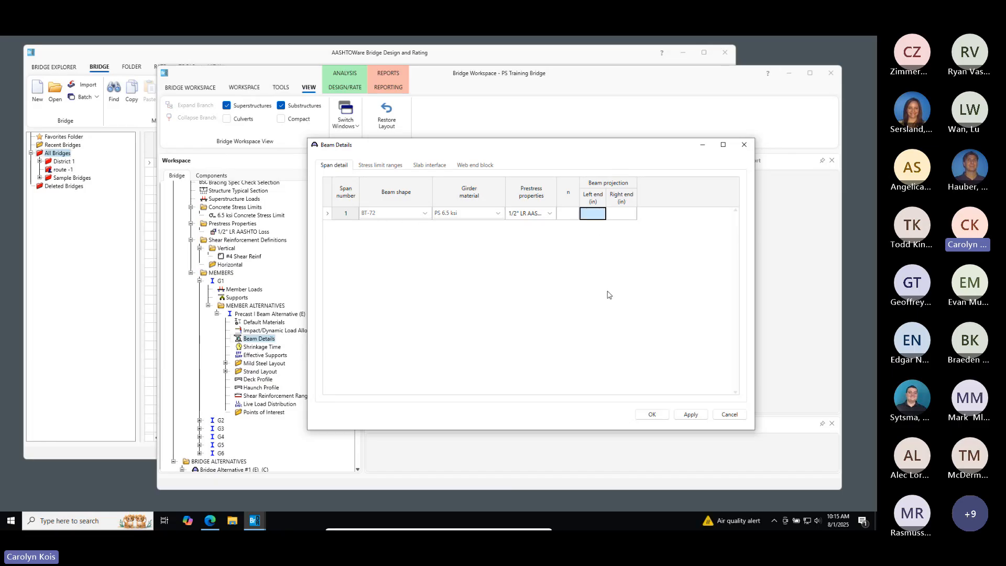
{"action": "type", "text": "6"}
{"action": "key", "text": "Tab"}
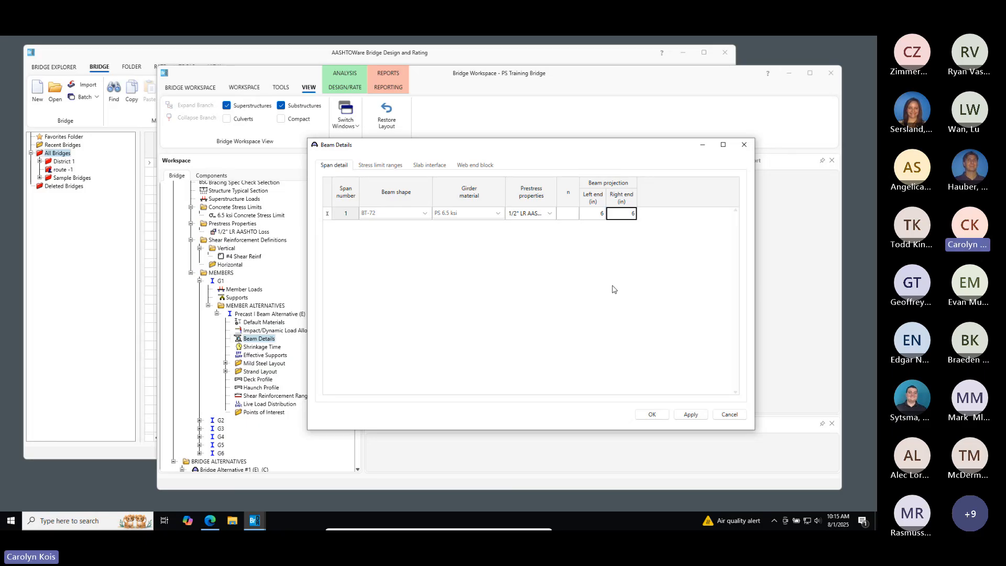
{"action": "type", "text": "6"}
{"action": "key", "text": "Return"}
Read the help topic on Beam Details span details and beam projection beside the Beam Details window, and close the help
{"action": "left_click", "coordinate": [465, 299]}
{"action": "key", "text": "F1"}
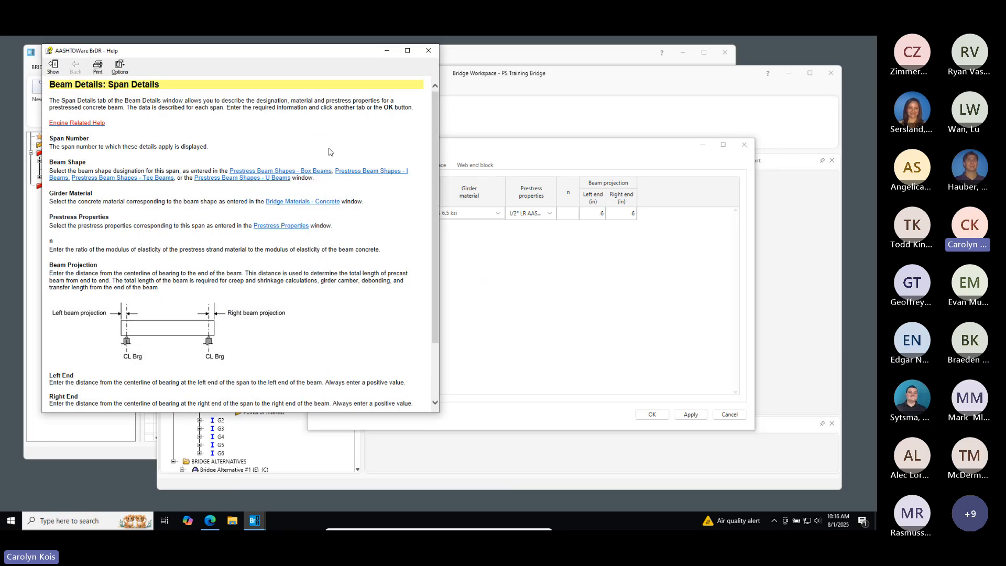
{"action": "left_click", "coordinate": [566, 186]}
{"action": "left_click_drag", "start_coordinate": [549, 146], "coordinate": [643, 144]}
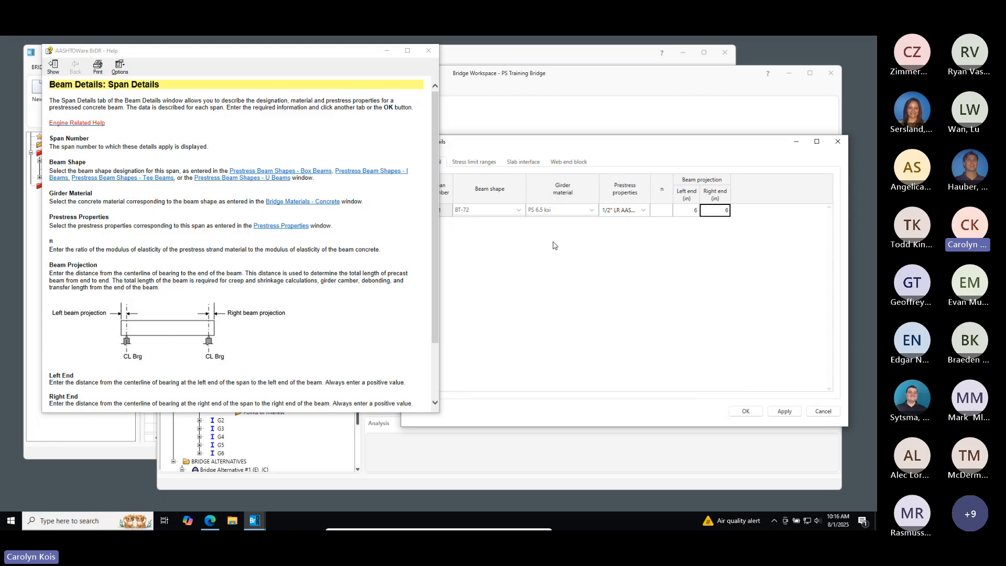
{"action": "scroll", "coordinate": [210, 273], "scroll_direction": "down", "scroll_amount": 3}
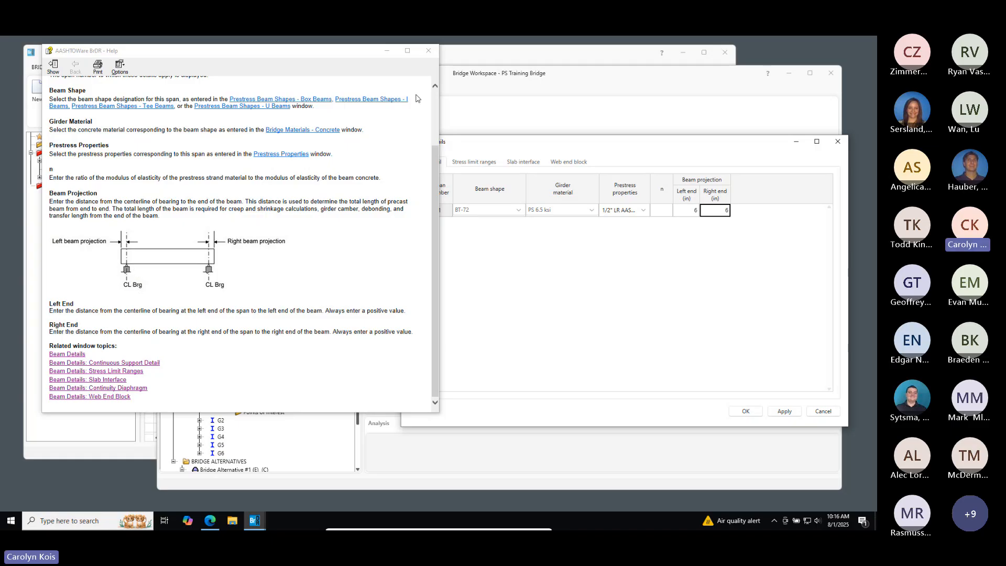
{"action": "scroll", "coordinate": [347, 222], "scroll_direction": "up", "scroll_amount": 1}
{"action": "scroll", "coordinate": [346, 222], "scroll_direction": "up", "scroll_amount": 3}
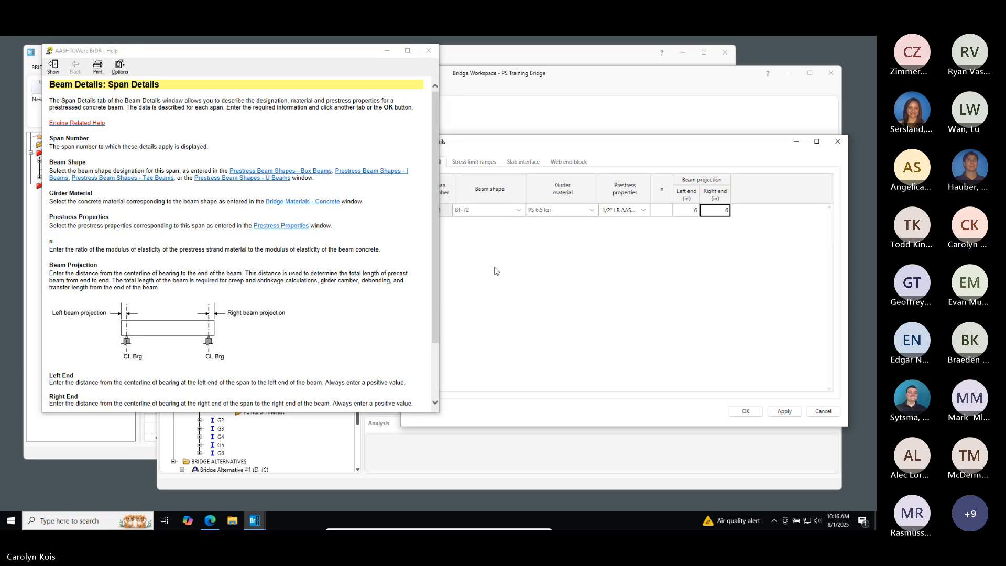
{"action": "left_click_drag", "start_coordinate": [279, 48], "coordinate": [278, 102]}
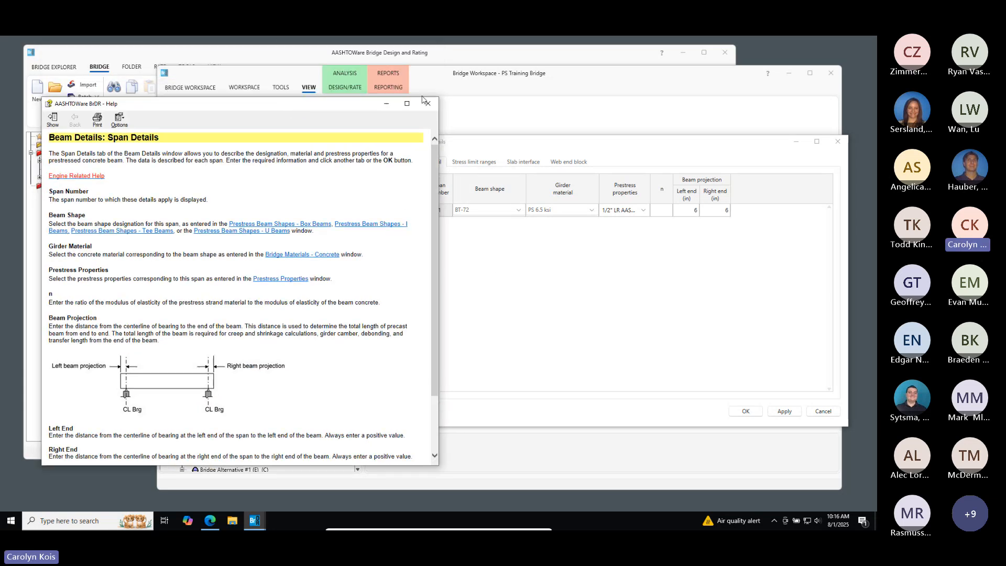
{"action": "left_click", "coordinate": [428, 104]}
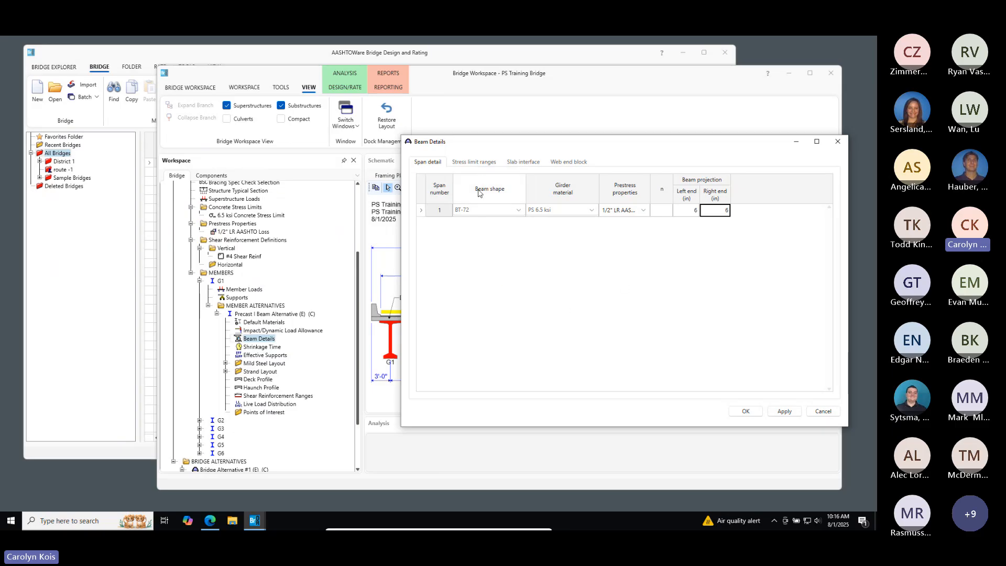
Add a stress limit range for span 1 using 6.5 ksi Concrete Stress Limit, starting at 0 ft with a length of 121 ft
{"action": "left_click", "coordinate": [471, 161]}
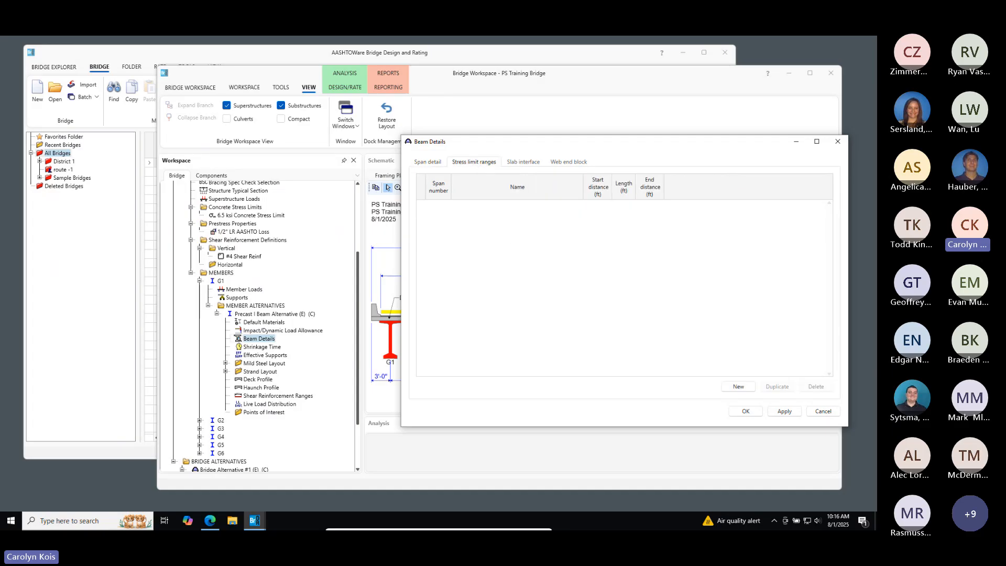
{"action": "left_click", "coordinate": [428, 163]}
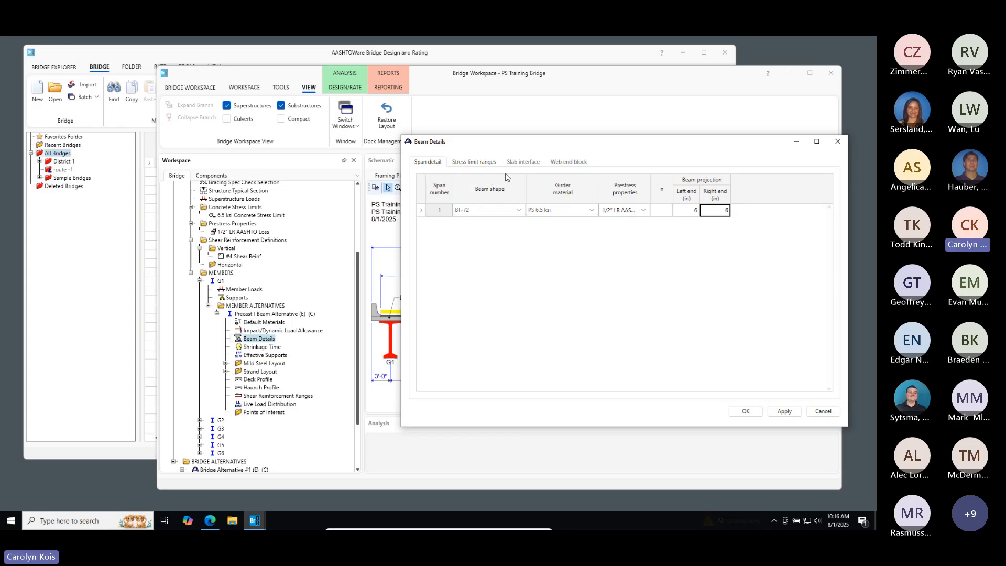
{"action": "left_click", "coordinate": [465, 163]}
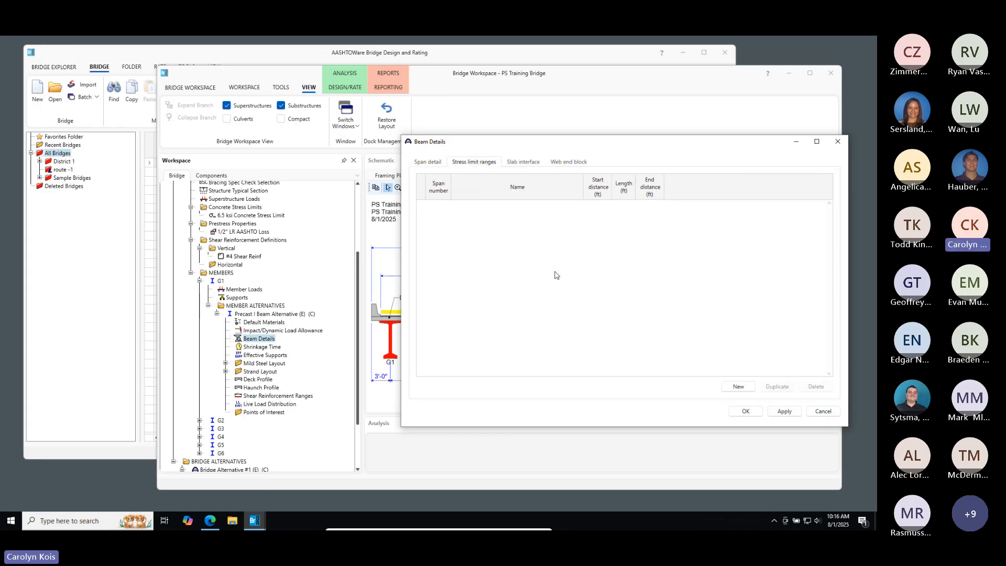
{"action": "left_click", "coordinate": [739, 386]}
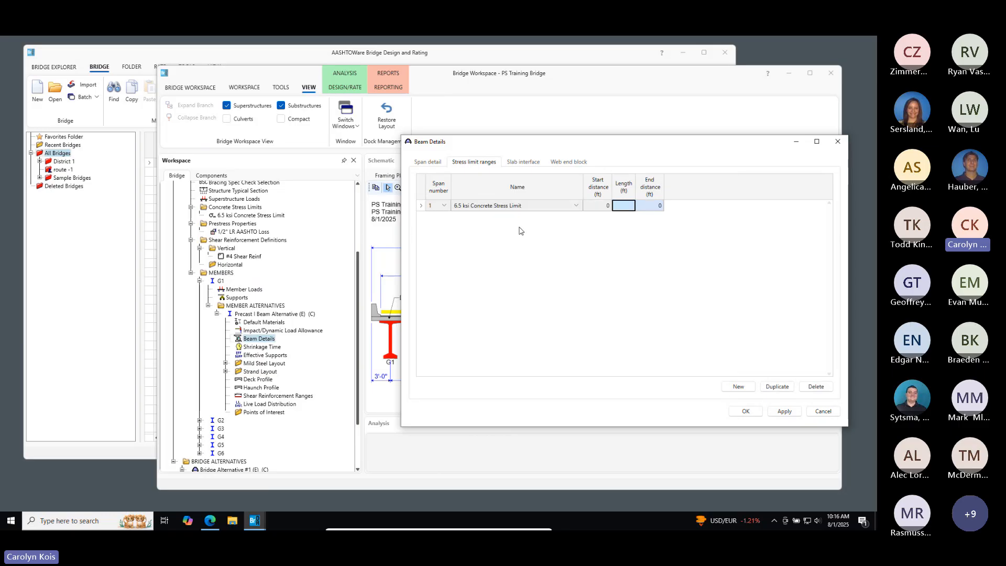
{"action": "left_click", "coordinate": [617, 208]}
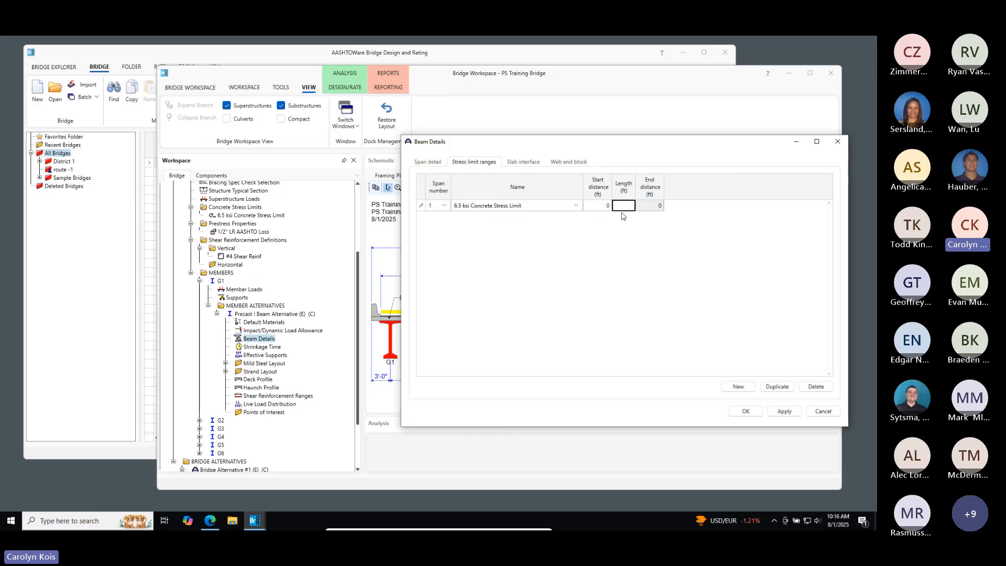
{"action": "type", "text": "121"}
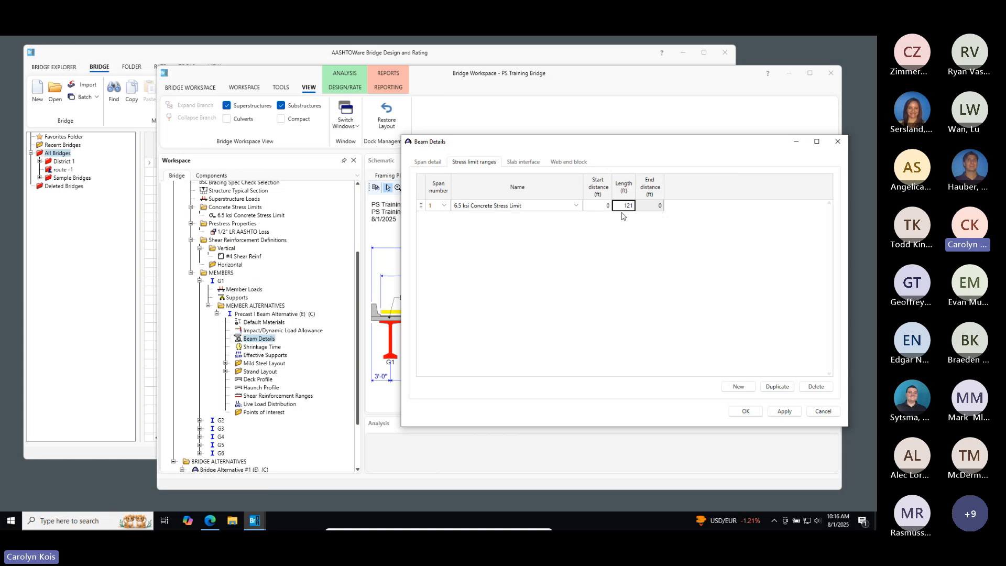
{"action": "key", "text": "Return"}
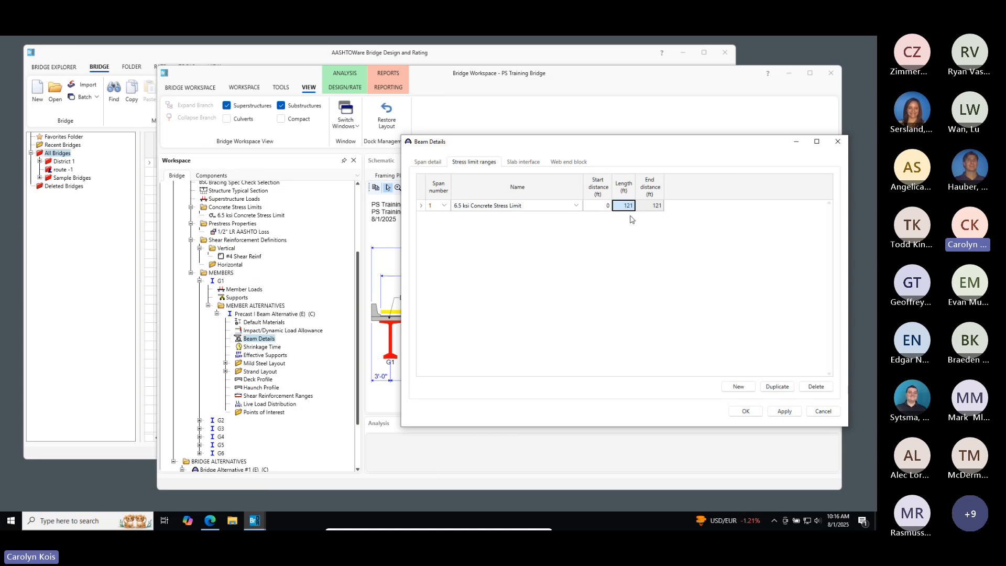
Check the span length of member G1 and the beam end projections against the stress limit range length
{"action": "left_click", "coordinate": [220, 281]}
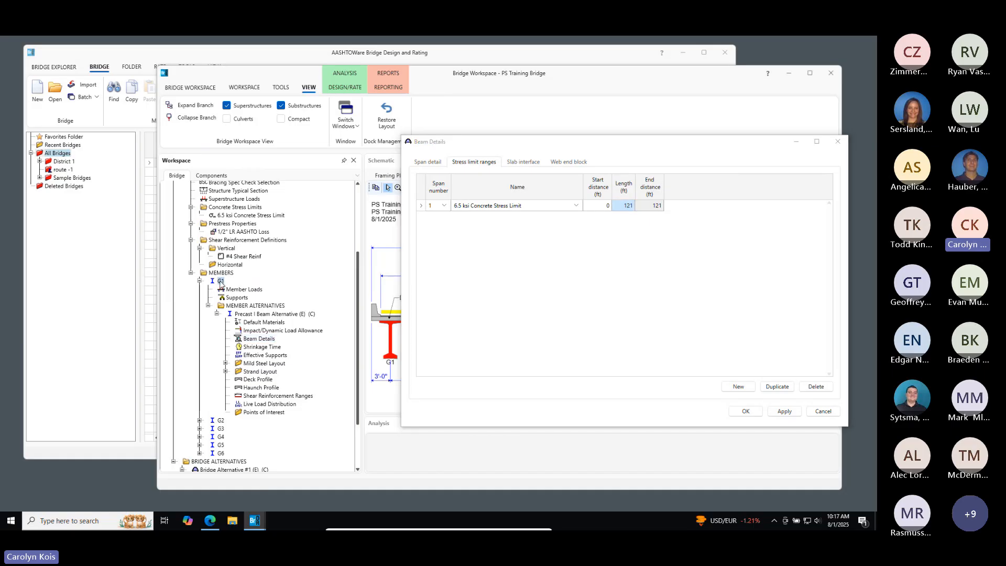
{"action": "double_click", "coordinate": [220, 282]}
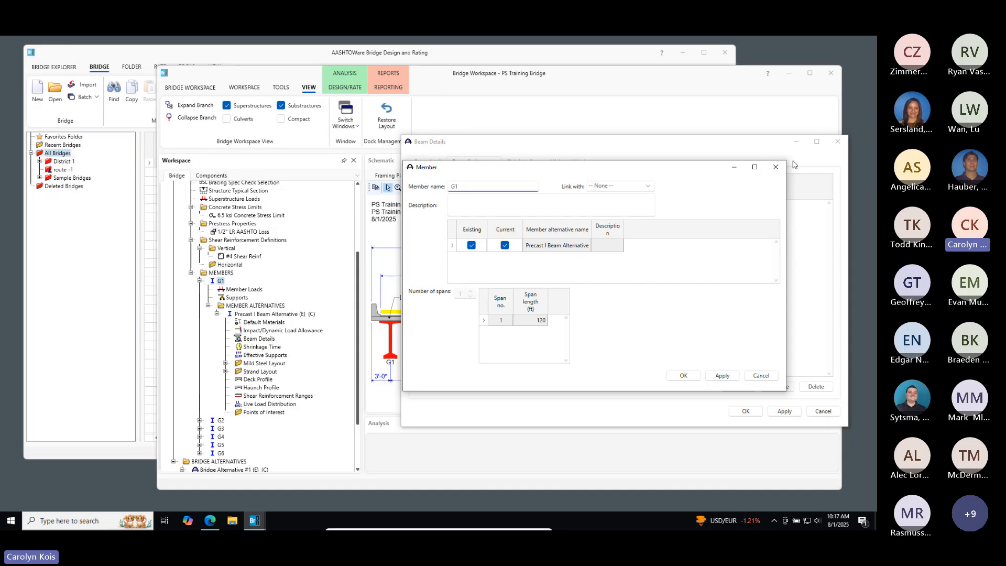
{"action": "left_click", "coordinate": [775, 167]}
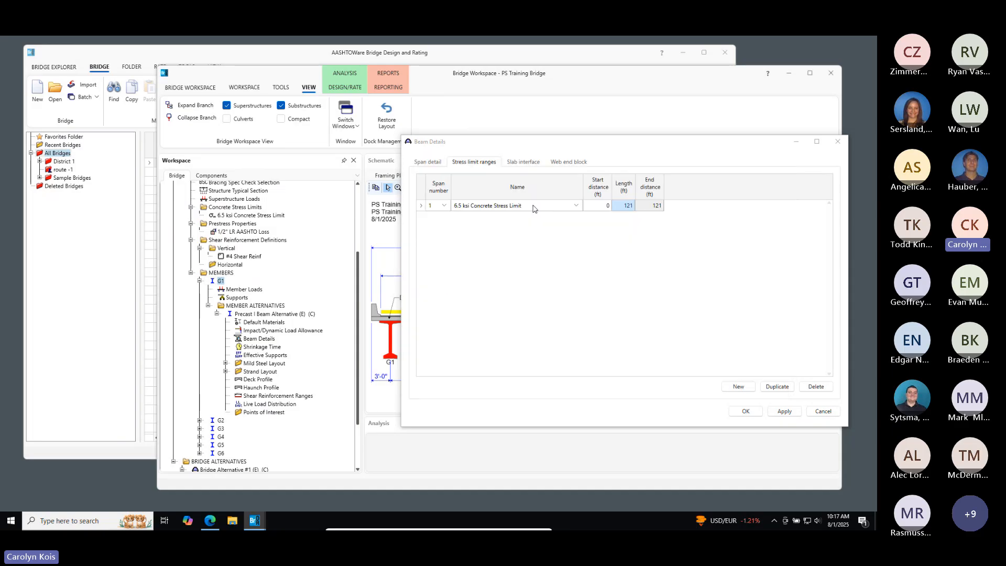
{"action": "left_click", "coordinate": [426, 164]}
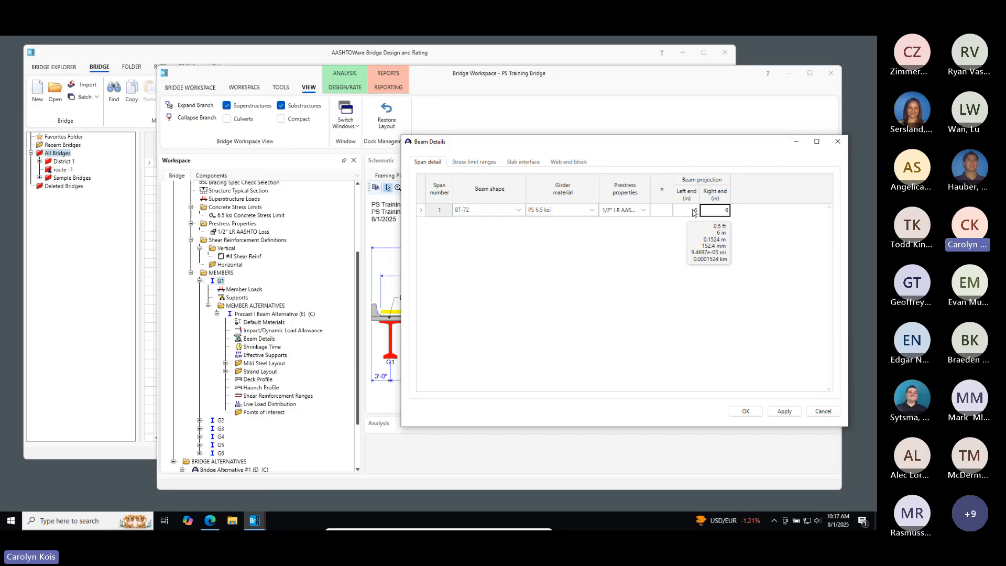
{"action": "left_click", "coordinate": [478, 162]}
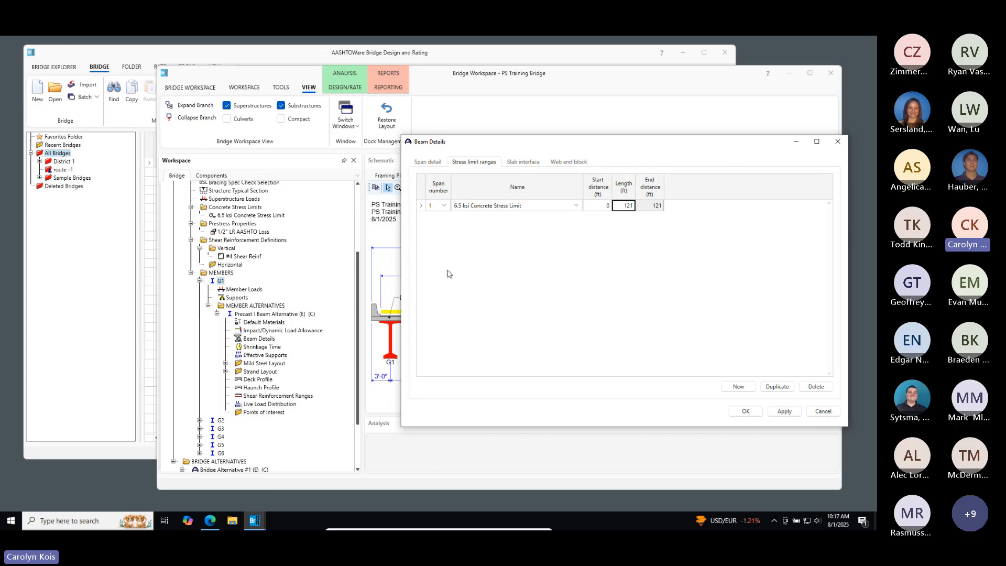
Set the slab interface type to Intentionally Roughened and its cohesion factor to 0.1 ksi
{"action": "left_click", "coordinate": [524, 161]}
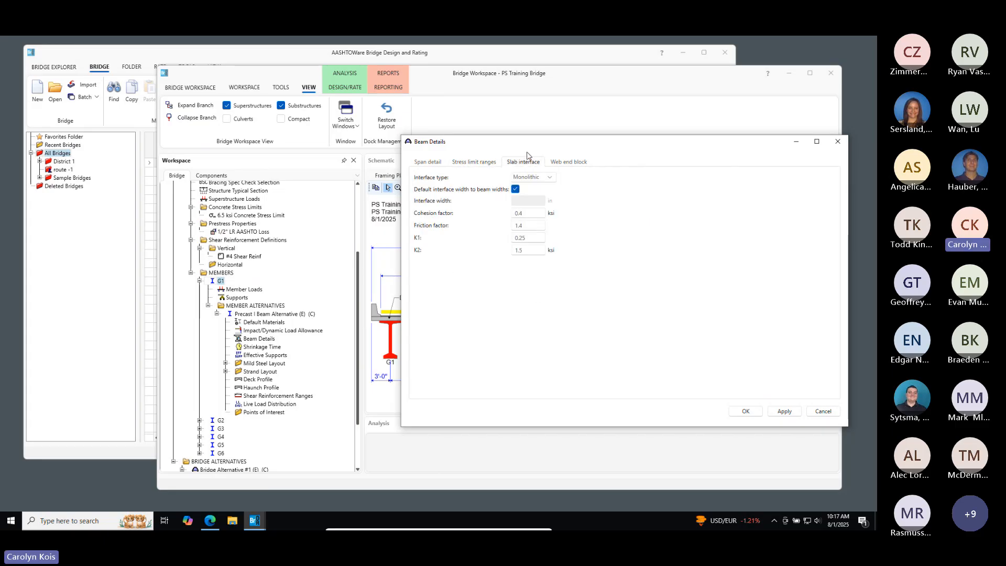
{"action": "left_click", "coordinate": [543, 178]}
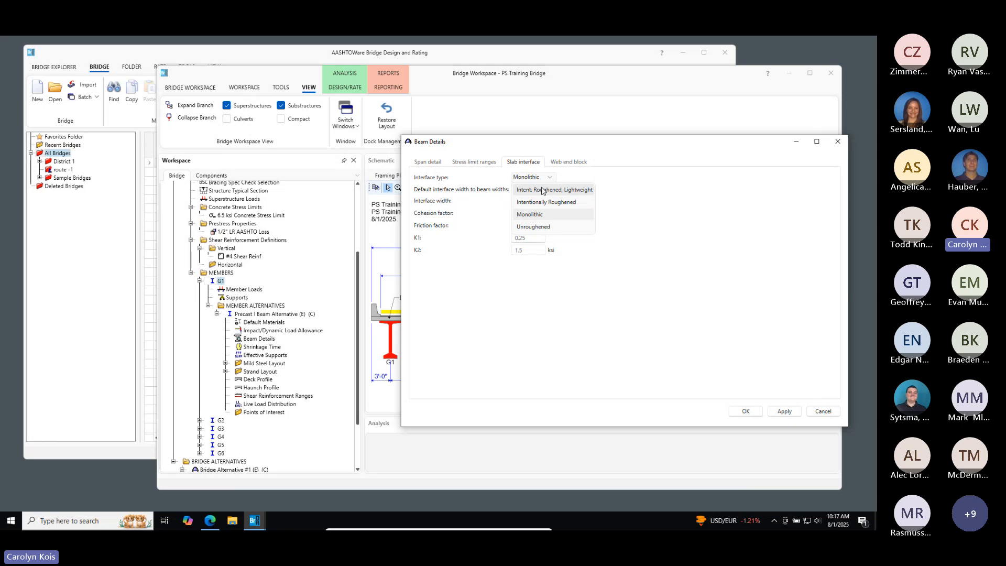
{"action": "left_click", "coordinate": [546, 203]}
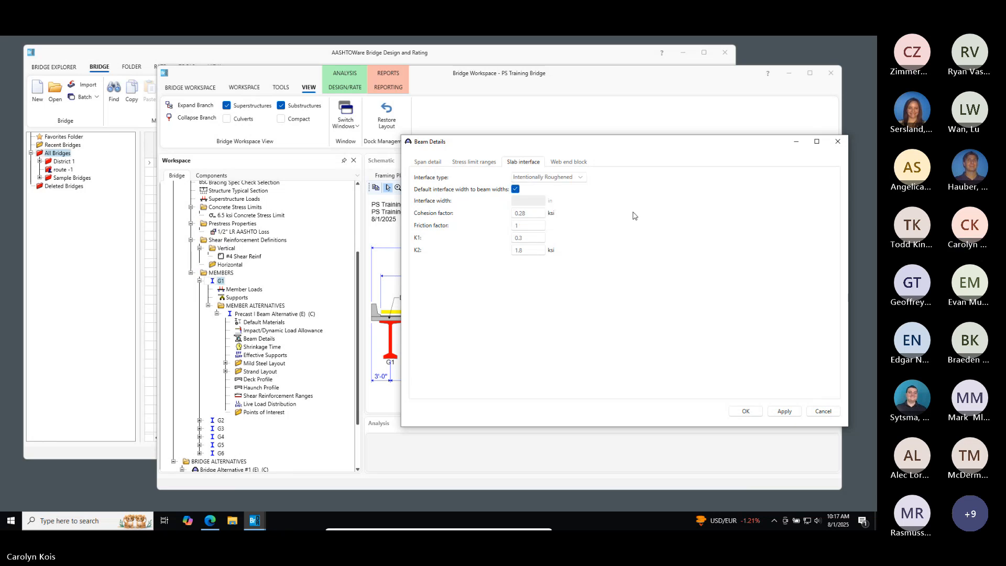
{"action": "double_click", "coordinate": [536, 210]}
Review the web end block and other beam details, accept them, and repopulate span 1's Mild Steel Layout from the new beam shape
{"action": "left_click", "coordinate": [585, 163]}
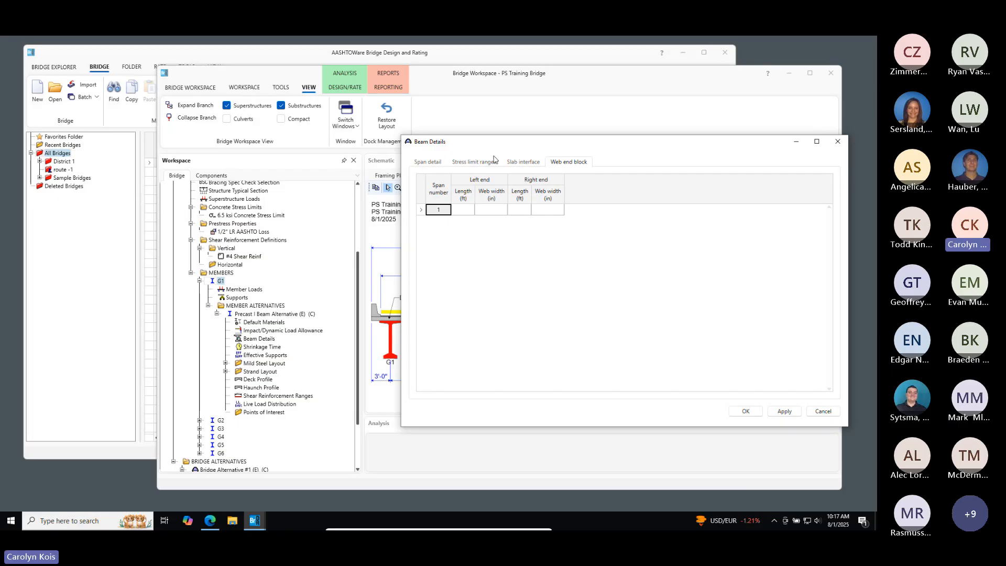
{"action": "left_click", "coordinate": [530, 162]}
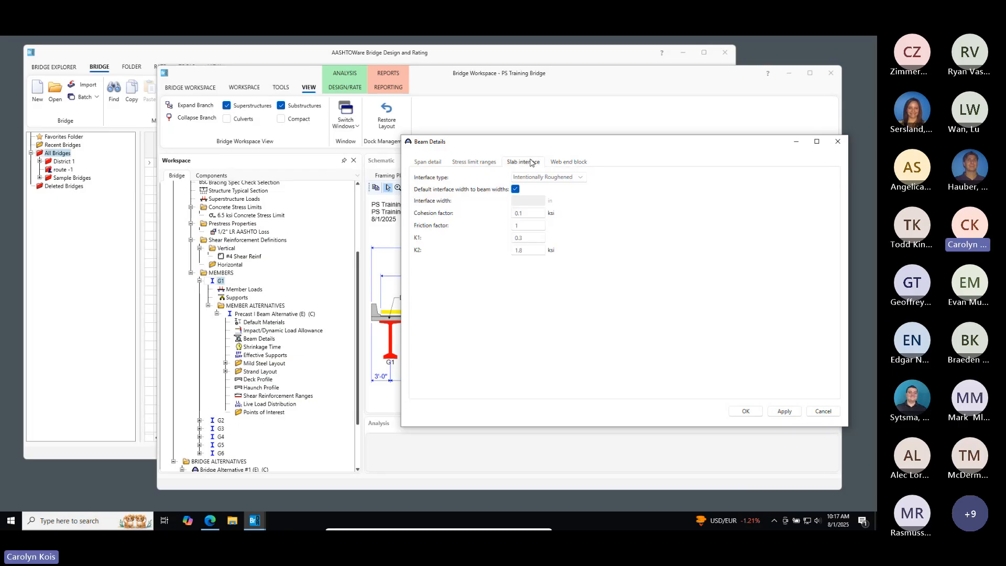
{"action": "left_click", "coordinate": [473, 162]}
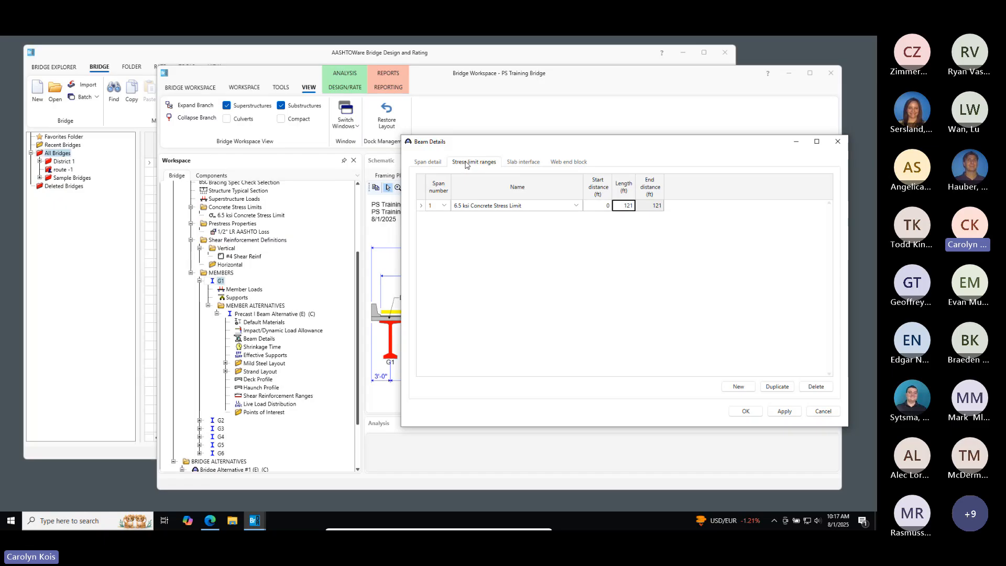
{"action": "left_click", "coordinate": [430, 162]}
{"action": "left_click", "coordinate": [748, 411]}
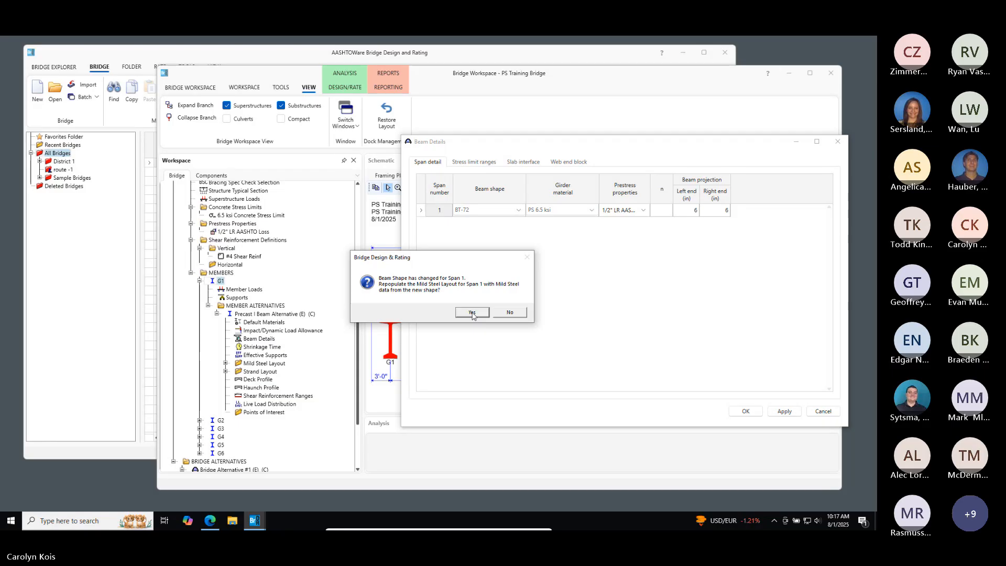
{"action": "left_click", "coordinate": [472, 312]}
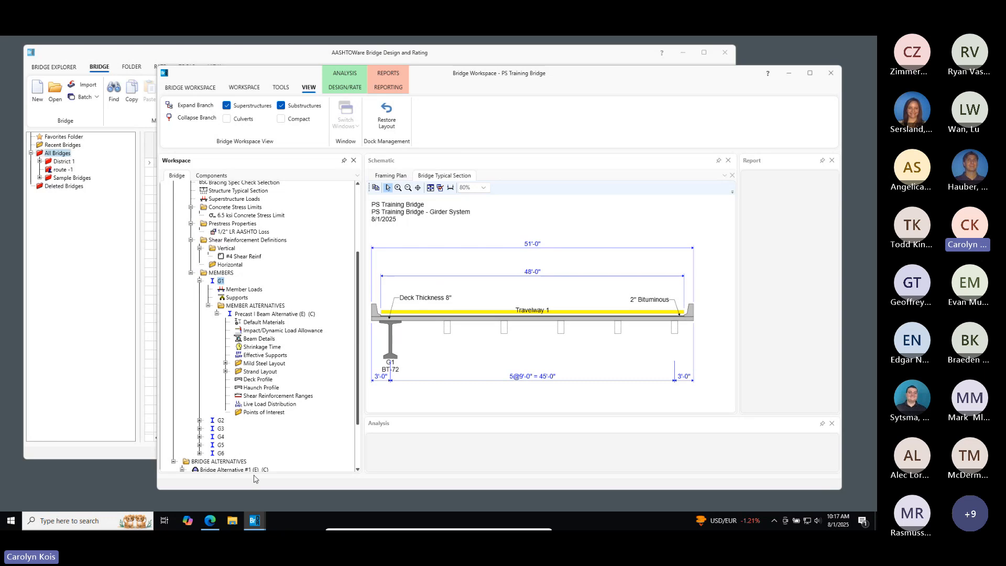
Switch to the PCITrainingBridge6 workspace, move and enlarge its window, and collapse girder G2 in the Bridge tree
{"action": "mouse_move", "coordinate": [257, 523]}
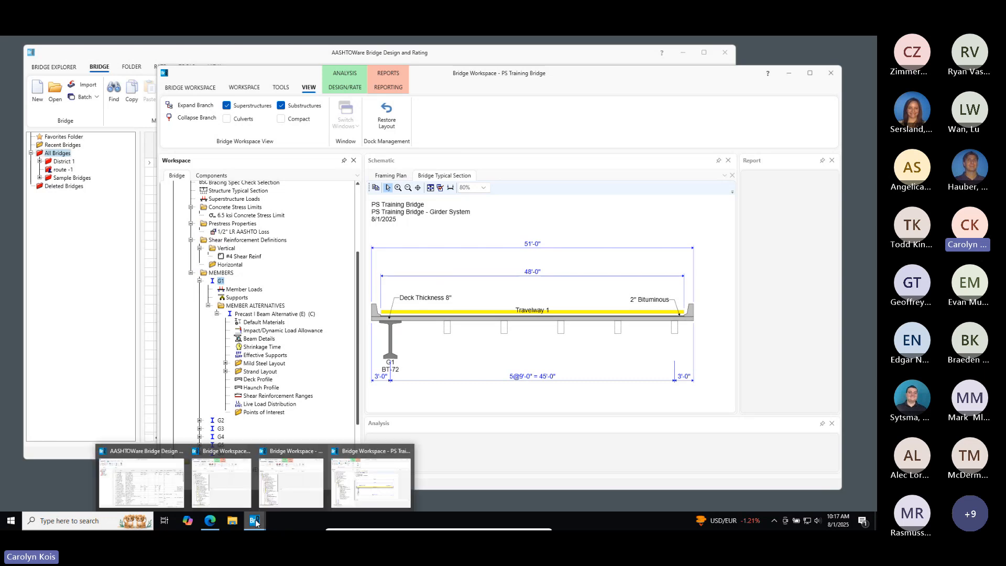
{"action": "mouse_move", "coordinate": [278, 481]}
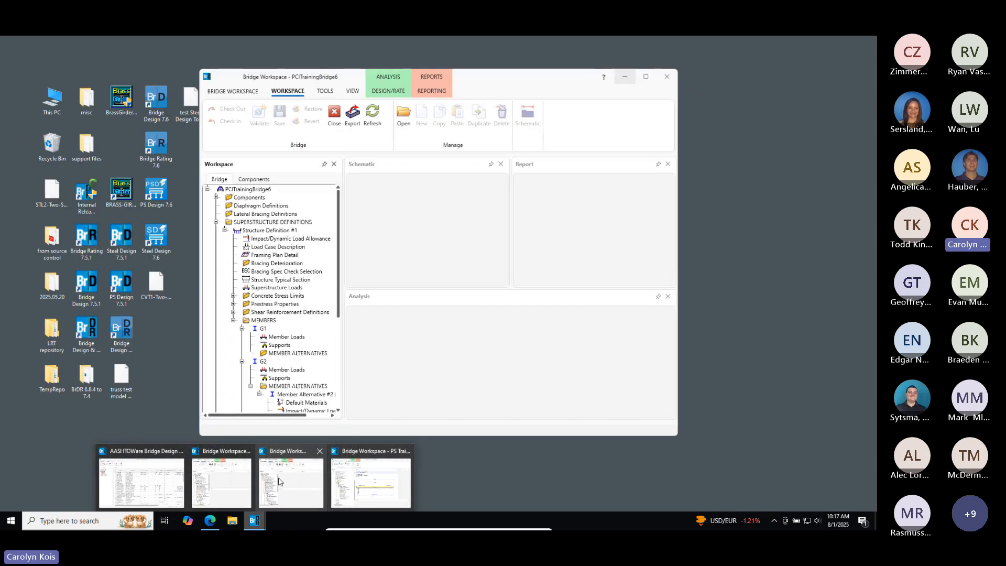
{"action": "left_click", "coordinate": [283, 480]}
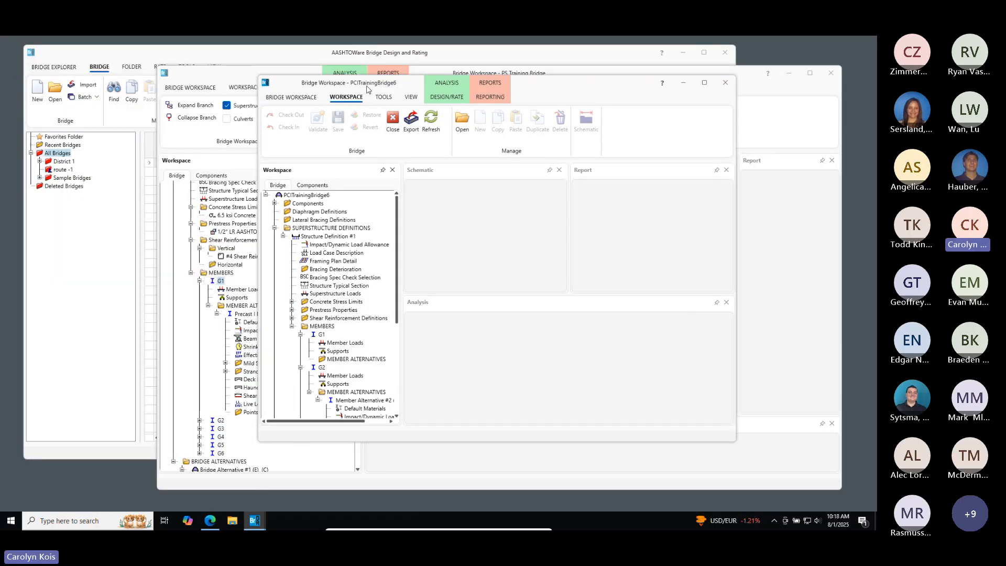
{"action": "left_click_drag", "start_coordinate": [367, 89], "coordinate": [229, 69]}
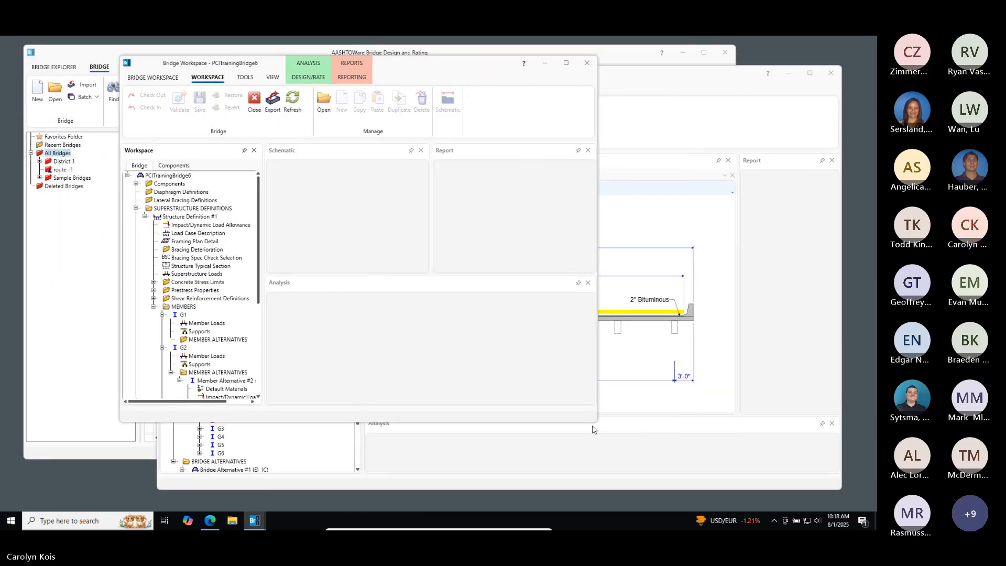
{"action": "left_click_drag", "start_coordinate": [597, 421], "coordinate": [719, 459]}
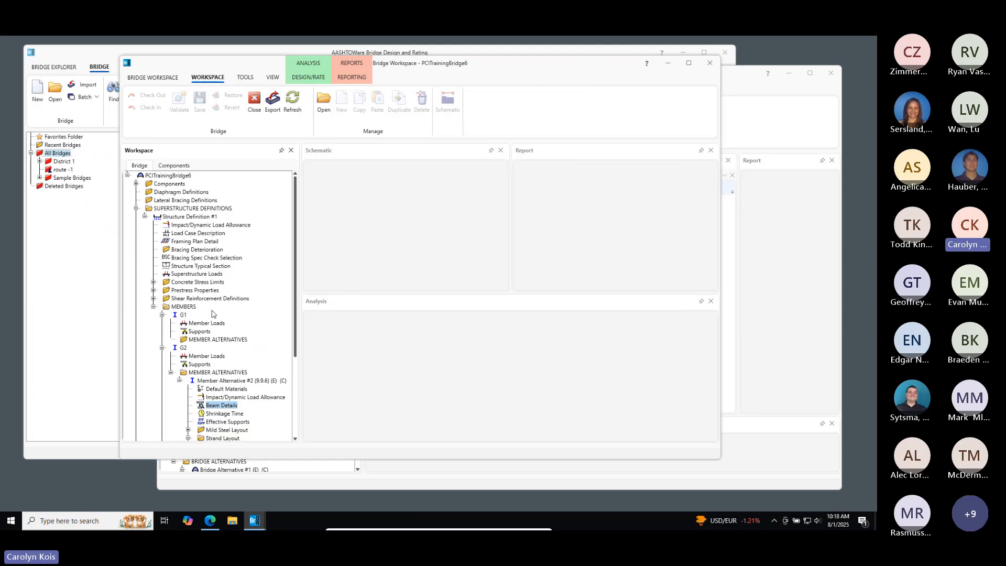
{"action": "scroll", "coordinate": [212, 314], "scroll_direction": "down", "scroll_amount": 4}
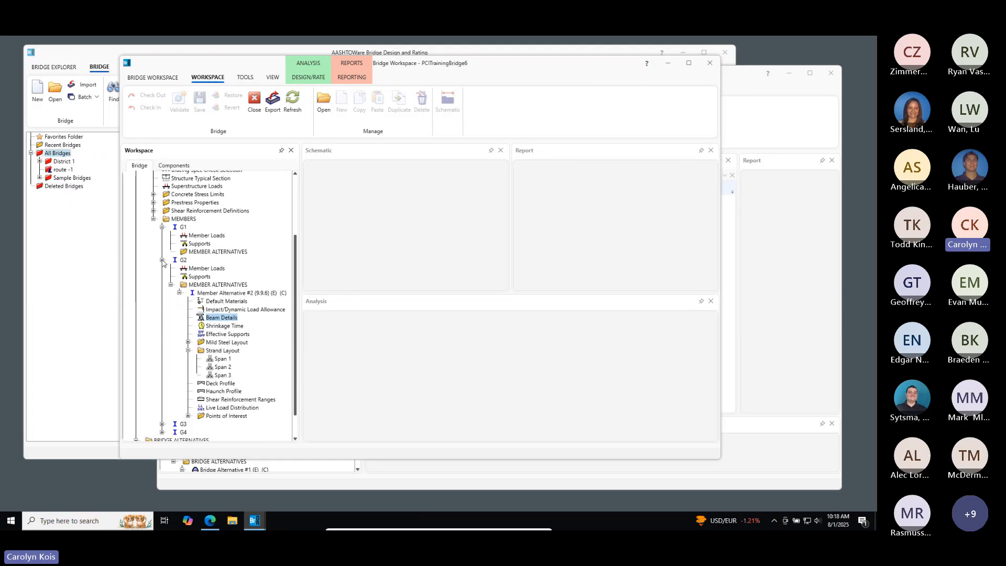
{"action": "left_click", "coordinate": [162, 260]}
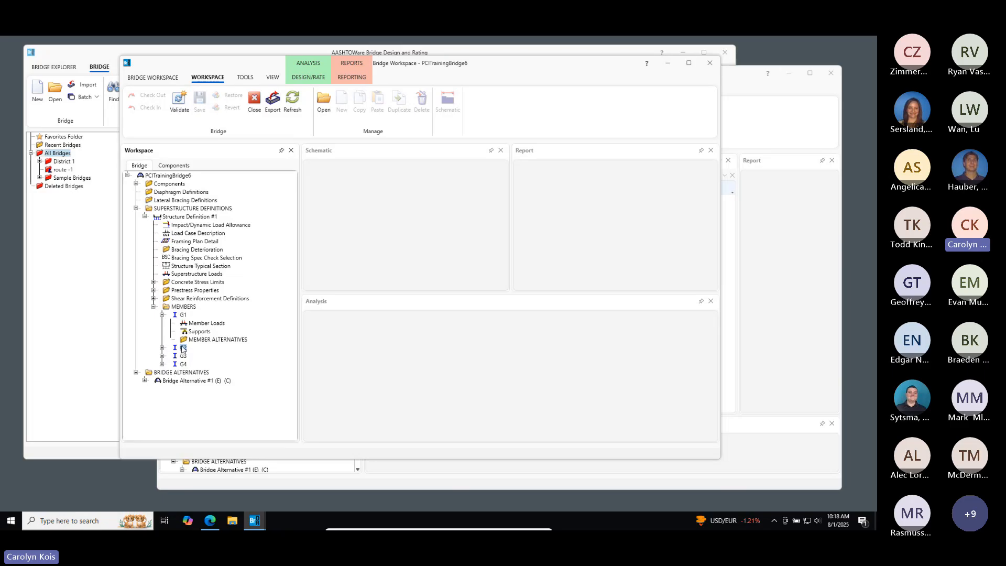
Expand girder G2 in the Bridge tree and check the span lengths in Structure Definition #1
{"action": "left_click", "coordinate": [162, 348]}
{"action": "scroll", "coordinate": [211, 350], "scroll_direction": "down", "scroll_amount": 4}
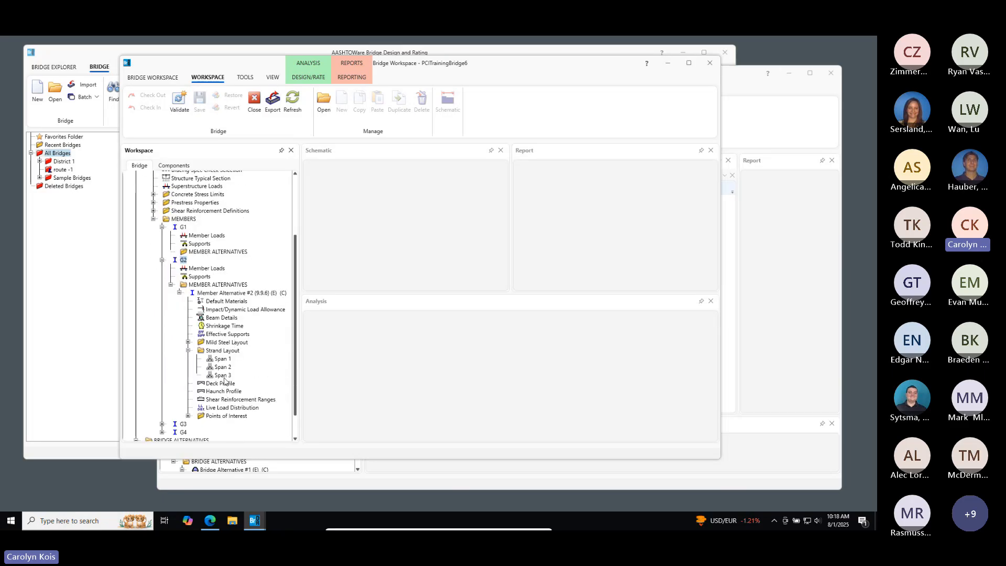
{"action": "scroll", "coordinate": [225, 377], "scroll_direction": "up", "scroll_amount": 4}
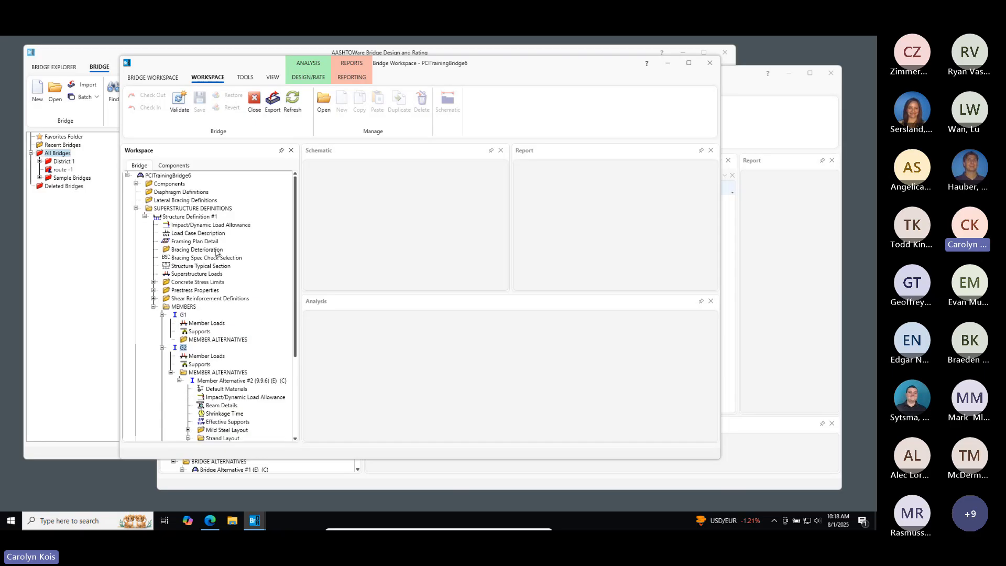
{"action": "left_click", "coordinate": [193, 218]}
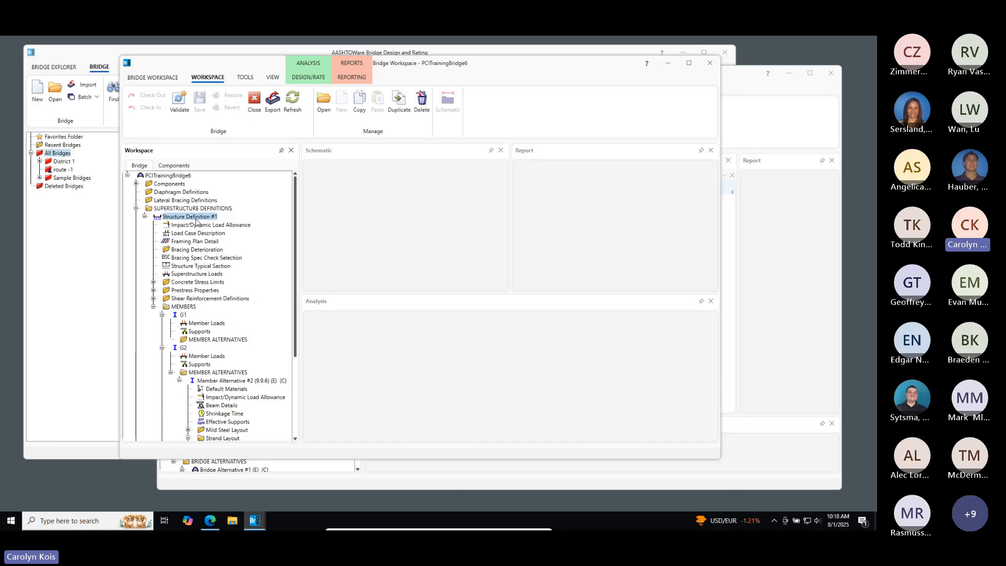
{"action": "double_click", "coordinate": [196, 220]}
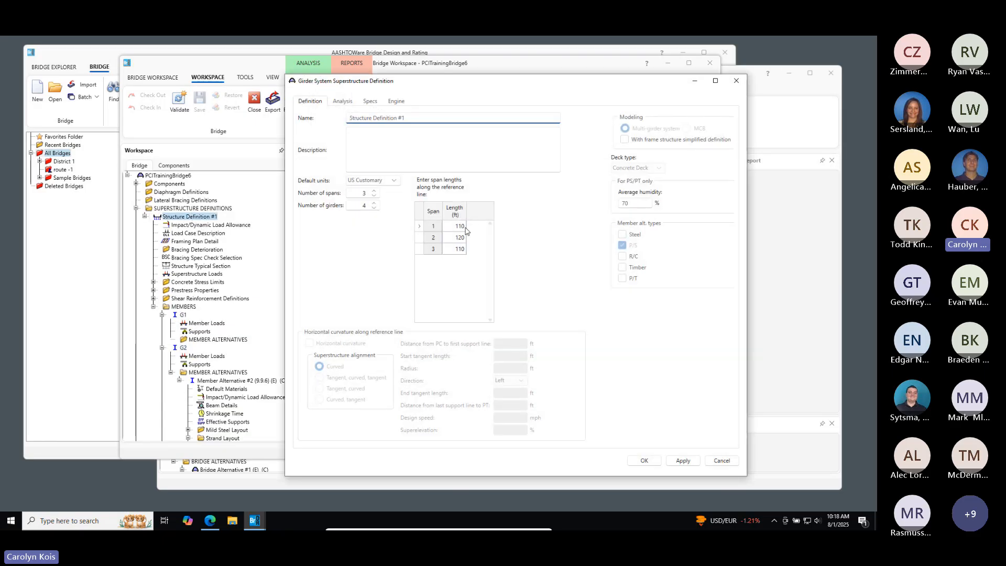
{"action": "left_click", "coordinate": [736, 81]}
Review the Beam Details of G2's Member Alternative #2, comparing the continuous support detail with the continuity diaphragm data
{"action": "scroll", "coordinate": [222, 341], "scroll_direction": "down", "scroll_amount": 2}
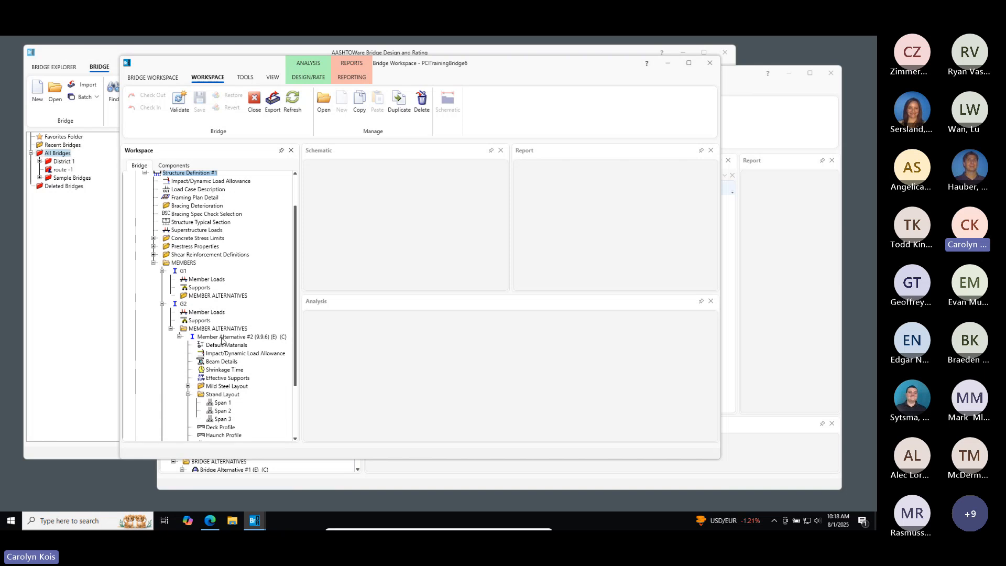
{"action": "double_click", "coordinate": [221, 362]}
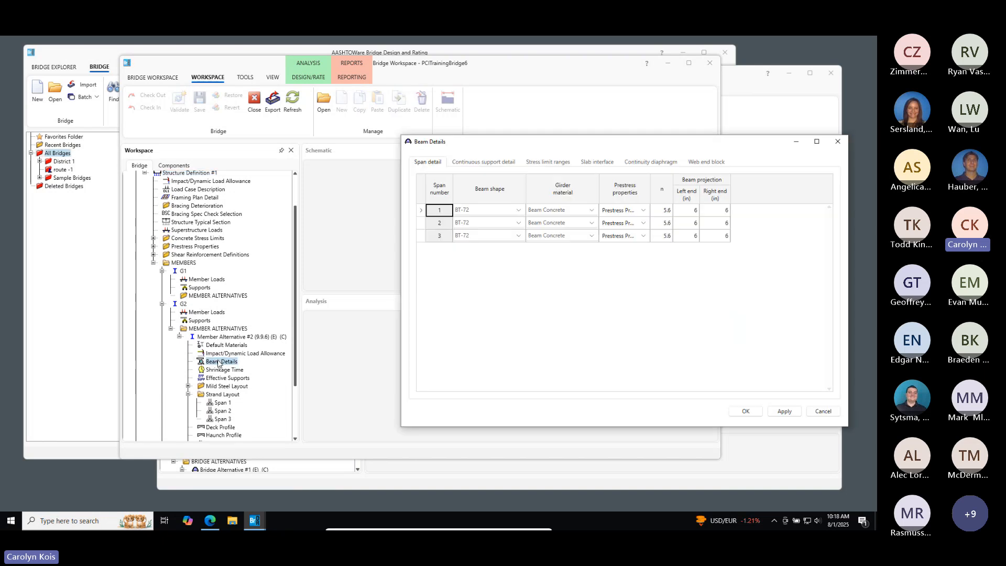
{"action": "left_click_drag", "start_coordinate": [569, 147], "coordinate": [410, 153]}
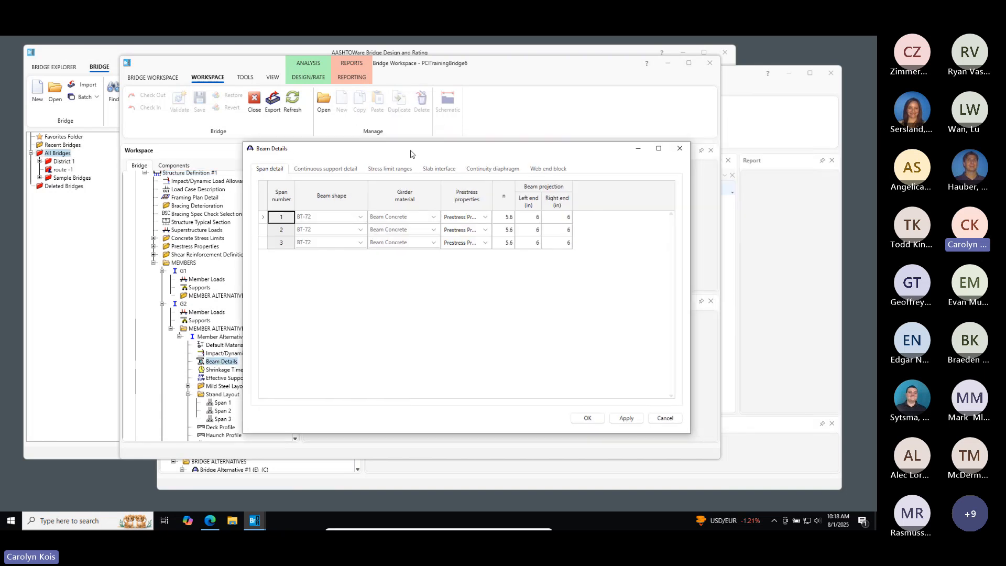
{"action": "left_click", "coordinate": [323, 170]}
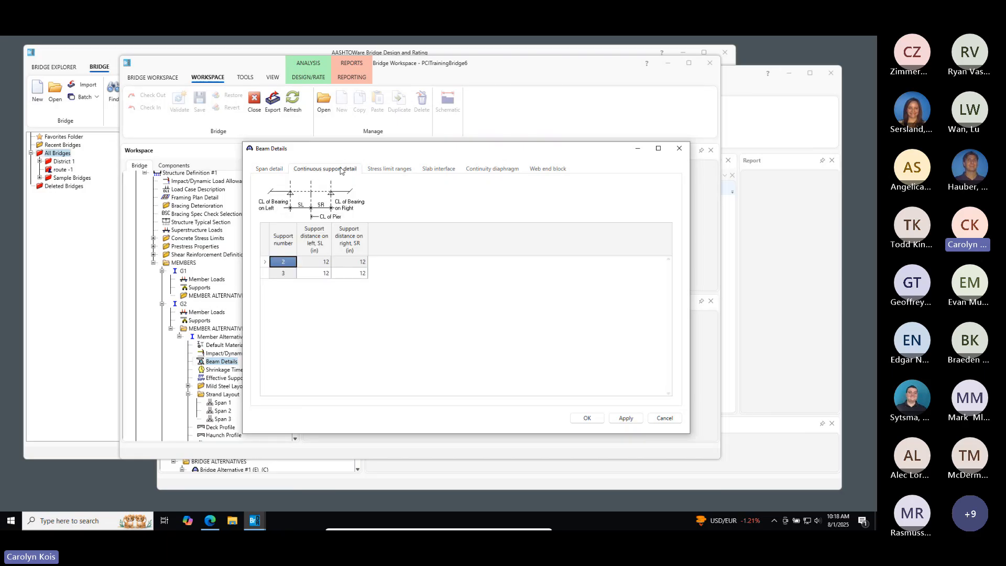
{"action": "left_click", "coordinate": [491, 169]}
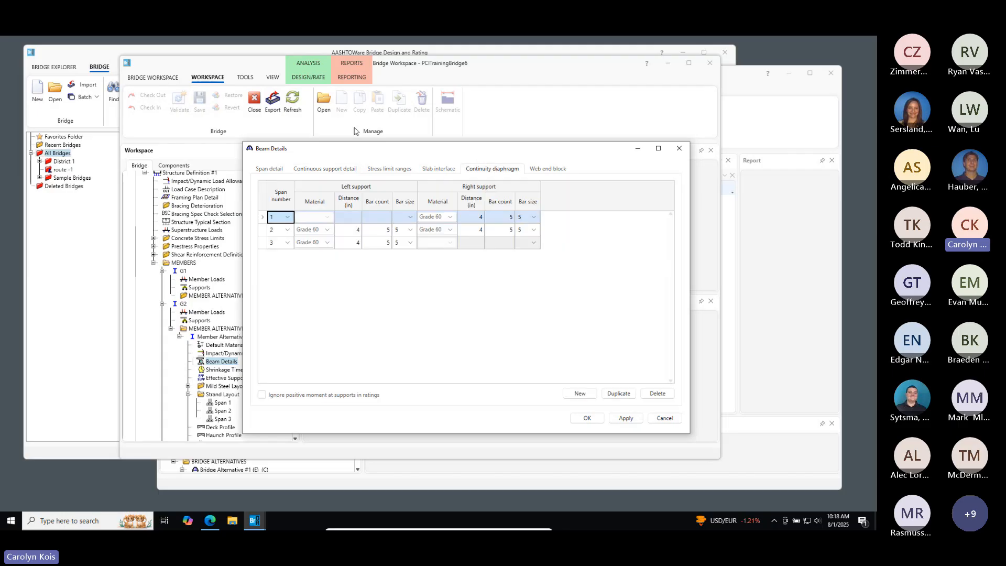
{"action": "left_click", "coordinate": [333, 165]}
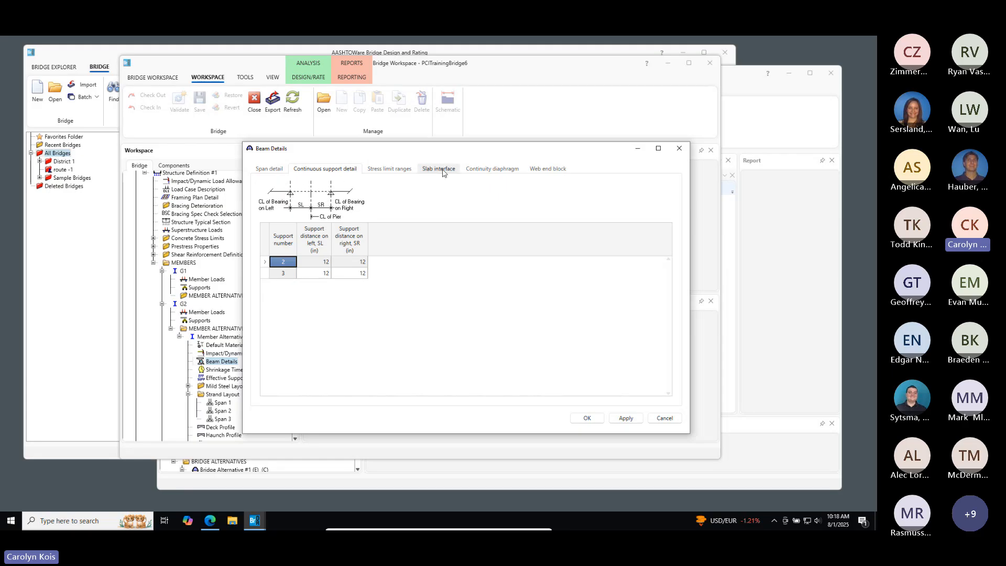
{"action": "left_click", "coordinate": [493, 169]}
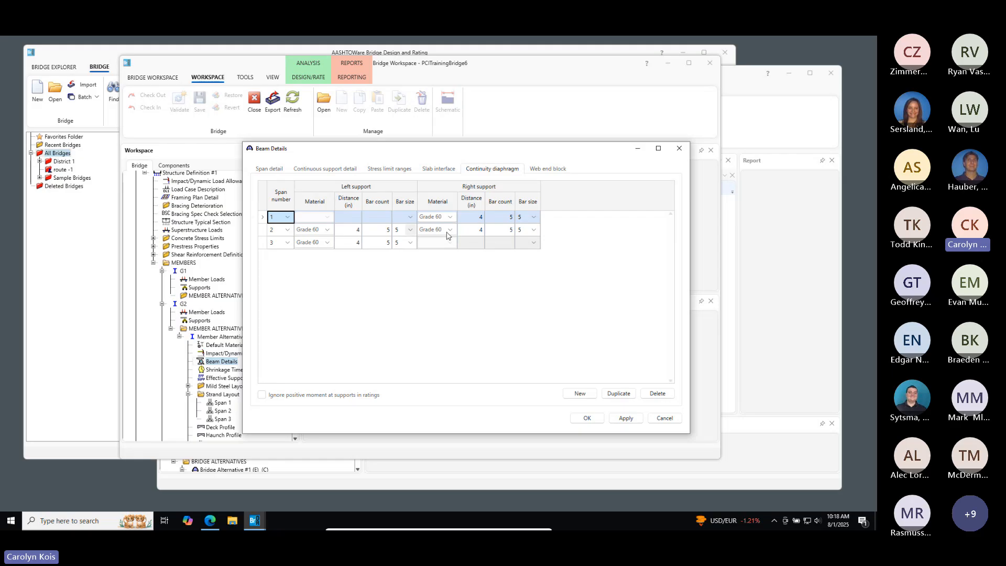
{"action": "left_click", "coordinate": [332, 169]}
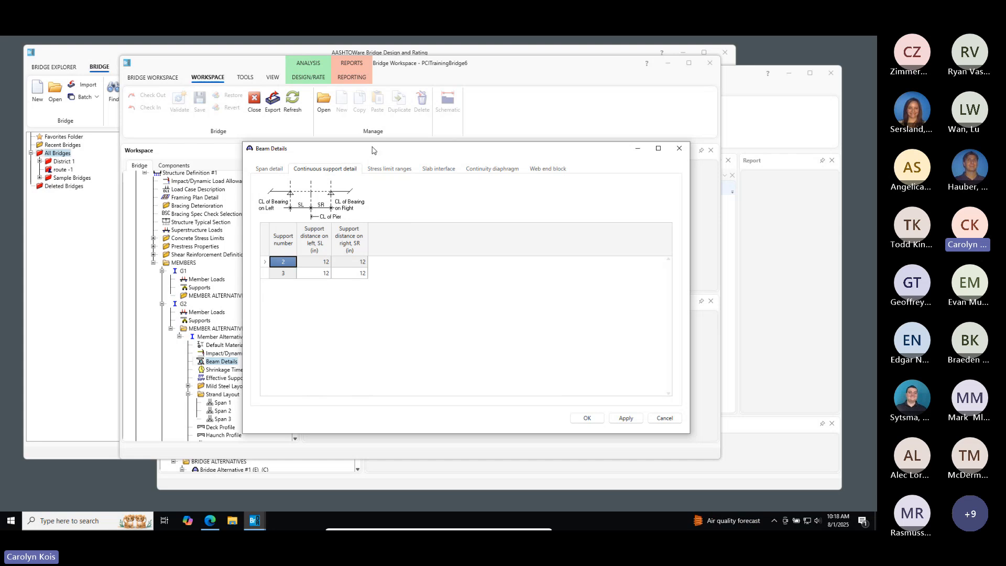
Consult the Continuous Support Detail help topic, then close Beam Details without changes and minimize the PCITrainingBridge6 workspace
{"action": "key", "text": "F1"}
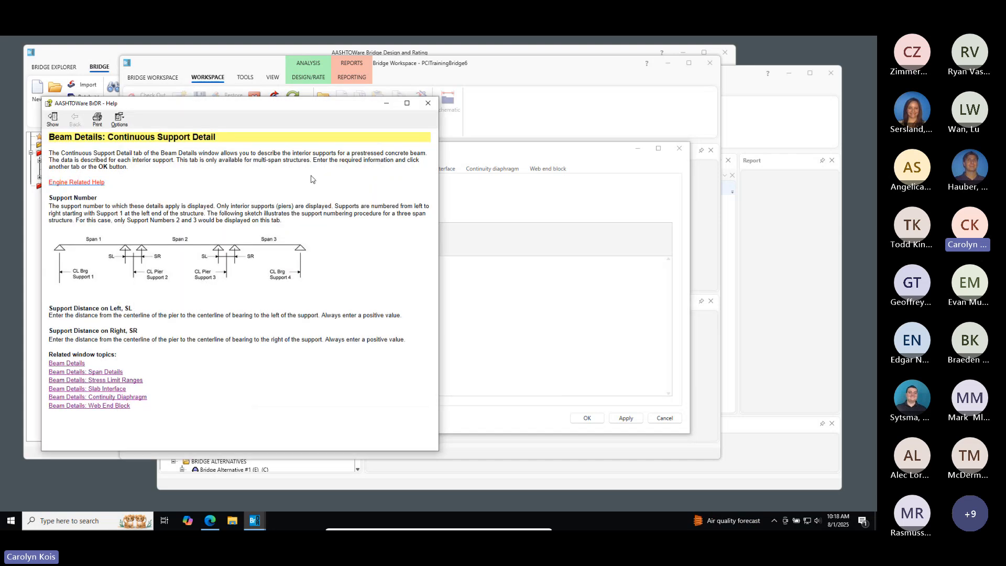
{"action": "left_click_drag", "start_coordinate": [271, 106], "coordinate": [642, 130]}
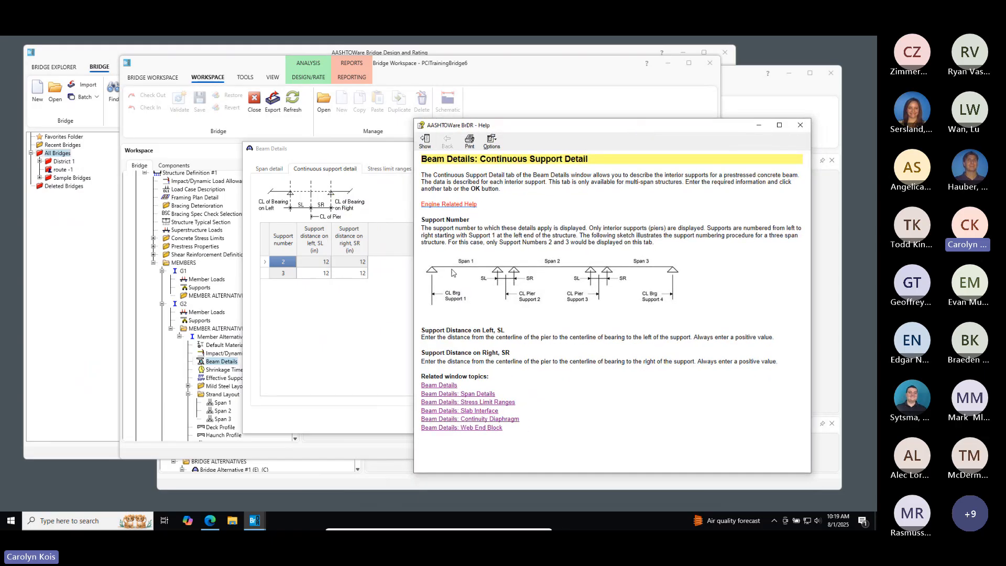
{"action": "left_click", "coordinate": [800, 126]}
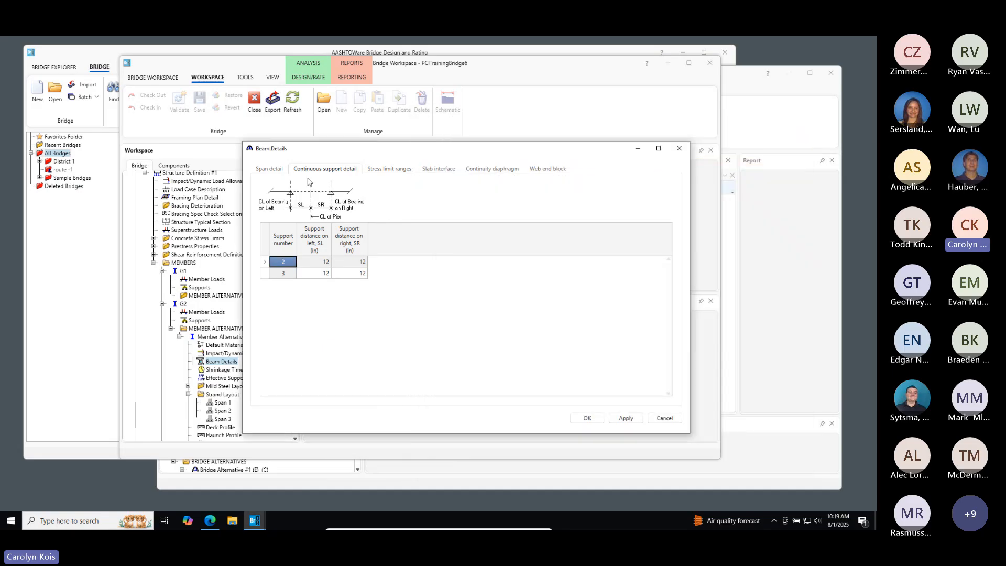
{"action": "left_click", "coordinate": [665, 418]}
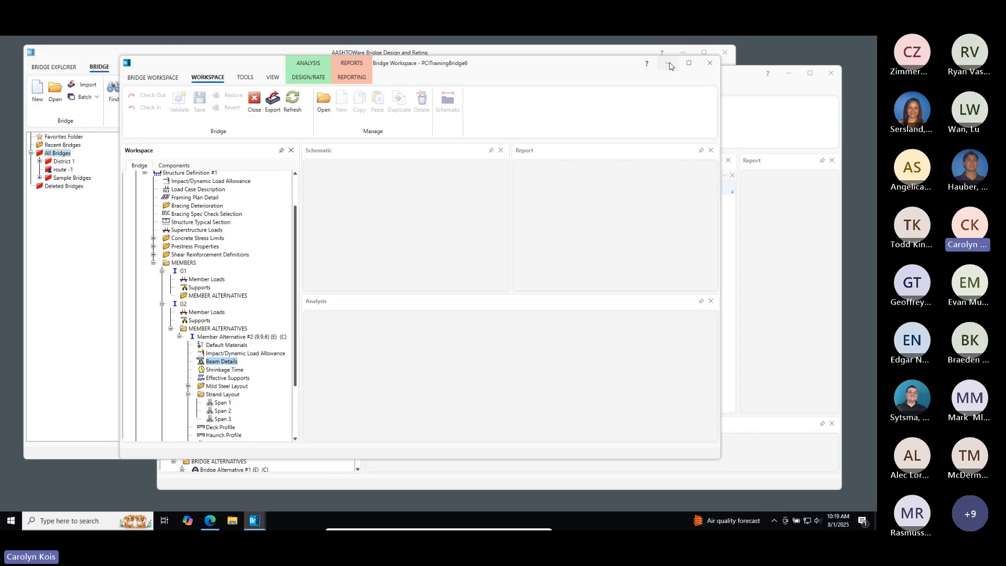
{"action": "left_click", "coordinate": [669, 63]}
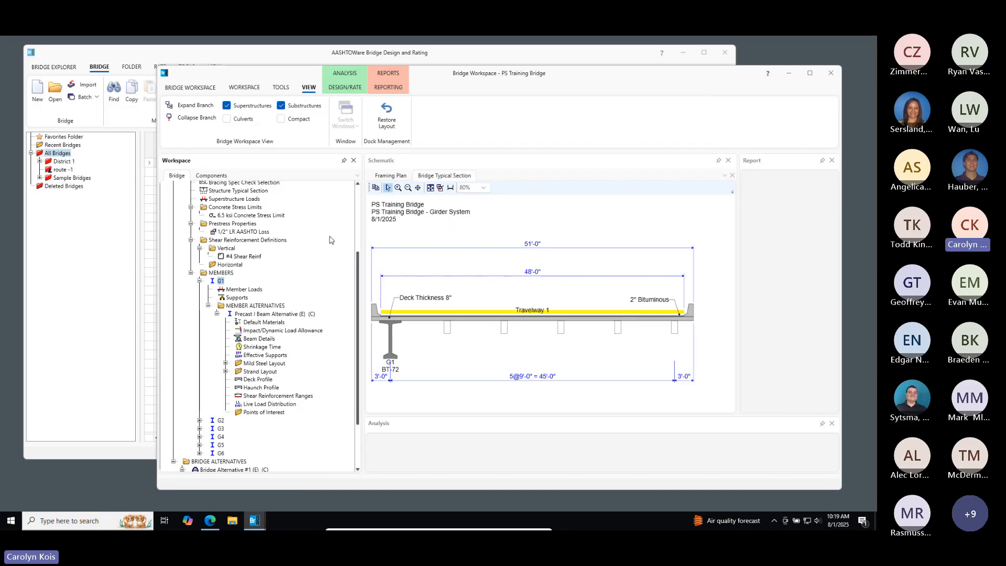
Check the span 1 Mild Steel Layout of G1's Precast I Beam Alternative, close it without changes, and collapse its branch
{"action": "scroll", "coordinate": [312, 294], "scroll_direction": "down", "scroll_amount": 1}
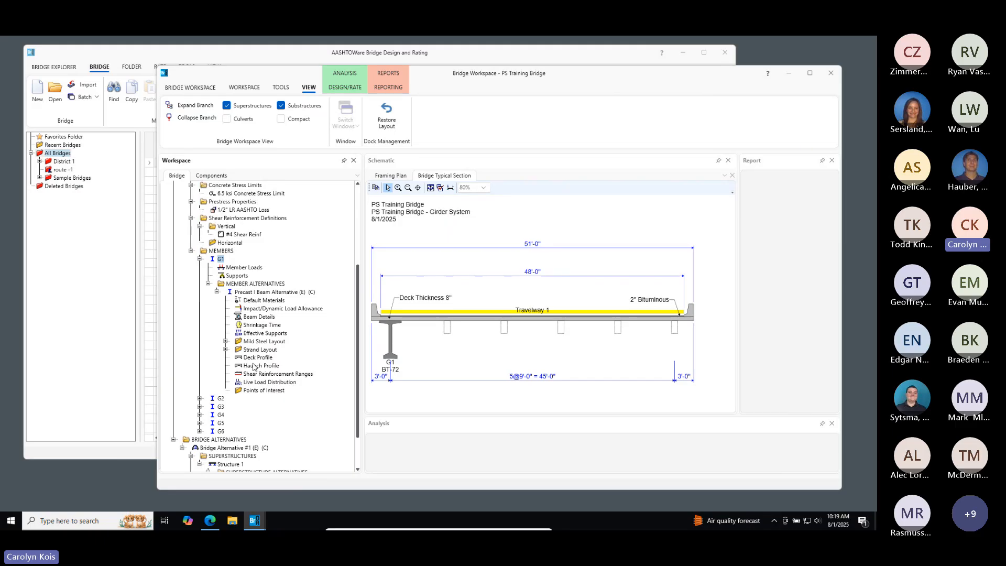
{"action": "left_click", "coordinate": [226, 341]}
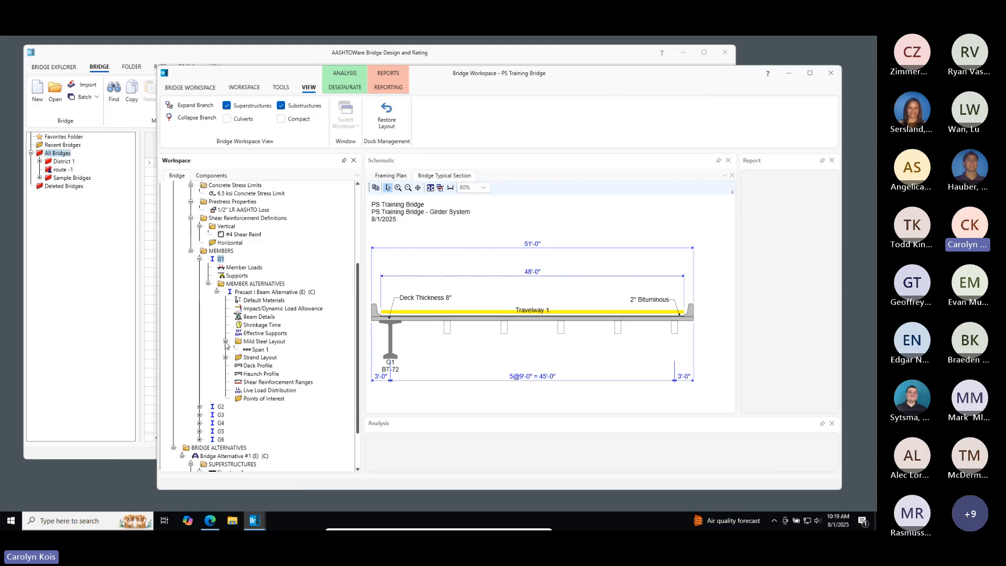
{"action": "double_click", "coordinate": [258, 351]}
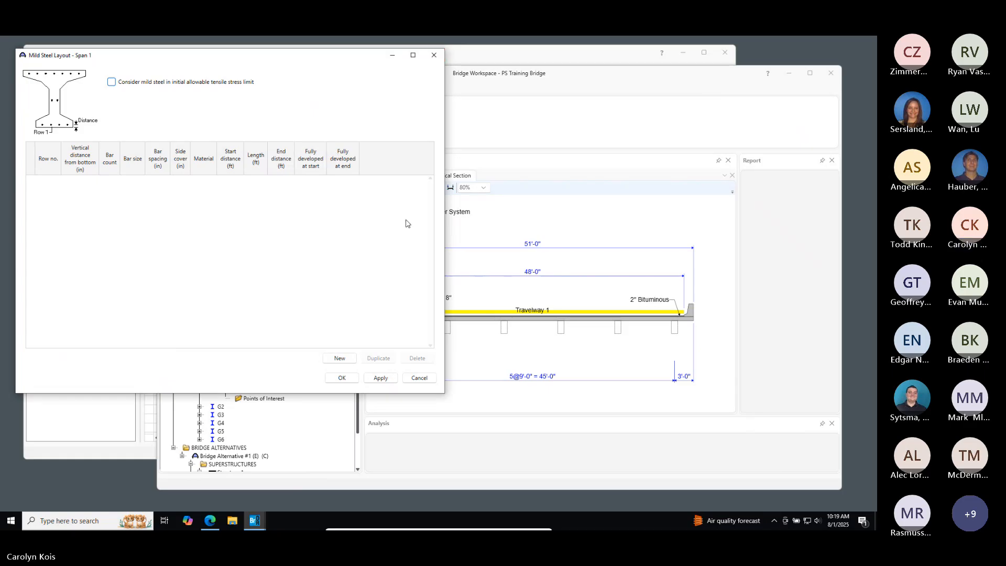
{"action": "left_click", "coordinate": [419, 378]}
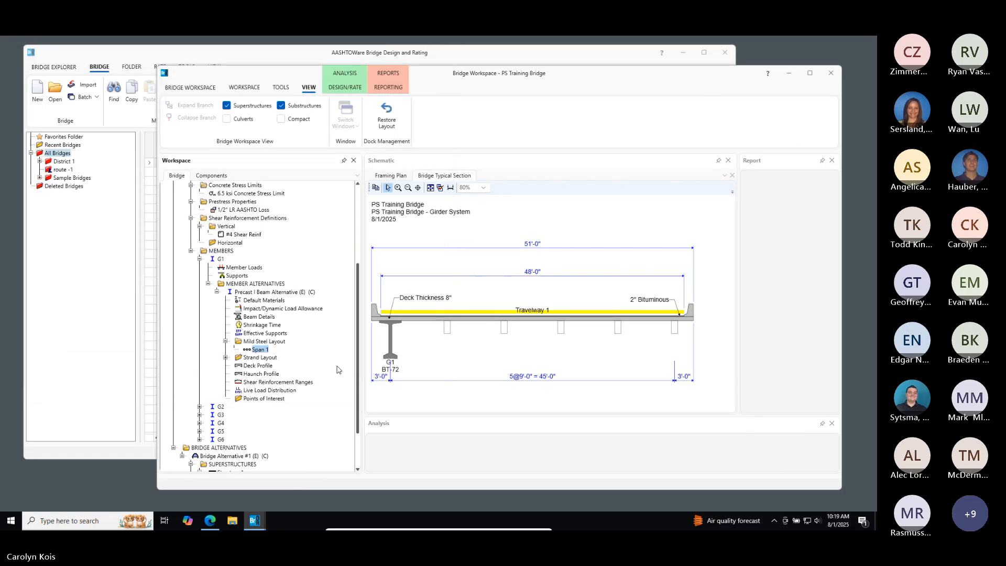
{"action": "left_click", "coordinate": [226, 341]}
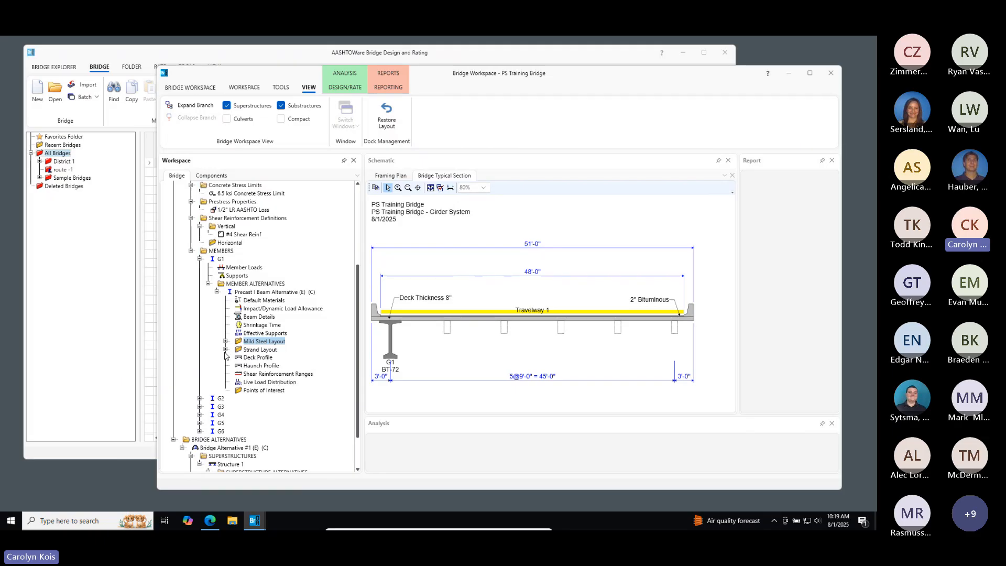
Open G1's span 1 Strand Layout in an enlarged window and view the beam section and legend at 150% zoom
{"action": "left_click", "coordinate": [225, 349]}
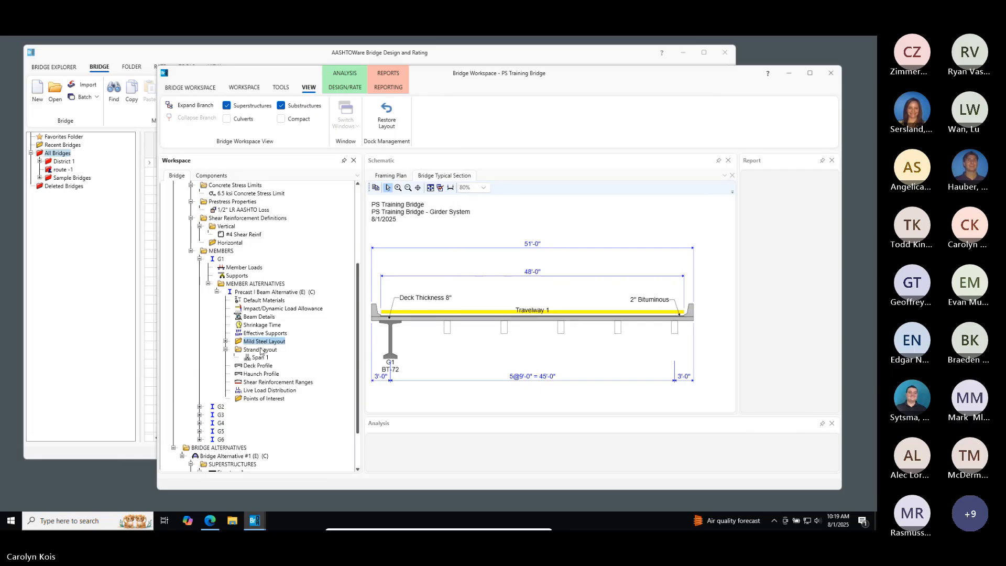
{"action": "double_click", "coordinate": [259, 358]}
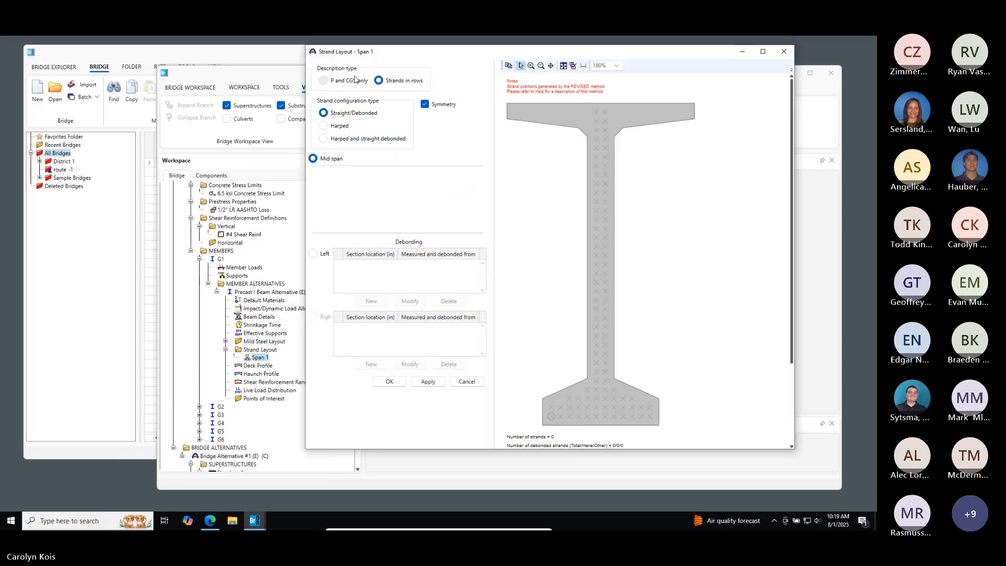
{"action": "left_click_drag", "start_coordinate": [351, 47], "coordinate": [260, 49]}
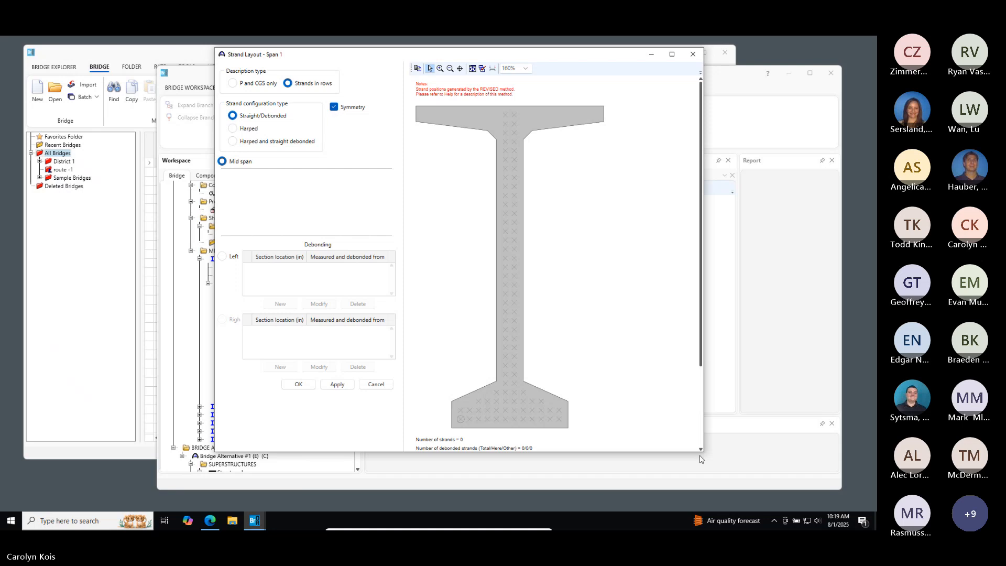
{"action": "left_click_drag", "start_coordinate": [700, 450], "coordinate": [841, 483]}
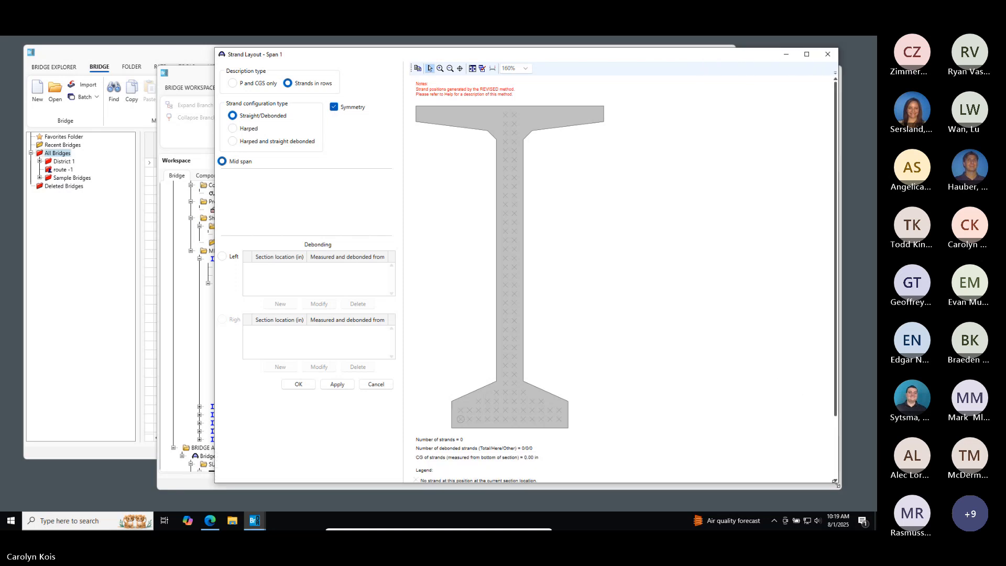
{"action": "left_click", "coordinate": [526, 68]}
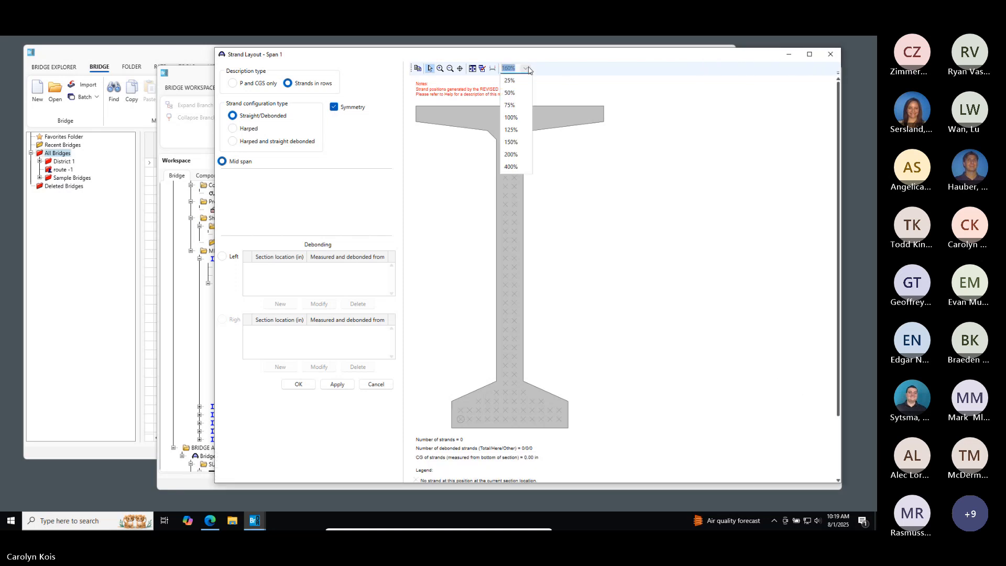
{"action": "left_click", "coordinate": [511, 142]}
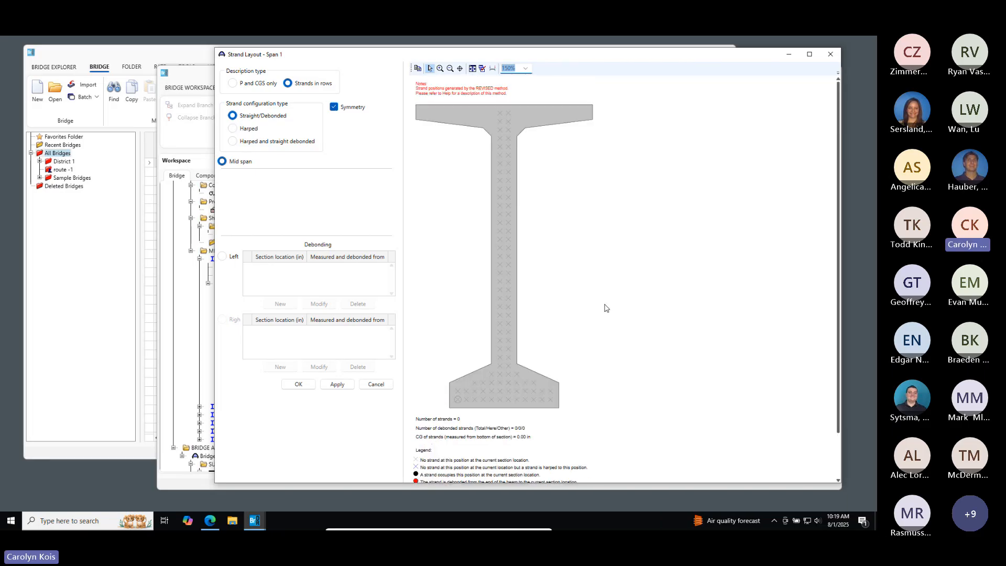
{"action": "scroll", "coordinate": [591, 296], "scroll_direction": "down", "scroll_amount": 1}
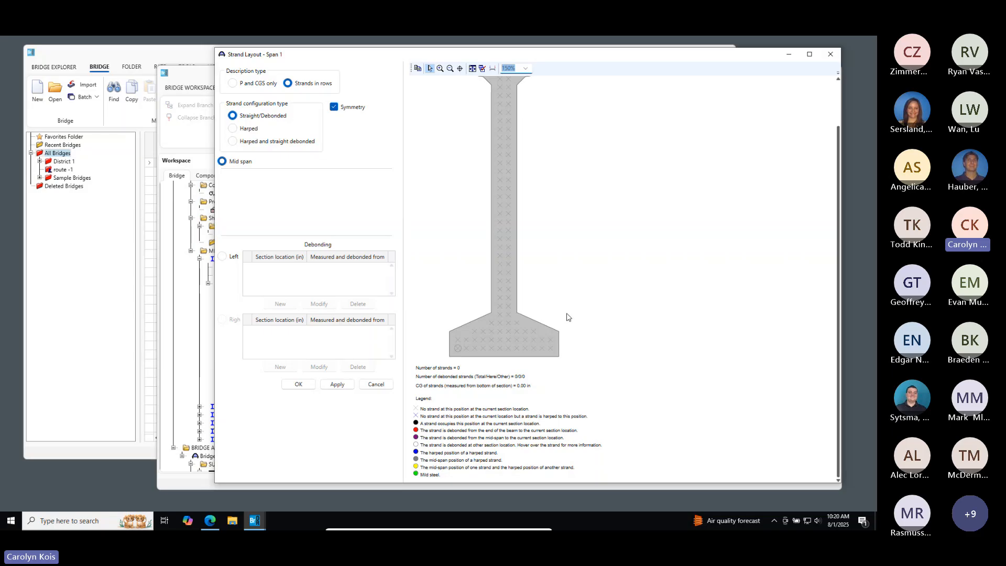
{"action": "scroll", "coordinate": [569, 314], "scroll_direction": "up", "scroll_amount": 1}
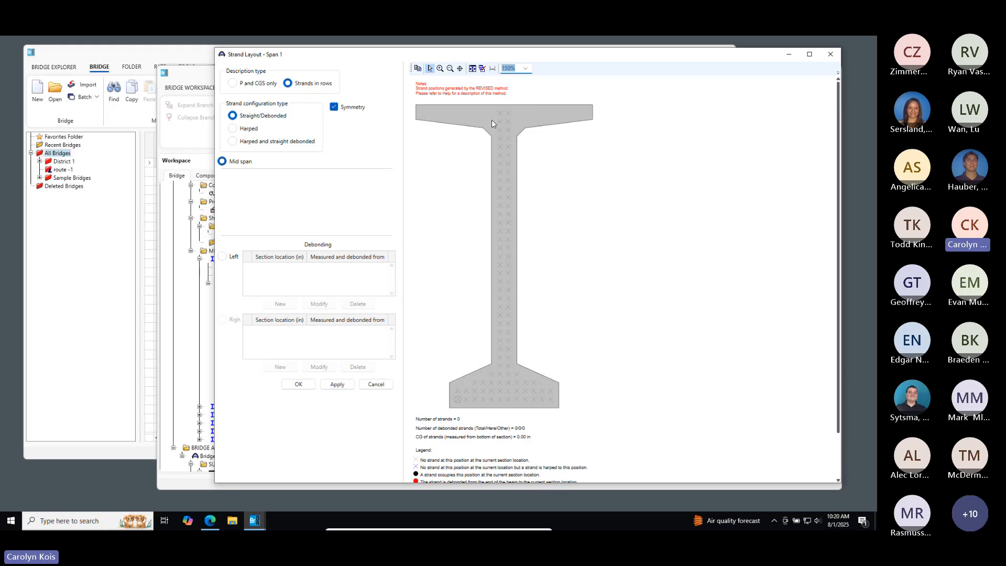
Move the Strand Layout window aside and examine the strand grid of the BT-72 prestress I beam component
{"action": "mouse_move", "coordinate": [468, 394]}
{"action": "left_click_drag", "start_coordinate": [655, 59], "coordinate": [709, 61]}
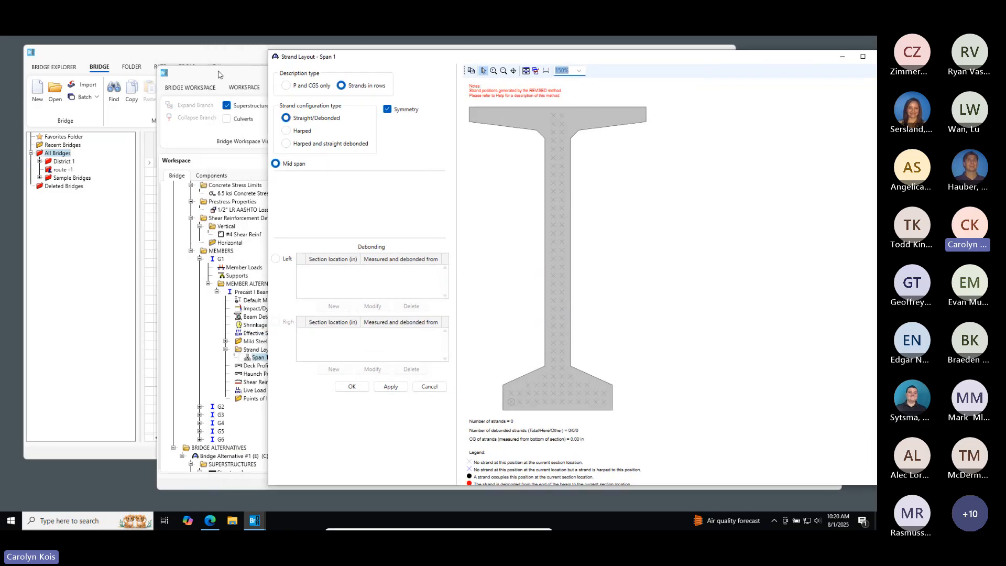
{"action": "left_click", "coordinate": [219, 74]}
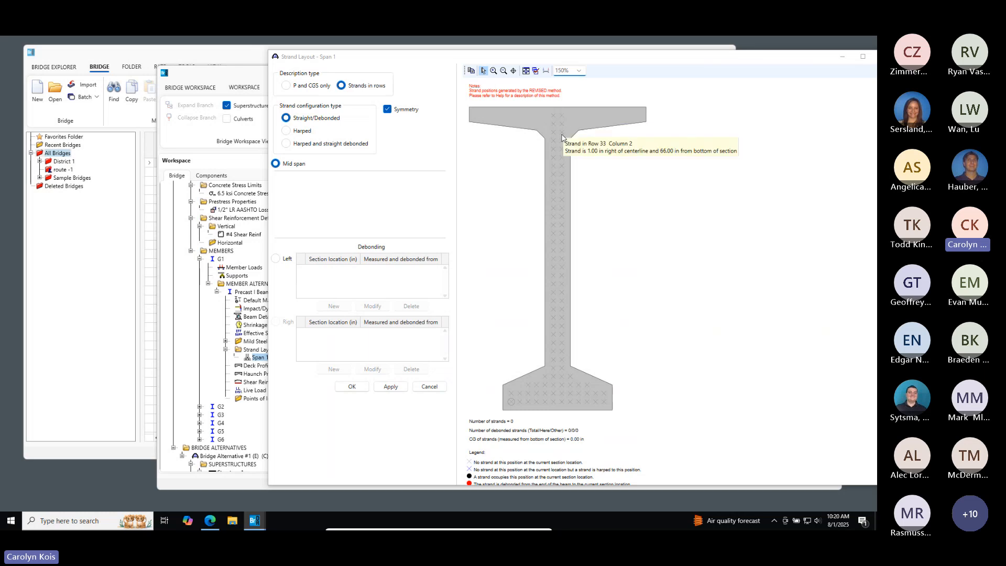
{"action": "left_click", "coordinate": [212, 175]}
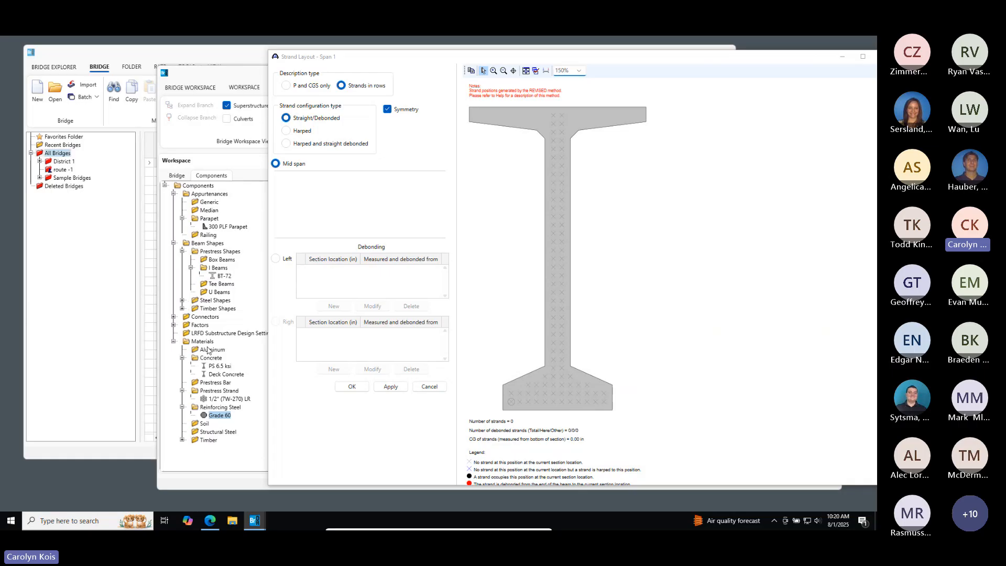
{"action": "double_click", "coordinate": [222, 277]}
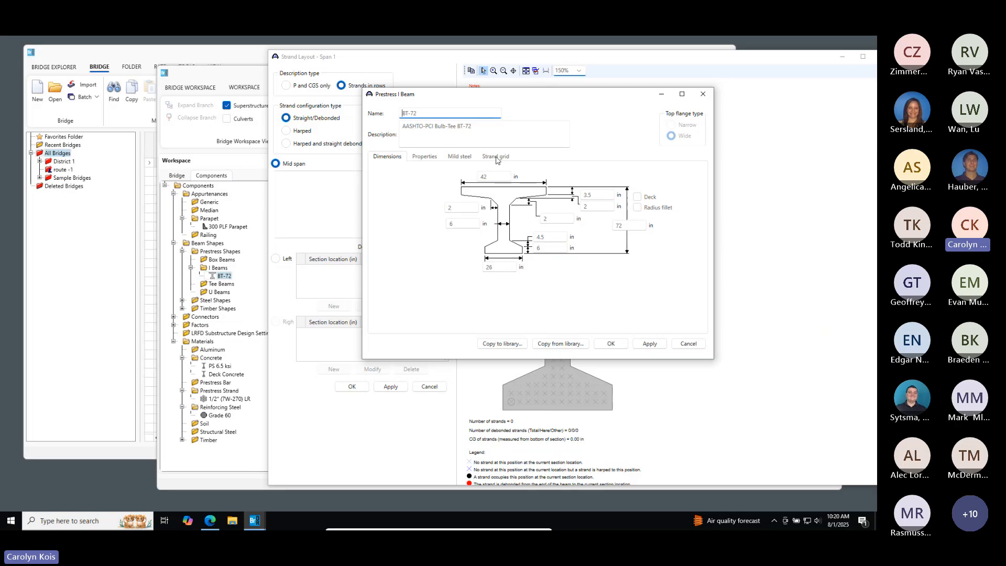
{"action": "left_click", "coordinate": [496, 157]}
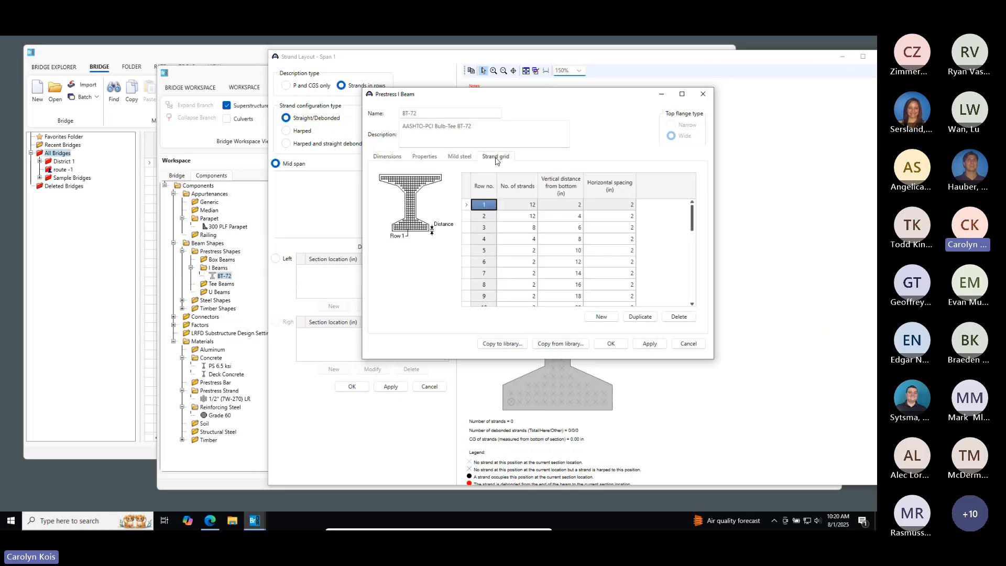
Move the BT-72 beam window aside to compare its strand grid with the section drawing, and close it without changes
{"action": "left_click_drag", "start_coordinate": [602, 102], "coordinate": [285, 115]}
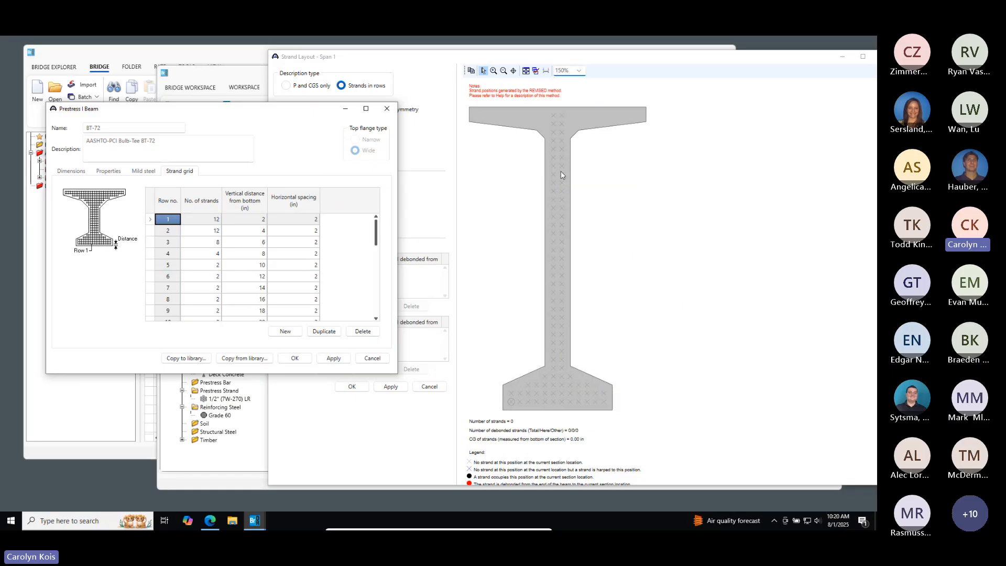
{"action": "left_click", "coordinate": [373, 359]}
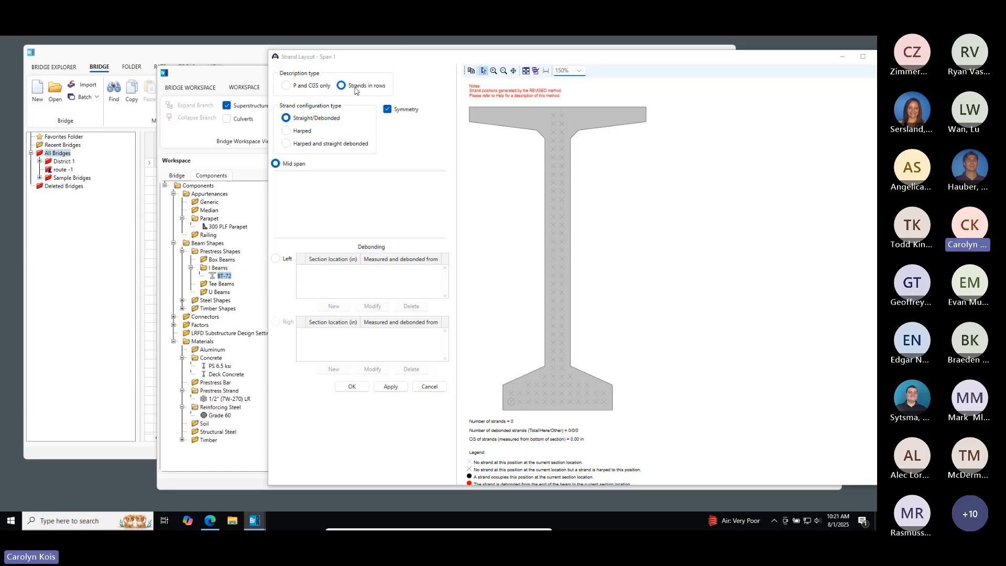
Set the strand configuration to Harped and add mid-span strands at every grid position in rows 1 to 9
{"action": "left_click", "coordinate": [286, 132]}
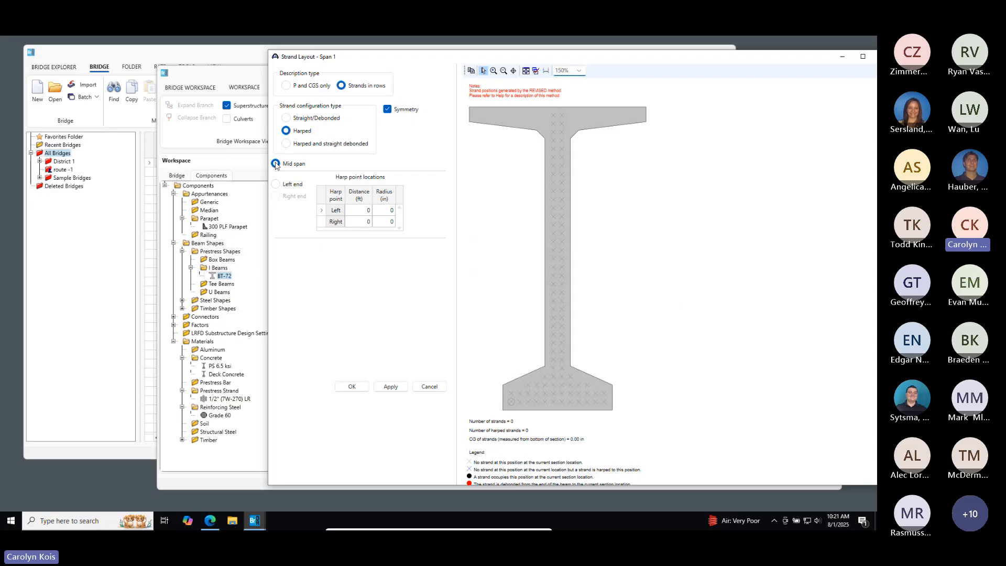
{"action": "left_click", "coordinate": [512, 402]}
{"action": "left_click_drag", "start_coordinate": [639, 419], "coordinate": [474, 343]}
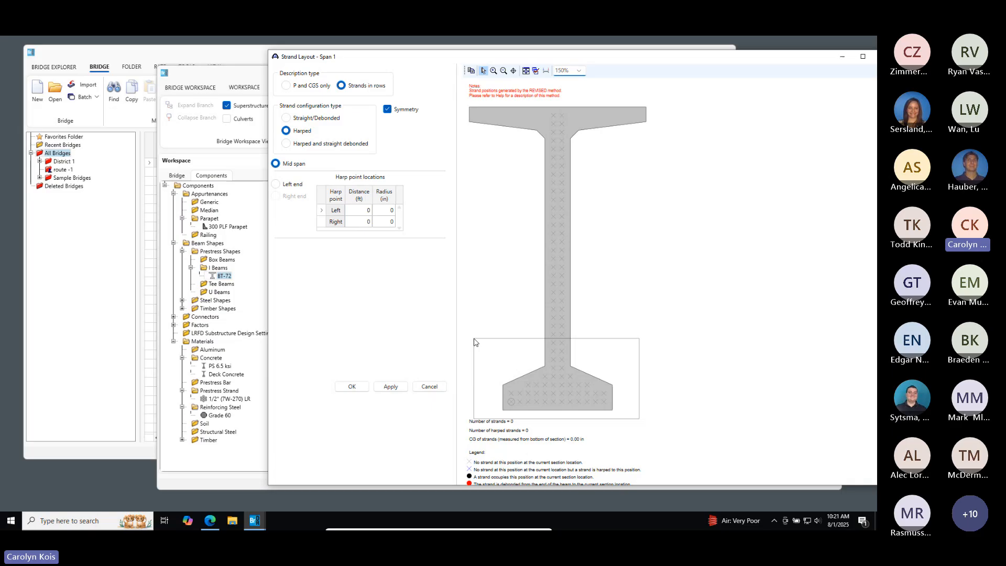
{"action": "left_click_drag", "start_coordinate": [474, 343], "coordinate": [474, 343]}
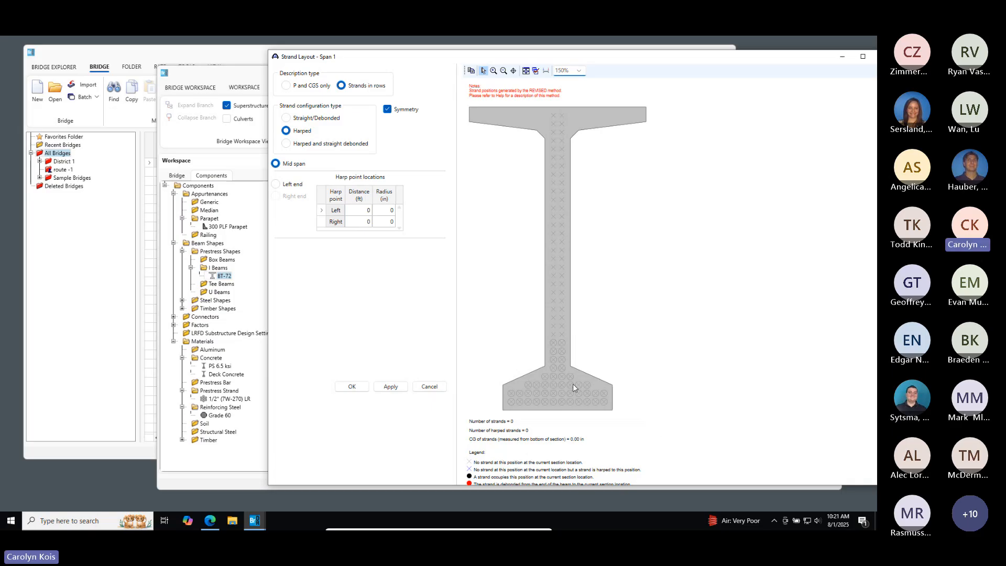
{"action": "left_click", "coordinate": [638, 421]}
{"action": "left_click_drag", "start_coordinate": [637, 419], "coordinate": [481, 333]}
{"action": "mouse_move", "coordinate": [554, 334]}
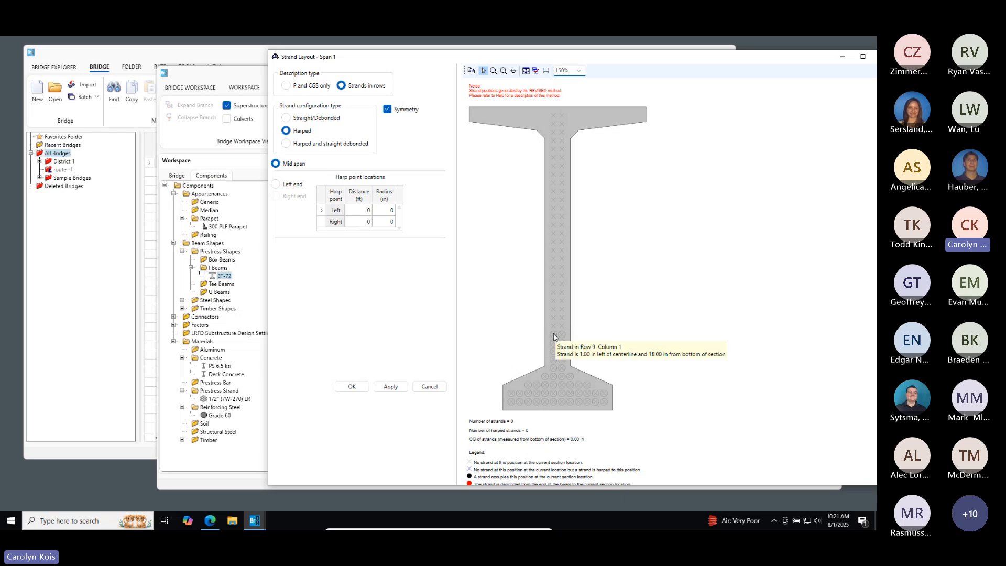
{"action": "right_click", "coordinate": [569, 387]}
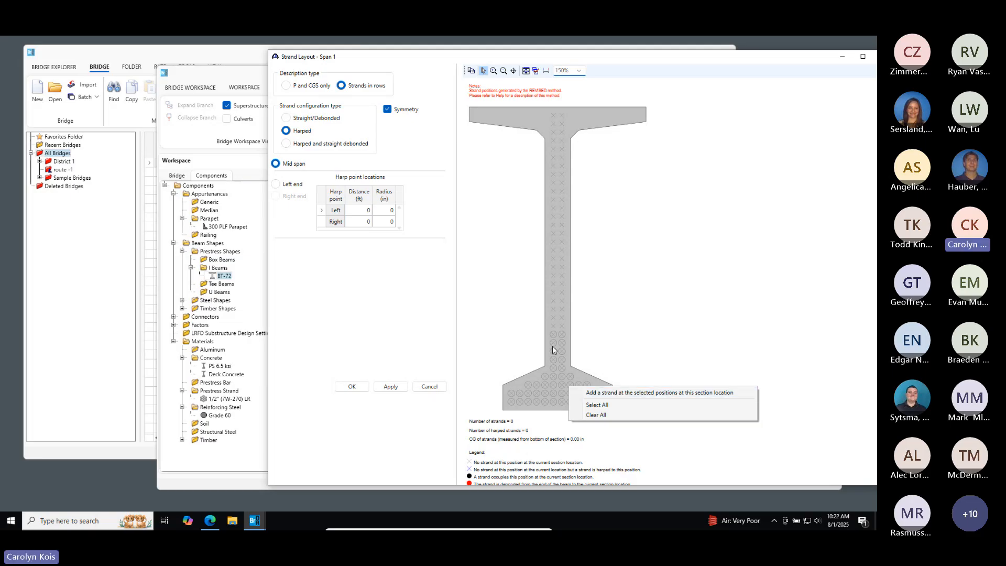
{"action": "left_click", "coordinate": [616, 395]}
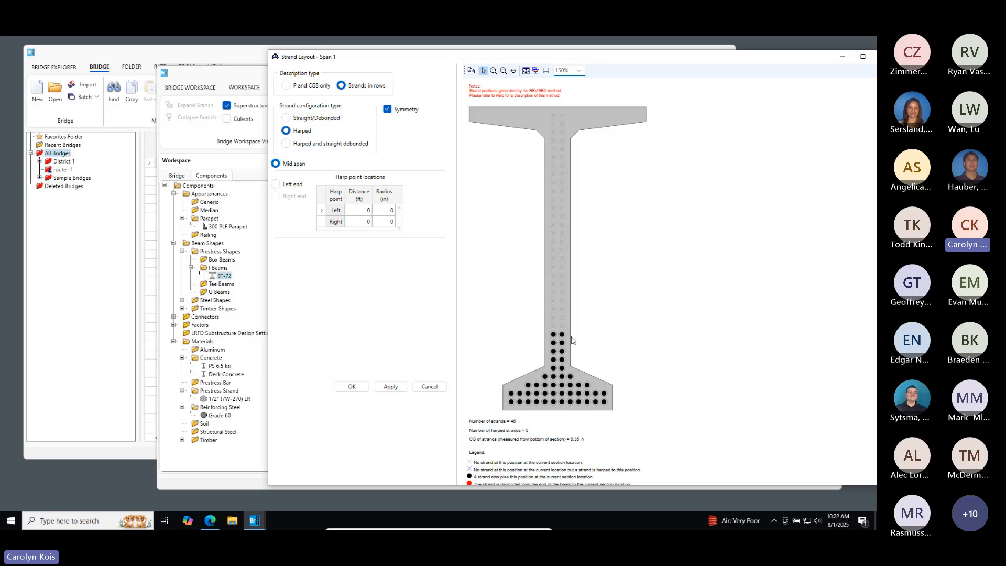
Remove the two row 9 strands from the mid-span pattern and compare the layout with its legend
{"action": "mouse_move", "coordinate": [563, 356]}
{"action": "left_click", "coordinate": [559, 334]}
{"action": "left_click", "coordinate": [555, 335]}
{"action": "scroll", "coordinate": [685, 359], "scroll_direction": "down", "scroll_amount": 1}
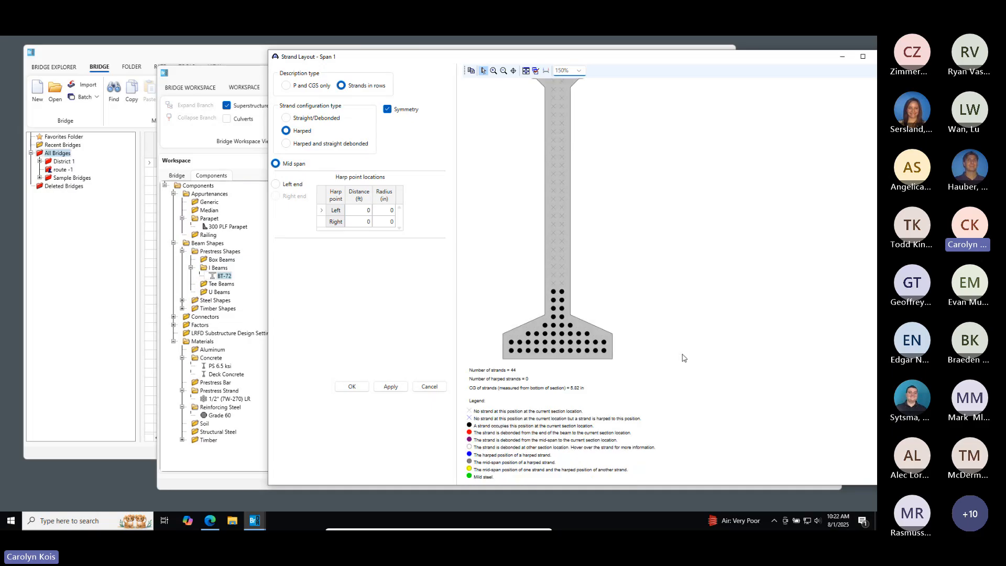
{"action": "scroll", "coordinate": [683, 359], "scroll_direction": "up", "scroll_amount": 1}
{"action": "scroll", "coordinate": [683, 359], "scroll_direction": "up", "scroll_amount": 1}
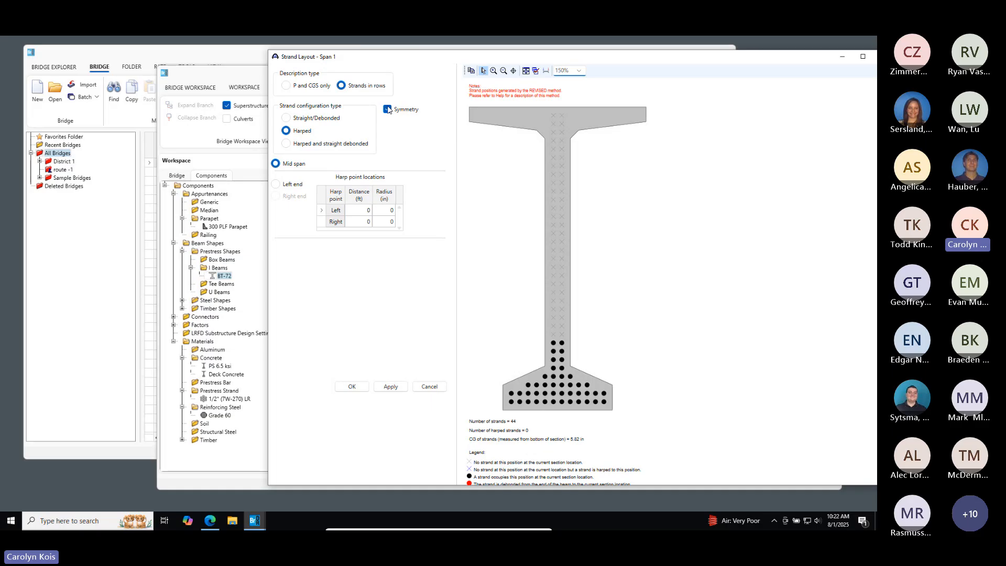
Switch to the left end strand pattern and set the harp point distance to 48.5 ft
{"action": "left_click", "coordinate": [277, 184]}
{"action": "left_click", "coordinate": [369, 213]}
{"action": "key", "text": "BackSpace"}
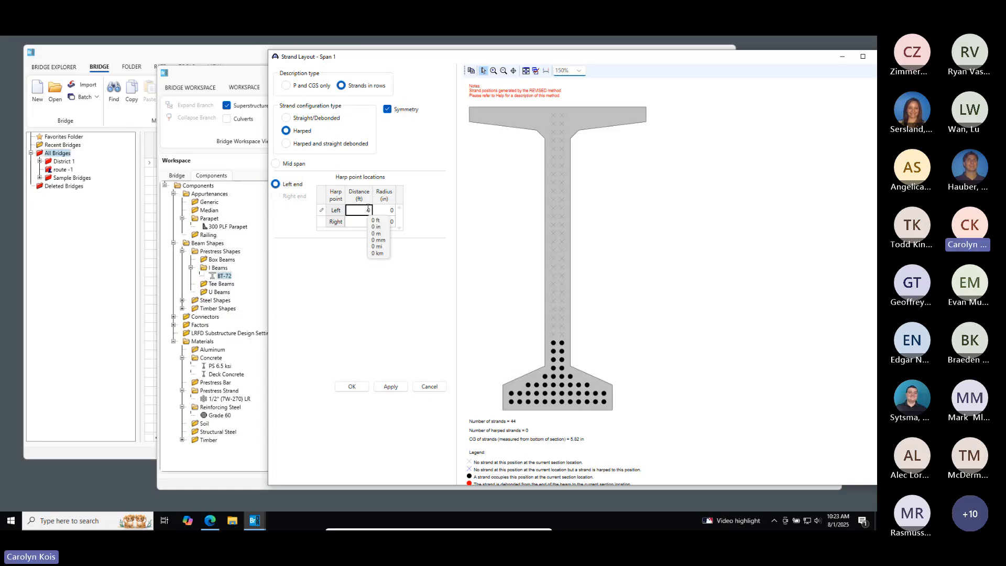
{"action": "type", "text": "48.5"}
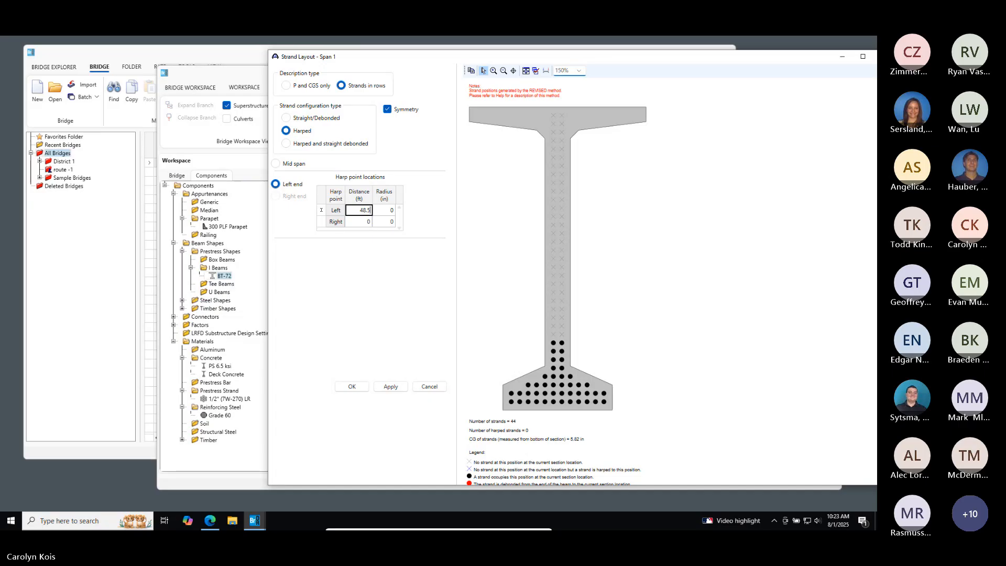
{"action": "left_click", "coordinate": [355, 224]}
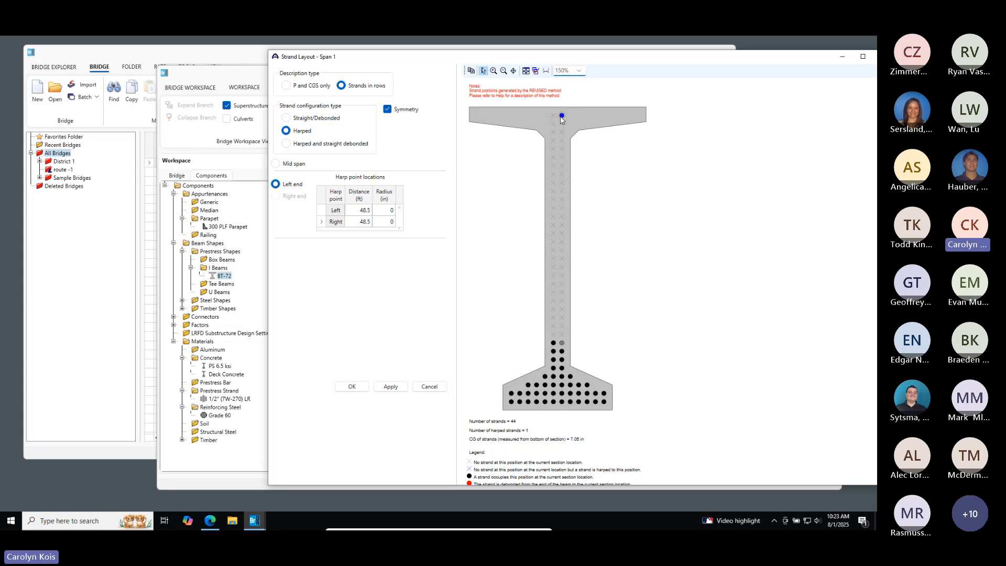
Harp the row 8 strands to row 35 in the top flange and check their details against the legend
{"action": "left_click", "coordinate": [561, 119]}
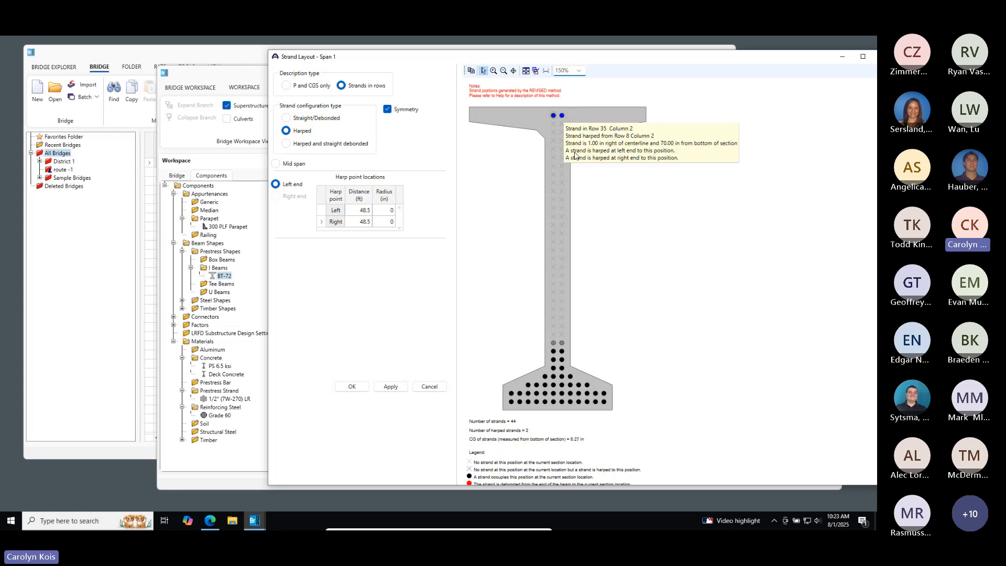
{"action": "scroll", "coordinate": [589, 220], "scroll_direction": "down", "scroll_amount": 1}
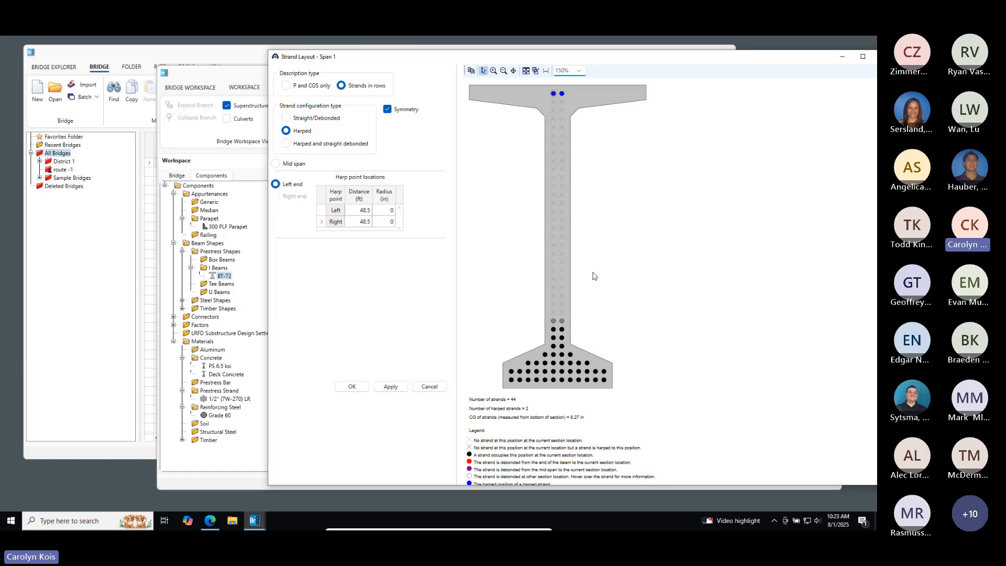
{"action": "mouse_move", "coordinate": [562, 95]}
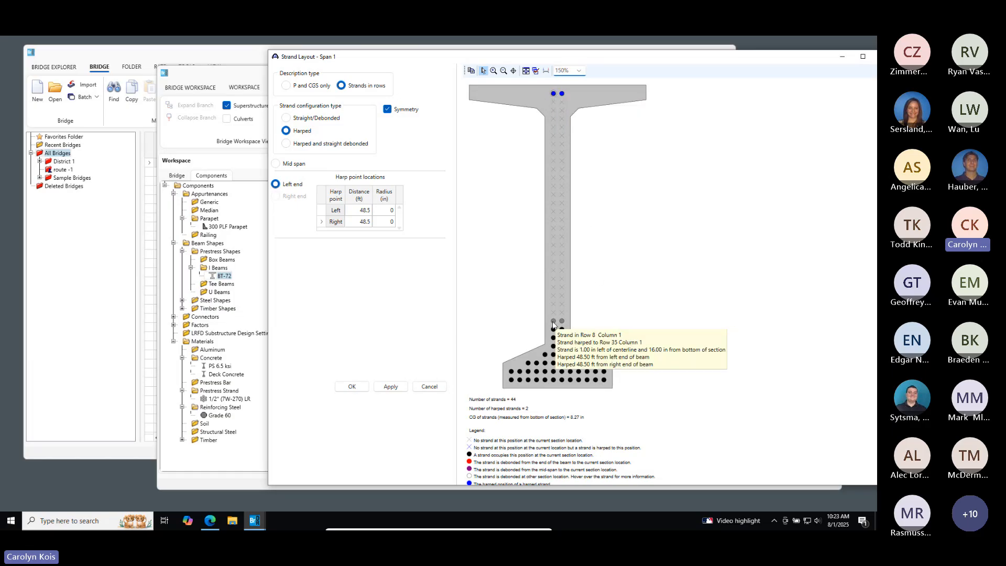
{"action": "scroll", "coordinate": [572, 315], "scroll_direction": "down", "scroll_amount": 1}
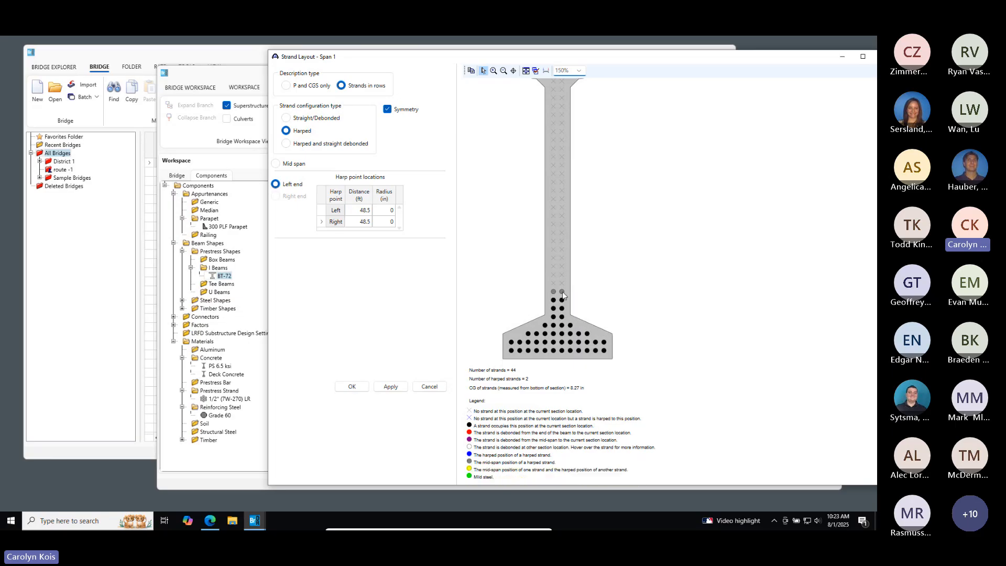
{"action": "mouse_move", "coordinate": [566, 293]}
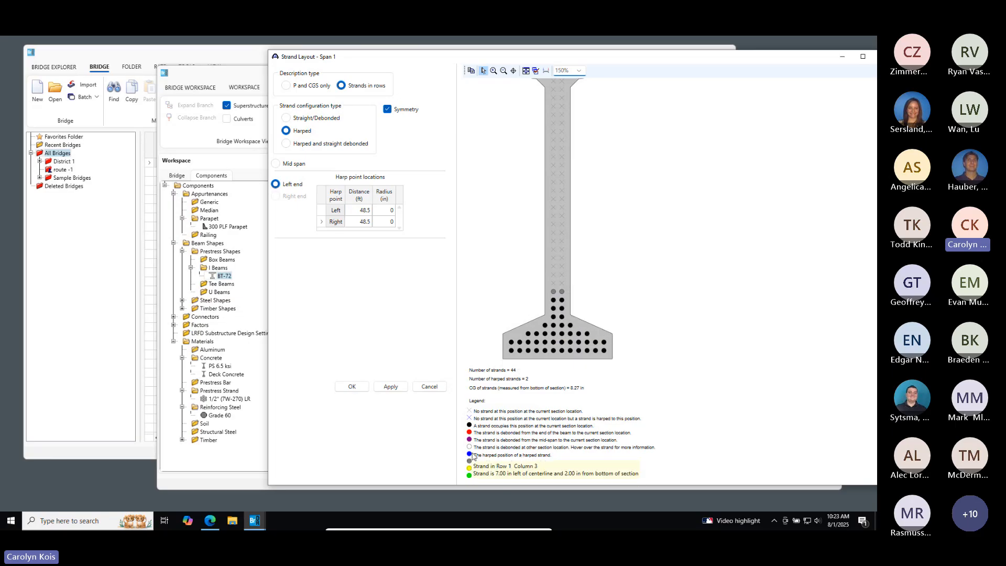
{"action": "scroll", "coordinate": [555, 209], "scroll_direction": "up", "scroll_amount": 2}
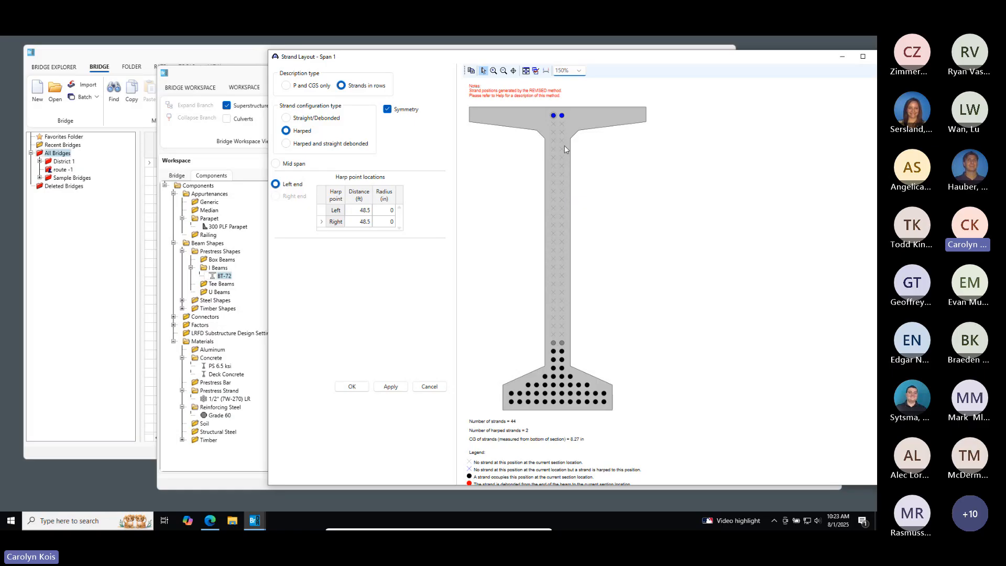
Harp the two row 7 strands to the upper web and try harping another strand to a position above them
{"action": "mouse_move", "coordinate": [563, 146]}
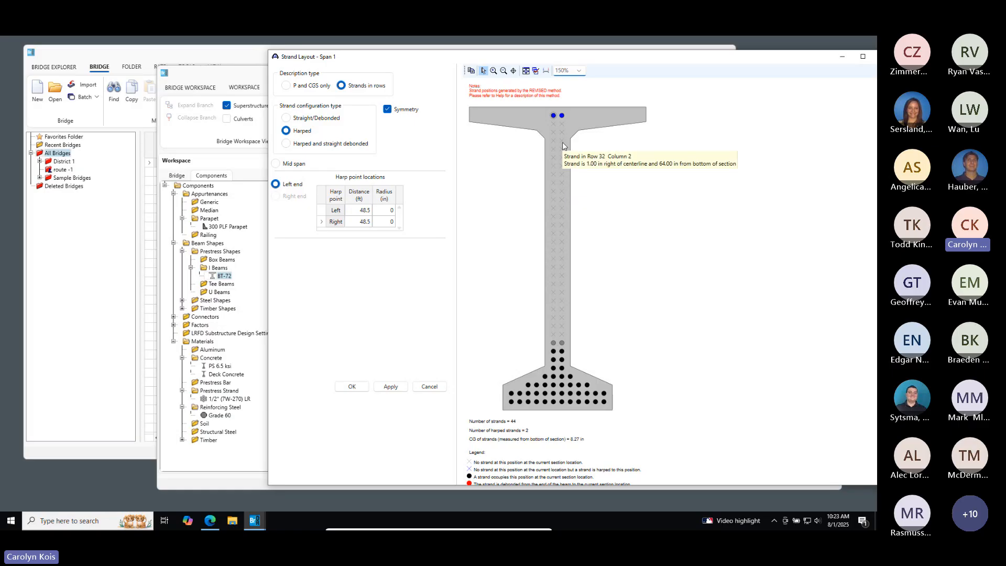
{"action": "left_click", "coordinate": [562, 150]}
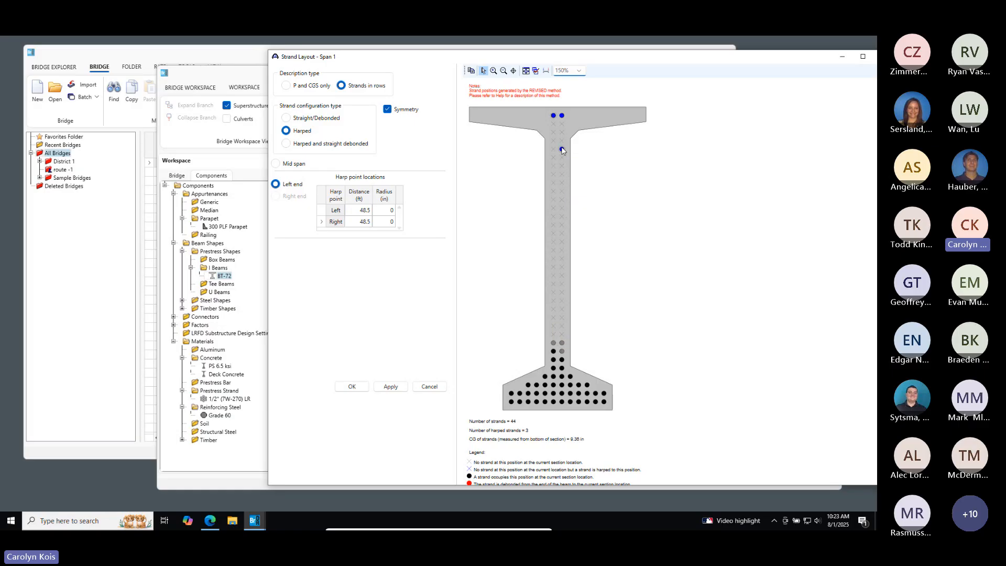
{"action": "left_click", "coordinate": [554, 150]}
{"action": "left_click", "coordinate": [552, 136]}
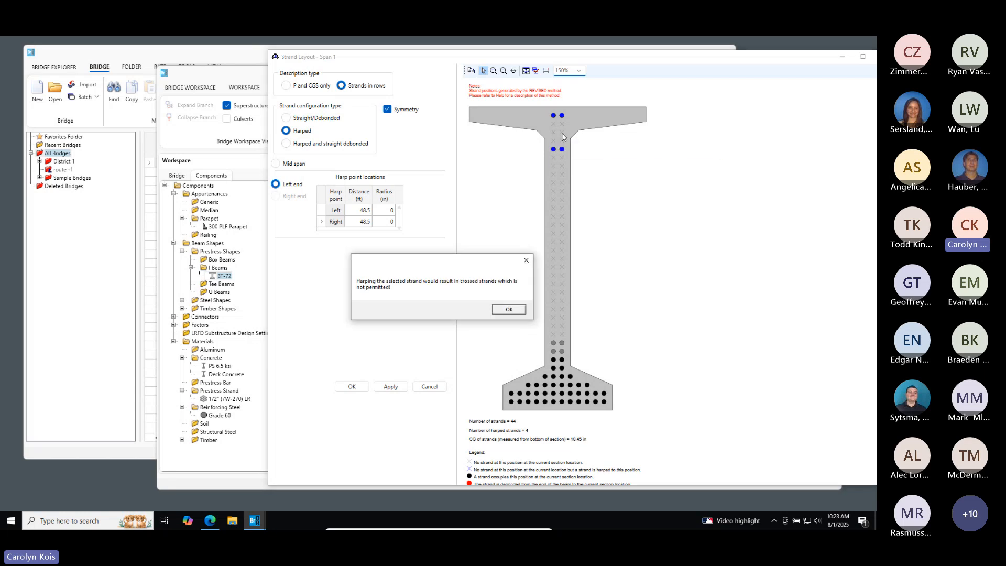
{"action": "left_click", "coordinate": [508, 310]}
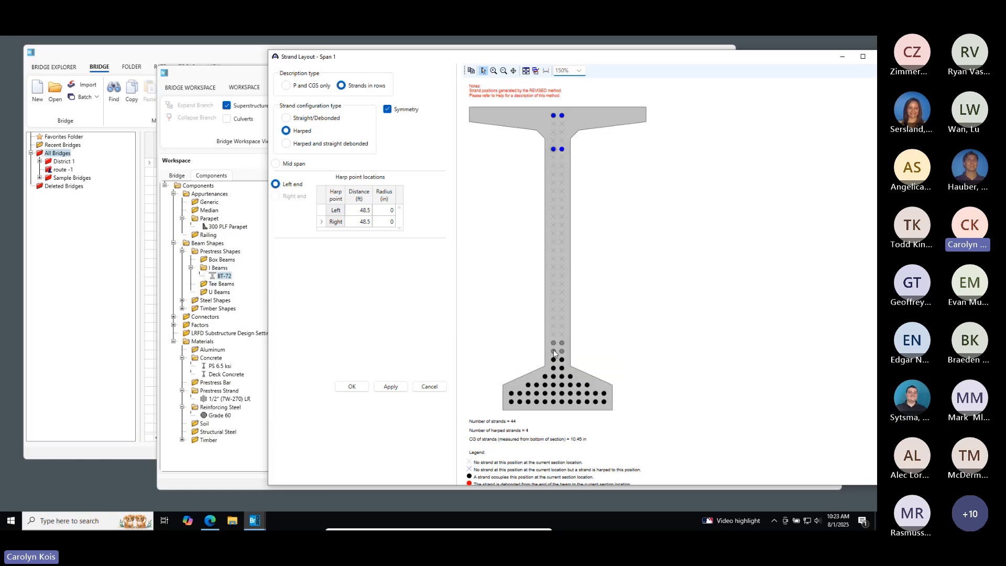
Try to unharp the column 1 strand of the lower harped pair in the upper web
{"action": "left_click", "coordinate": [553, 150]}
{"action": "left_click", "coordinate": [554, 150]}
{"action": "left_click", "coordinate": [554, 151]}
{"action": "left_click", "coordinate": [554, 151]}
{"action": "left_click", "coordinate": [554, 360]}
{"action": "left_click", "coordinate": [554, 153]}
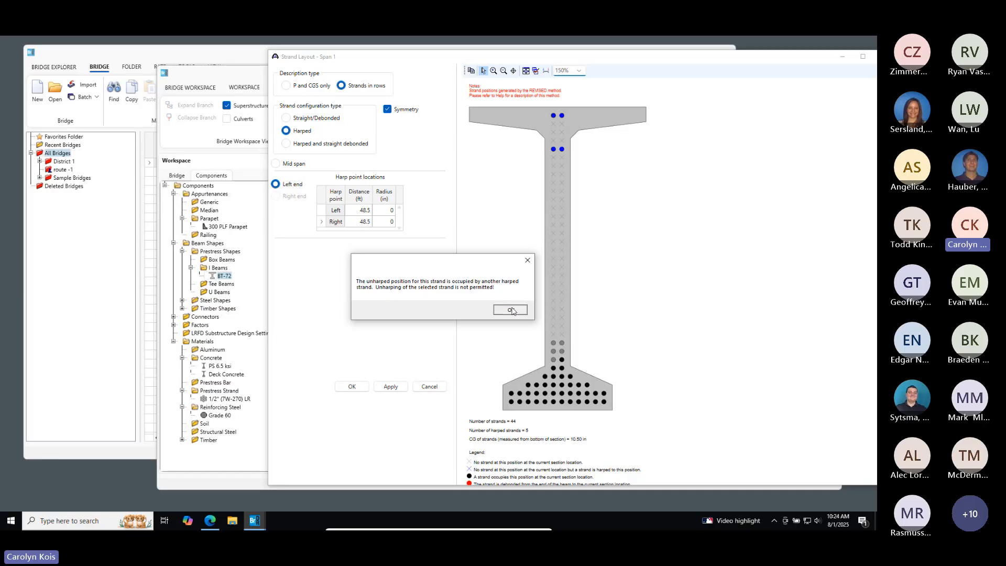
{"action": "left_click", "coordinate": [514, 309]}
{"action": "left_click", "coordinate": [555, 153]}
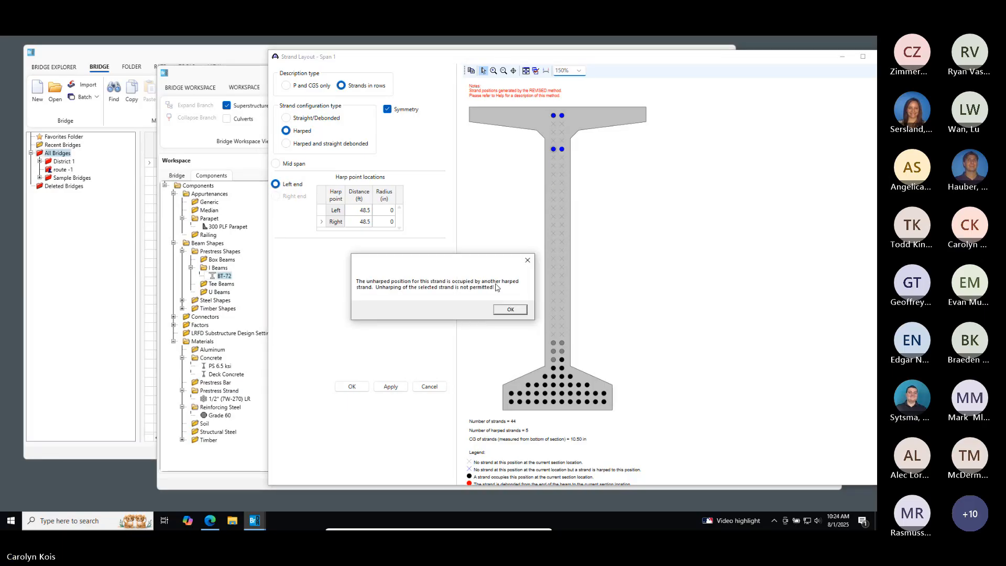
{"action": "left_click", "coordinate": [496, 309]}
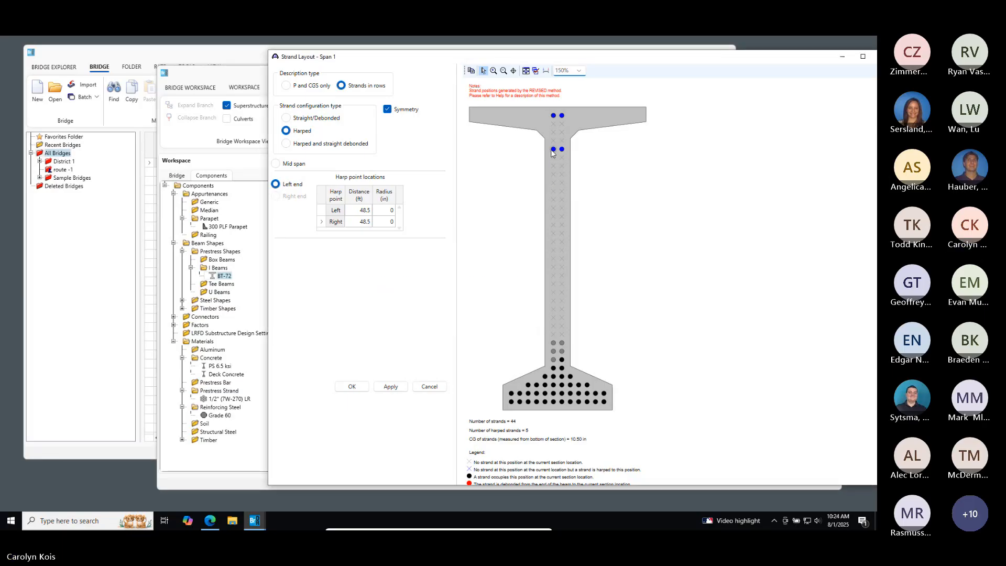
{"action": "left_click", "coordinate": [555, 152]}
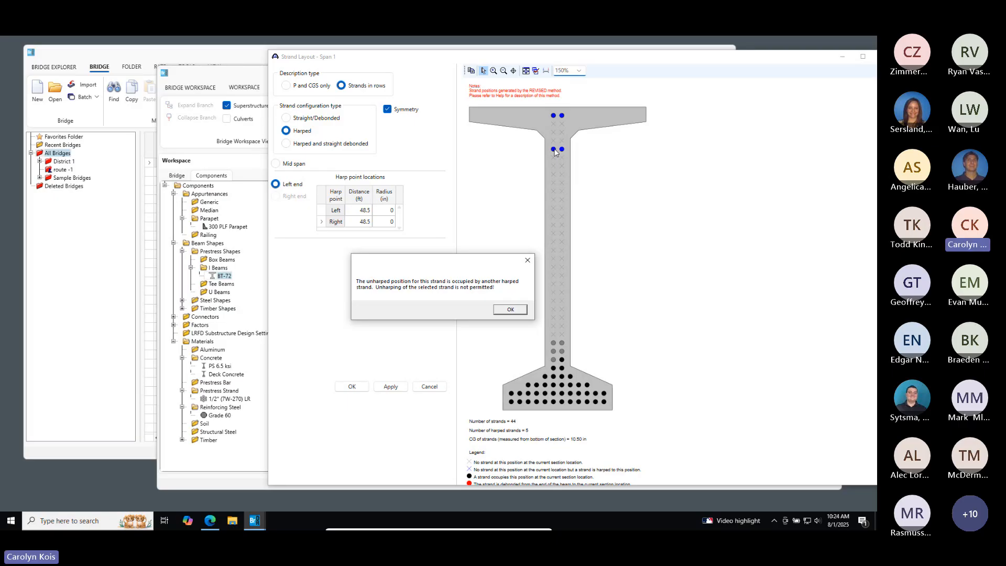
{"action": "left_click", "coordinate": [511, 309]}
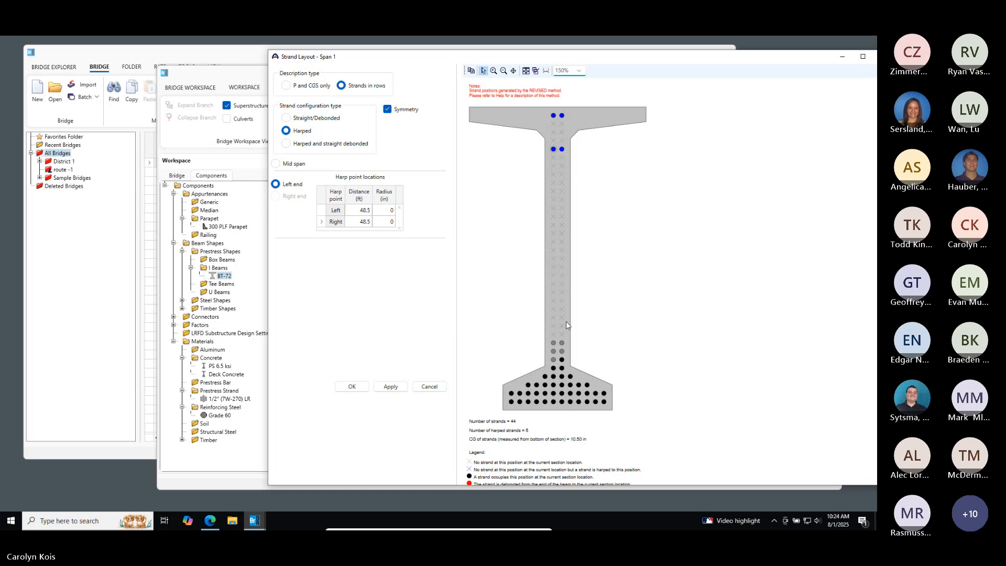
Try to change the unintentionally harped column 1 strands near the base of the web back to straight strands
{"action": "left_click", "coordinate": [553, 361]}
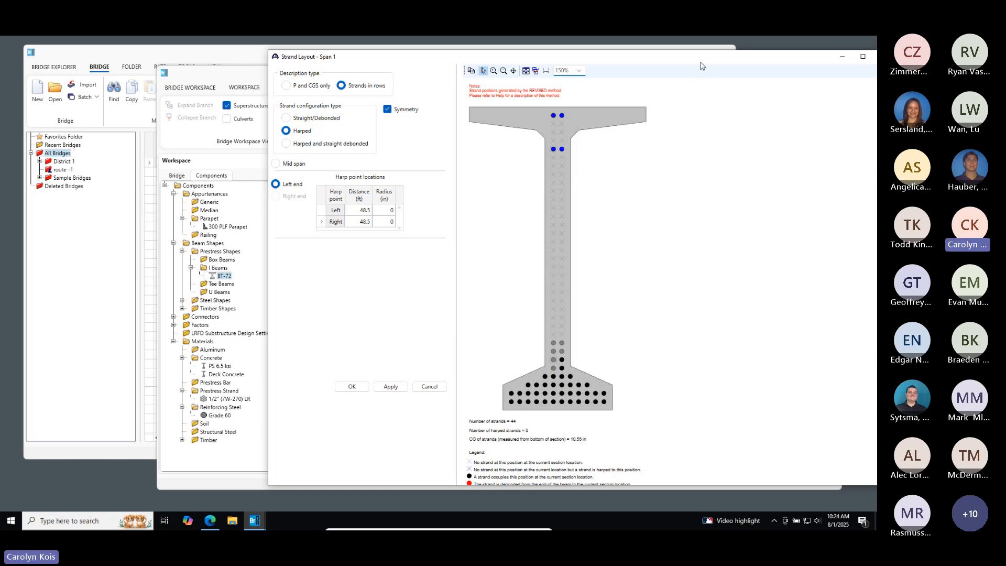
{"action": "left_click_drag", "start_coordinate": [702, 66], "coordinate": [589, 62]}
{"action": "scroll", "coordinate": [469, 312], "scroll_direction": "down", "scroll_amount": 1}
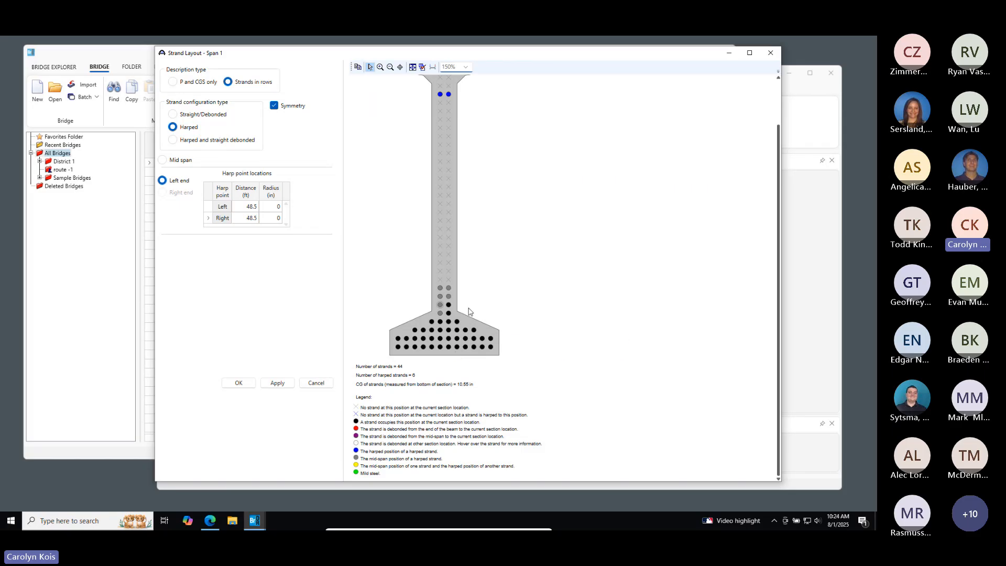
{"action": "left_click", "coordinate": [440, 308]}
{"action": "right_click", "coordinate": [440, 307]}
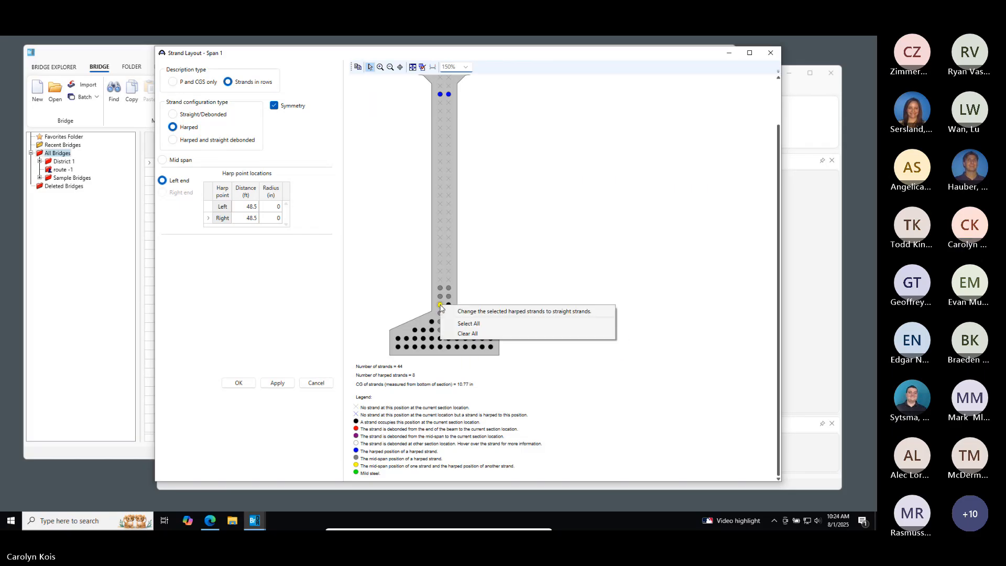
{"action": "left_click", "coordinate": [479, 312]}
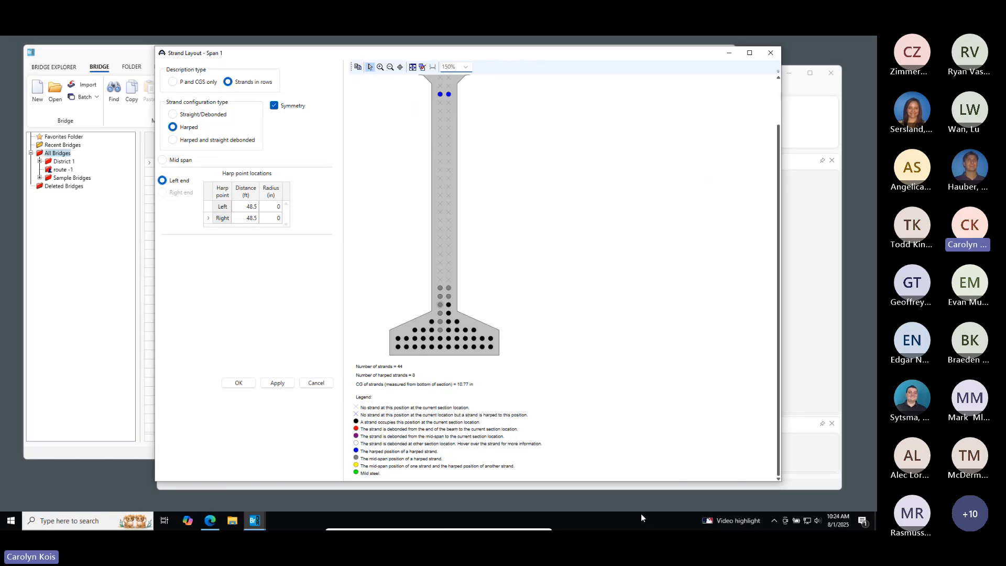
{"action": "left_click_drag", "start_coordinate": [658, 483], "coordinate": [656, 498]}
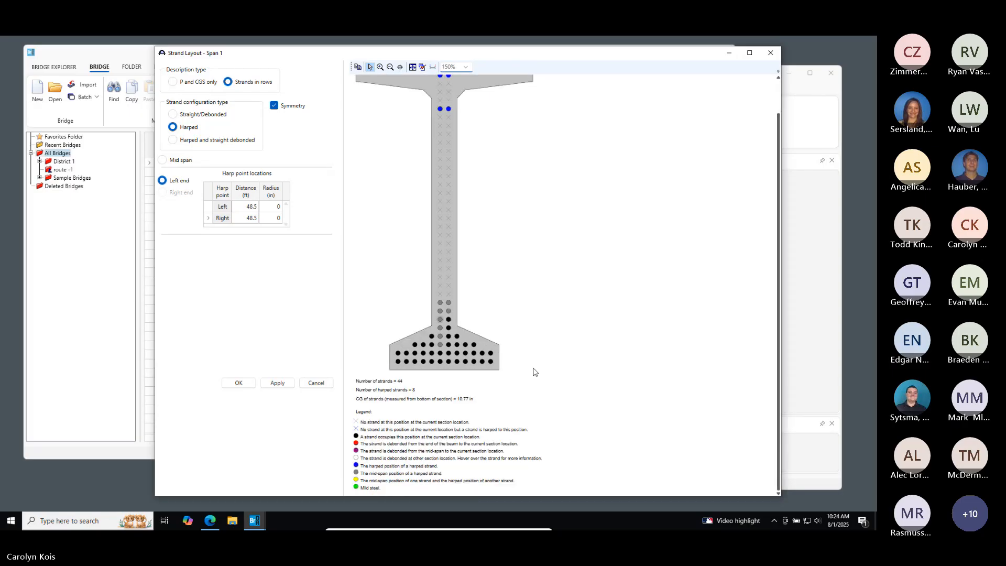
{"action": "left_click", "coordinate": [440, 352]}
Discard the strand layout edits and reopen G1's span 1 Strand Layout to start over
{"action": "left_click", "coordinate": [322, 385]}
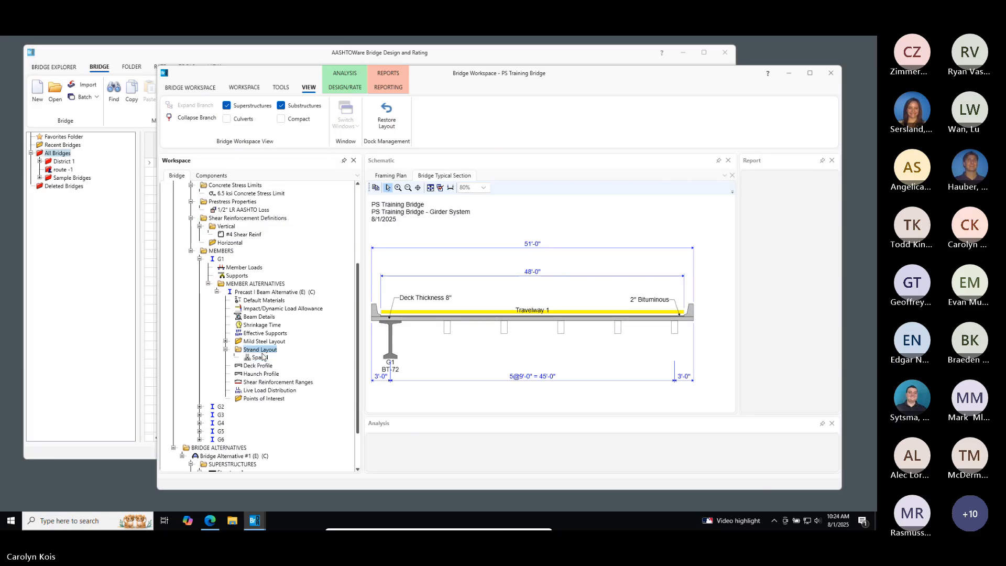
{"action": "double_click", "coordinate": [262, 358]}
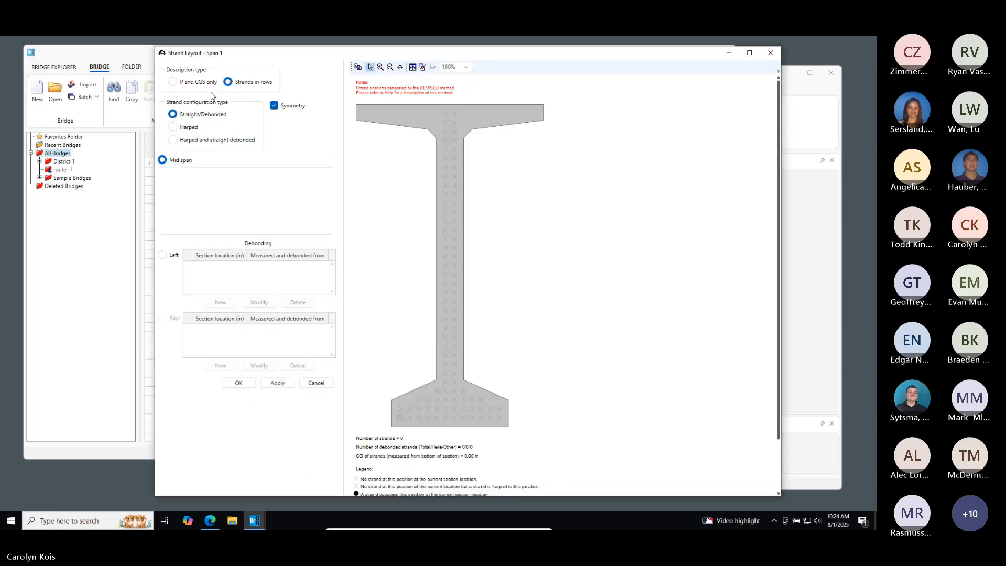
Set the strand configuration to Harped and fill all 44 mid-span strand positions in the bottom eight rows
{"action": "left_click", "coordinate": [189, 127]}
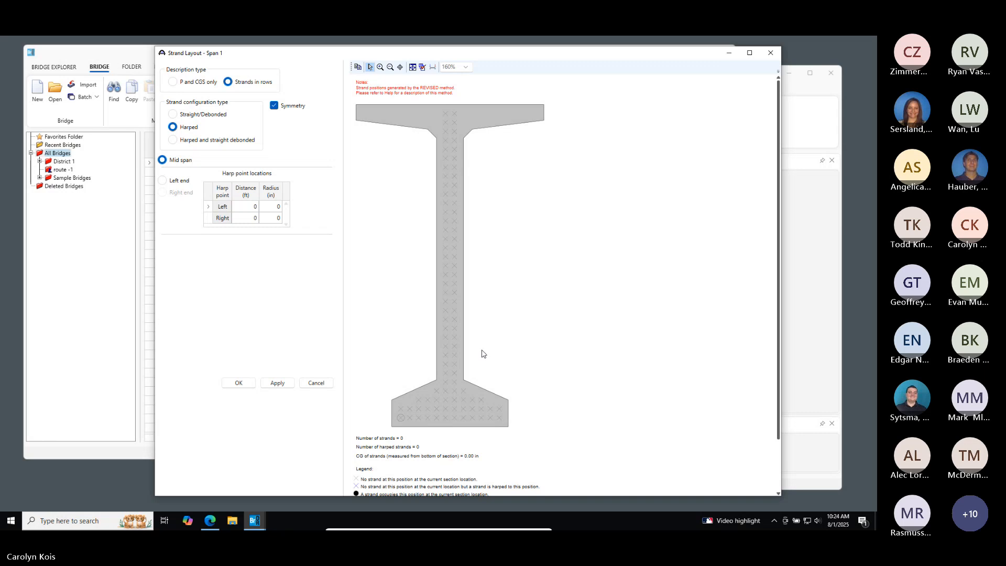
{"action": "left_click_drag", "start_coordinate": [483, 354], "coordinate": [416, 411]}
{"action": "left_click_drag", "start_coordinate": [542, 361], "coordinate": [370, 443]}
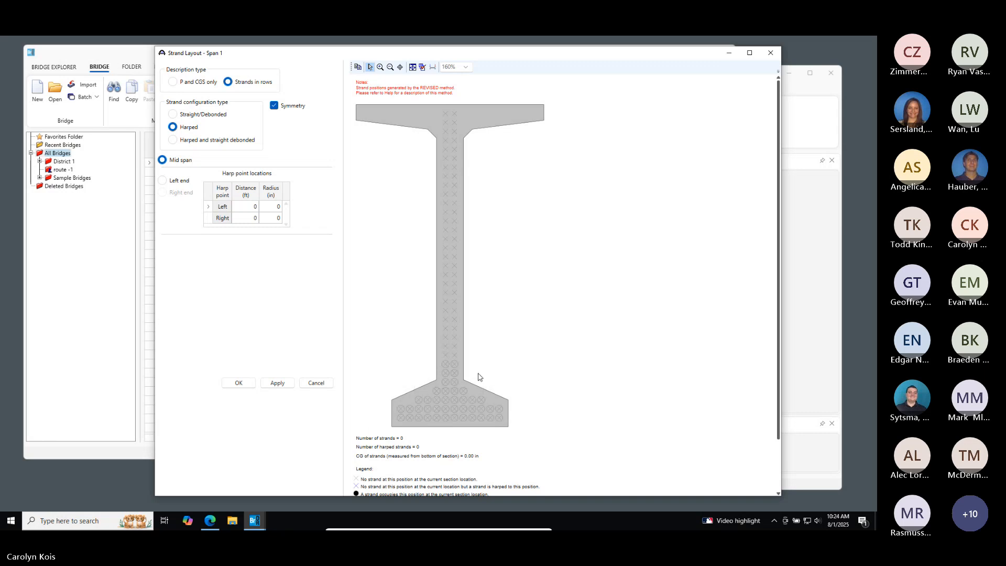
{"action": "right_click", "coordinate": [457, 396]}
{"action": "left_click", "coordinate": [467, 400]}
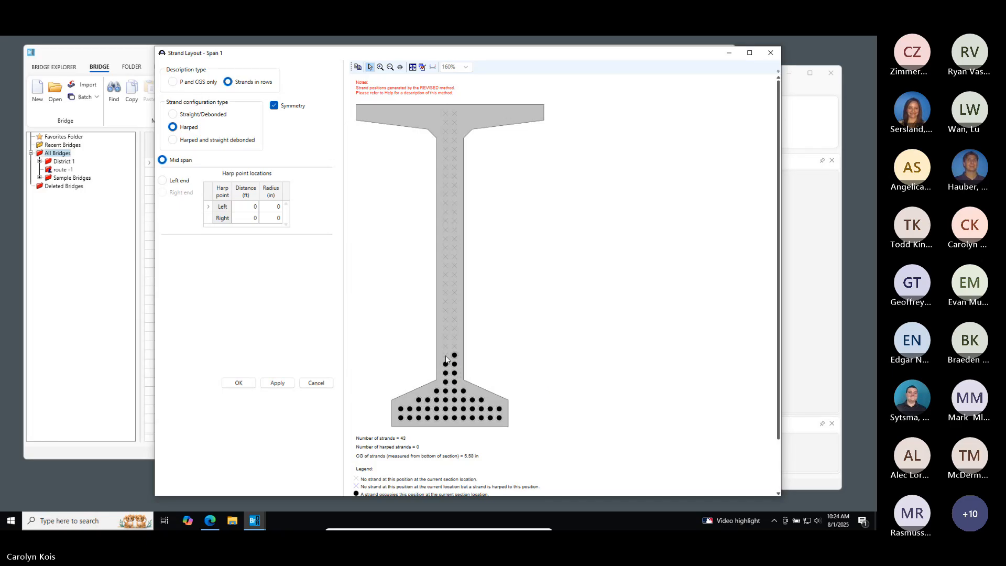
{"action": "left_click", "coordinate": [446, 356]}
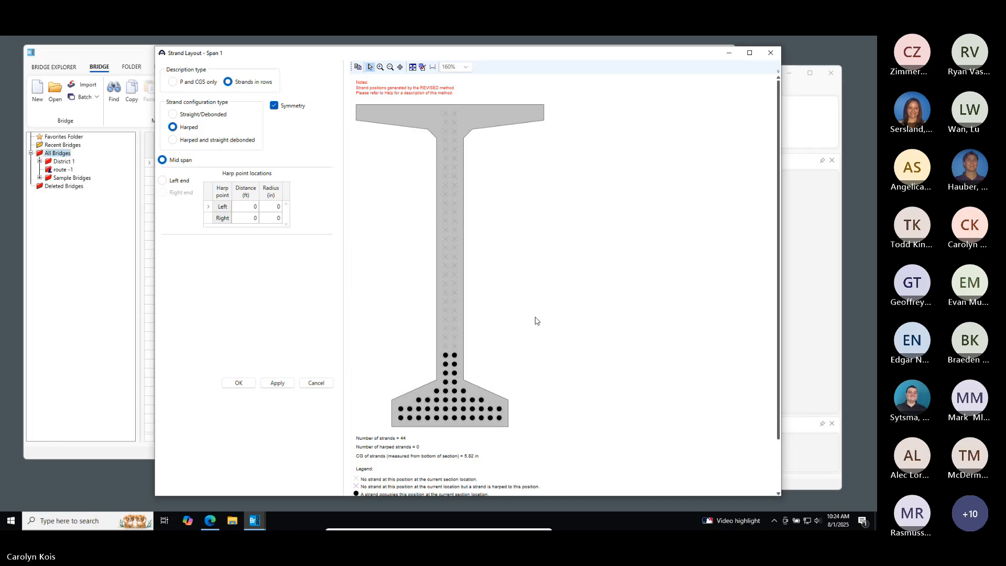
Switch the strand layout to the left end and set the left and right harp point distances to 48.5 ft
{"action": "left_click", "coordinate": [163, 181]}
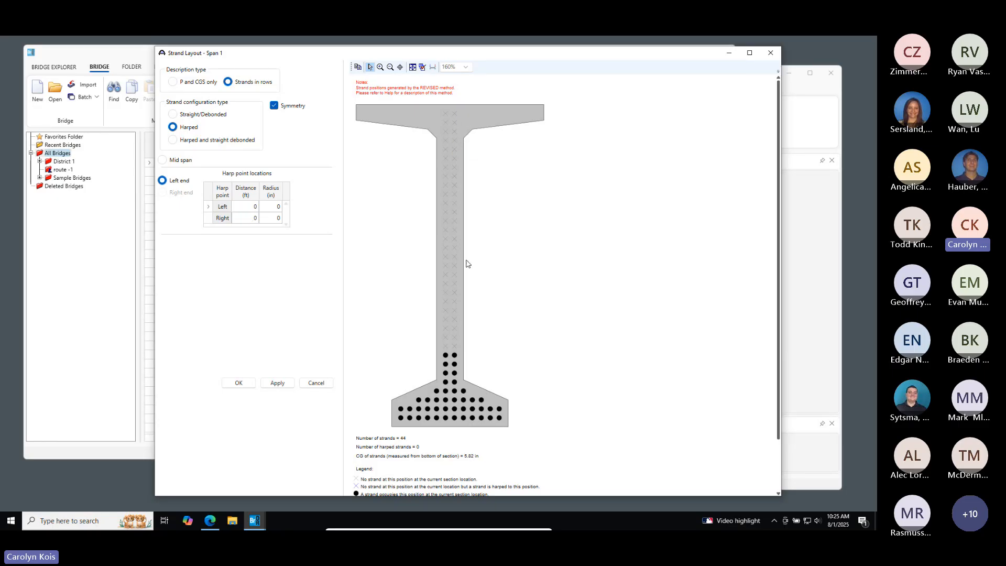
{"action": "mouse_move", "coordinate": [445, 114]}
{"action": "left_click", "coordinate": [253, 208]}
{"action": "key", "text": "Return"}
Try harping the nearest strands to the top five rows of positions as a group, and change them back to straight strands
{"action": "left_click_drag", "start_coordinate": [478, 96], "coordinate": [430, 157]}
{"action": "right_click", "coordinate": [448, 126]}
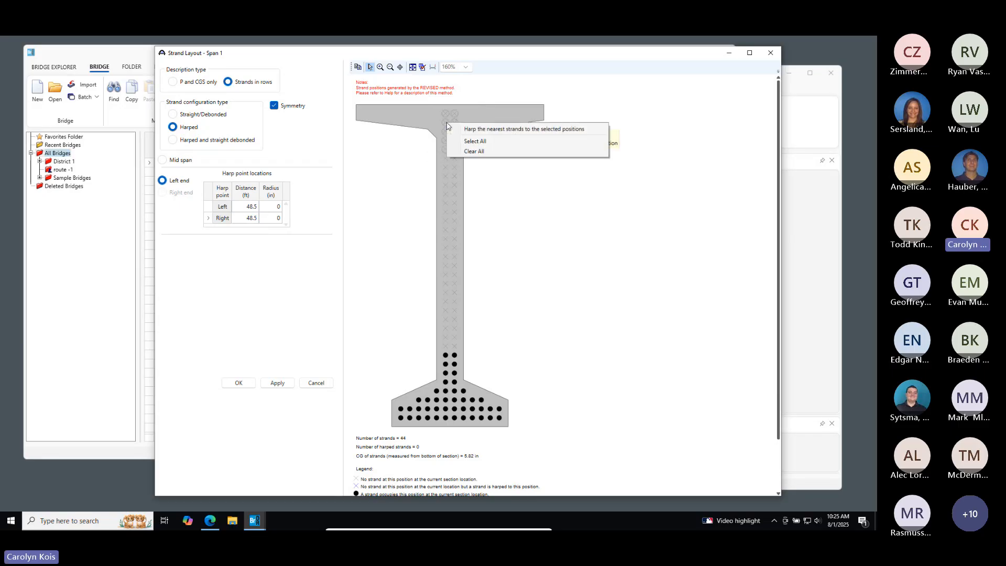
{"action": "left_click", "coordinate": [477, 131]}
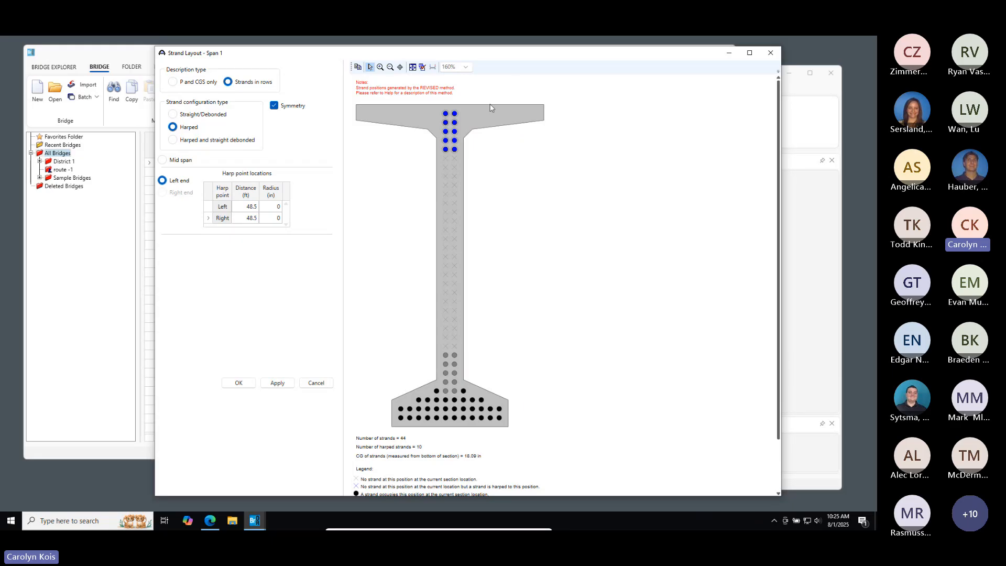
{"action": "right_click", "coordinate": [446, 136]}
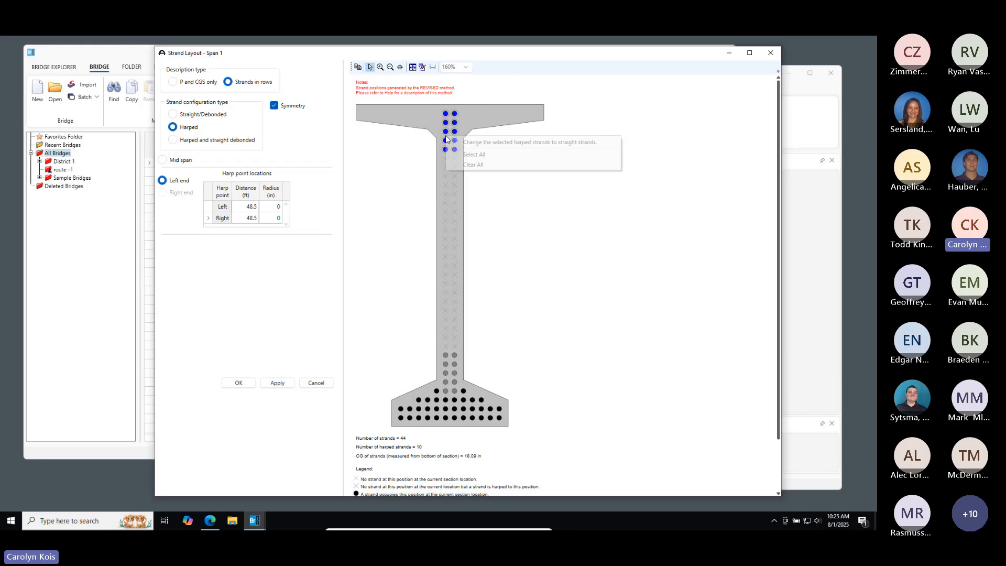
{"action": "left_click", "coordinate": [476, 144]}
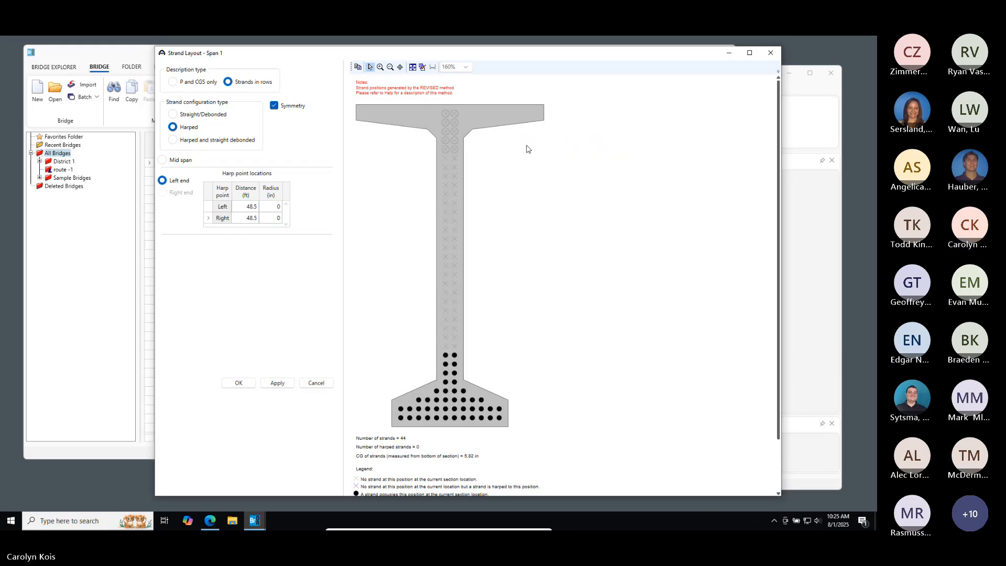
Harp strands individually to the ten positions in the top five rows at the left end and save the strand layout
{"action": "left_click", "coordinate": [446, 114]}
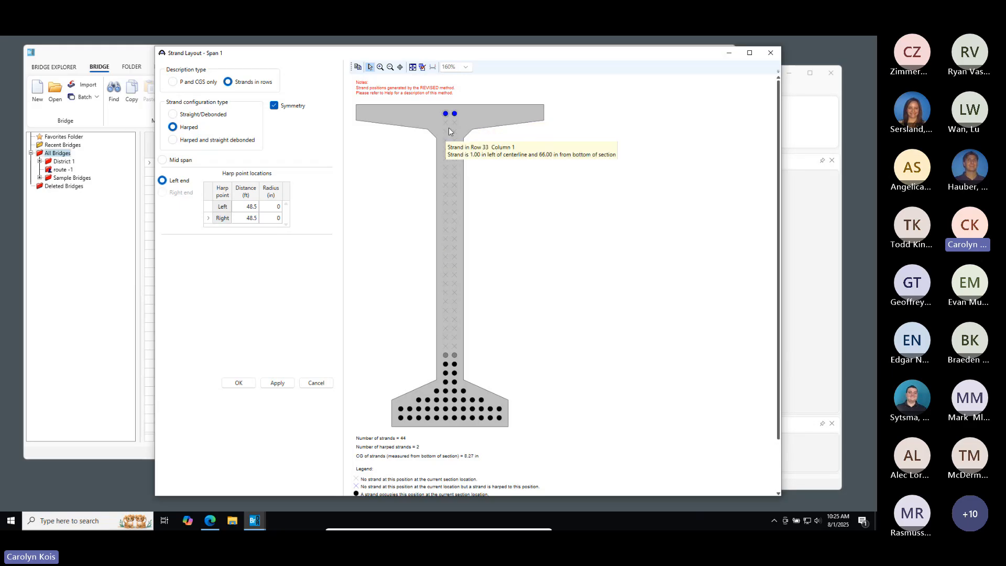
{"action": "left_click", "coordinate": [455, 122]}
{"action": "left_click", "coordinate": [454, 131]}
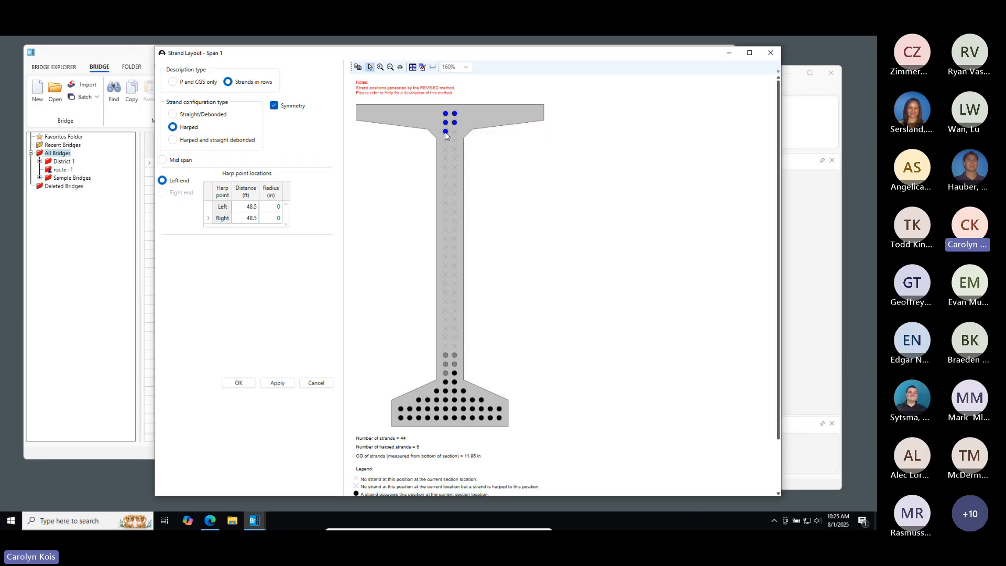
{"action": "left_click", "coordinate": [454, 140]}
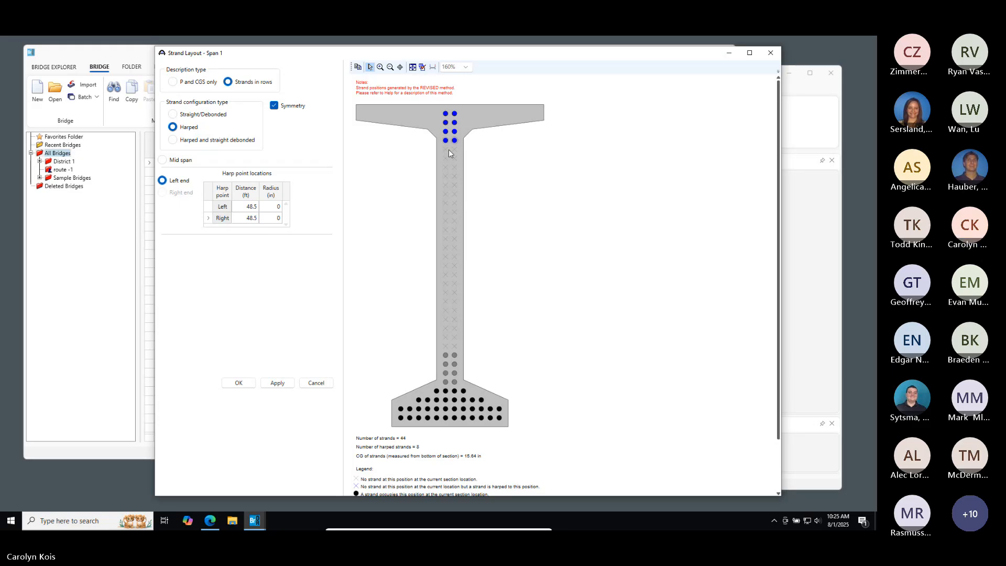
{"action": "left_click", "coordinate": [446, 149]}
{"action": "left_click", "coordinate": [455, 150]}
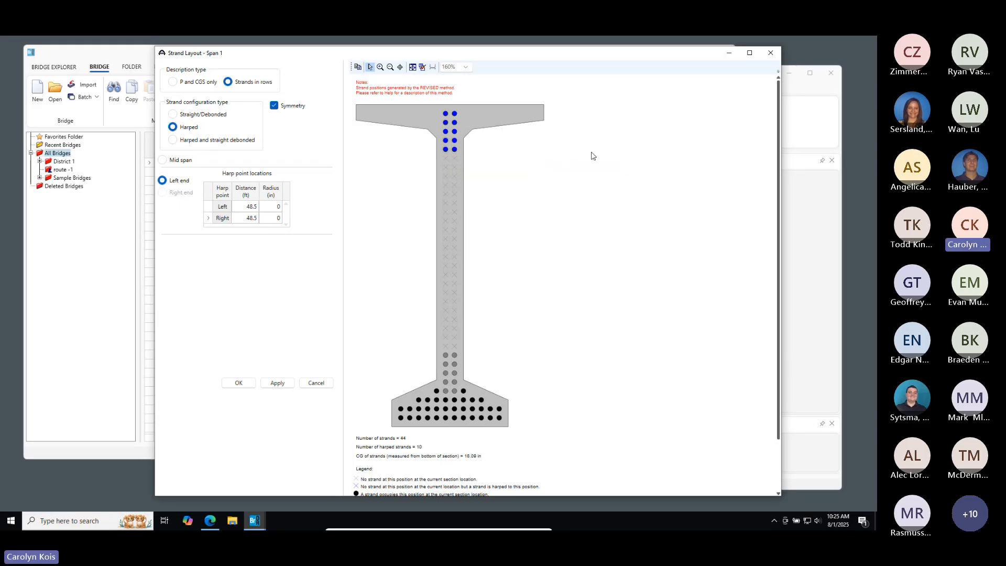
{"action": "scroll", "coordinate": [550, 297], "scroll_direction": "down", "scroll_amount": 3}
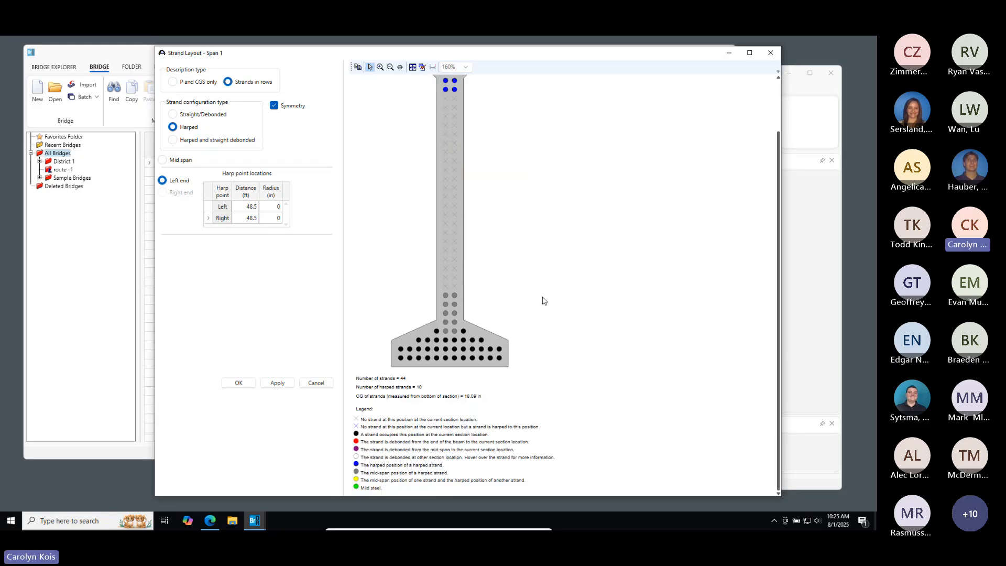
{"action": "scroll", "coordinate": [538, 301], "scroll_direction": "up", "scroll_amount": 3}
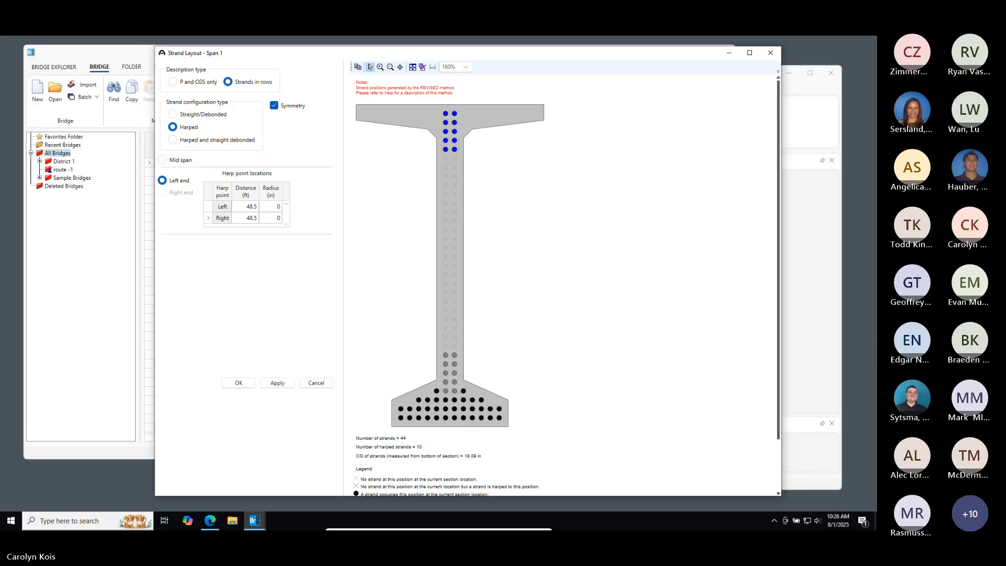
{"action": "left_click", "coordinate": [239, 383]}
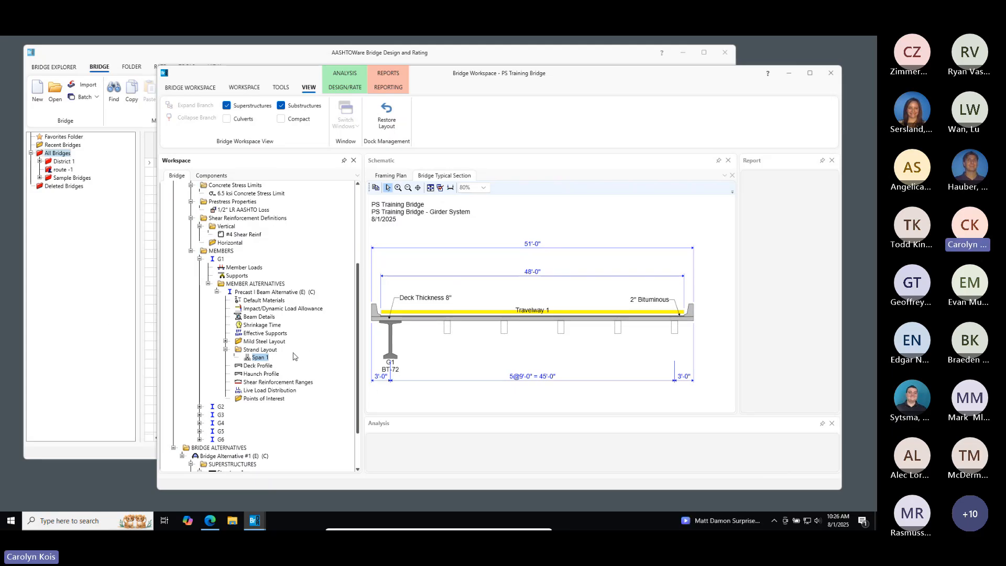
{"action": "scroll", "coordinate": [294, 356], "scroll_direction": "down", "scroll_amount": 1}
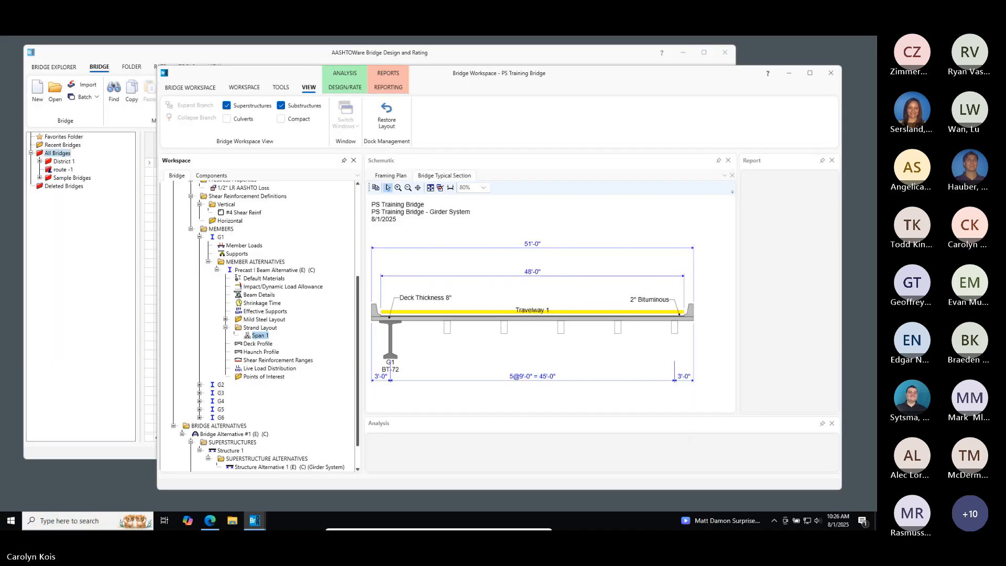
{"action": "double_click", "coordinate": [257, 344]}
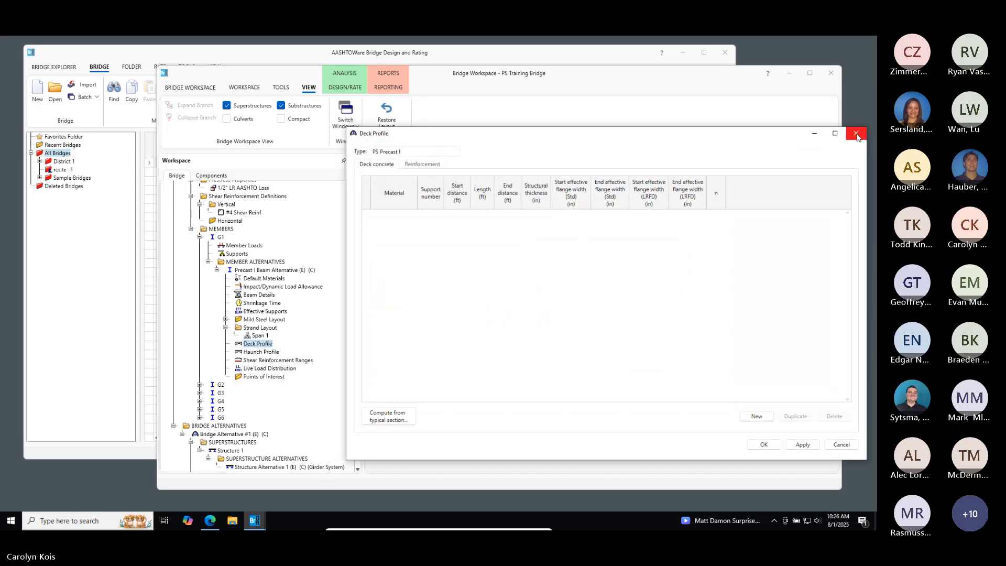
{"action": "left_click", "coordinate": [856, 135]}
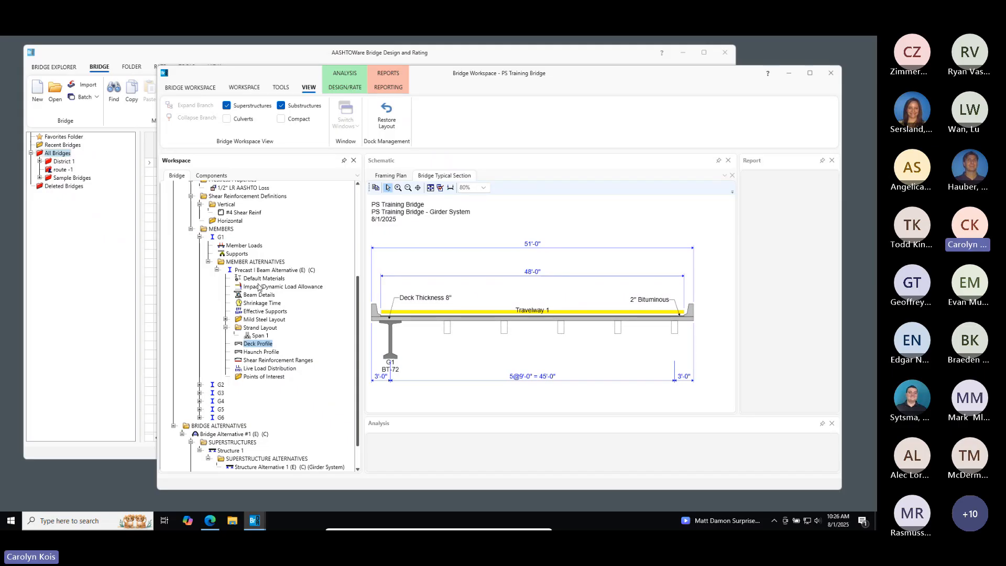
Open G1's Deck Profile and add a deck concrete range starting at support 1 with a length of 120 ft
{"action": "double_click", "coordinate": [255, 344]}
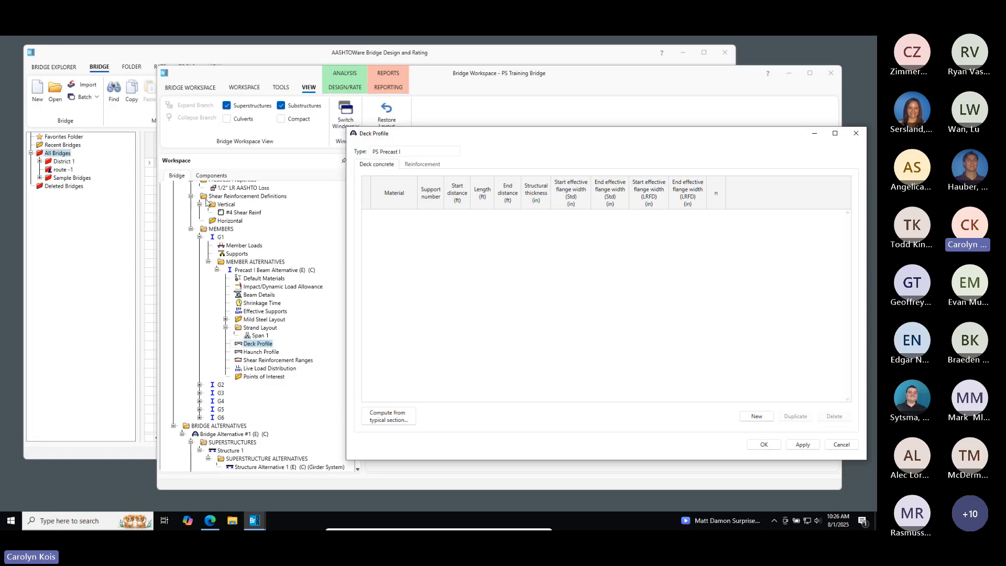
{"action": "scroll", "coordinate": [237, 251], "scroll_direction": "up", "scroll_amount": 6}
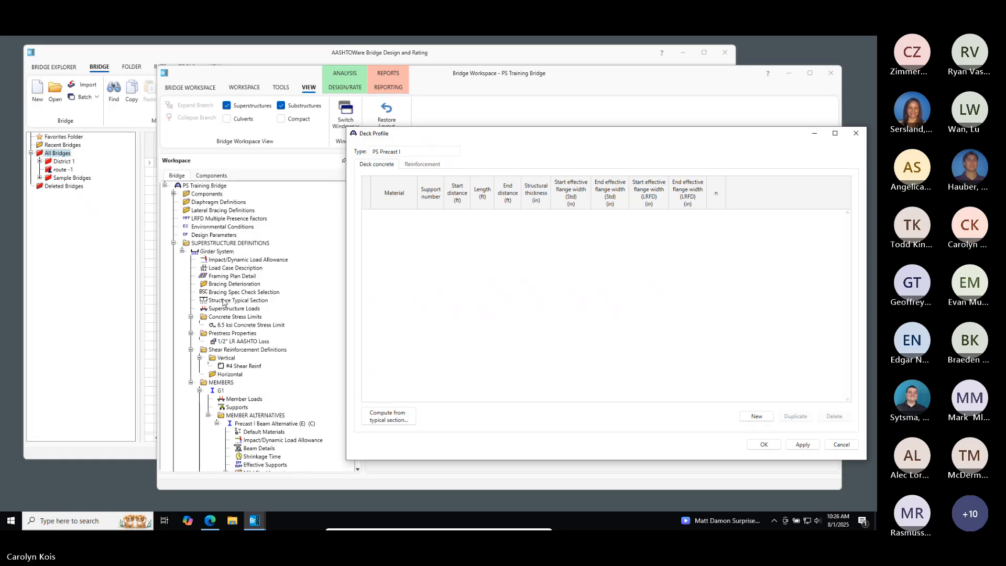
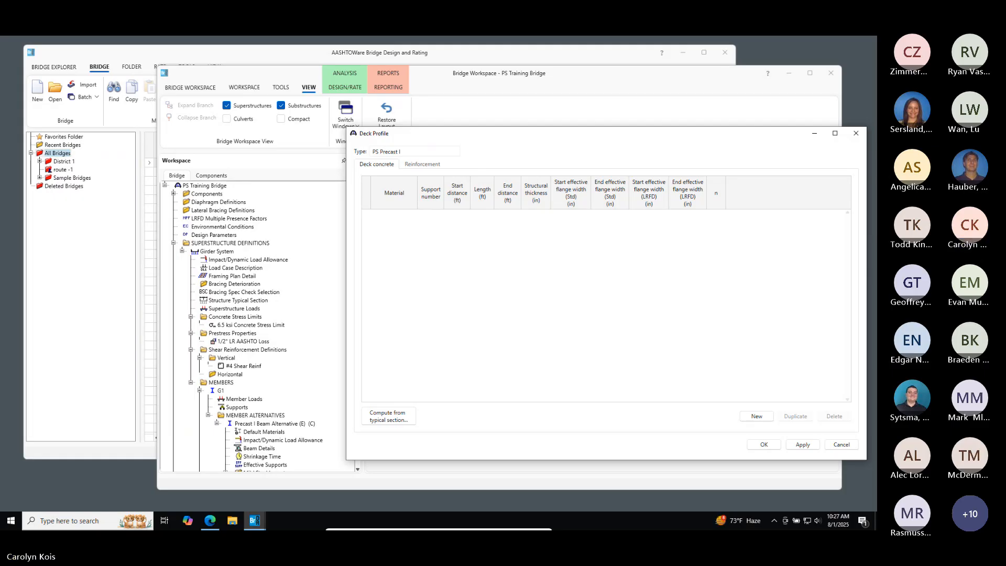
{"action": "left_click", "coordinate": [757, 416]}
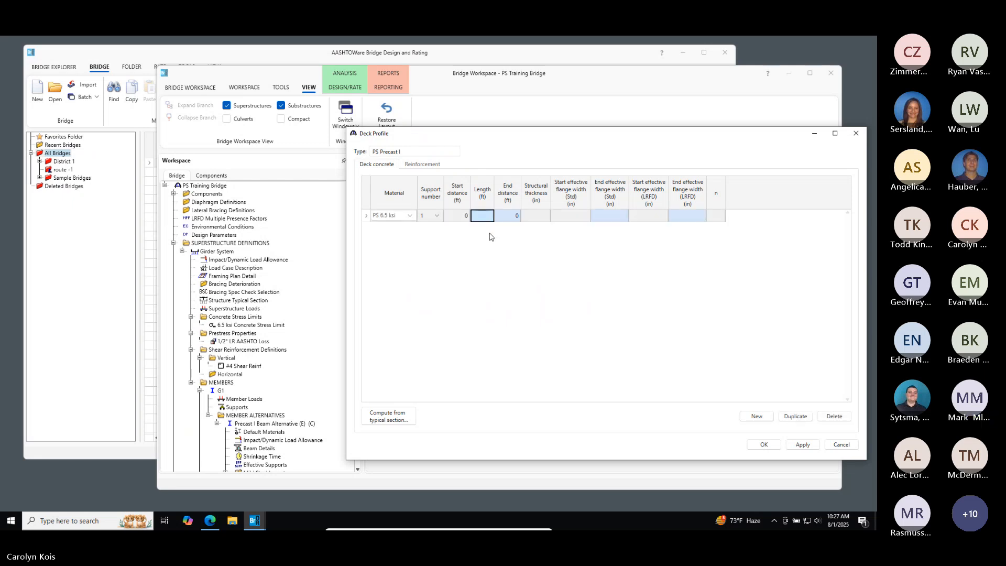
{"action": "type", "text": "120"}
{"action": "key", "text": "Tab"}
{"action": "key", "text": "Tab"}
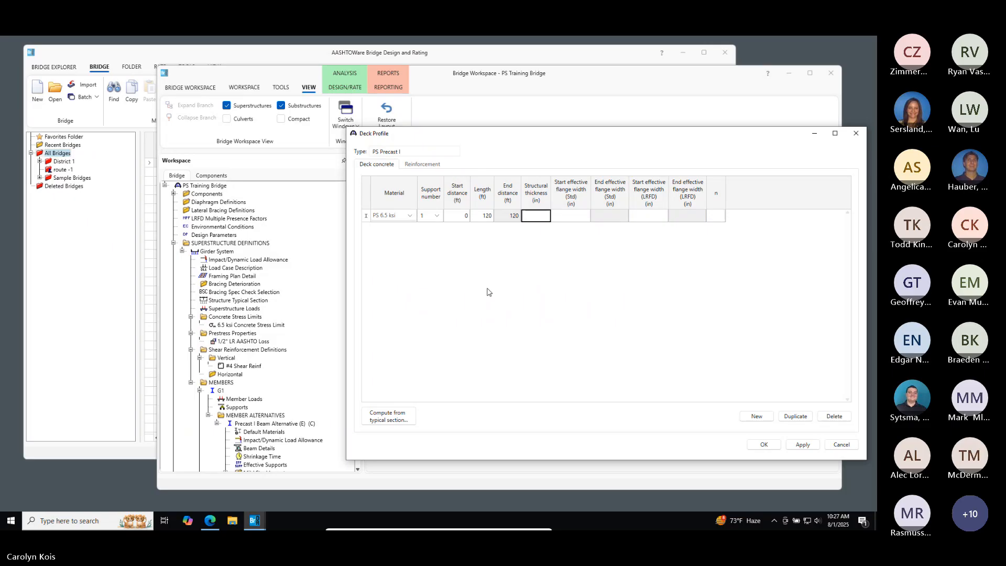
Set the deck's structural thickness to 7.5 in and its Std and LRFD effective flange widths to 90 in, and save the profile
{"action": "type", "text": "7.5"}
{"action": "key", "text": "Tab"}
{"action": "type", "text": "90"}
{"action": "key", "text": "Tab"}
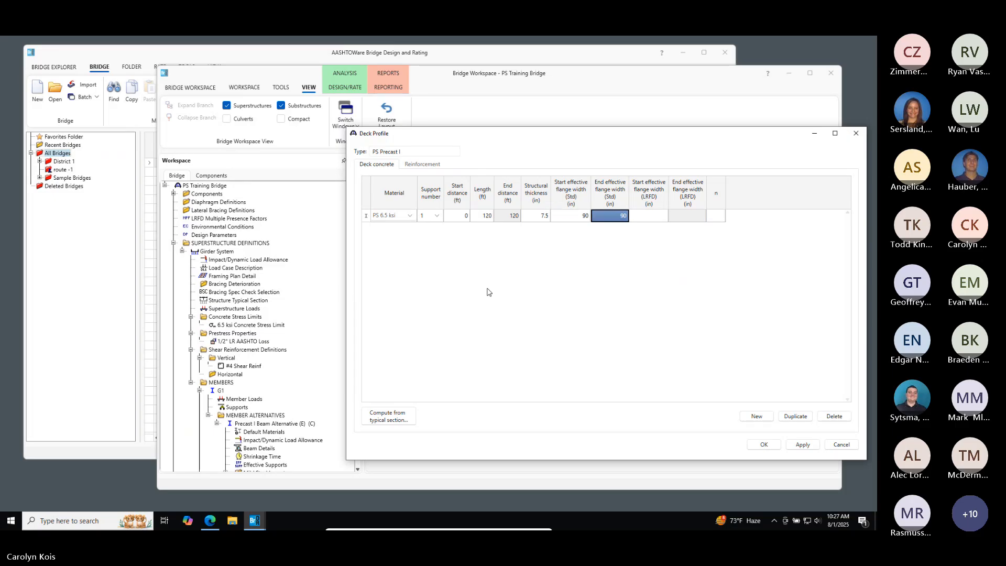
{"action": "key", "text": "Tab"}
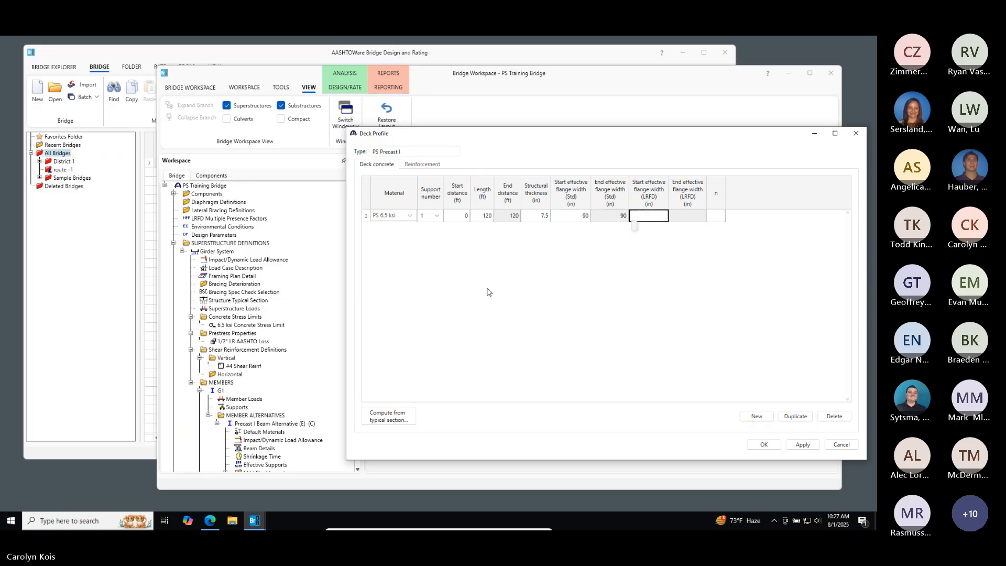
{"action": "type", "text": "90"}
{"action": "key", "text": "Tab"}
{"action": "key", "text": "Tab"}
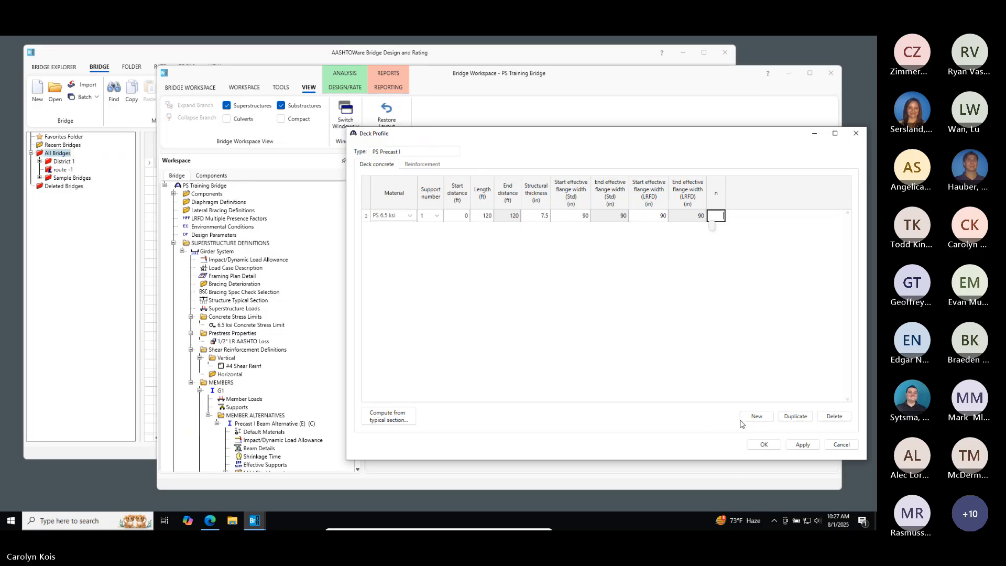
{"action": "left_click", "coordinate": [754, 446]}
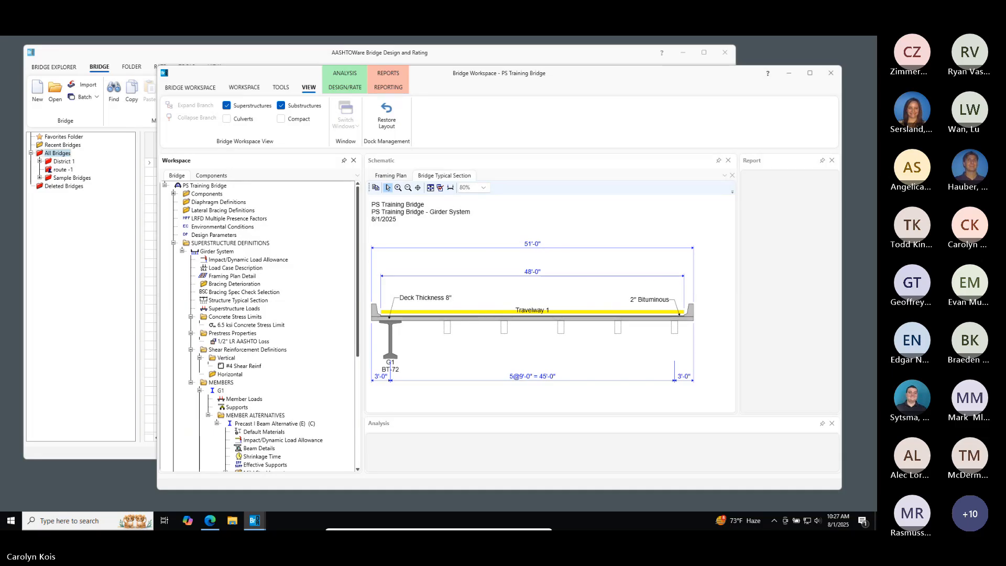
Open G1's Haunch Profile and add a haunch range starting at support 1 with a length of 120 ft
{"action": "scroll", "coordinate": [316, 370], "scroll_direction": "down", "scroll_amount": 4}
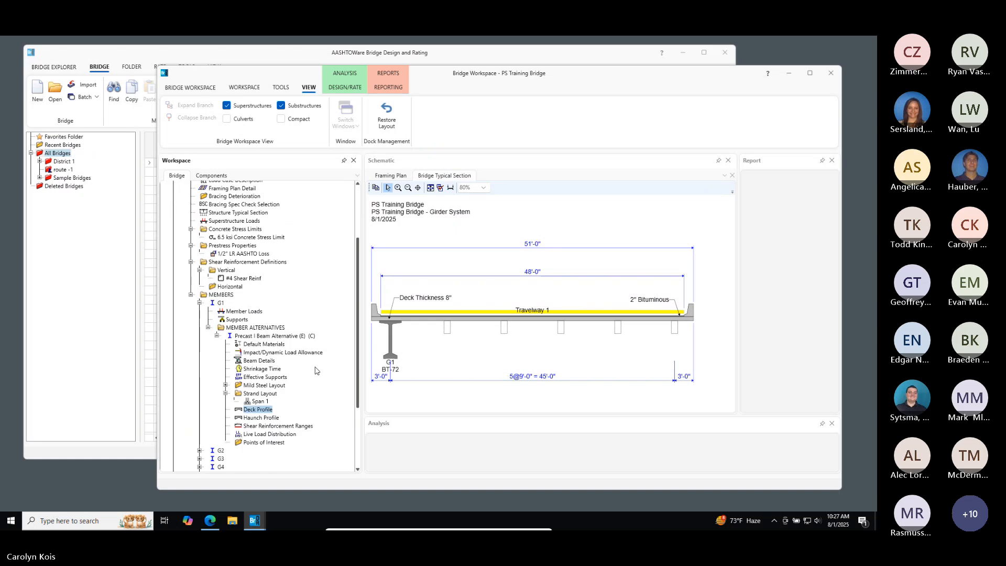
{"action": "scroll", "coordinate": [315, 371], "scroll_direction": "down", "scroll_amount": 4}
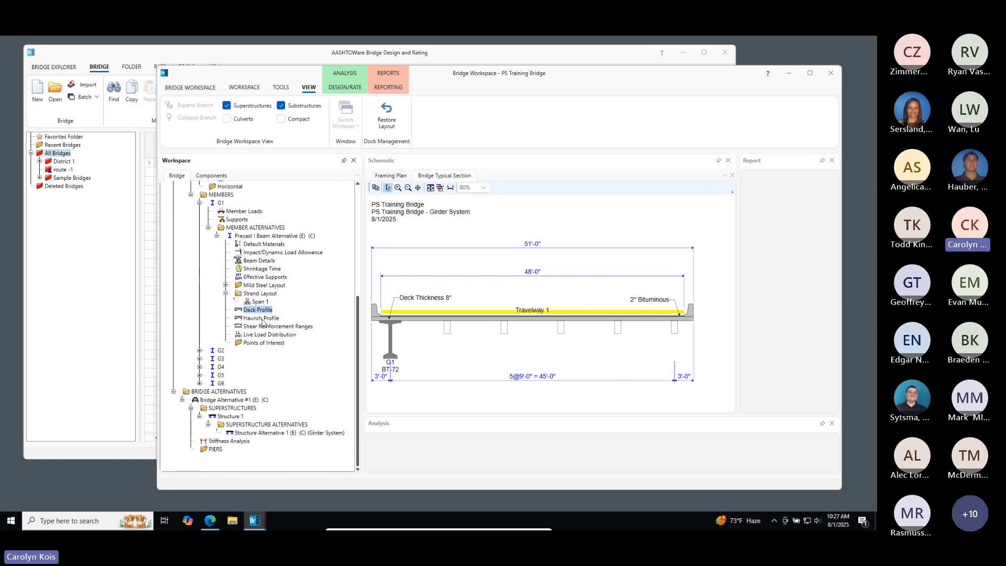
{"action": "double_click", "coordinate": [262, 318]}
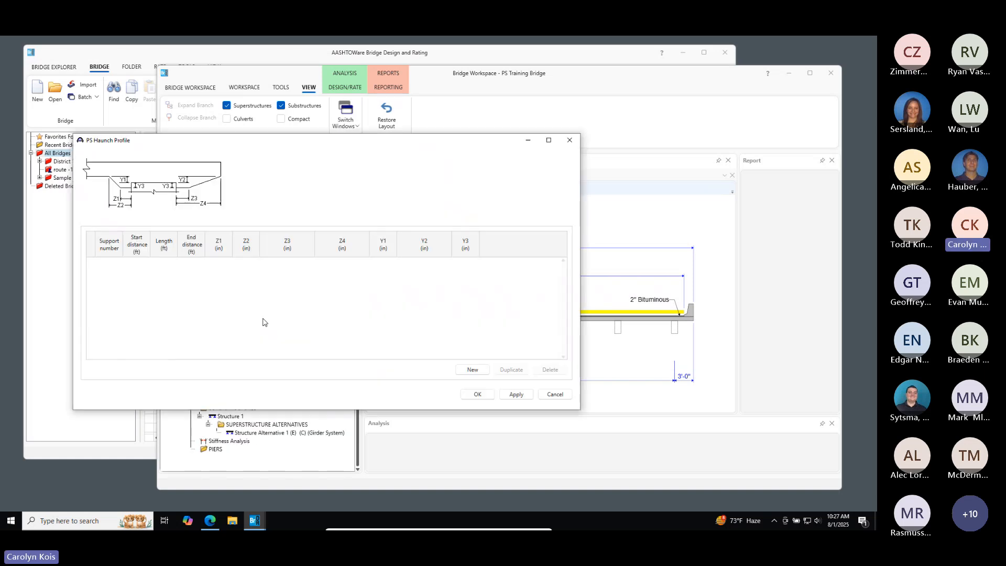
{"action": "left_click_drag", "start_coordinate": [245, 145], "coordinate": [342, 156]}
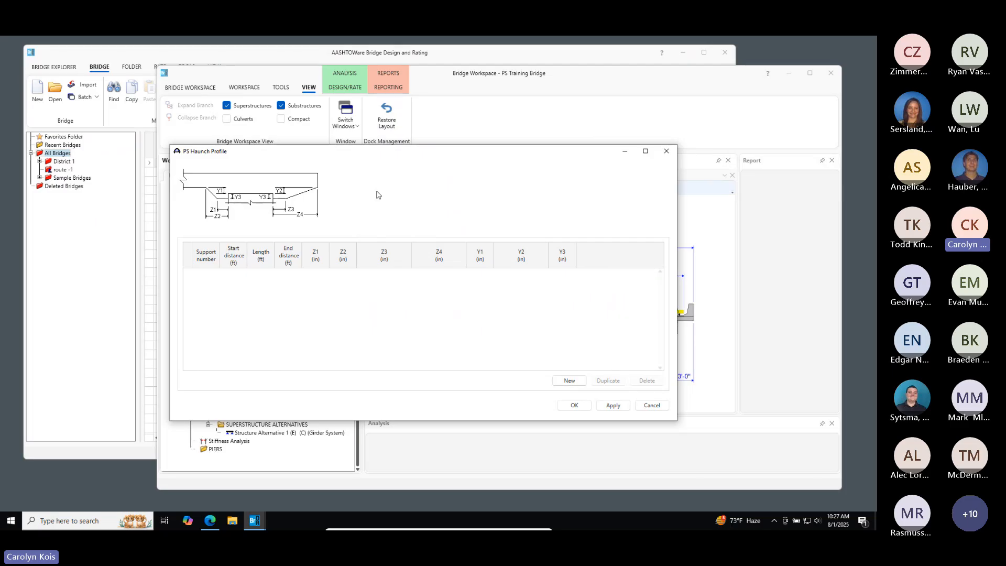
{"action": "left_click", "coordinate": [569, 381]}
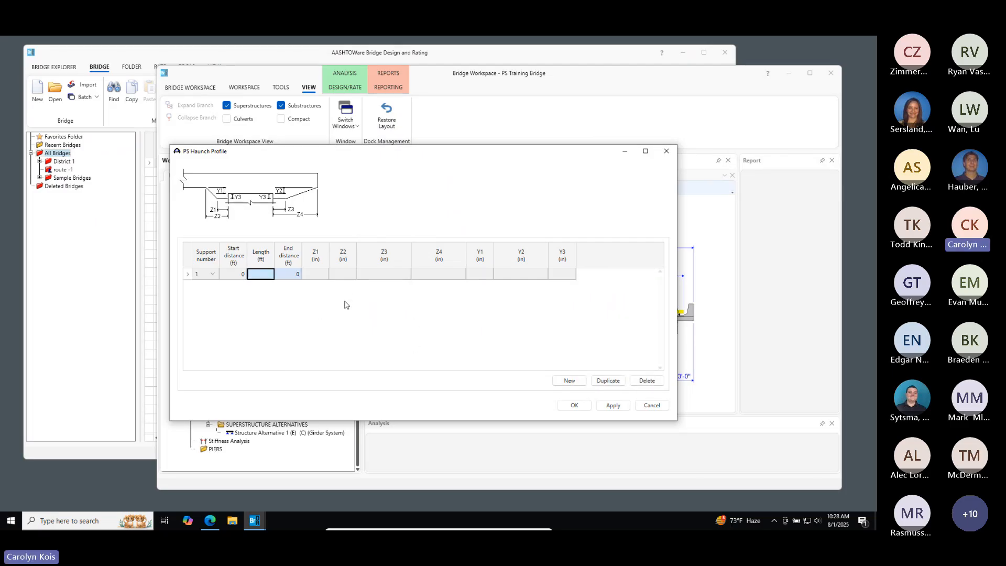
{"action": "type", "text": "120"}
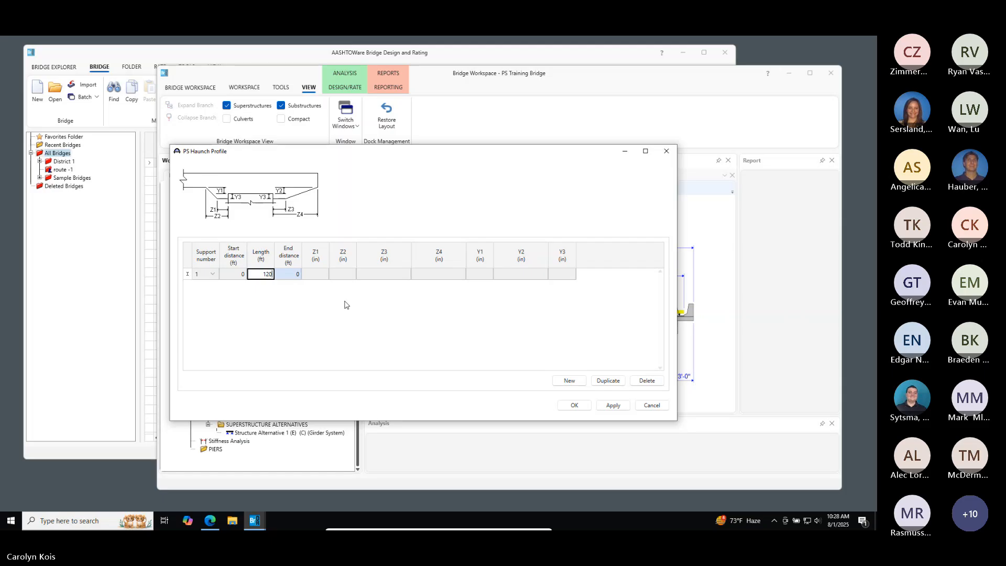
{"action": "key", "text": "Tab"}
{"action": "key", "text": "Tab"}
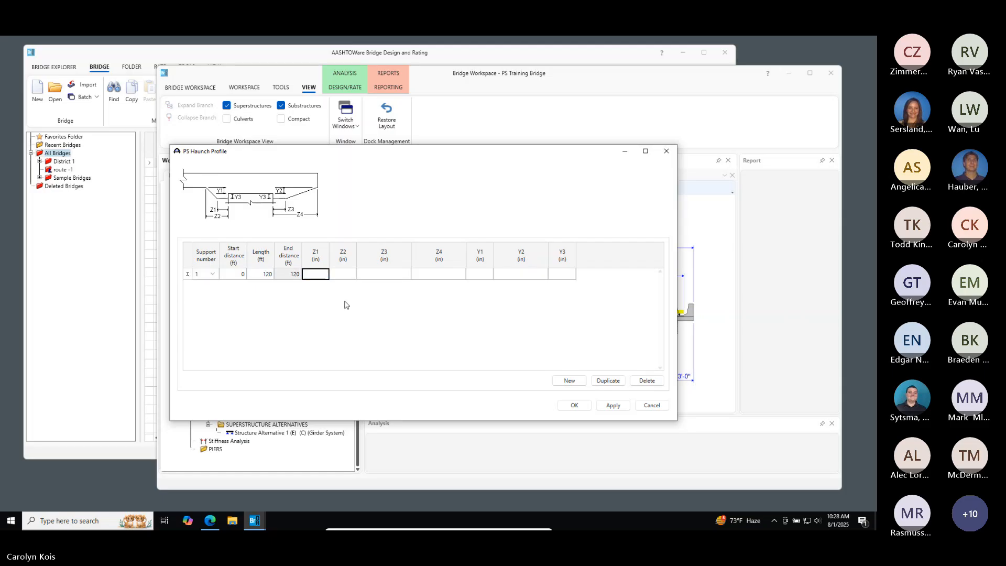
Set the haunch's Z1 to Z4 to 0 in, Y1 and Y2 to 0.5 in and Y3 to 0 in, and save the profile
{"action": "type", "text": "0"}
{"action": "key", "text": "Tab"}
{"action": "type", "text": "0"}
{"action": "key", "text": "Tab"}
{"action": "type", "text": "0"}
{"action": "key", "text": "Tab"}
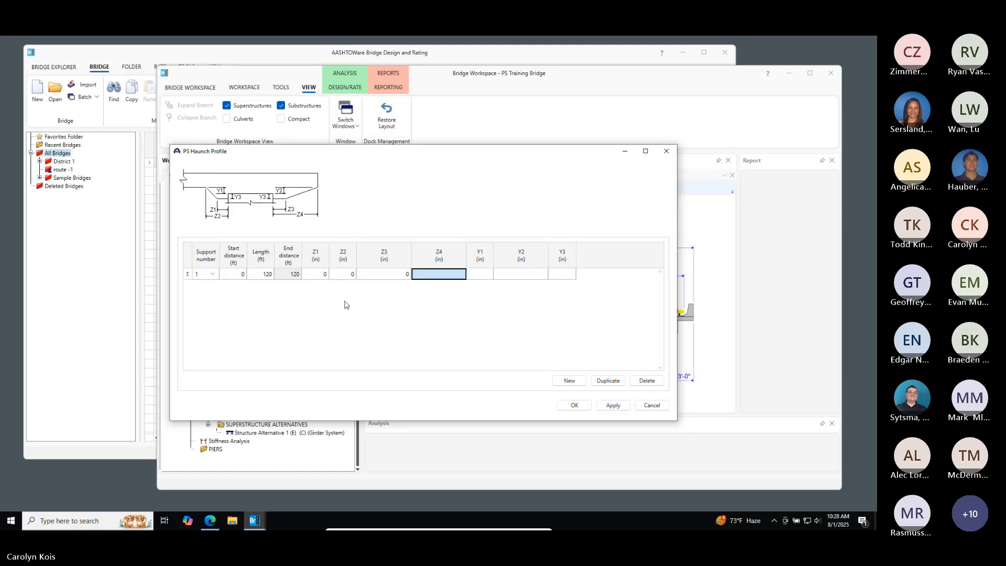
{"action": "type", "text": "0"}
{"action": "key", "text": "Tab"}
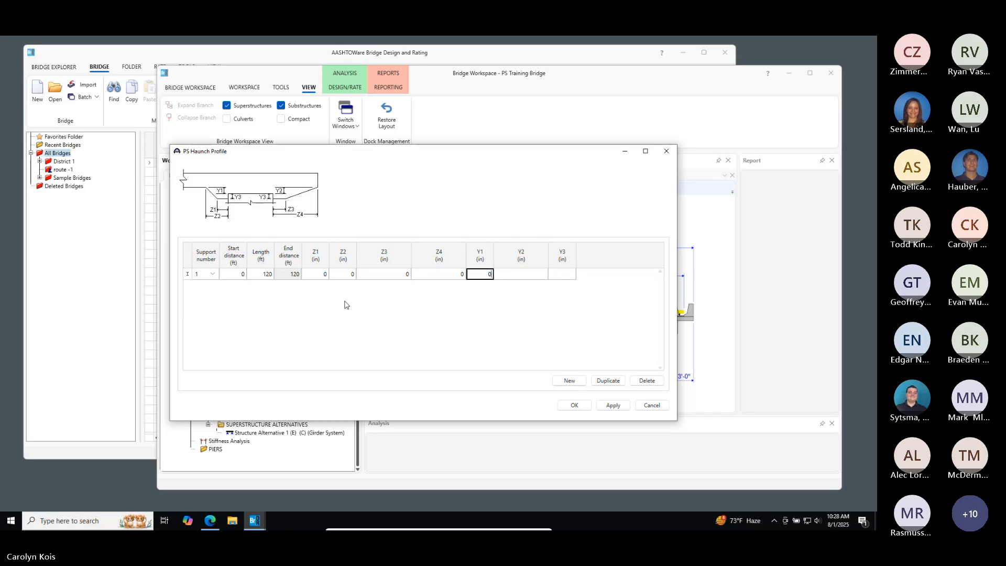
{"action": "type", "text": "0.5"}
{"action": "key", "text": "Tab"}
{"action": "type", "text": "0.5"}
{"action": "key", "text": "Tab"}
{"action": "type", "text": "0"}
{"action": "left_click", "coordinate": [348, 330]}
{"action": "left_click", "coordinate": [574, 405]}
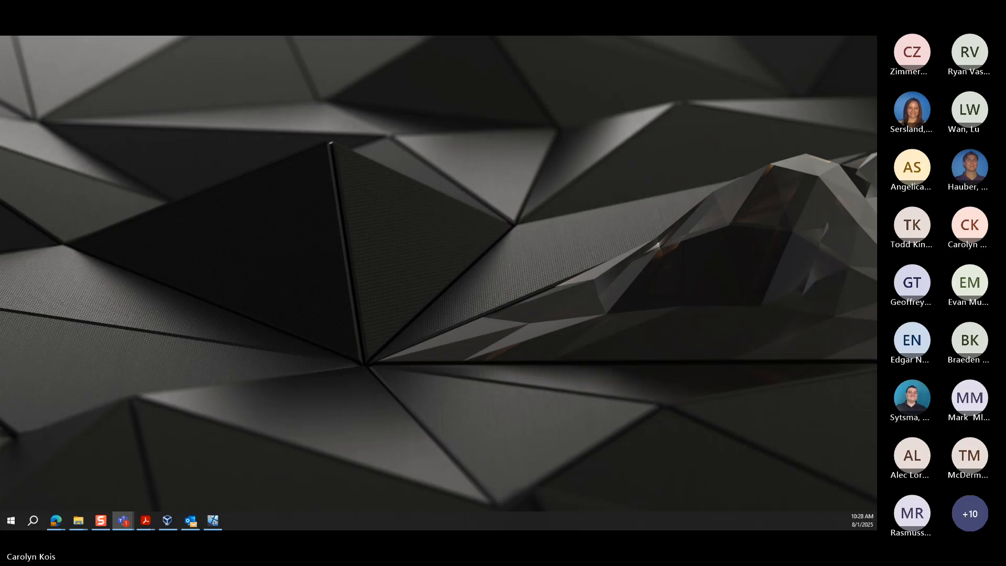
Open G1's Shear Reinforcement Ranges and add two vertical #4 Shear Reinf ranges, both extending into the deck
{"action": "key", "text": "alt+Tab"}
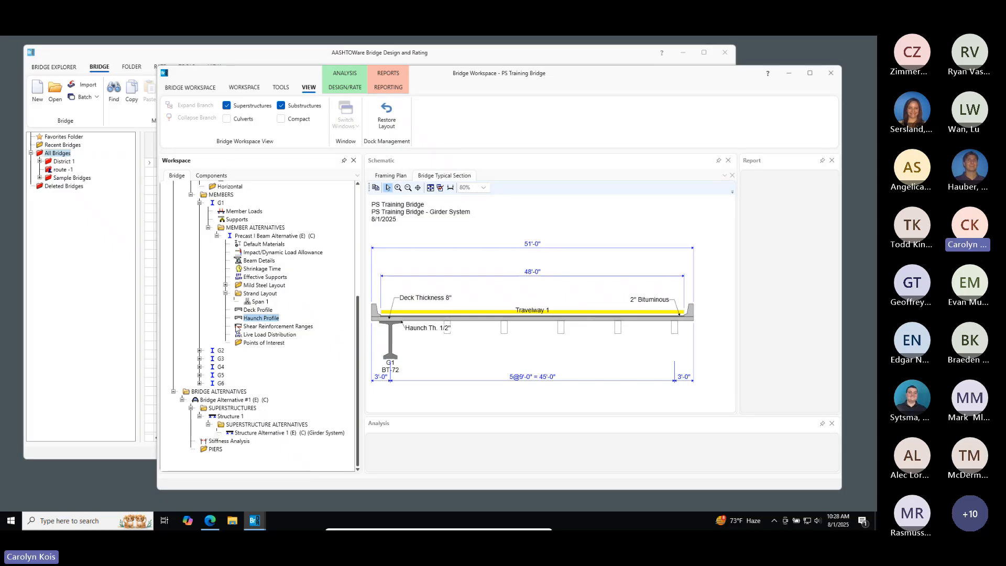
{"action": "double_click", "coordinate": [283, 327]}
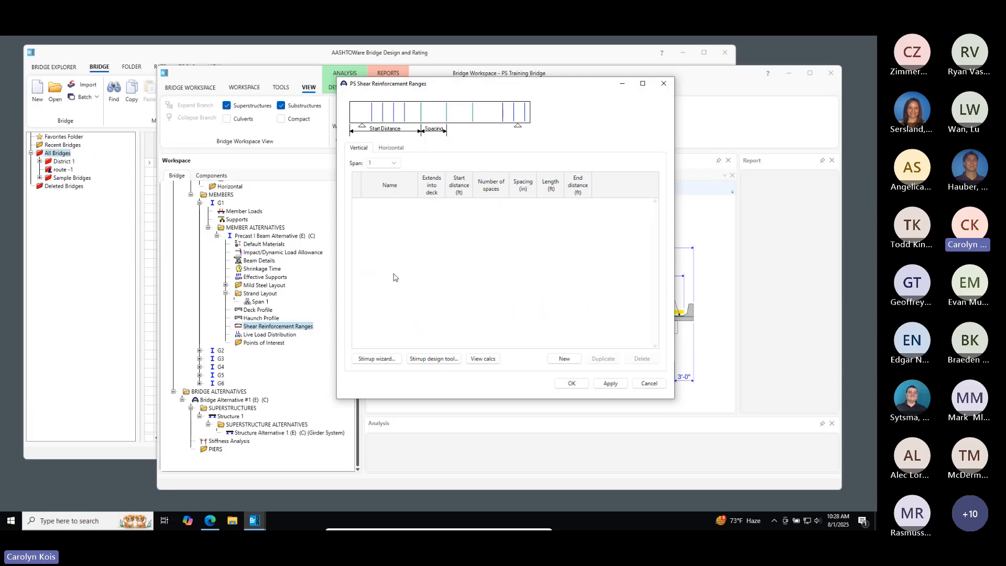
{"action": "left_click", "coordinate": [563, 359]}
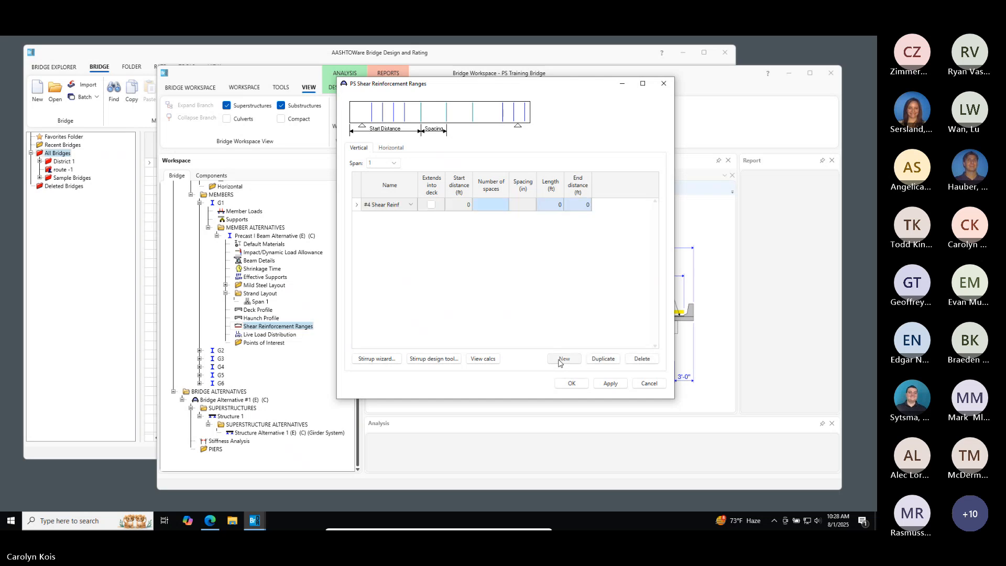
{"action": "left_click", "coordinate": [563, 359]}
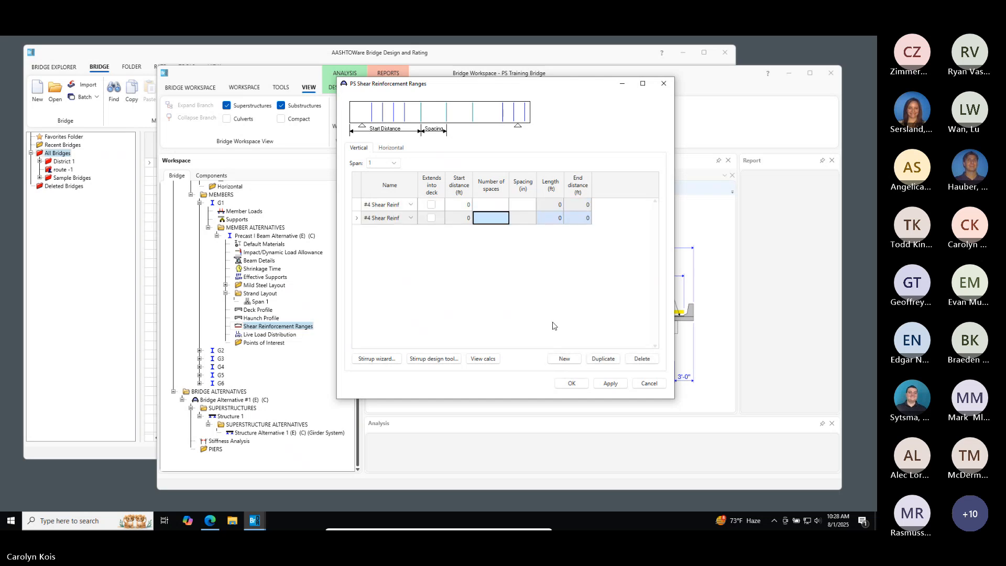
{"action": "left_click", "coordinate": [411, 205]}
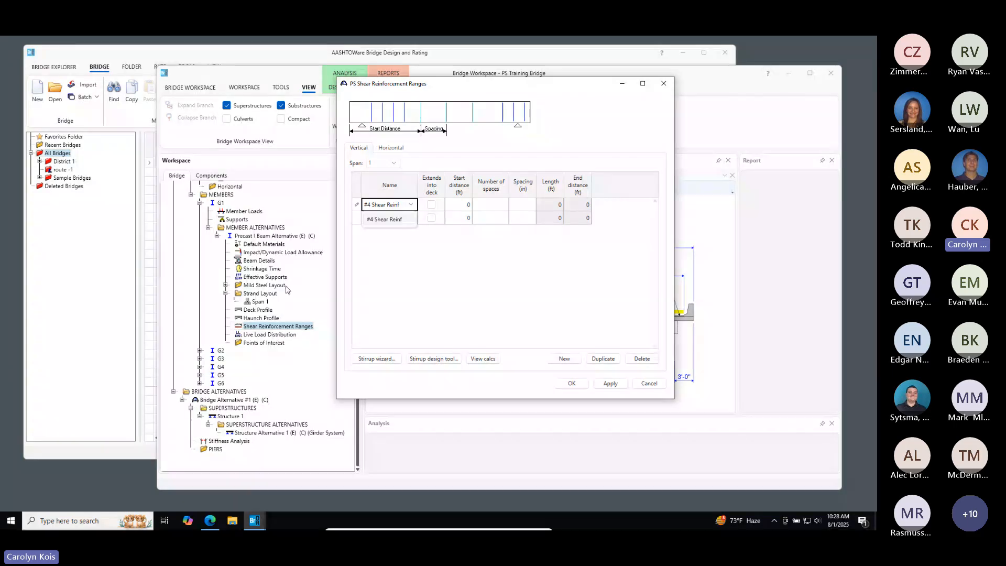
{"action": "scroll", "coordinate": [294, 230], "scroll_direction": "up", "scroll_amount": 5}
{"action": "scroll", "coordinate": [283, 245], "scroll_direction": "up", "scroll_amount": 1}
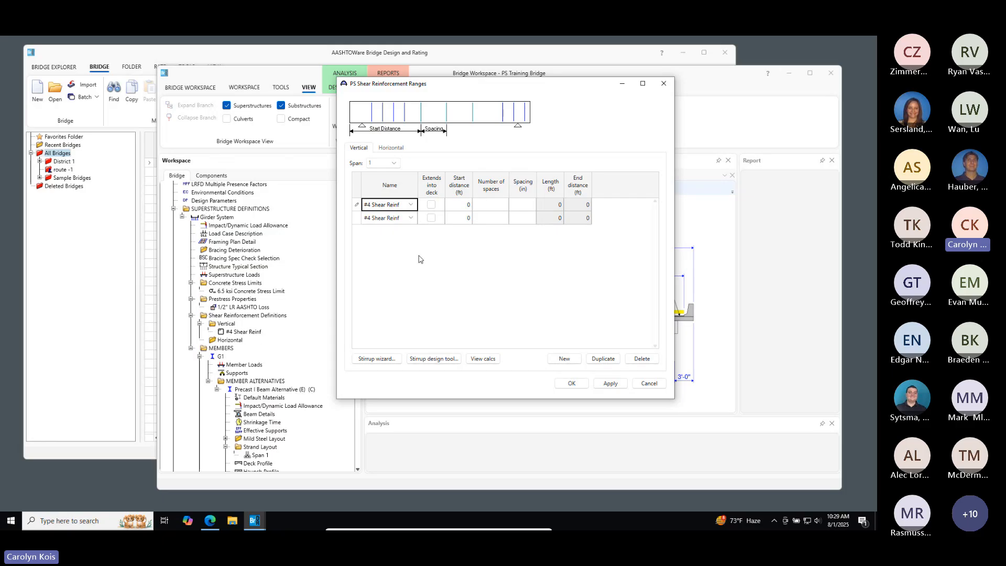
{"action": "left_click", "coordinate": [412, 206]}
{"action": "left_click", "coordinate": [412, 206]}
{"action": "left_click", "coordinate": [431, 206]}
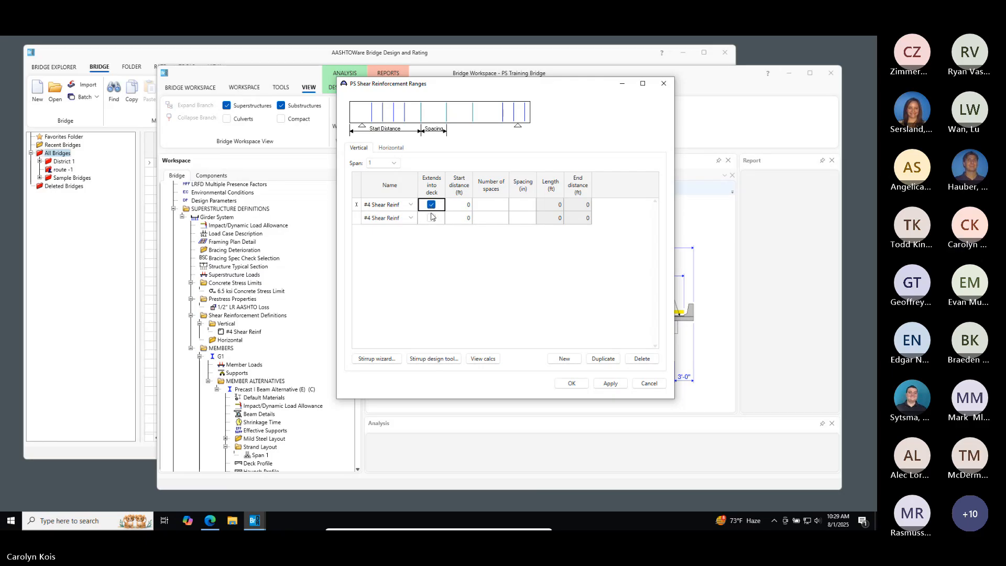
{"action": "left_click", "coordinate": [431, 217]}
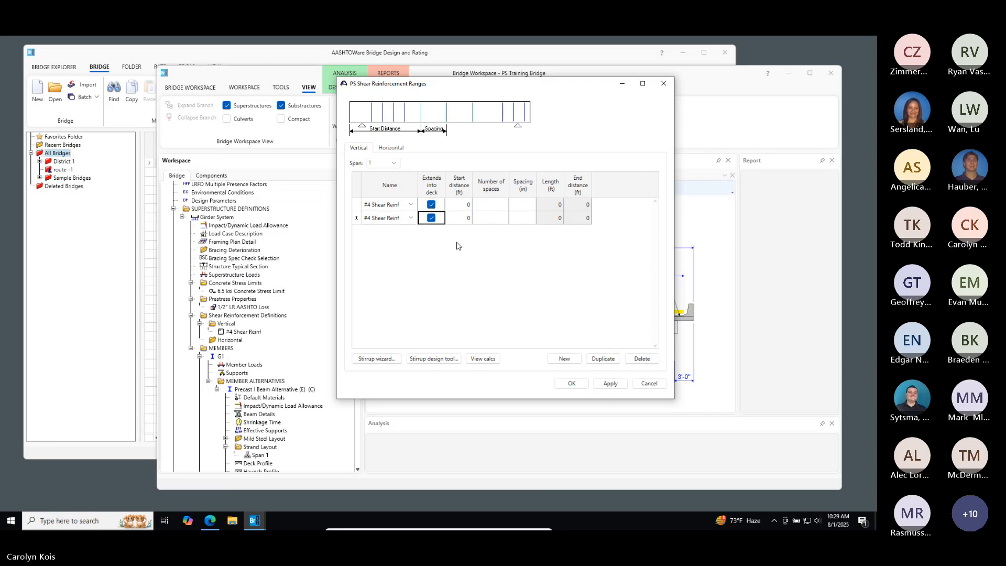
Start the first range at 0.5 ft with 1 space at 0 in, give the second 120 spaces at 12 in, and save the ranges
{"action": "left_click", "coordinate": [466, 208]}
{"action": "type", "text": "0.5"}
{"action": "key", "text": "Tab"}
{"action": "type", "text": "1"}
{"action": "key", "text": "Tab"}
{"action": "key", "text": "Down"}
{"action": "key", "text": "shift+Tab"}
{"action": "type", "text": "120"}
{"action": "key", "text": "Tab"}
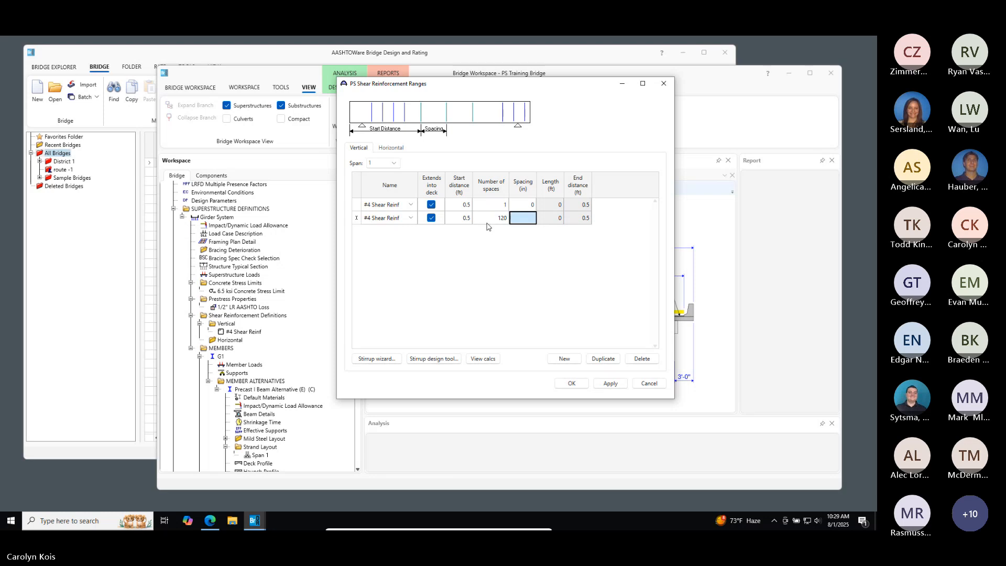
{"action": "type", "text": "12"}
{"action": "key", "text": "Return"}
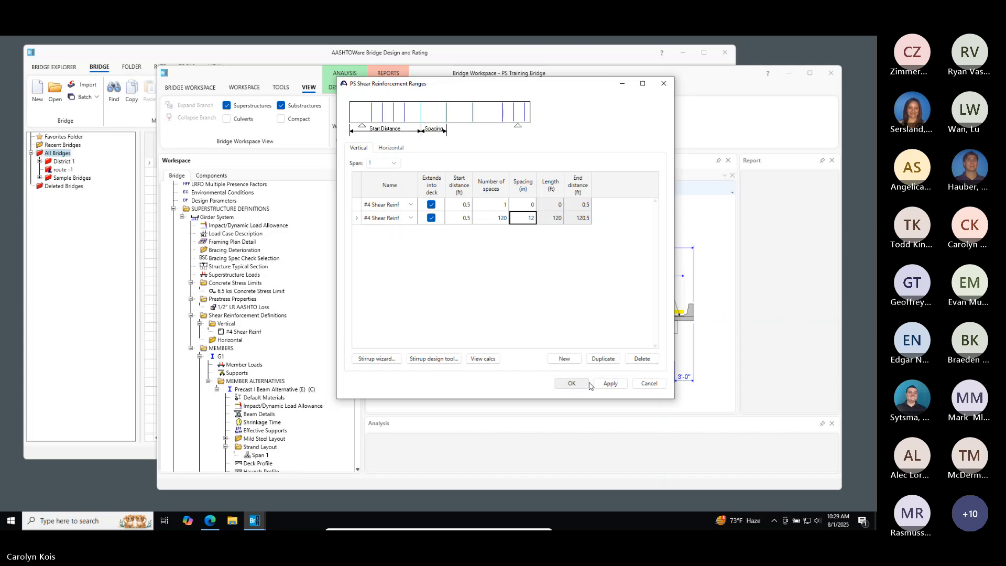
{"action": "left_click", "coordinate": [573, 383]}
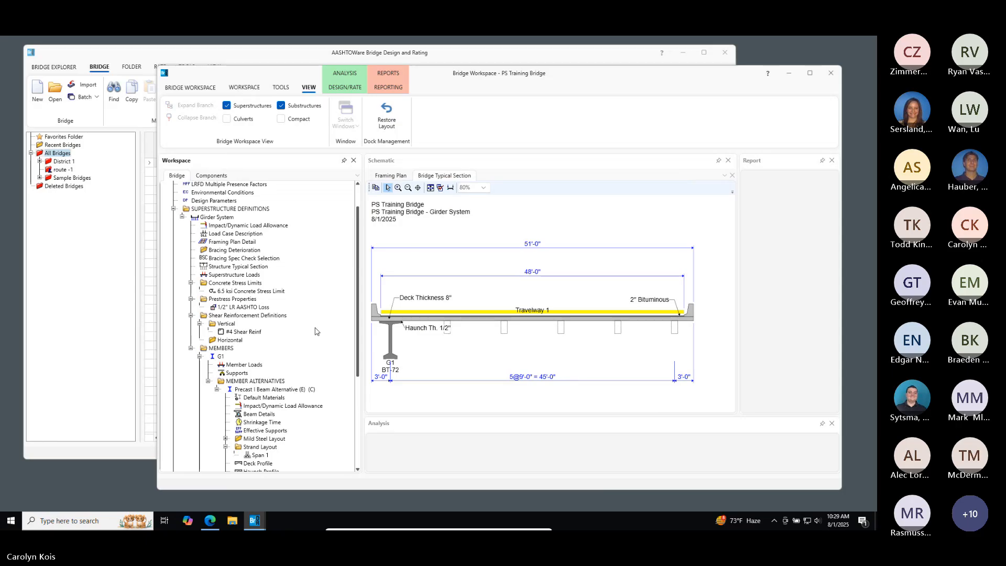
Expand girder G2 in the bridge tree to check its member alternatives
{"action": "scroll", "coordinate": [321, 317], "scroll_direction": "down", "scroll_amount": 5}
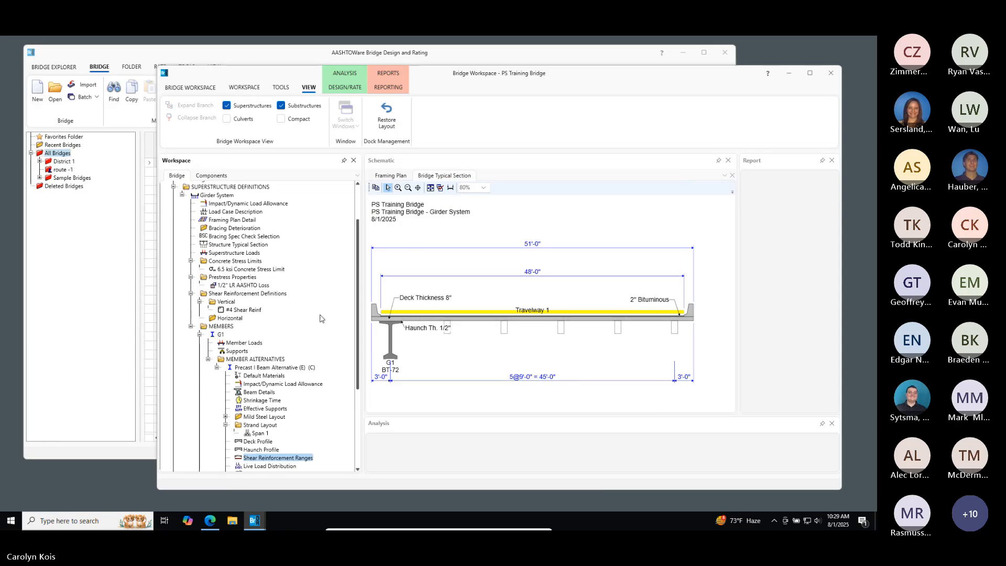
{"action": "scroll", "coordinate": [322, 317], "scroll_direction": "down", "scroll_amount": 1}
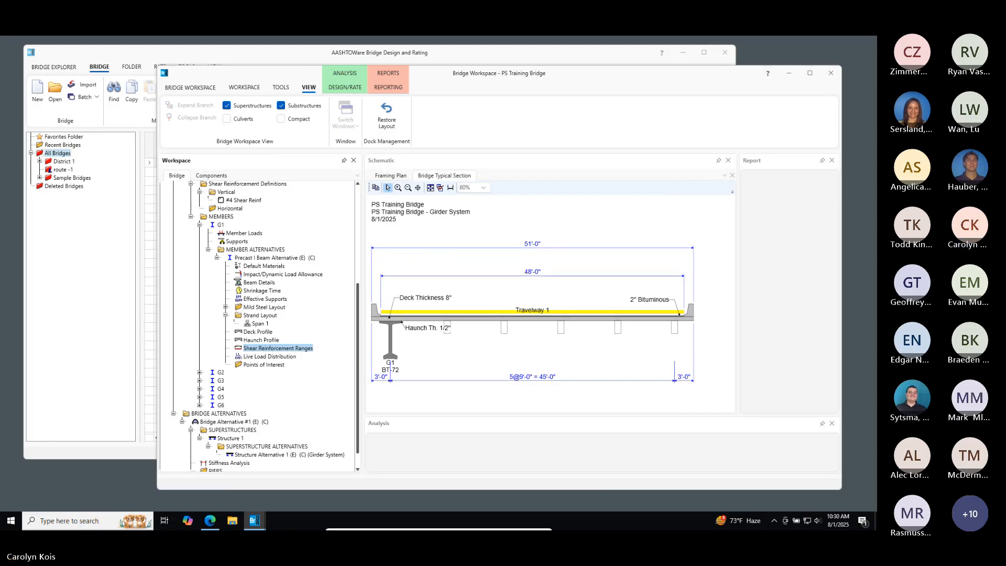
{"action": "left_click", "coordinate": [288, 358]}
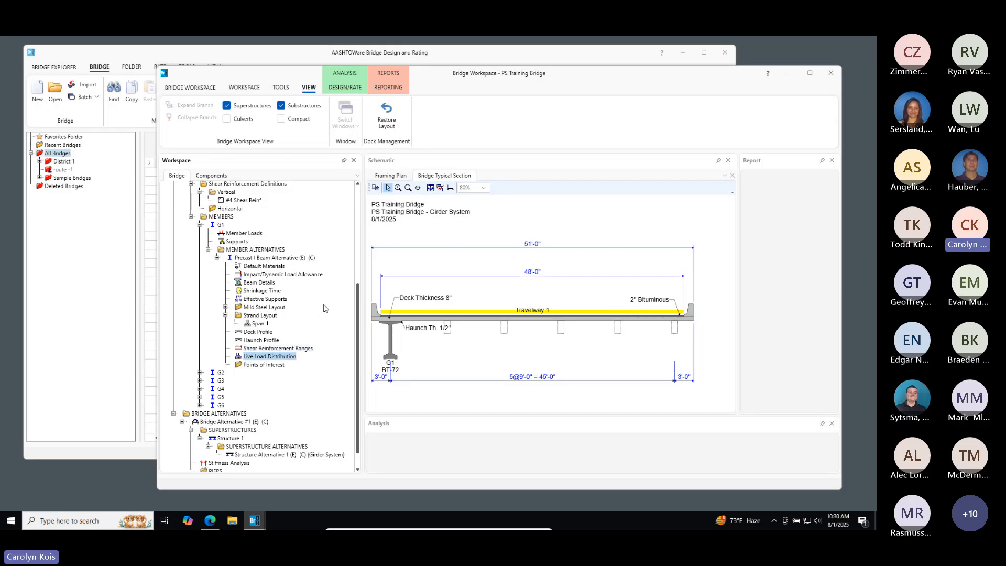
{"action": "left_click", "coordinate": [200, 372]}
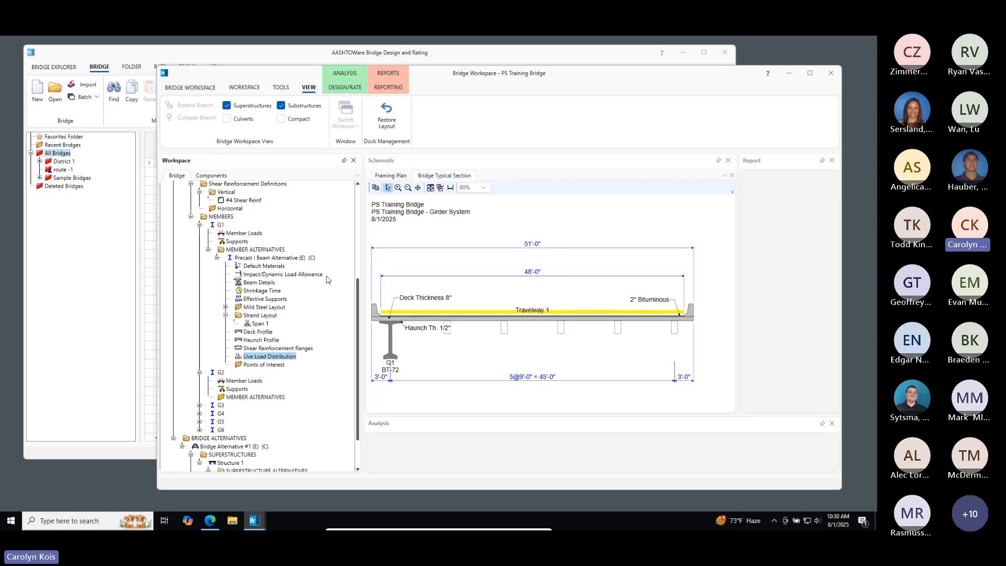
Try to compute G1's LRFD live load distribution factors from the typical section, and close the window without saving
{"action": "double_click", "coordinate": [275, 358]}
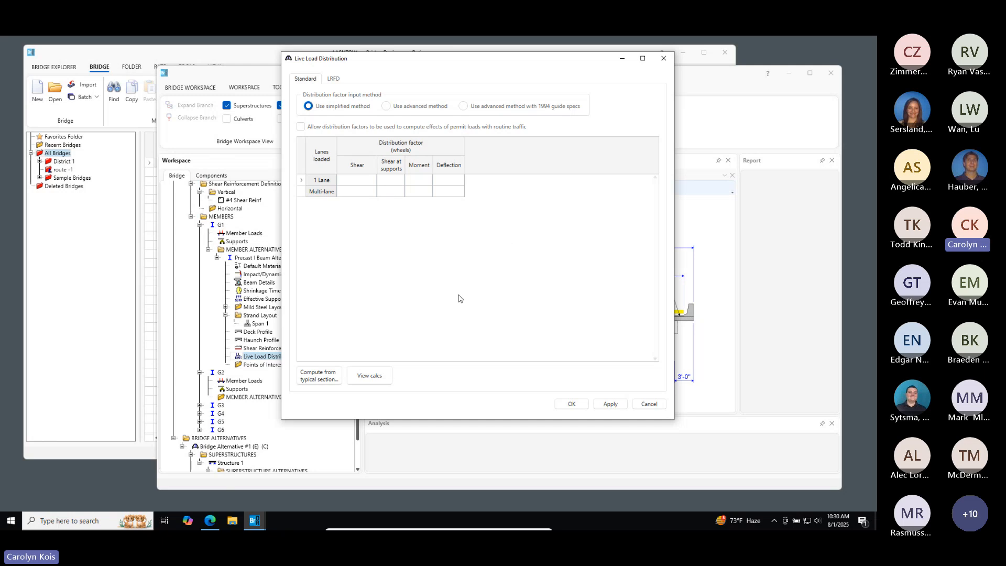
{"action": "left_click", "coordinate": [333, 79]}
{"action": "left_click", "coordinate": [326, 383]}
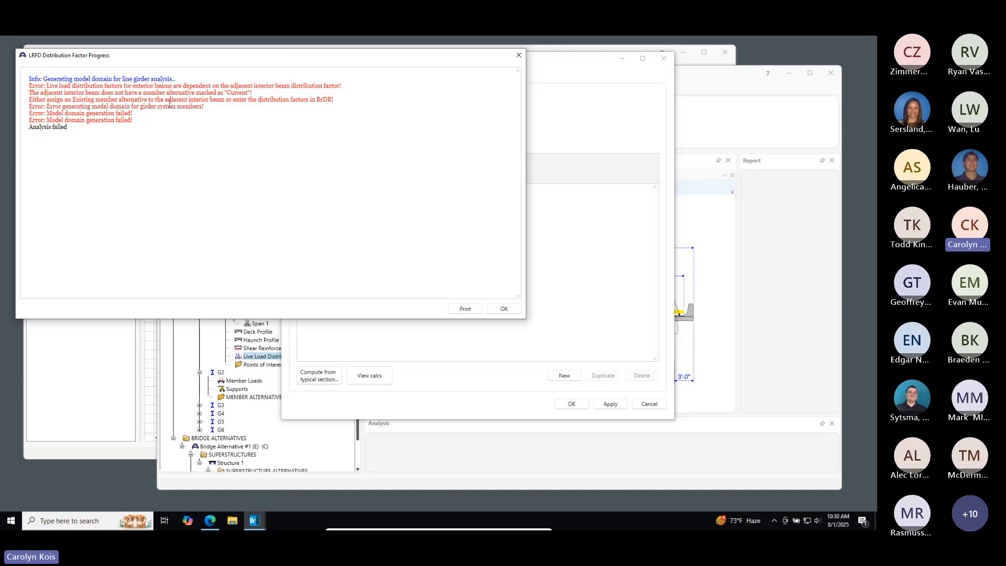
{"action": "left_click", "coordinate": [498, 309]}
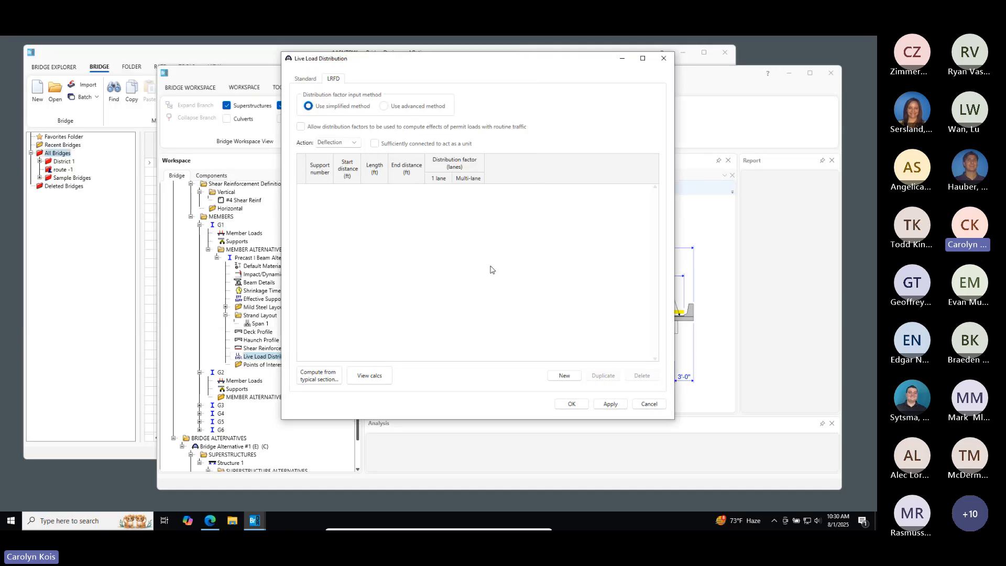
{"action": "left_click", "coordinate": [650, 404]}
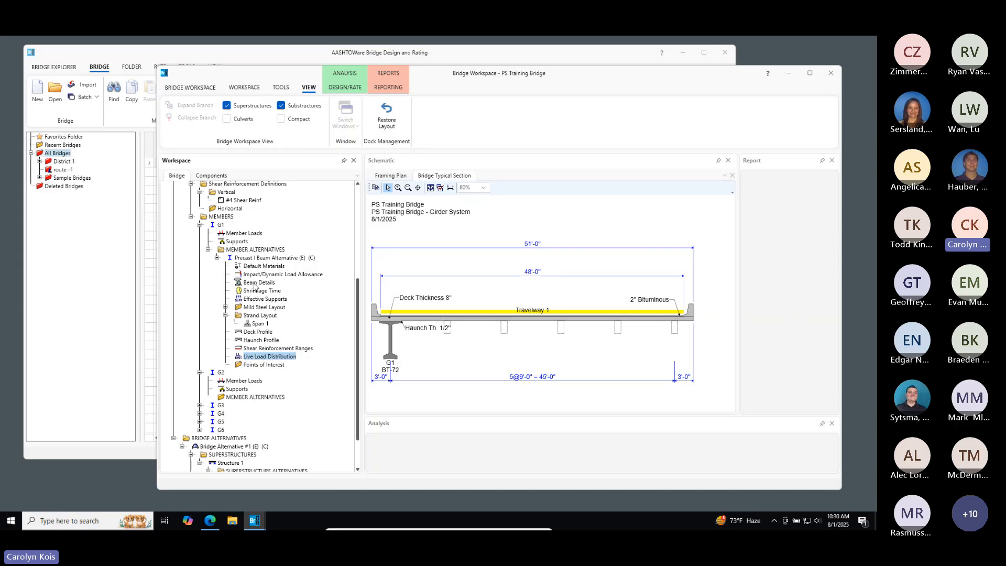
Copy G1's Precast I Beam Alternative and paste it into G2's member alternatives
{"action": "left_click", "coordinate": [254, 258]}
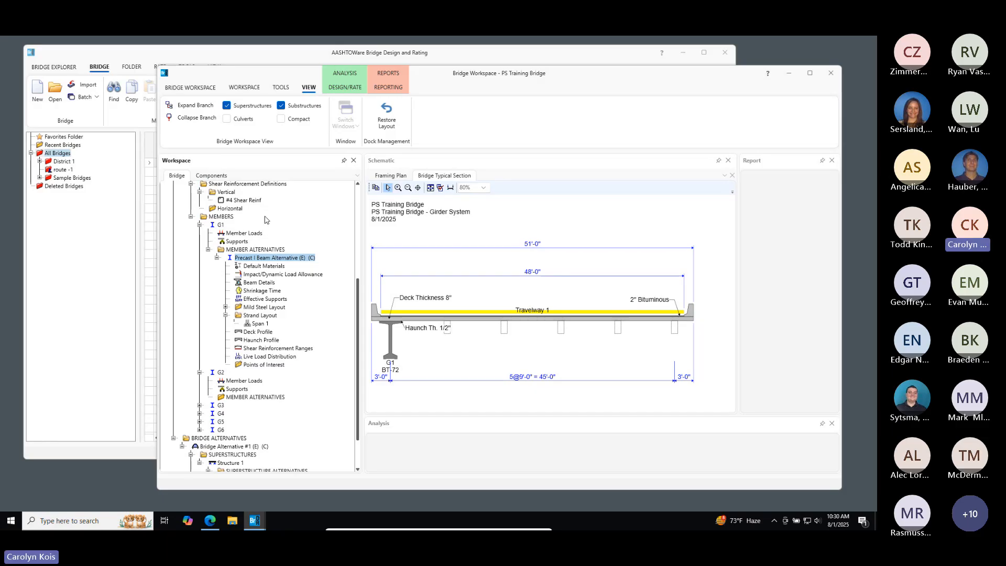
{"action": "scroll", "coordinate": [262, 299], "scroll_direction": "up", "scroll_amount": 2}
{"action": "scroll", "coordinate": [262, 300], "scroll_direction": "up", "scroll_amount": 6}
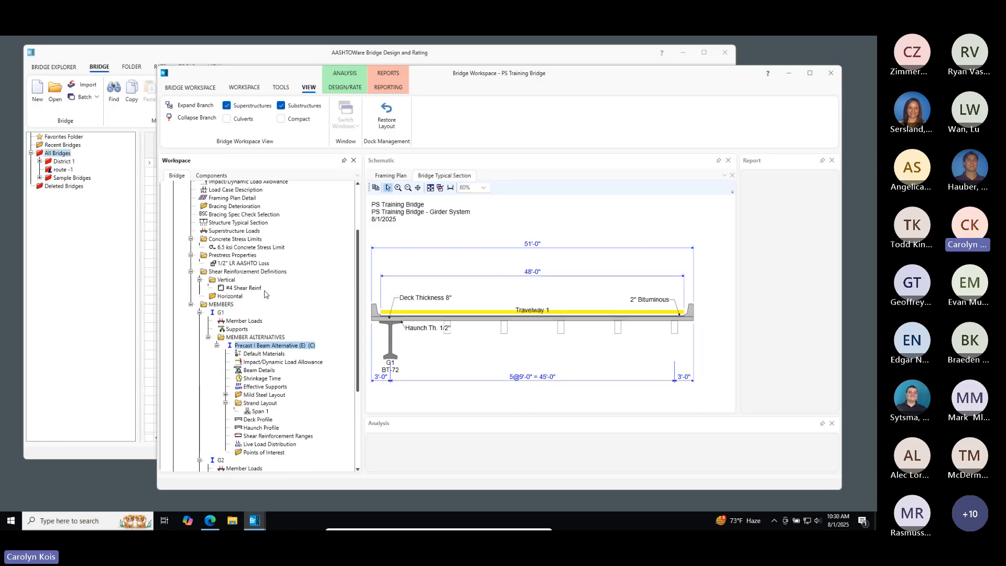
{"action": "scroll", "coordinate": [279, 320], "scroll_direction": "down", "scroll_amount": 8}
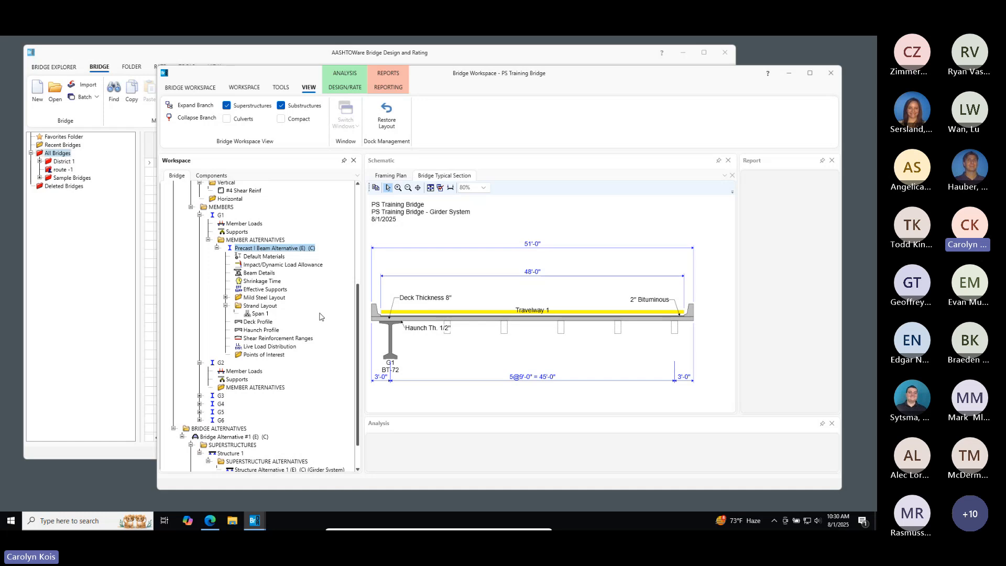
{"action": "right_click", "coordinate": [259, 251]}
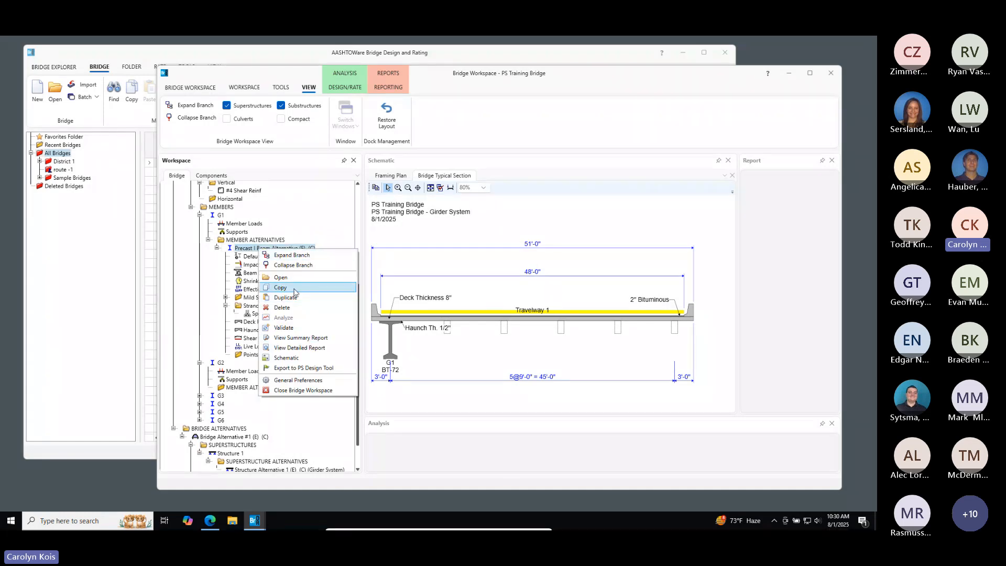
{"action": "left_click", "coordinate": [280, 288]}
{"action": "left_click", "coordinate": [245, 388]}
{"action": "right_click", "coordinate": [245, 388]}
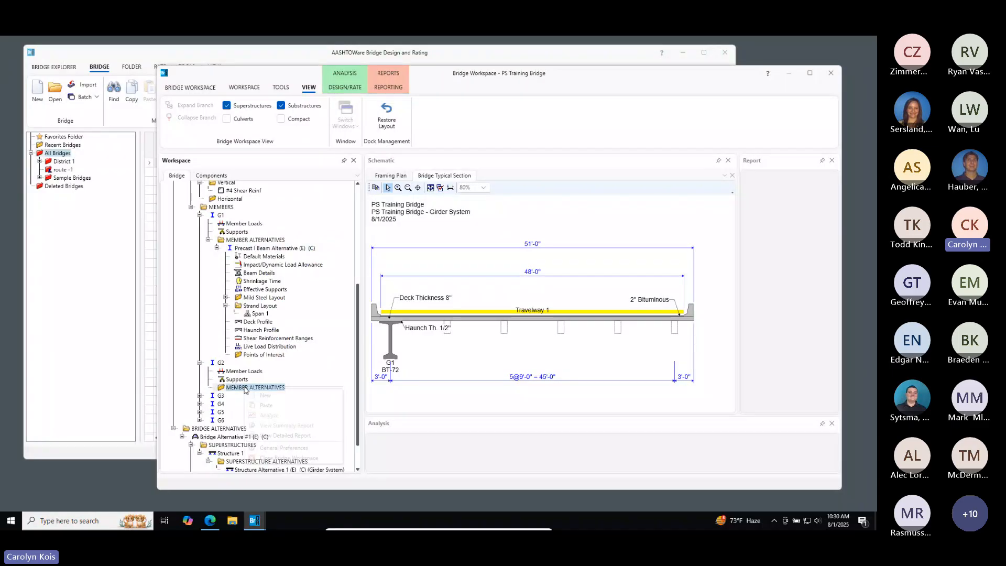
{"action": "left_click", "coordinate": [278, 435]}
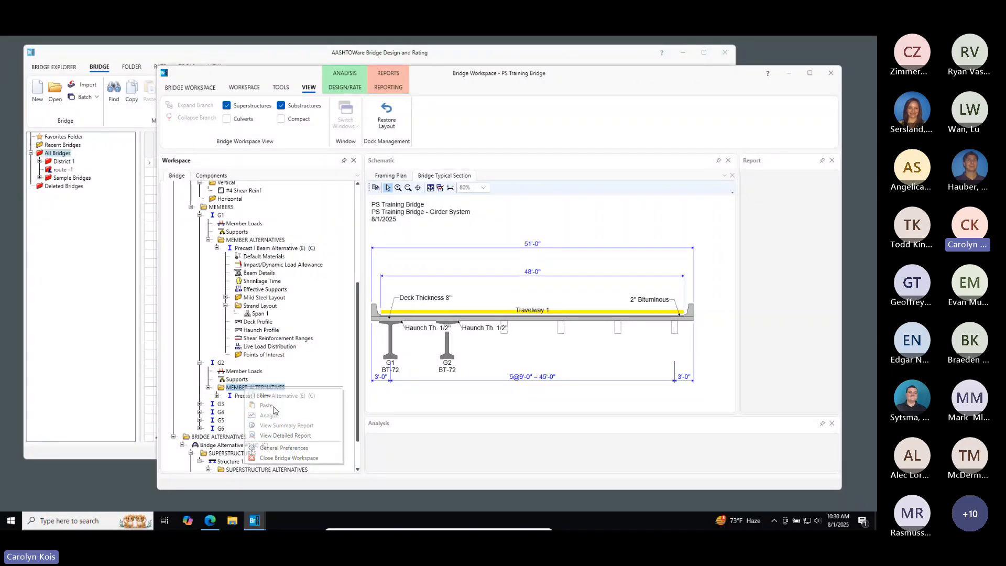
Paste the copied Precast I Beam Alternative into the member alternatives of girders G3 and G4
{"action": "left_click", "coordinate": [217, 396]}
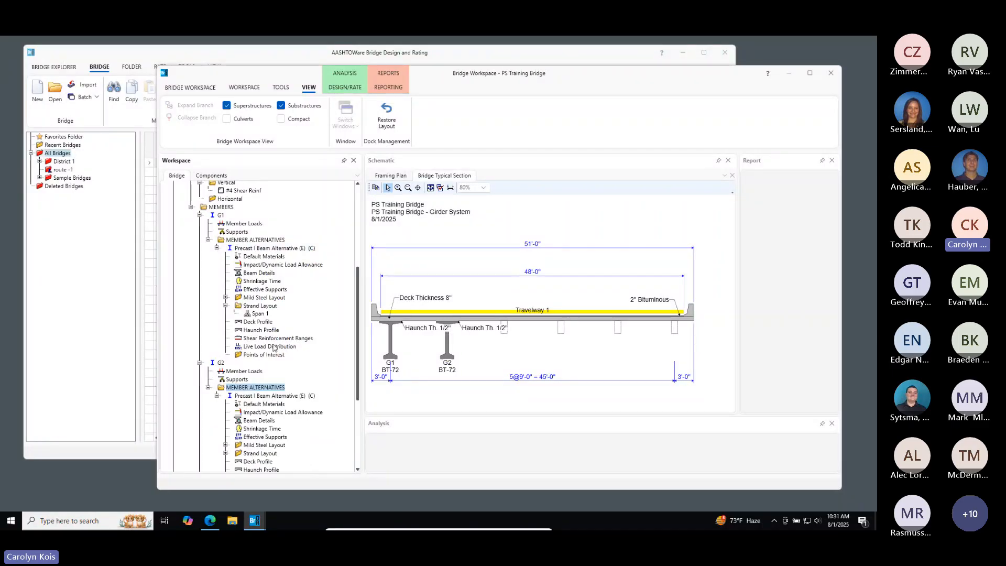
{"action": "left_click", "coordinate": [217, 396]}
{"action": "scroll", "coordinate": [266, 363], "scroll_direction": "down", "scroll_amount": 2}
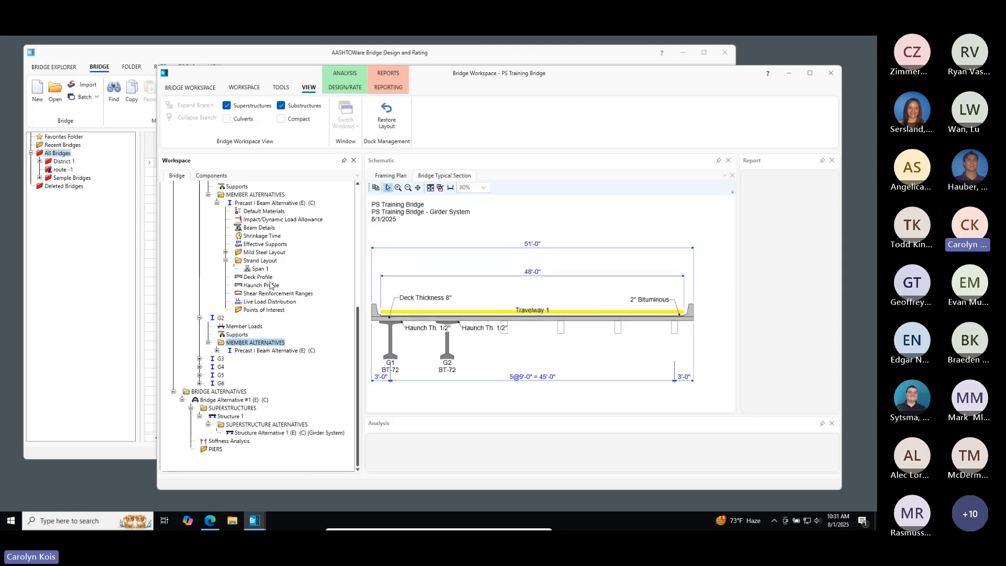
{"action": "left_click", "coordinate": [200, 359]}
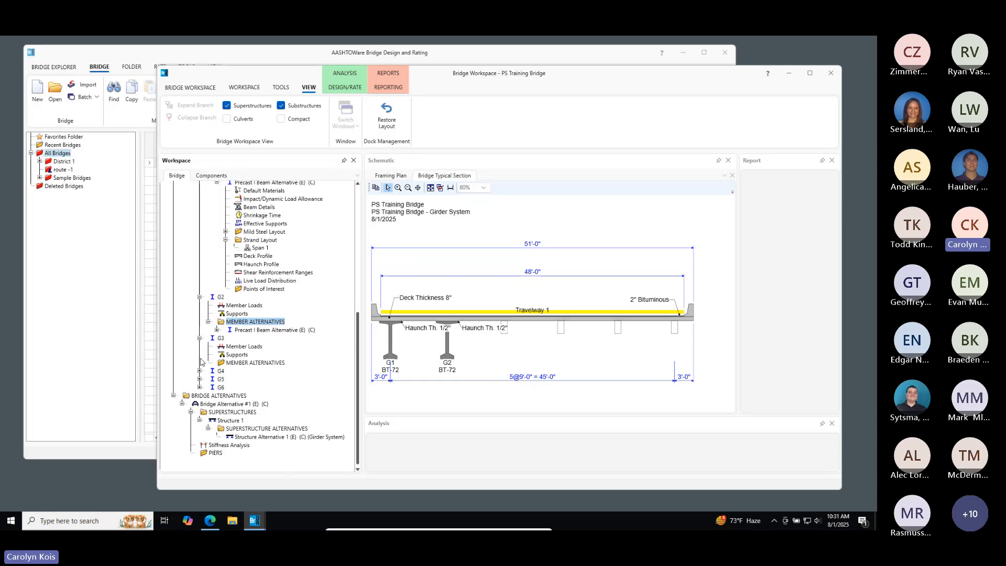
{"action": "right_click", "coordinate": [233, 364]}
{"action": "left_click", "coordinate": [252, 385]}
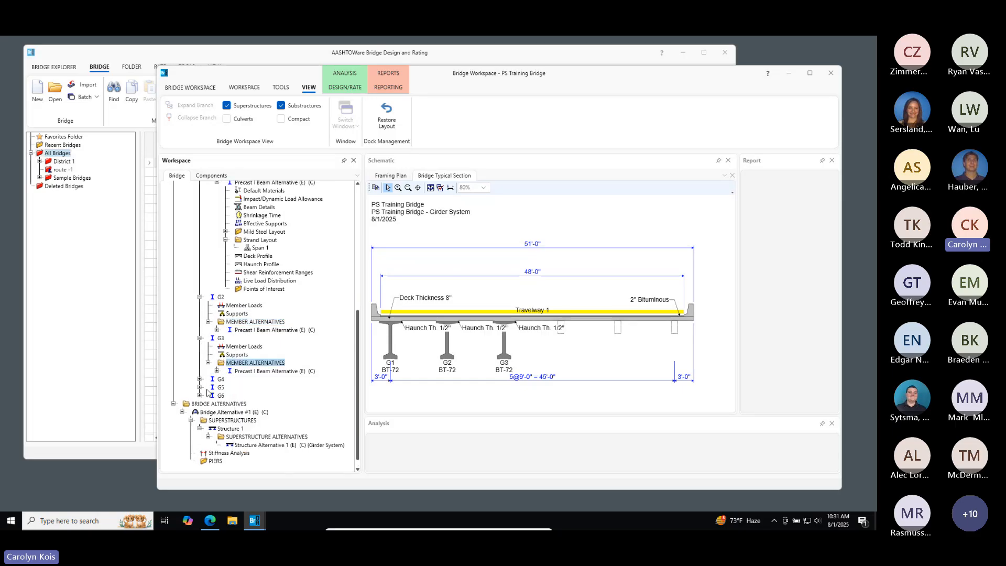
{"action": "left_click", "coordinate": [200, 379]}
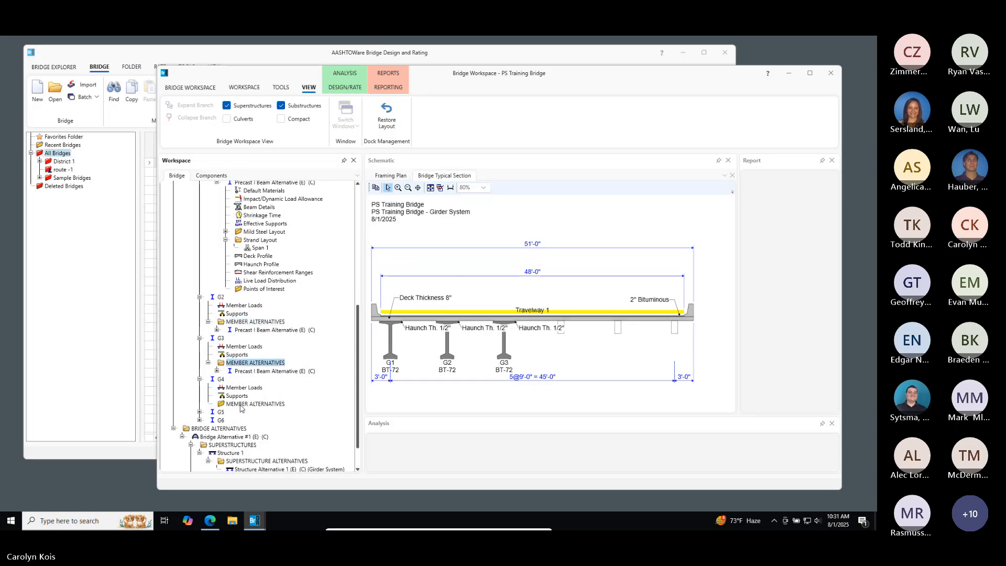
{"action": "right_click", "coordinate": [242, 404]}
{"action": "left_click", "coordinate": [258, 424]}
Paste the copied Precast I Beam Alternative into the member alternatives of girders G5 and G6
{"action": "left_click", "coordinate": [199, 420]}
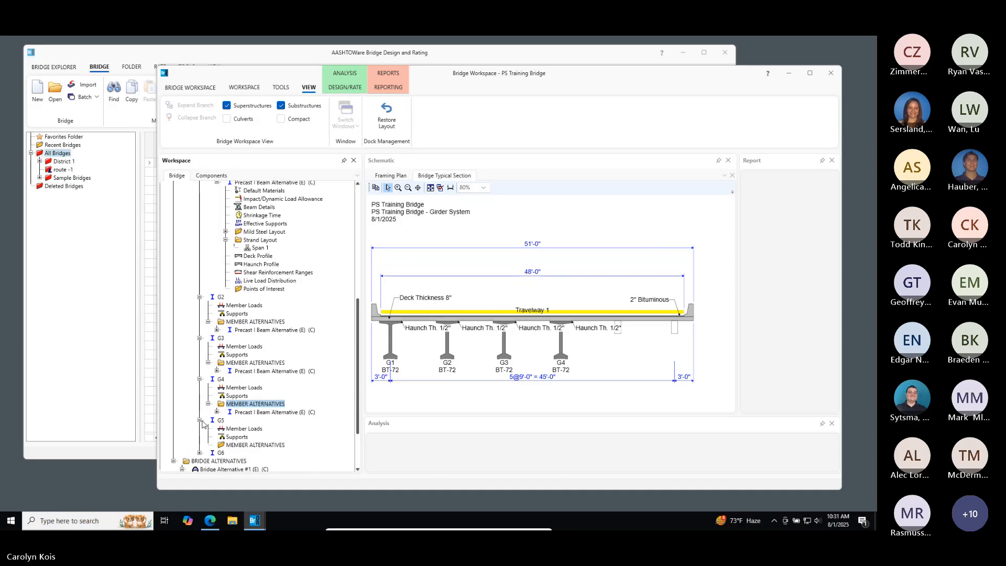
{"action": "scroll", "coordinate": [242, 421], "scroll_direction": "down", "scroll_amount": 3}
{"action": "right_click", "coordinate": [254, 380]}
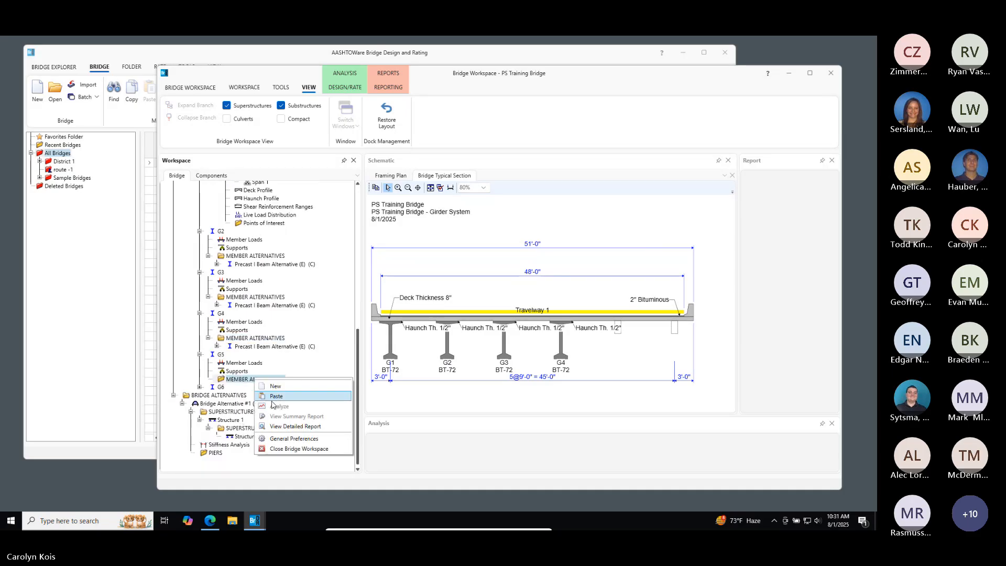
{"action": "left_click", "coordinate": [277, 398]}
{"action": "left_click", "coordinate": [200, 395]}
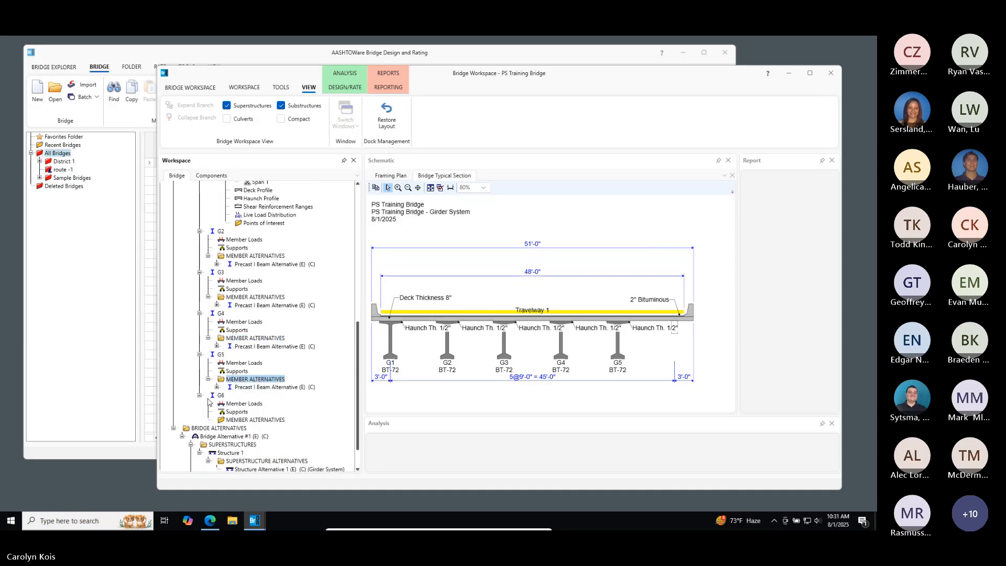
{"action": "right_click", "coordinate": [255, 420]}
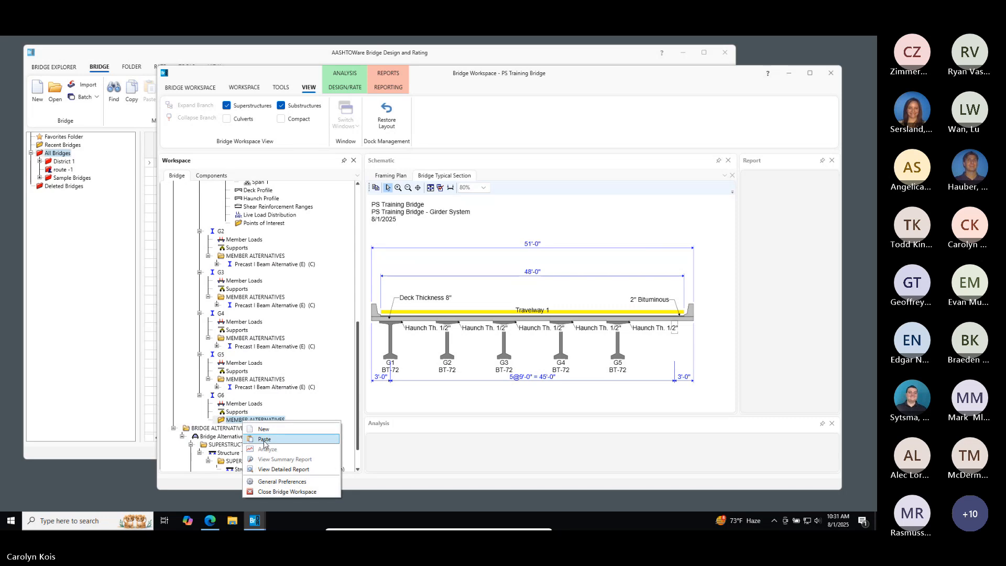
{"action": "left_click", "coordinate": [276, 437]}
Compute G1's LRFD live load distribution factors from the typical section using the simplified method
{"action": "scroll", "coordinate": [311, 384], "scroll_direction": "up", "scroll_amount": 3}
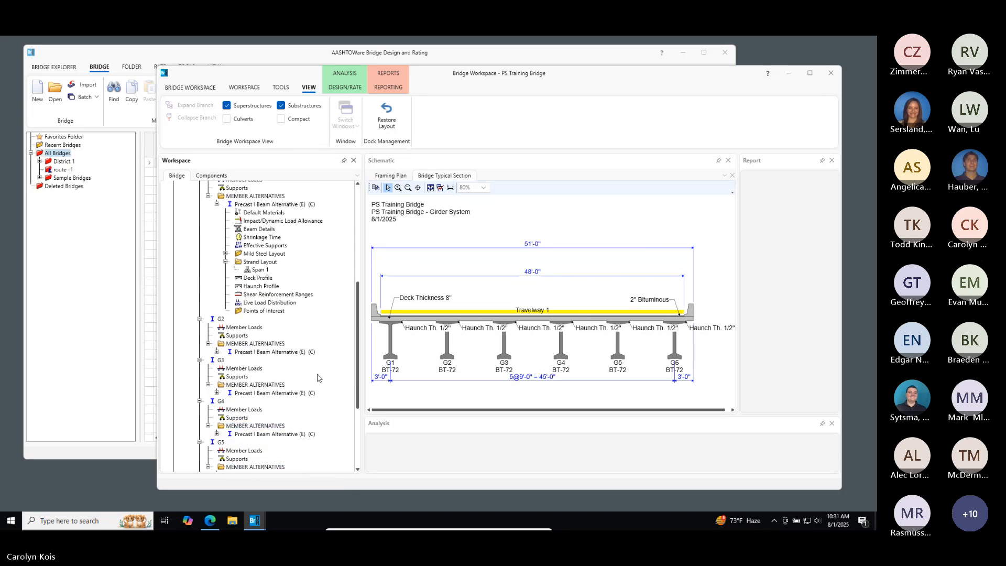
{"action": "scroll", "coordinate": [313, 403], "scroll_direction": "up", "scroll_amount": 2}
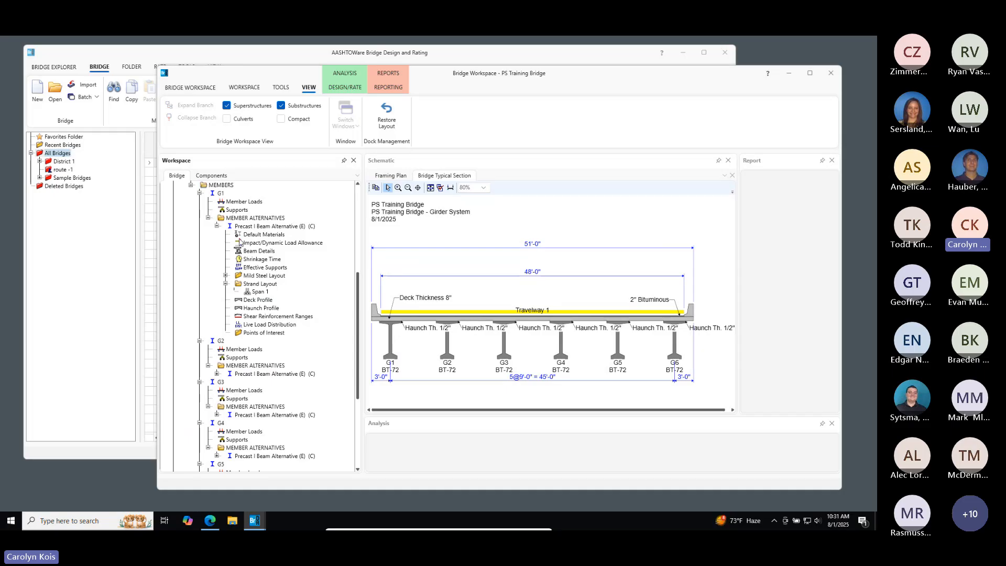
{"action": "double_click", "coordinate": [270, 324]}
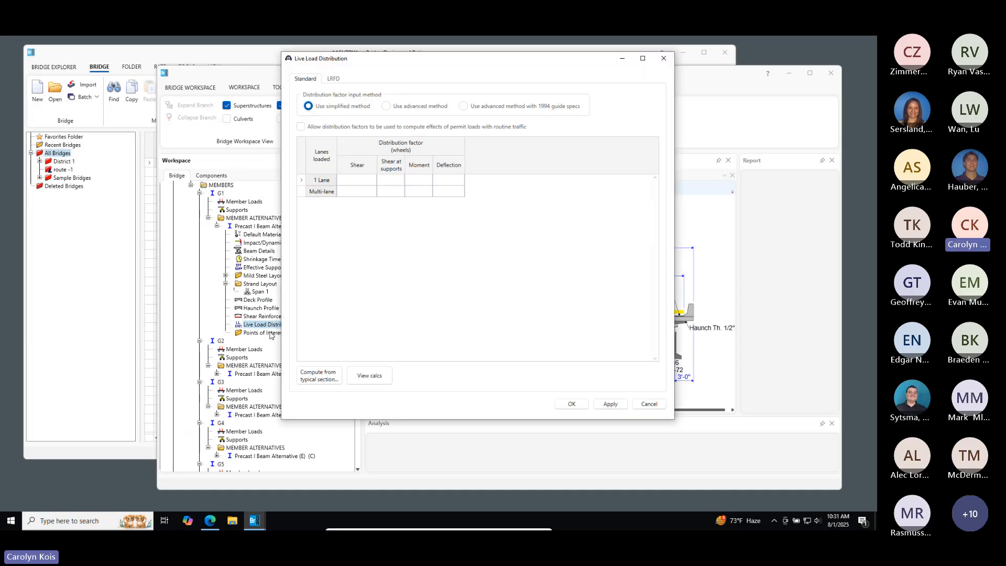
{"action": "left_click", "coordinate": [334, 79]}
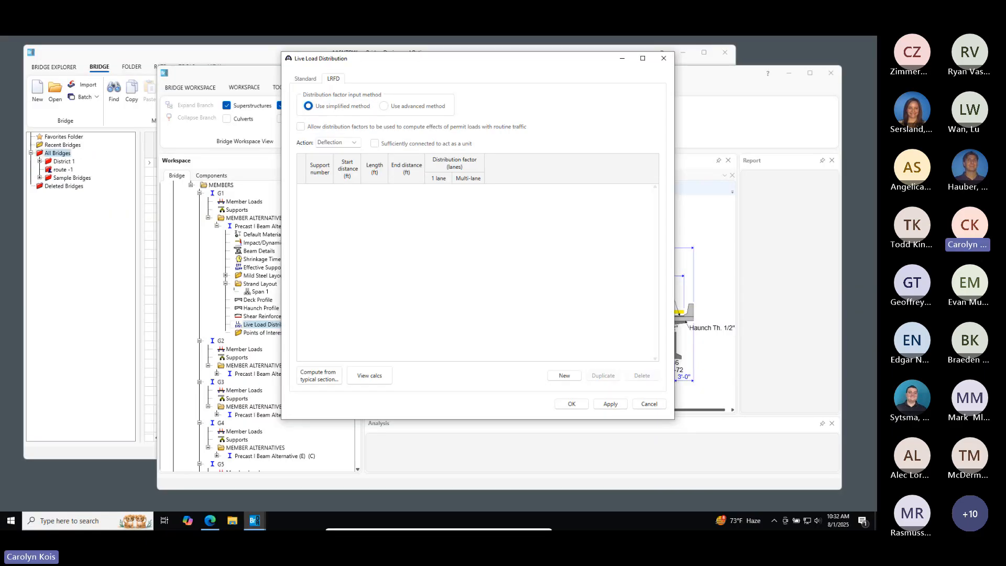
{"action": "left_click", "coordinate": [329, 379]}
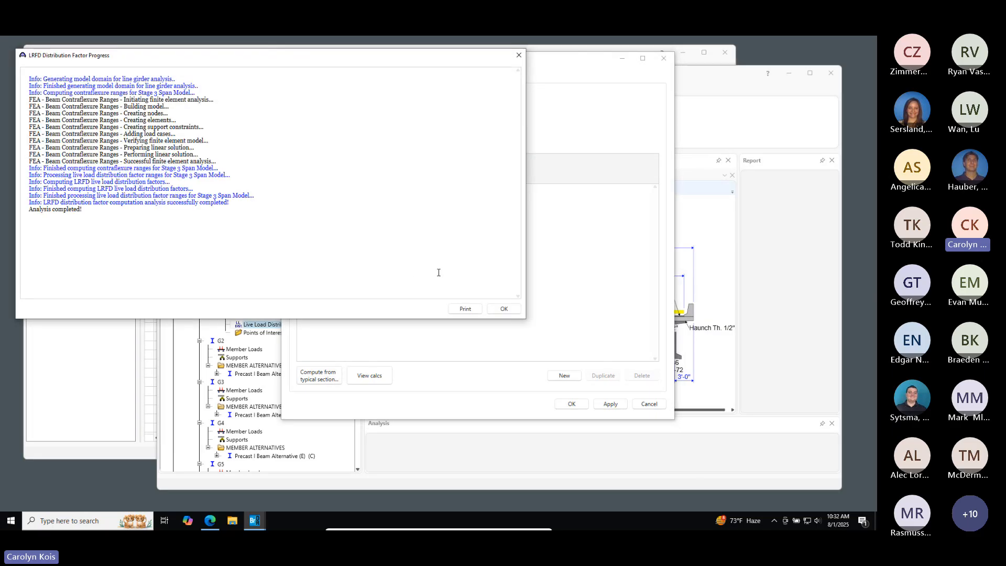
{"action": "left_click", "coordinate": [504, 310]}
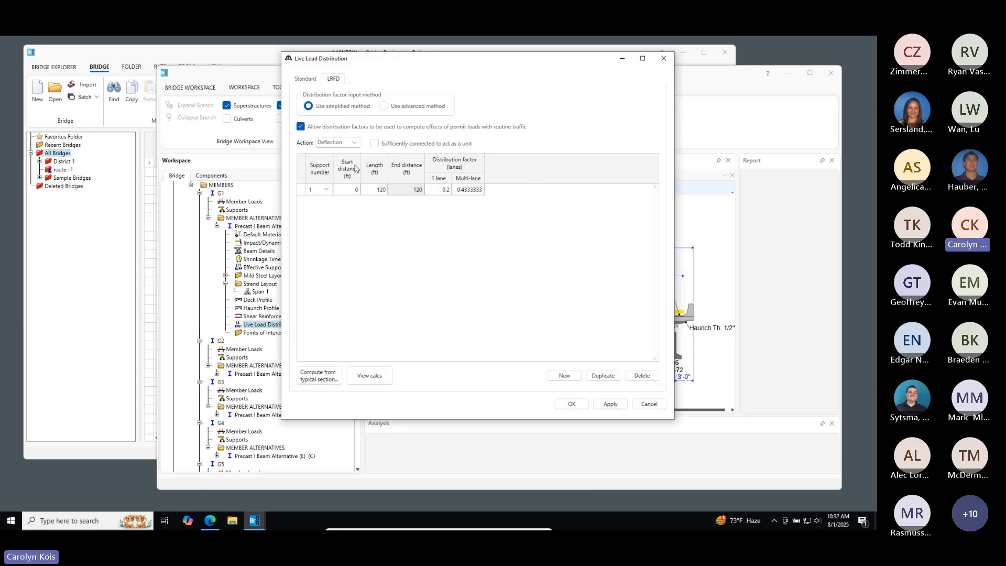
Check G1's computed LRFD distribution factors for the Moment and Shear actions
{"action": "left_click", "coordinate": [355, 142]}
{"action": "left_click", "coordinate": [347, 166]}
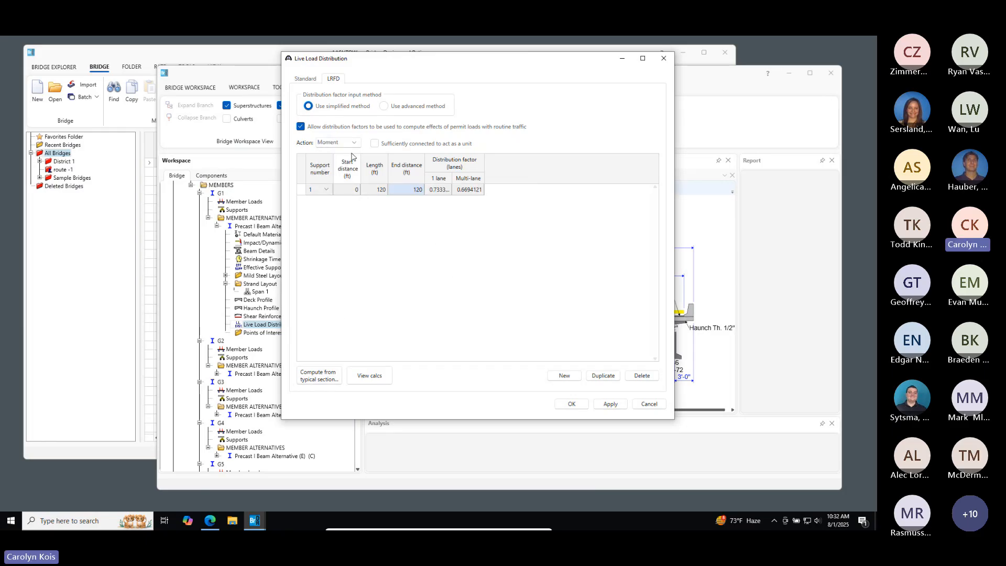
{"action": "left_click", "coordinate": [355, 144]}
{"action": "left_click", "coordinate": [338, 179]}
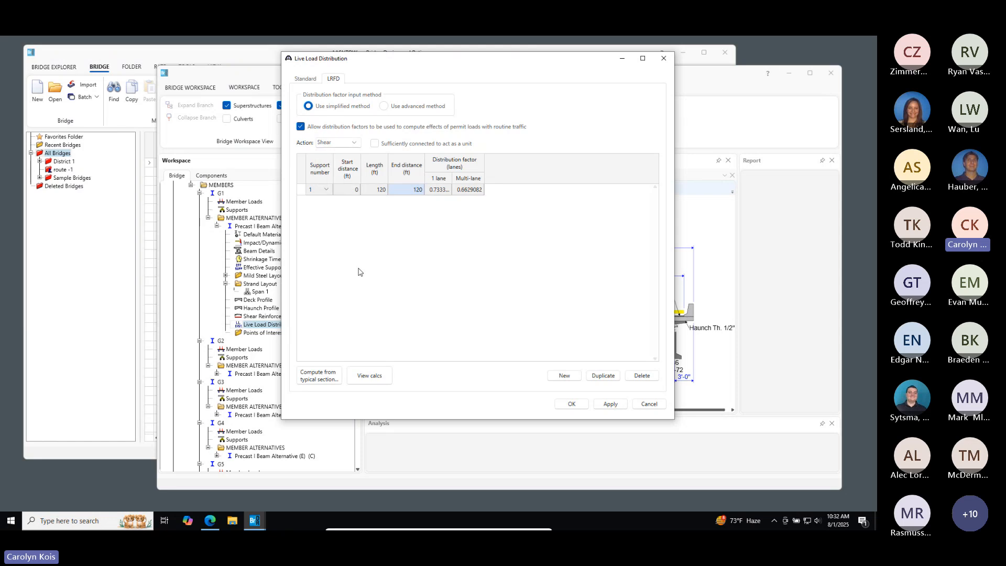
Read through G1's LRFD distribution factor calculation report, close it, and save the computed live load distribution
{"action": "left_click", "coordinate": [370, 375]}
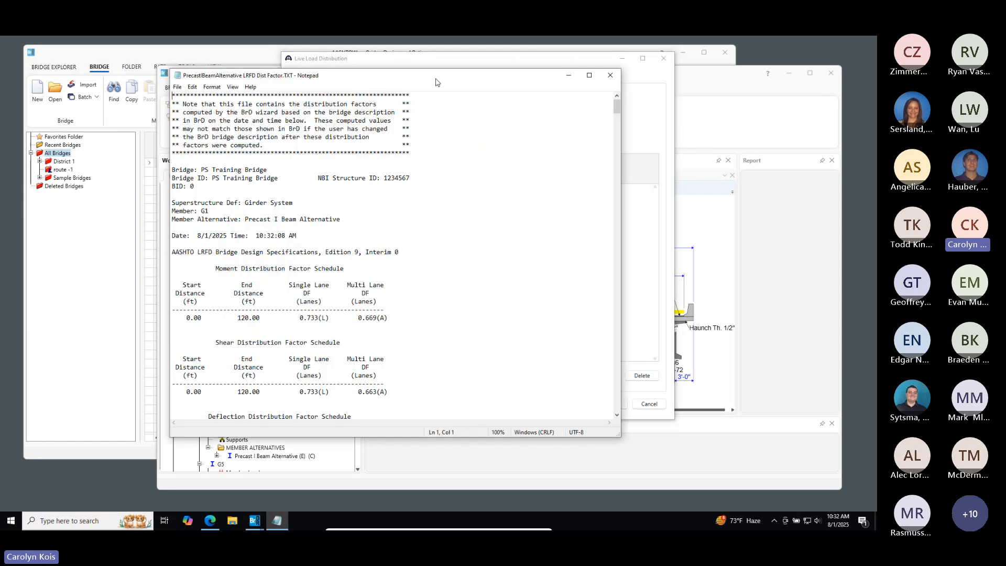
{"action": "left_click_drag", "start_coordinate": [435, 81], "coordinate": [434, 77]}
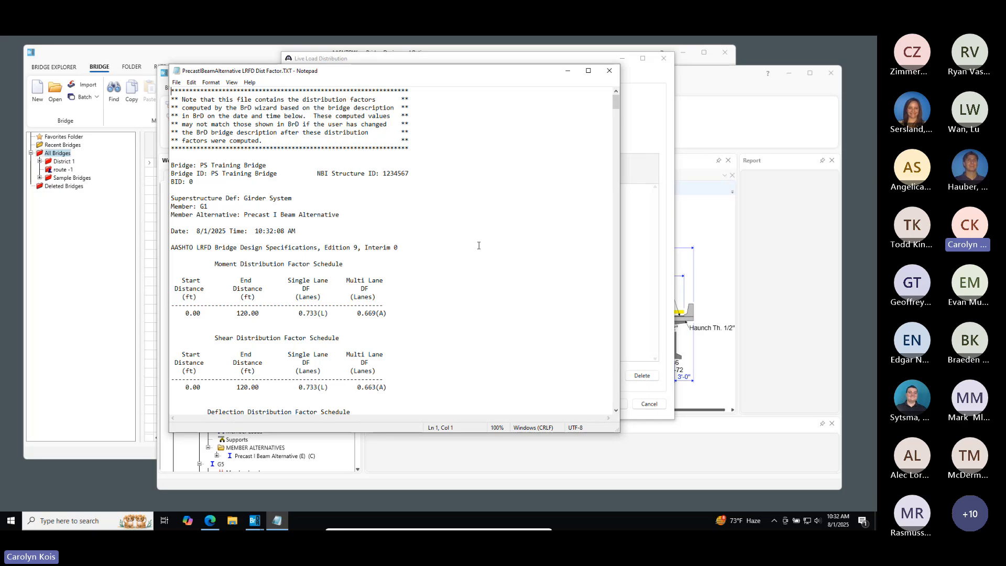
{"action": "scroll", "coordinate": [478, 245], "scroll_direction": "down", "scroll_amount": 1}
{"action": "scroll", "coordinate": [475, 249], "scroll_direction": "down", "scroll_amount": 1}
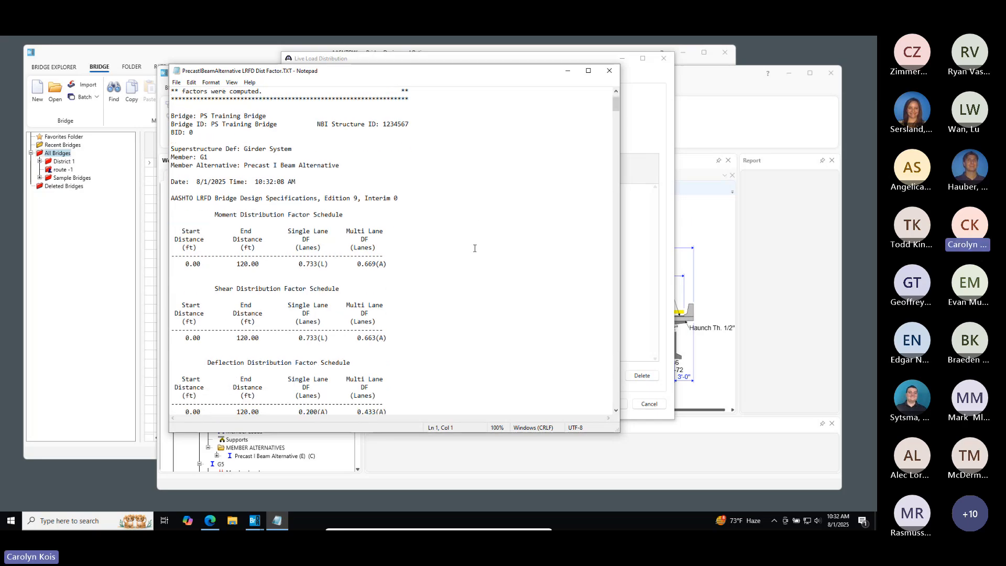
{"action": "scroll", "coordinate": [474, 249], "scroll_direction": "down", "scroll_amount": 3}
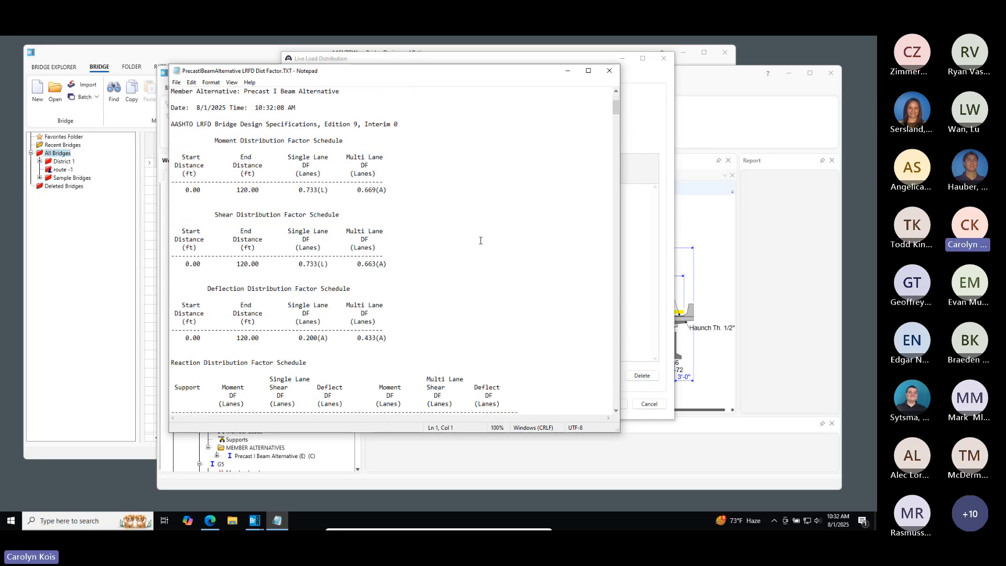
{"action": "scroll", "coordinate": [482, 240], "scroll_direction": "up", "scroll_amount": 5}
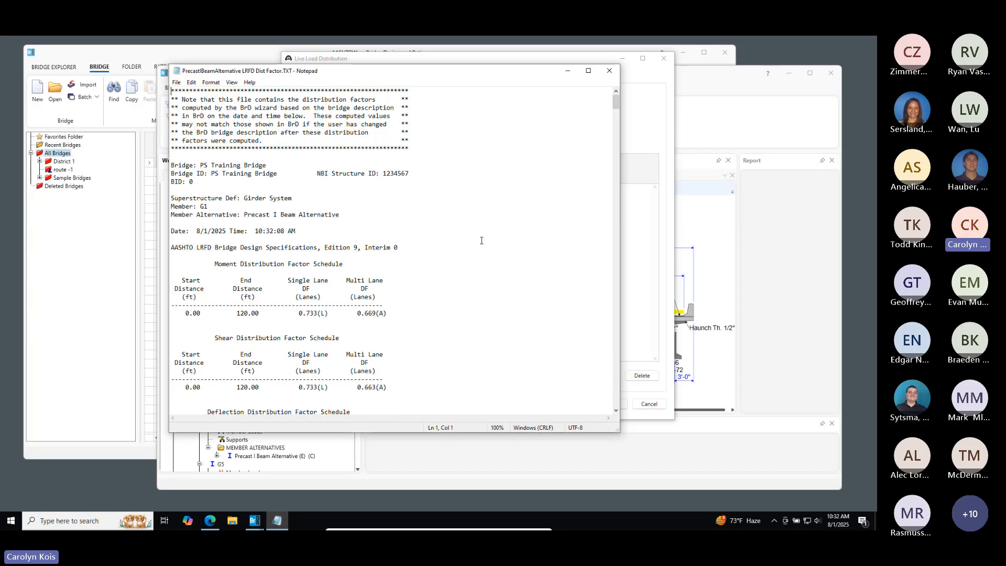
{"action": "scroll", "coordinate": [481, 239], "scroll_direction": "down", "scroll_amount": 5}
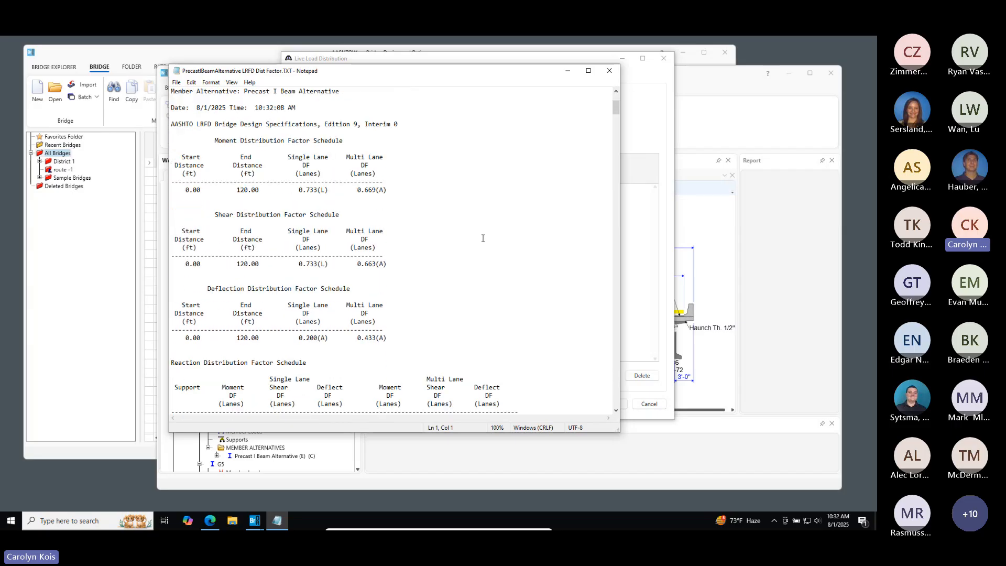
{"action": "scroll", "coordinate": [509, 235], "scroll_direction": "down", "scroll_amount": 1}
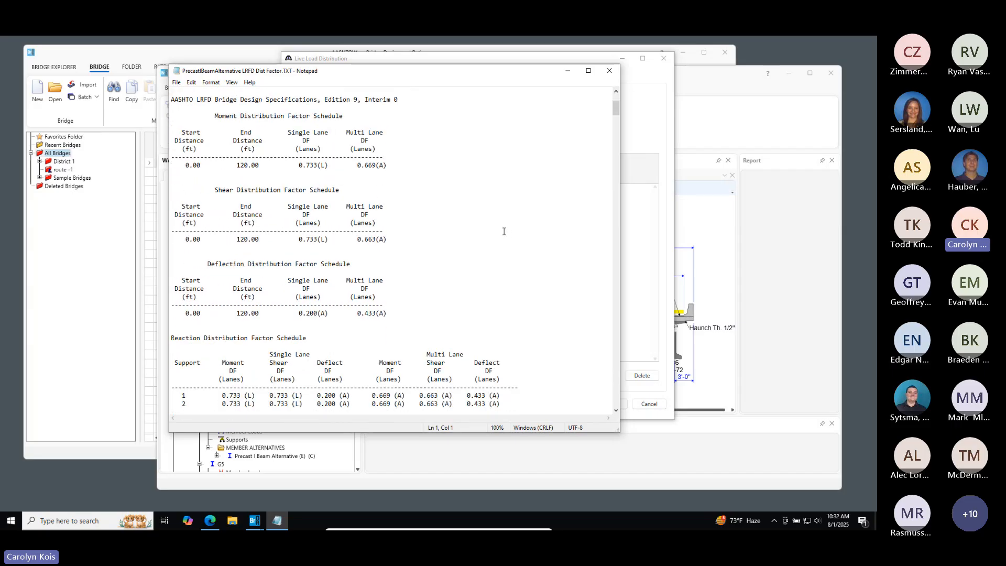
{"action": "scroll", "coordinate": [503, 231], "scroll_direction": "down", "scroll_amount": 1}
{"action": "scroll", "coordinate": [545, 268], "scroll_direction": "down", "scroll_amount": 5}
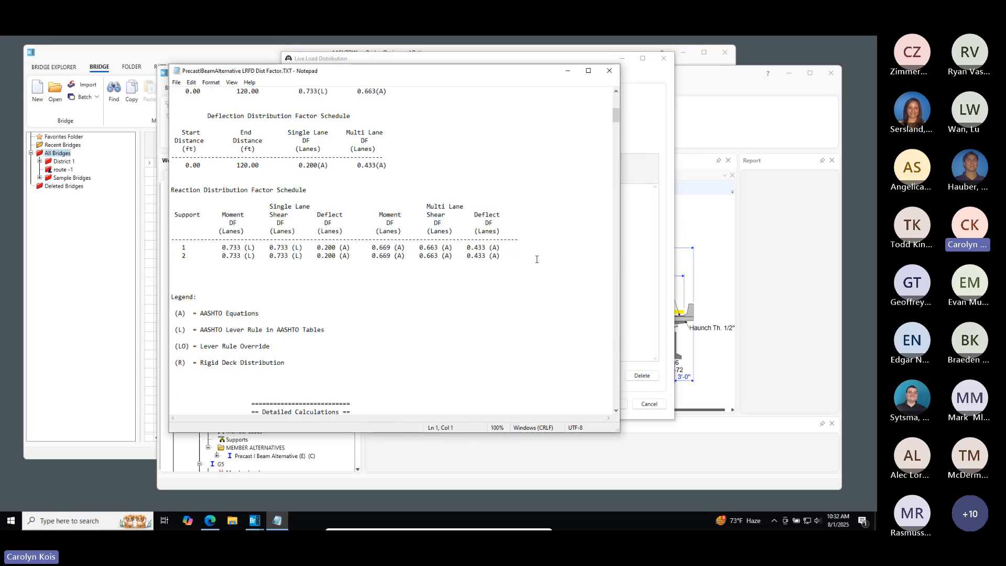
{"action": "scroll", "coordinate": [537, 259], "scroll_direction": "down", "scroll_amount": 2}
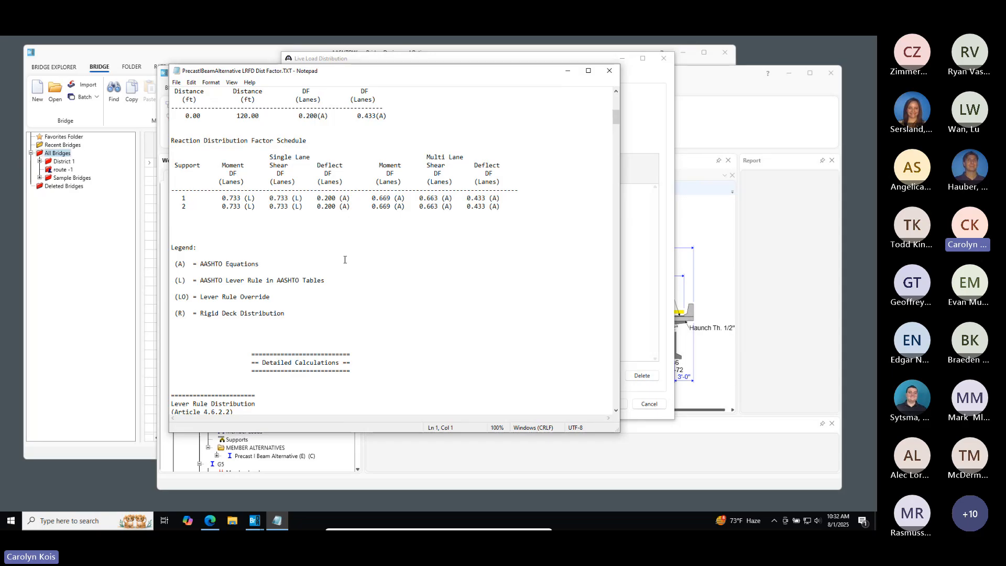
{"action": "scroll", "coordinate": [478, 280], "scroll_direction": "down", "scroll_amount": 9}
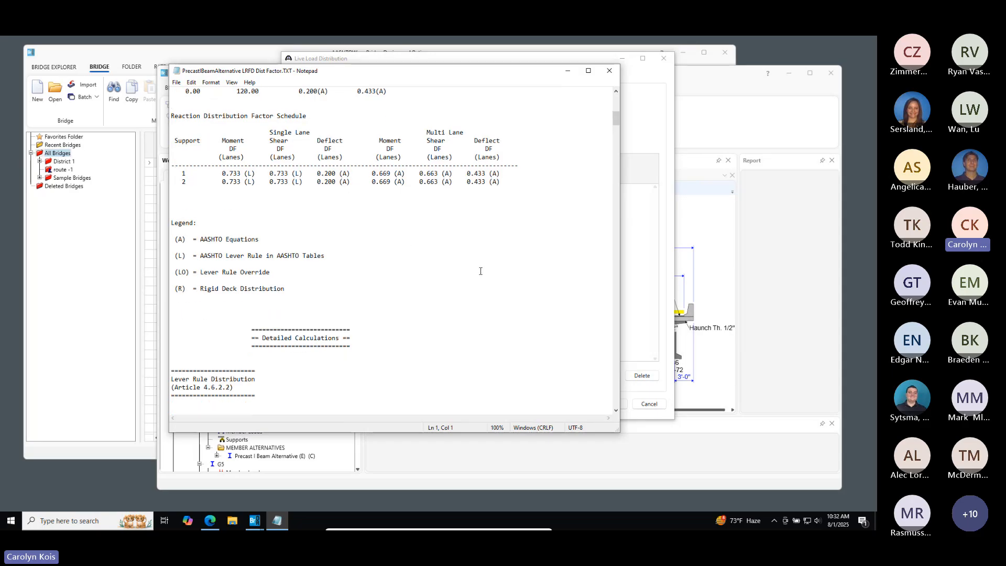
{"action": "scroll", "coordinate": [498, 254], "scroll_direction": "down", "scroll_amount": 15}
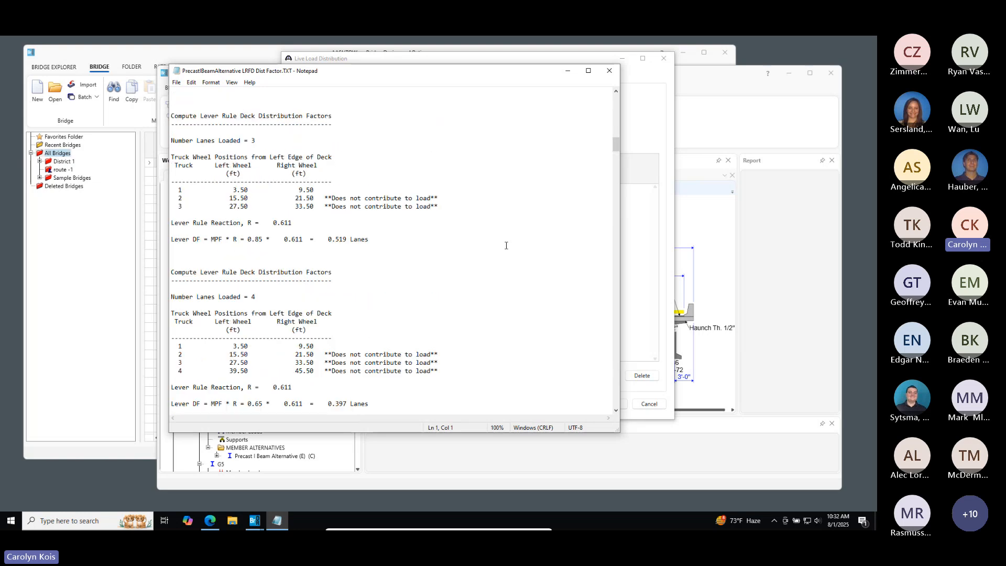
{"action": "scroll", "coordinate": [503, 248], "scroll_direction": "up", "scroll_amount": 4}
{"action": "left_click", "coordinate": [610, 71]}
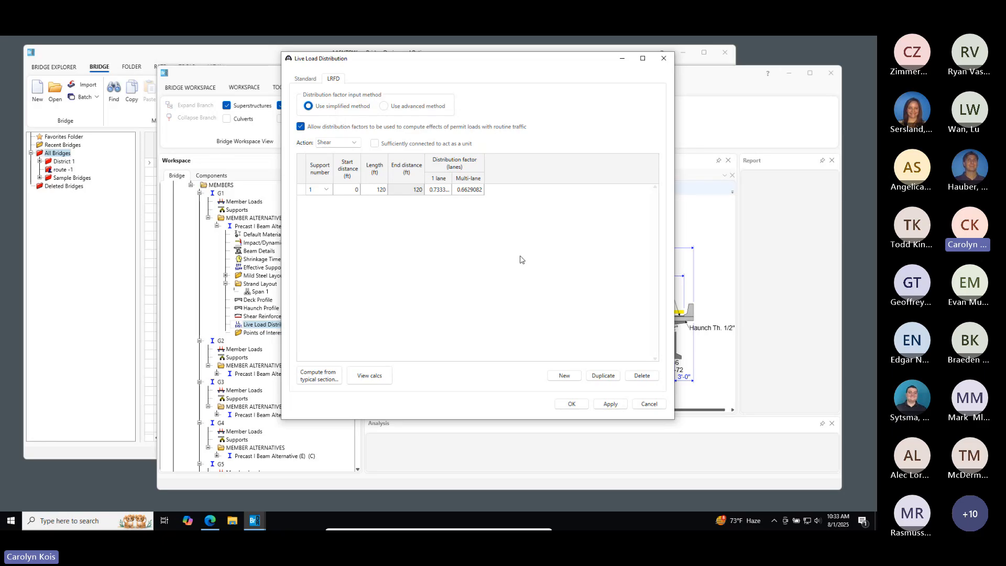
{"action": "left_click", "coordinate": [572, 403]}
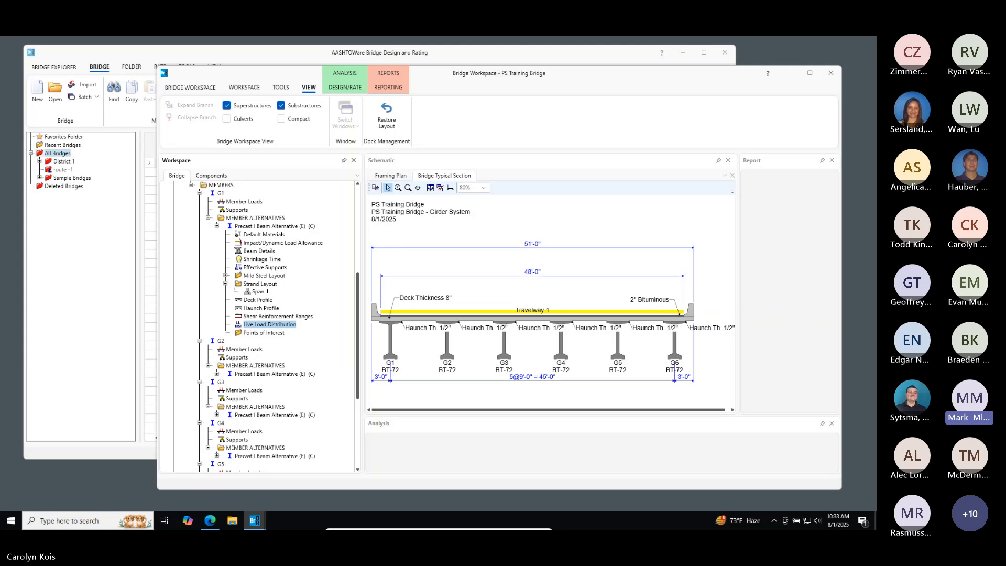
Open the 1/2" LR AASHTO Loss prestress properties and look through the general, lump sum and PCI loss data
{"action": "scroll", "coordinate": [293, 331], "scroll_direction": "up", "scroll_amount": 8}
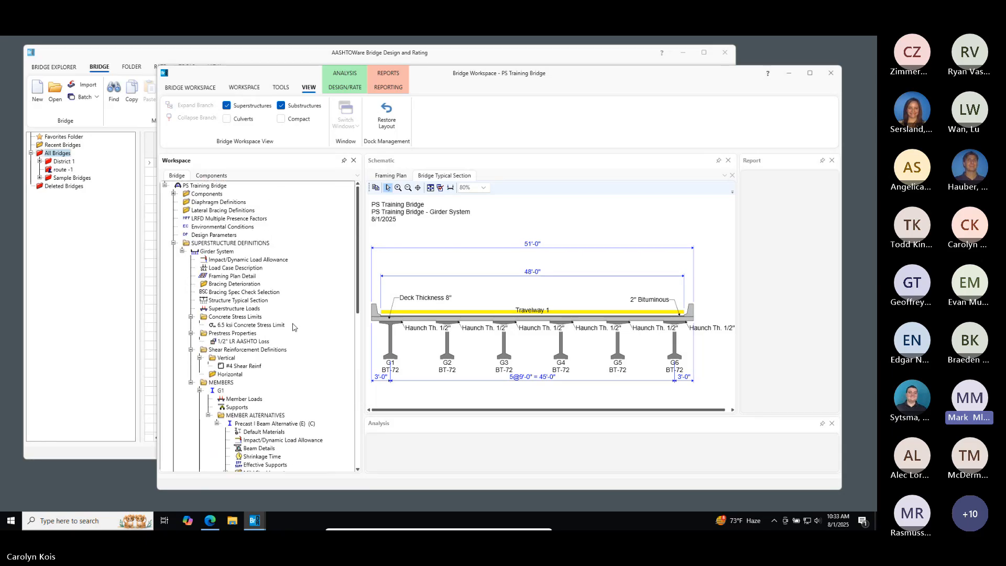
{"action": "double_click", "coordinate": [252, 341]}
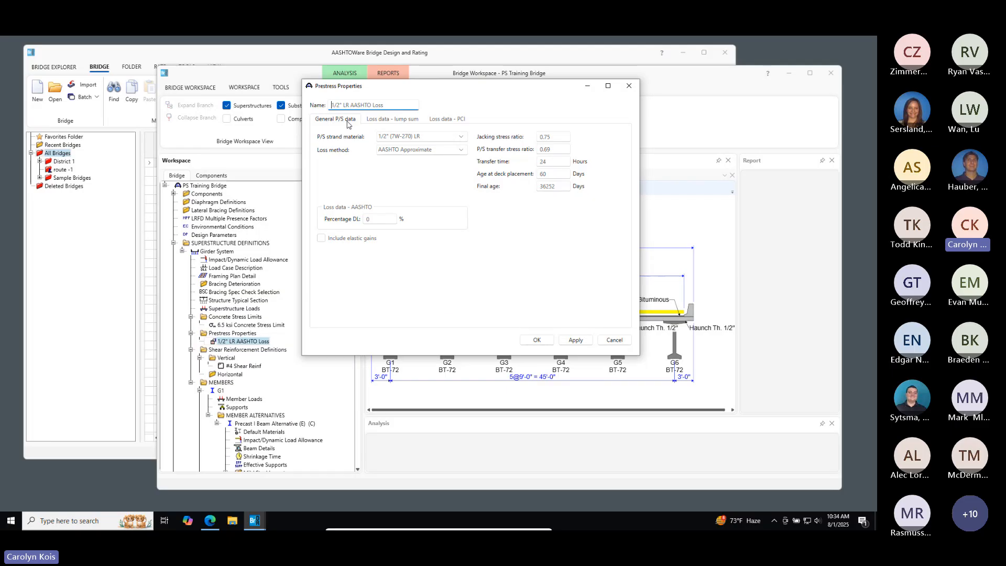
{"action": "left_click_drag", "start_coordinate": [443, 89], "coordinate": [446, 90]}
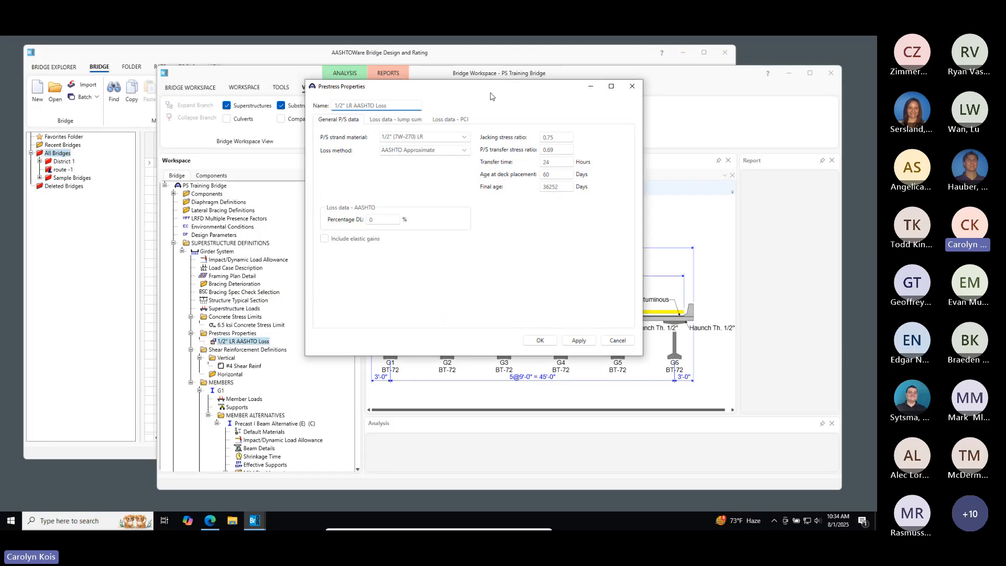
{"action": "left_click", "coordinate": [631, 86]}
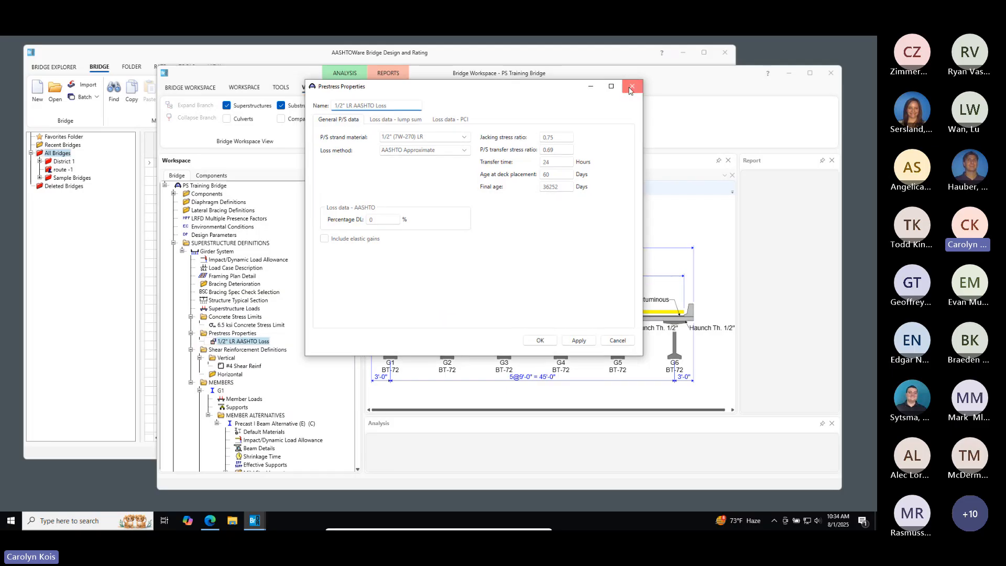
{"action": "double_click", "coordinate": [247, 341]}
{"action": "left_click", "coordinate": [406, 121]}
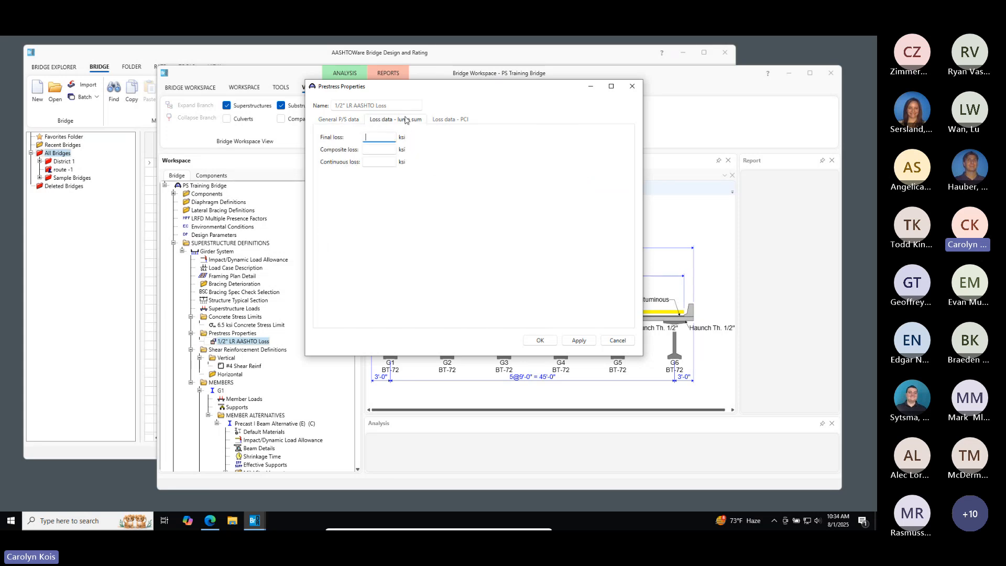
{"action": "left_click", "coordinate": [442, 121]}
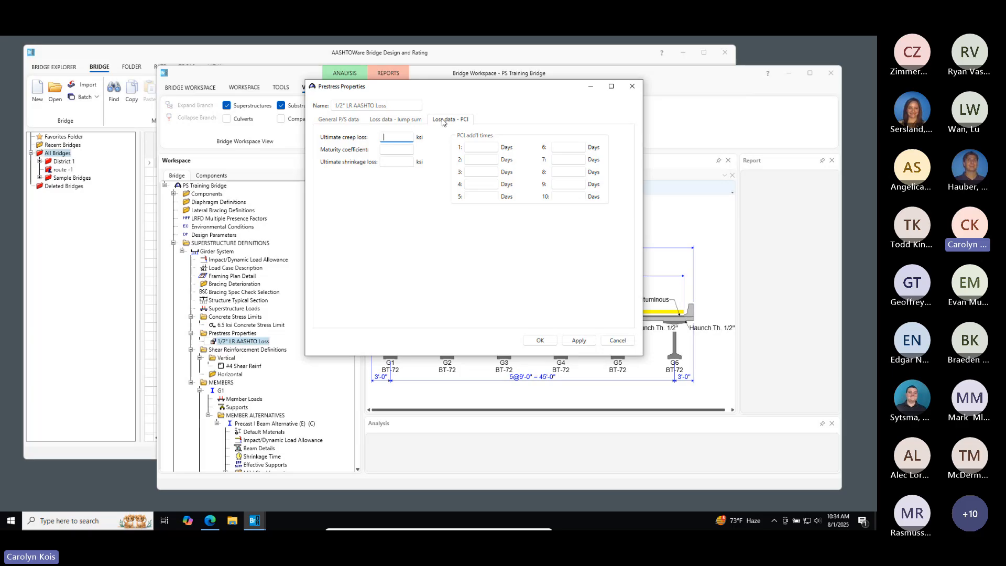
{"action": "left_click", "coordinate": [397, 121]}
{"action": "left_click", "coordinate": [342, 122]}
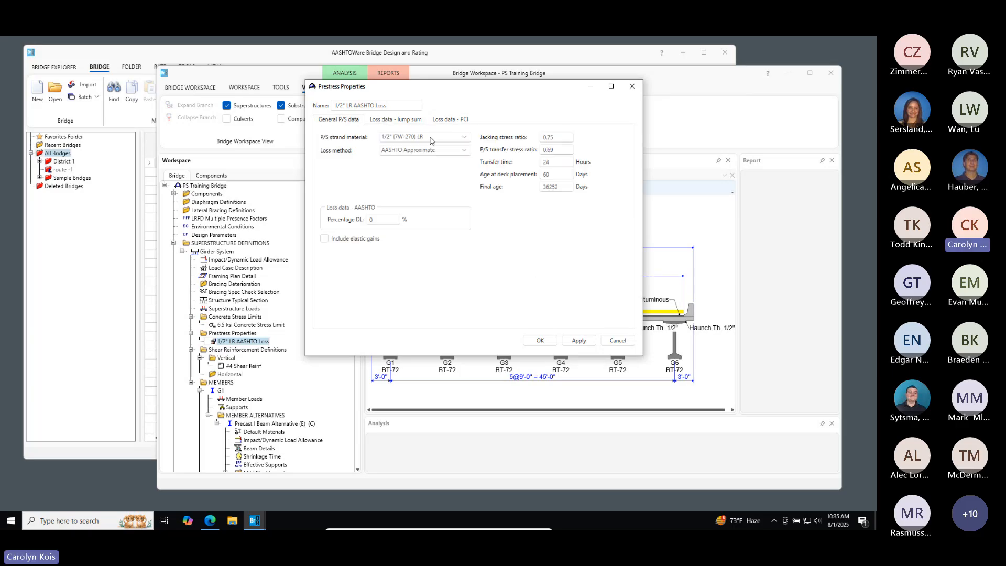
Recheck the PCI and lump sum loss inputs and view the available loss methods without changing the selected one
{"action": "left_click", "coordinate": [443, 121]}
{"action": "left_click", "coordinate": [389, 121]}
{"action": "left_click", "coordinate": [337, 121]}
{"action": "left_click", "coordinate": [412, 151]}
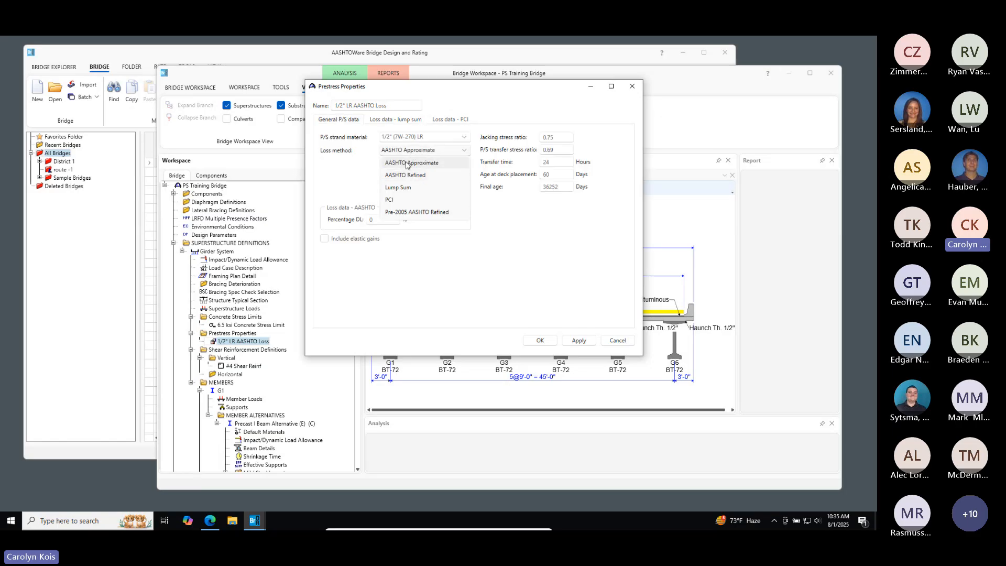
{"action": "left_click", "coordinate": [526, 240]}
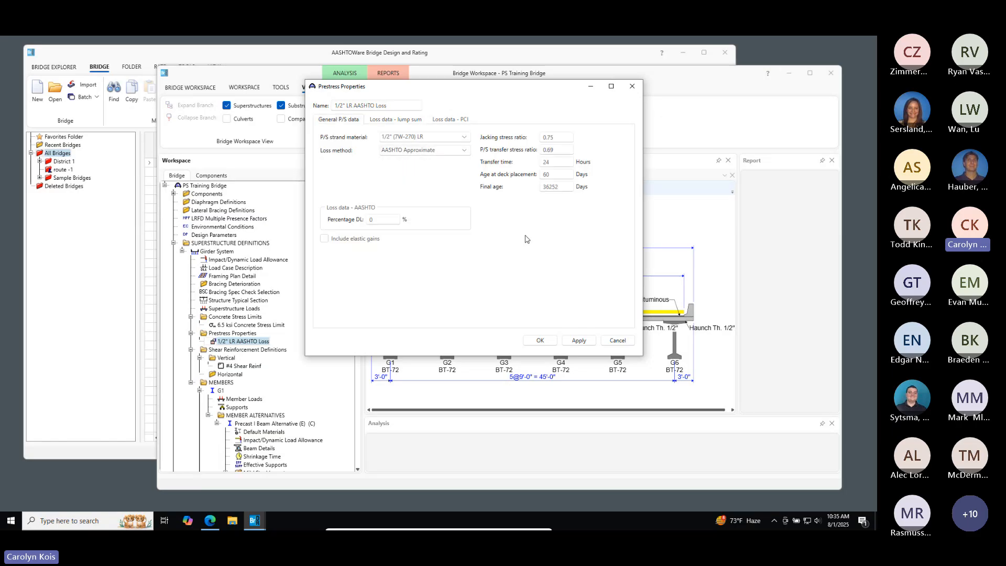
Read the help topics on the prestress properties' General P/S Data and Lump Sum loss data, and close the help
{"action": "key", "text": "F1"}
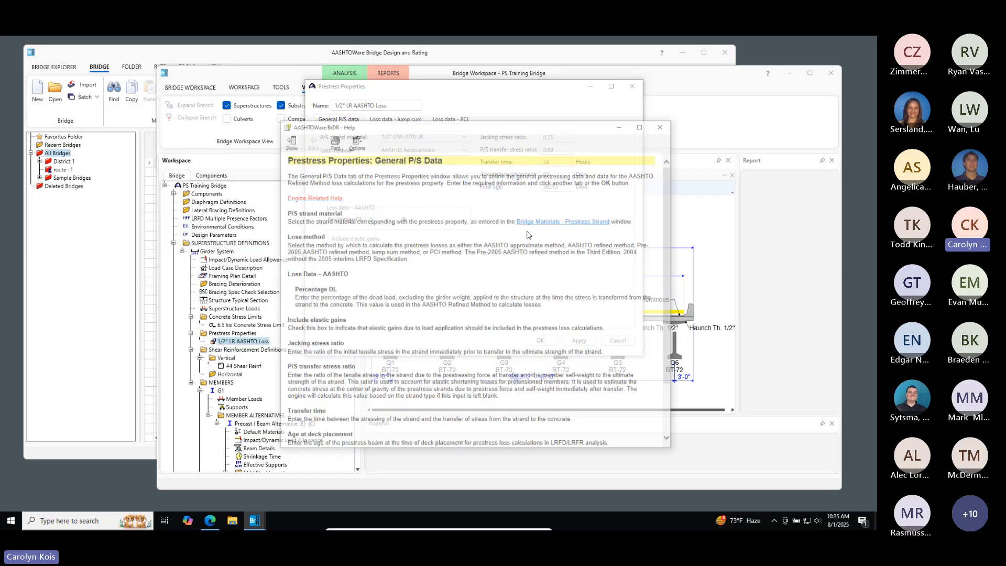
{"action": "scroll", "coordinate": [490, 244], "scroll_direction": "down", "scroll_amount": 3}
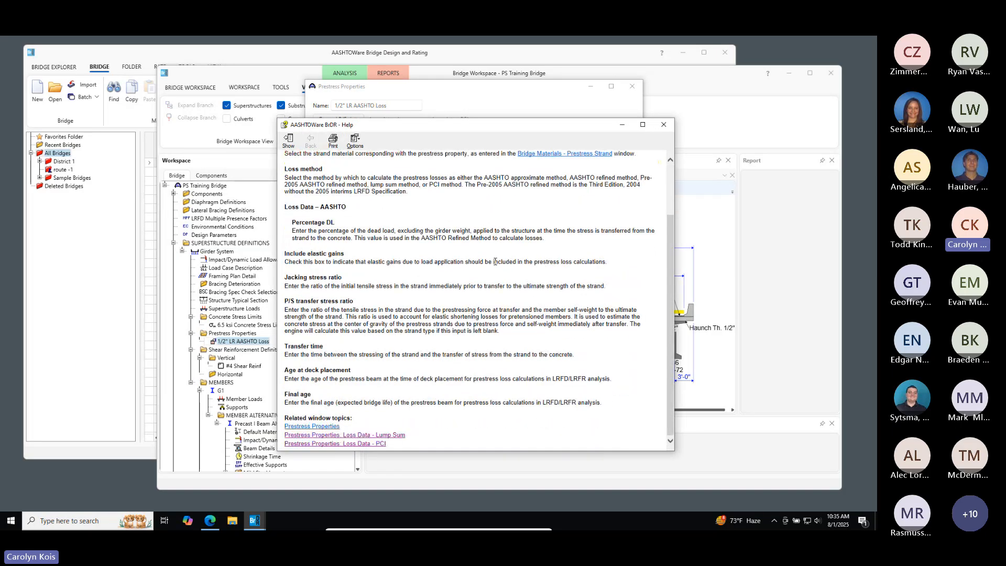
{"action": "scroll", "coordinate": [494, 261], "scroll_direction": "up", "scroll_amount": 3}
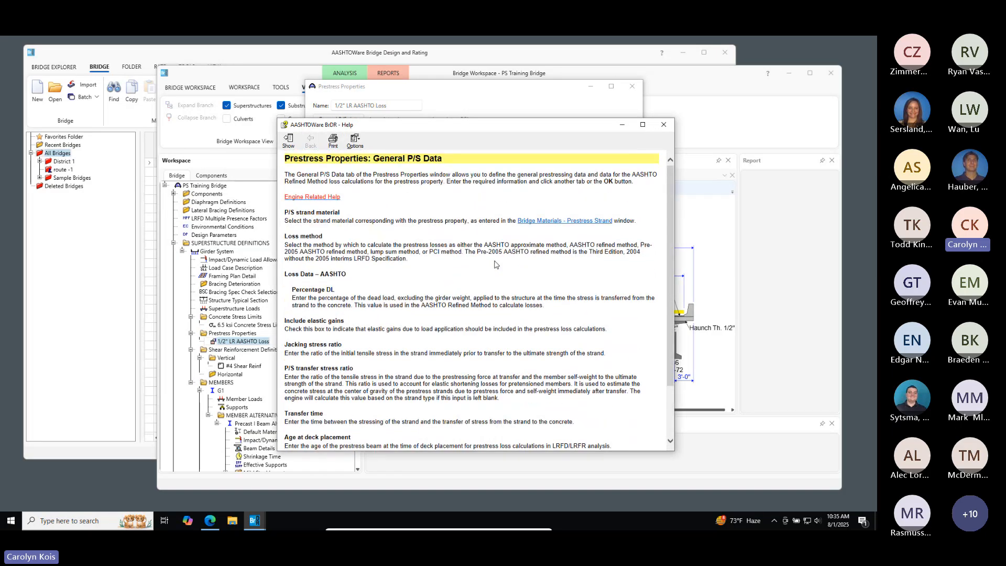
{"action": "scroll", "coordinate": [498, 253], "scroll_direction": "down", "scroll_amount": 3}
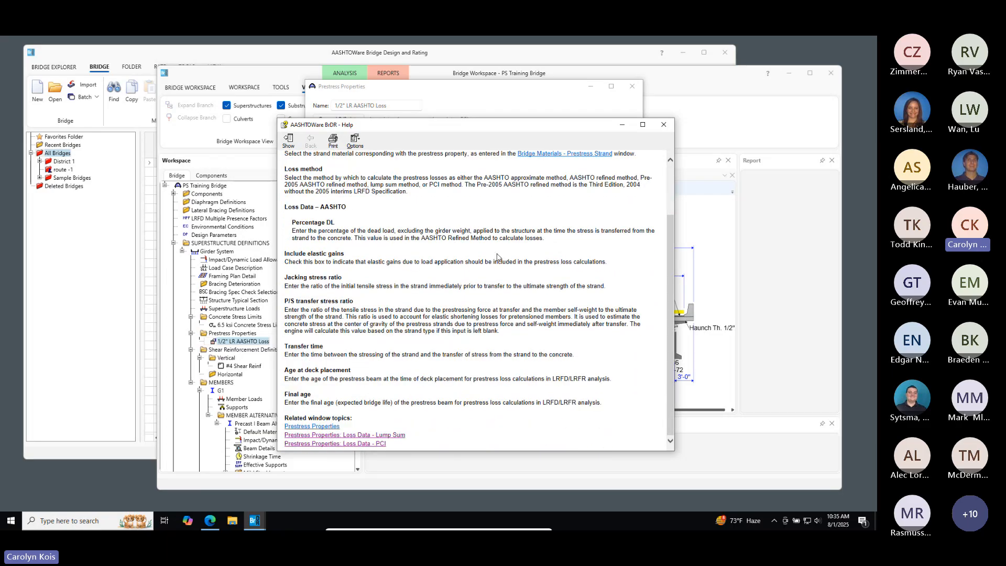
{"action": "left_click", "coordinate": [362, 435]}
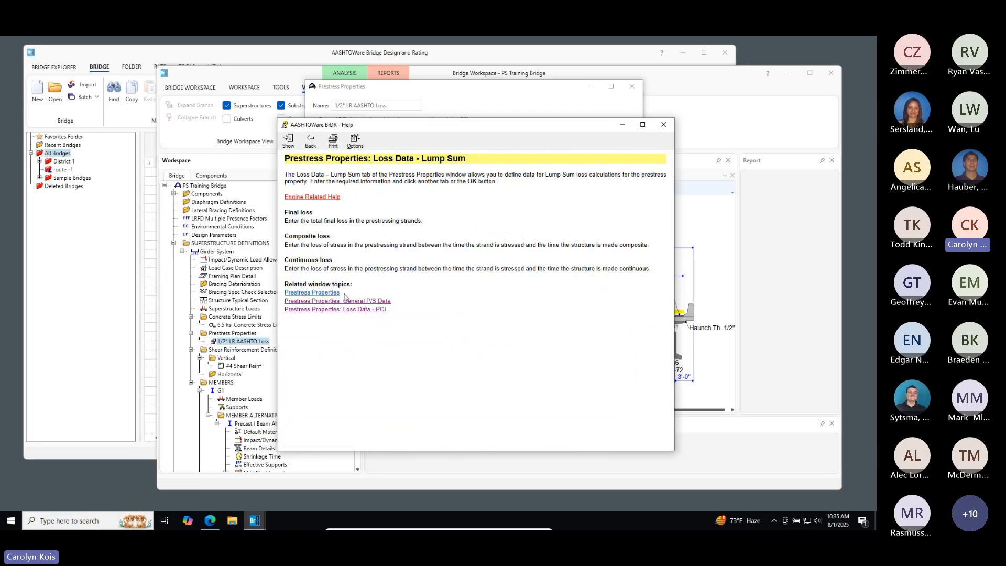
{"action": "left_click", "coordinate": [664, 125]}
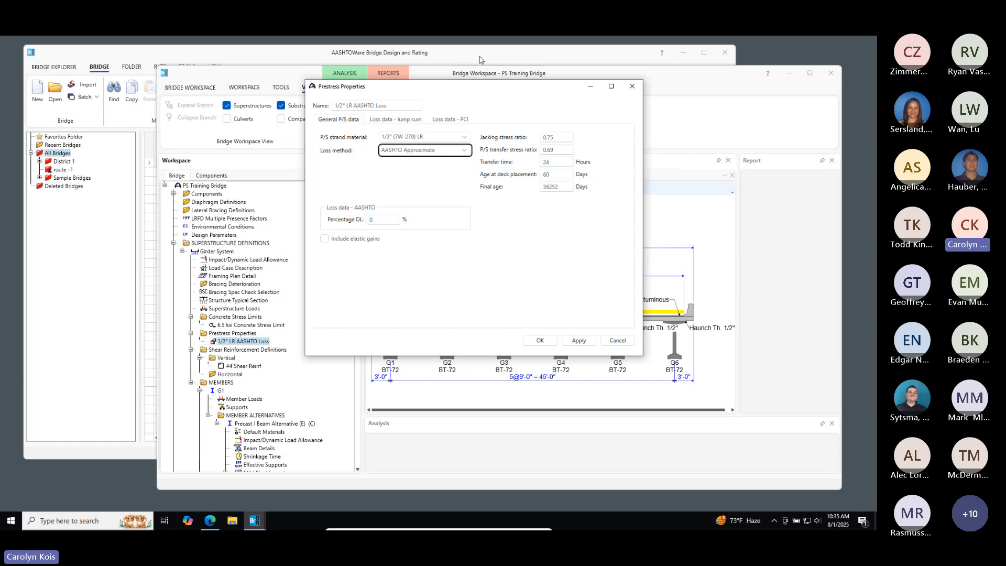
Open the Method of Solution manual from the AASHTO LRFR engine help, moving the Prestress Properties window aside
{"action": "left_click_drag", "start_coordinate": [447, 92], "coordinate": [526, 109]}
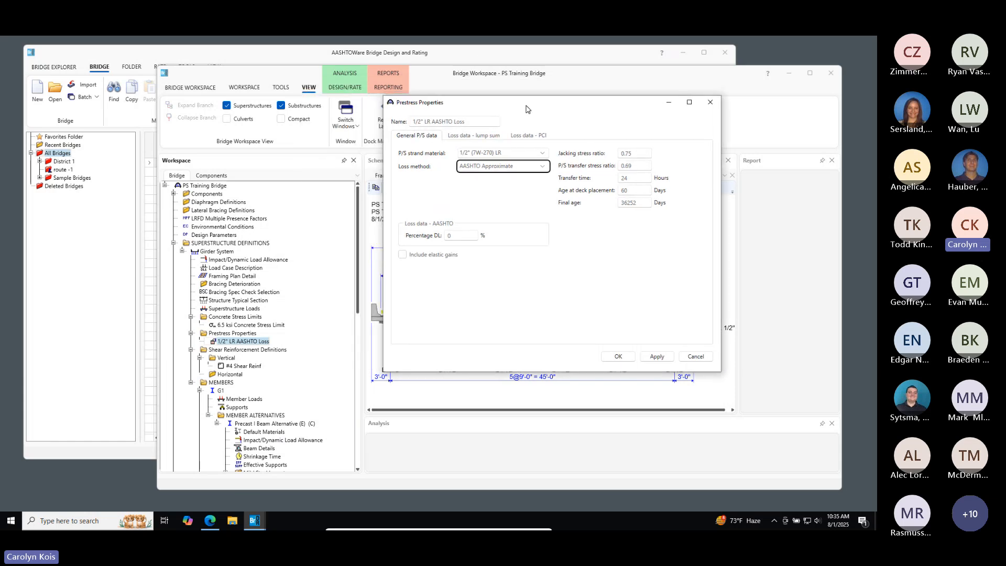
{"action": "left_click", "coordinate": [180, 90]}
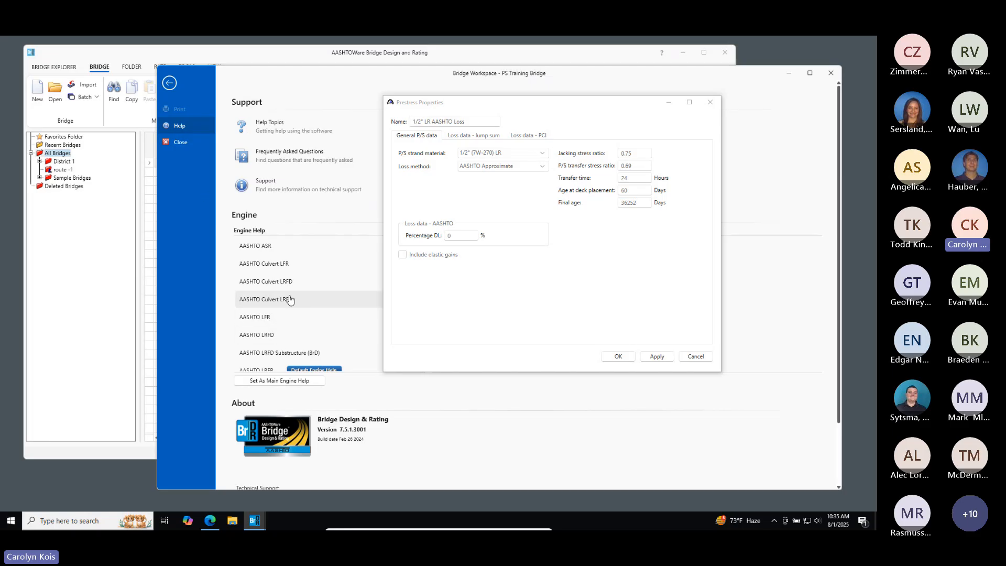
{"action": "scroll", "coordinate": [268, 289], "scroll_direction": "down", "scroll_amount": 1}
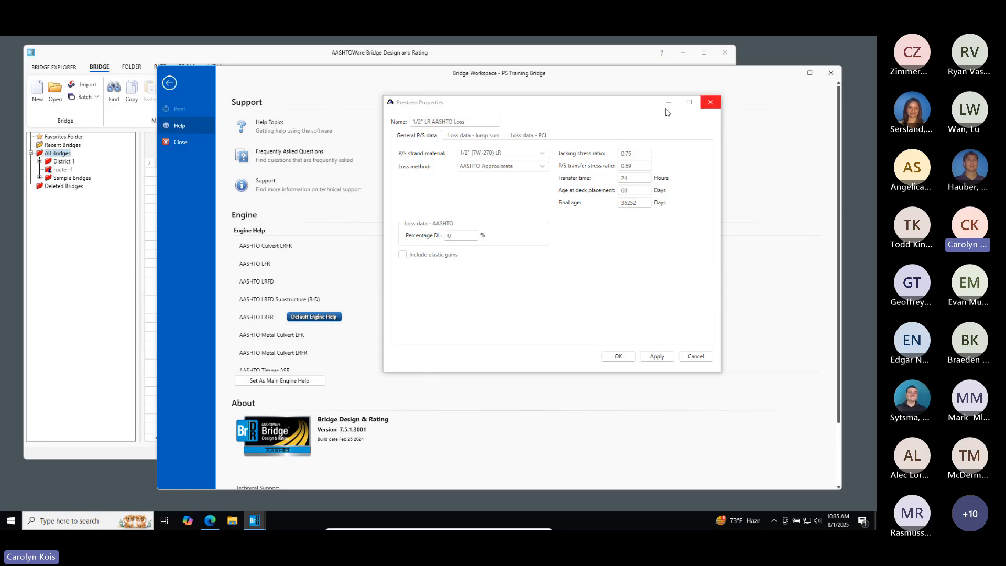
{"action": "left_click_drag", "start_coordinate": [594, 109], "coordinate": [730, 123]}
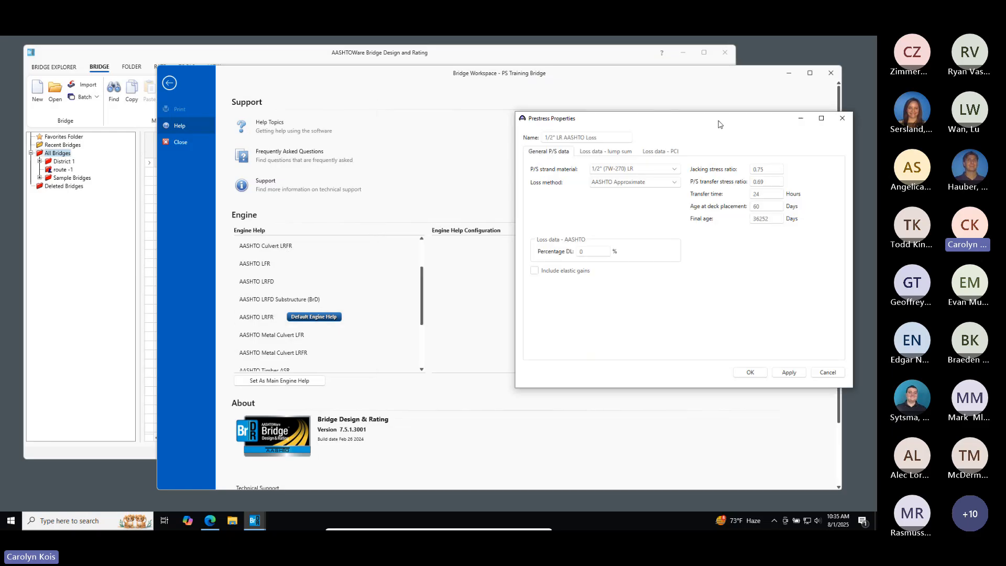
{"action": "left_click", "coordinate": [259, 316]}
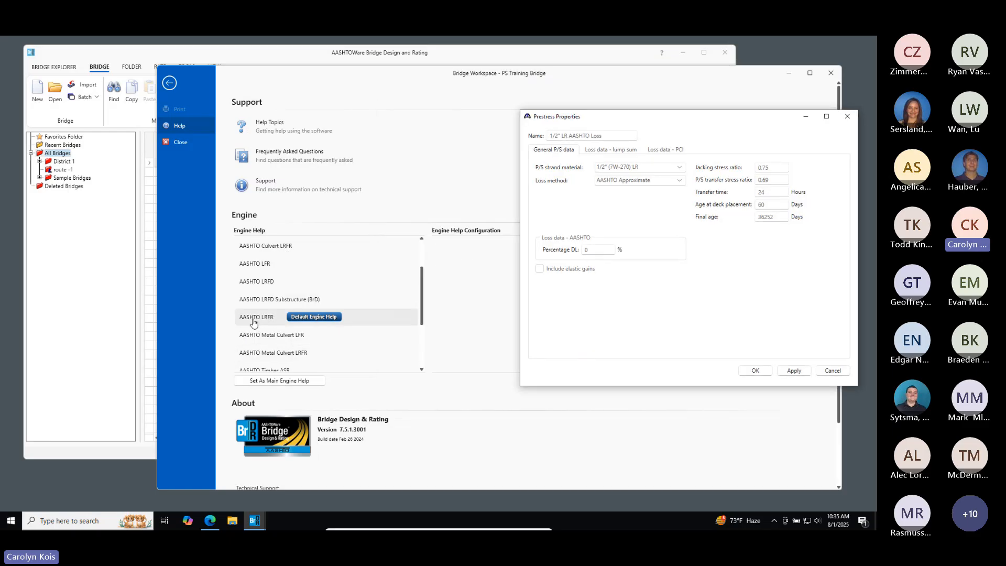
{"action": "left_click", "coordinate": [168, 91]}
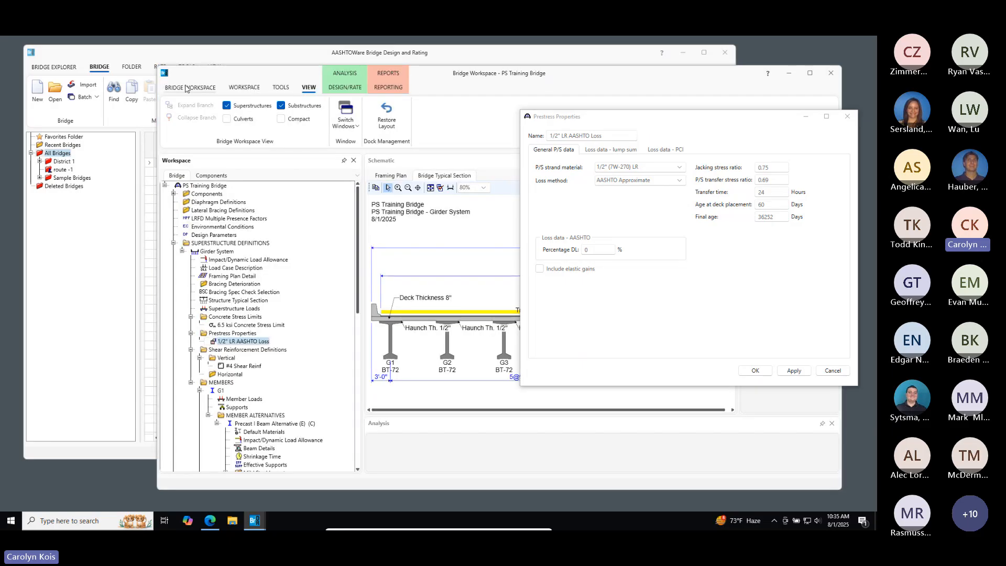
{"action": "left_click", "coordinate": [186, 88]}
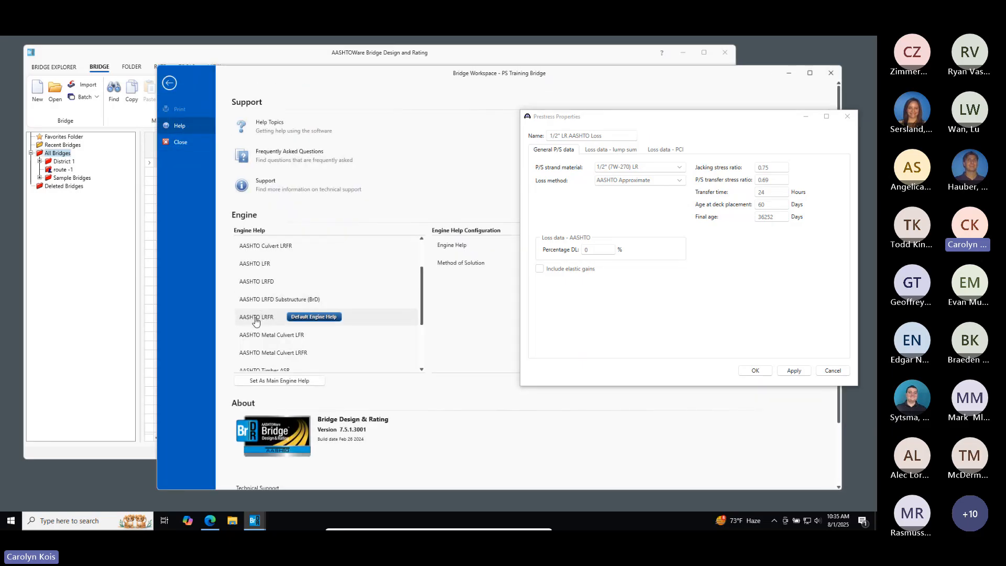
{"action": "left_click", "coordinate": [461, 263]}
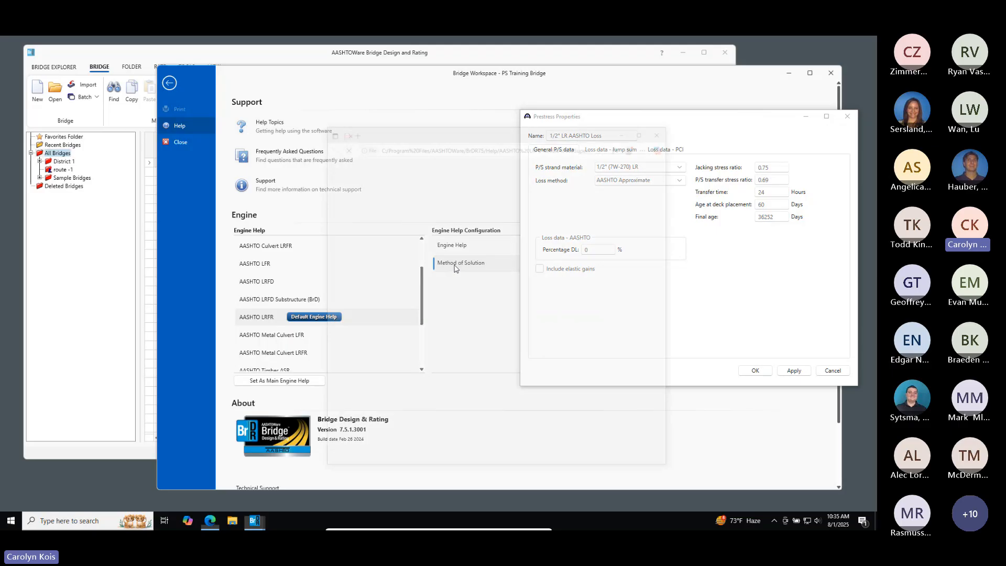
Skim the AASHTO LRFD/LRFR Superstructure Method of Solution manual and open its text search
{"action": "scroll", "coordinate": [548, 286], "scroll_direction": "down", "scroll_amount": 10}
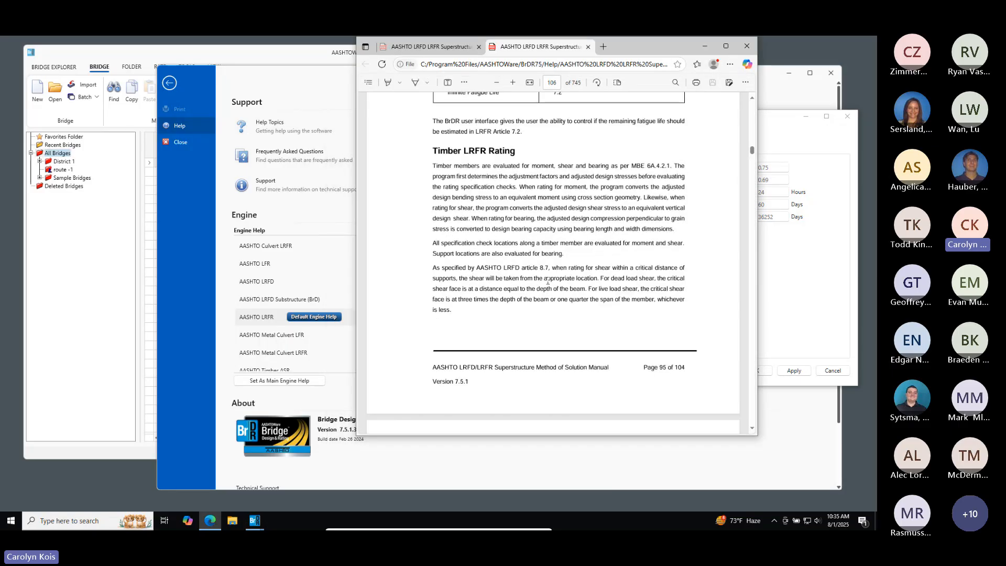
{"action": "scroll", "coordinate": [604, 241], "scroll_direction": "up", "scroll_amount": 5}
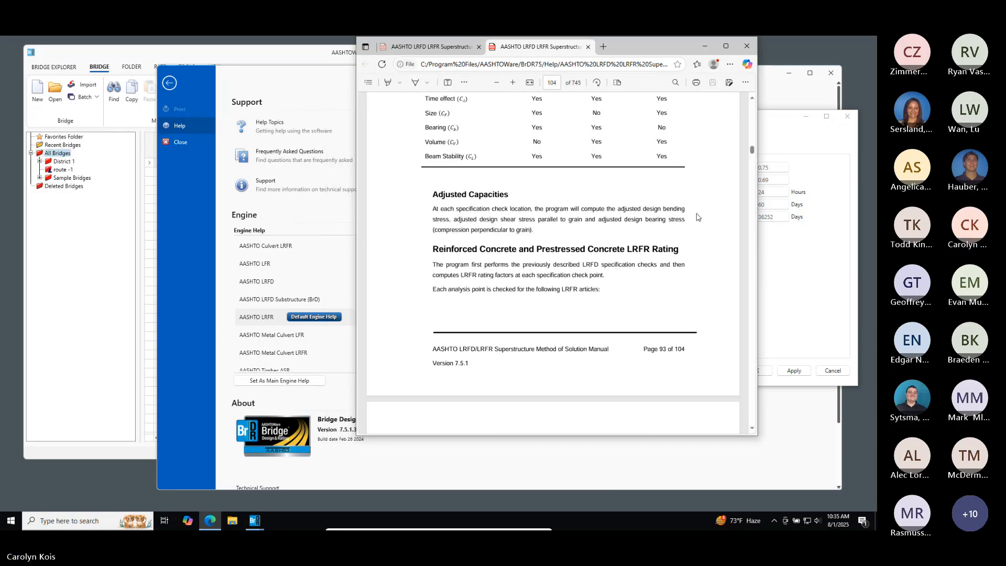
{"action": "key", "text": "ctrl+f"}
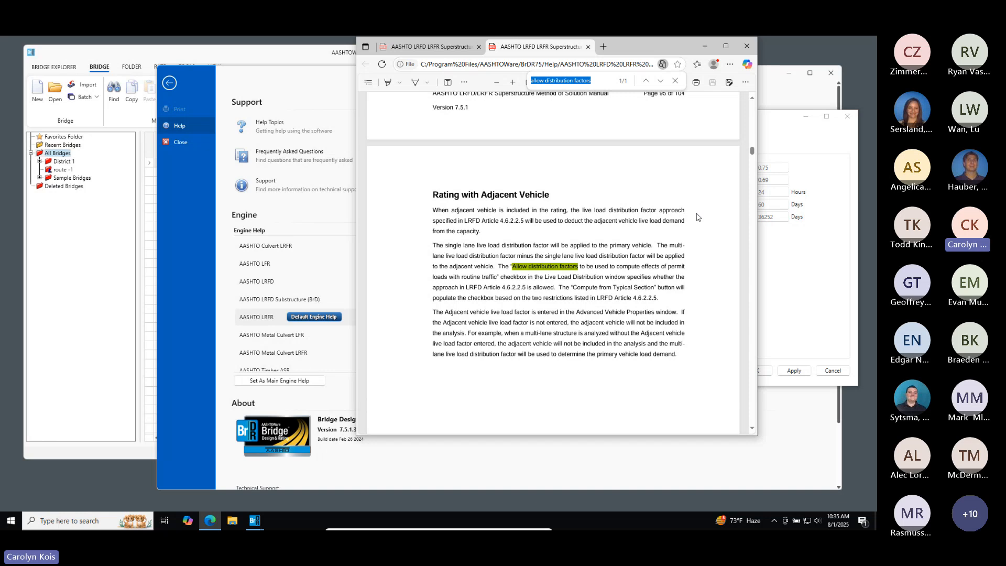
Search the Method of Solution manual for "prestress losses" and look through the results table around the match
{"action": "type", "text": "prestr"}
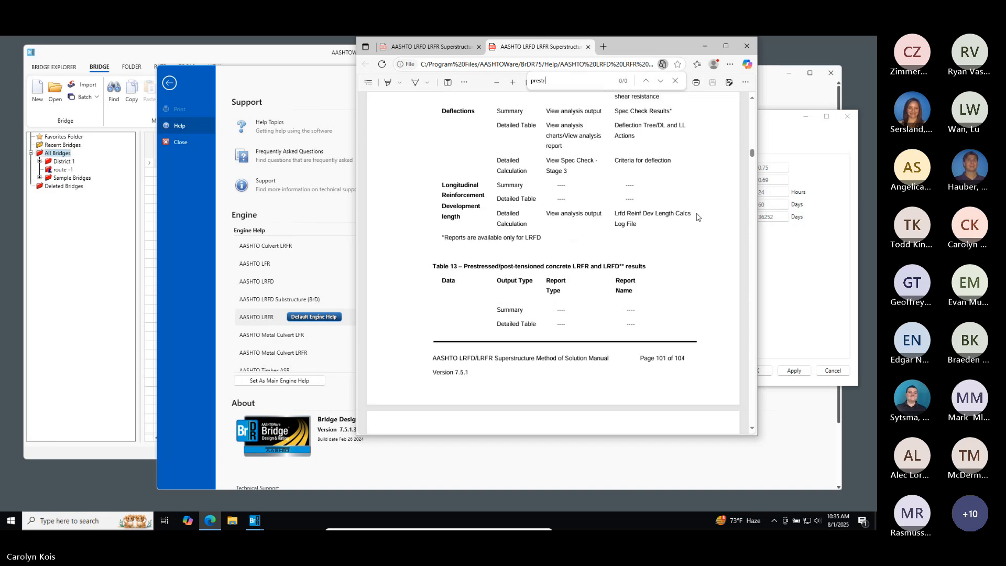
{"action": "type", "text": "ess losses"}
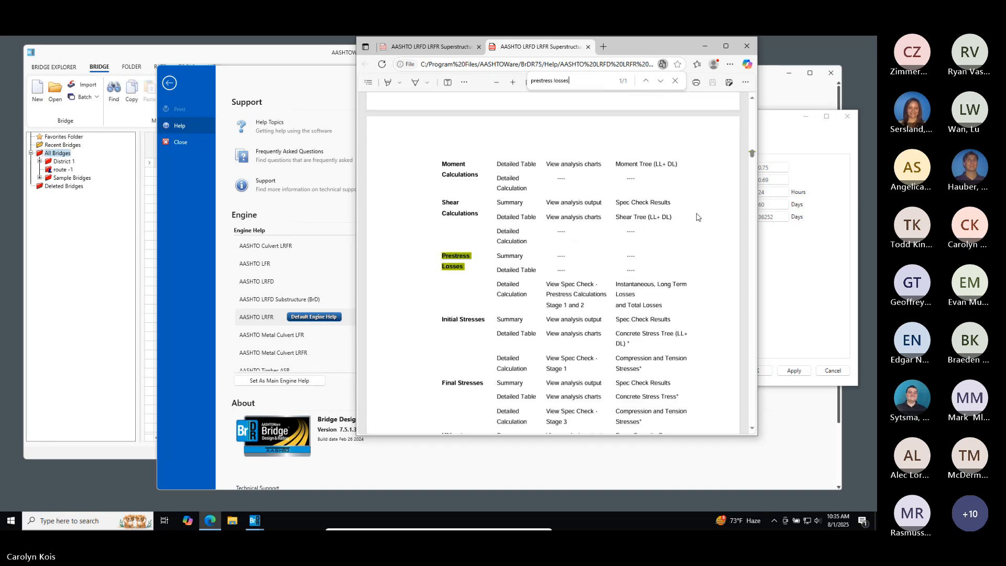
{"action": "scroll", "coordinate": [682, 217], "scroll_direction": "down", "scroll_amount": 4}
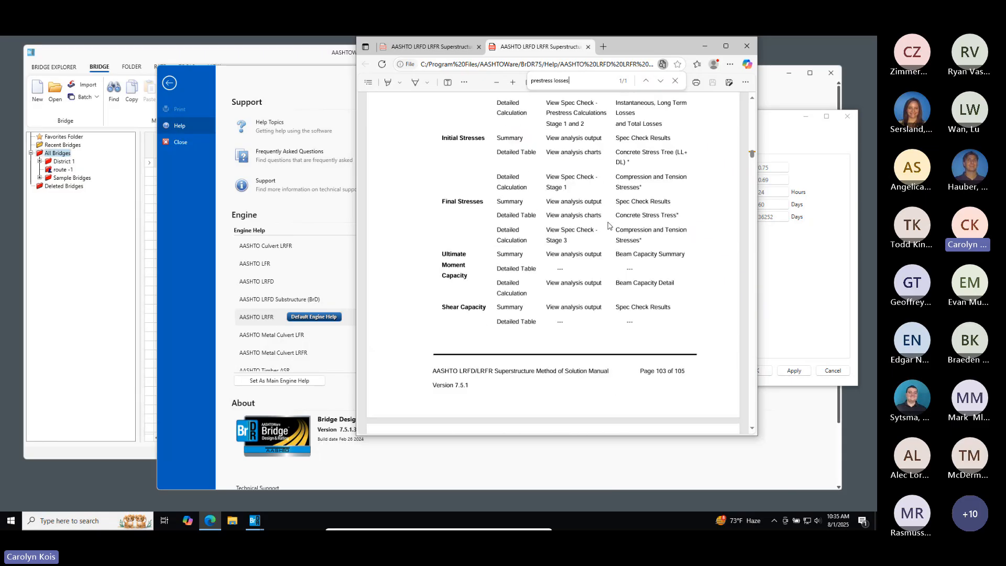
{"action": "scroll", "coordinate": [607, 225], "scroll_direction": "down", "scroll_amount": 1}
{"action": "left_click", "coordinate": [675, 80]}
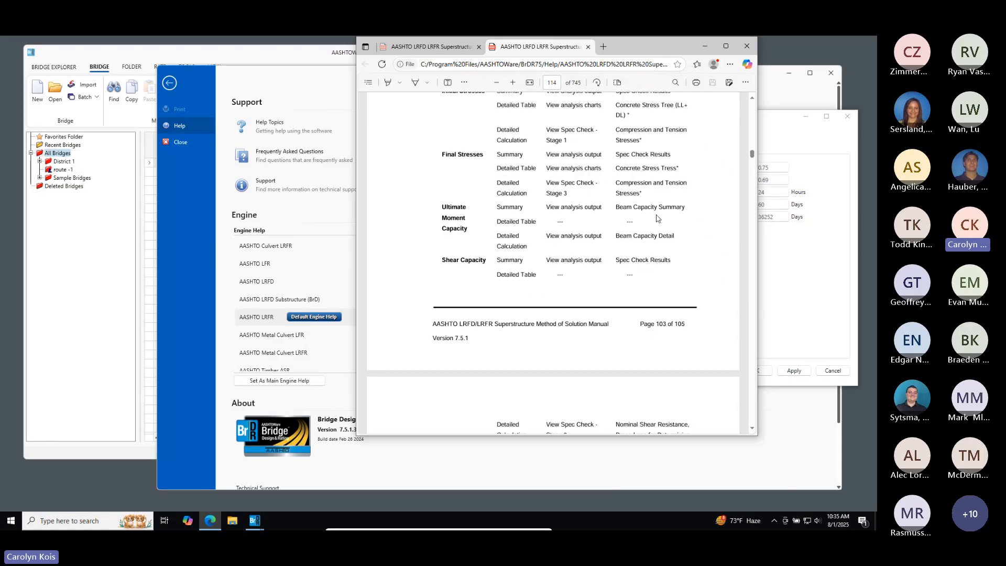
{"action": "scroll", "coordinate": [663, 160], "scroll_direction": "up", "scroll_amount": 20}
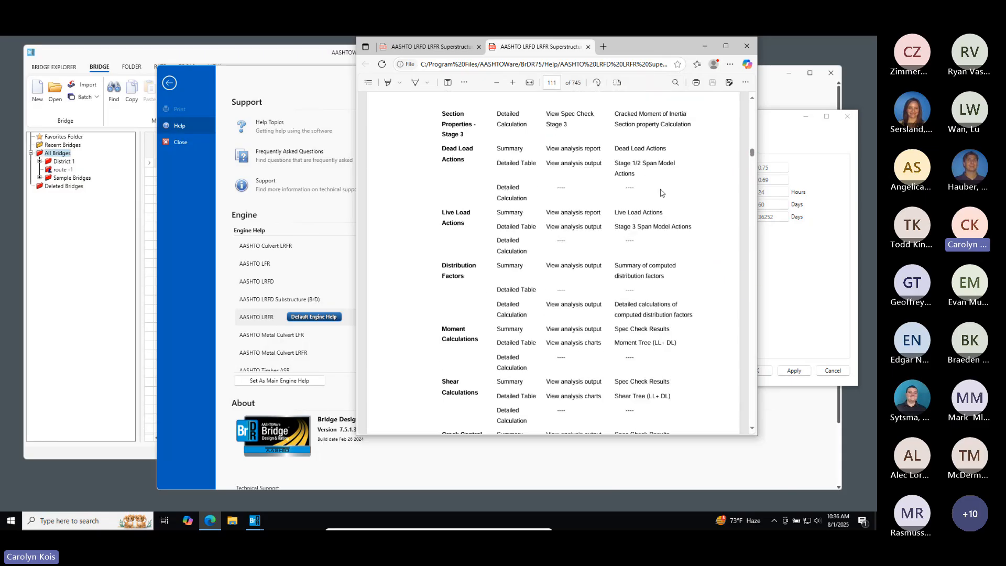
Examine the manual's table of contents, from section properties through specification checking and LRFR rating to the appendices
{"action": "left_click_drag", "start_coordinate": [753, 154], "coordinate": [752, 99]}
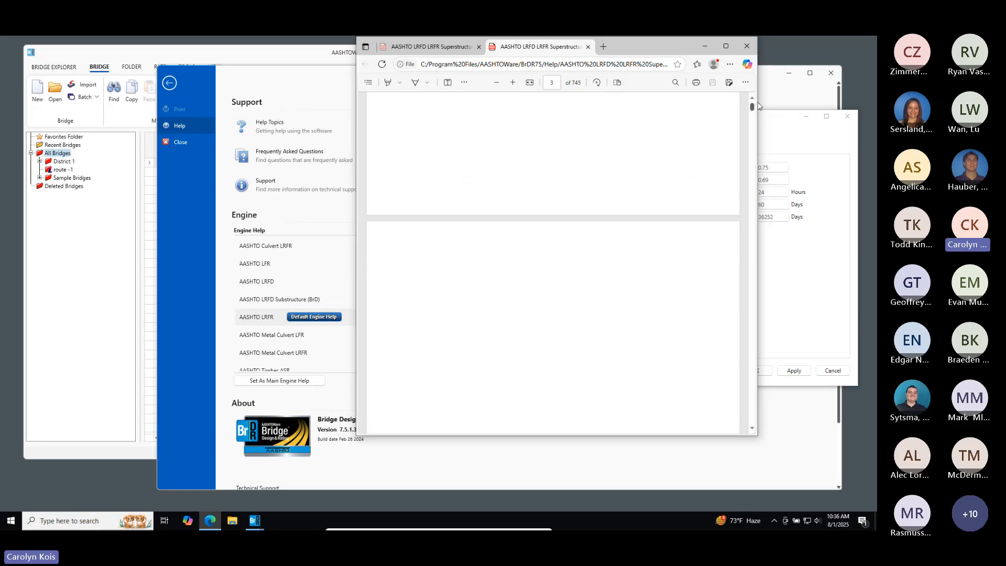
{"action": "scroll", "coordinate": [728, 251], "scroll_direction": "down", "scroll_amount": 5}
{"action": "scroll", "coordinate": [728, 251], "scroll_direction": "down", "scroll_amount": 10}
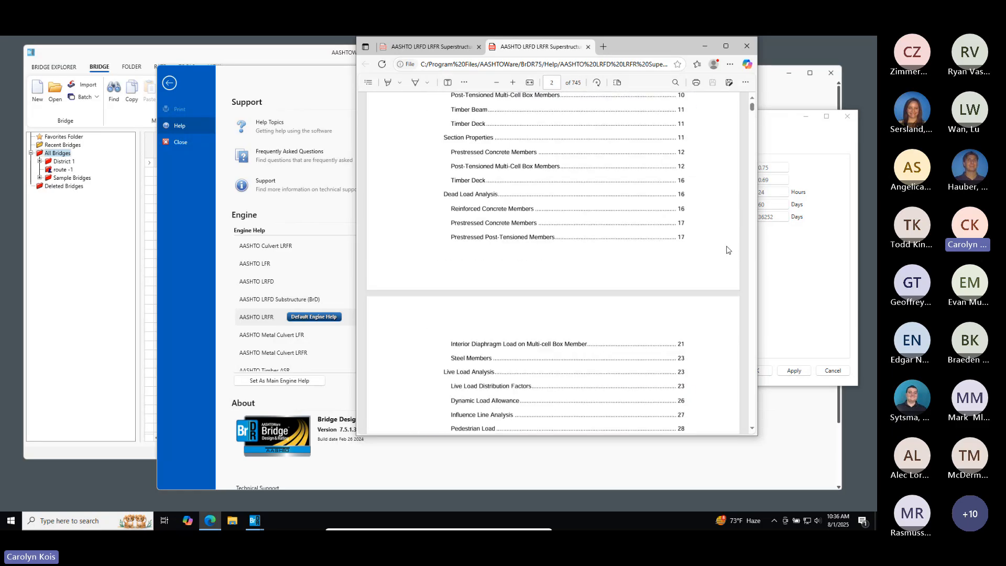
{"action": "scroll", "coordinate": [728, 250], "scroll_direction": "down", "scroll_amount": 5}
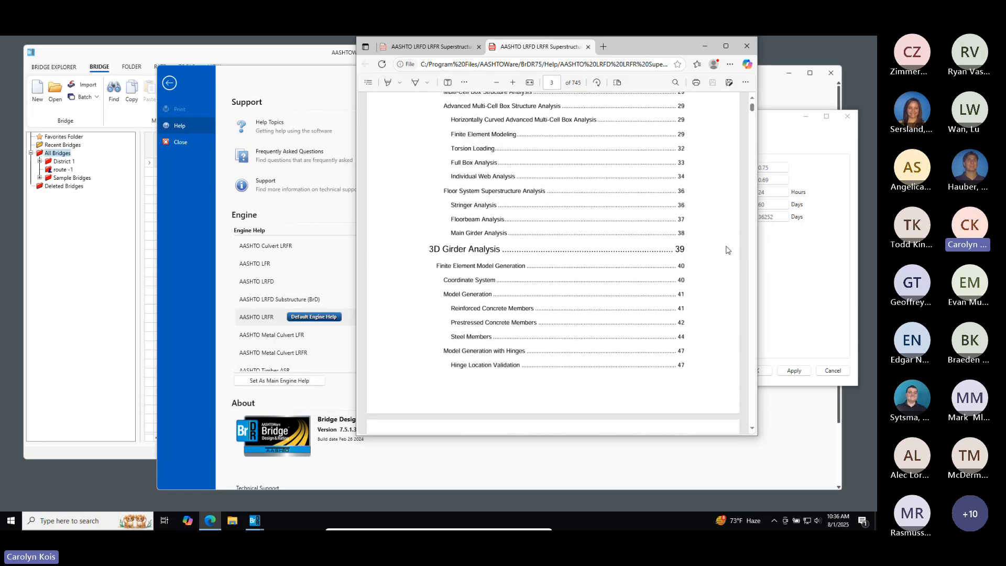
{"action": "scroll", "coordinate": [728, 250], "scroll_direction": "down", "scroll_amount": 5}
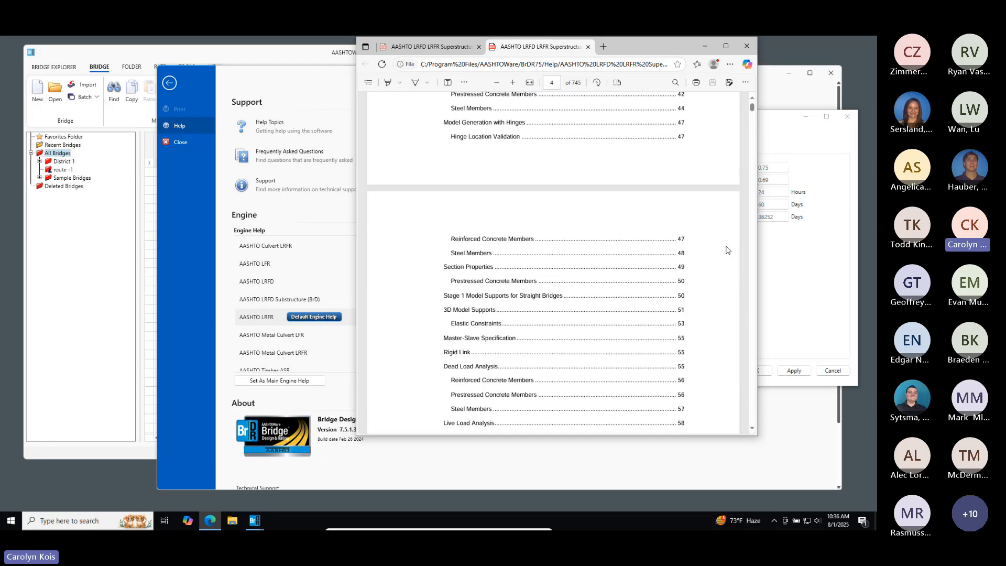
{"action": "scroll", "coordinate": [728, 250], "scroll_direction": "down", "scroll_amount": 5}
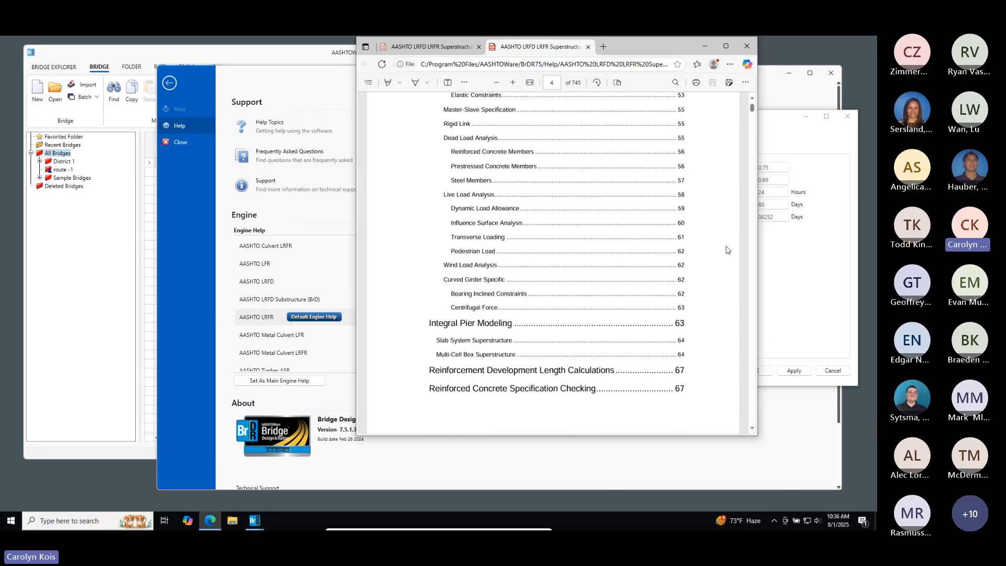
{"action": "scroll", "coordinate": [728, 250], "scroll_direction": "down", "scroll_amount": 5}
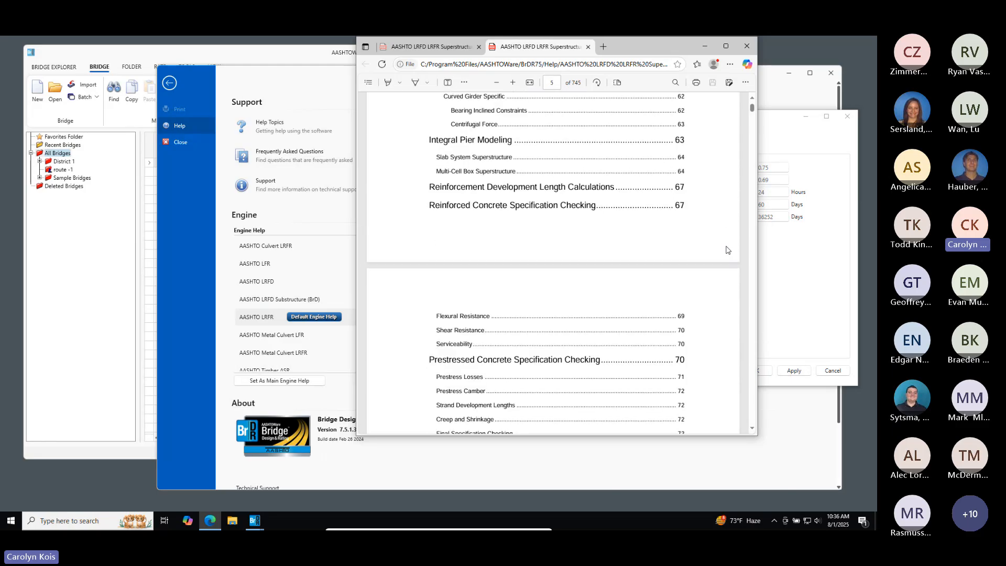
{"action": "scroll", "coordinate": [728, 250], "scroll_direction": "down", "scroll_amount": 1}
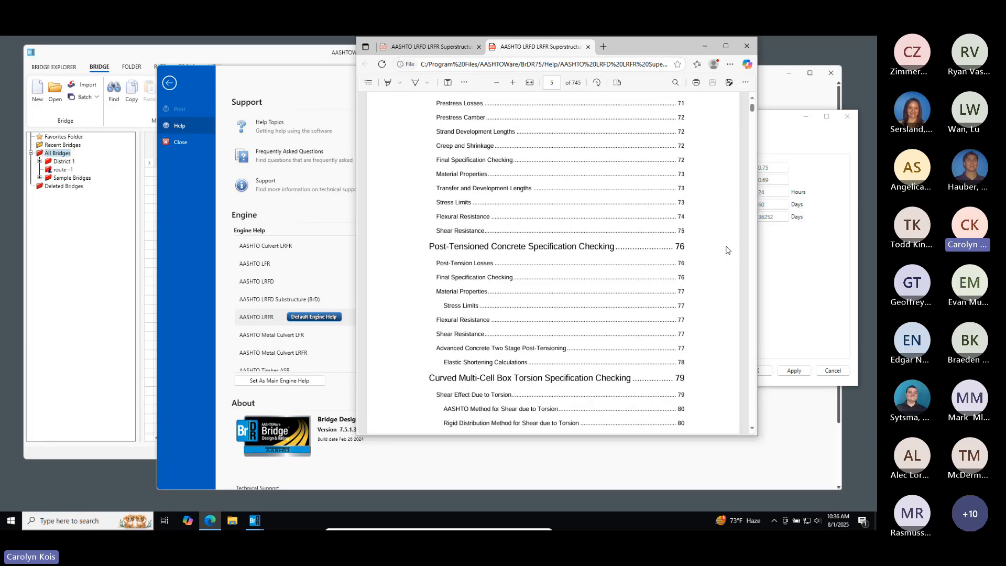
{"action": "scroll", "coordinate": [728, 250], "scroll_direction": "up", "scroll_amount": 2}
{"action": "scroll", "coordinate": [728, 250], "scroll_direction": "down", "scroll_amount": 8}
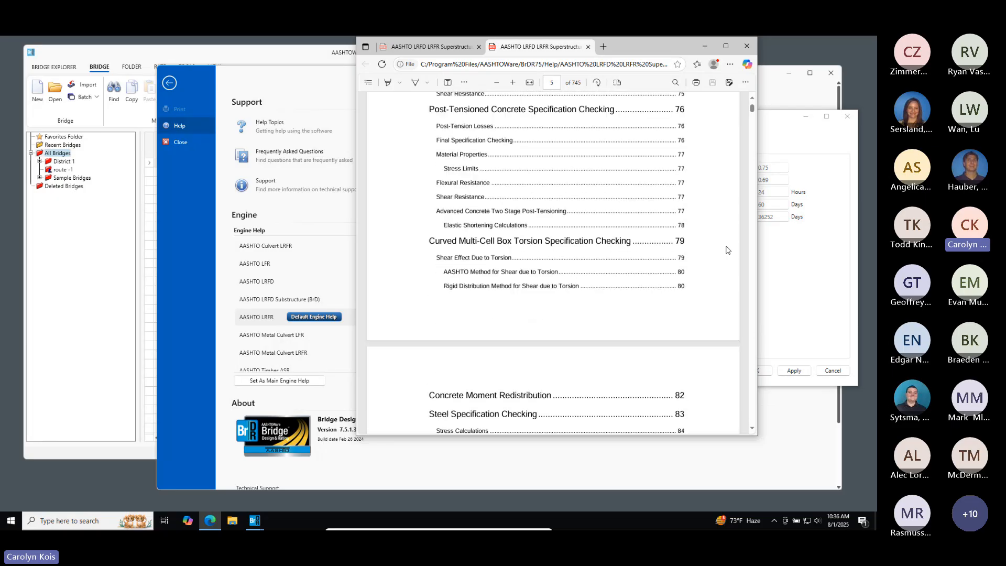
{"action": "scroll", "coordinate": [728, 250], "scroll_direction": "down", "scroll_amount": 6}
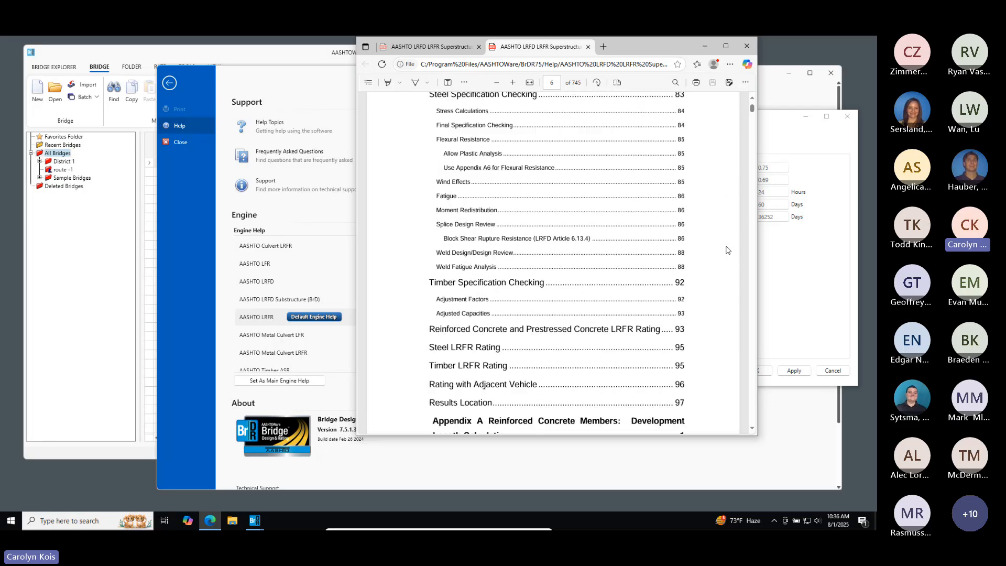
{"action": "scroll", "coordinate": [728, 250], "scroll_direction": "down", "scroll_amount": 1}
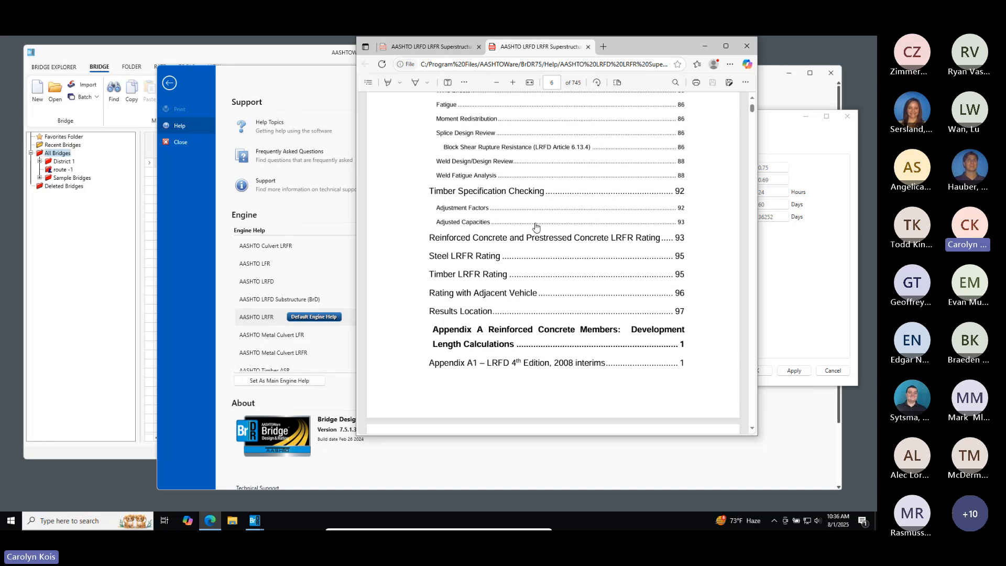
{"action": "scroll", "coordinate": [697, 284], "scroll_direction": "down", "scroll_amount": 6}
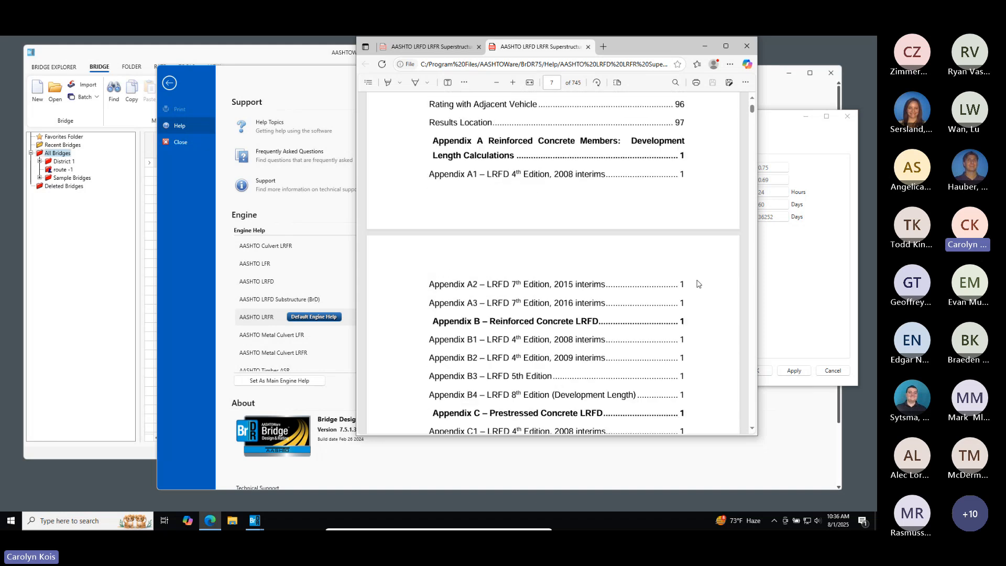
Return from the manual and help page to the PS Training Bridge workspace and review the general, lump sum and PCI loss data in Prestress Properties
{"action": "left_click", "coordinate": [706, 47]}
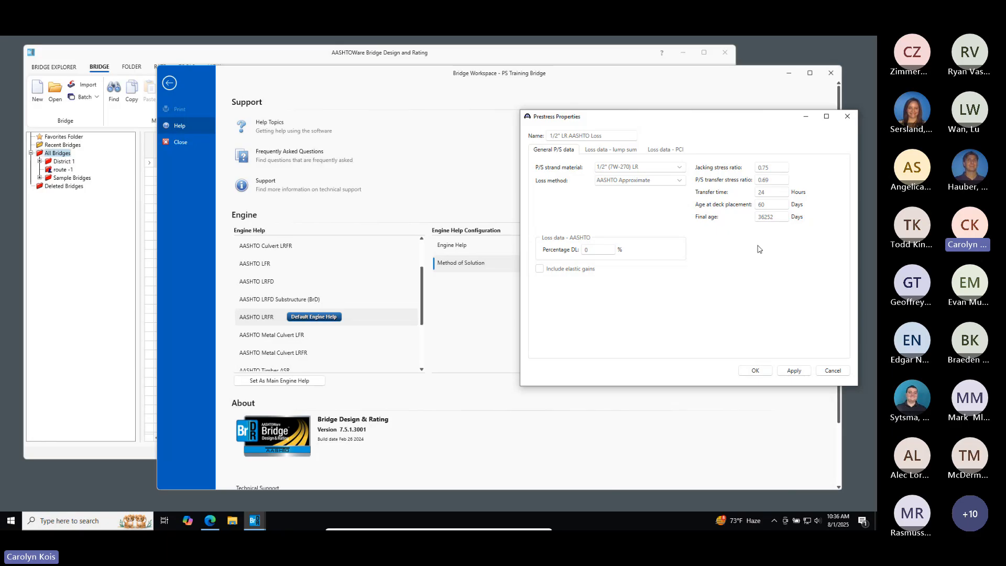
{"action": "left_click", "coordinate": [606, 151]}
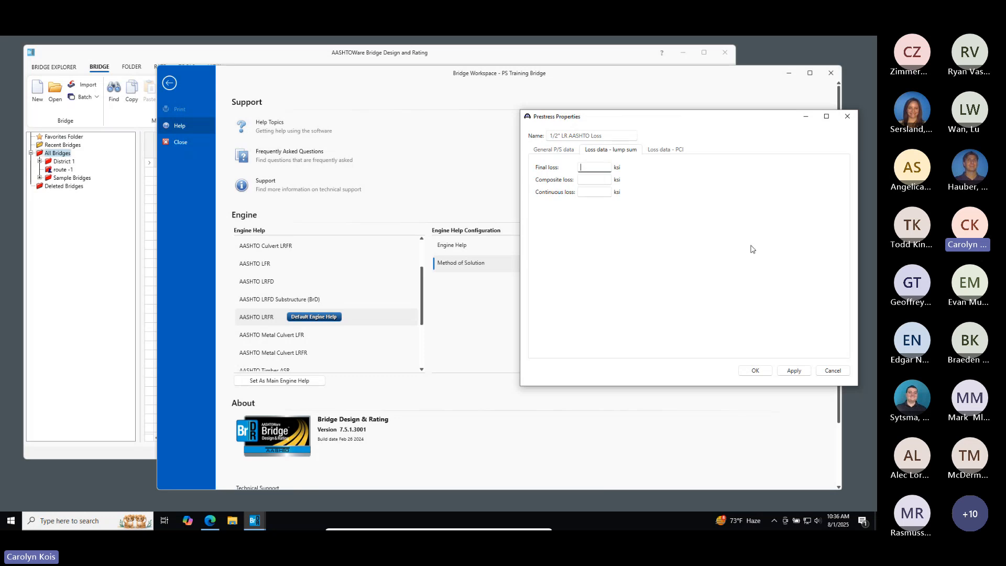
{"action": "left_click", "coordinate": [554, 150]}
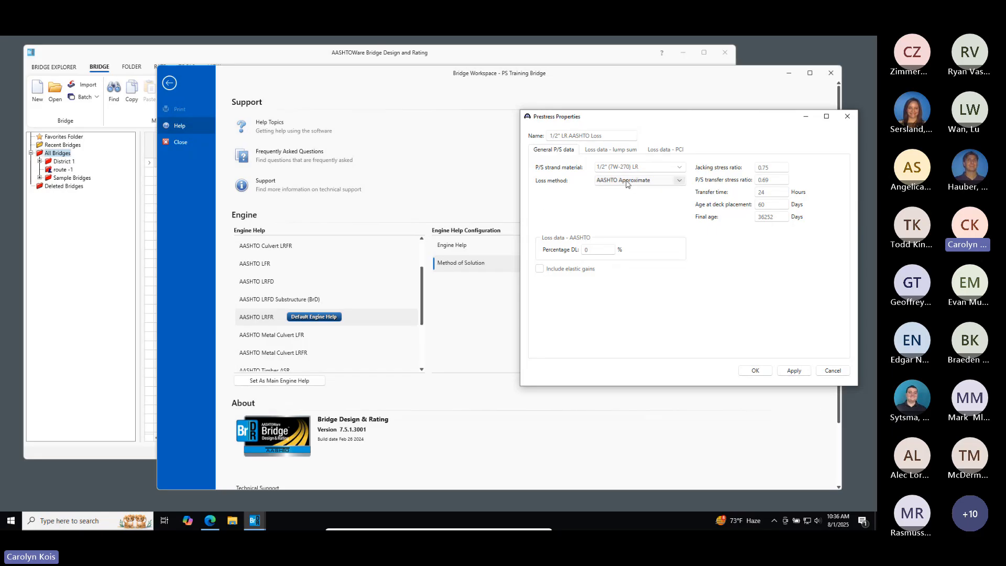
{"action": "left_click", "coordinate": [174, 84]}
{"action": "left_click", "coordinate": [635, 182]}
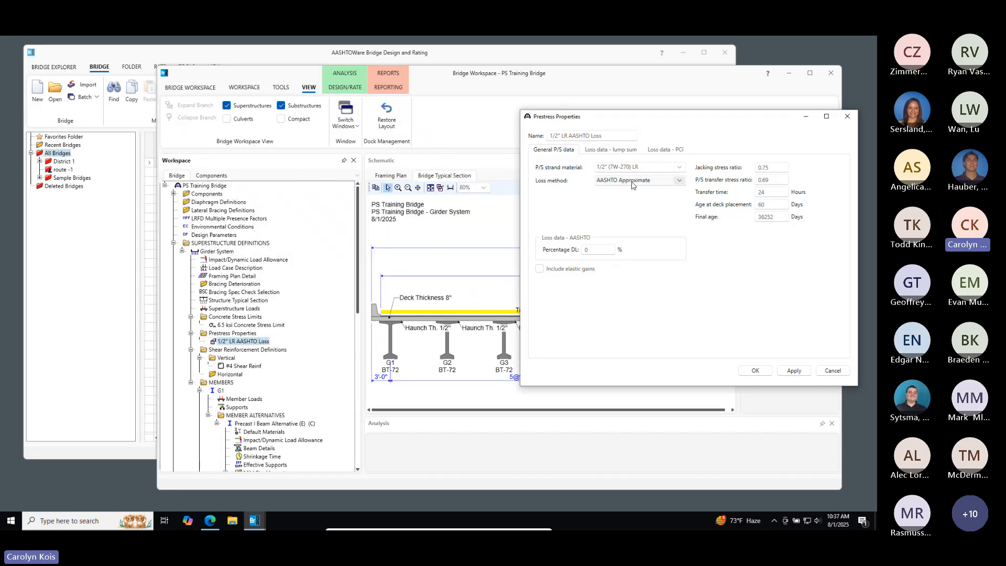
{"action": "left_click", "coordinate": [763, 259]}
{"action": "left_click", "coordinate": [621, 151]}
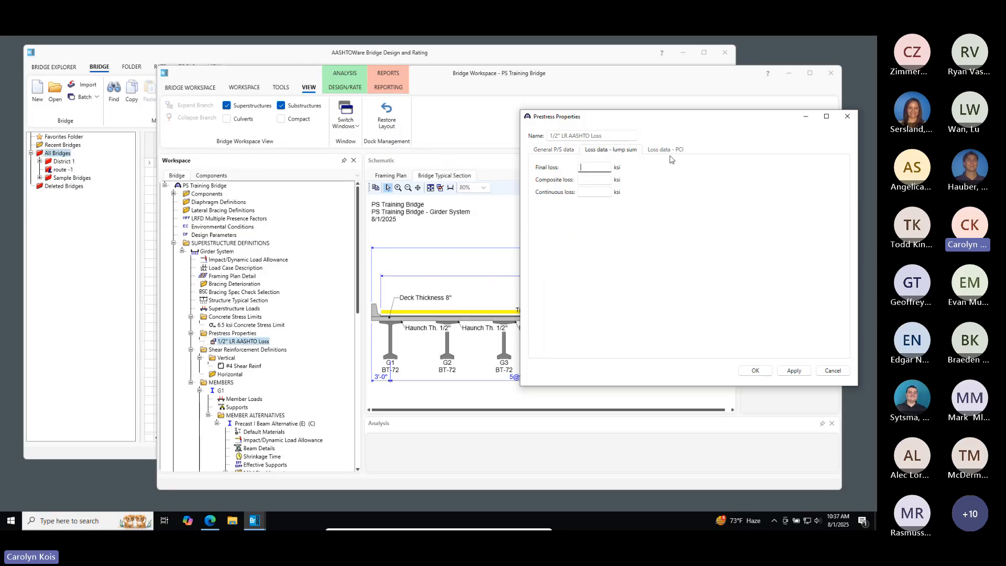
{"action": "left_click", "coordinate": [667, 150]}
{"action": "left_click", "coordinate": [608, 150]}
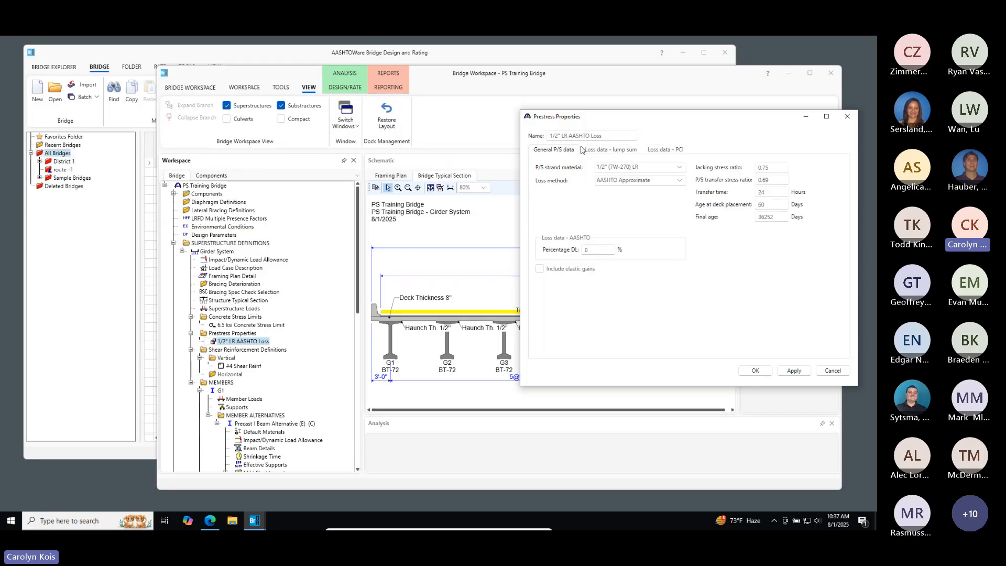
{"action": "left_click", "coordinate": [566, 153]}
Close the prestress properties and open the LRFD live load distribution for girder G1's precast I beam alternative
{"action": "scroll", "coordinate": [262, 452], "scroll_direction": "down", "scroll_amount": 5}
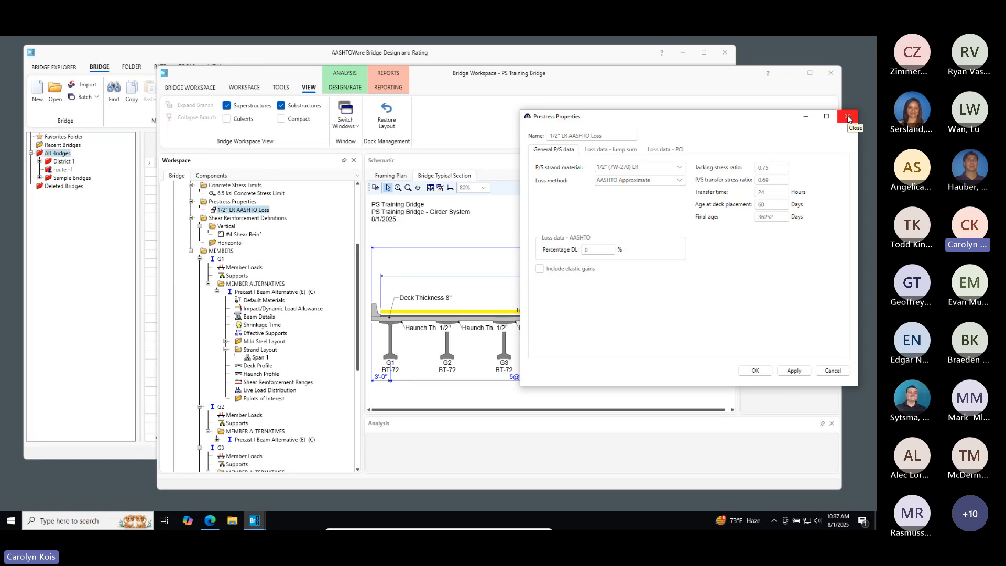
{"action": "left_click", "coordinate": [849, 119]}
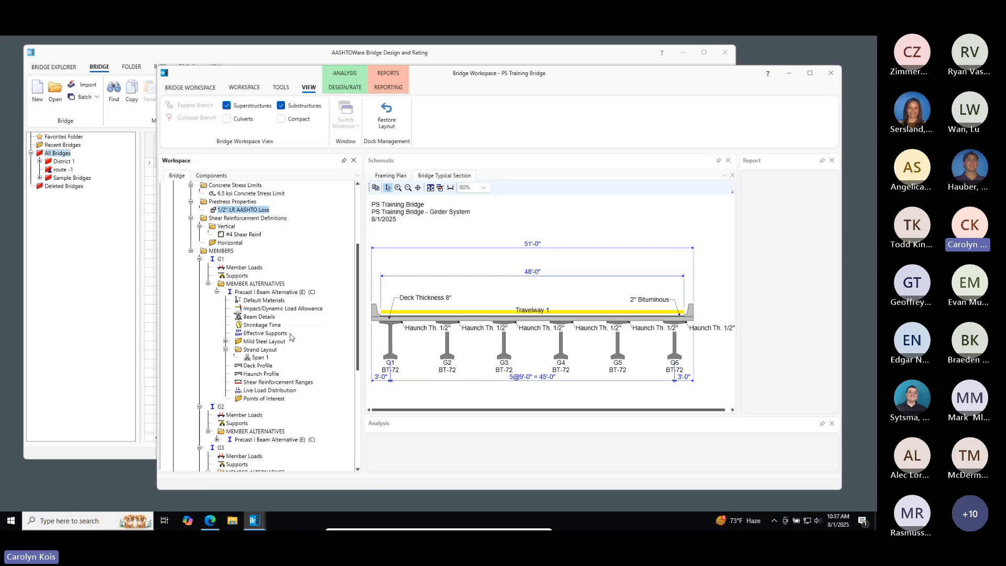
{"action": "double_click", "coordinate": [278, 390]}
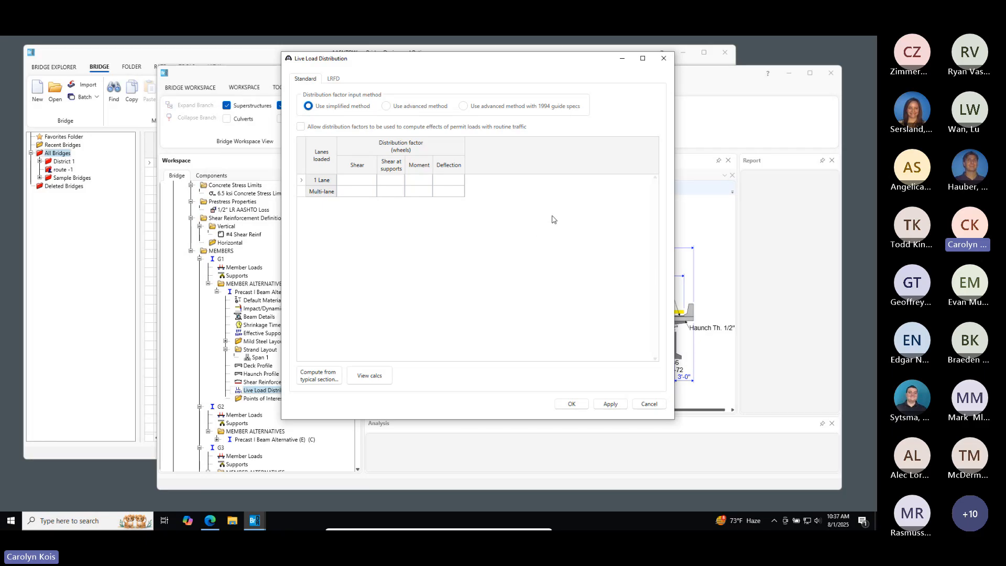
{"action": "left_click", "coordinate": [334, 78]}
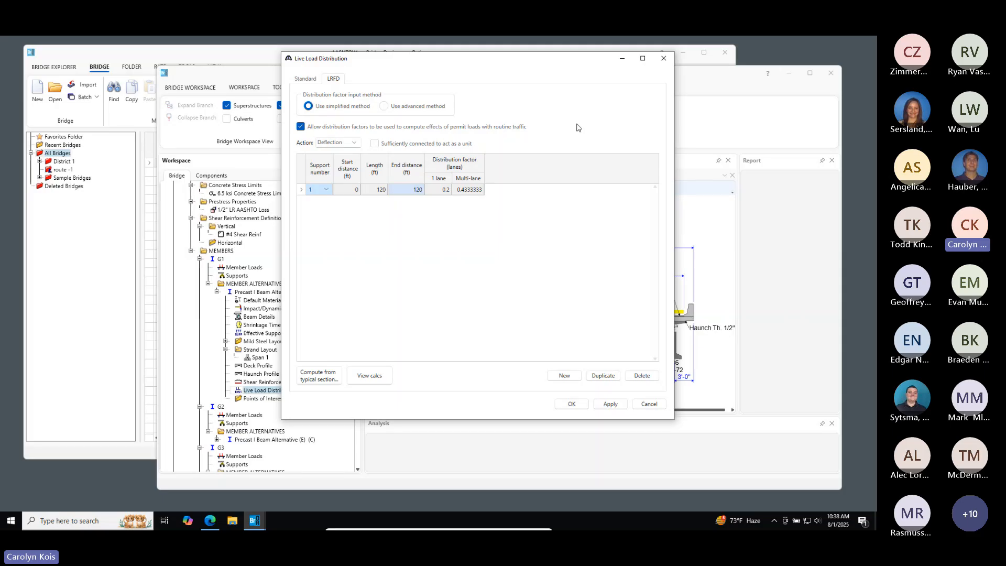
Delete the LRFD deflection, moment and shear distribution factor rows and disable their use for permit loads with routine traffic
{"action": "left_click", "coordinate": [648, 378]}
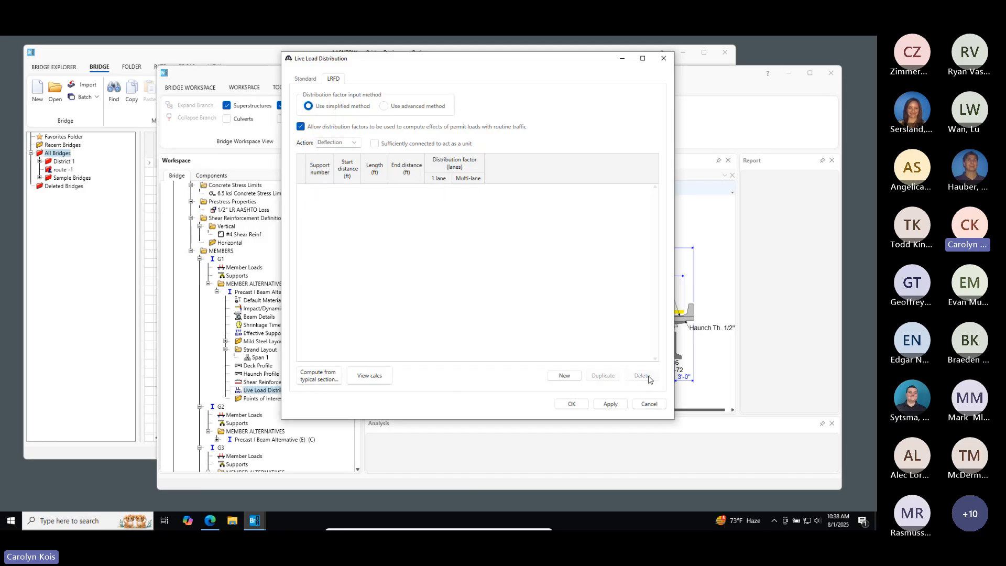
{"action": "left_click", "coordinate": [355, 145]}
{"action": "left_click", "coordinate": [341, 160]}
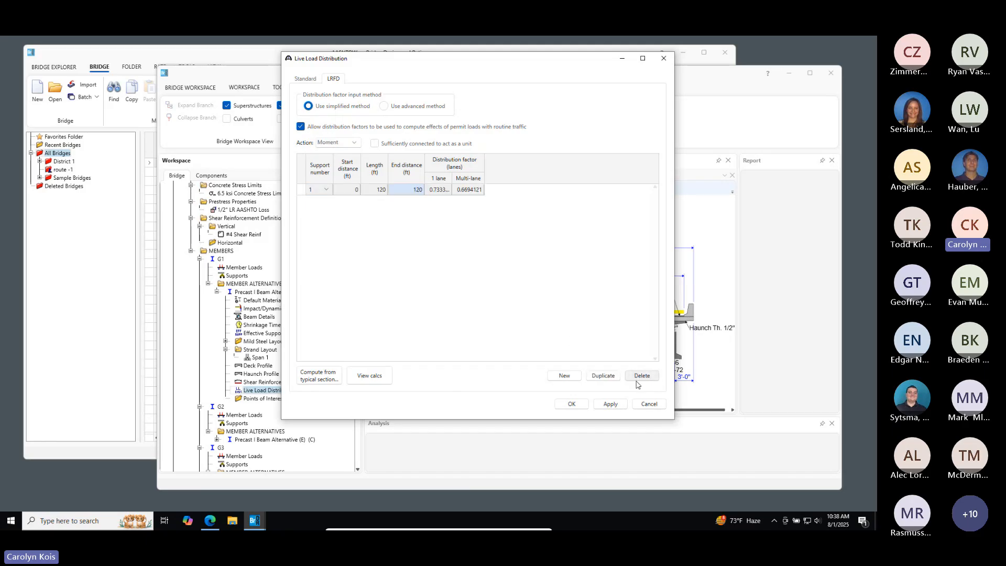
{"action": "left_click", "coordinate": [638, 378]}
{"action": "left_click", "coordinate": [348, 145]}
{"action": "left_click", "coordinate": [348, 145]}
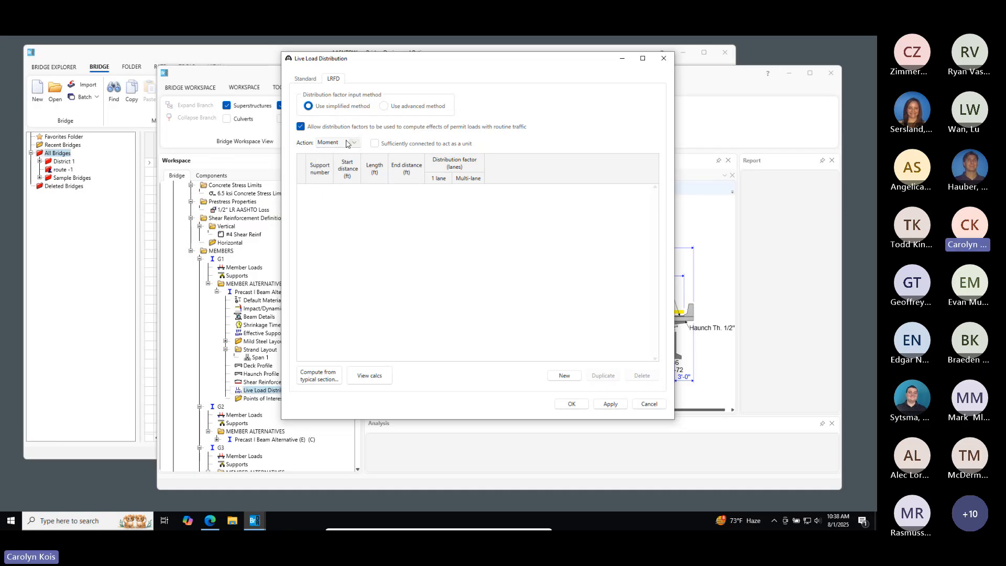
{"action": "left_click", "coordinate": [350, 145]}
{"action": "left_click", "coordinate": [328, 180]}
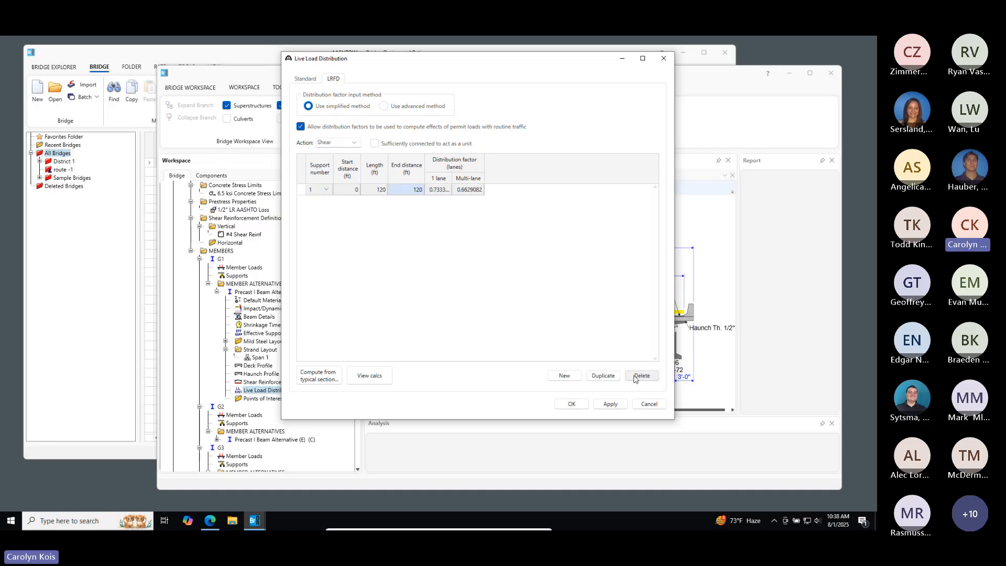
{"action": "left_click", "coordinate": [642, 376]}
{"action": "left_click", "coordinate": [301, 127]}
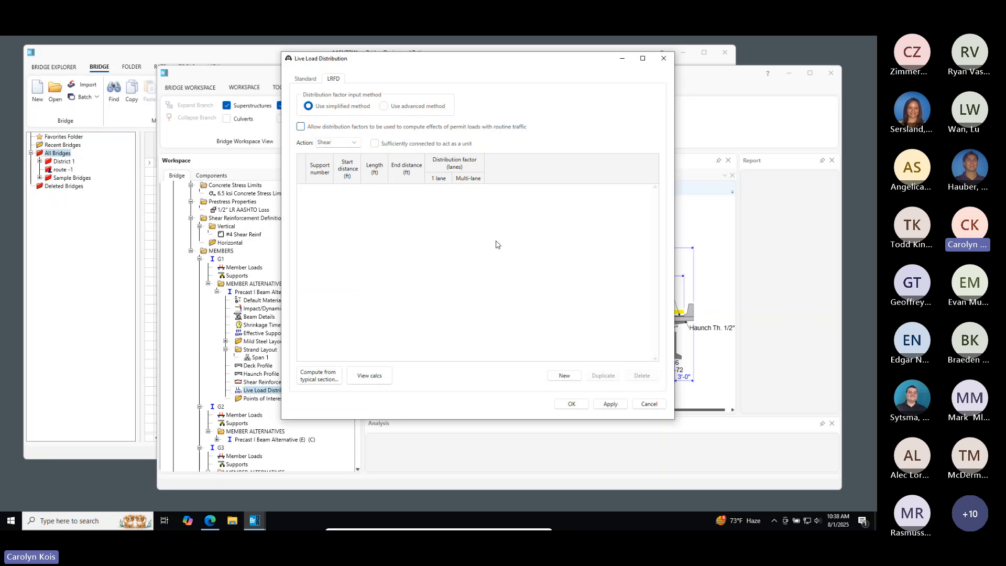
Compute G1's LRFD live load distribution factors from the typical section, replacing any existing factors
{"action": "left_click", "coordinate": [321, 380]}
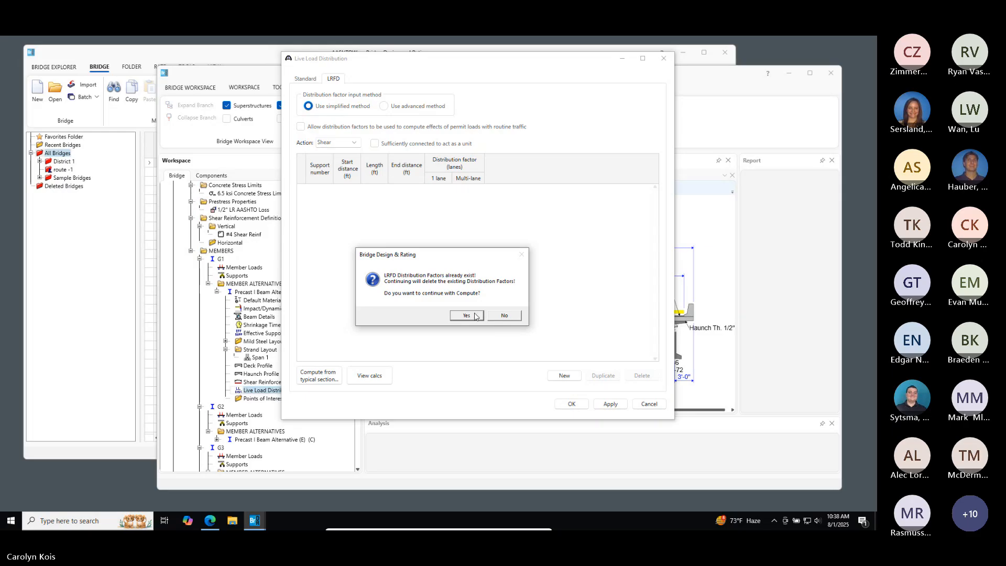
{"action": "left_click", "coordinate": [467, 315]}
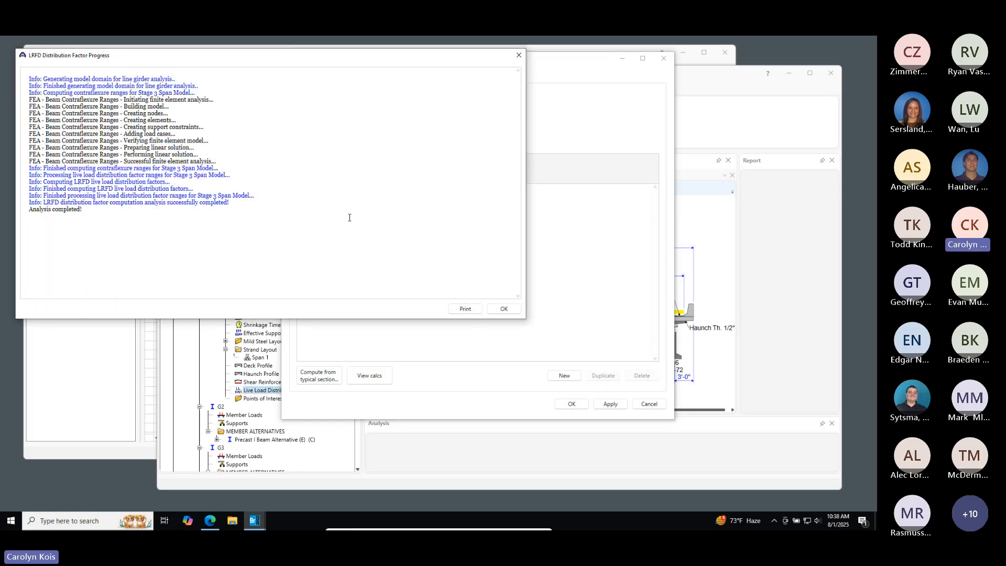
{"action": "left_click", "coordinate": [503, 309]}
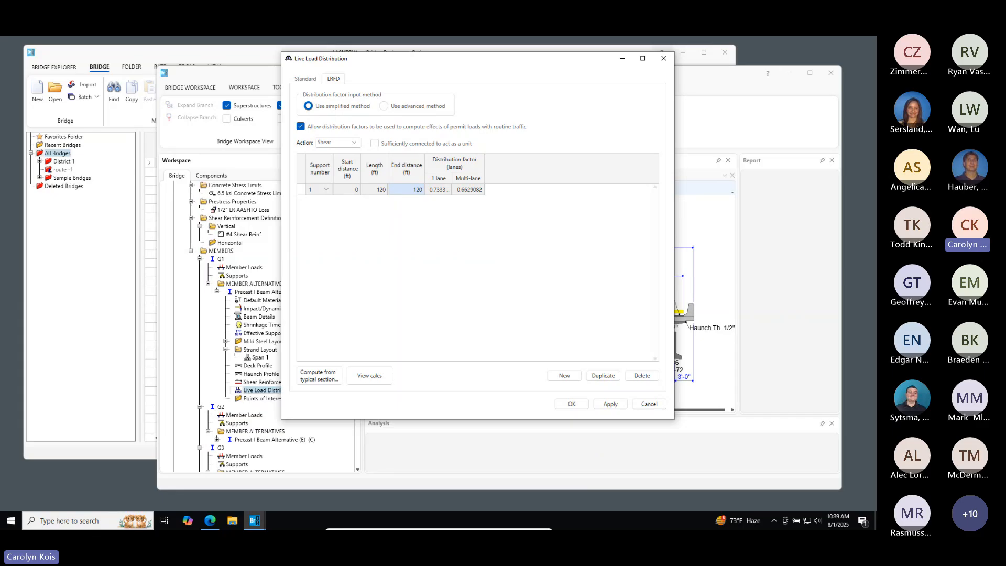
{"action": "left_click", "coordinate": [414, 239]}
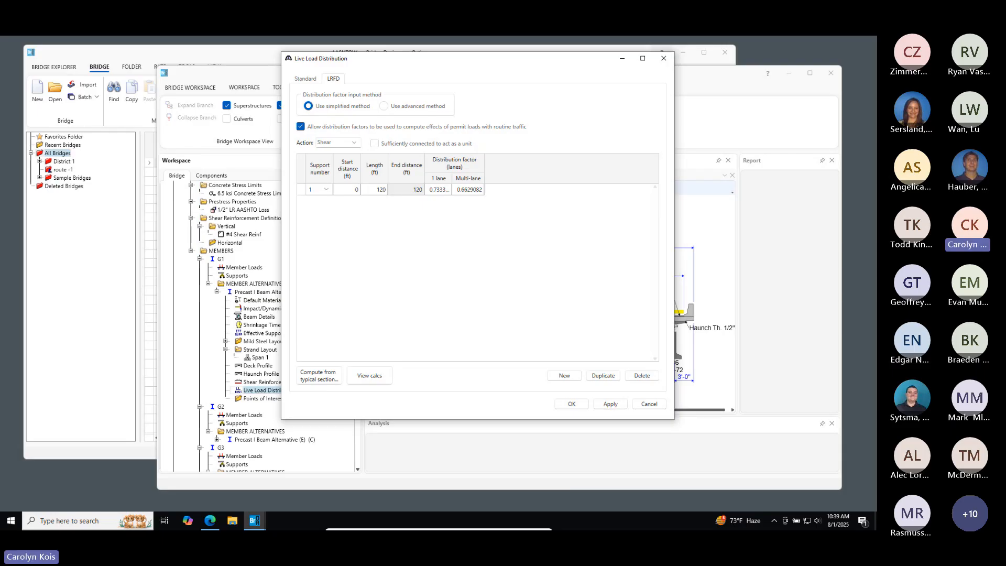
Read Article 4.6.2.2.5, Special Loads with Other Traffic, in the AASHTO LRFD Bridge Design Specifications PDF and accept G1's computed live load distribution factors
{"action": "left_click_drag", "start_coordinate": [877, 42], "coordinate": [1, 83]}
{"action": "left_click_drag", "start_coordinate": [1, 84], "coordinate": [489, 90]}
{"action": "scroll", "coordinate": [545, 343], "scroll_direction": "up", "scroll_amount": 2}
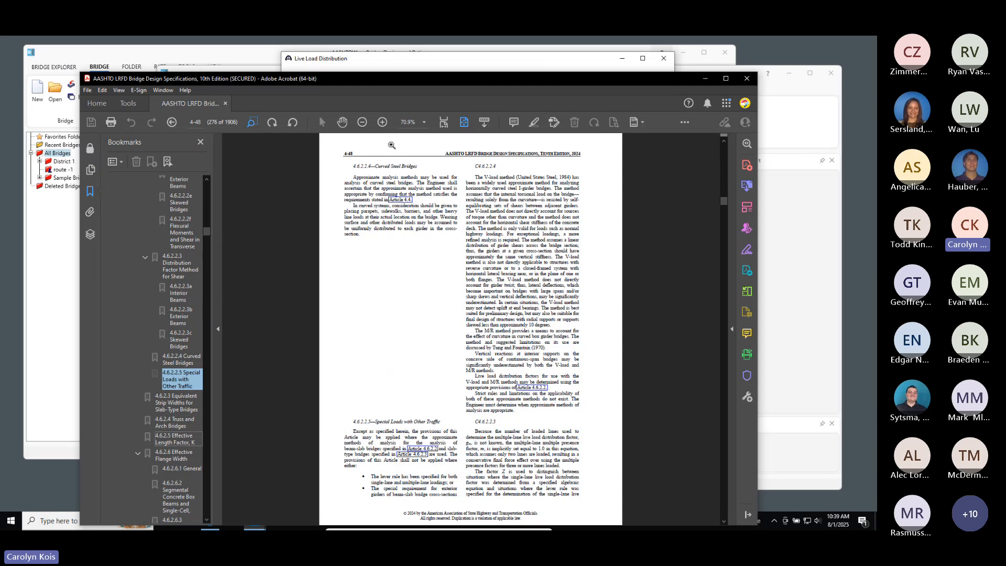
{"action": "left_click_drag", "start_coordinate": [559, 80], "coordinate": [551, 56]}
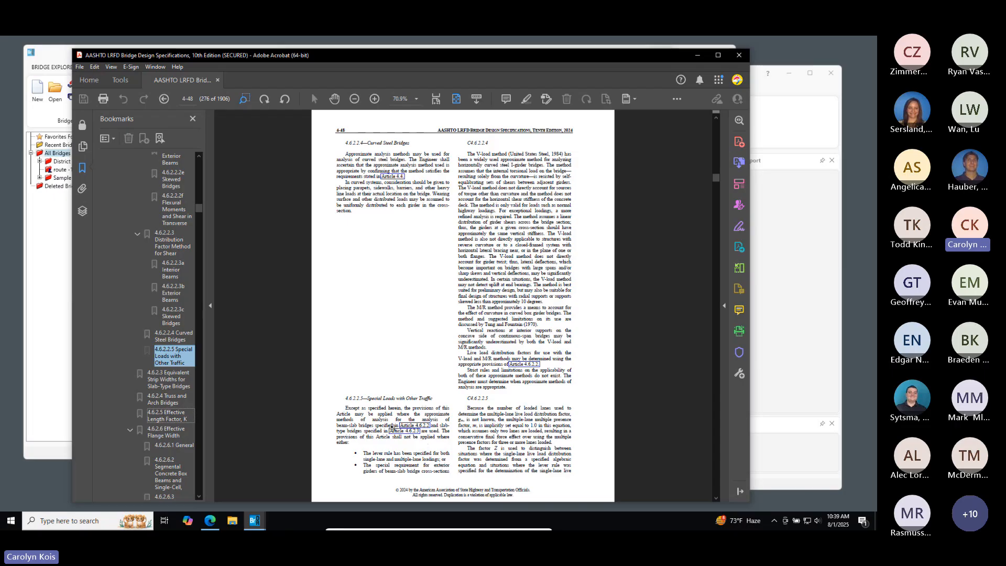
{"action": "scroll", "coordinate": [419, 430], "scroll_direction": "down", "scroll_amount": 3}
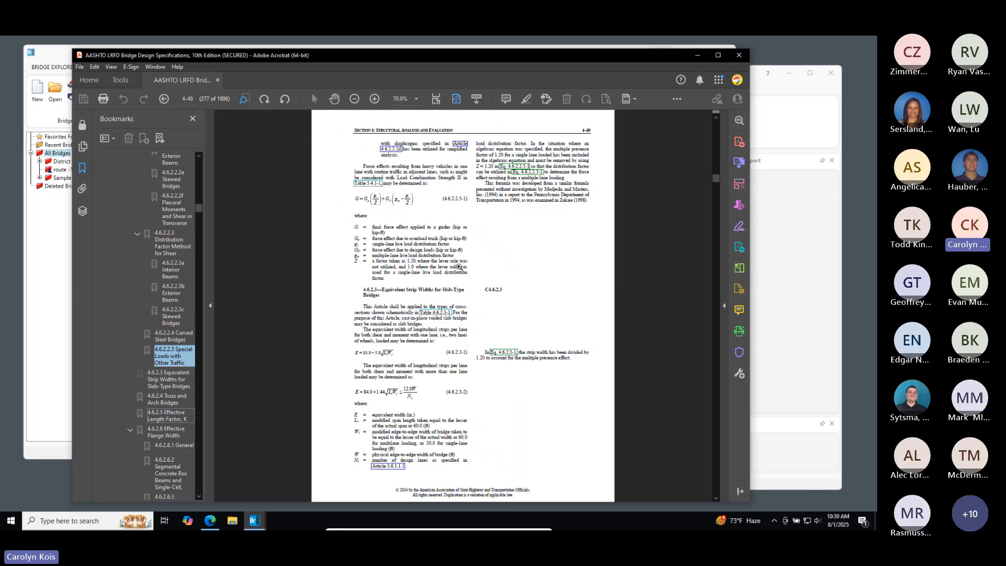
{"action": "scroll", "coordinate": [448, 291], "scroll_direction": "up", "scroll_amount": 3}
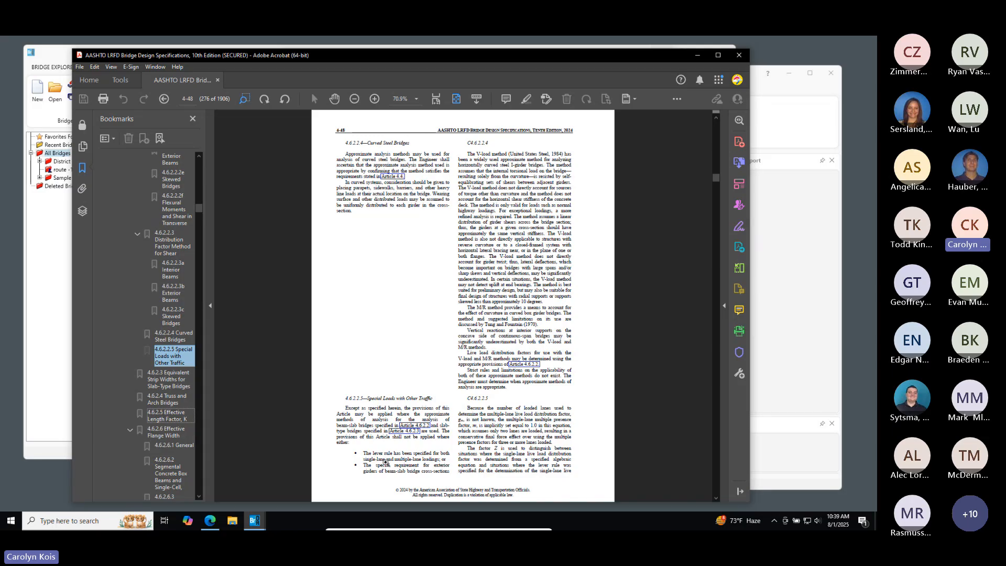
{"action": "scroll", "coordinate": [417, 464], "scroll_direction": "down", "scroll_amount": 1}
{"action": "scroll", "coordinate": [418, 407], "scroll_direction": "up", "scroll_amount": 1}
{"action": "scroll", "coordinate": [410, 461], "scroll_direction": "down", "scroll_amount": 1}
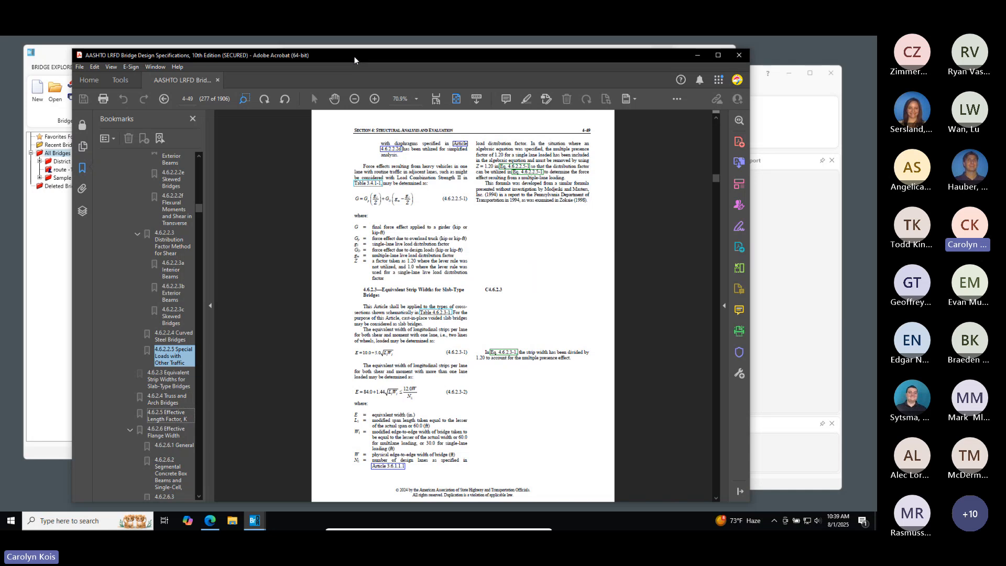
{"action": "left_click_drag", "start_coordinate": [354, 56], "coordinate": [876, 131]}
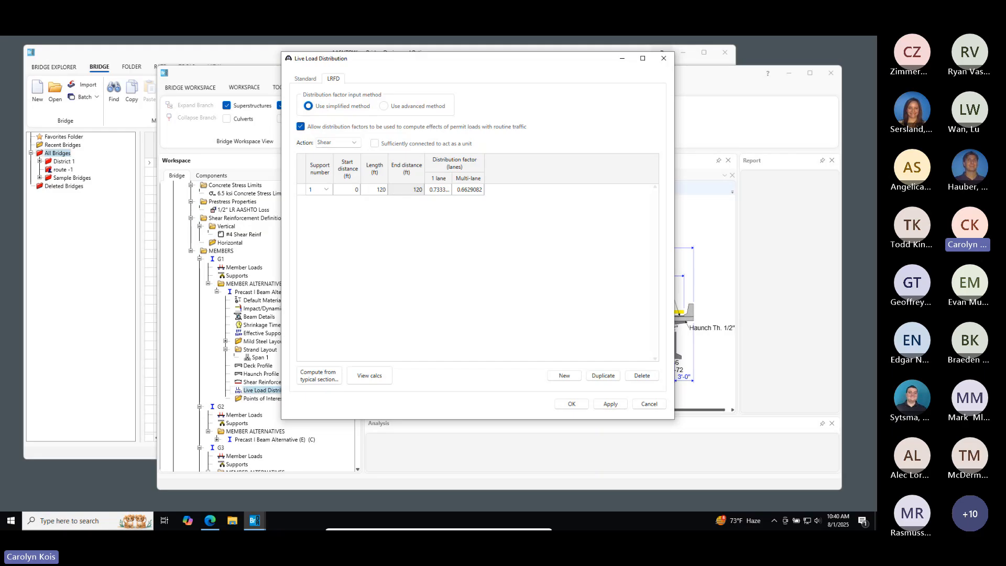
{"action": "mouse_move", "coordinate": [877, 38]}
{"action": "left_mouse_down"}
{"action": "mouse_move", "coordinate": [876, 57]}
{"action": "mouse_move", "coordinate": [582, 104]}
{"action": "mouse_move", "coordinate": [566, 68]}
{"action": "mouse_move", "coordinate": [877, 58]}
{"action": "left_mouse_up"}
{"action": "left_click", "coordinate": [574, 403]}
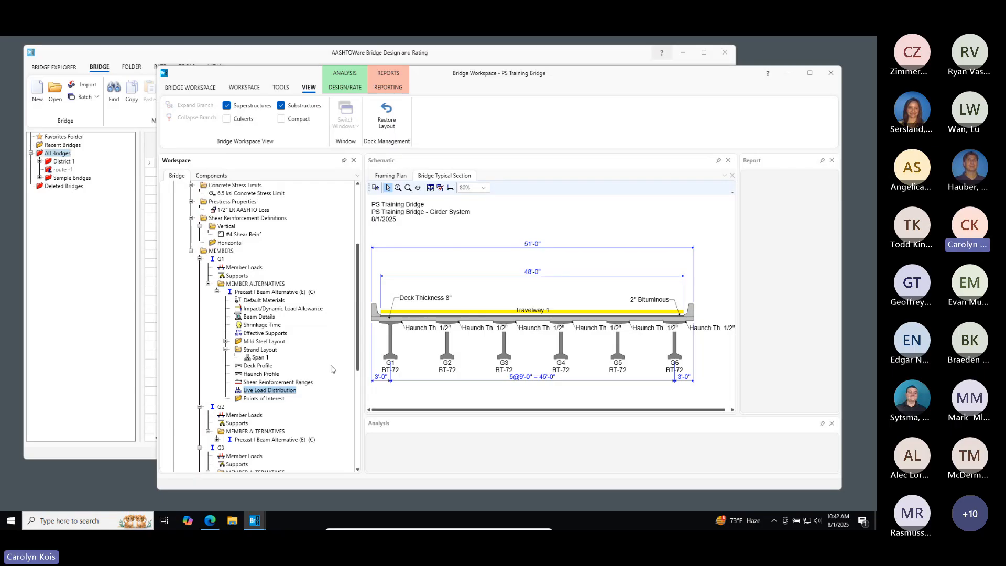
Open a new point of interest for G1's precast I beam alternative, review its shear, fatigue and positive flexural capacity overrides, and close it
{"action": "left_click", "coordinate": [274, 402]}
{"action": "scroll", "coordinate": [320, 360], "scroll_direction": "down", "scroll_amount": 3}
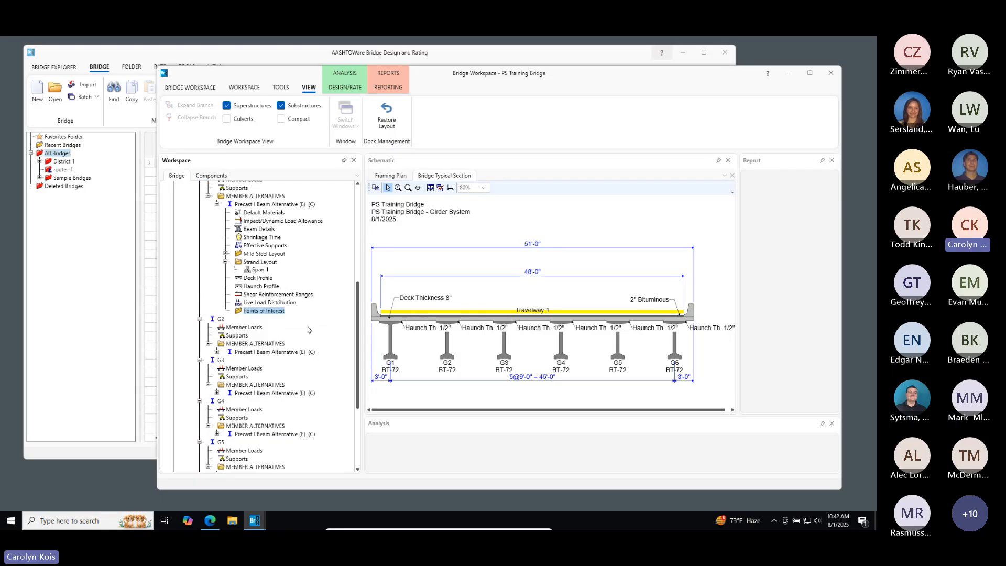
{"action": "double_click", "coordinate": [266, 313]}
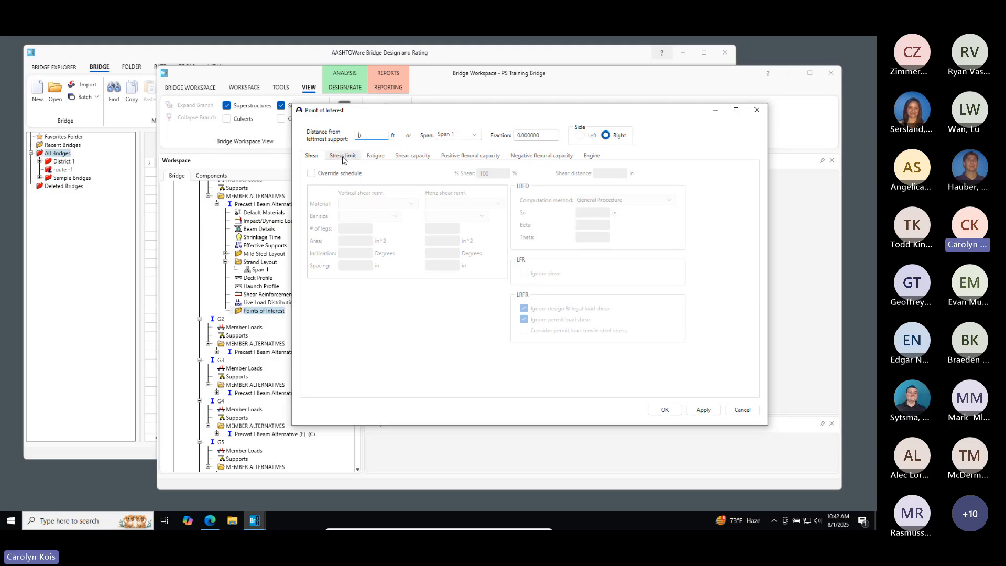
{"action": "left_click", "coordinate": [375, 156]}
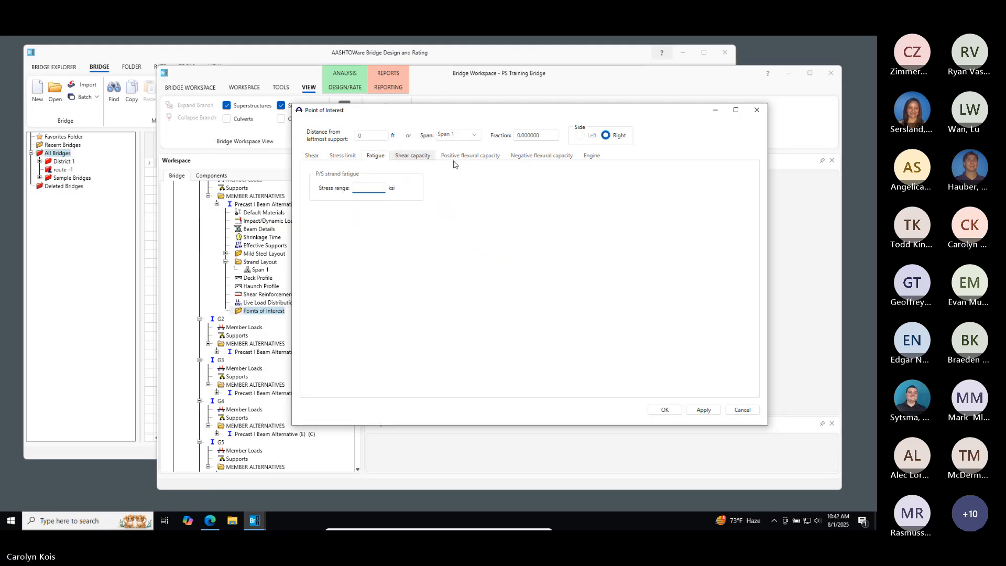
{"action": "left_click", "coordinate": [471, 156]}
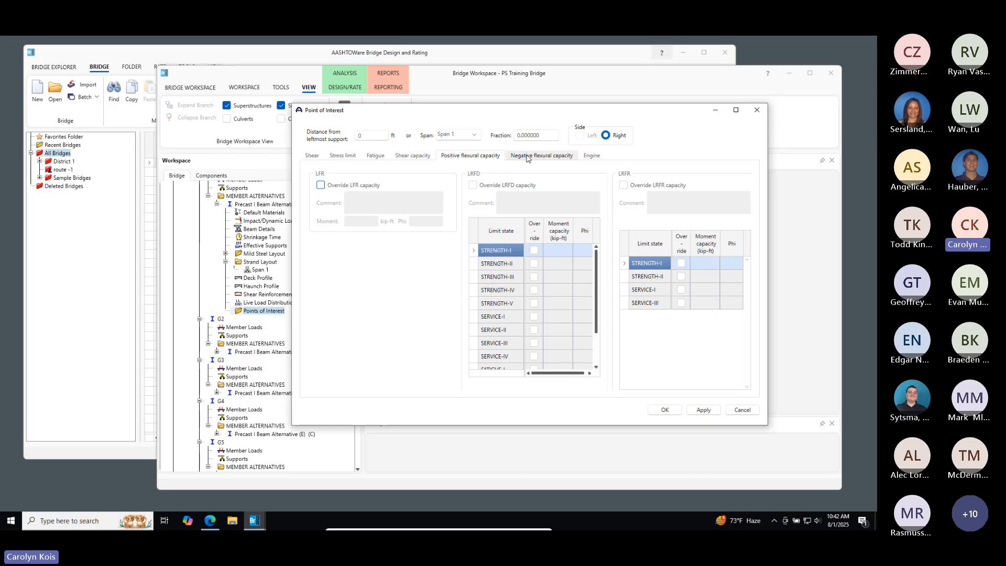
{"action": "left_click", "coordinate": [312, 155]}
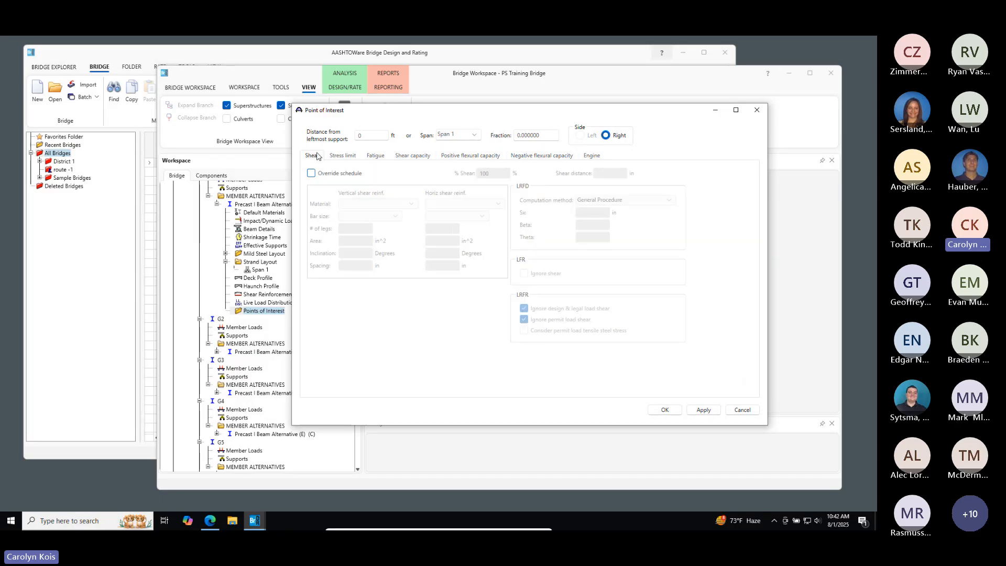
{"action": "left_click", "coordinate": [757, 110]}
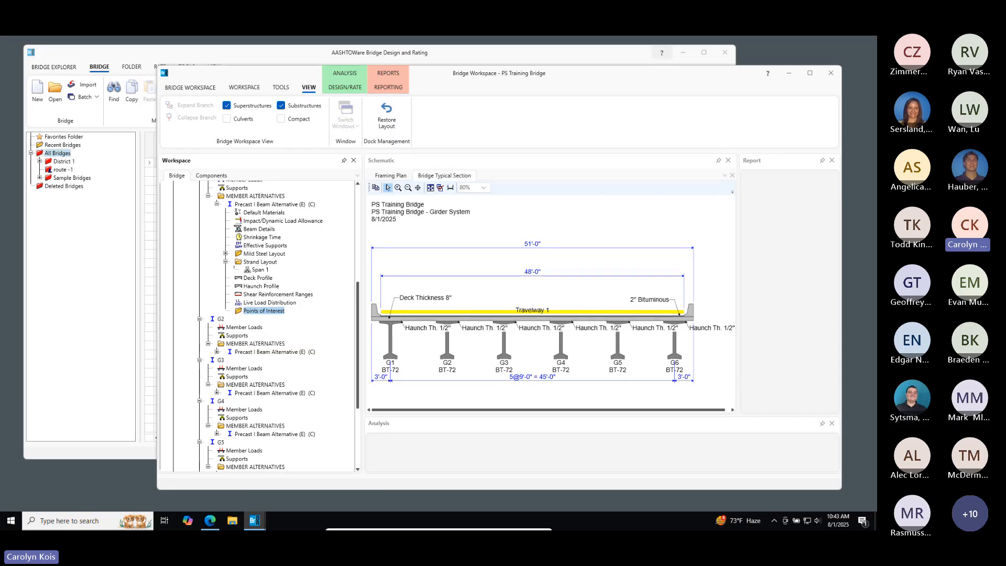
Select girder G1's precast I beam alternative and open the analysis settings
{"action": "scroll", "coordinate": [251, 230], "scroll_direction": "up", "scroll_amount": 2}
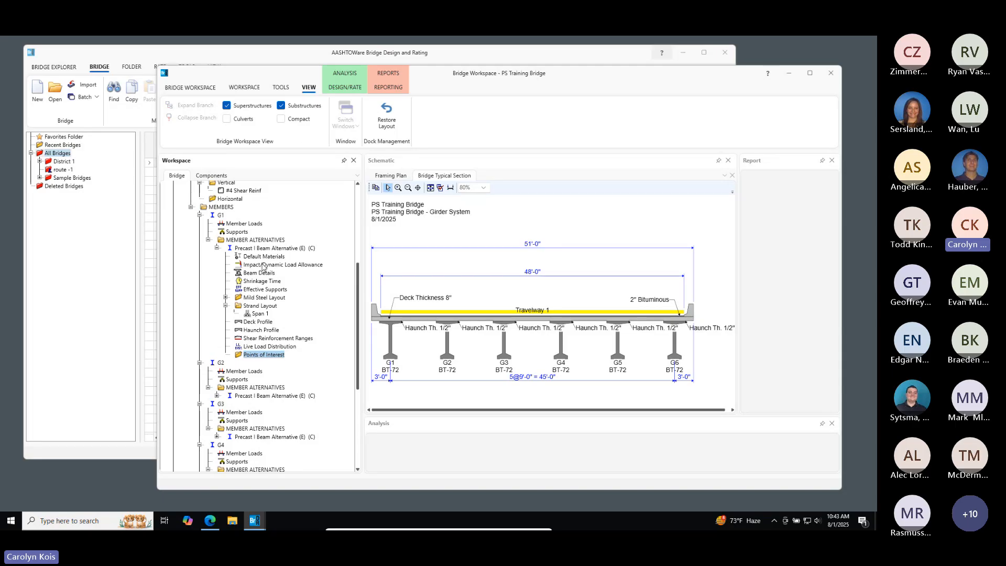
{"action": "left_click", "coordinate": [267, 249]}
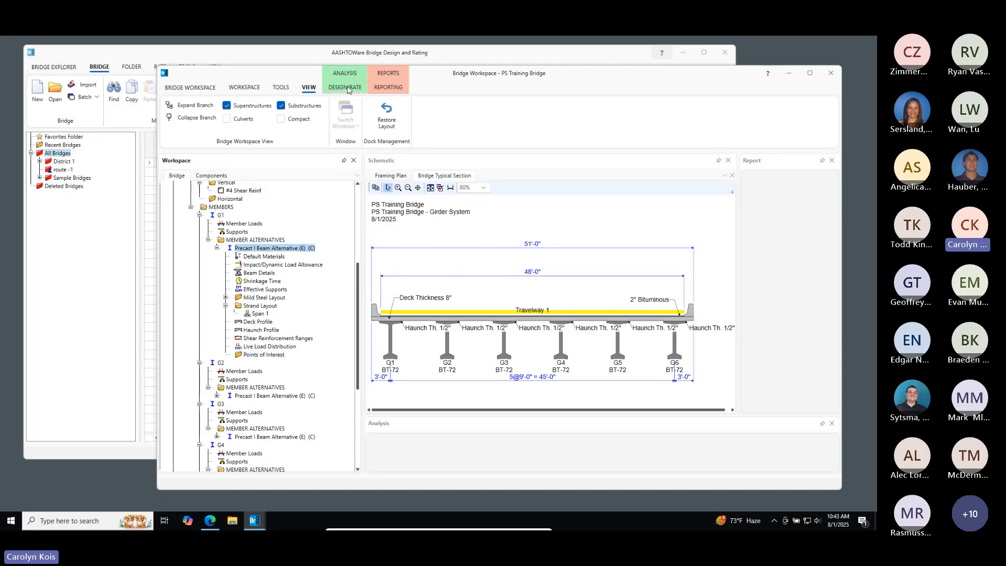
{"action": "left_click", "coordinate": [263, 355]}
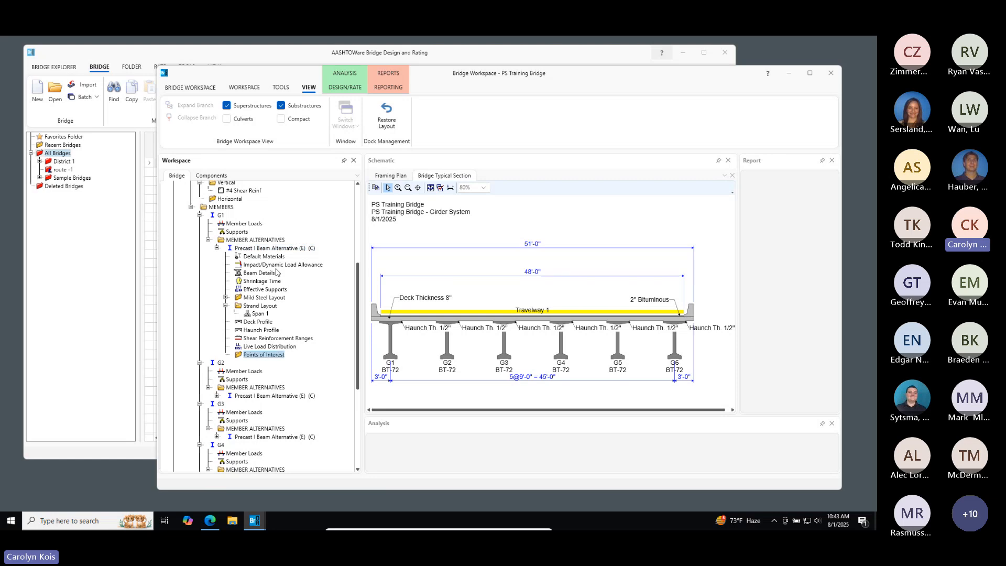
{"action": "left_click", "coordinate": [271, 248]}
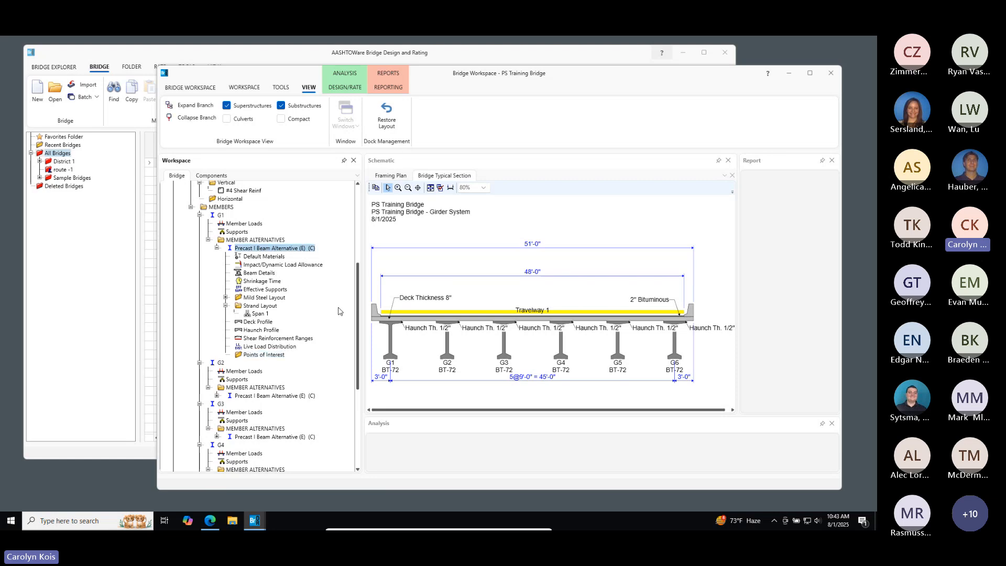
{"action": "scroll", "coordinate": [206, 248], "scroll_direction": "up", "scroll_amount": 4}
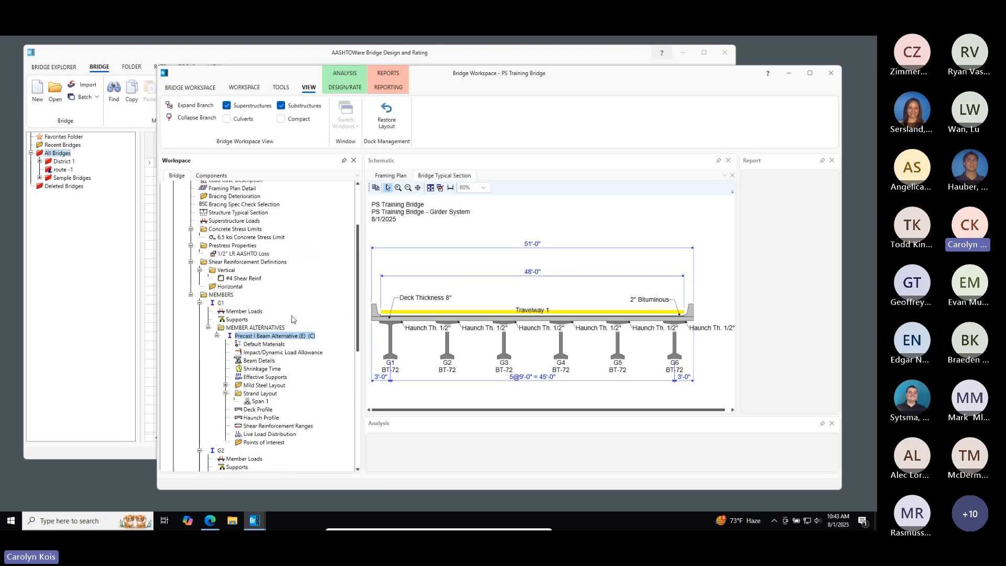
{"action": "left_click", "coordinate": [343, 87]}
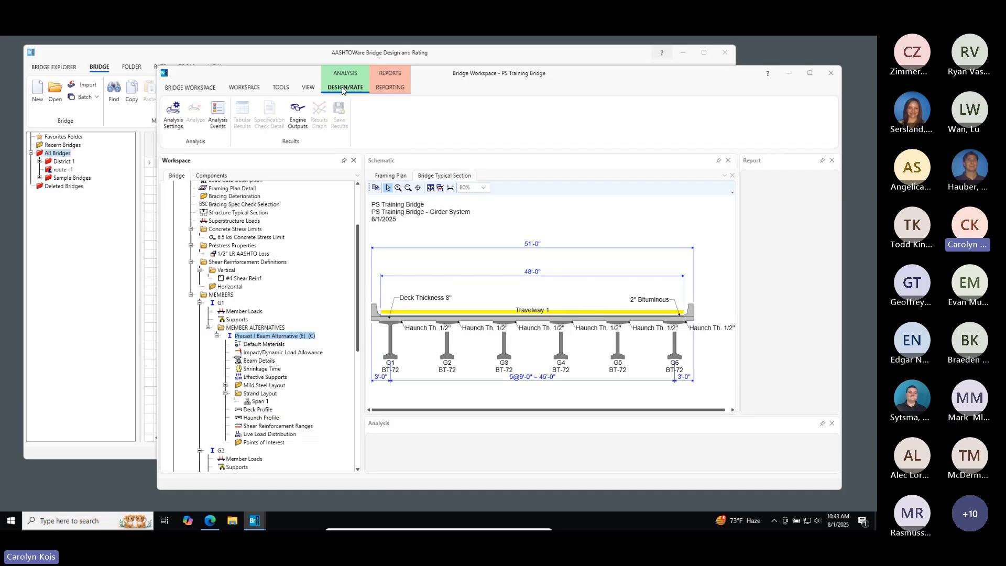
{"action": "left_click", "coordinate": [175, 115]}
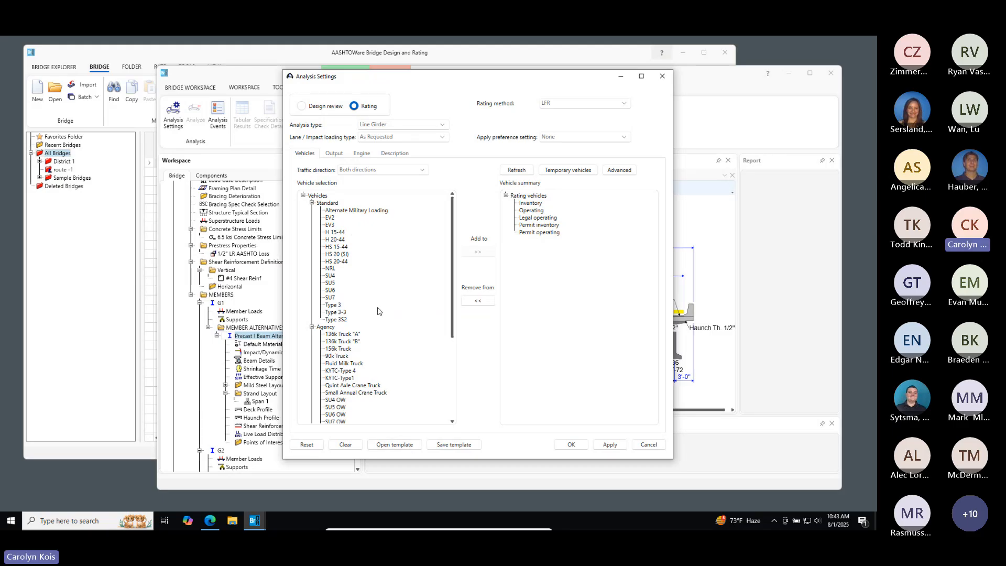
Try HS 20 (SI) as the rating vehicle, remove it, and load the LRFR Design Load Rating template
{"action": "double_click", "coordinate": [336, 255]}
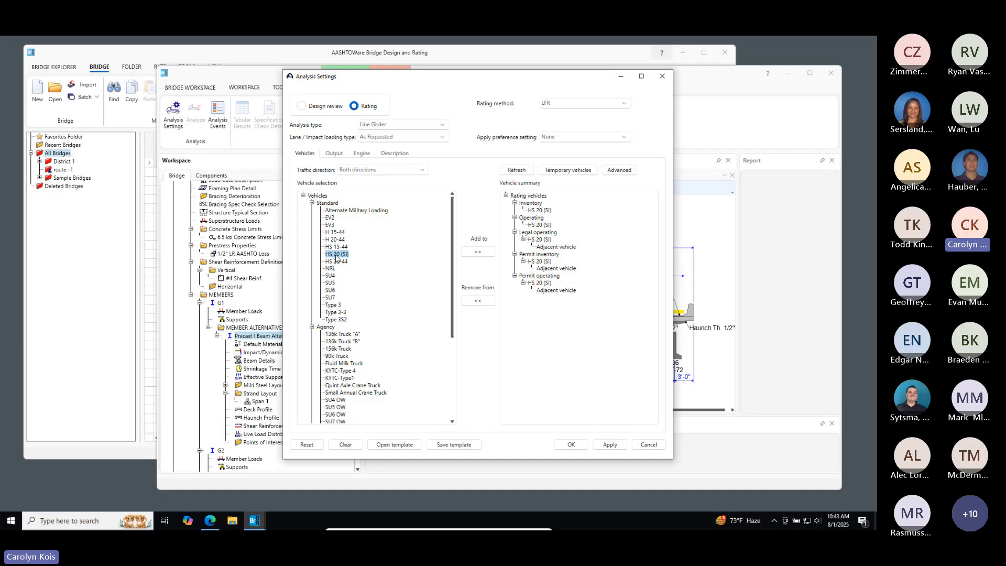
{"action": "left_click", "coordinate": [478, 301]}
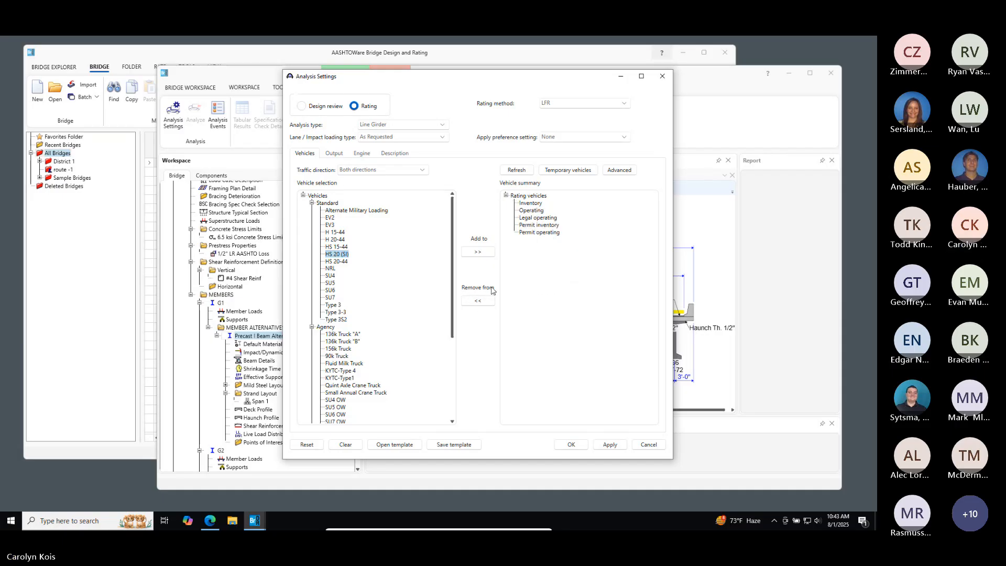
{"action": "left_click", "coordinate": [396, 445]}
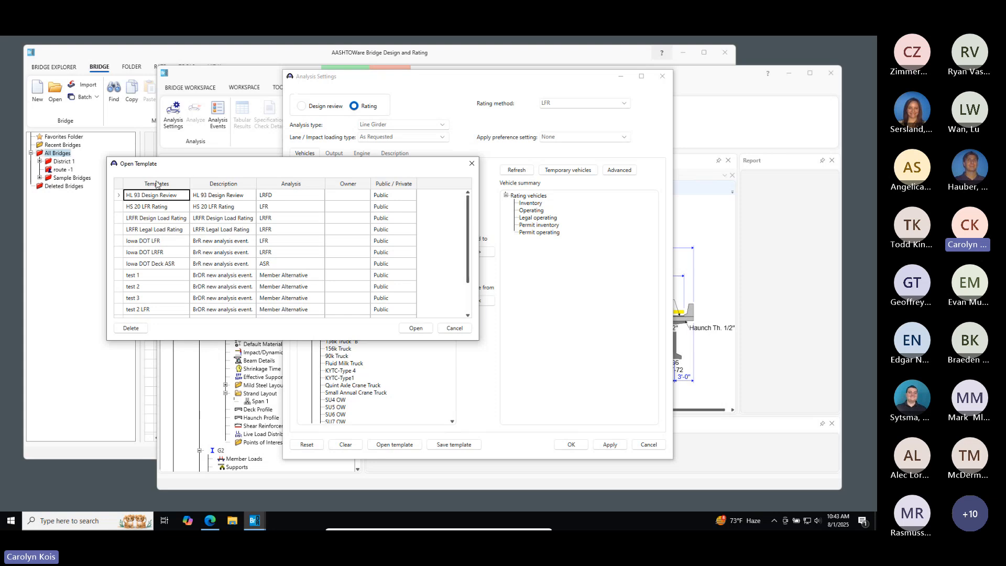
{"action": "left_click", "coordinate": [170, 220]}
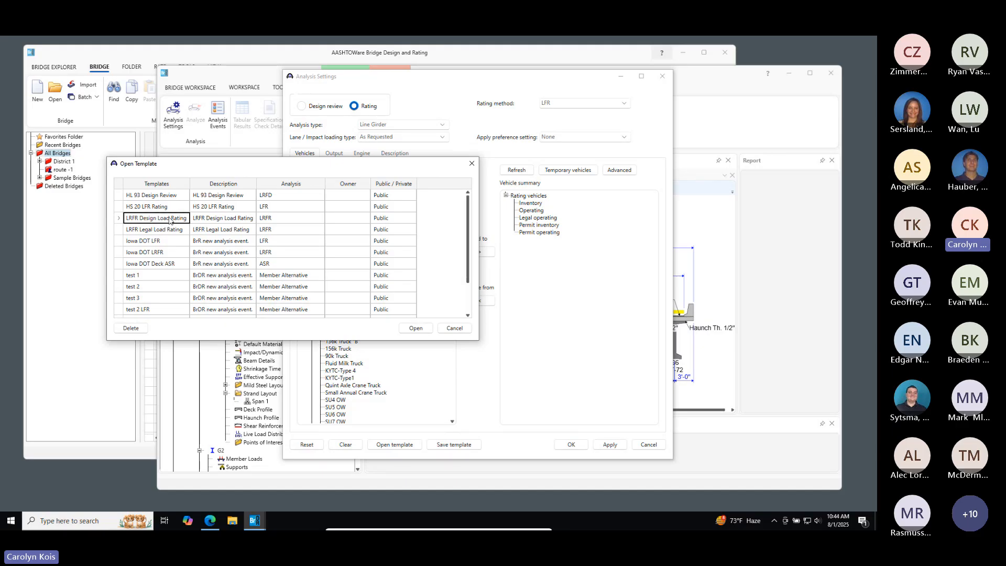
{"action": "left_click", "coordinate": [416, 328]}
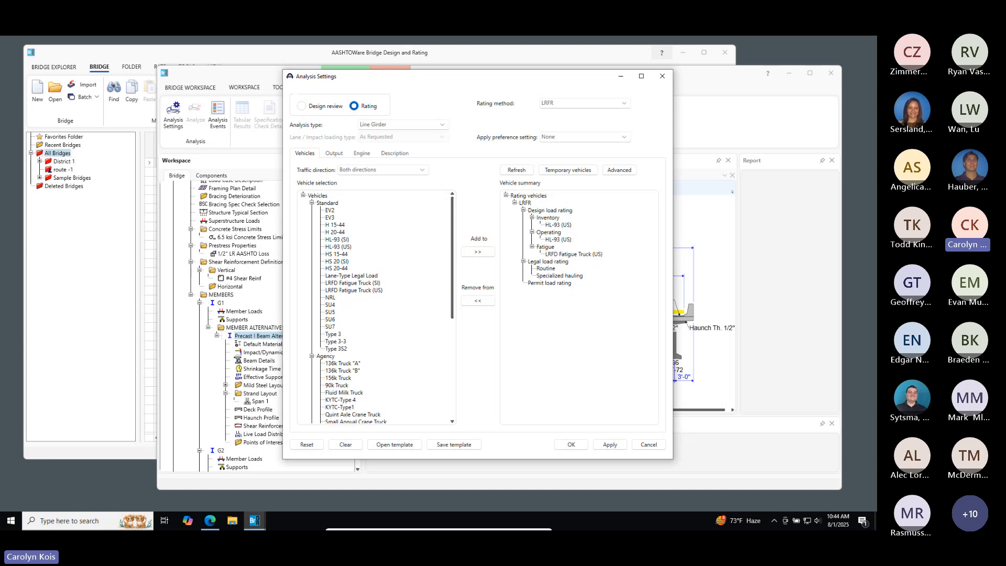
In the output settings, switch the Girder properties and Summary influence line loading reports on and back off, and return to the vehicle summary
{"action": "left_click", "coordinate": [332, 153]}
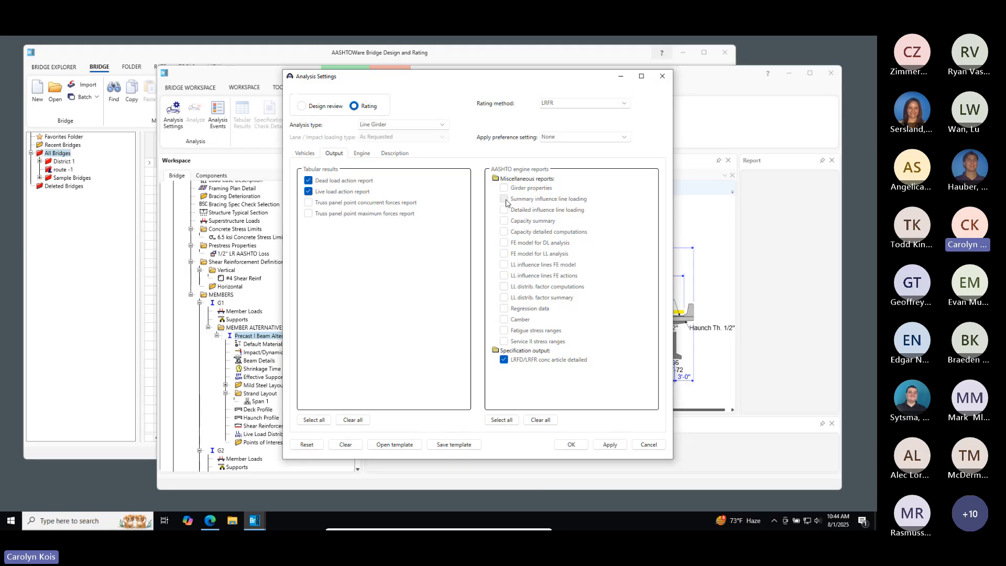
{"action": "left_click", "coordinate": [504, 189]}
{"action": "left_click", "coordinate": [505, 201]}
{"action": "left_click", "coordinate": [504, 200]}
{"action": "left_click", "coordinate": [504, 188]}
{"action": "left_click", "coordinate": [304, 153]}
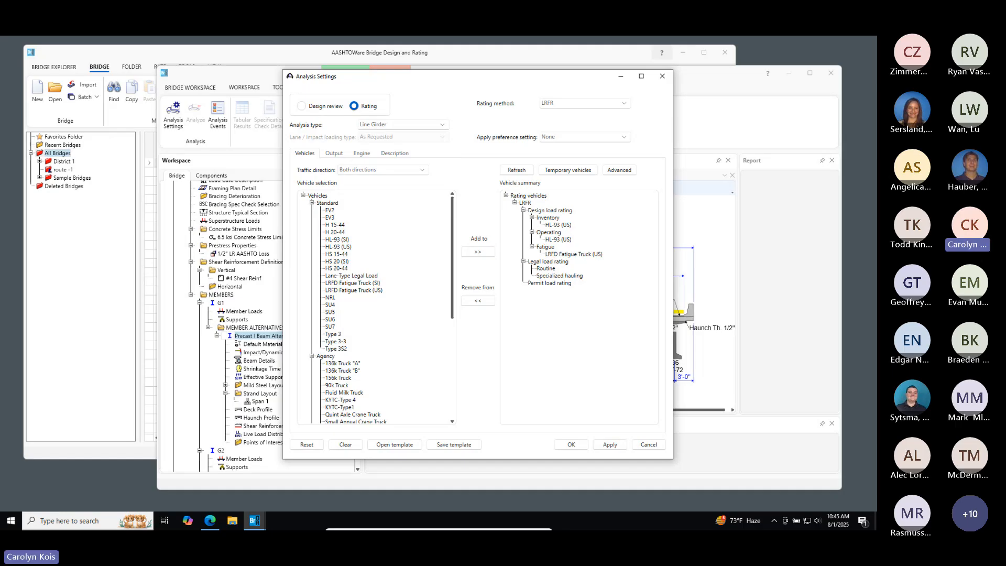
Accept the analysis settings and run the LRFR design load rating on G1's precast I beam alternative
{"action": "left_click", "coordinate": [572, 445]}
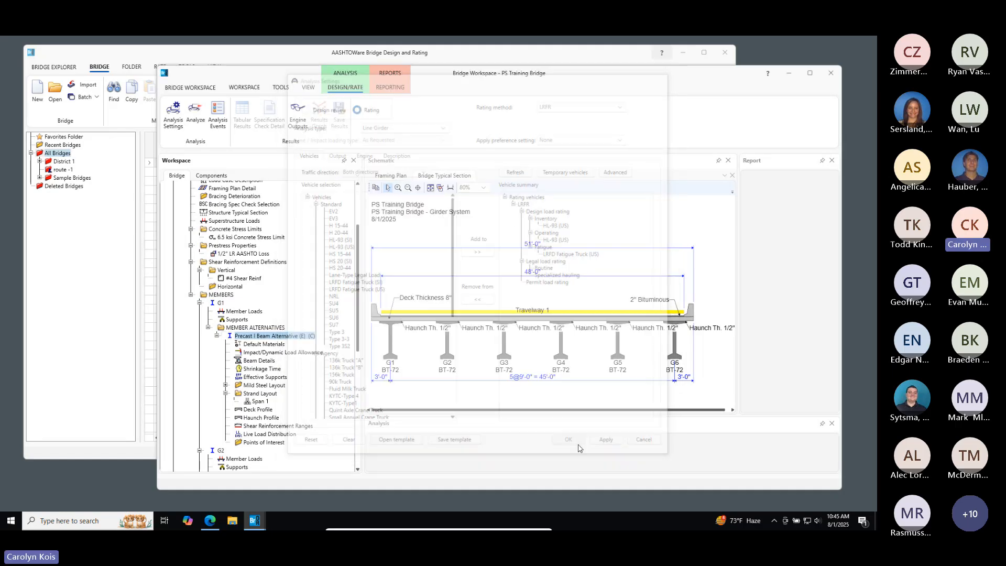
{"action": "left_click", "coordinate": [195, 113]}
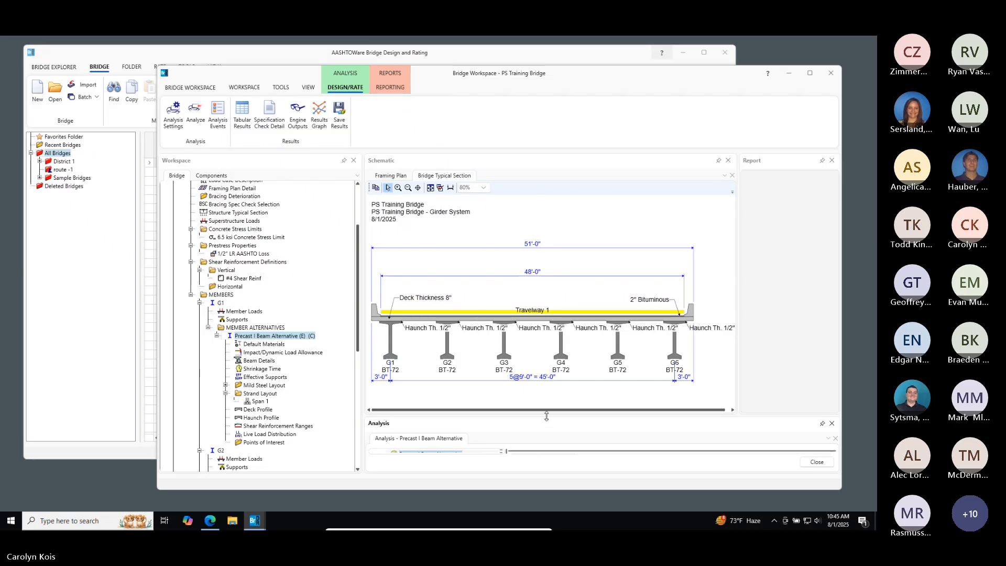
Enlarge the analysis output area and examine the log's live load, prestress loss and finite element analysis messages
{"action": "left_click_drag", "start_coordinate": [547, 416], "coordinate": [546, 291]}
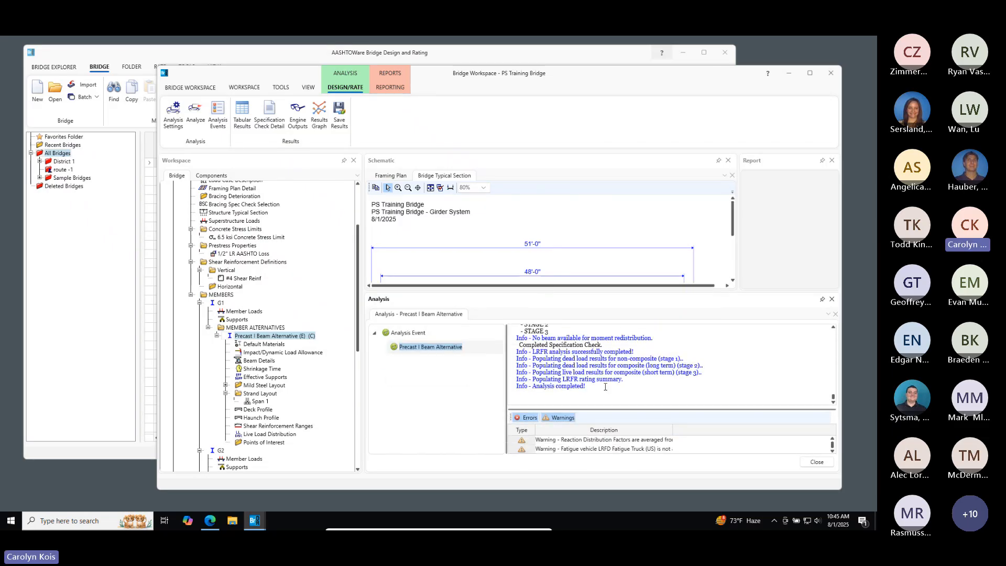
{"action": "scroll", "coordinate": [606, 386], "scroll_direction": "up", "scroll_amount": 10}
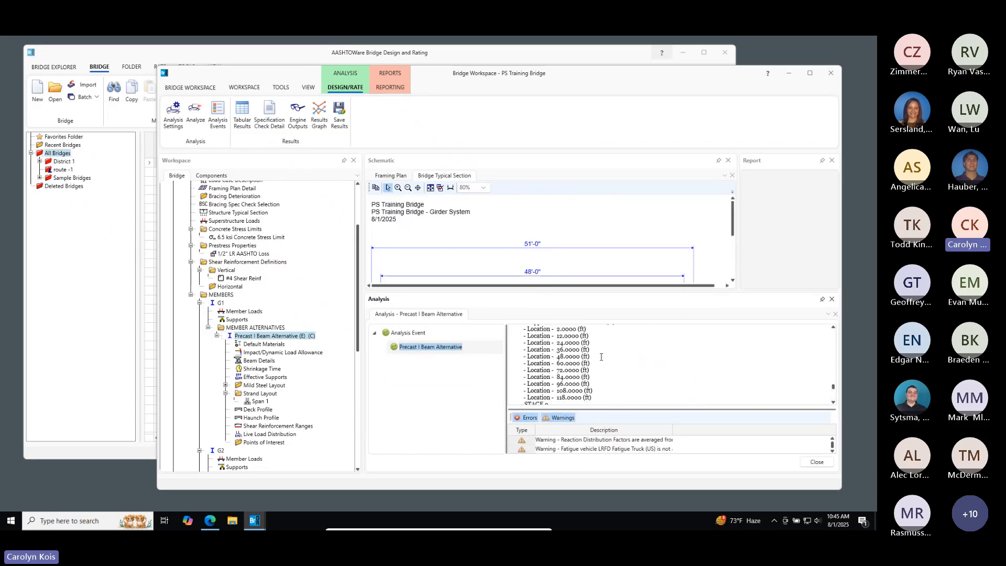
{"action": "scroll", "coordinate": [601, 357], "scroll_direction": "up", "scroll_amount": 8}
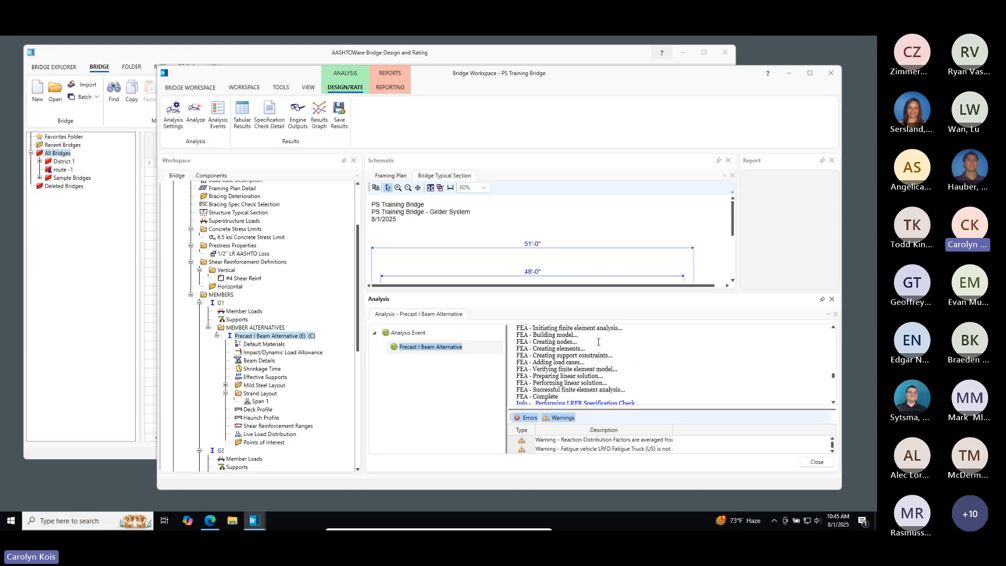
{"action": "scroll", "coordinate": [608, 351], "scroll_direction": "up", "scroll_amount": 6}
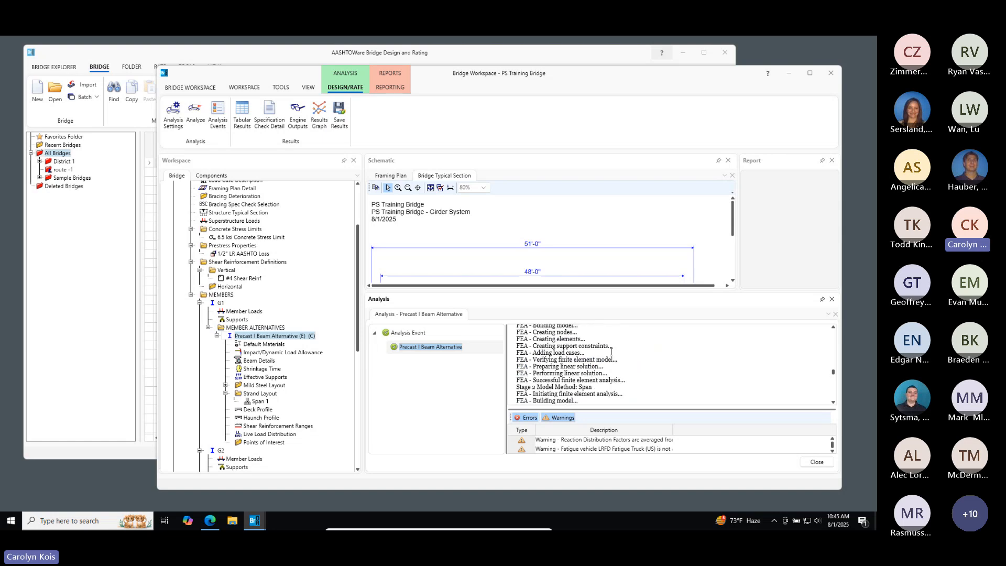
{"action": "scroll", "coordinate": [611, 348], "scroll_direction": "up", "scroll_amount": 4}
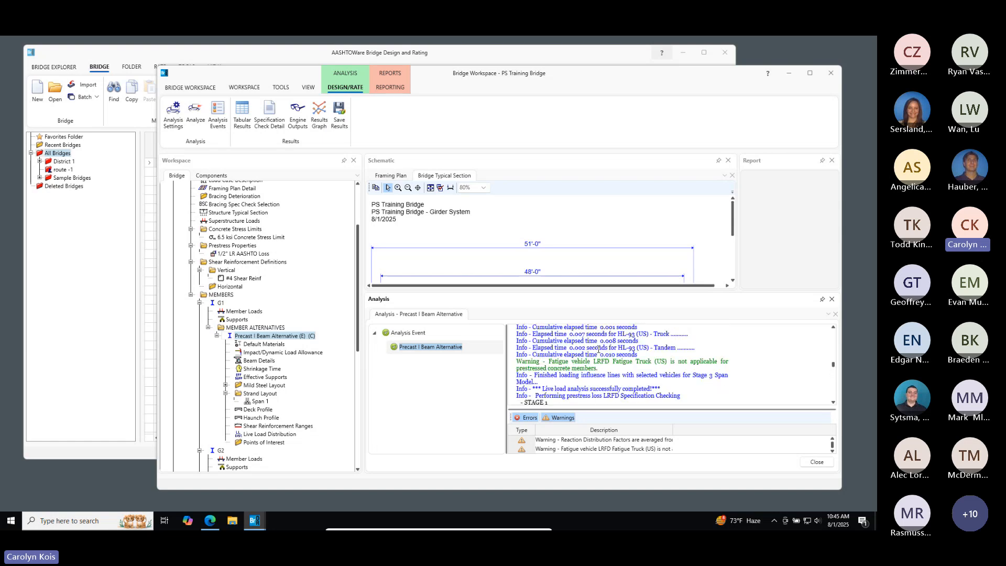
{"action": "scroll", "coordinate": [601, 348], "scroll_direction": "down", "scroll_amount": 4}
{"action": "scroll", "coordinate": [603, 357], "scroll_direction": "down", "scroll_amount": 10}
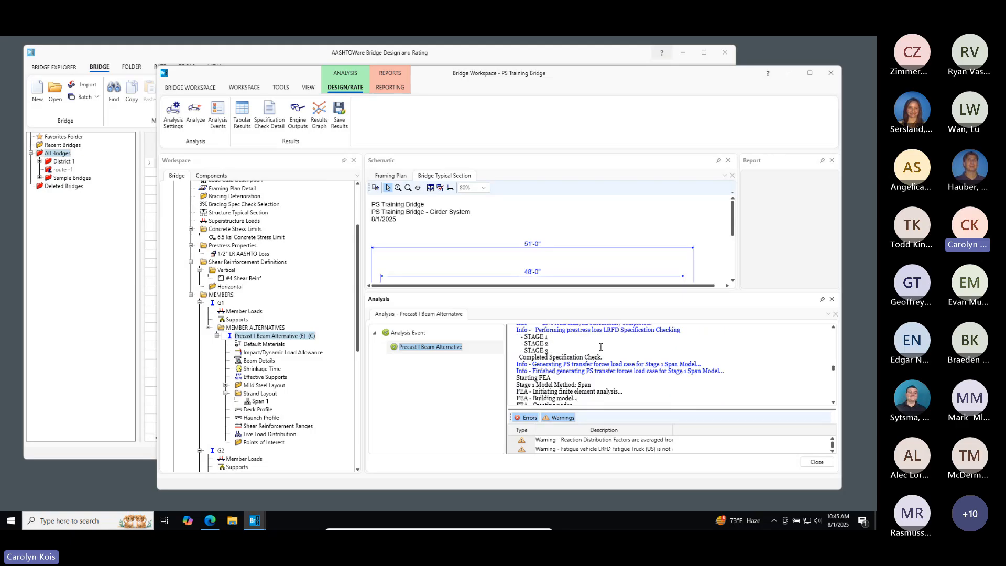
Read to the end of the analysis log, validate G1's precast I beam alternative and widen the report area to read its warnings
{"action": "scroll", "coordinate": [611, 374], "scroll_direction": "down", "scroll_amount": 10}
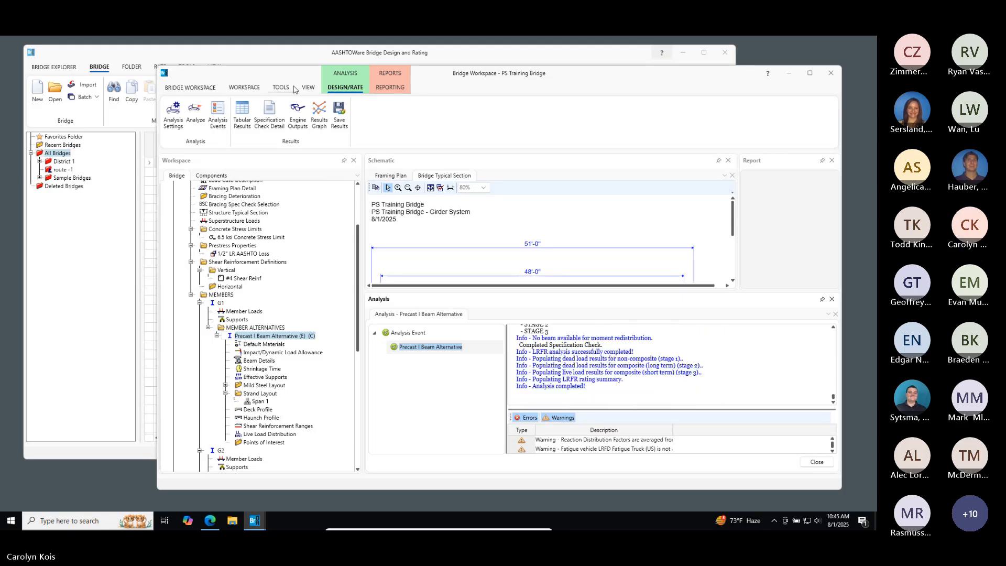
{"action": "left_click", "coordinate": [277, 88]}
{"action": "left_click", "coordinate": [245, 88]}
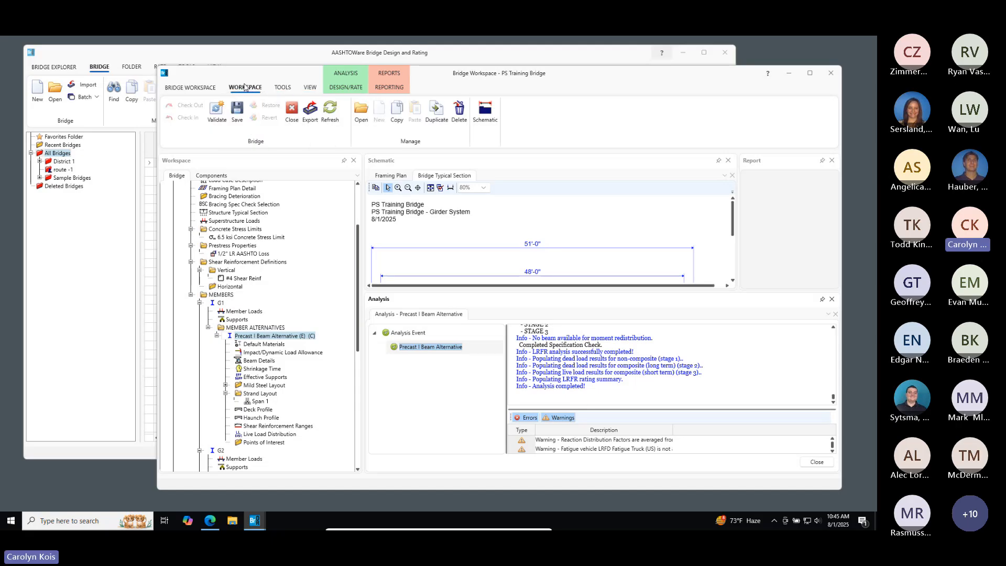
{"action": "left_click", "coordinate": [215, 112]}
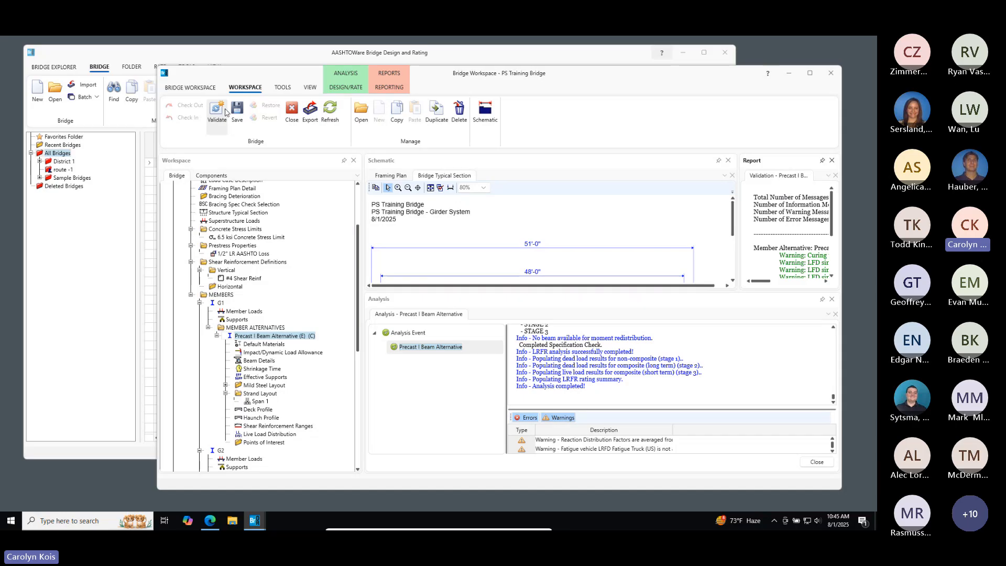
{"action": "left_click_drag", "start_coordinate": [738, 199], "coordinate": [538, 203]}
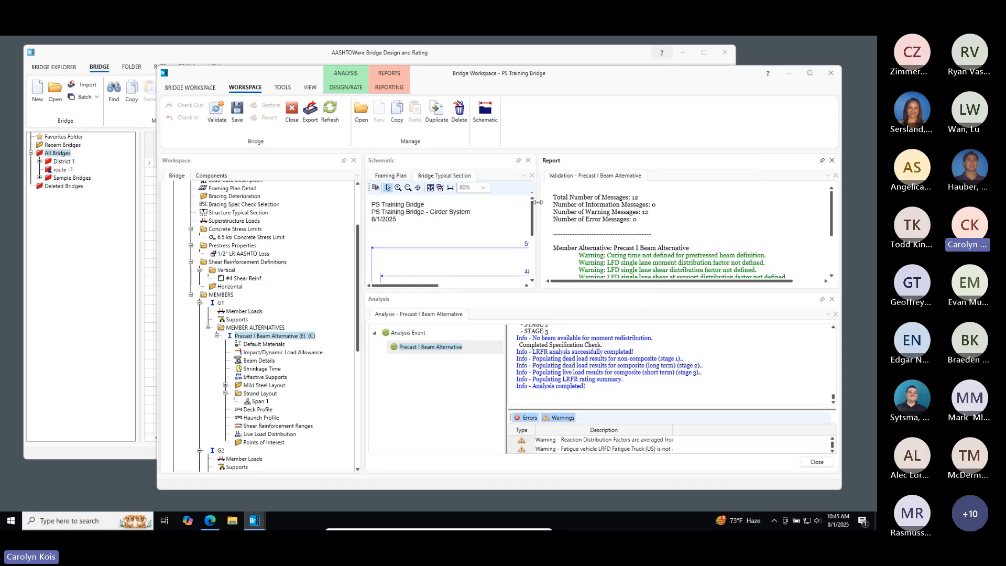
{"action": "scroll", "coordinate": [664, 214], "scroll_direction": "down", "scroll_amount": 2}
{"action": "scroll", "coordinate": [670, 217], "scroll_direction": "down", "scroll_amount": 2}
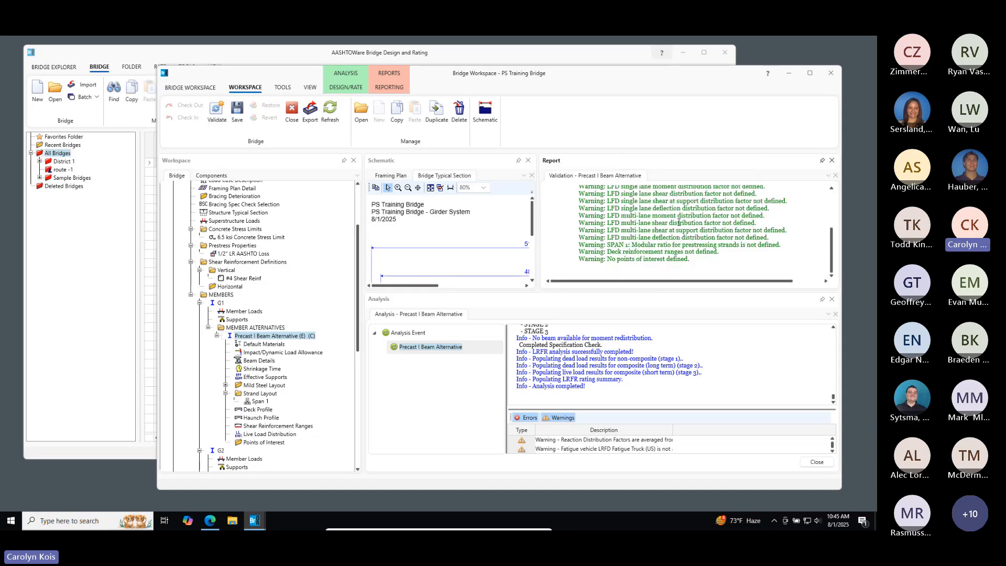
Recheck the validation report and analysis log, heighten the report and schematic areas, and widen the schematic to show the whole typical section
{"action": "scroll", "coordinate": [679, 222], "scroll_direction": "up", "scroll_amount": 3}
{"action": "scroll", "coordinate": [679, 222], "scroll_direction": "up", "scroll_amount": 1}
{"action": "scroll", "coordinate": [628, 339], "scroll_direction": "up", "scroll_amount": 5}
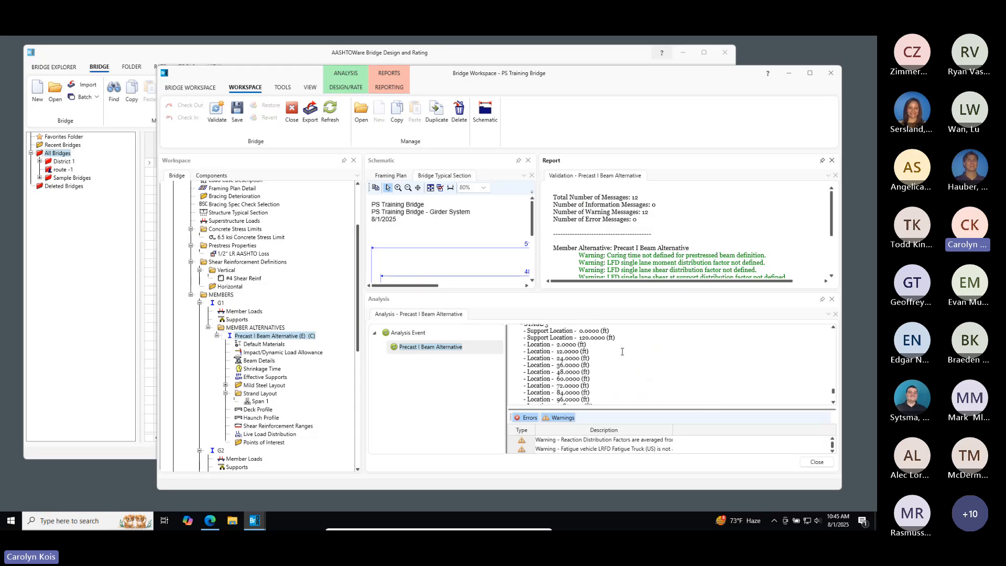
{"action": "scroll", "coordinate": [627, 338], "scroll_direction": "down", "scroll_amount": 6}
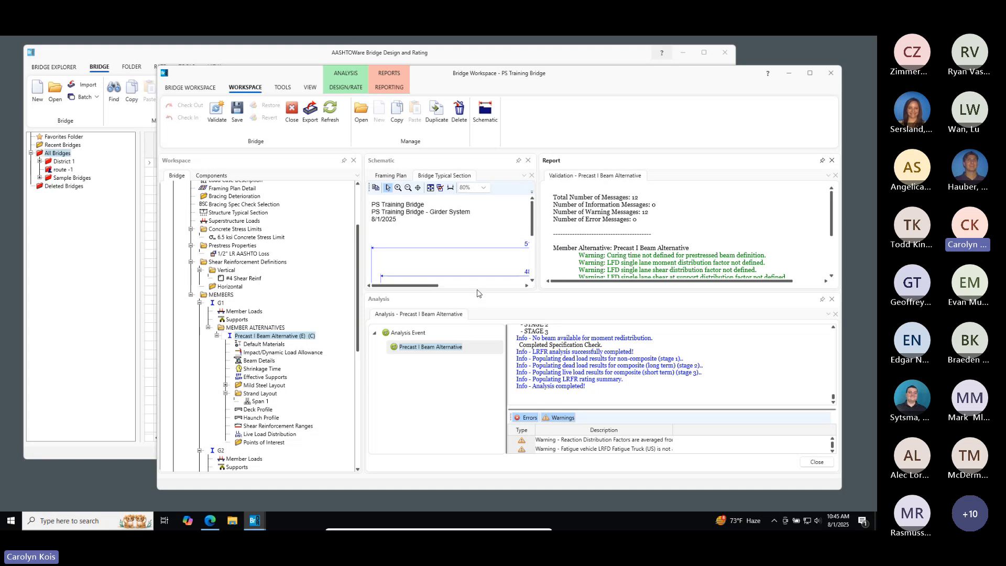
{"action": "left_click_drag", "start_coordinate": [477, 293], "coordinate": [478, 375]}
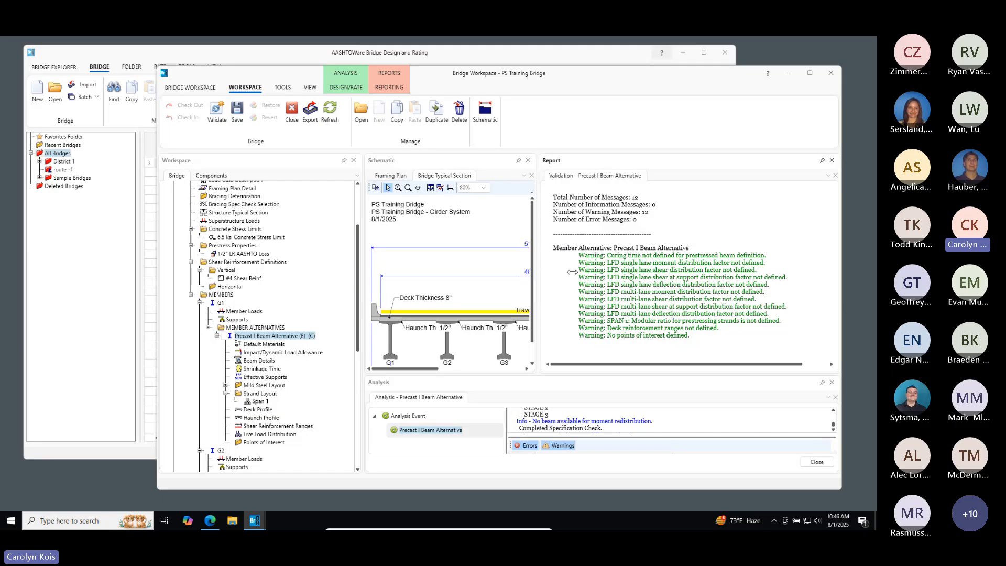
{"action": "left_click_drag", "start_coordinate": [538, 271], "coordinate": [741, 271]}
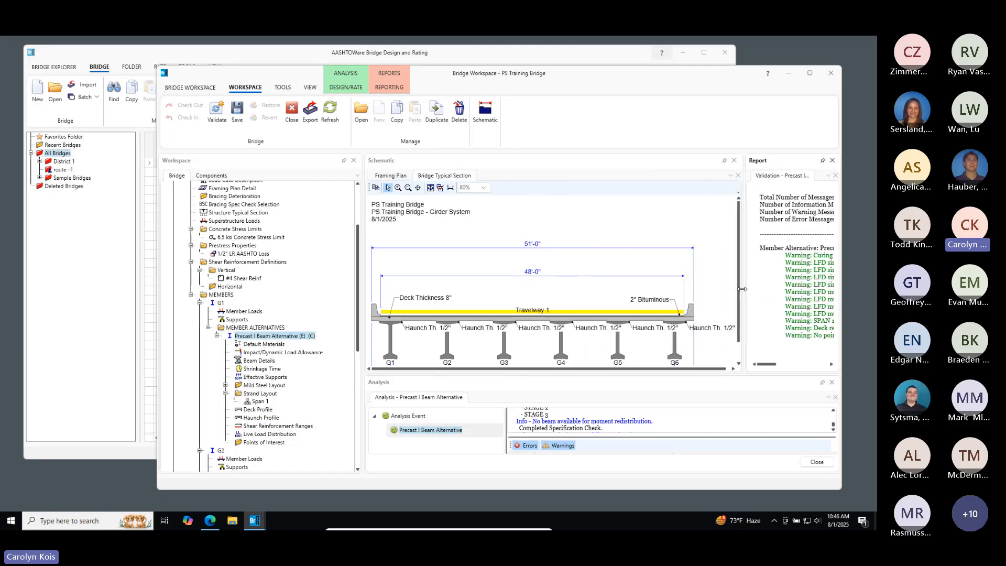
Check the standard live load distribution factors of G1's precast I beam alternative, cancel without changes and reselect the alternative
{"action": "double_click", "coordinate": [271, 435]}
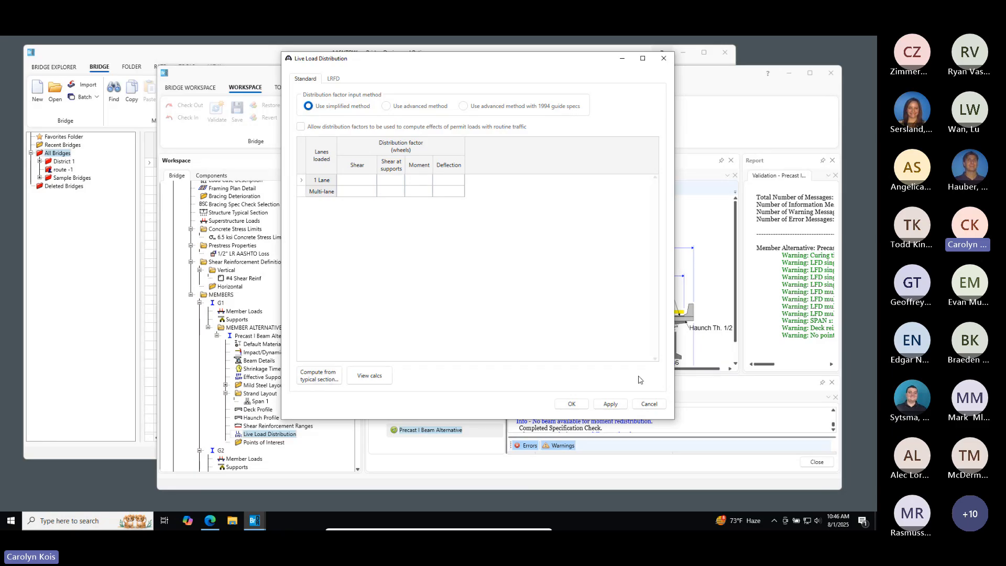
{"action": "left_click", "coordinate": [649, 405]}
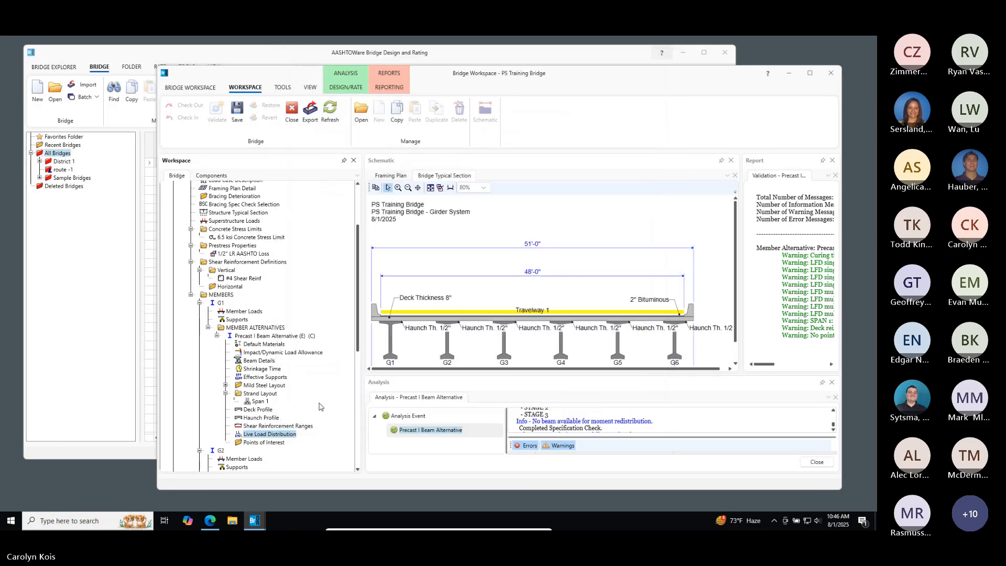
{"action": "left_click", "coordinate": [275, 336]}
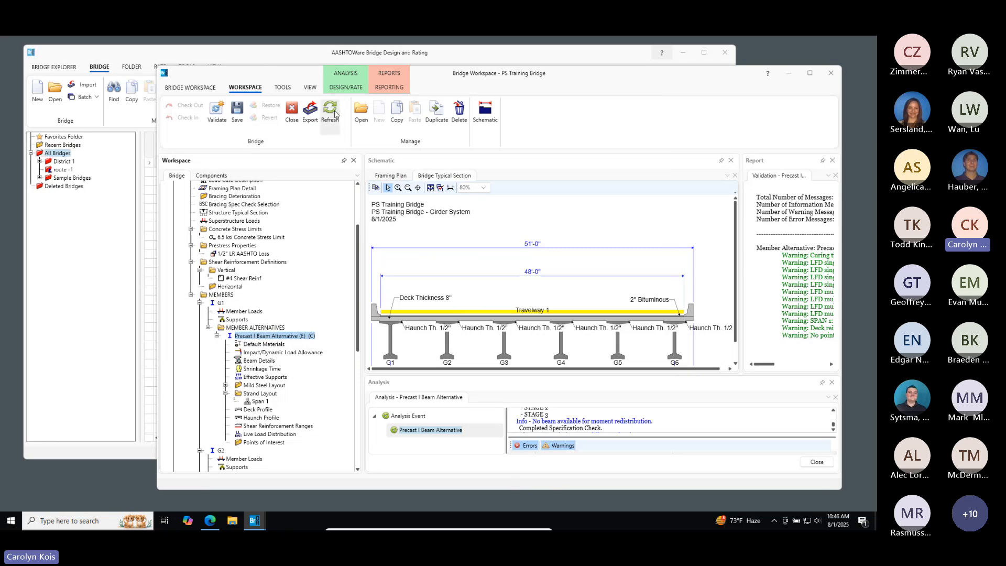
View the tabular rating results summary, set its display format to Single rating level per row, and close the results
{"action": "left_click", "coordinate": [389, 88]}
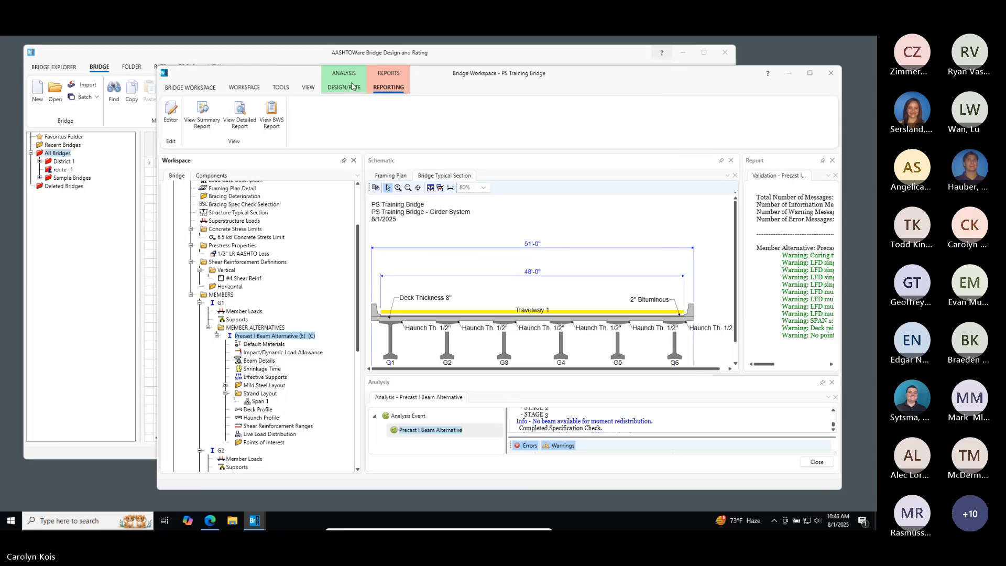
{"action": "left_click", "coordinate": [332, 87]}
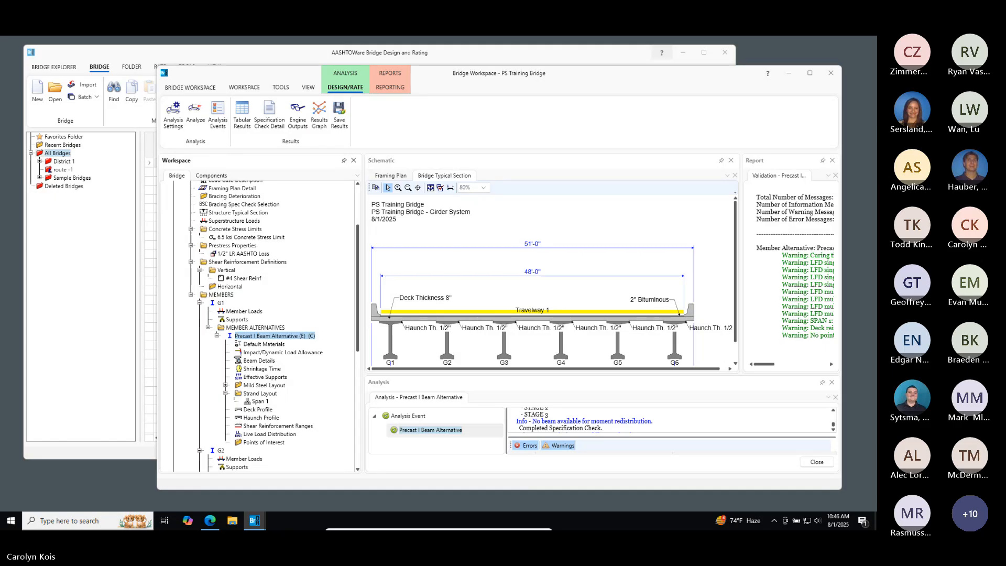
{"action": "left_click", "coordinate": [242, 113]}
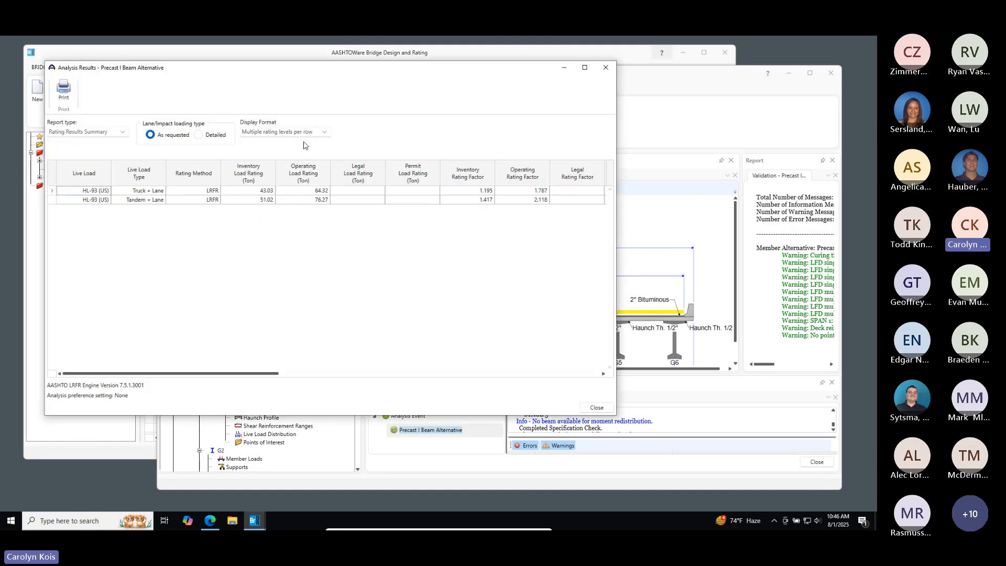
{"action": "left_click", "coordinate": [297, 133]}
{"action": "left_click", "coordinate": [289, 157]}
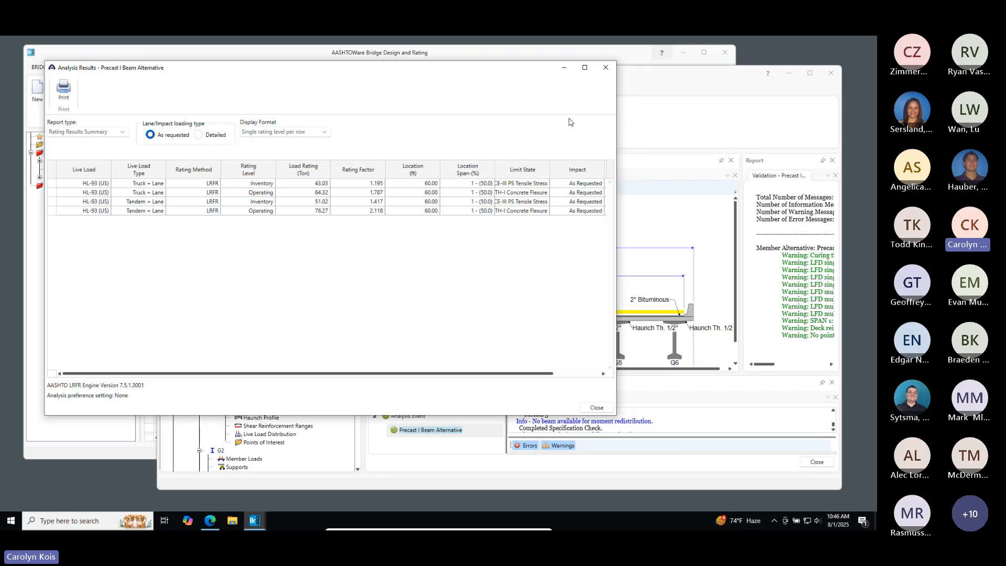
{"action": "left_click", "coordinate": [606, 67]}
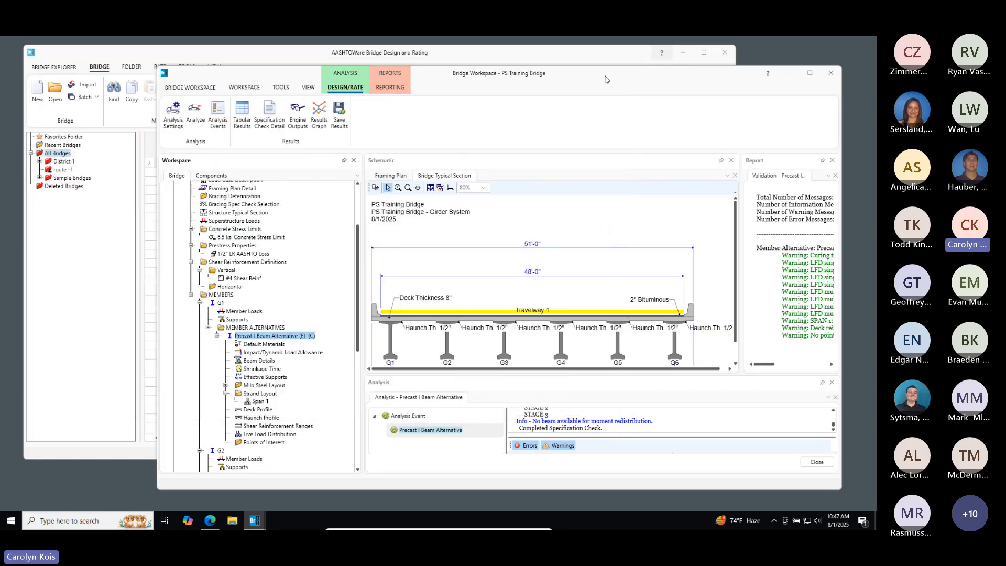
In the specification checks, open the 6A.4.2.1 Design Load Rating Prestress Service III Tensile Stress detail for Stage 3, Span 1 - 60.00 ft
{"action": "left_click", "coordinate": [268, 113]}
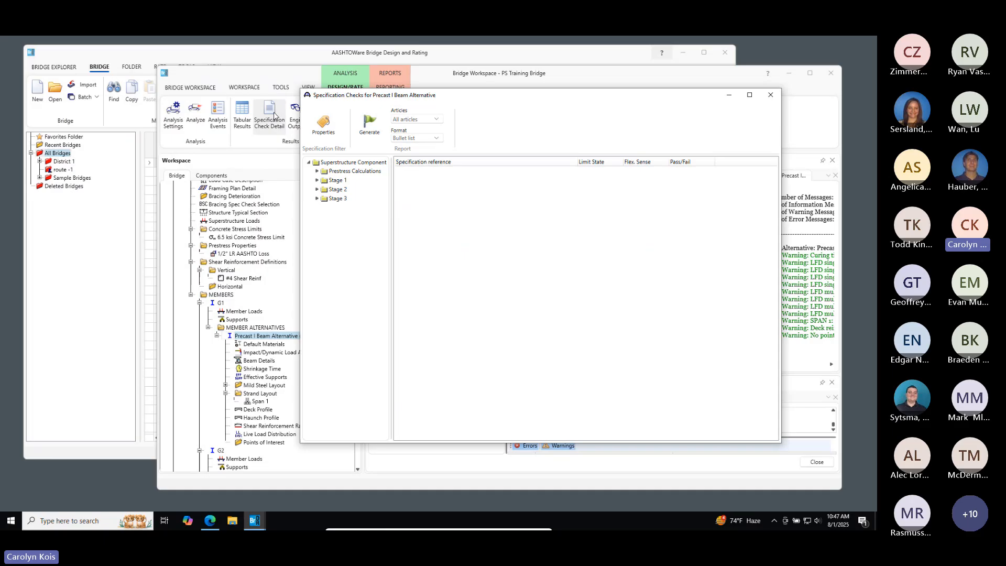
{"action": "left_click", "coordinate": [317, 199]}
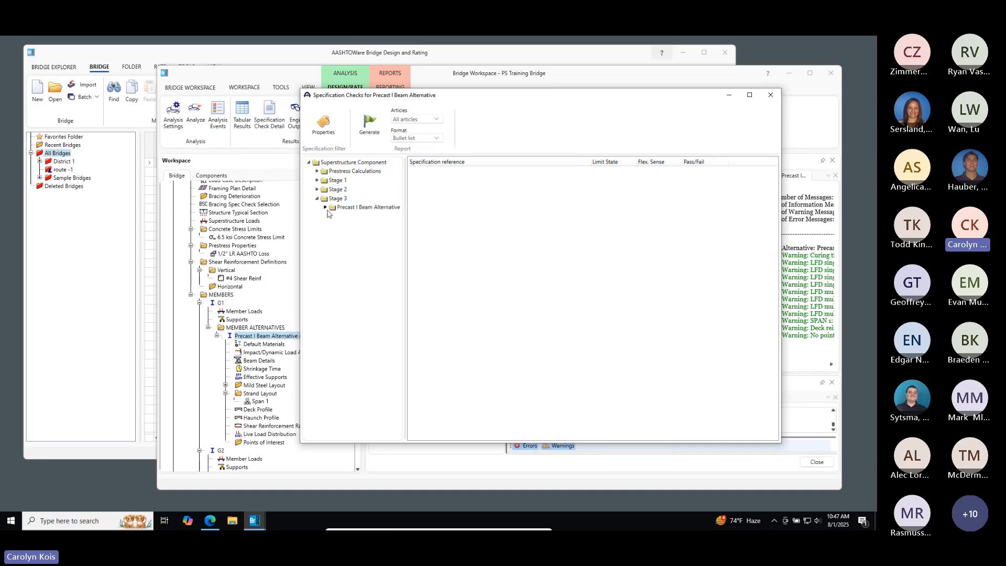
{"action": "left_click", "coordinate": [325, 208]}
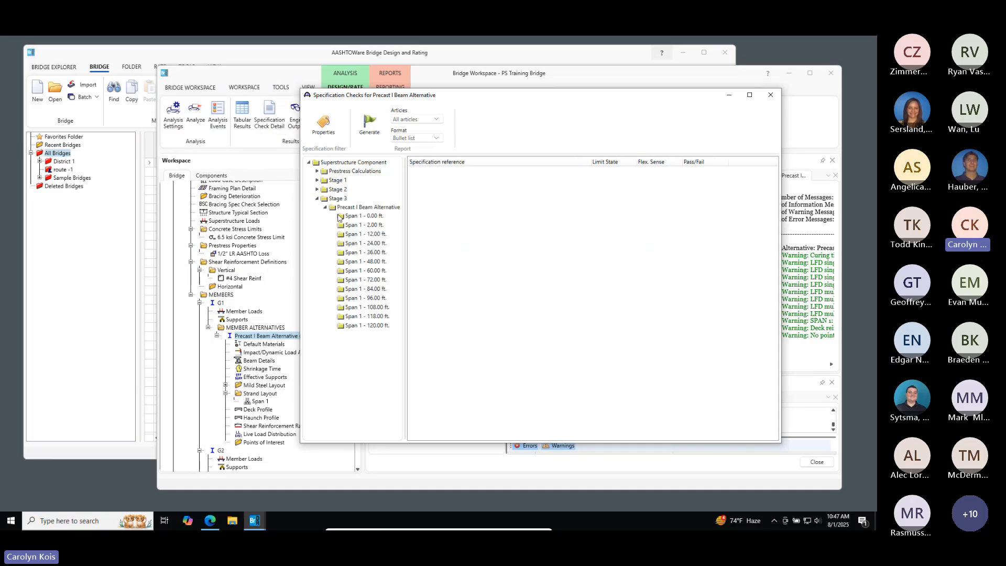
{"action": "left_click", "coordinate": [364, 270]}
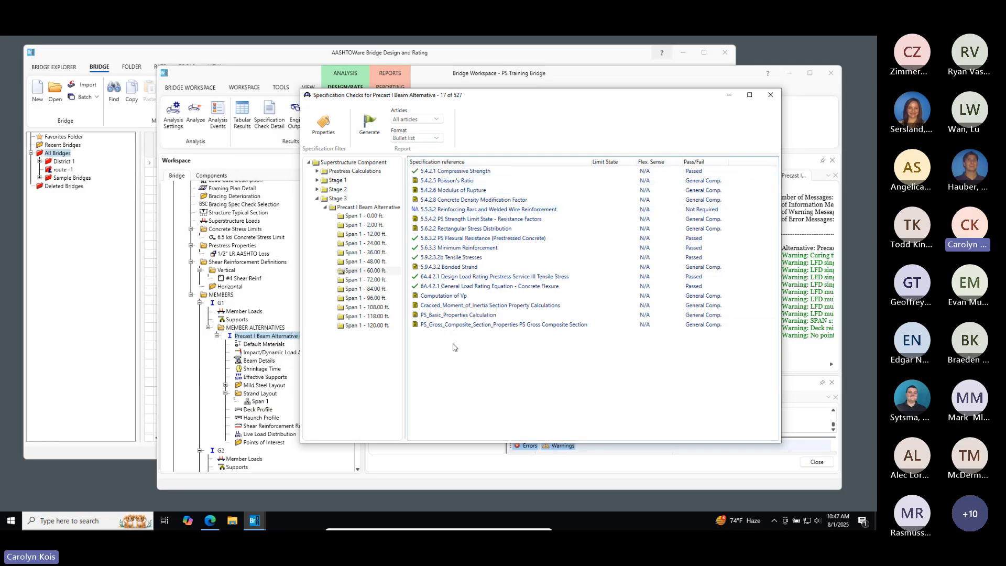
{"action": "double_click", "coordinate": [466, 277]}
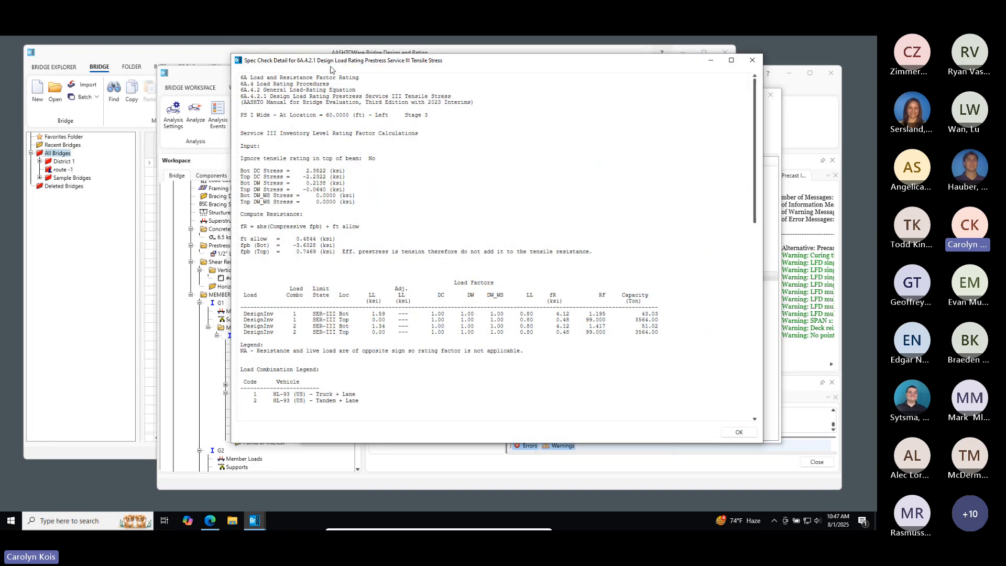
Examine the Service III stresses, resistance, load factors and controlling rating factors for both sides of the 60 ft location, and close the detail
{"action": "left_click_drag", "start_coordinate": [331, 67], "coordinate": [412, 363]}
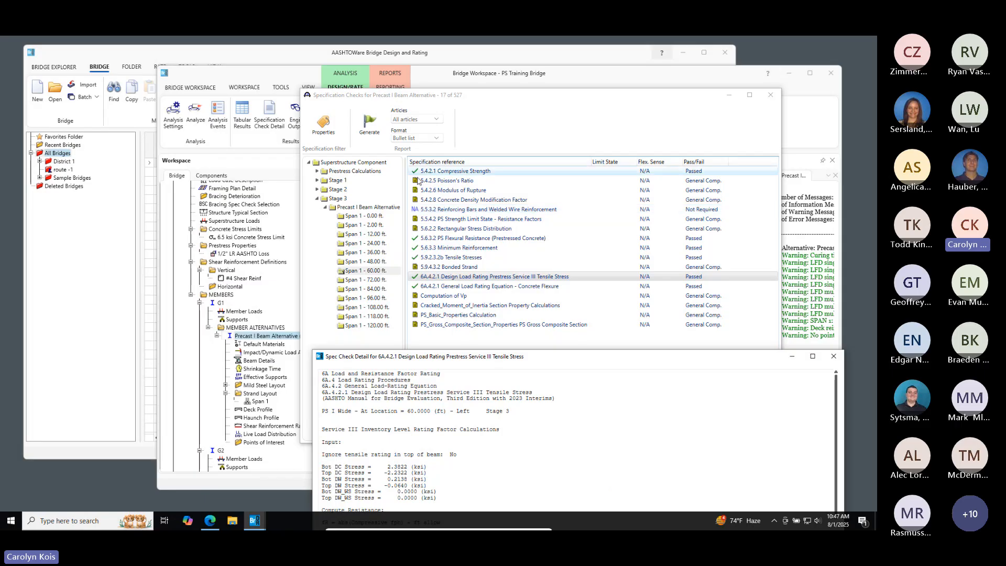
{"action": "left_click_drag", "start_coordinate": [539, 361], "coordinate": [517, 74]}
{"action": "scroll", "coordinate": [691, 236], "scroll_direction": "down", "scroll_amount": 5}
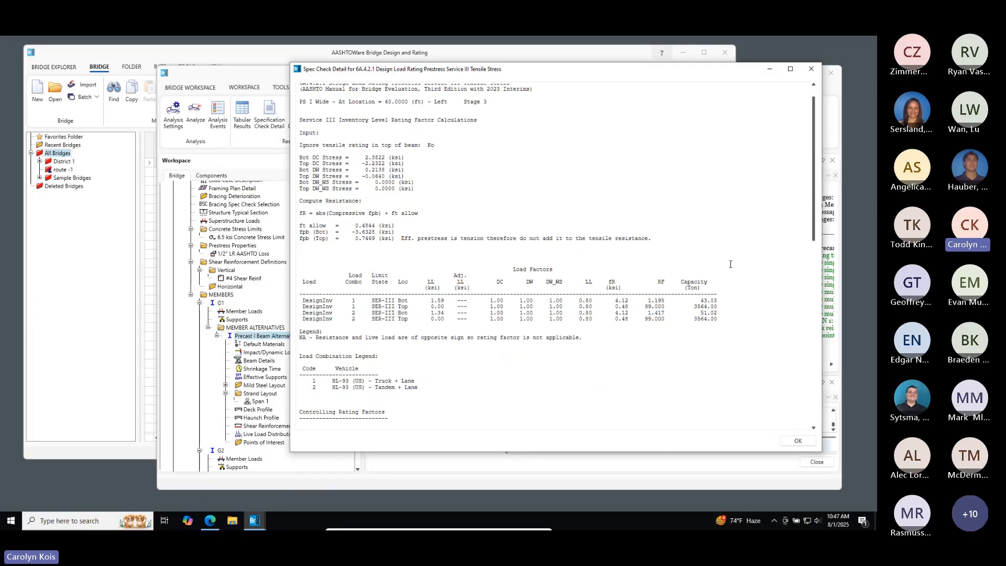
{"action": "scroll", "coordinate": [730, 264], "scroll_direction": "down", "scroll_amount": 1}
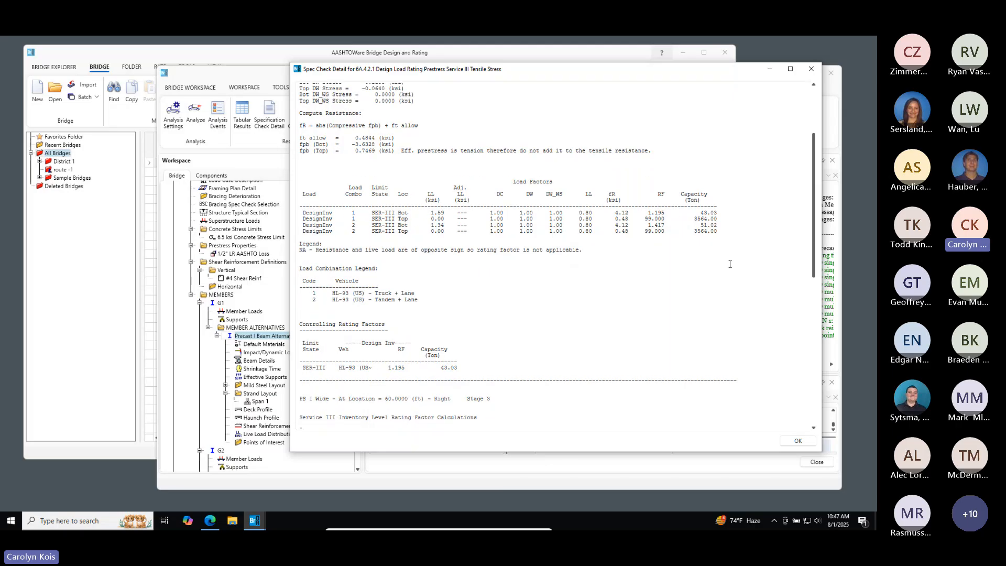
{"action": "scroll", "coordinate": [730, 264], "scroll_direction": "up", "scroll_amount": 5}
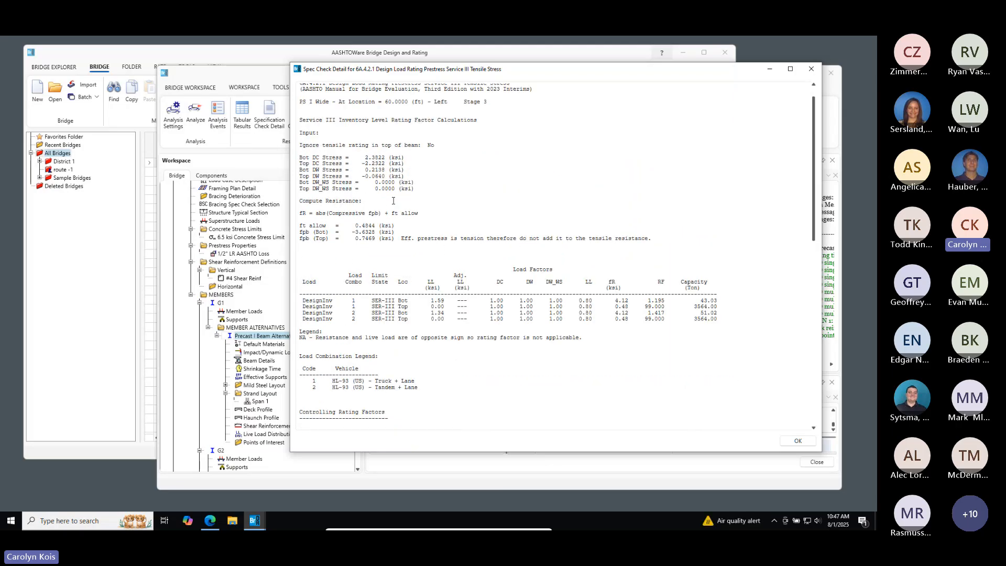
{"action": "scroll", "coordinate": [412, 191], "scroll_direction": "up", "scroll_amount": 1}
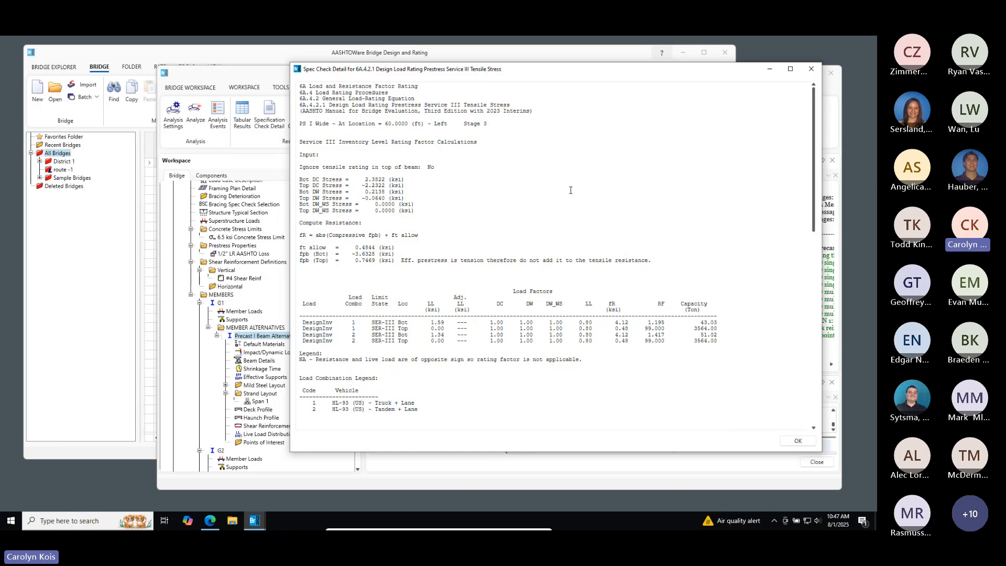
{"action": "scroll", "coordinate": [609, 202], "scroll_direction": "down", "scroll_amount": 8}
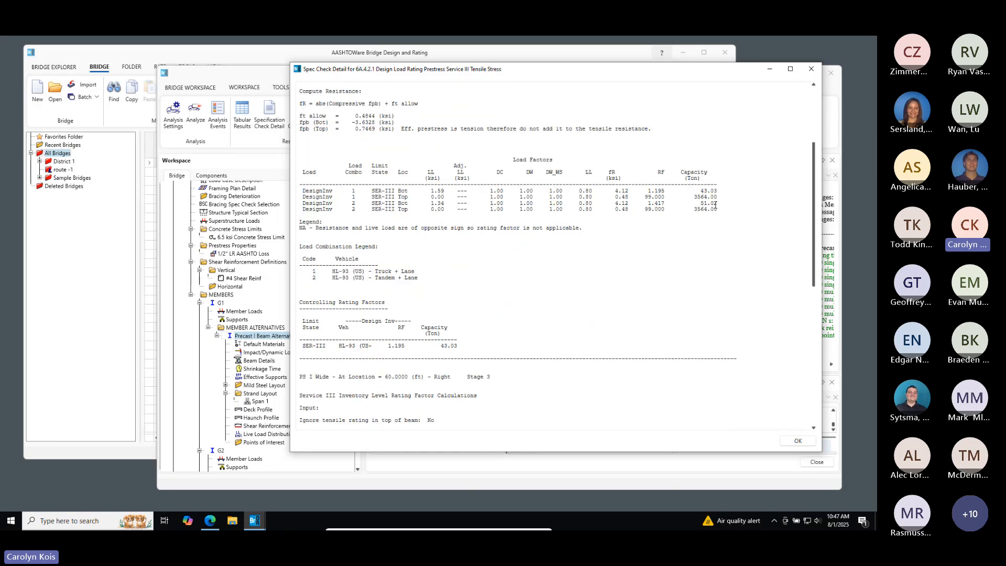
{"action": "scroll", "coordinate": [738, 199], "scroll_direction": "down", "scroll_amount": 10}
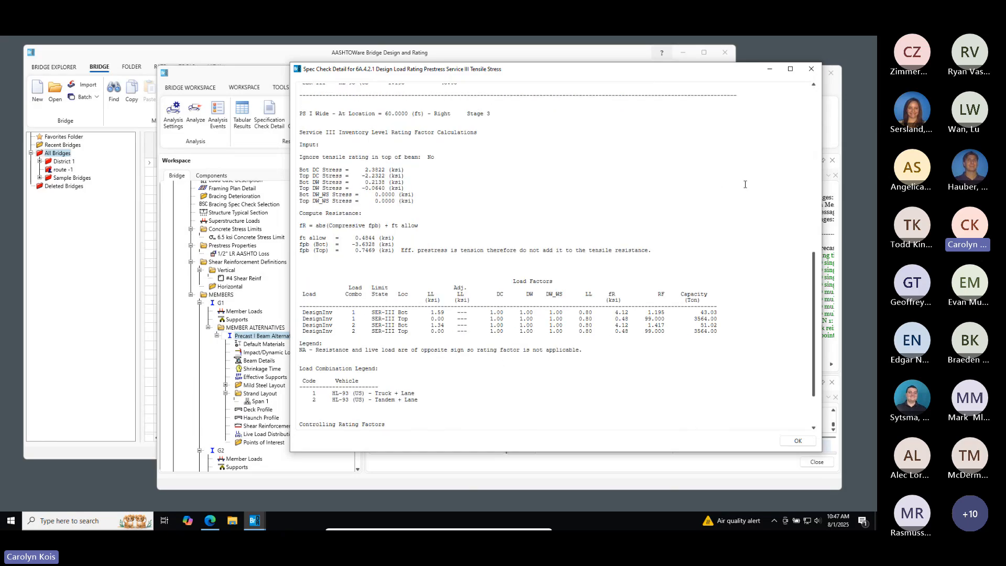
{"action": "scroll", "coordinate": [744, 185], "scroll_direction": "down", "scroll_amount": 3}
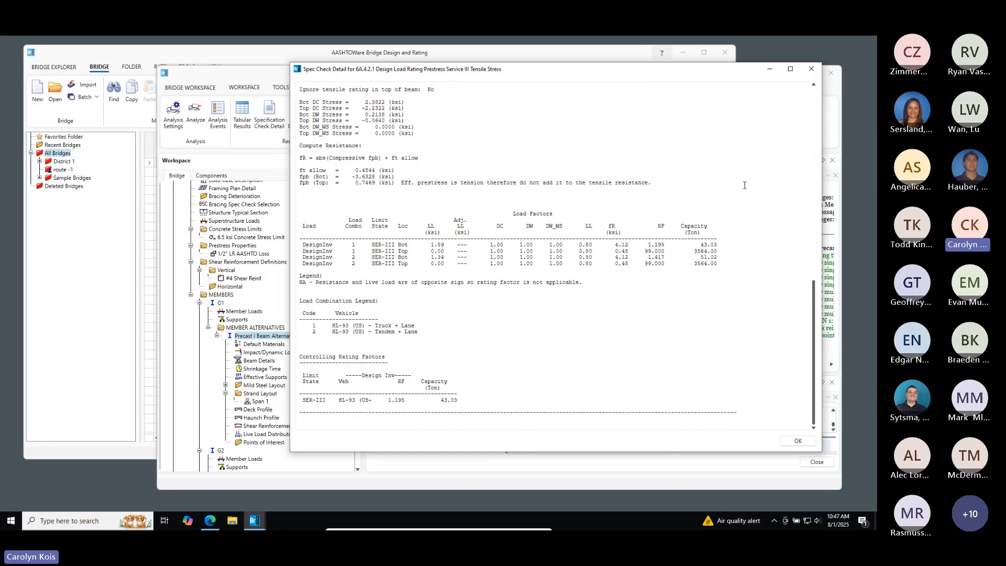
{"action": "left_click", "coordinate": [812, 70]}
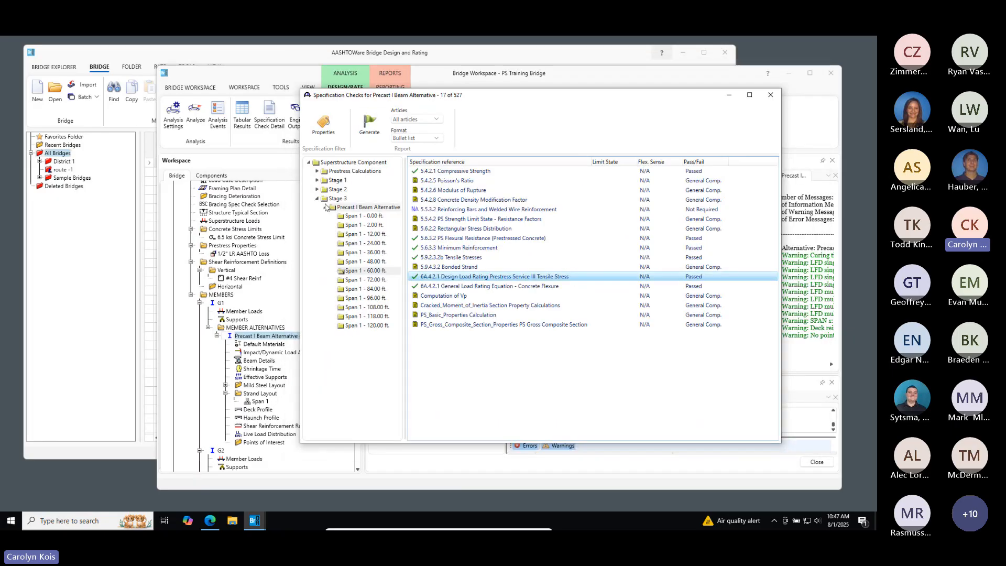
View the Stage 3 prestress calculation checks at Span 1 - 60.00 ft, and collapse the Prestress Calculations group
{"action": "left_click", "coordinate": [317, 172]}
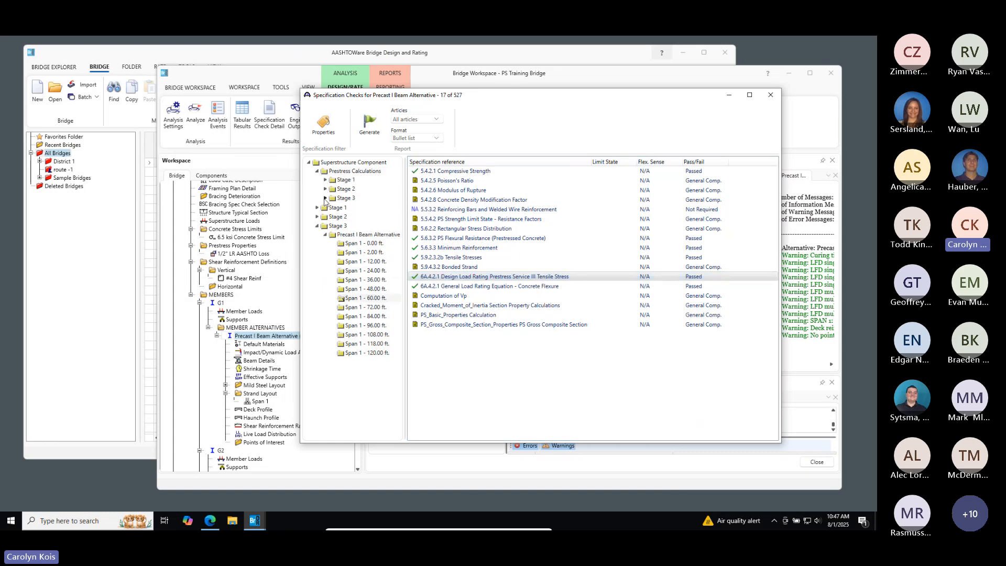
{"action": "left_click", "coordinate": [325, 198]}
{"action": "left_click", "coordinate": [334, 207]}
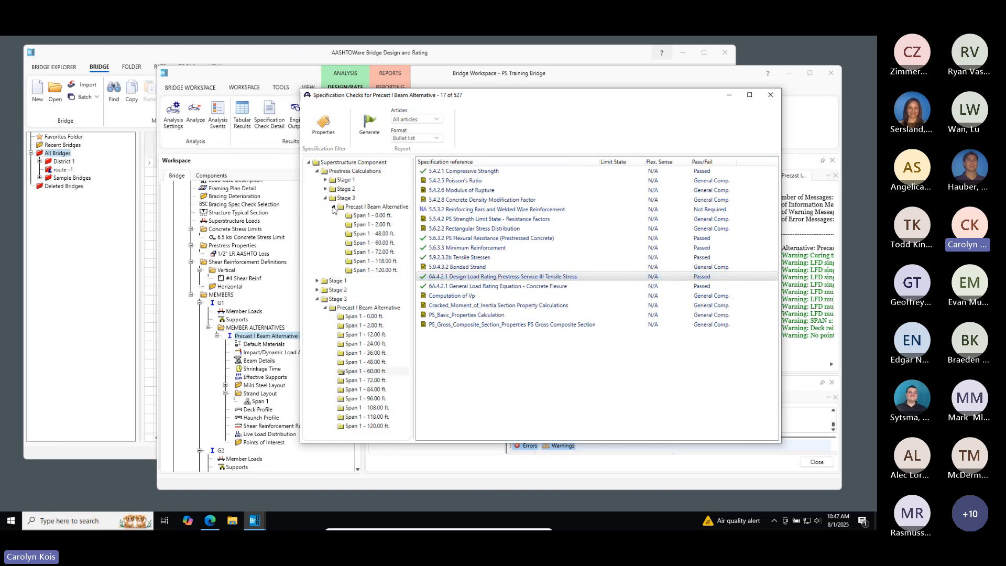
{"action": "left_click", "coordinate": [377, 243]}
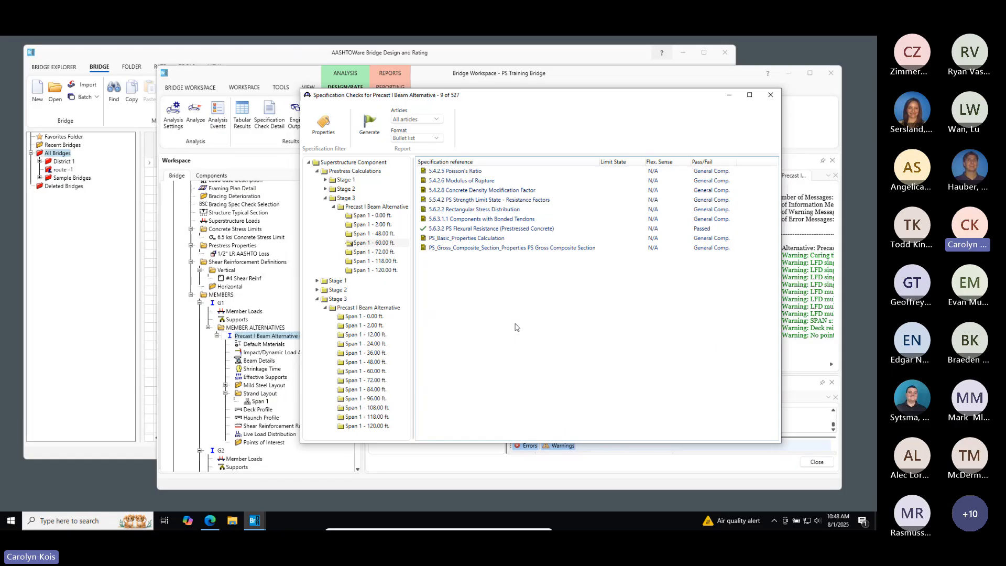
{"action": "left_click", "coordinate": [318, 172]}
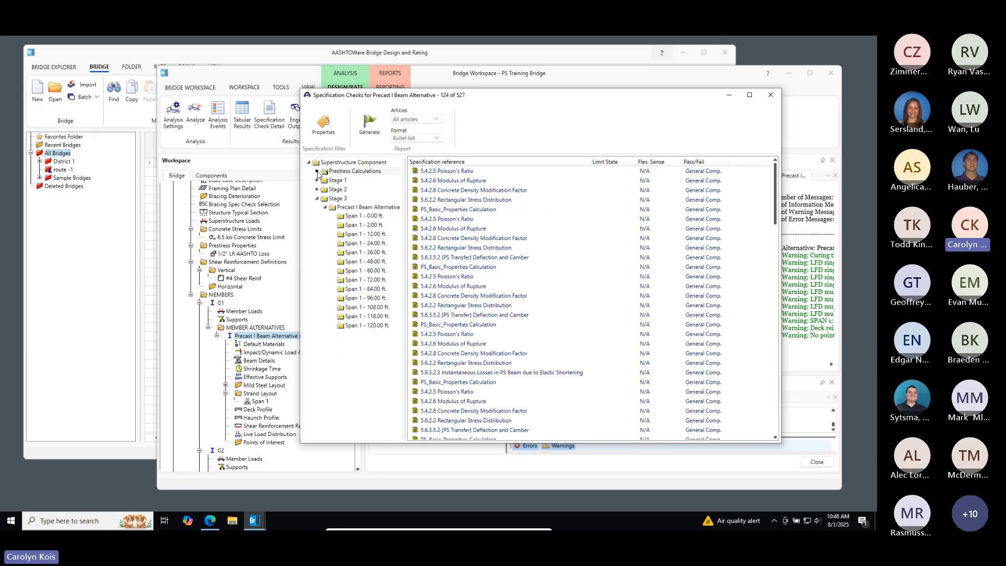
Expand the prestress calculations and compare the Span 1 - 60.00 ft. checks under the main Stage 3 group with the Stage 1 and Stage 3 prestress calculations
{"action": "left_click", "coordinate": [317, 171]}
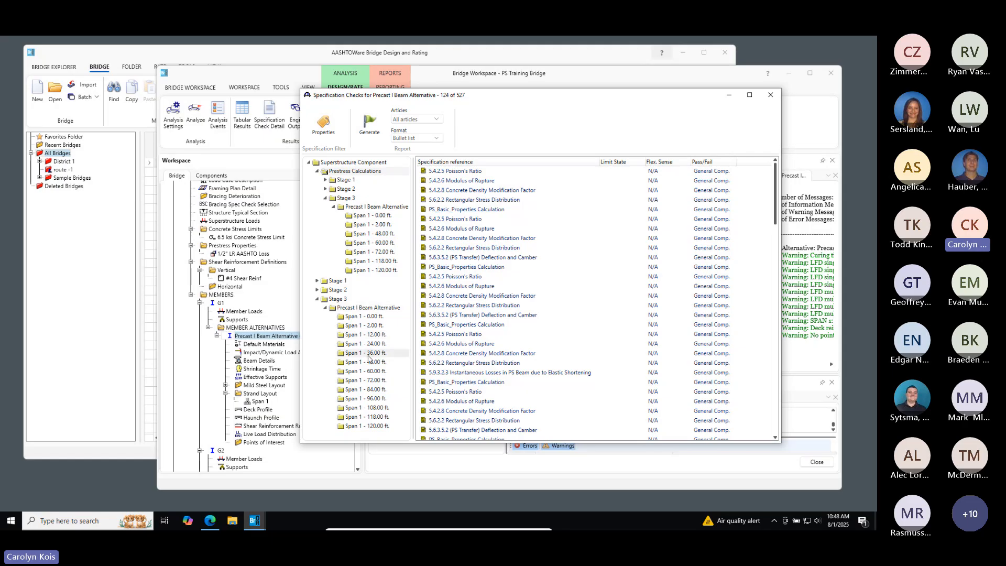
{"action": "left_click", "coordinate": [372, 374]}
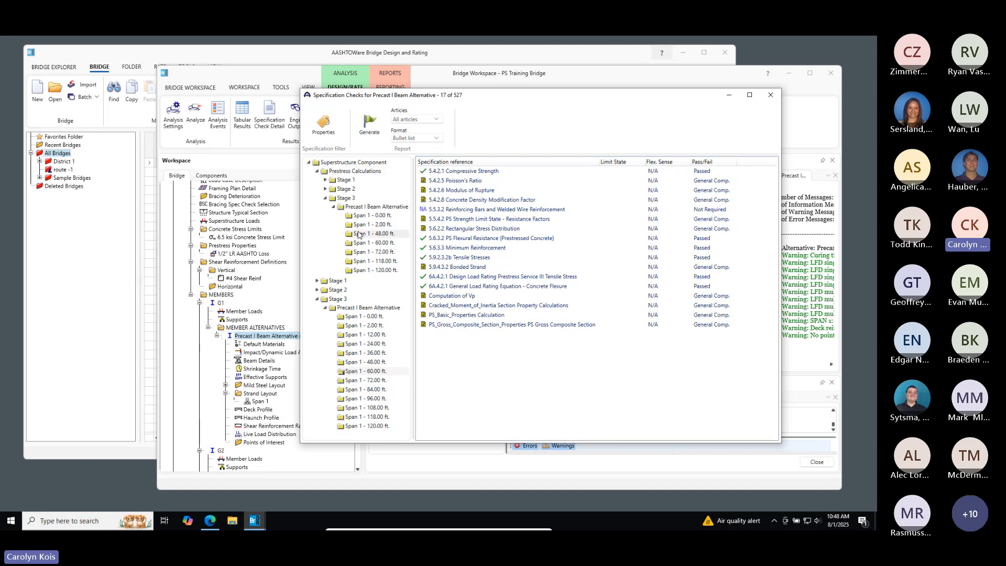
{"action": "left_click", "coordinate": [325, 180]}
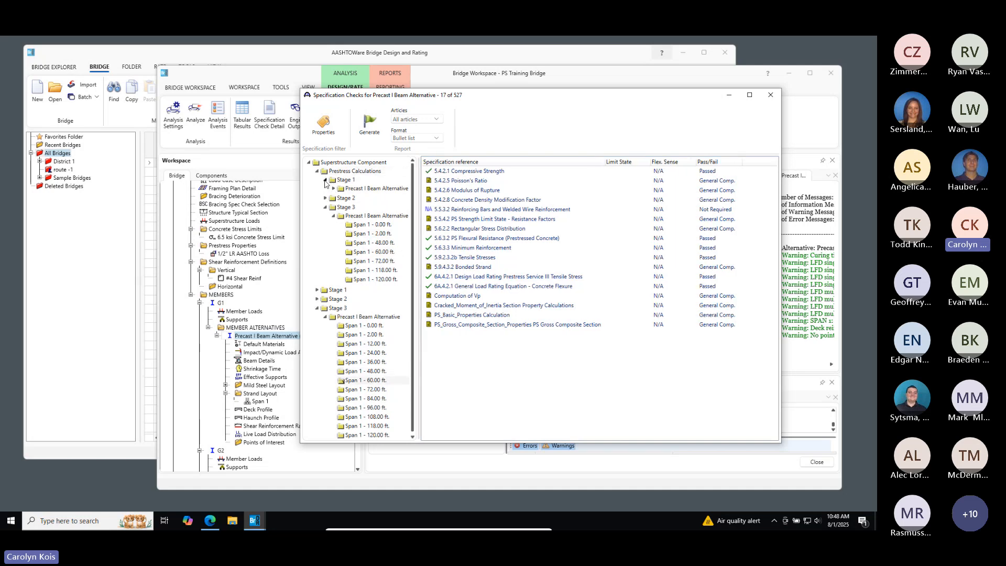
{"action": "left_click", "coordinate": [333, 188]}
{"action": "left_click", "coordinate": [376, 226]}
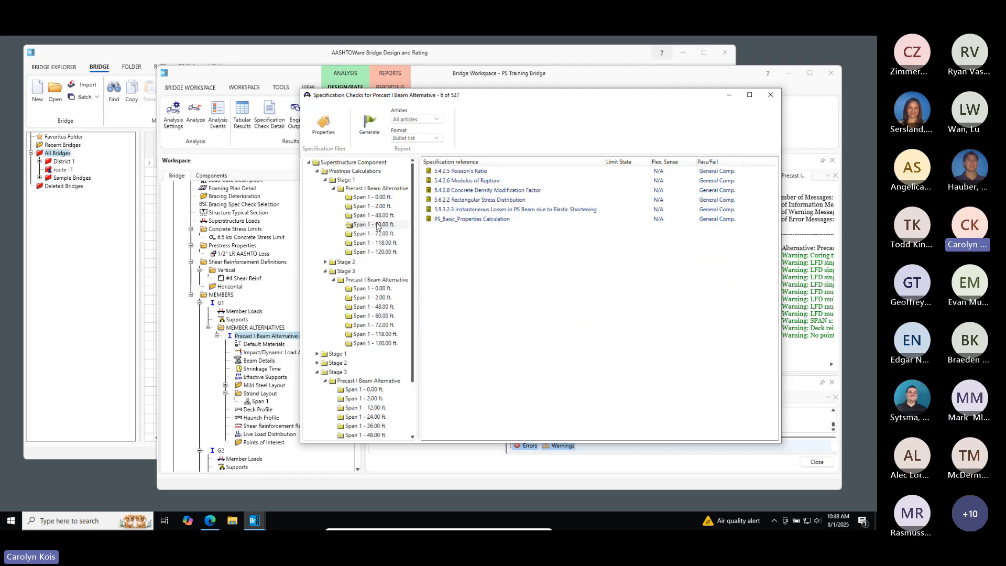
{"action": "left_click", "coordinate": [375, 315]}
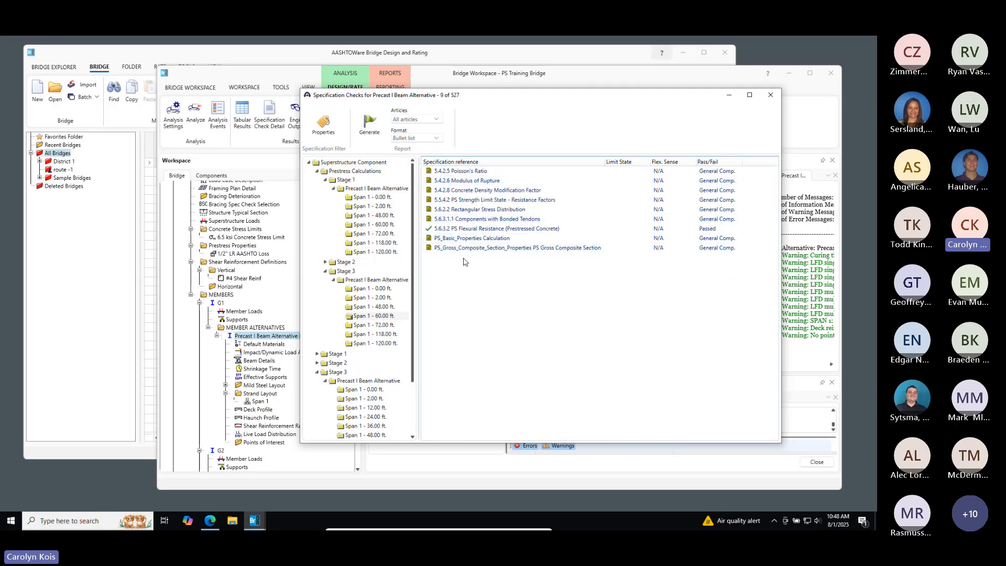
Review the PS_Basic_Properties Calculation detail for Stage 3 at 60 ft, and close it and the specification checks
{"action": "double_click", "coordinate": [468, 239]}
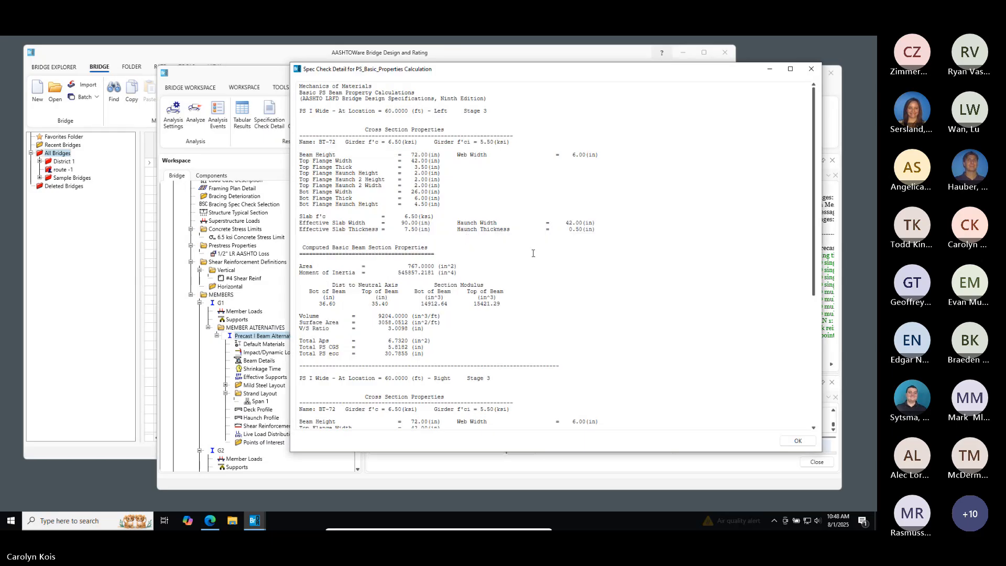
{"action": "scroll", "coordinate": [534, 253], "scroll_direction": "down", "scroll_amount": 3}
{"action": "scroll", "coordinate": [535, 254], "scroll_direction": "up", "scroll_amount": 10}
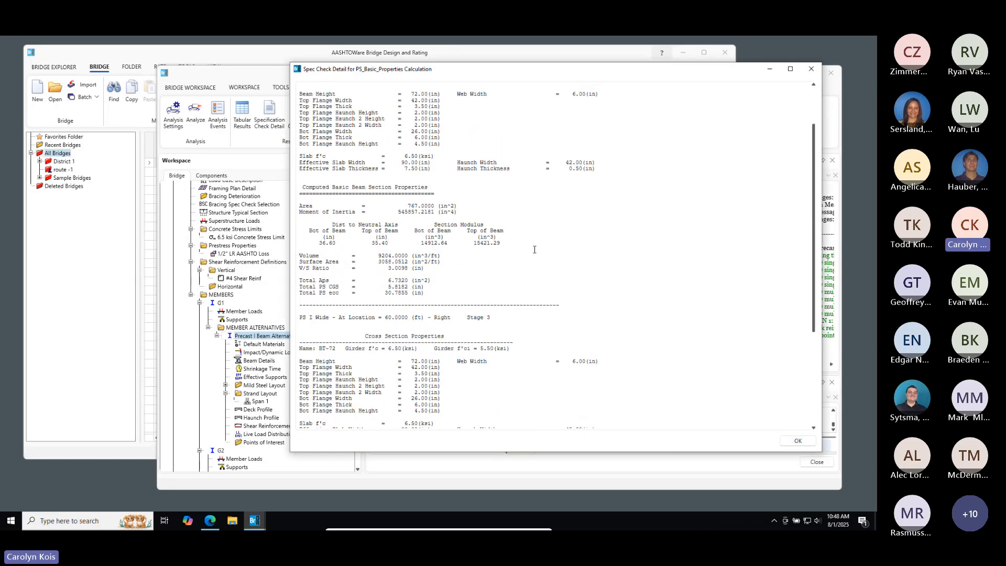
{"action": "left_click", "coordinate": [811, 68]}
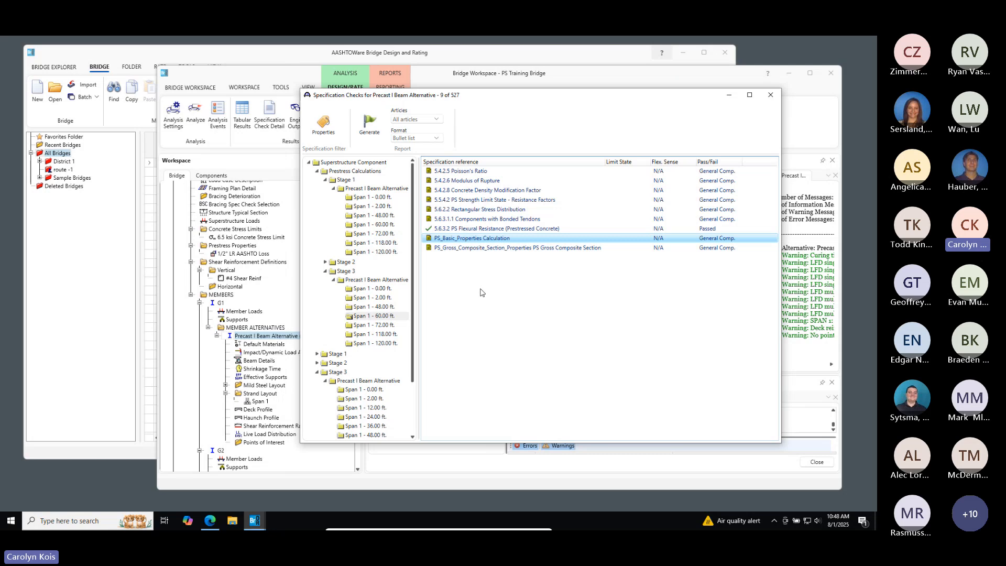
{"action": "scroll", "coordinate": [388, 351], "scroll_direction": "down", "scroll_amount": 3}
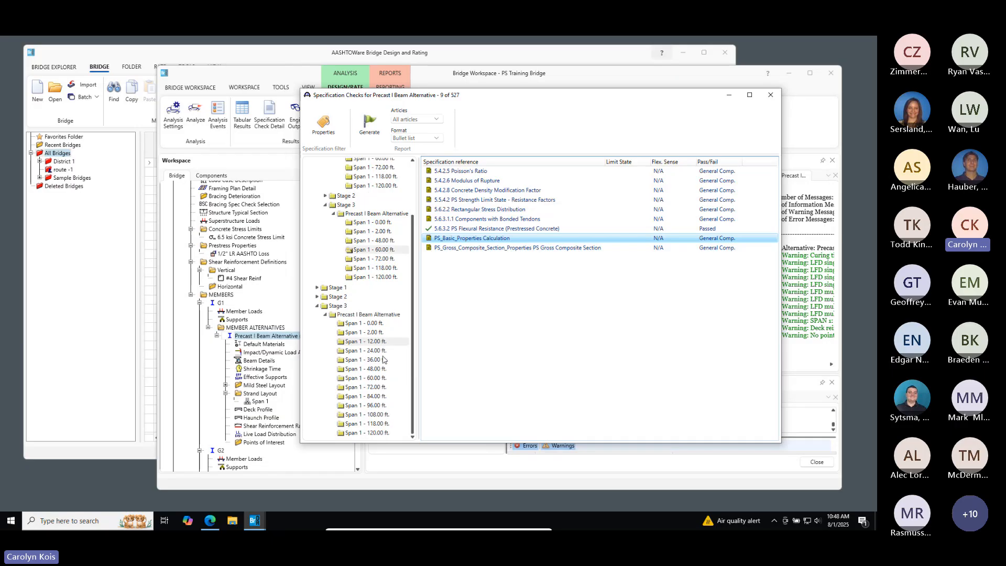
{"action": "left_click", "coordinate": [770, 94]}
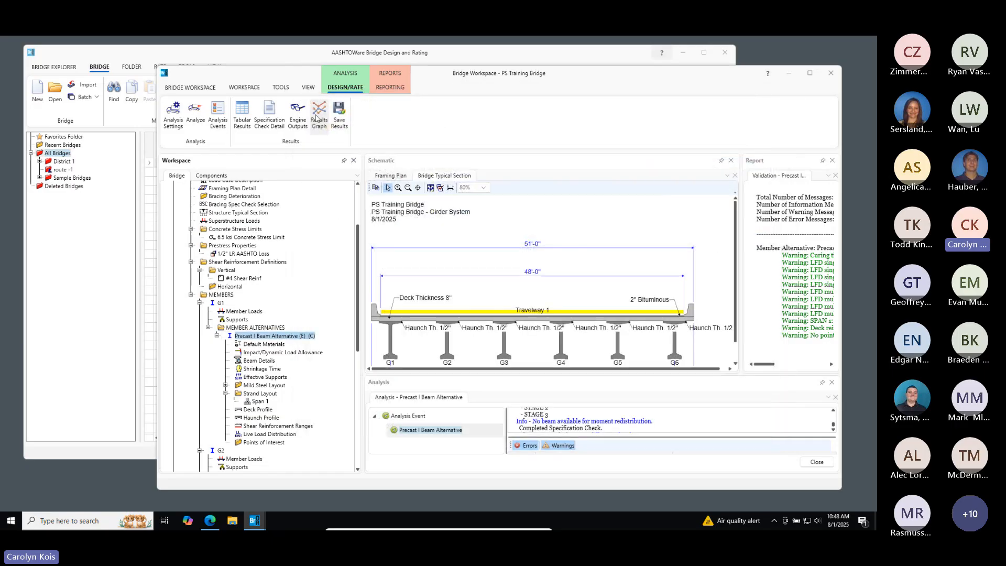
Open the Stage 3 Spec Check Results from the engine outputs, read the summary and stress, flexure and shear tables, and close the outputs
{"action": "left_click", "coordinate": [297, 116]}
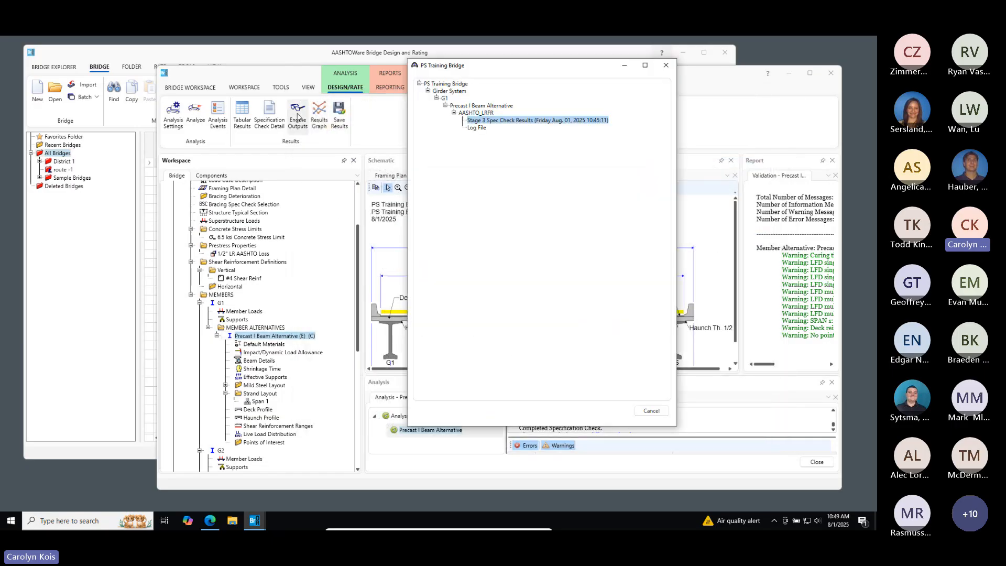
{"action": "double_click", "coordinate": [493, 121]}
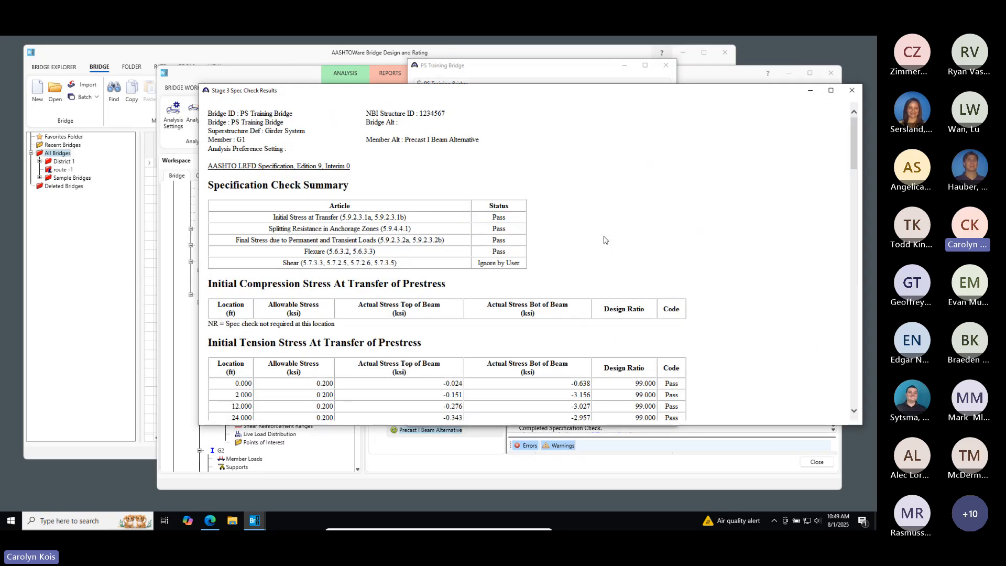
{"action": "scroll", "coordinate": [625, 250], "scroll_direction": "down", "scroll_amount": 3}
{"action": "scroll", "coordinate": [625, 250], "scroll_direction": "down", "scroll_amount": 2}
{"action": "scroll", "coordinate": [498, 244], "scroll_direction": "up", "scroll_amount": 6}
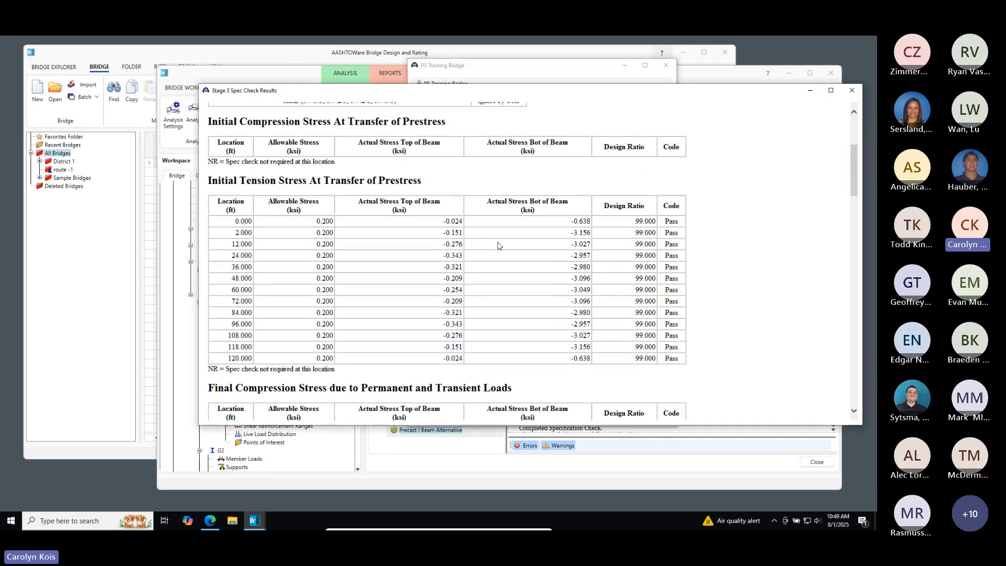
{"action": "scroll", "coordinate": [728, 220], "scroll_direction": "down", "scroll_amount": 15}
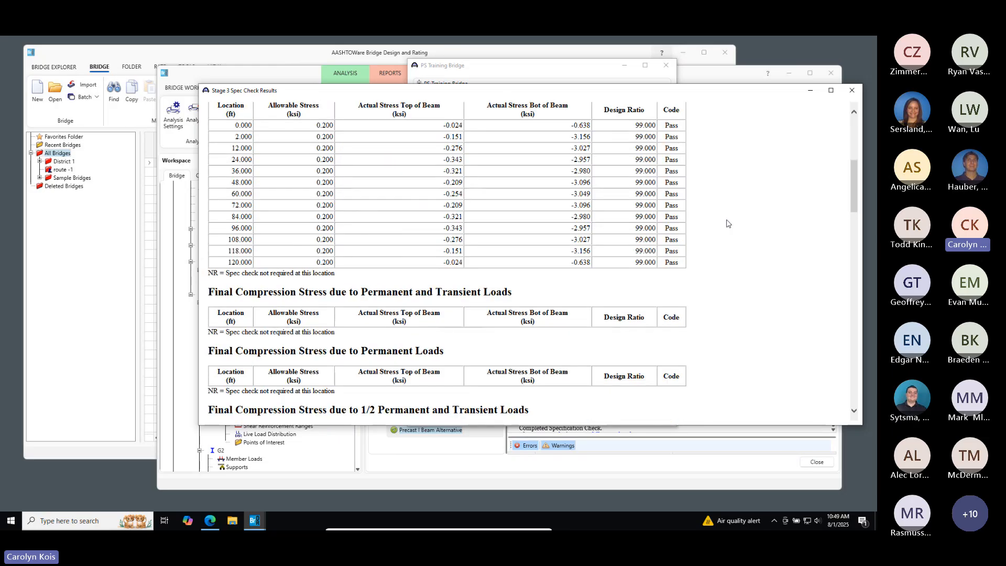
{"action": "scroll", "coordinate": [732, 223], "scroll_direction": "down", "scroll_amount": 10}
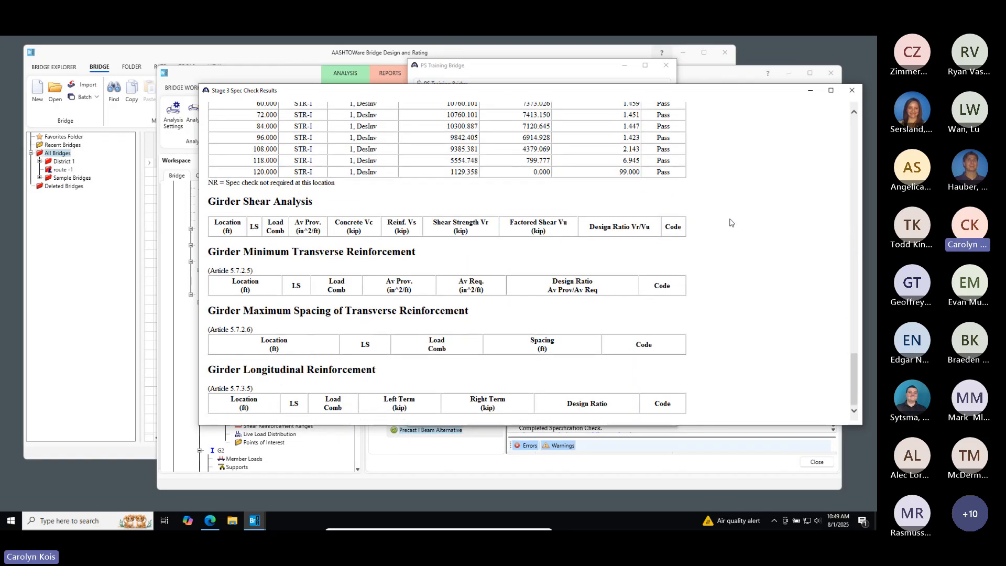
{"action": "scroll", "coordinate": [732, 223], "scroll_direction": "up", "scroll_amount": 20}
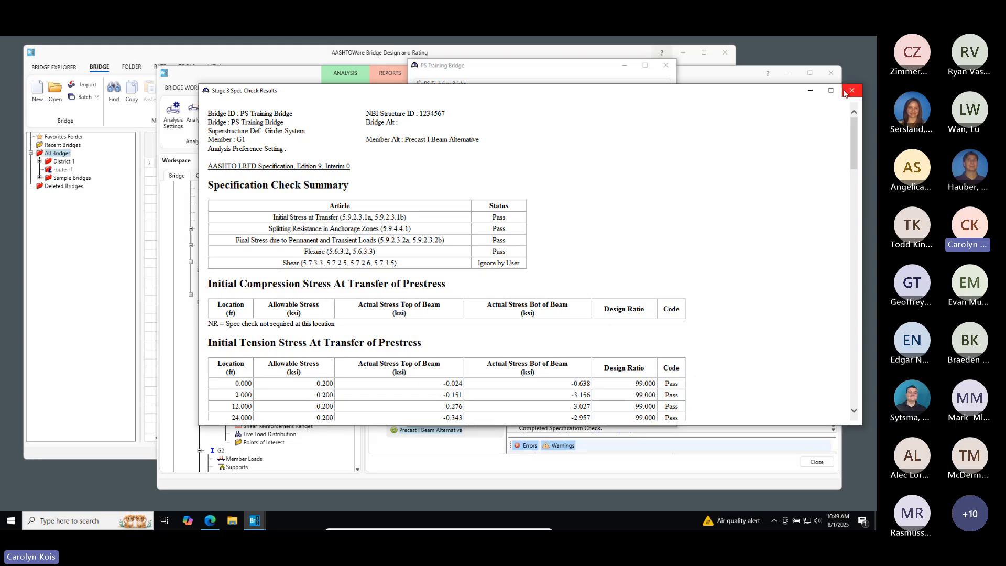
{"action": "left_click", "coordinate": [852, 90]}
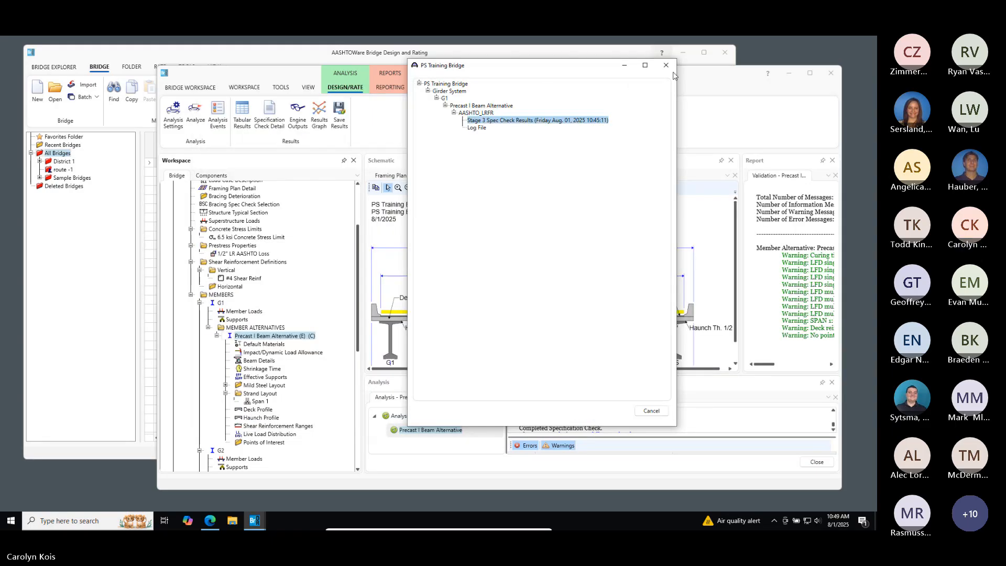
{"action": "left_click", "coordinate": [660, 63]}
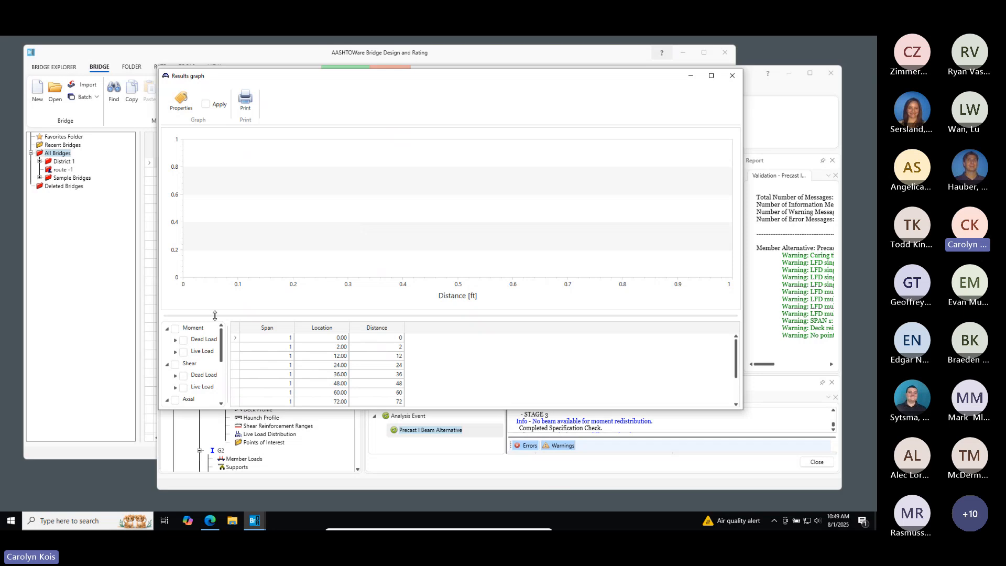
Plot the dead load moments in the results graph, examine the load cases along the span, and close the graph
{"action": "left_click", "coordinate": [183, 352]}
{"action": "left_click", "coordinate": [184, 352]}
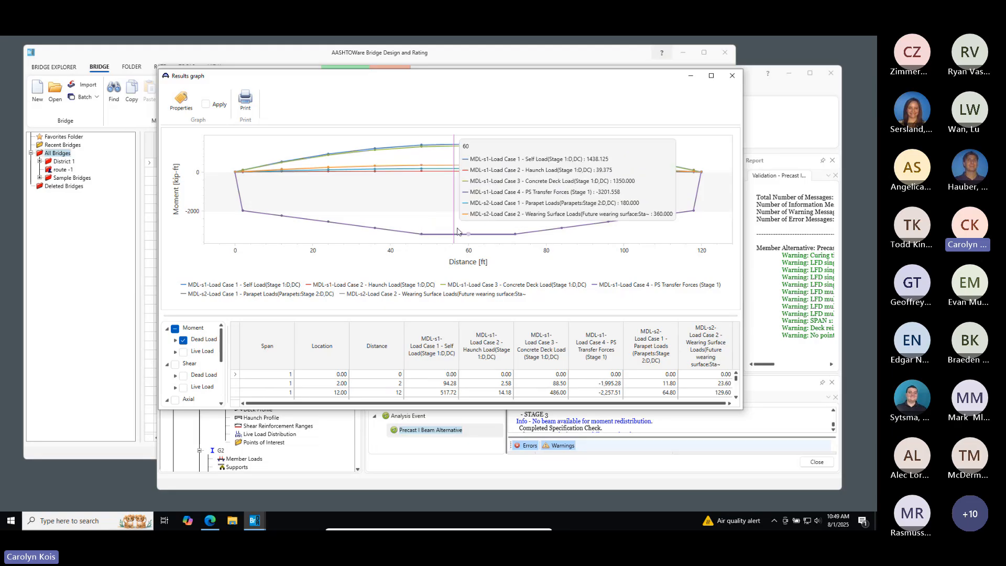
{"action": "scroll", "coordinate": [336, 377], "scroll_direction": "down", "scroll_amount": 5}
{"action": "scroll", "coordinate": [204, 384], "scroll_direction": "down", "scroll_amount": 3}
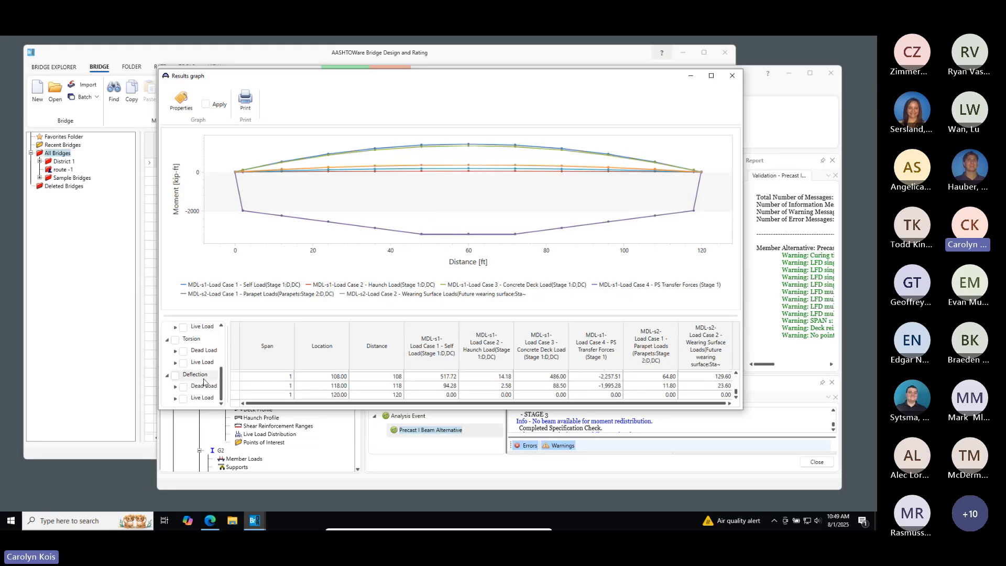
{"action": "left_click", "coordinate": [733, 76]}
{"action": "scroll", "coordinate": [294, 307], "scroll_direction": "up", "scroll_amount": 3}
{"action": "scroll", "coordinate": [295, 307], "scroll_direction": "up", "scroll_amount": 3}
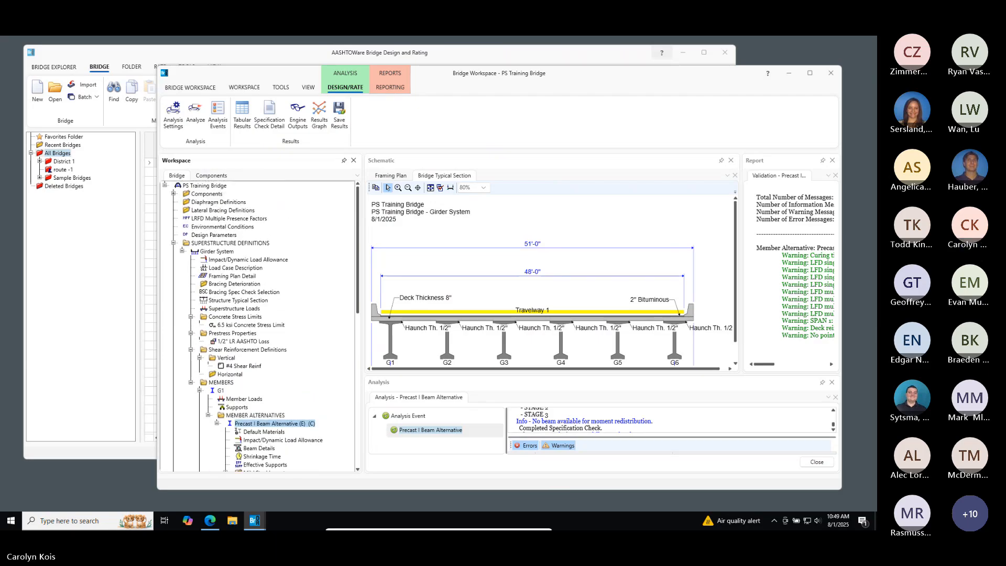
{"action": "scroll", "coordinate": [309, 283], "scroll_direction": "down", "scroll_amount": 5}
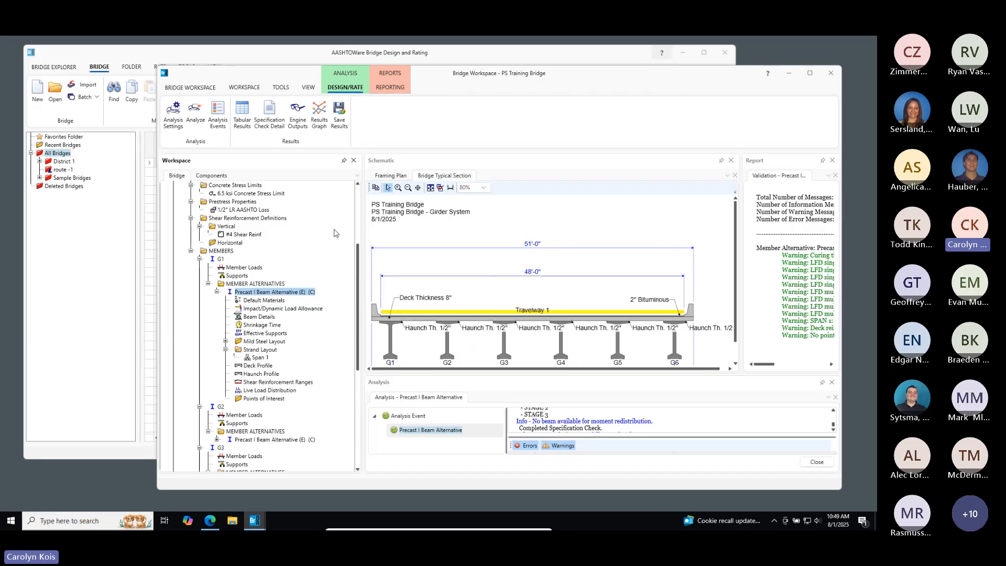
{"action": "scroll", "coordinate": [316, 242], "scroll_direction": "up", "scroll_amount": 5}
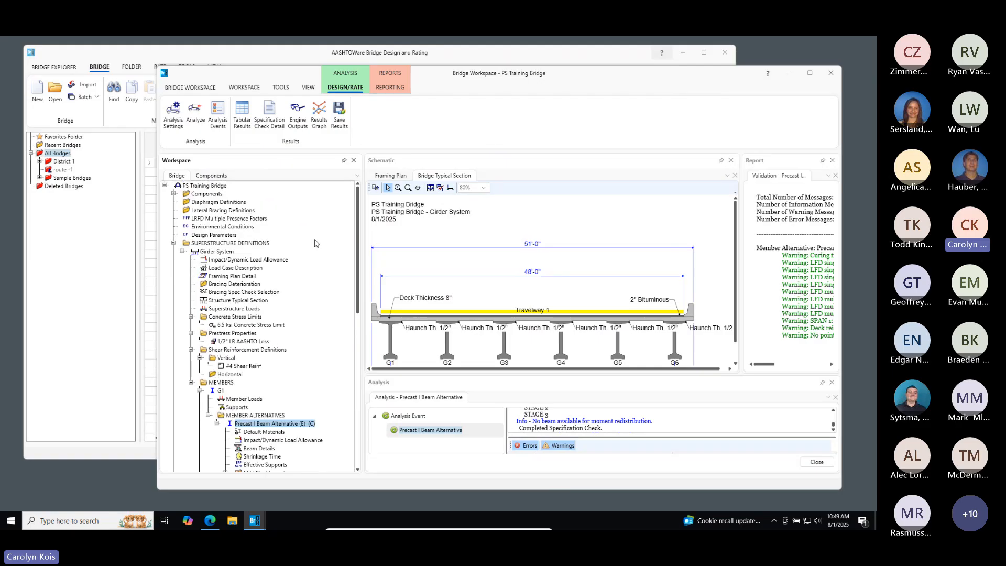
Check the analysis options available for Girder System, reselect G1's Precast I Beam Alternative, and view its LRFR analysis settings
{"action": "left_click", "coordinate": [217, 251]}
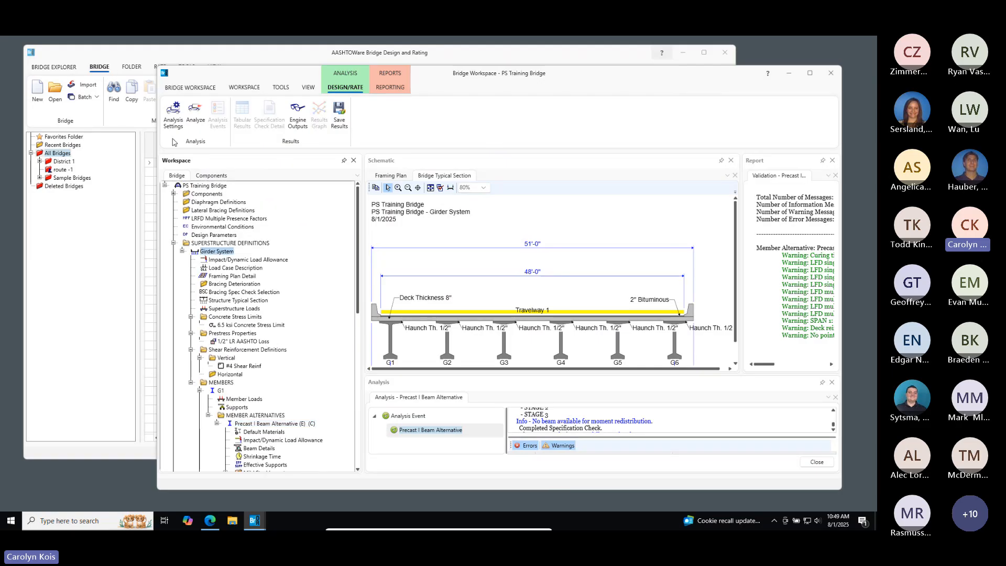
{"action": "left_click", "coordinate": [250, 425]}
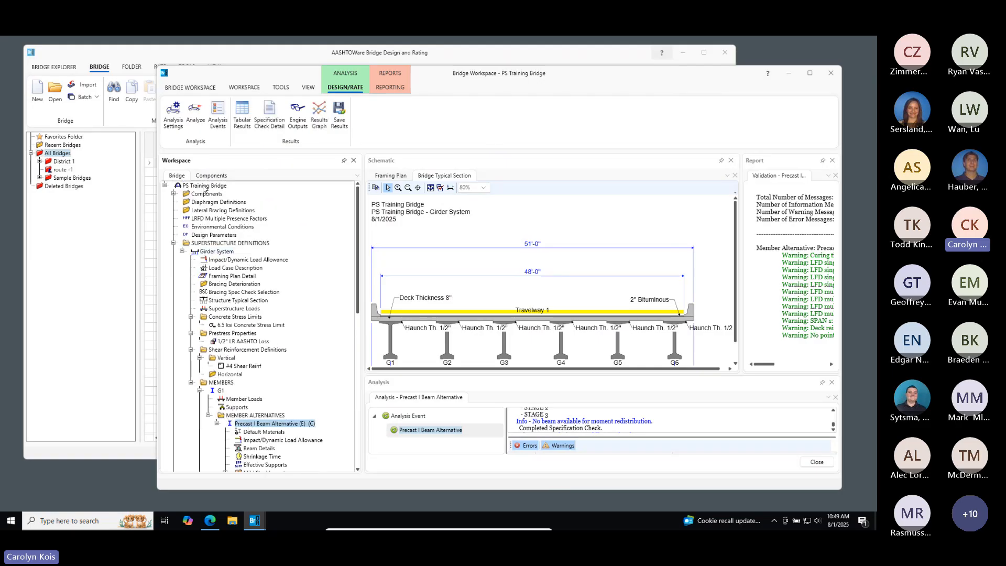
{"action": "left_click", "coordinate": [173, 113]}
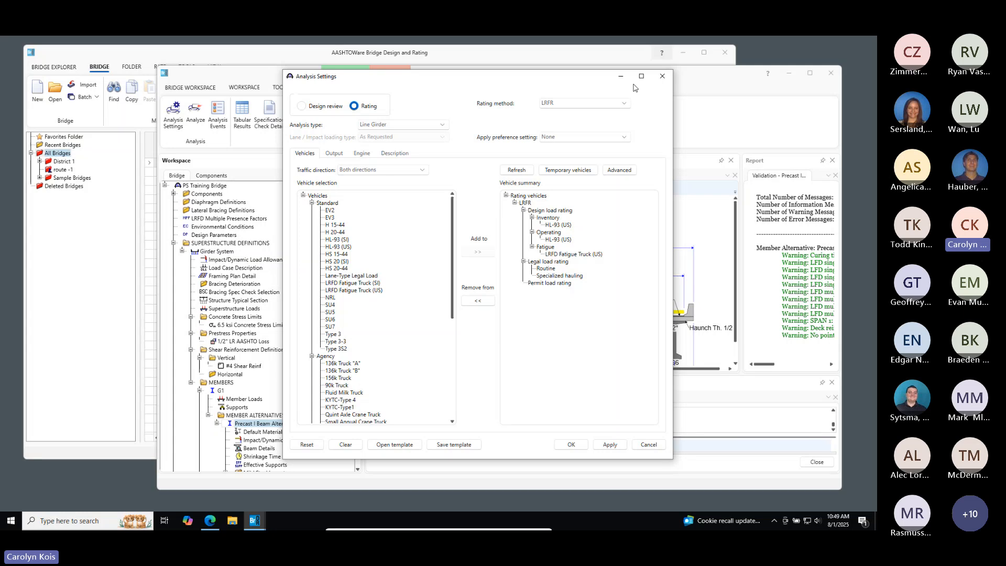
{"action": "left_click", "coordinate": [661, 79]}
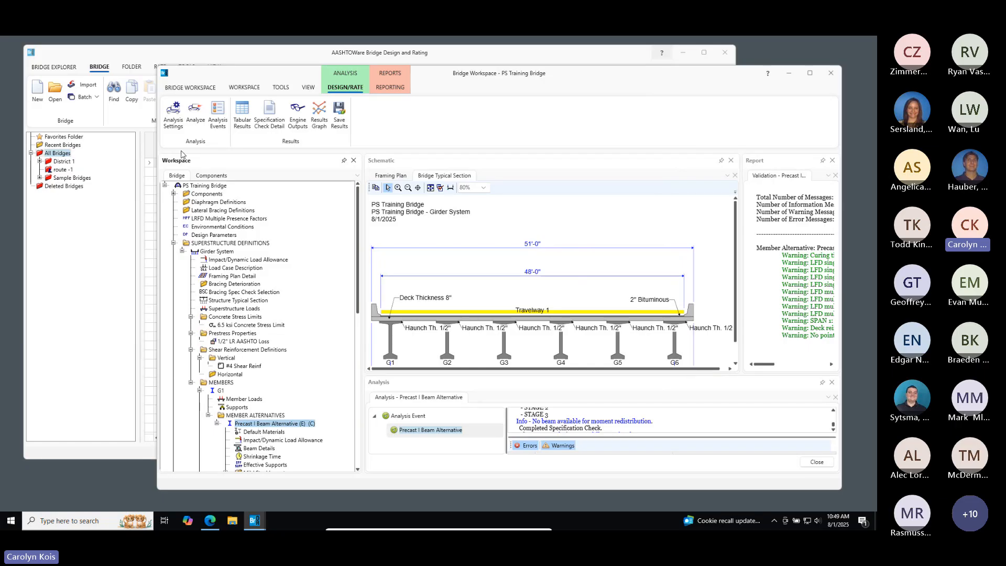
Switch the analysis settings to Design review and back to Rating, view the LFR vehicle options, and close without applying
{"action": "left_click", "coordinate": [173, 114]}
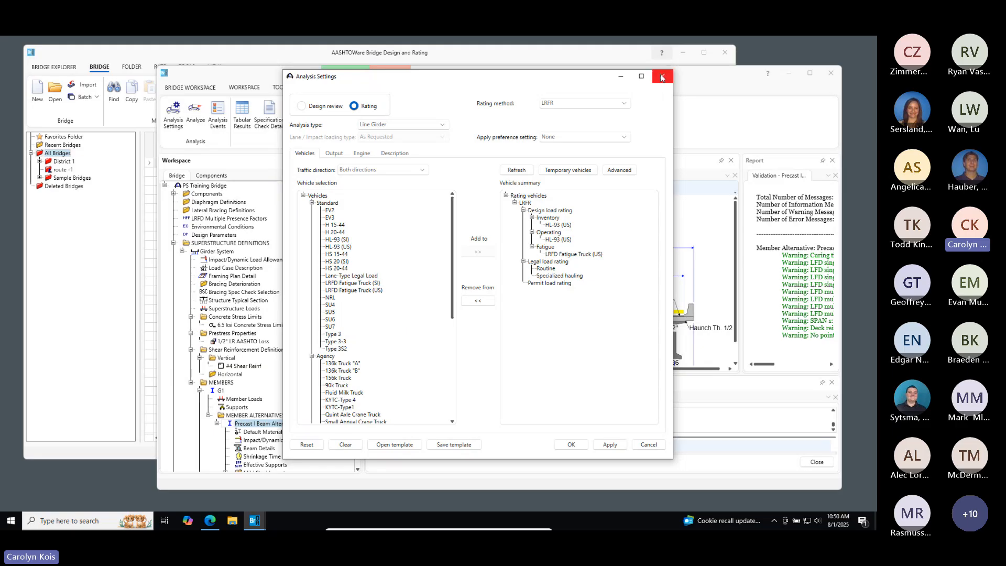
{"action": "left_click", "coordinate": [325, 108]}
{"action": "left_click", "coordinate": [374, 110]}
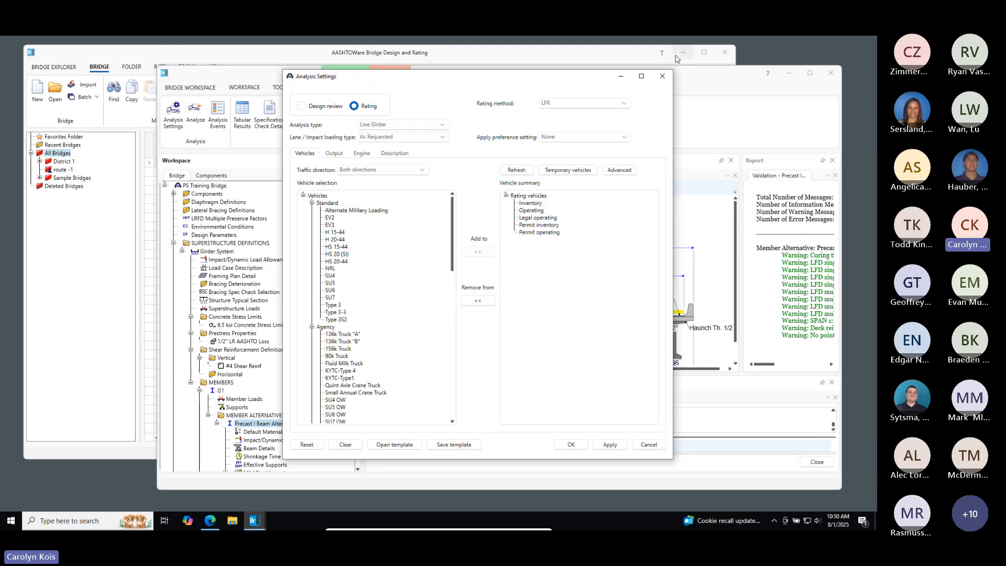
{"action": "left_click", "coordinate": [661, 77]}
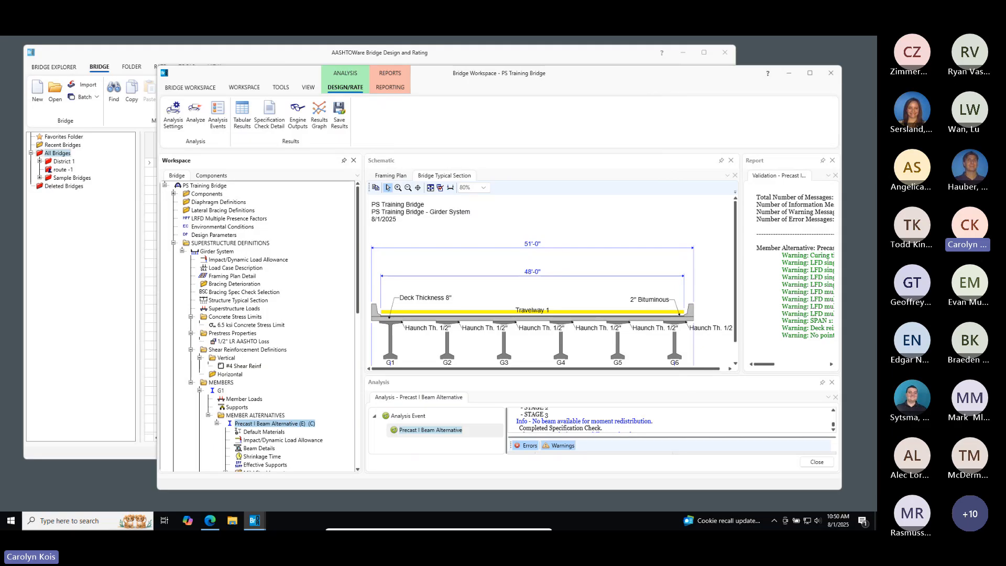
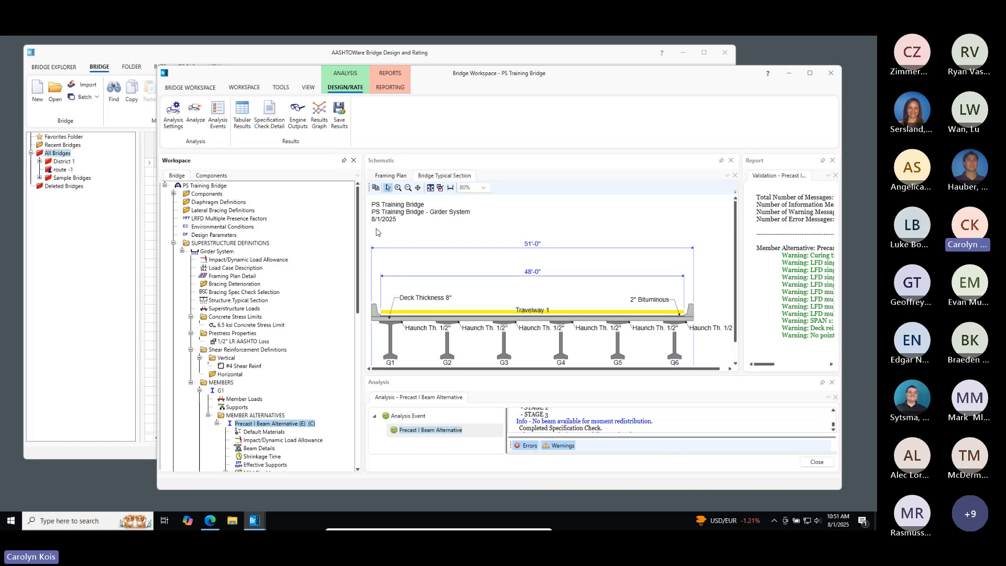
{"action": "scroll", "coordinate": [301, 278], "scroll_direction": "down", "scroll_amount": 10}
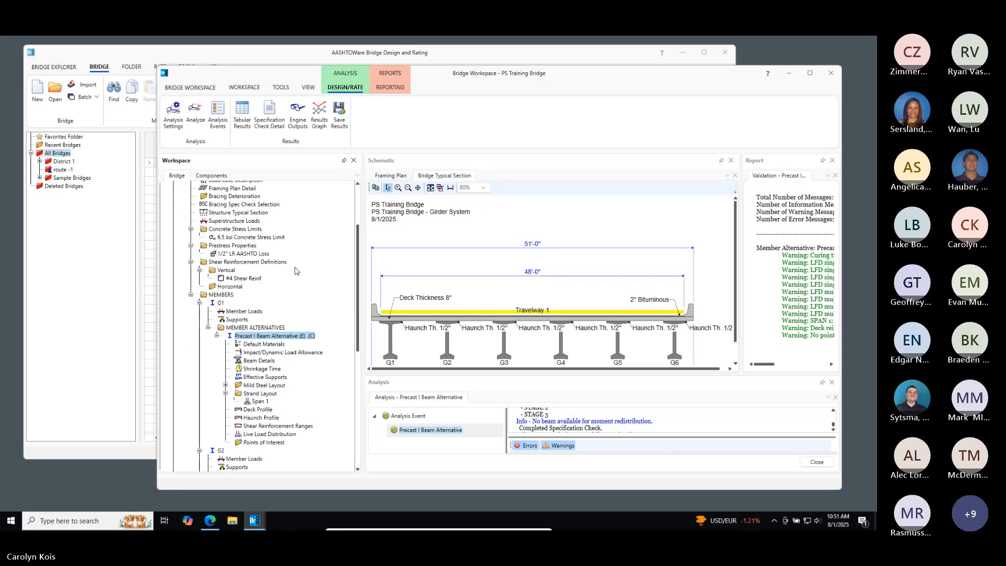
{"action": "scroll", "coordinate": [295, 270], "scroll_direction": "up", "scroll_amount": 9}
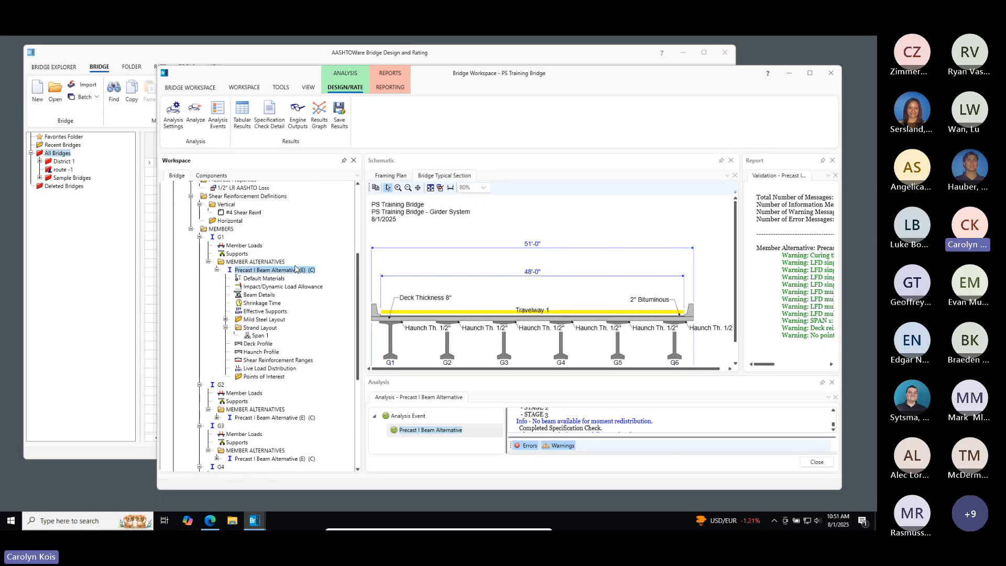
{"action": "scroll", "coordinate": [295, 269], "scroll_direction": "down", "scroll_amount": 1}
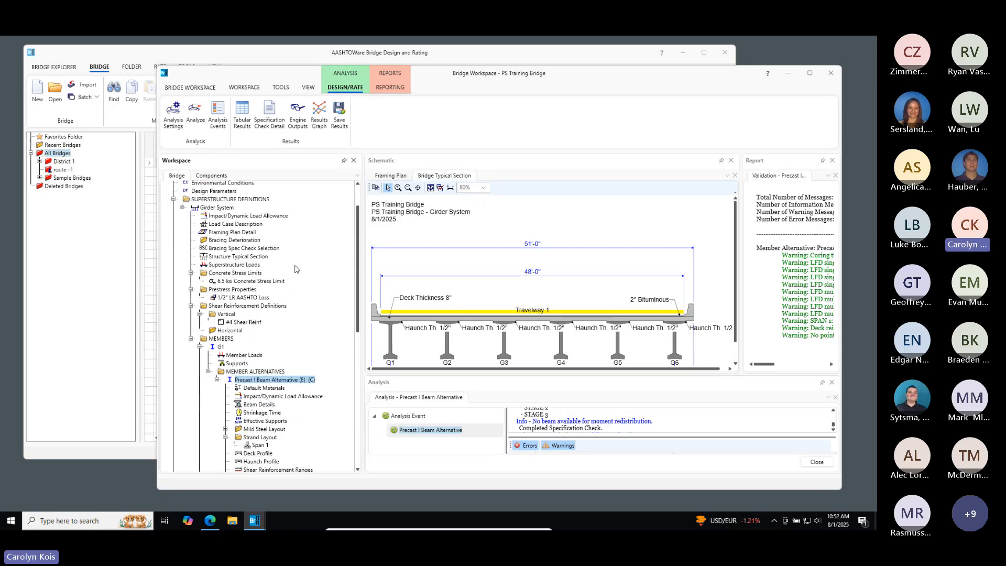
{"action": "scroll", "coordinate": [295, 270], "scroll_direction": "up", "scroll_amount": 2}
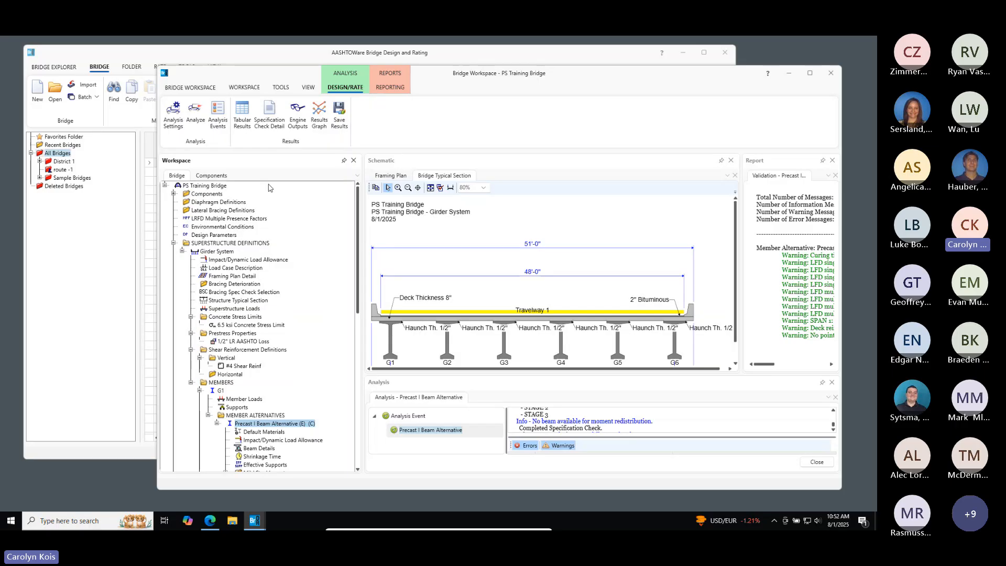
Open the Span 1 strand layout of G1's Precast I Beam Alternative, examine the strand positions at mid span, and close it
{"action": "left_click", "coordinate": [211, 176]}
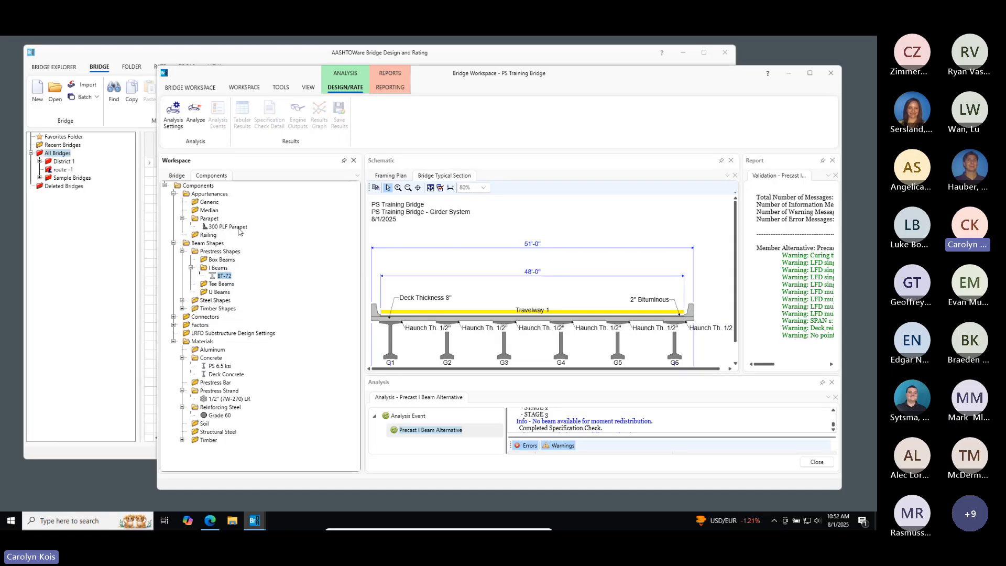
{"action": "left_click", "coordinate": [177, 177]}
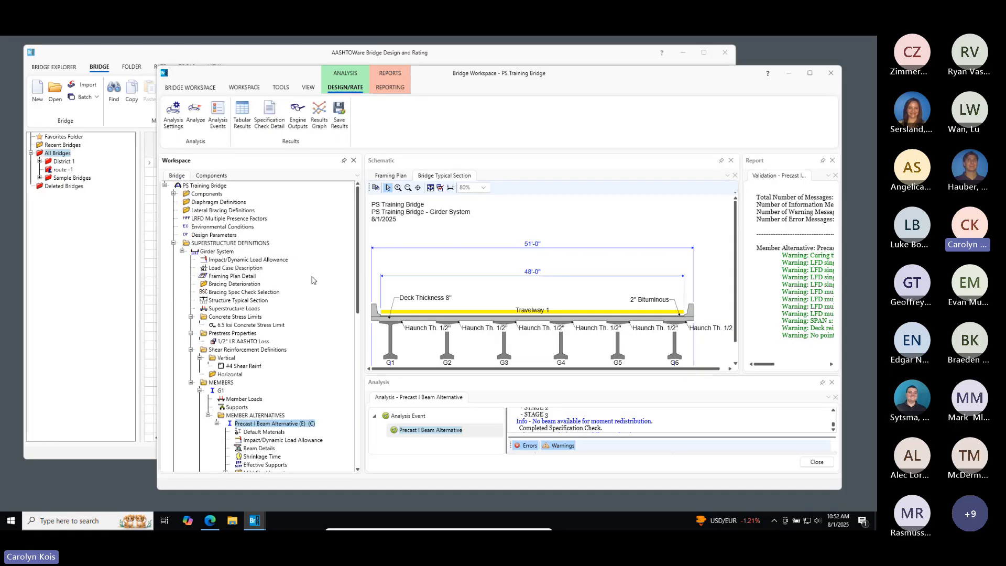
{"action": "scroll", "coordinate": [286, 337], "scroll_direction": "down", "scroll_amount": 6}
{"action": "double_click", "coordinate": [266, 337]}
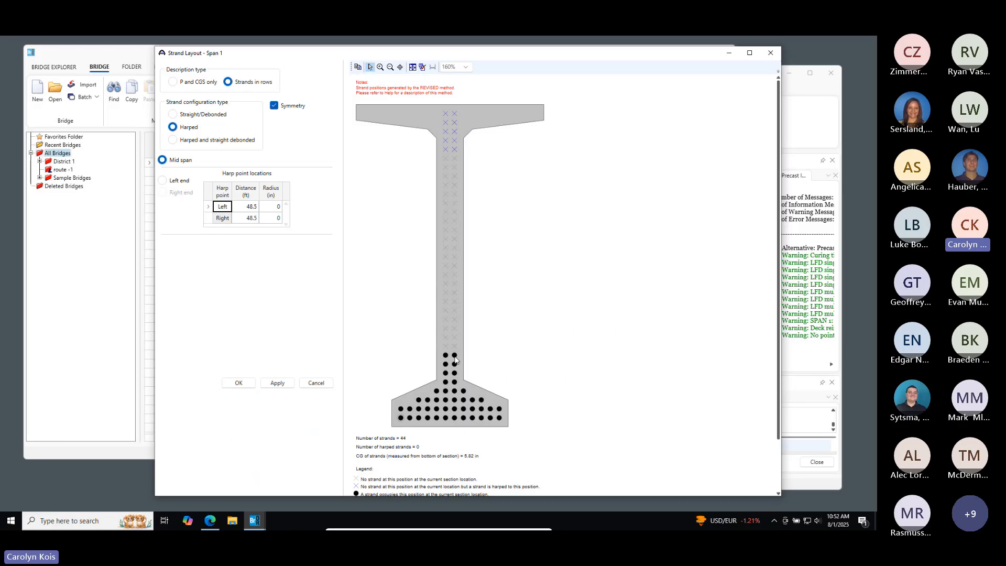
{"action": "mouse_move", "coordinate": [449, 360]}
{"action": "mouse_move", "coordinate": [445, 115]}
{"action": "mouse_move", "coordinate": [454, 170]}
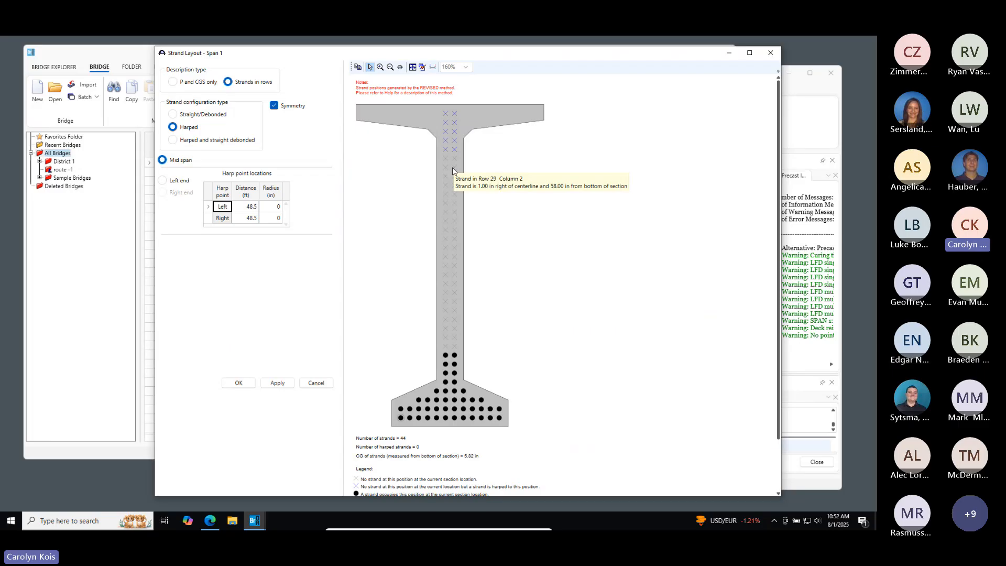
{"action": "mouse_move", "coordinate": [451, 222]}
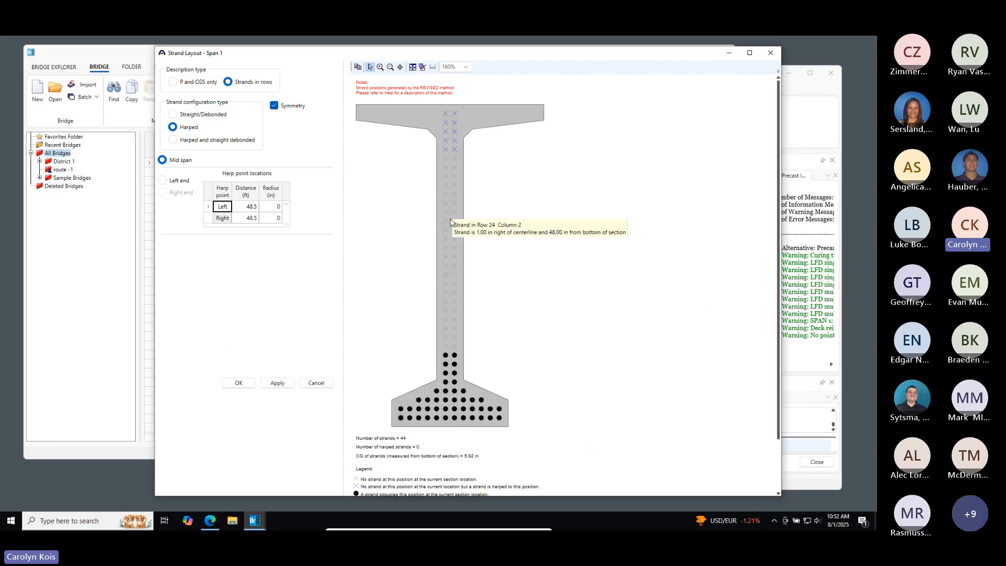
{"action": "left_click", "coordinate": [771, 52]}
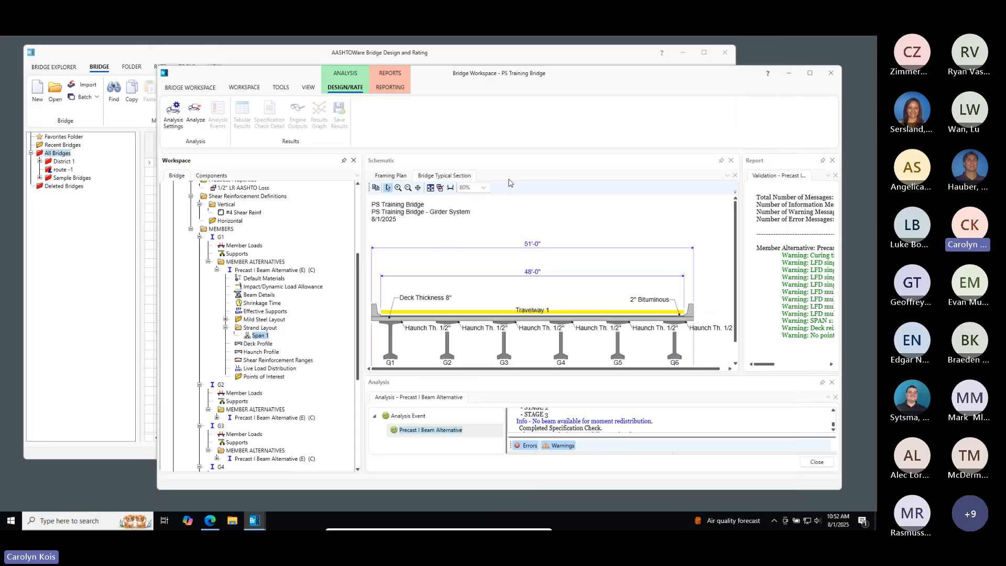
Start a new prestress I beam with a wide top flange and copy the I-28x84 shape from the library
{"action": "left_click", "coordinate": [216, 177]}
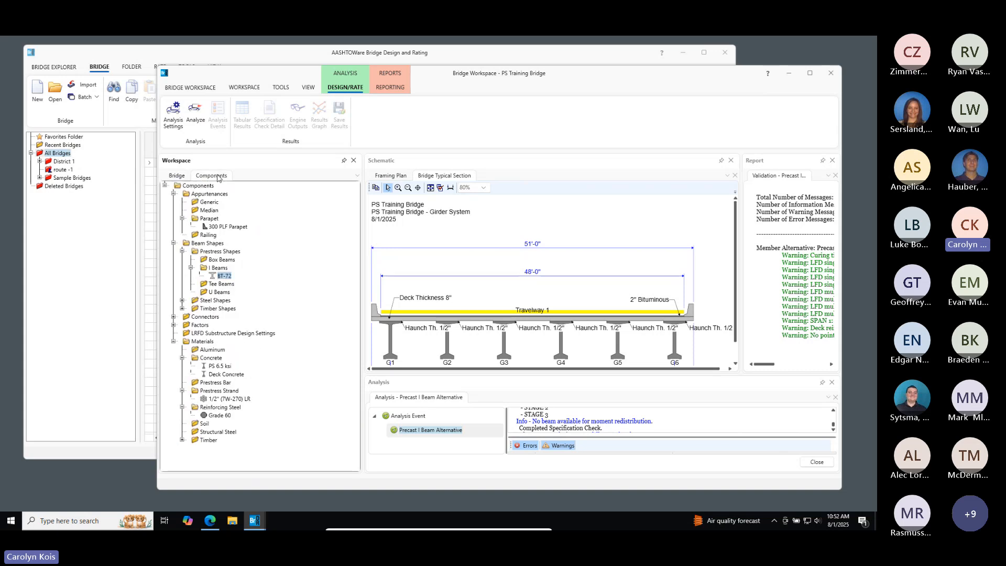
{"action": "double_click", "coordinate": [225, 270]}
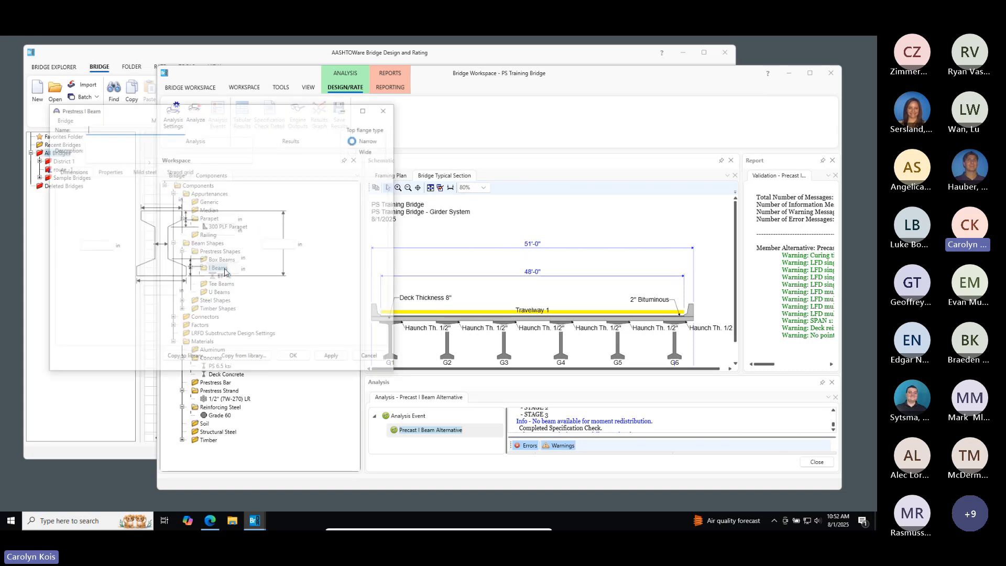
{"action": "left_click", "coordinate": [245, 359]}
{"action": "left_click", "coordinate": [387, 359]}
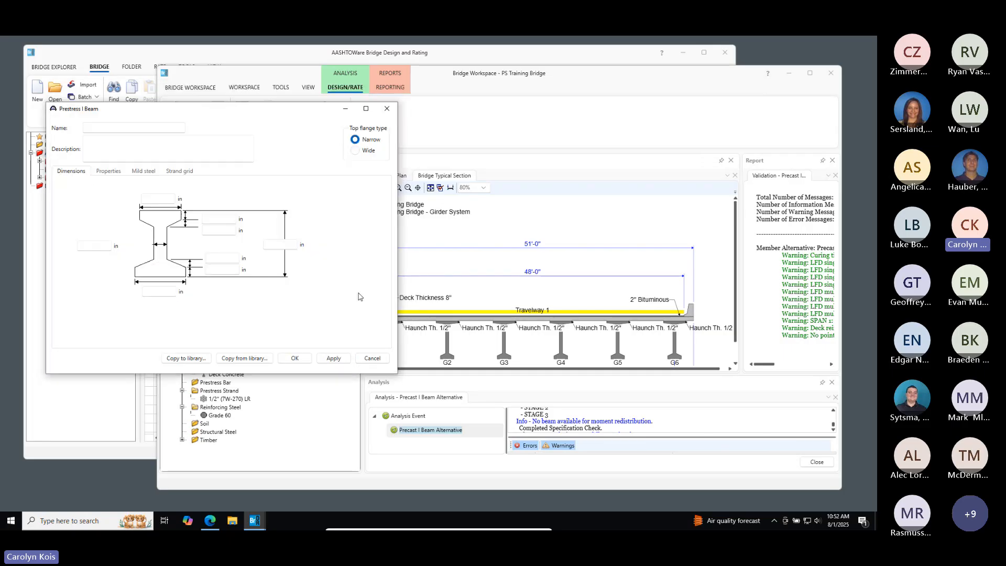
{"action": "left_click", "coordinate": [355, 152]}
{"action": "left_click", "coordinate": [238, 359]}
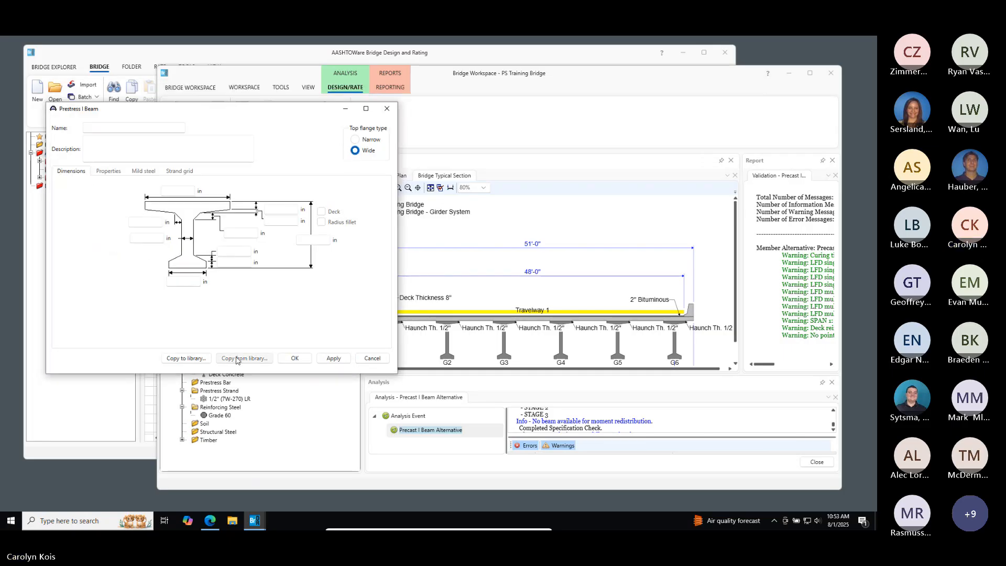
{"action": "scroll", "coordinate": [222, 168], "scroll_direction": "down", "scroll_amount": 10}
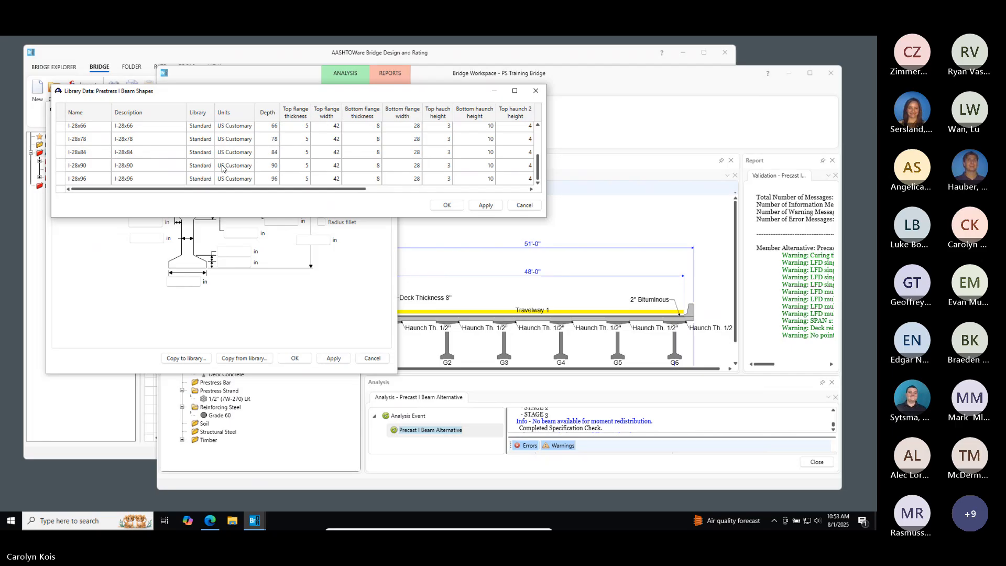
{"action": "left_click", "coordinate": [179, 153]}
{"action": "left_click", "coordinate": [447, 205]}
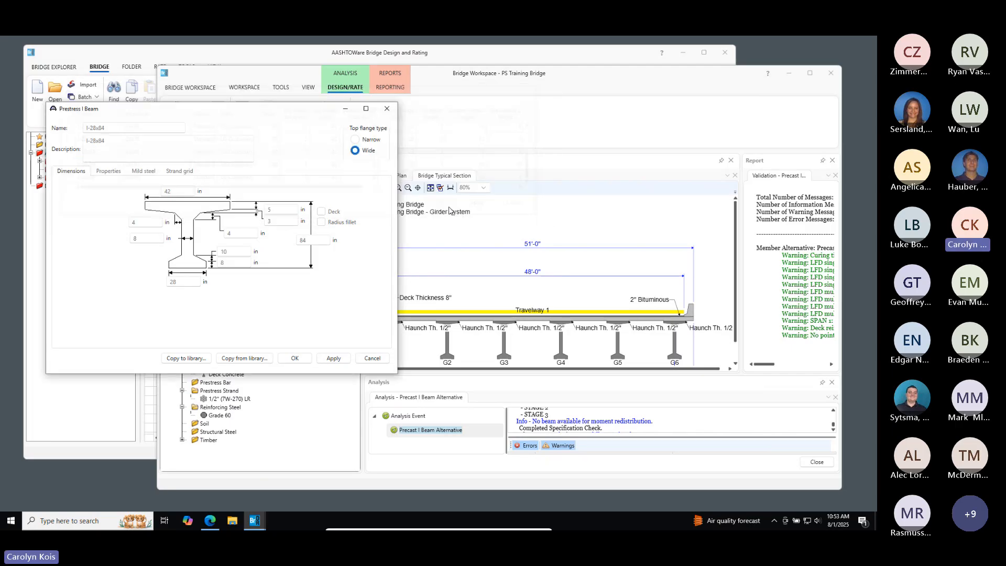
Examine the strand grid rows and vertical distances of the I-28x84 beam, and discard the new beam
{"action": "left_click", "coordinate": [179, 171]}
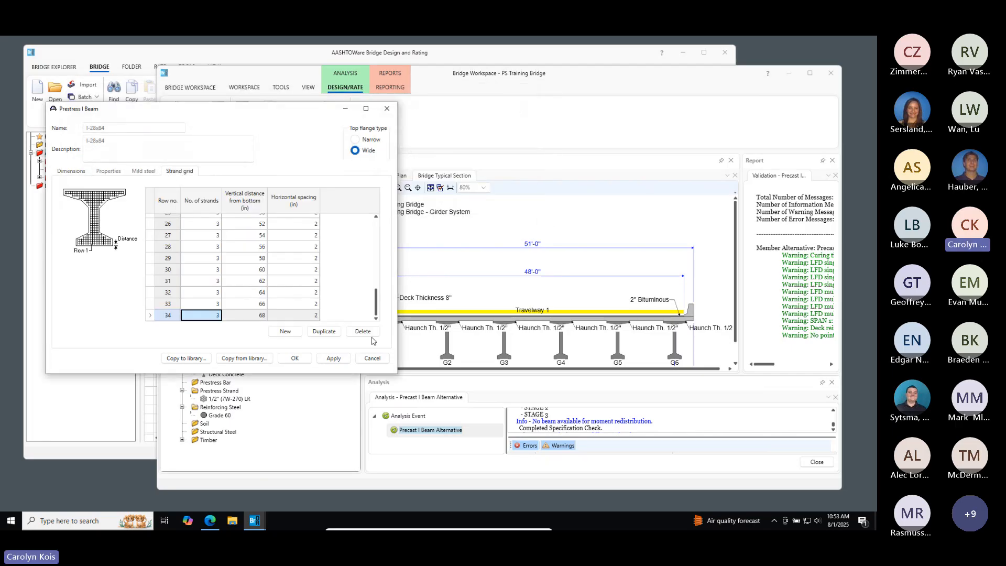
{"action": "left_click_drag", "start_coordinate": [398, 374], "coordinate": [521, 461]}
{"action": "scroll", "coordinate": [336, 265], "scroll_direction": "up", "scroll_amount": 6}
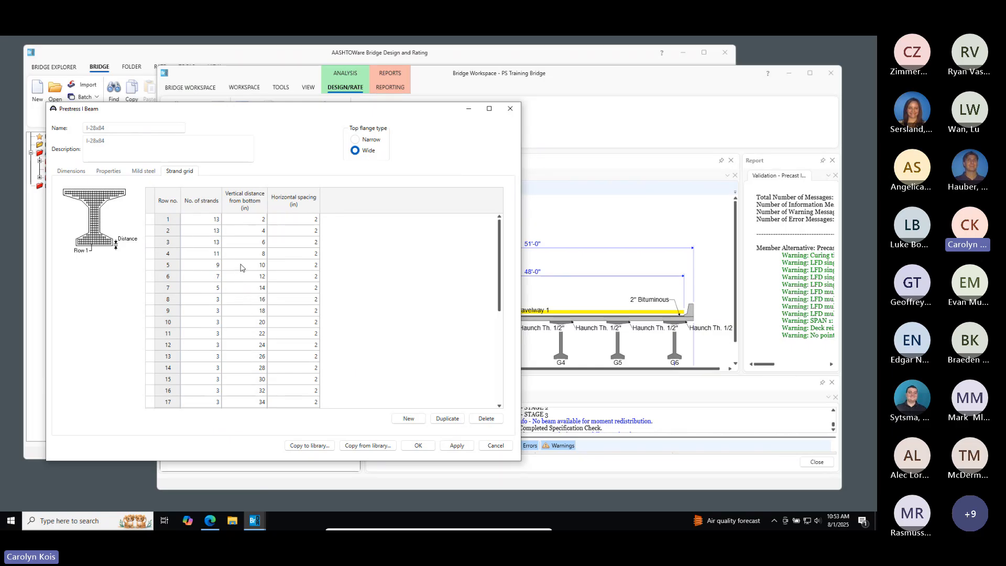
{"action": "mouse_move", "coordinate": [241, 268]}
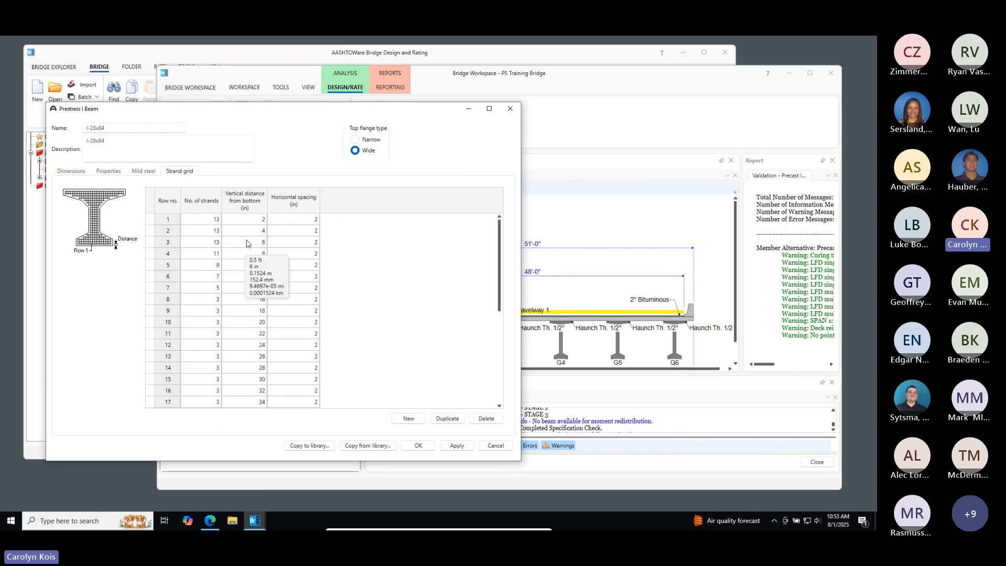
{"action": "left_click", "coordinate": [255, 243]}
{"action": "left_click", "coordinate": [393, 245]}
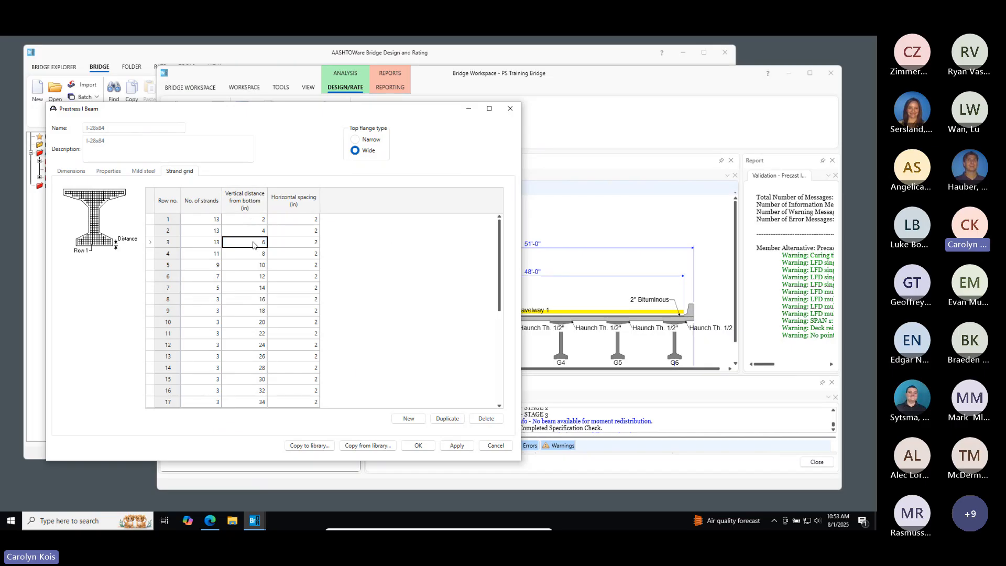
{"action": "mouse_move", "coordinate": [253, 245]}
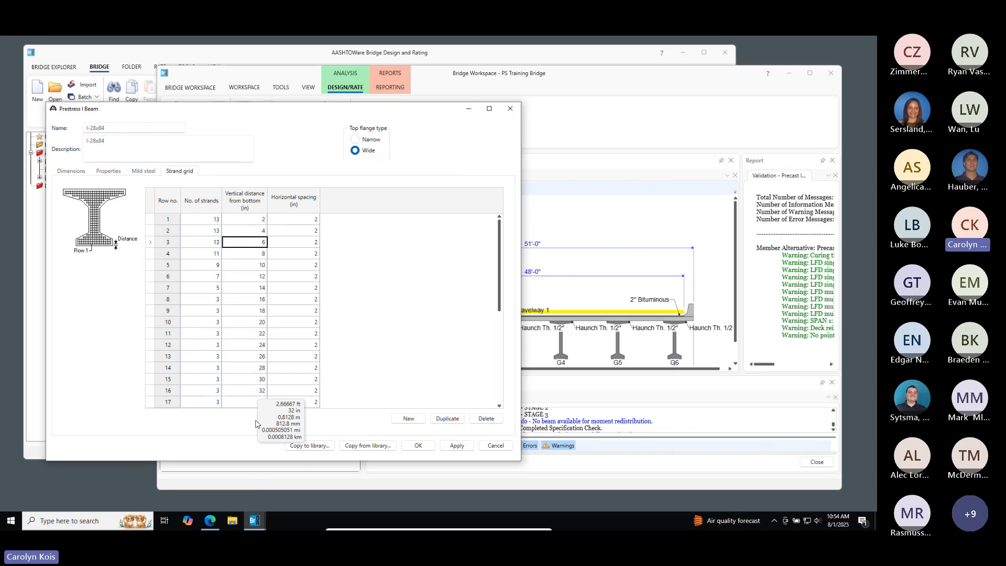
{"action": "left_click", "coordinate": [495, 446]}
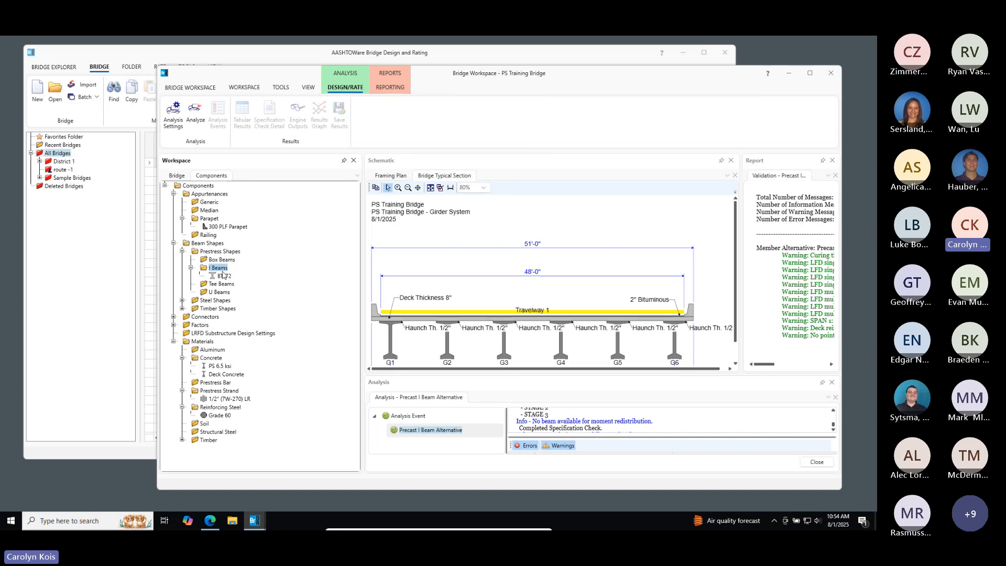
Copy library shape IowaDOT_PPCIB_BeamA_32Hx15TF into a new narrow-flange I beam, view its strand grid, and close without saving
{"action": "double_click", "coordinate": [224, 271]}
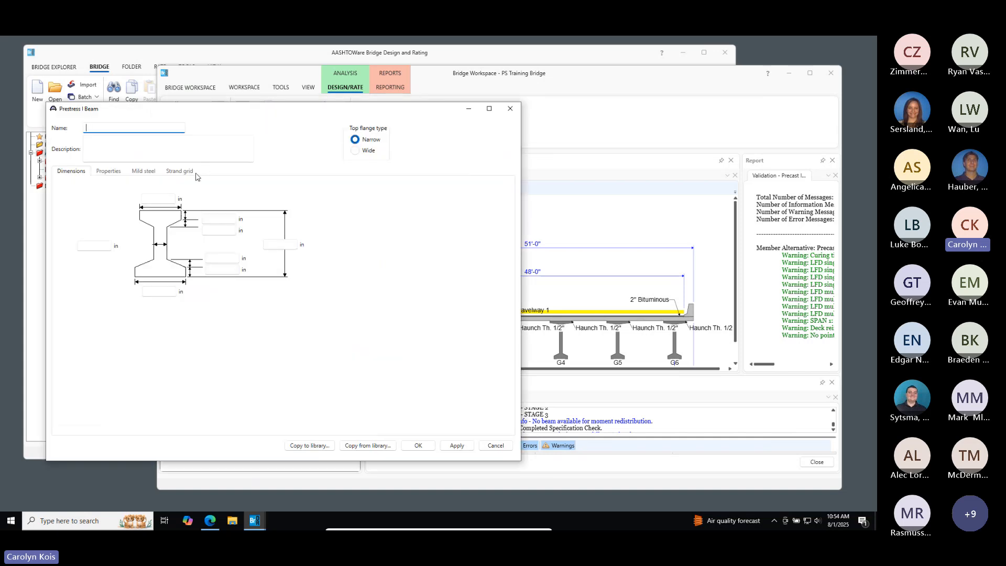
{"action": "left_click", "coordinate": [367, 446]}
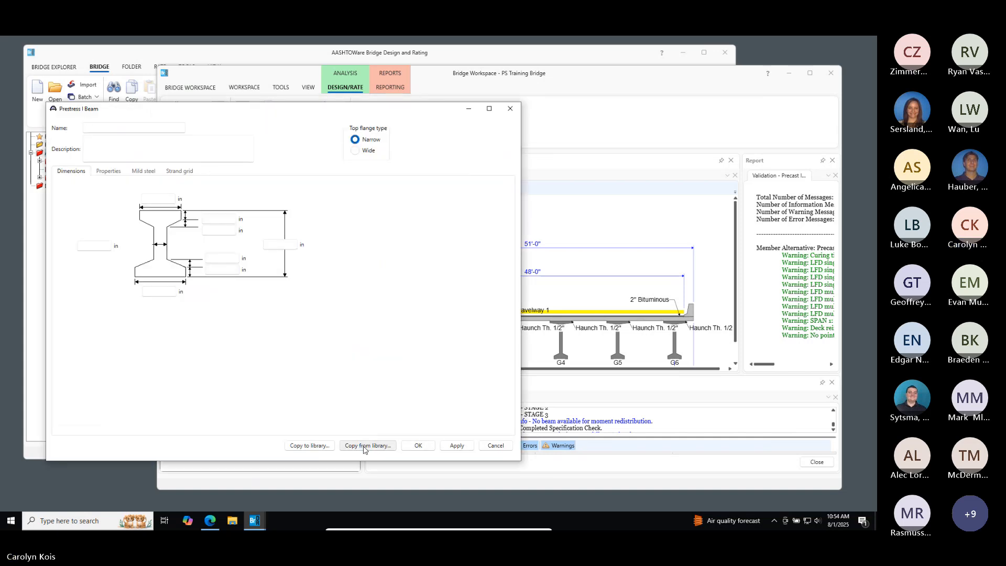
{"action": "scroll", "coordinate": [260, 269], "scroll_direction": "down", "scroll_amount": 3}
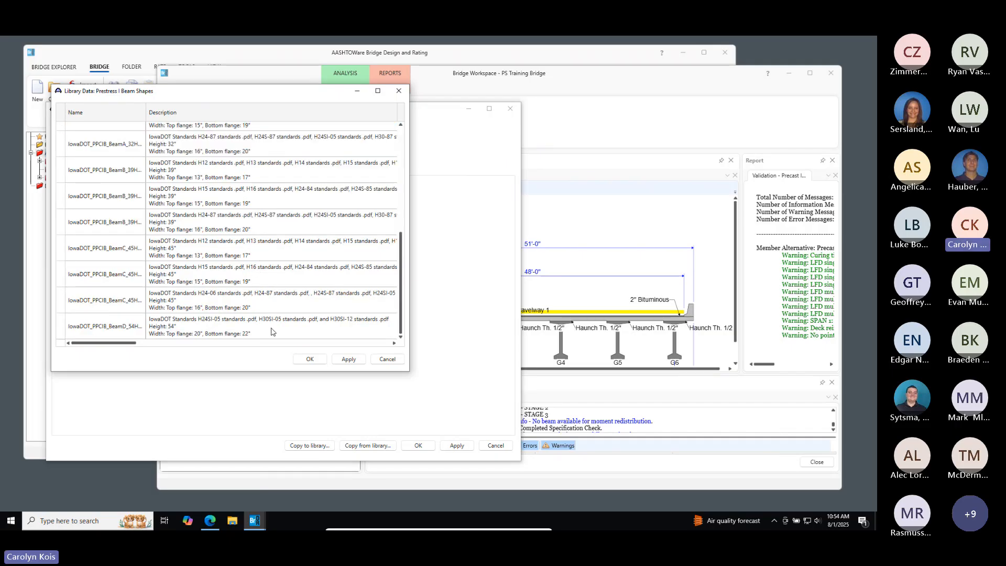
{"action": "scroll", "coordinate": [270, 328], "scroll_direction": "up", "scroll_amount": 3}
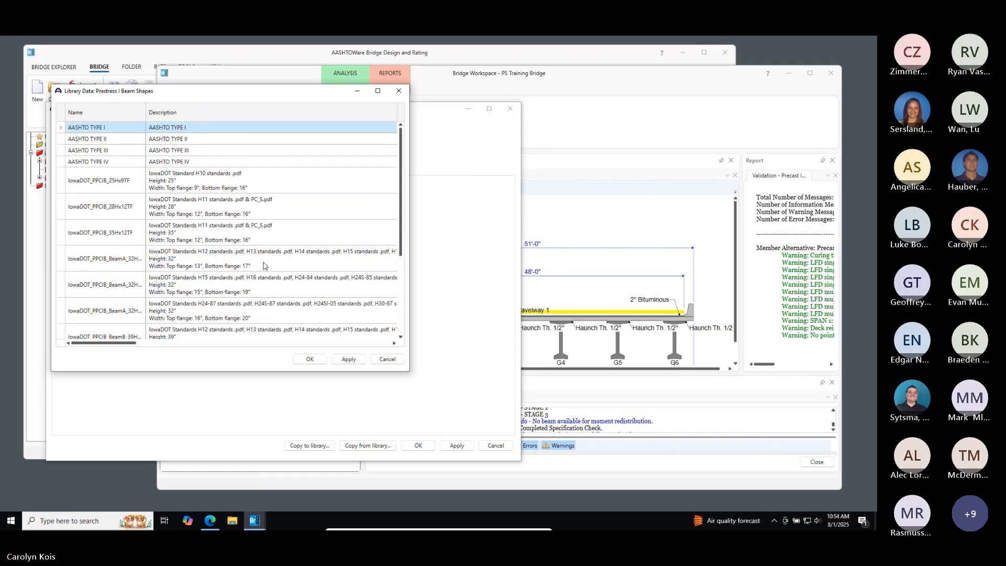
{"action": "left_click", "coordinate": [263, 285]}
{"action": "left_click", "coordinate": [315, 361]}
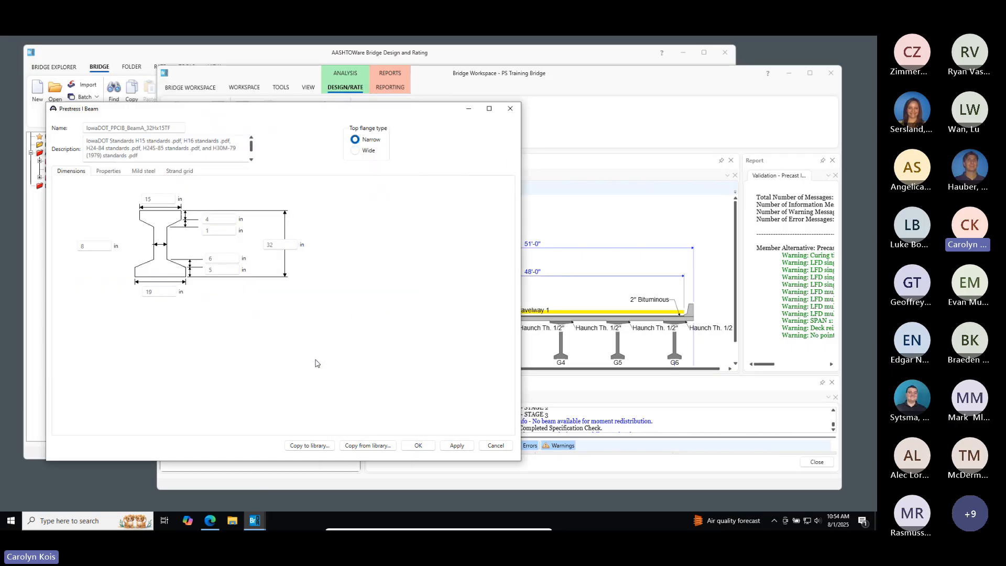
{"action": "left_click", "coordinate": [193, 175]}
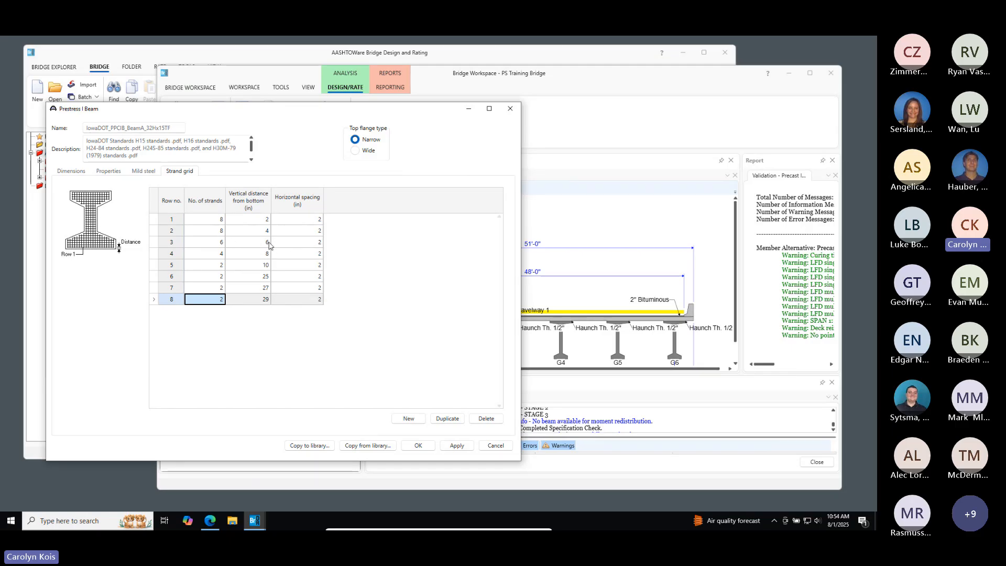
{"action": "left_click", "coordinate": [510, 108]}
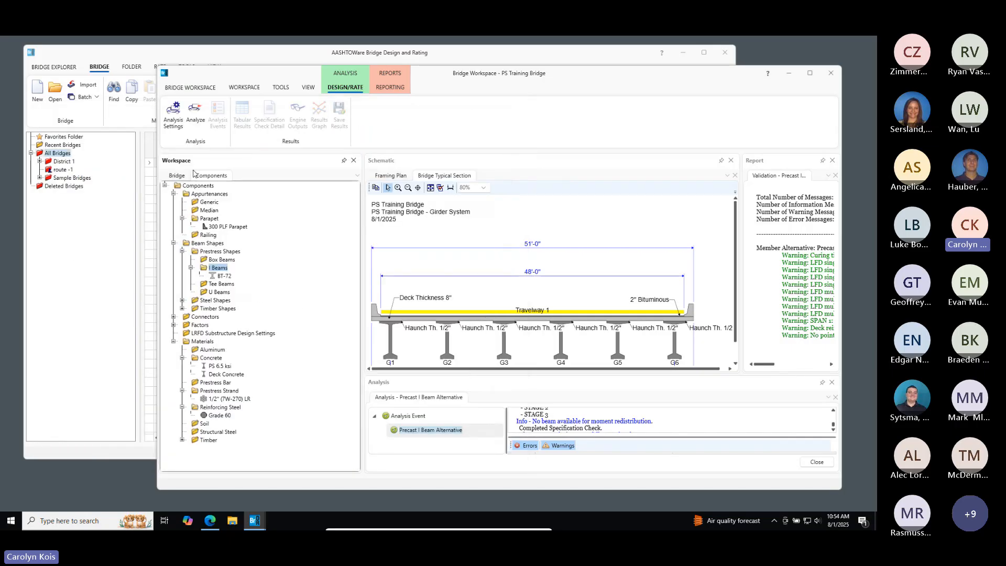
Recheck the harped strand pattern in G1's Span 1 strand layout and close it
{"action": "left_click", "coordinate": [181, 176]}
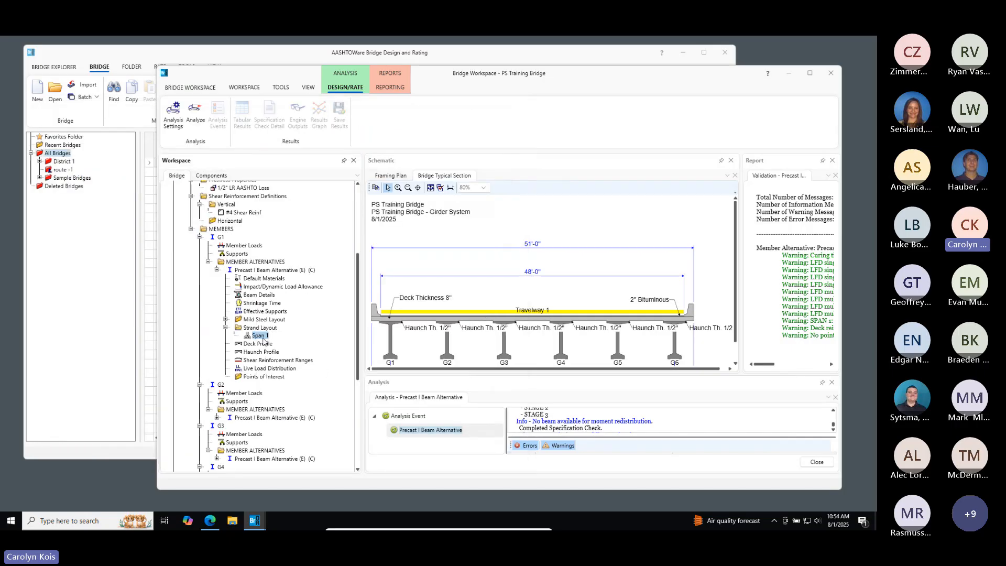
{"action": "double_click", "coordinate": [260, 336]}
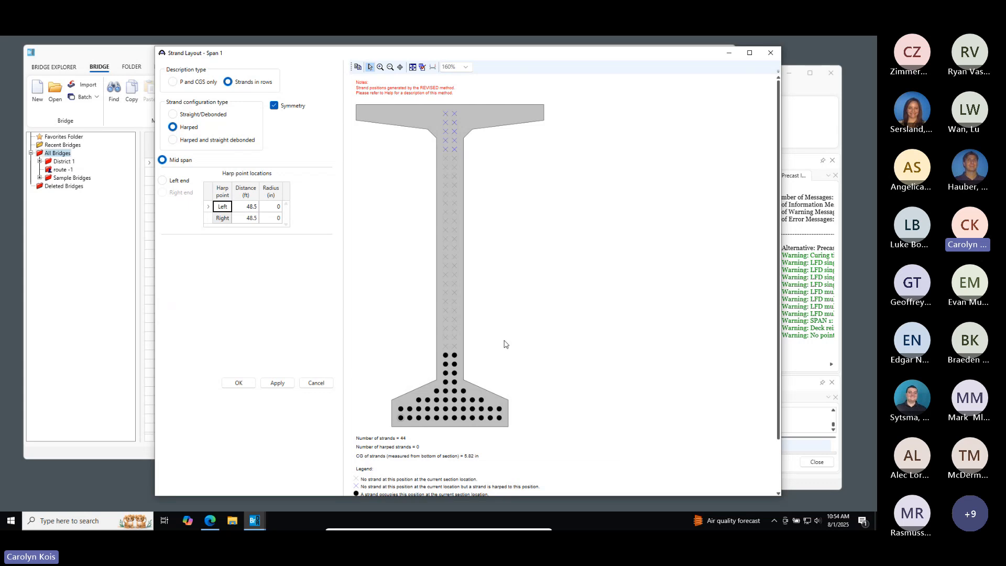
{"action": "left_click", "coordinate": [770, 52]}
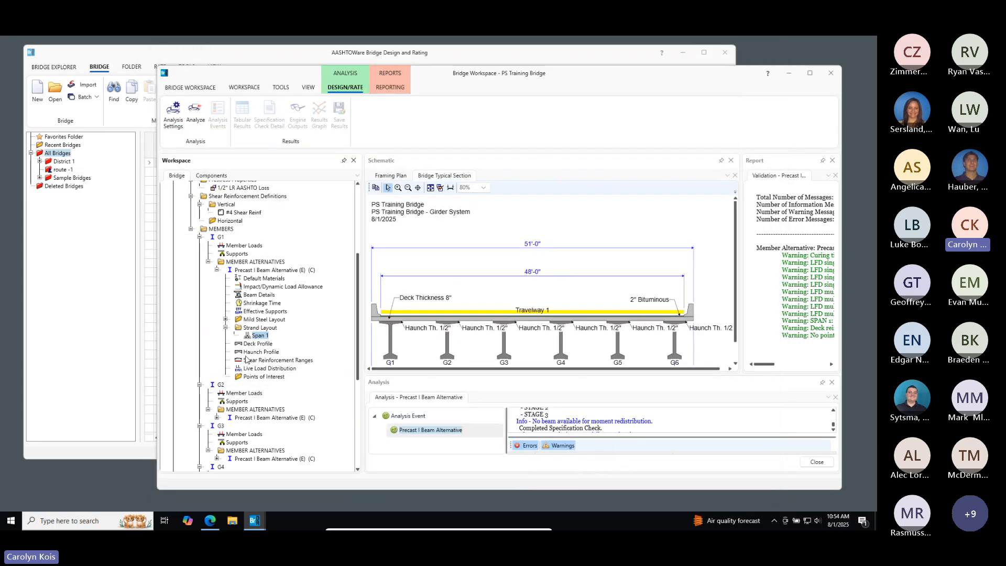
Add a row to the BT-72 beam's strand grid with 2 strands, 10.01 in from the bottom, at 2 in horizontal spacing
{"action": "left_click", "coordinate": [211, 175]}
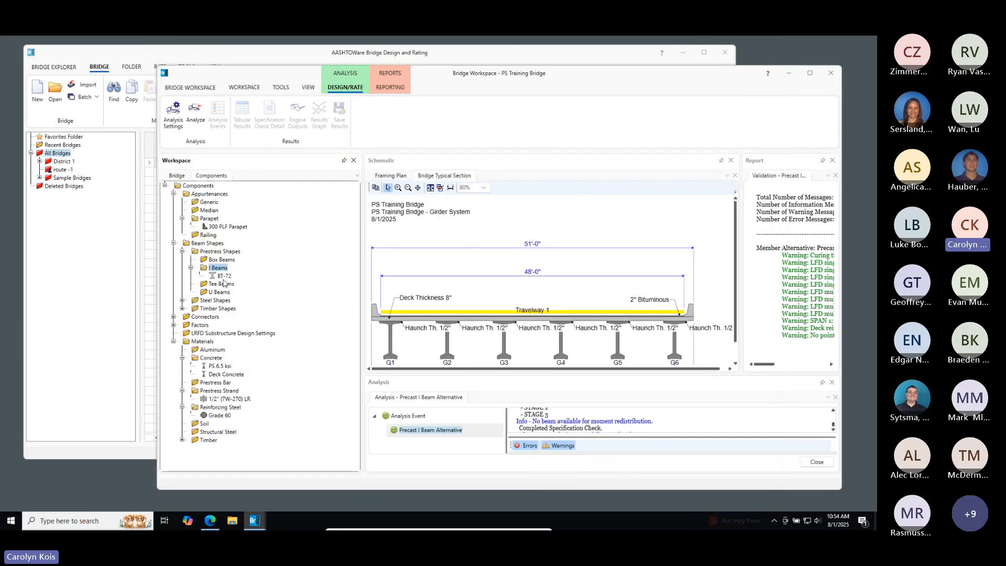
{"action": "double_click", "coordinate": [226, 277]}
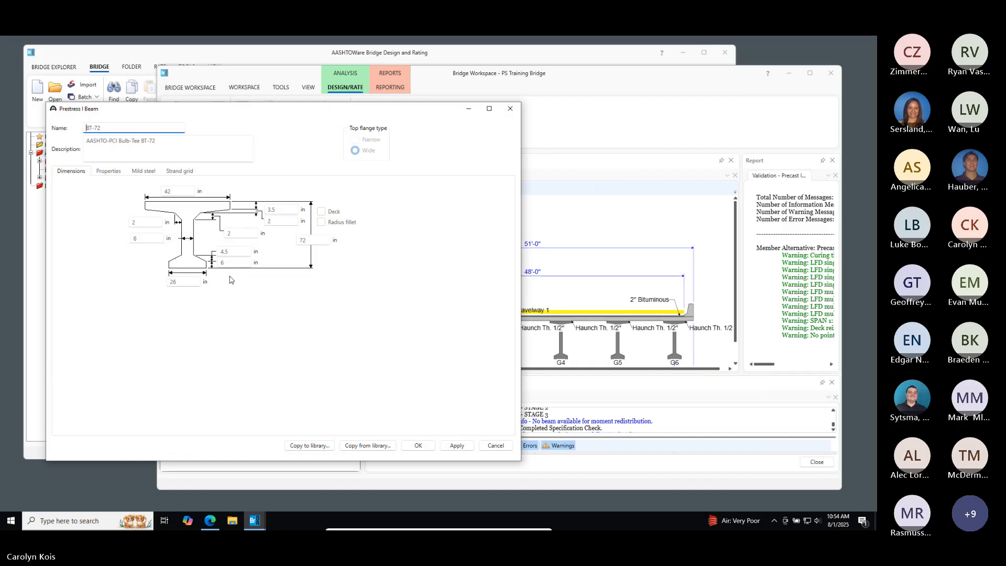
{"action": "left_click", "coordinate": [194, 175]}
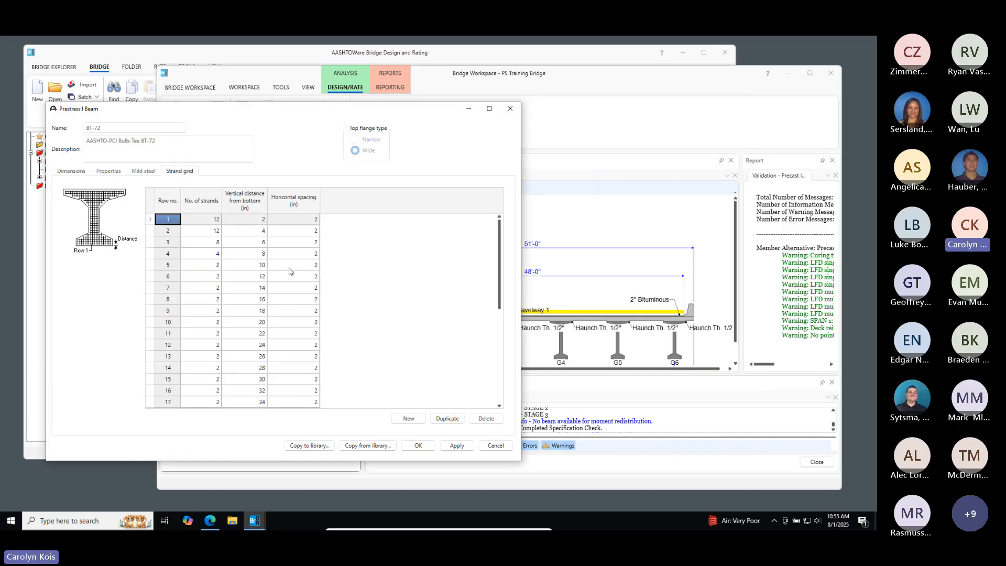
{"action": "left_click", "coordinate": [409, 420]}
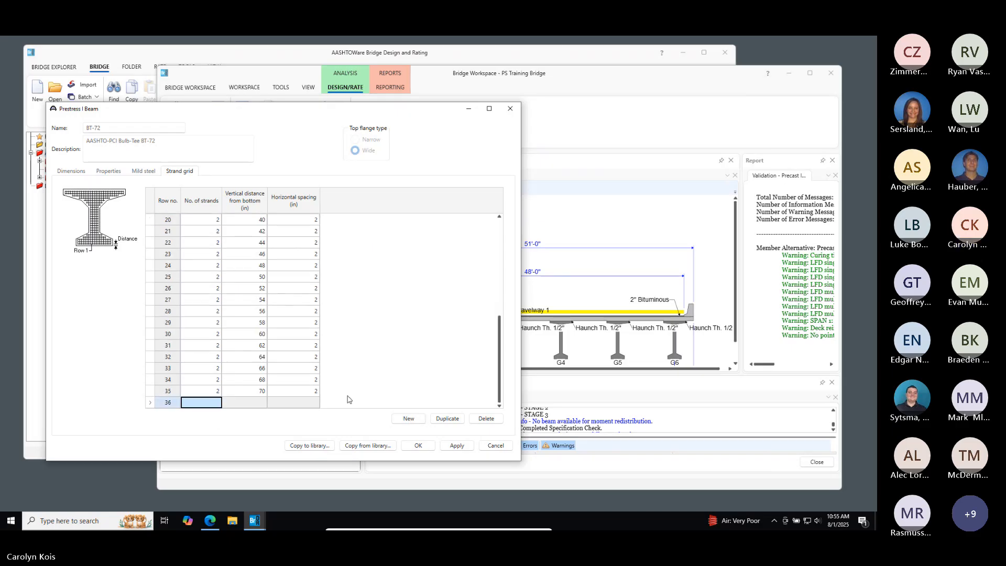
{"action": "type", "text": "2"}
{"action": "key", "text": "Tab"}
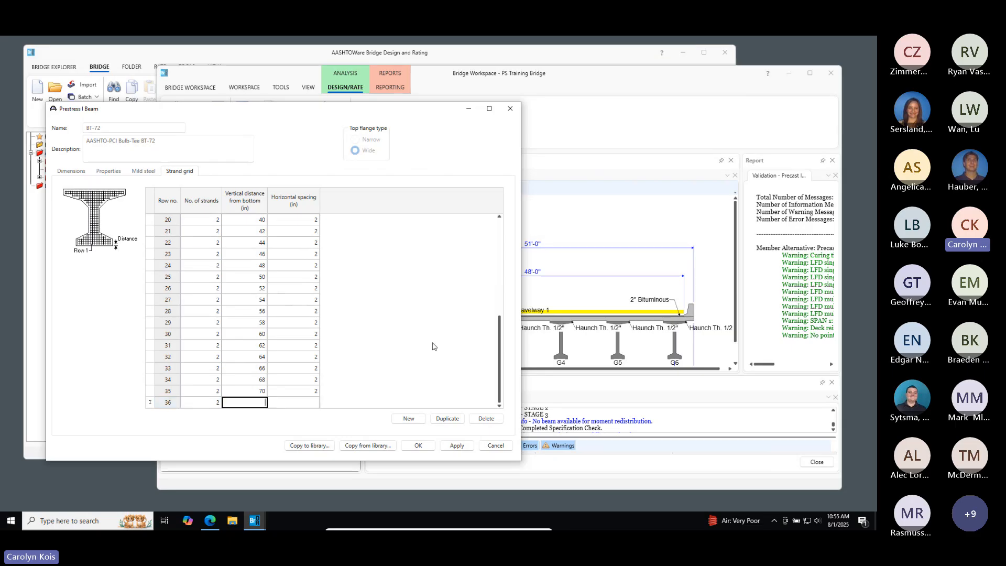
{"action": "type", "text": "10.01"}
{"action": "key", "text": "Tab"}
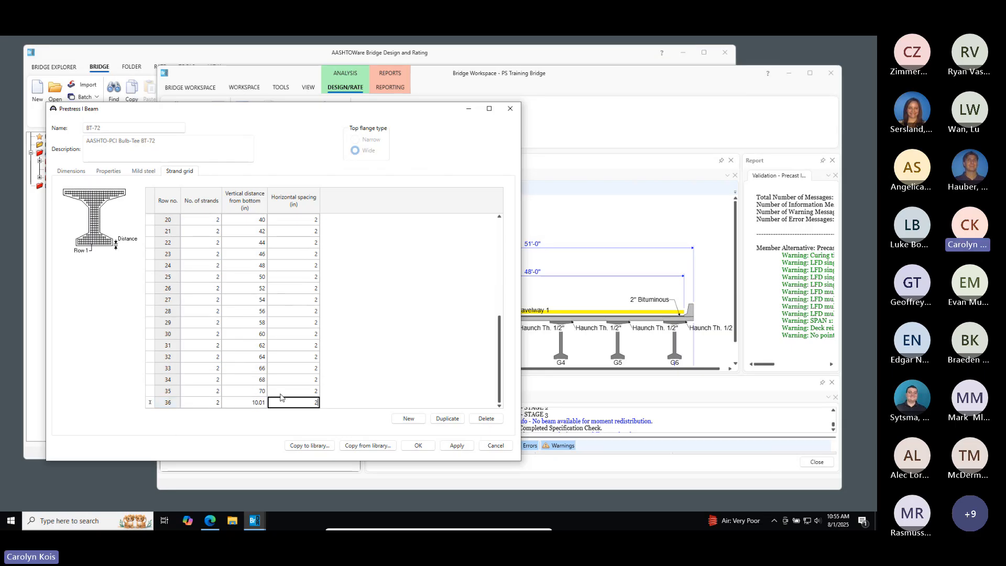
{"action": "scroll", "coordinate": [294, 393], "scroll_direction": "up", "scroll_amount": 7}
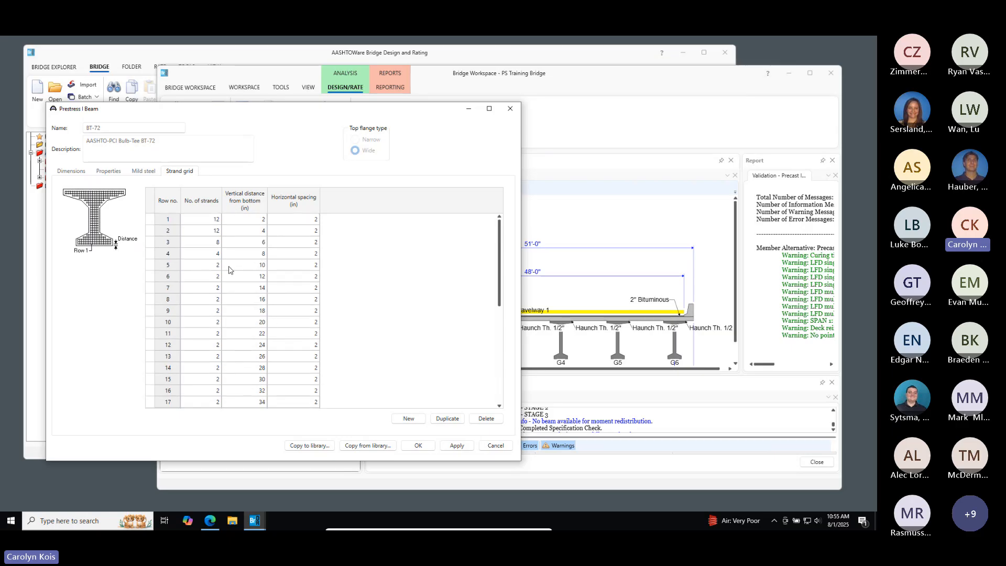
Save the BT-72 strand grid and open G1's Span 1 strand layout to inspect its midspan strand positions
{"action": "left_click", "coordinate": [418, 445]}
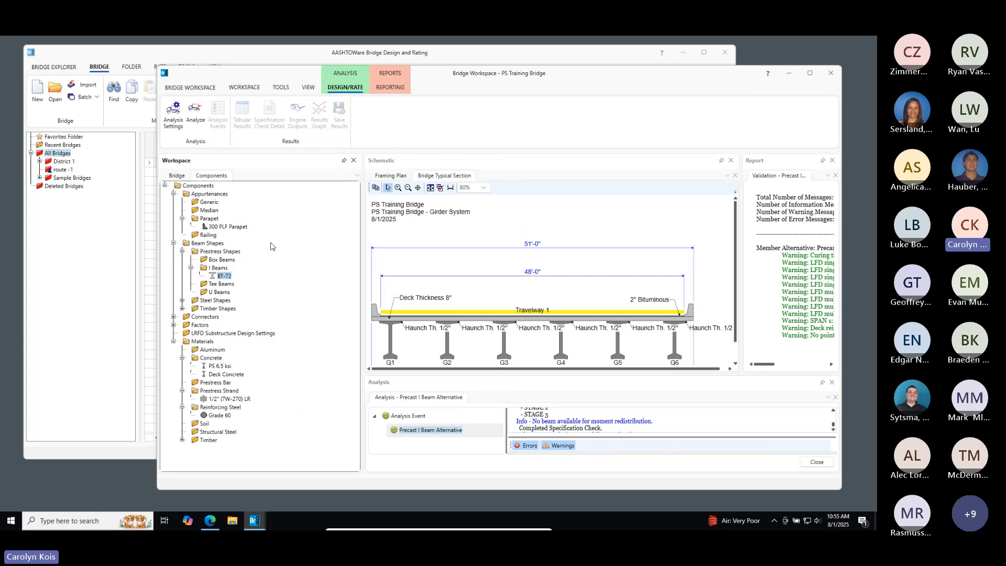
{"action": "left_click", "coordinate": [176, 176]}
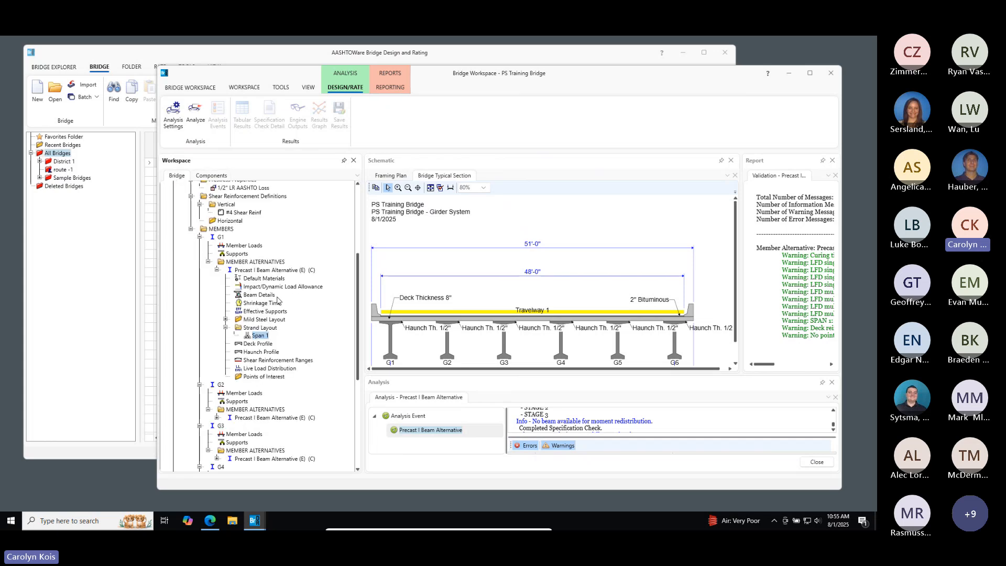
{"action": "double_click", "coordinate": [261, 337]}
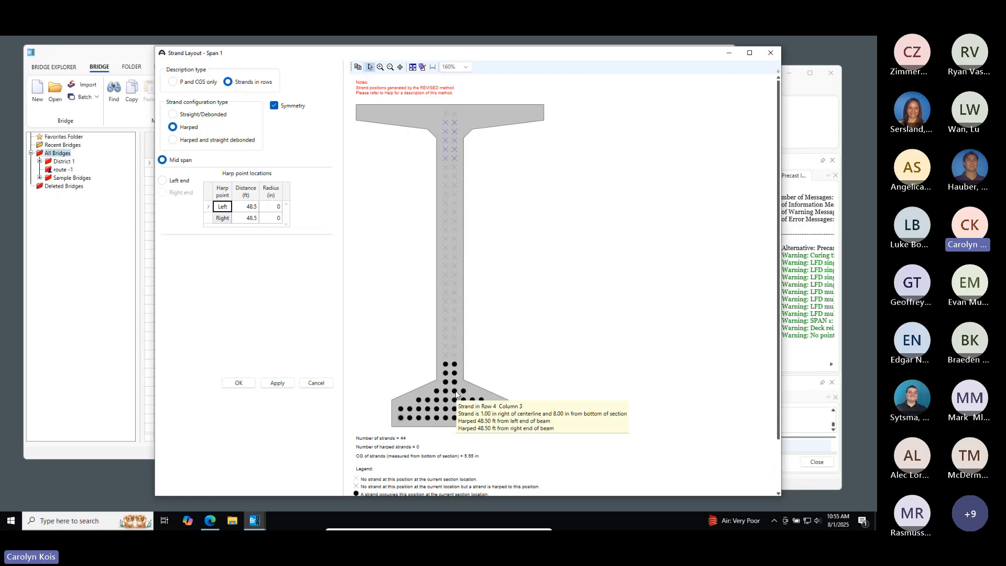
{"action": "mouse_move", "coordinate": [455, 383]}
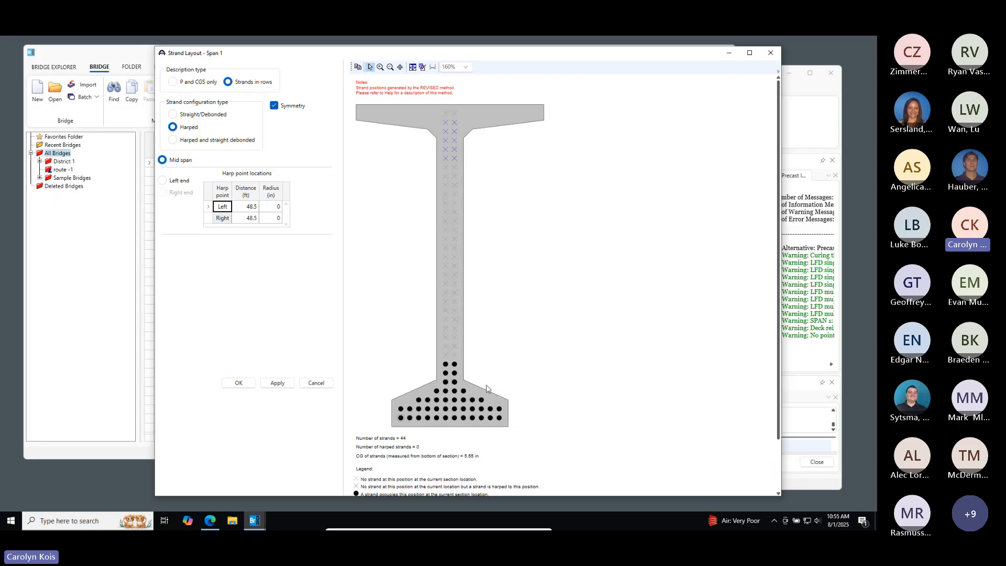
Remove midspan strands down from row 8 of the Span 1 layout, and try to remove the strand in row 5, column 2
{"action": "left_click", "coordinate": [455, 365]}
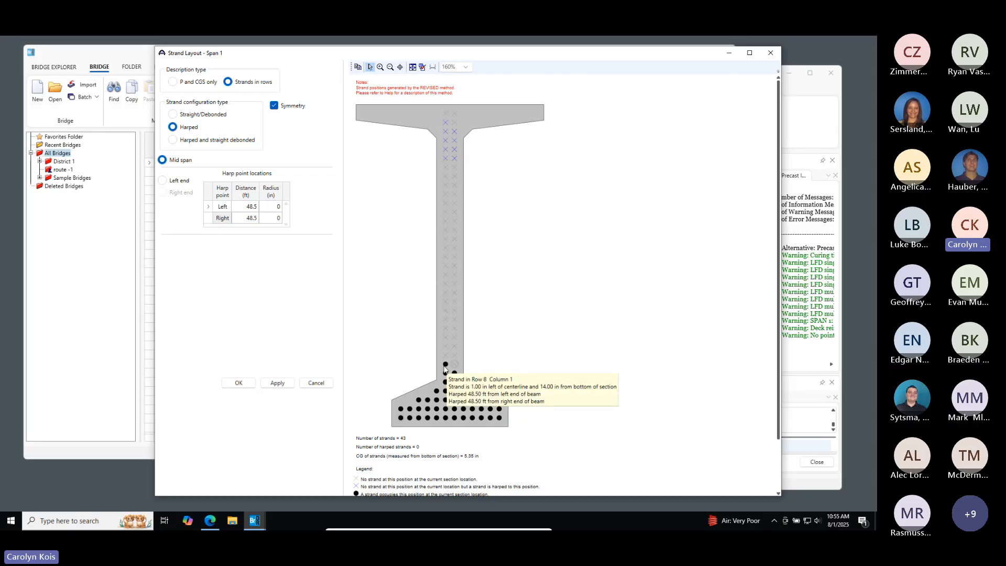
{"action": "left_click", "coordinate": [445, 367]}
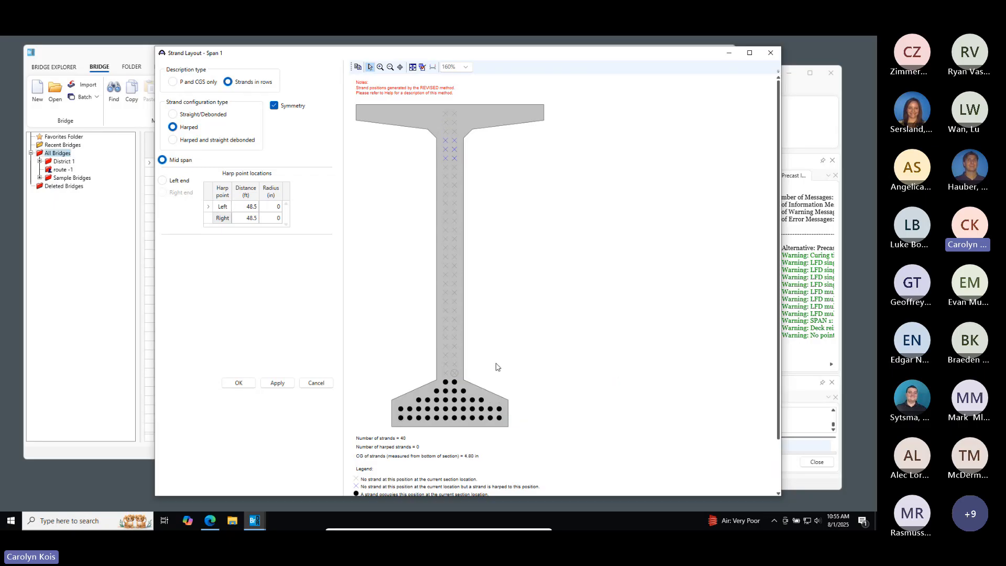
{"action": "left_click", "coordinate": [454, 382]}
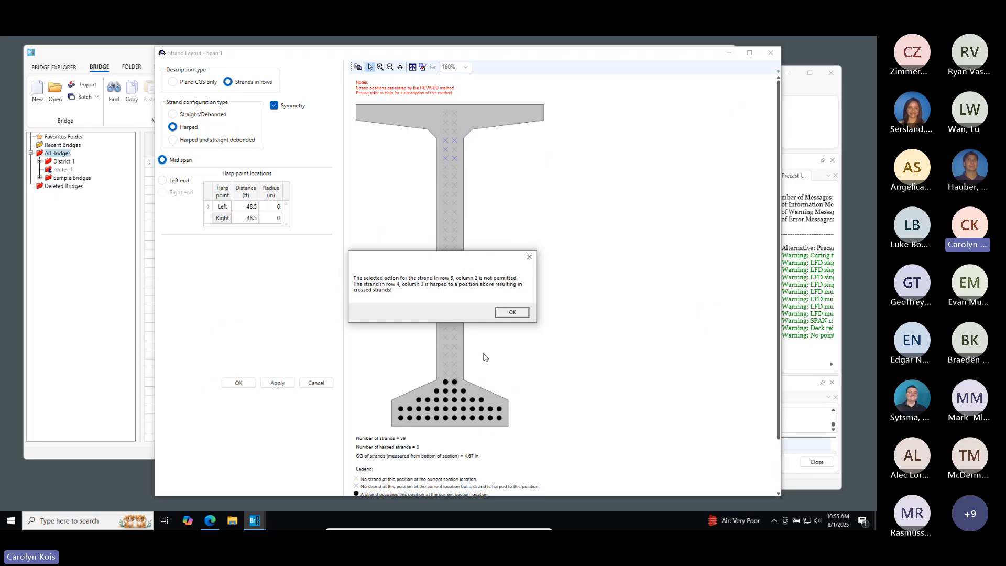
{"action": "left_click", "coordinate": [509, 314]}
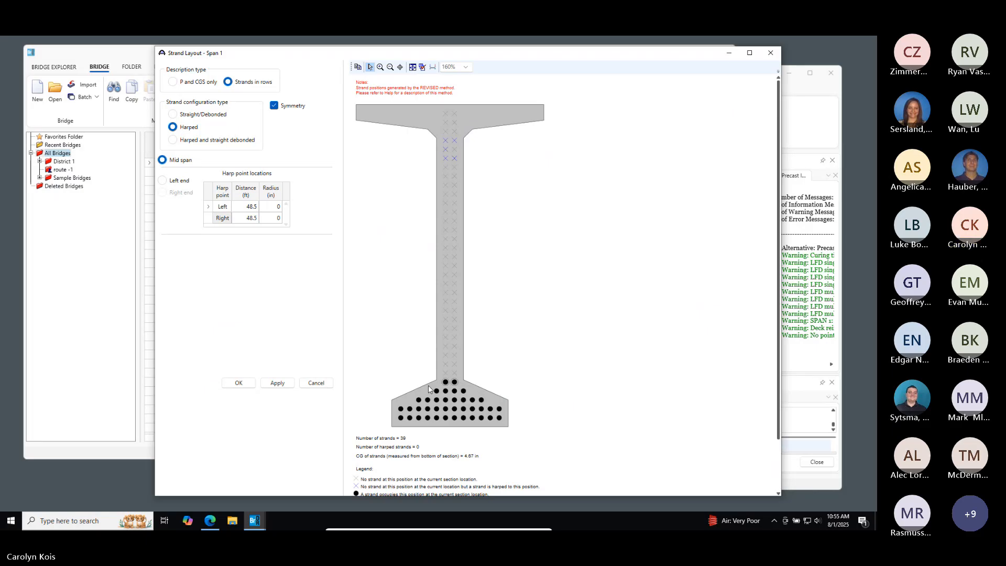
Select all strand positions, clear that selection, and retry removing the strand in row 5, column 2
{"action": "right_click", "coordinate": [449, 383]}
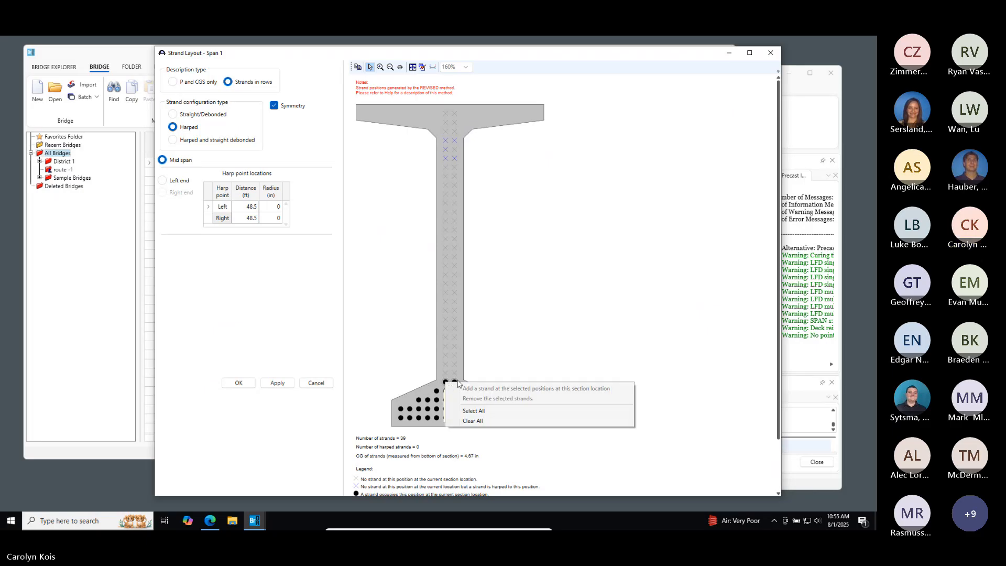
{"action": "left_click", "coordinate": [474, 411]}
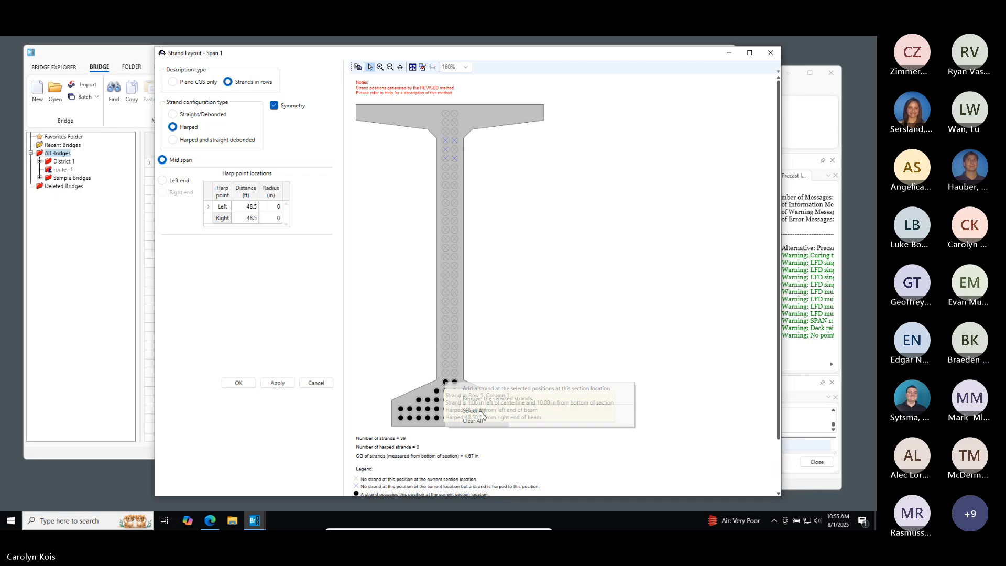
{"action": "left_click", "coordinate": [507, 350]}
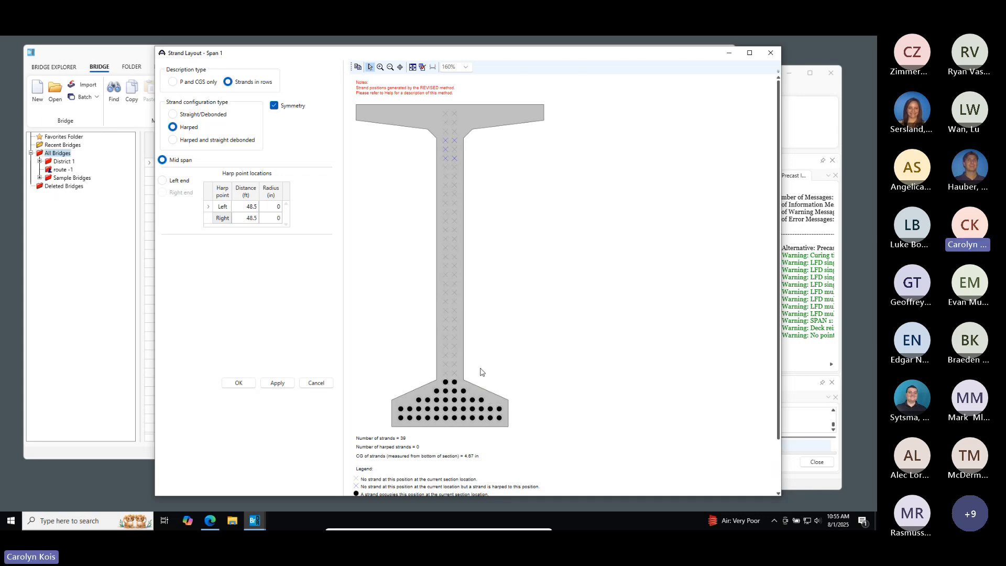
{"action": "left_click", "coordinate": [452, 384]}
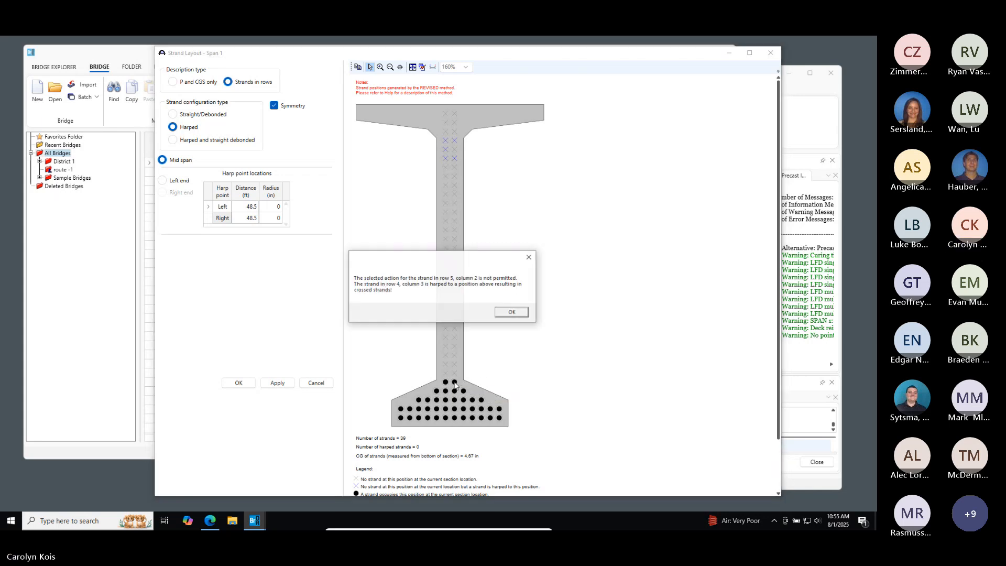
{"action": "left_click", "coordinate": [512, 313]}
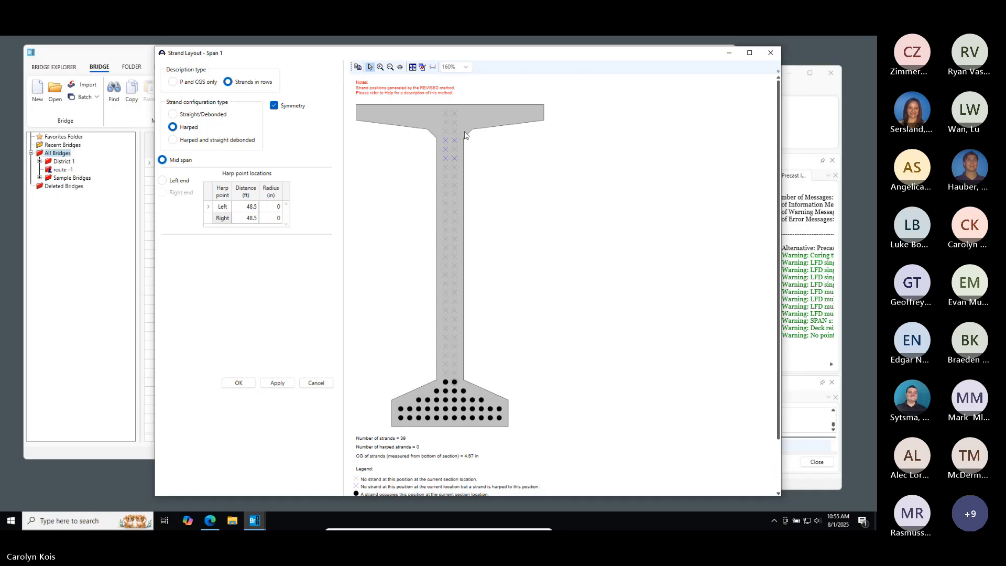
Try to remove the row 5 strands singly and with a window selection, and discard the strand layout changes
{"action": "left_click", "coordinate": [456, 384]}
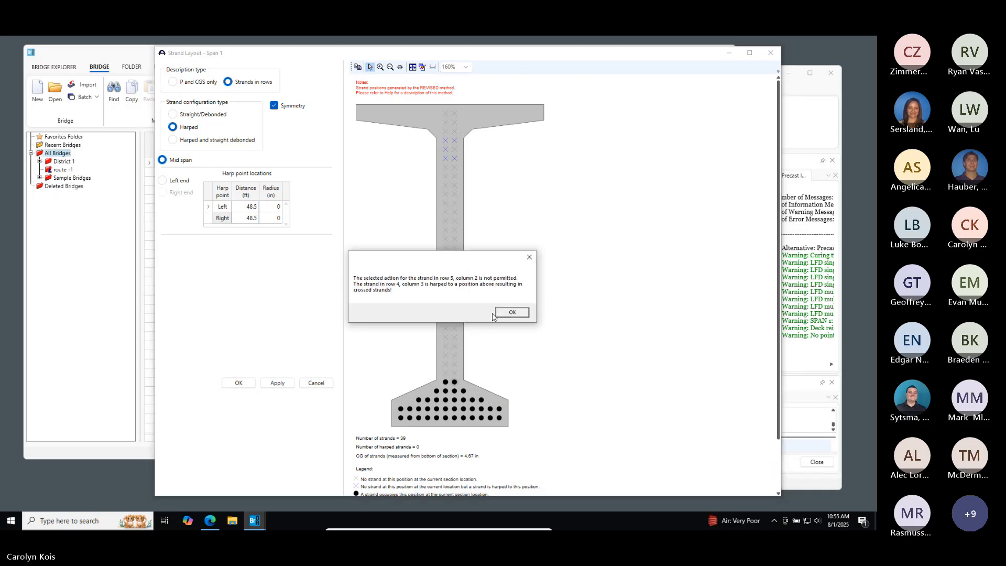
{"action": "left_click", "coordinate": [512, 312]}
{"action": "left_click_drag", "start_coordinate": [474, 374], "coordinate": [426, 387]}
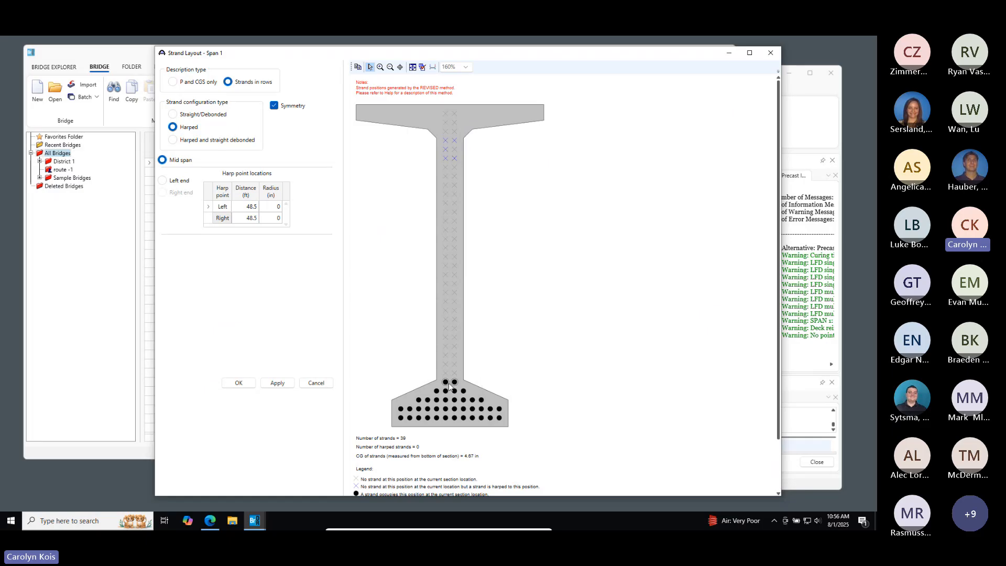
{"action": "left_click", "coordinate": [455, 383]}
{"action": "left_click", "coordinate": [500, 316]}
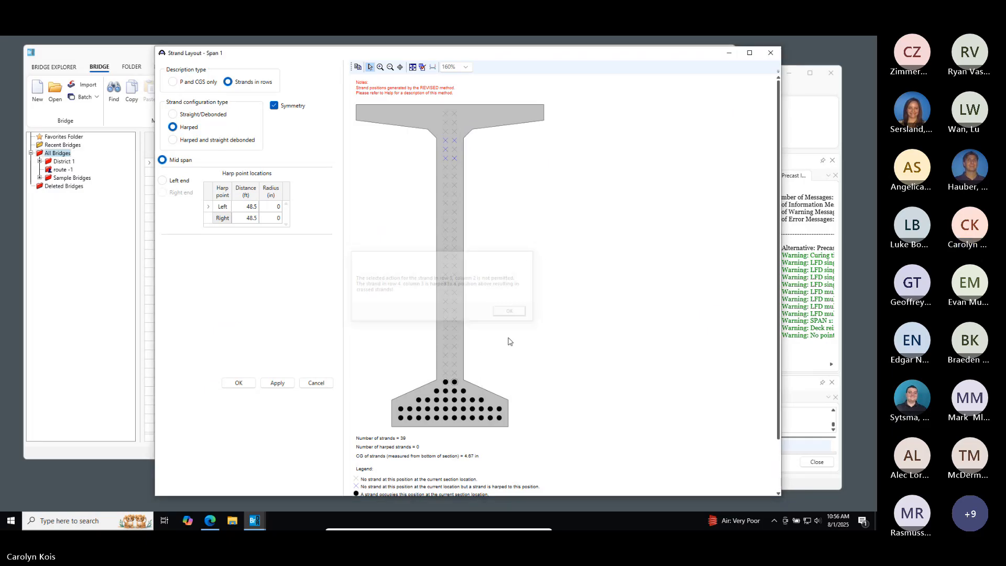
{"action": "left_click", "coordinate": [317, 384]}
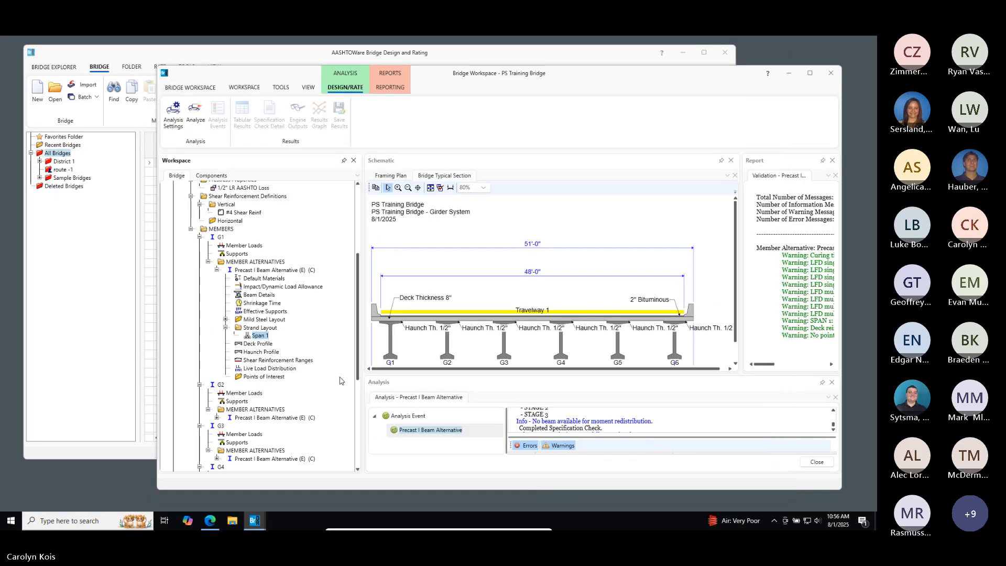
Reopen G1's Span 1 strand layout and try to add a midspan strand at the row 8, column 2 strand's harped position
{"action": "double_click", "coordinate": [260, 336]}
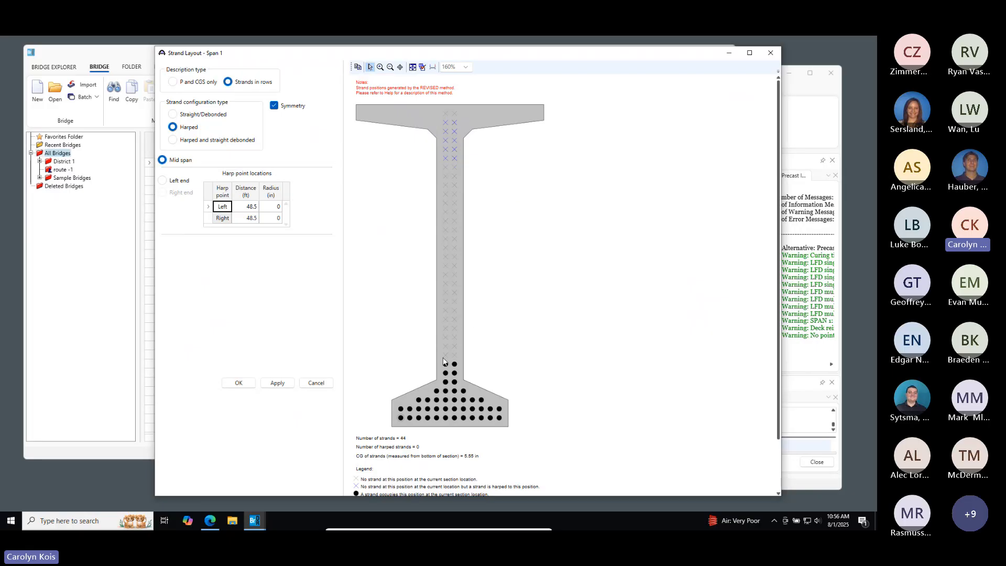
{"action": "mouse_move", "coordinate": [455, 366]}
{"action": "mouse_move", "coordinate": [447, 386]}
{"action": "left_click", "coordinate": [454, 126]}
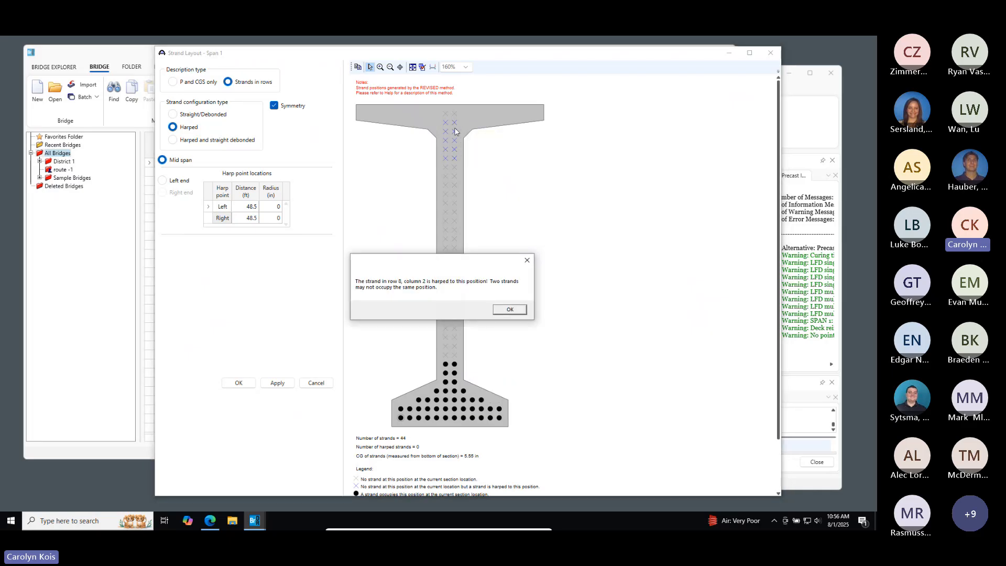
{"action": "left_click", "coordinate": [511, 310]}
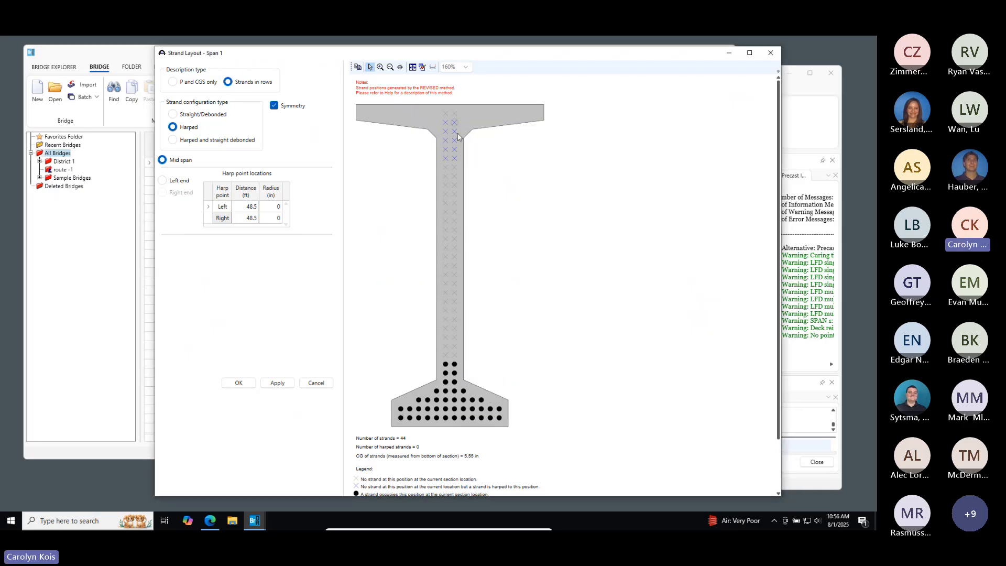
{"action": "mouse_move", "coordinate": [454, 136]}
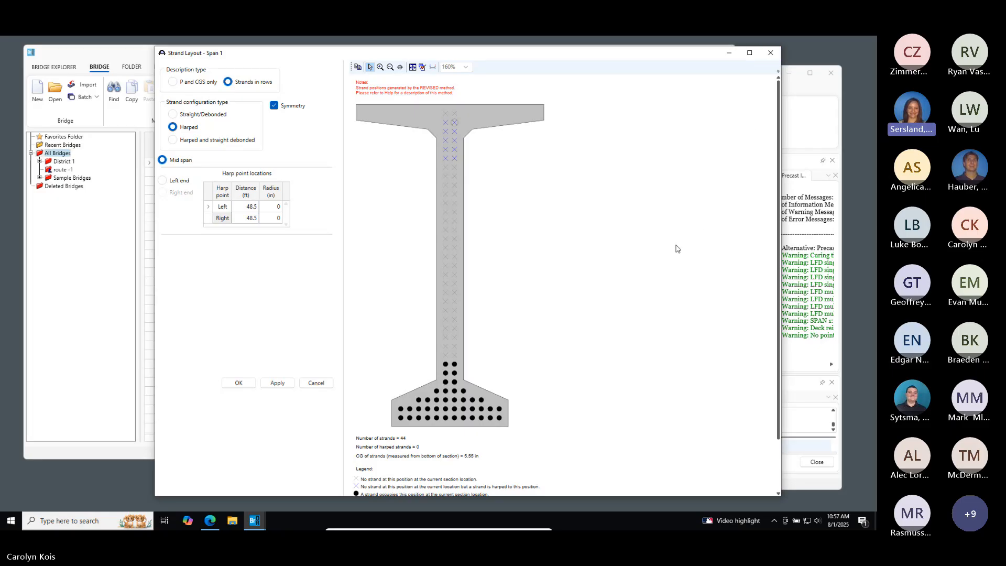
Remove the midspan strands in rows 6 through 8, and try to remove both row 5 strands
{"action": "left_click", "coordinate": [452, 366]}
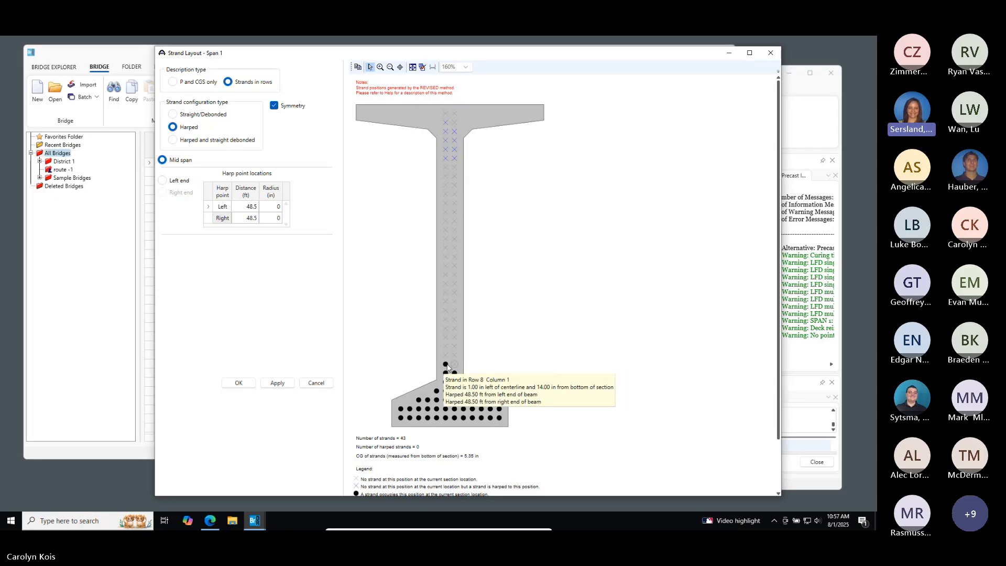
{"action": "left_click", "coordinate": [446, 365]}
{"action": "left_click", "coordinate": [446, 373]}
{"action": "left_click", "coordinate": [455, 374]}
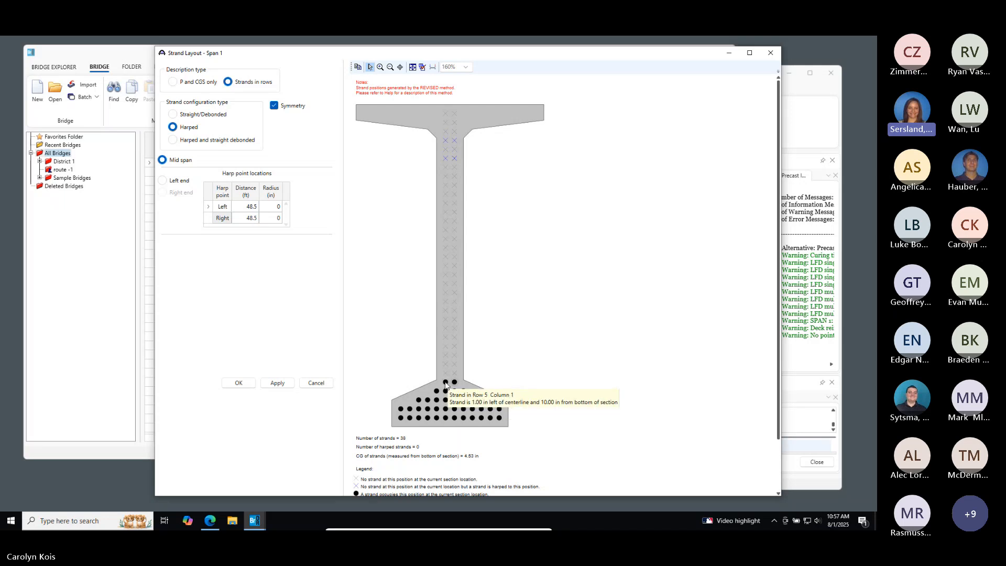
{"action": "left_click", "coordinate": [455, 386]}
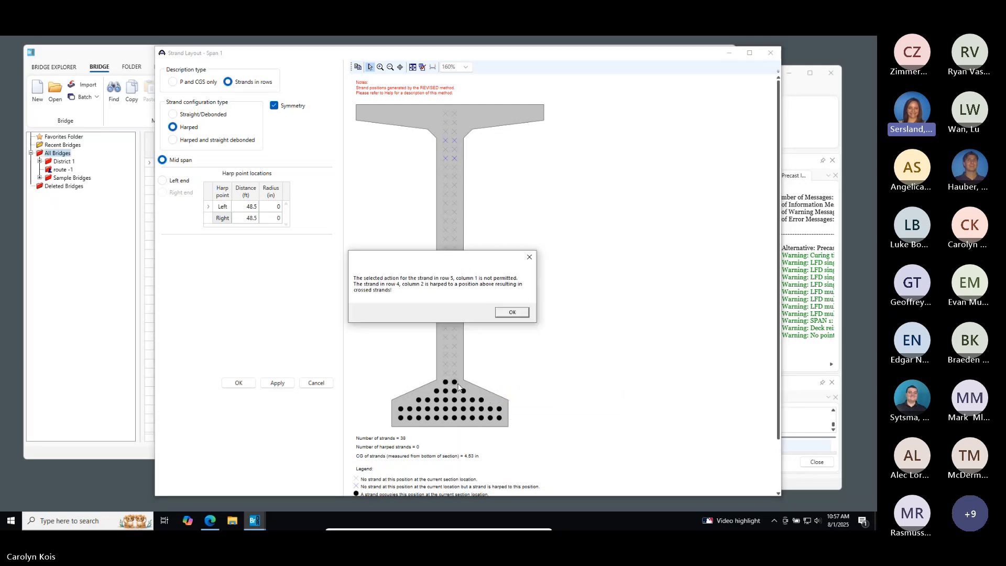
{"action": "left_click", "coordinate": [513, 310]}
{"action": "left_click", "coordinate": [512, 311]}
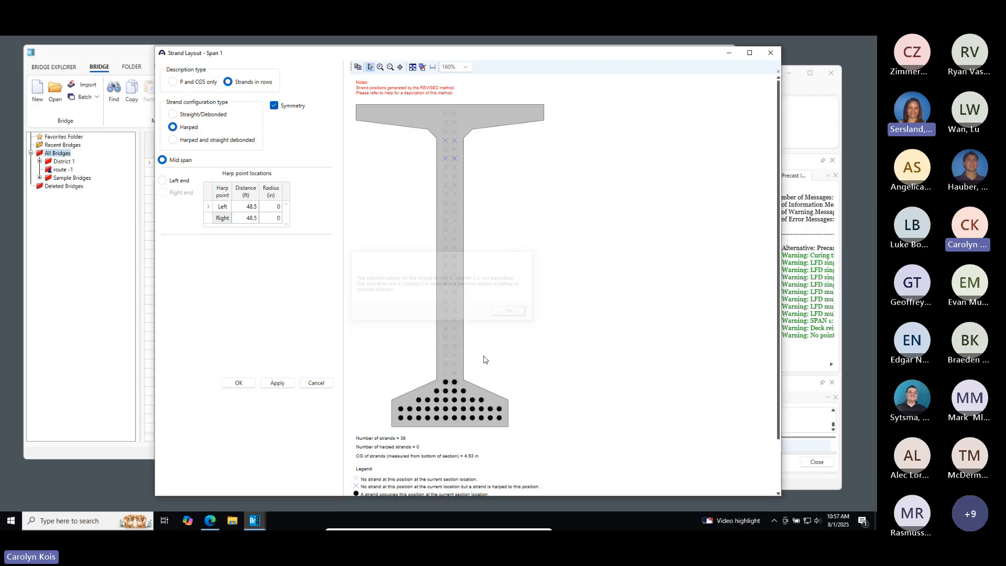
{"action": "left_click", "coordinate": [446, 384]}
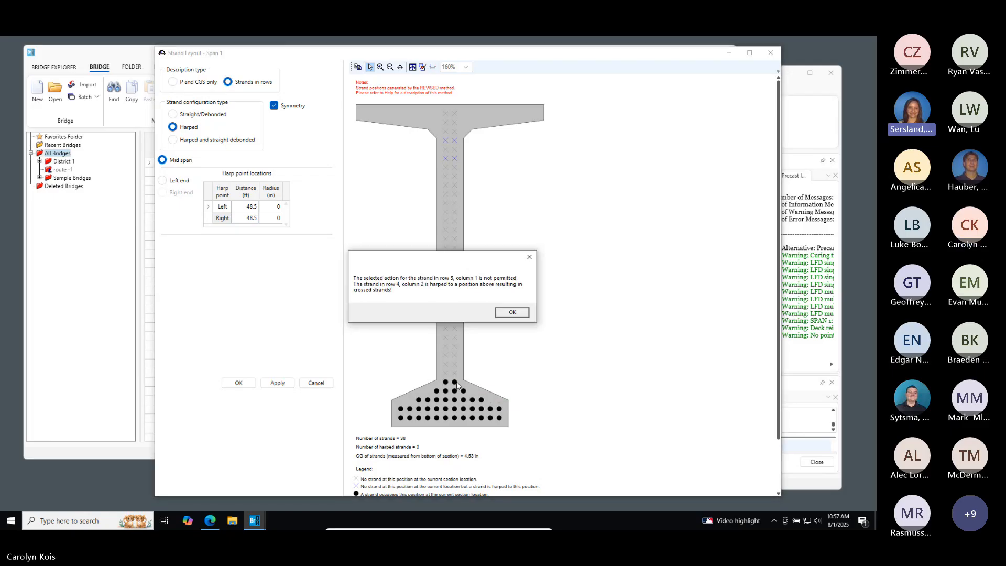
{"action": "left_click", "coordinate": [513, 312]}
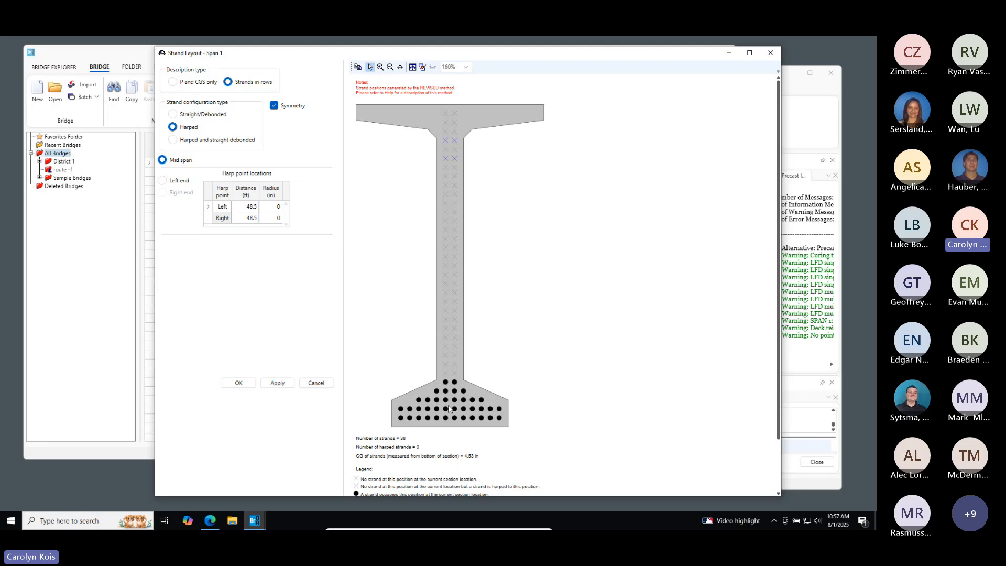
Remove the midspan strands in row 4, columns 1 to 3, and put them back
{"action": "left_click", "coordinate": [436, 391]}
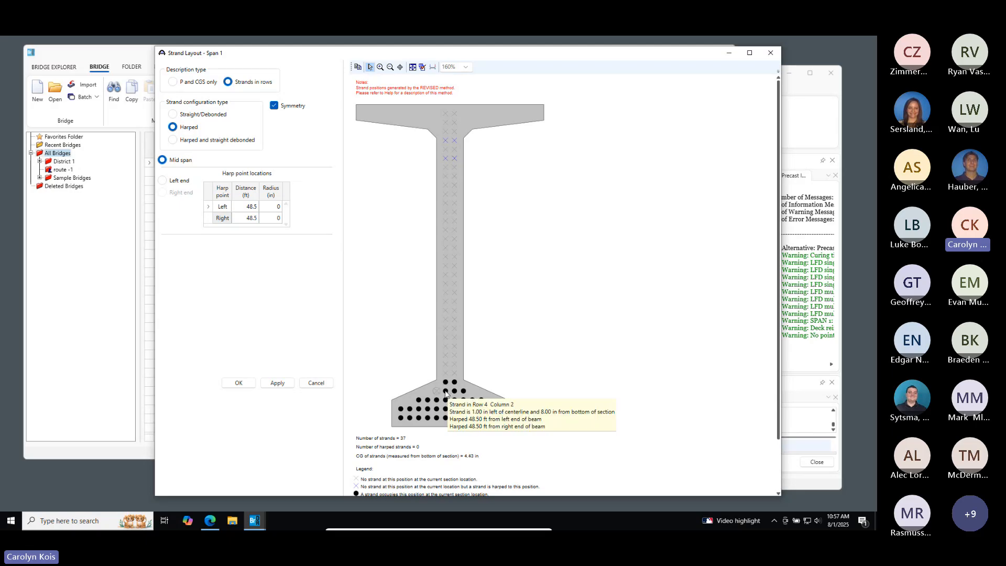
{"action": "left_click", "coordinate": [447, 392]}
{"action": "left_click", "coordinate": [454, 392]}
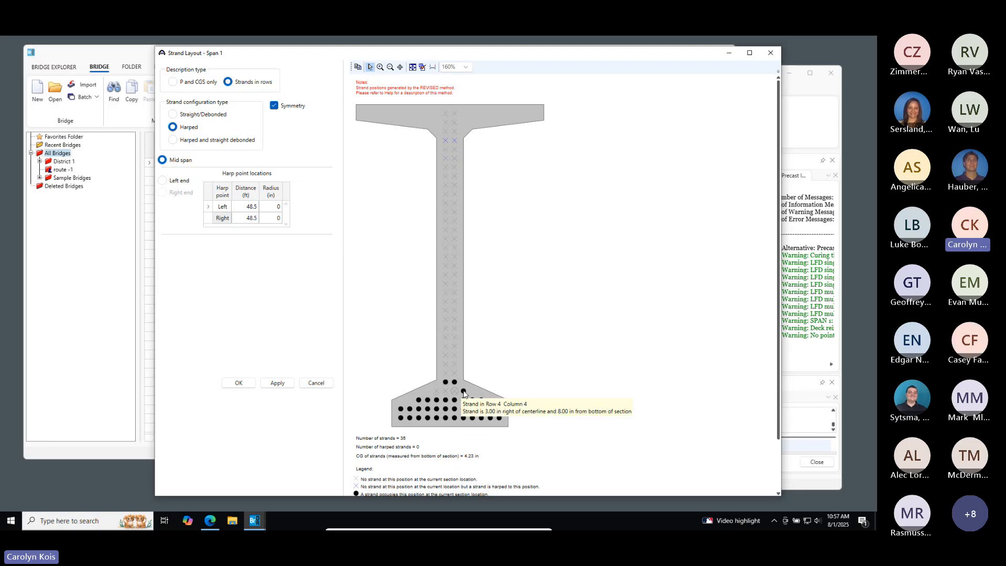
{"action": "left_click", "coordinate": [454, 391]}
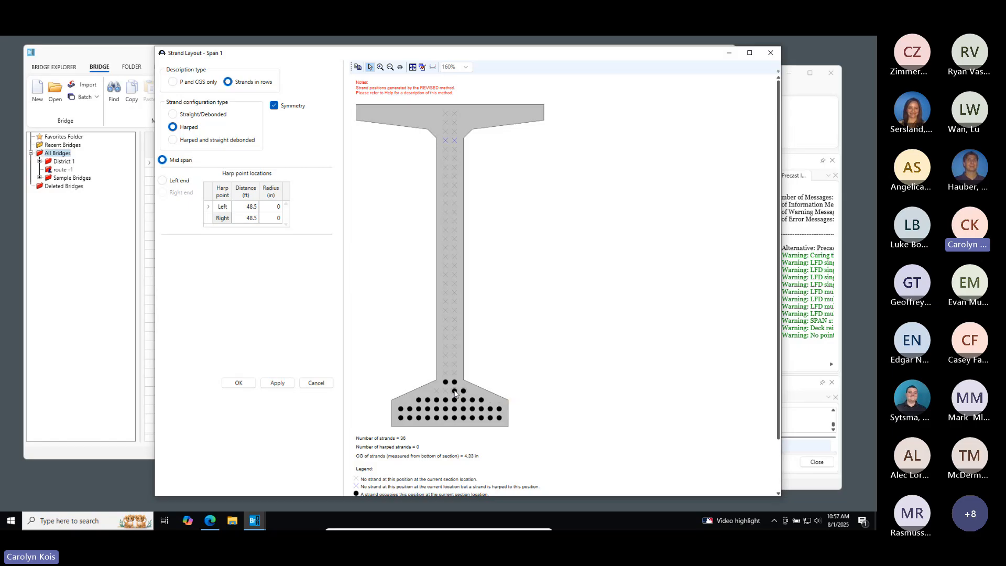
{"action": "left_click", "coordinate": [446, 391]}
{"action": "left_click", "coordinate": [436, 392]}
Check the web's harped positions against the strand legend, and close the Span 1 strand layout without applying the changes
{"action": "mouse_move", "coordinate": [448, 147]}
{"action": "scroll", "coordinate": [629, 414], "scroll_direction": "down", "scroll_amount": 1}
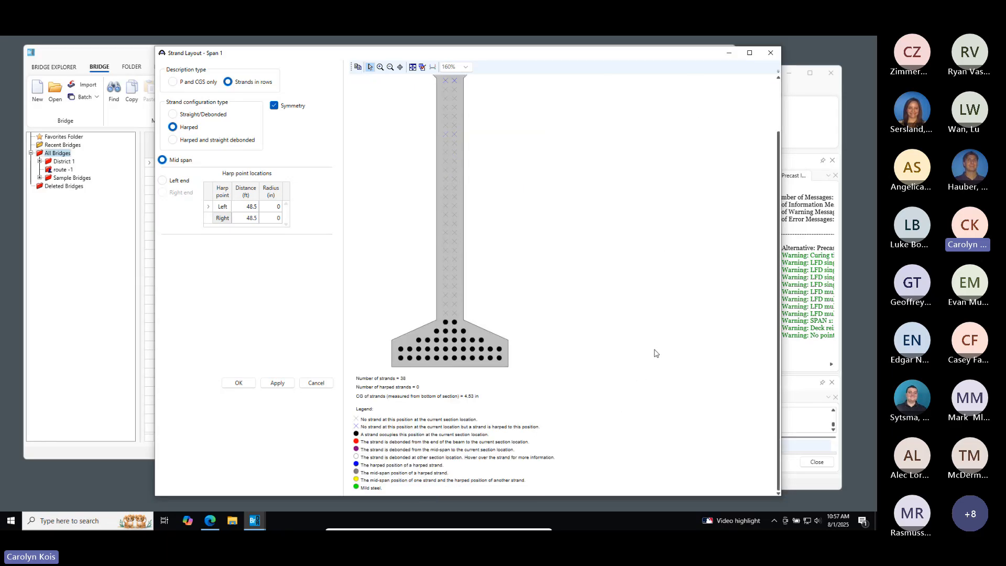
{"action": "left_click", "coordinate": [771, 53]}
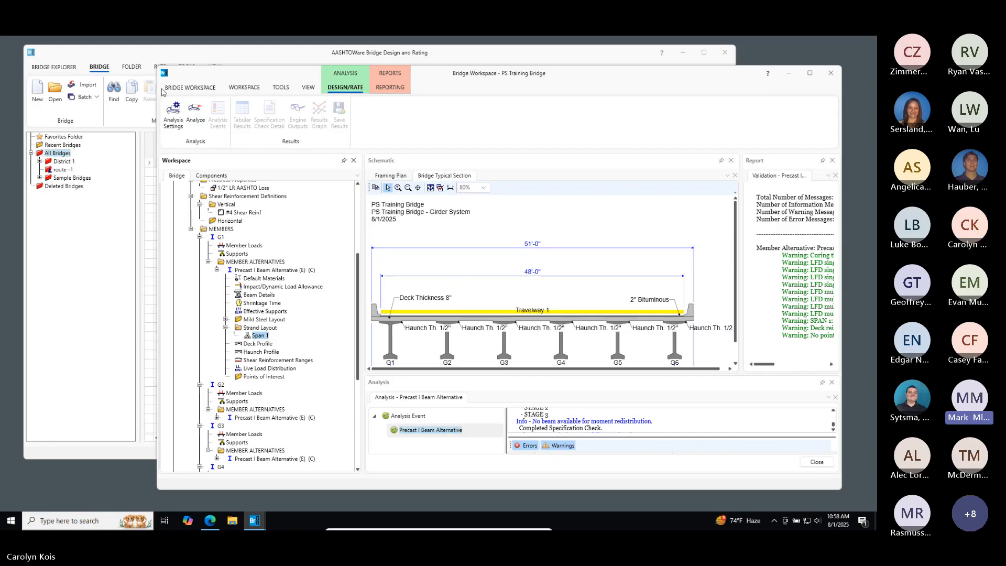
Select G1's precast I beam alternative, check the LRFD/LRFR concrete article output option in its analysis settings, and cancel the settings
{"action": "left_click", "coordinate": [177, 120]}
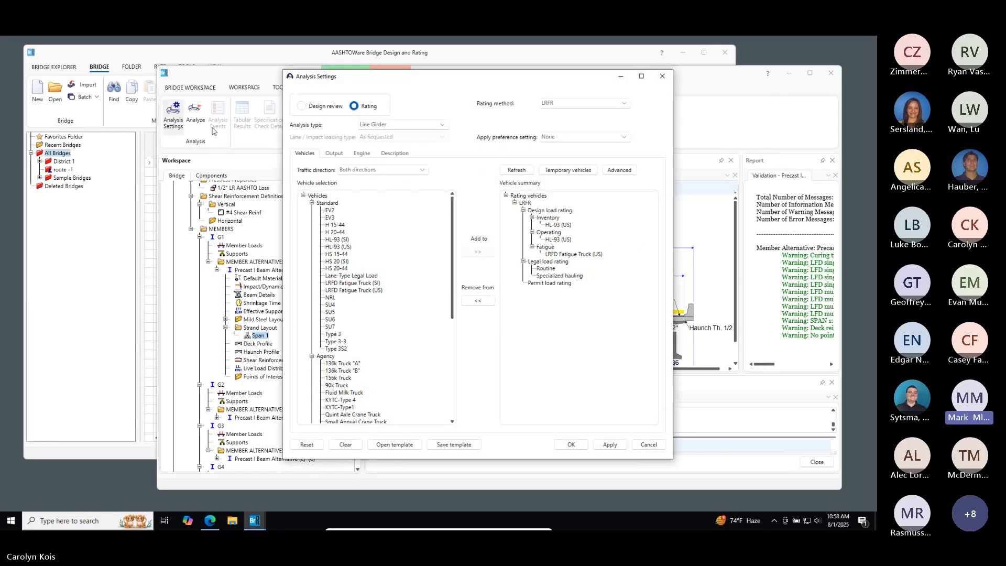
{"action": "left_click", "coordinate": [663, 77]}
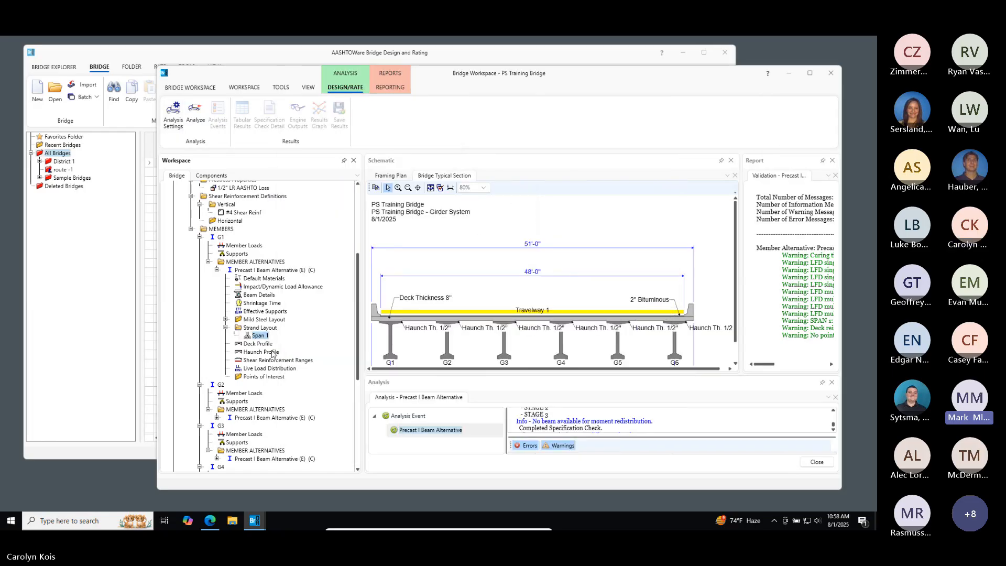
{"action": "left_click", "coordinate": [259, 270]}
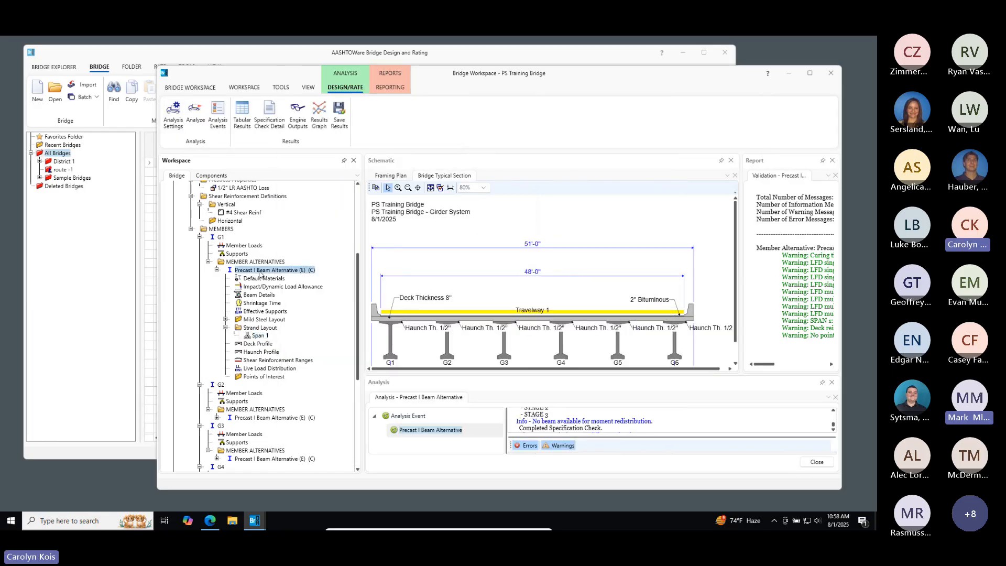
{"action": "left_click", "coordinate": [172, 113]}
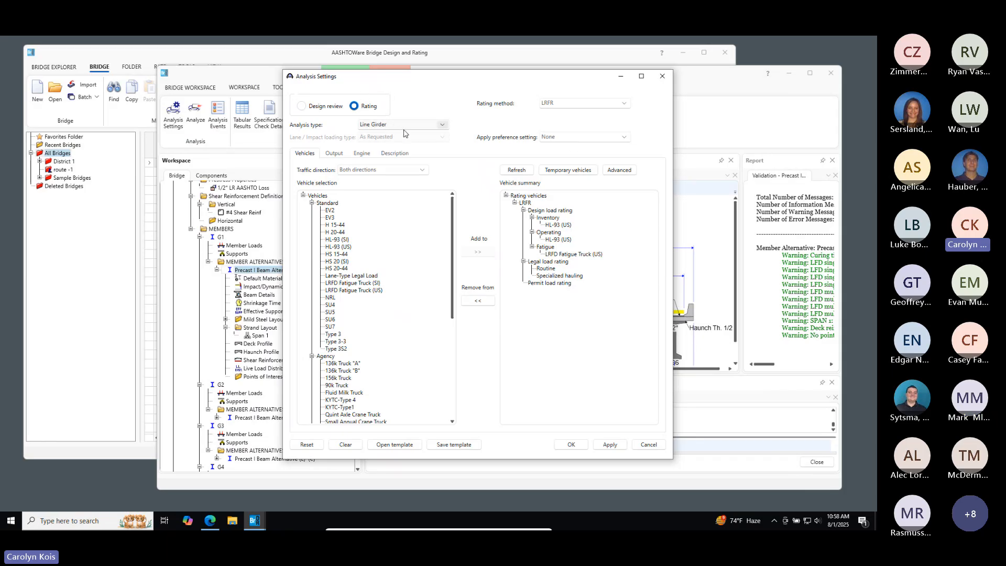
{"action": "left_click", "coordinate": [334, 154]}
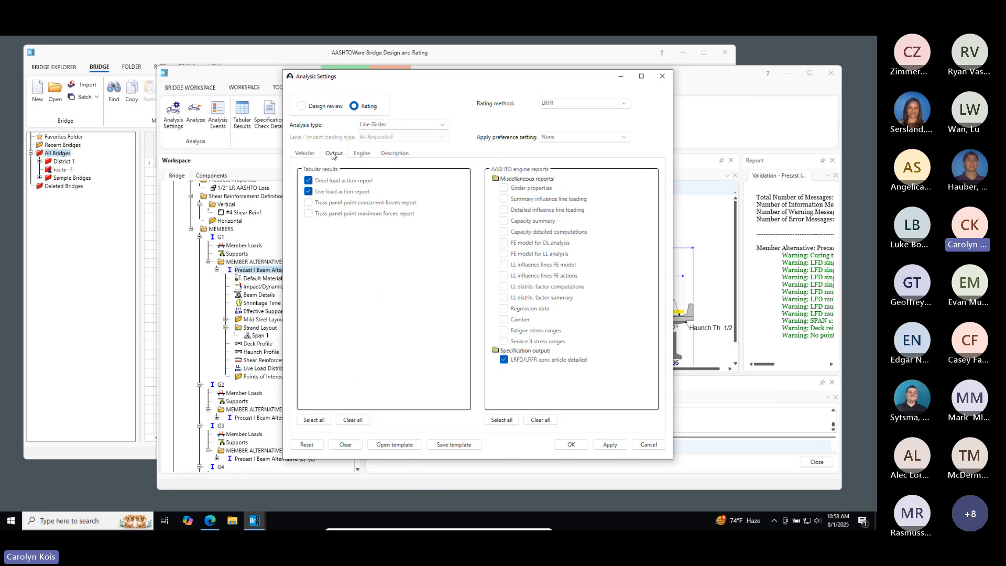
{"action": "left_click", "coordinate": [504, 361]}
{"action": "left_click", "coordinate": [650, 445]}
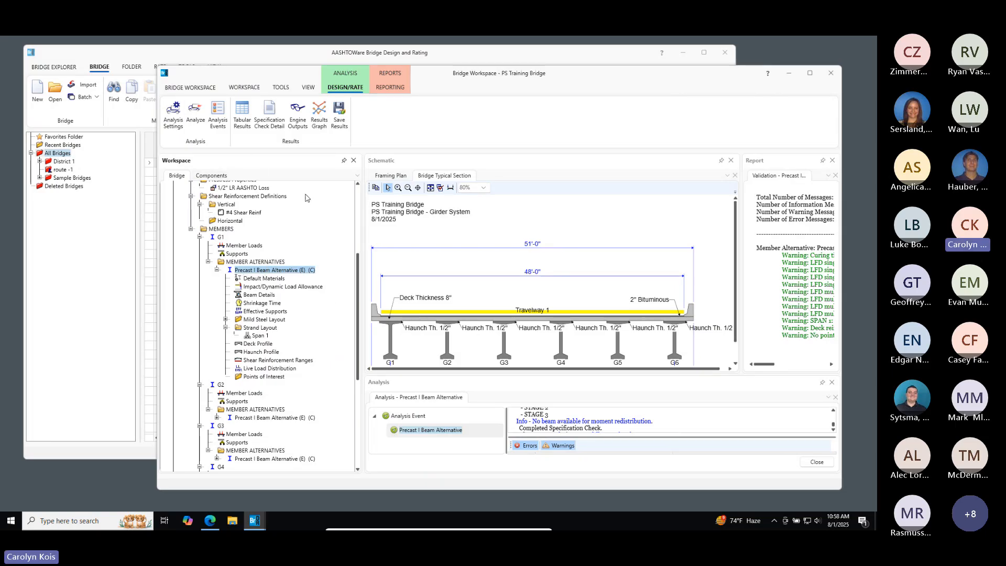
Accept the LRFR analysis settings with detailed LRFD/LRFR concrete article output, and analyze G1's precast I beam alternative
{"action": "left_click", "coordinate": [174, 116]}
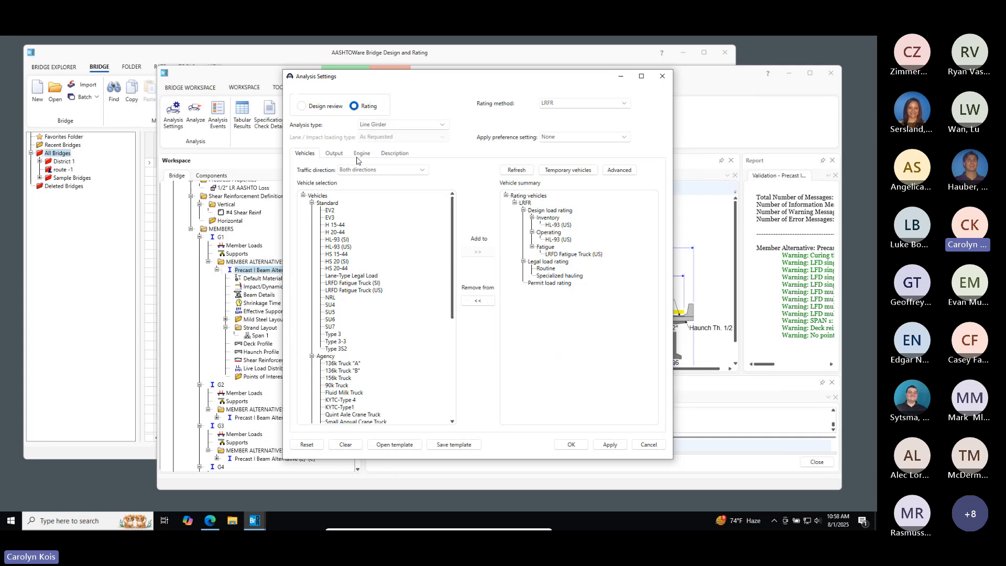
{"action": "left_click", "coordinate": [334, 155]}
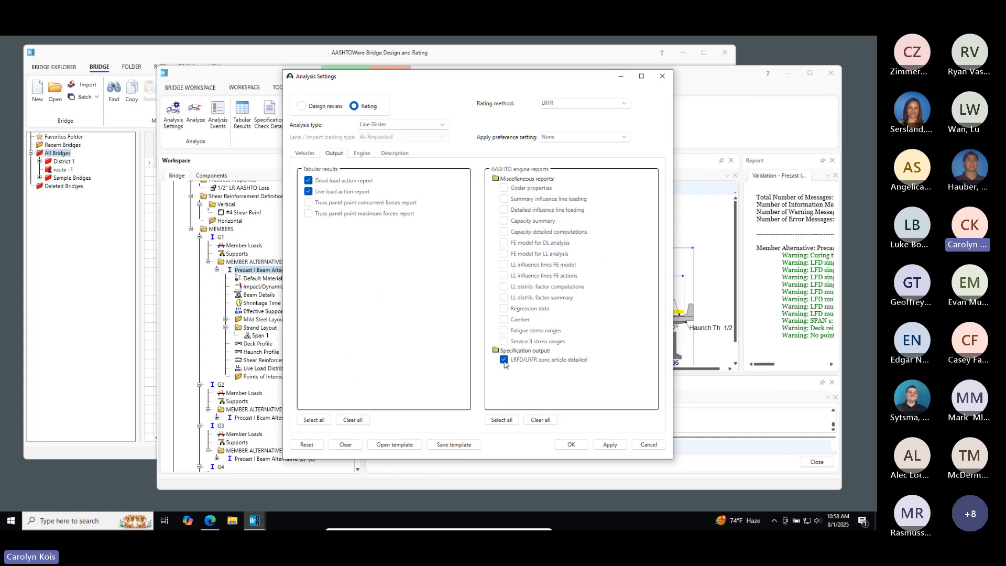
{"action": "left_click", "coordinate": [571, 444]}
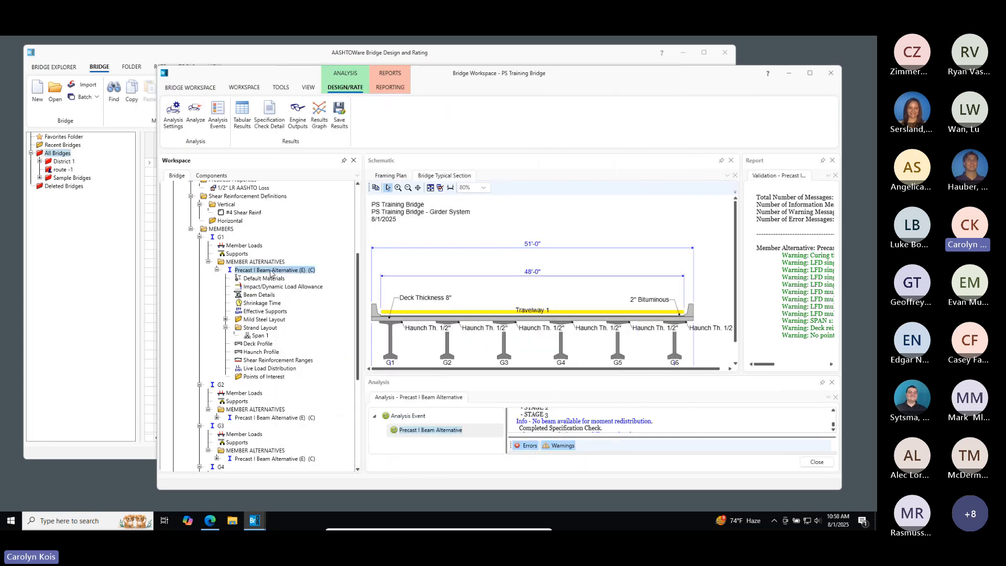
{"action": "left_click", "coordinate": [195, 111]}
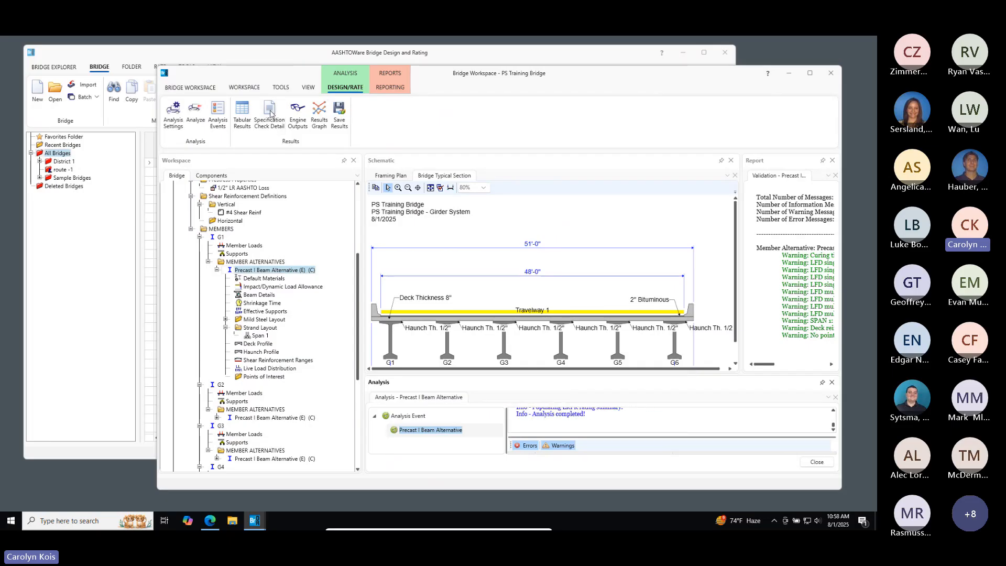
Examine the Stage 3 specification check detail for 5.6.3.3 Minimum Reinforcement at Span 1 - 60.00 ft, and close the specification checks
{"action": "left_click", "coordinate": [270, 113]}
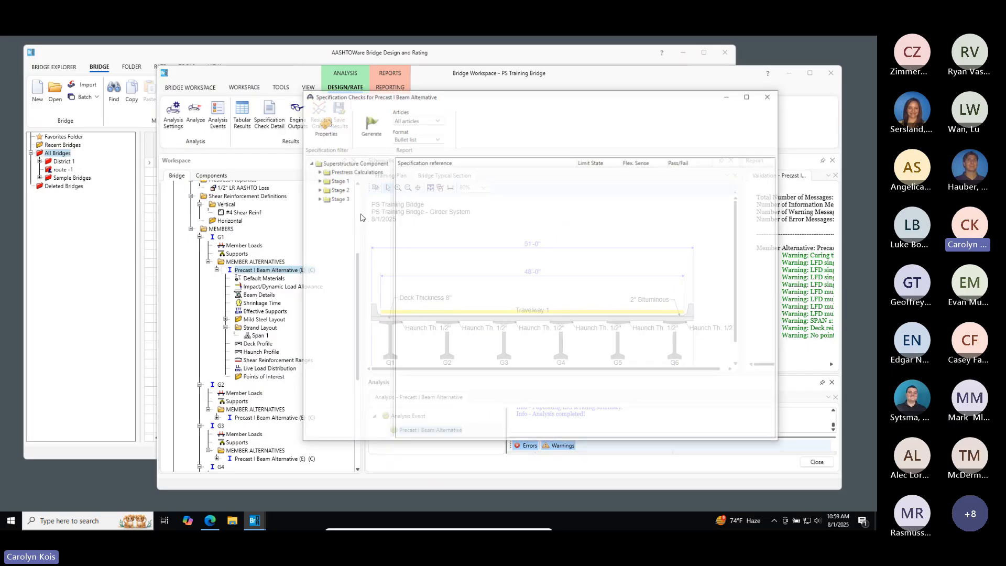
{"action": "left_click", "coordinate": [317, 199]}
{"action": "left_click", "coordinate": [326, 207]}
{"action": "left_click", "coordinate": [367, 270]}
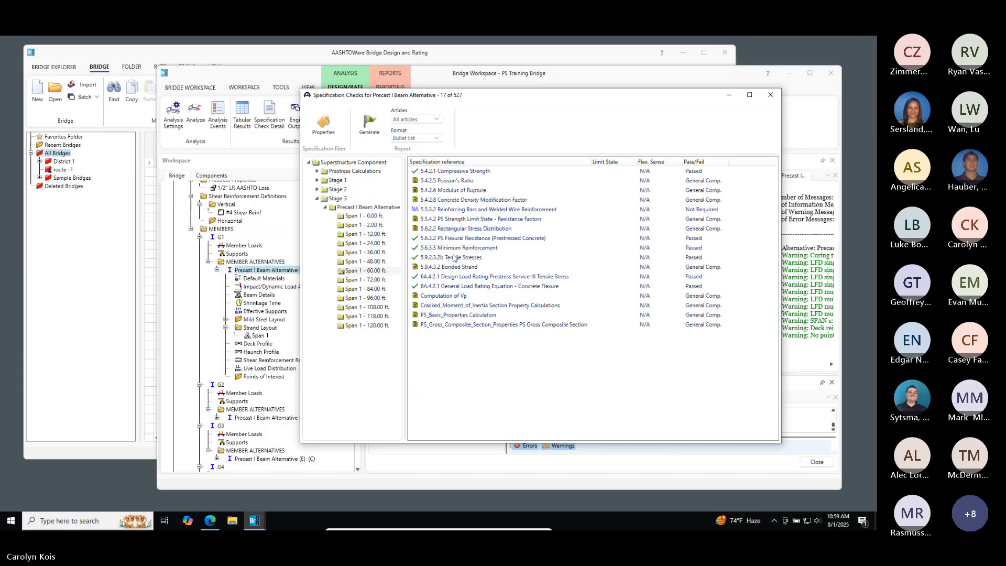
{"action": "double_click", "coordinate": [456, 249]}
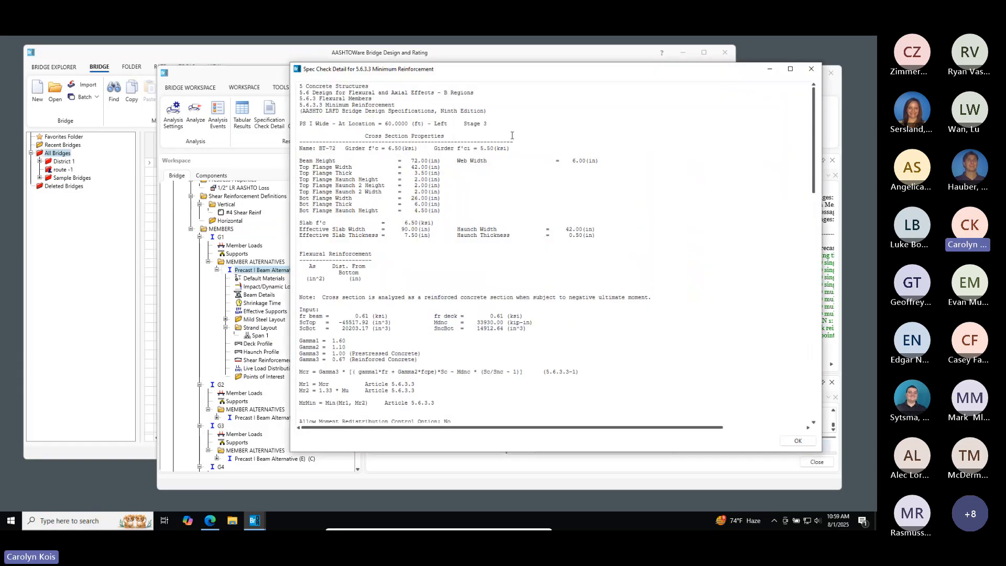
{"action": "left_click", "coordinate": [809, 69]}
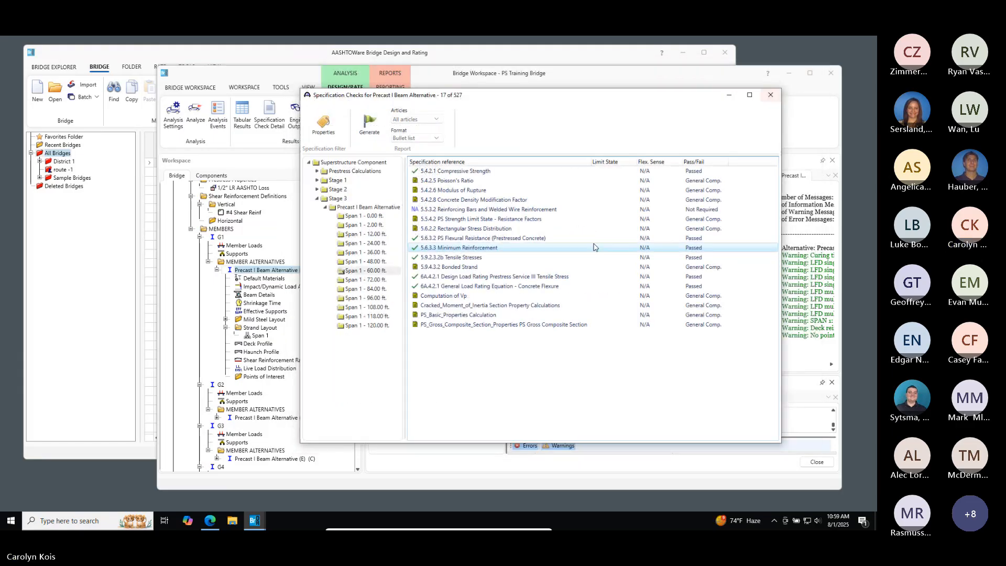
{"action": "left_click", "coordinate": [770, 95]}
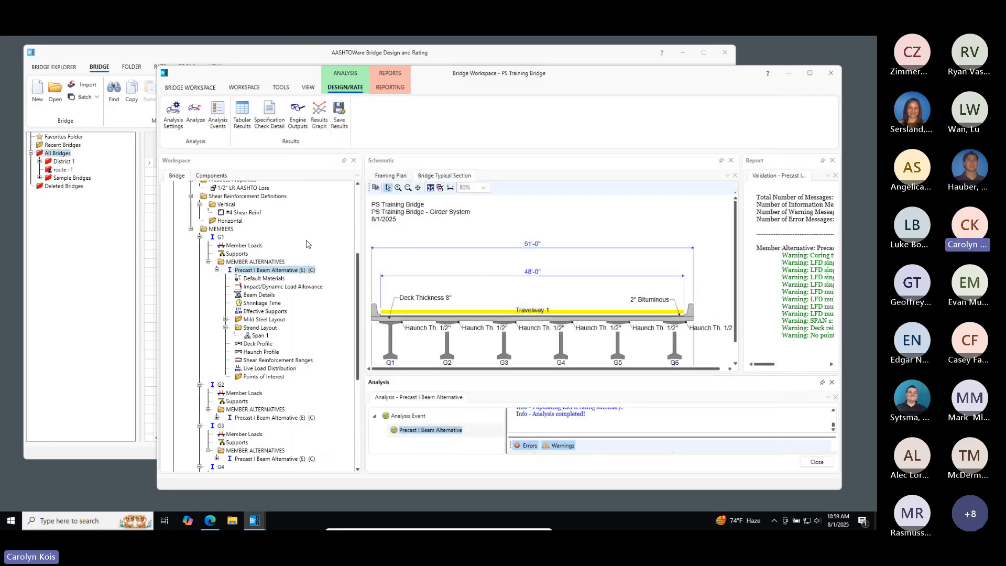
Review the rating vehicles and the tabular and specification output options in G1's analysis settings without applying changes
{"action": "left_click", "coordinate": [178, 117]}
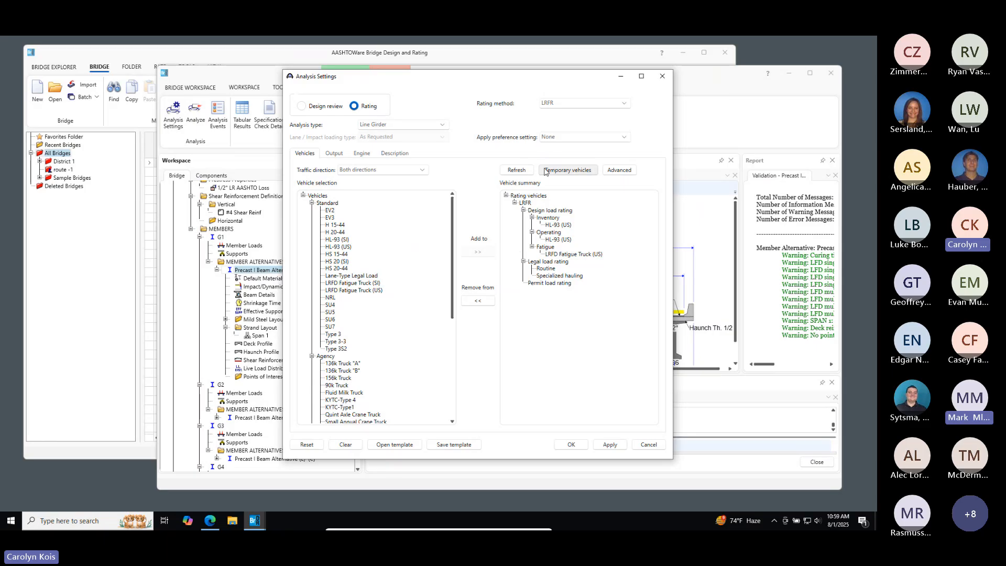
{"action": "left_click", "coordinate": [660, 77]}
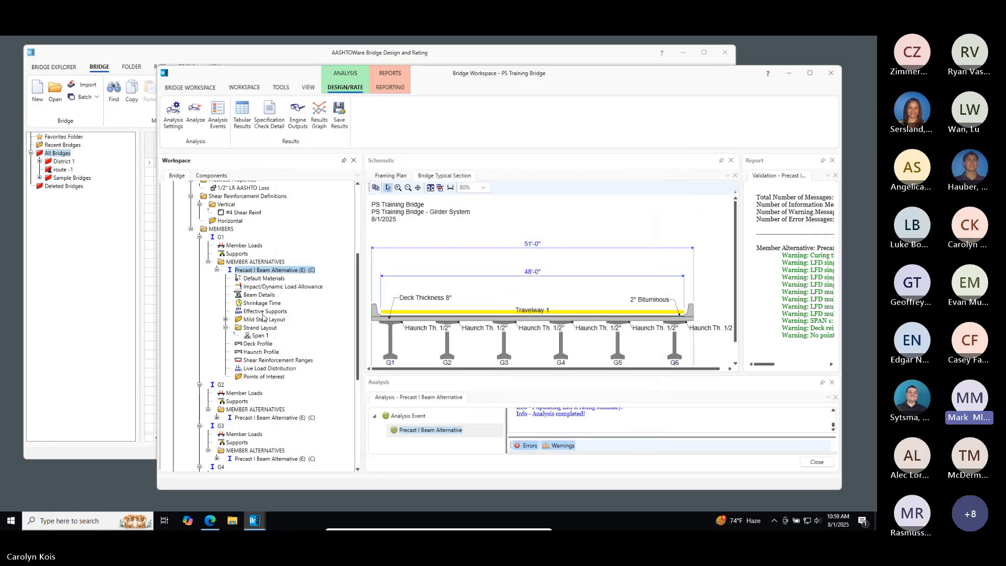
{"action": "left_click", "coordinate": [174, 116]}
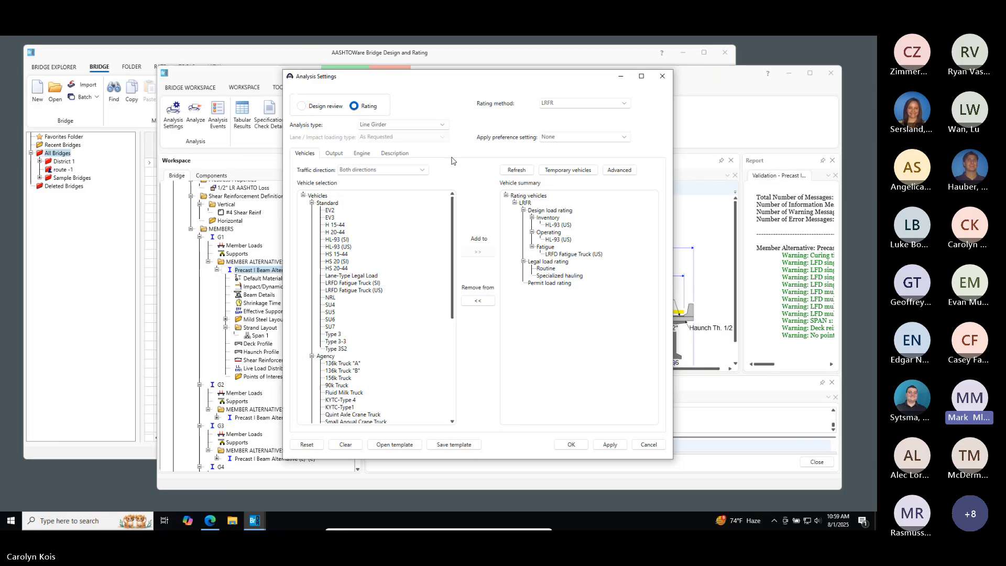
{"action": "left_click", "coordinate": [335, 154]}
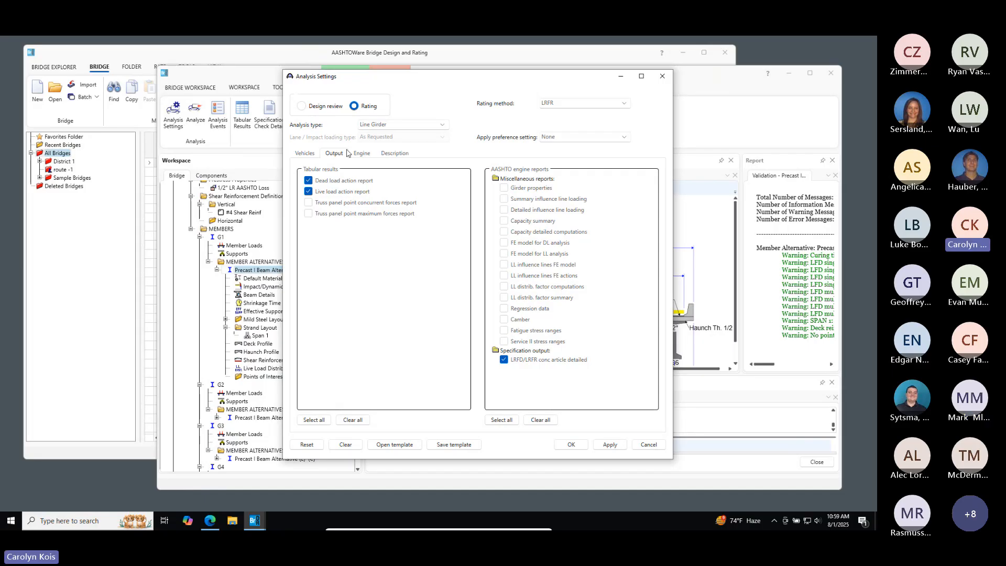
{"action": "left_click", "coordinate": [663, 77]}
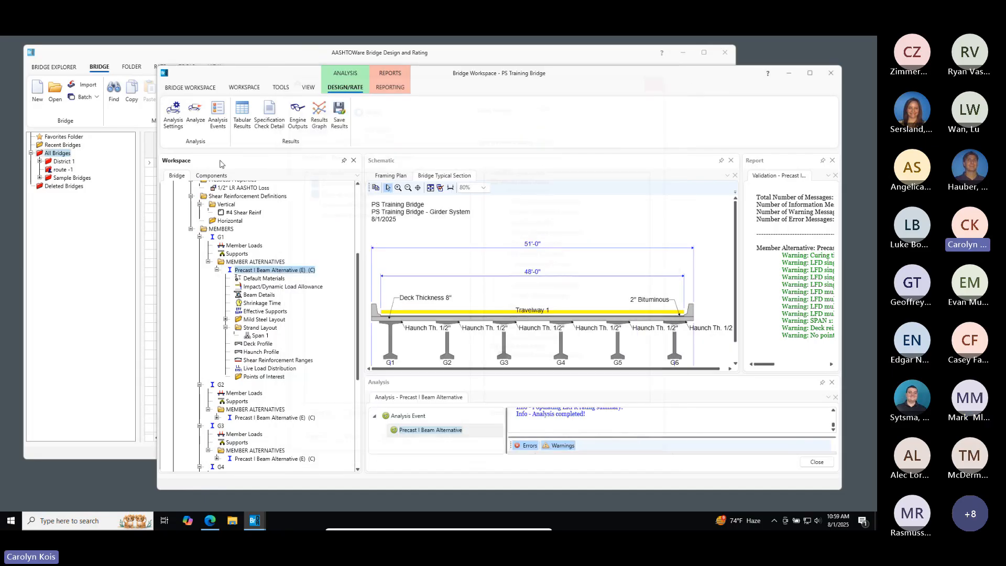
{"action": "left_click", "coordinate": [171, 115]}
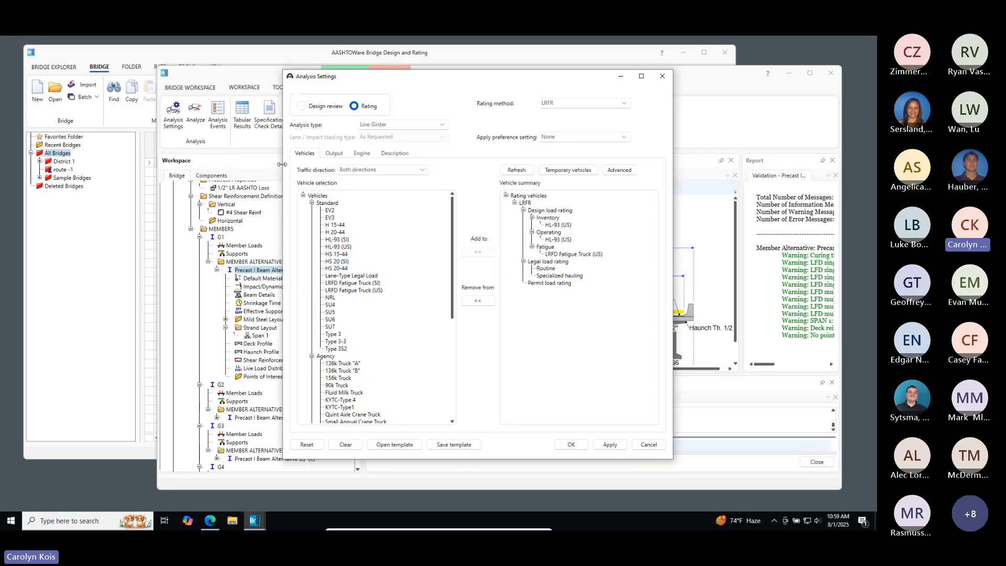
{"action": "left_click", "coordinate": [335, 153]}
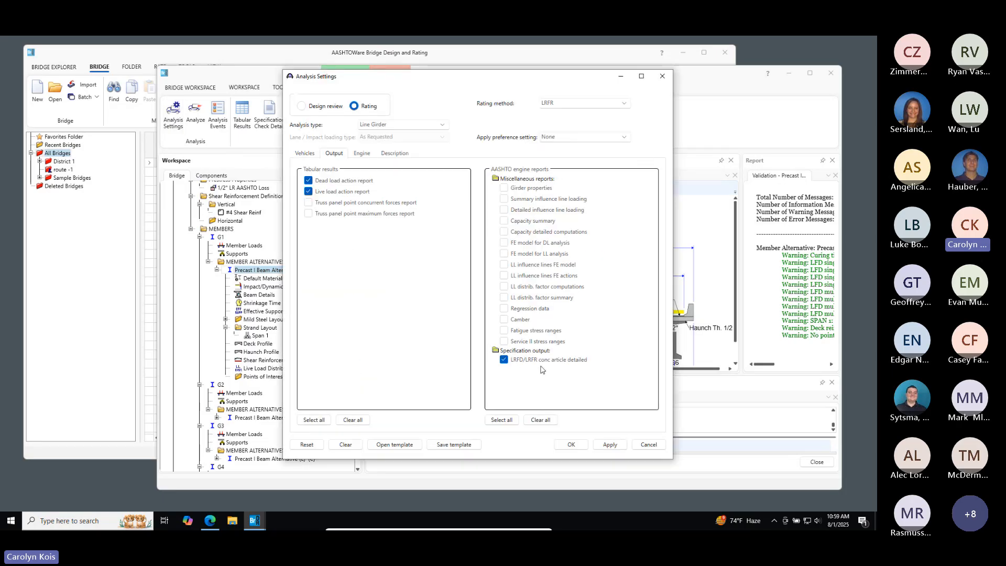
{"action": "left_click", "coordinate": [650, 446]}
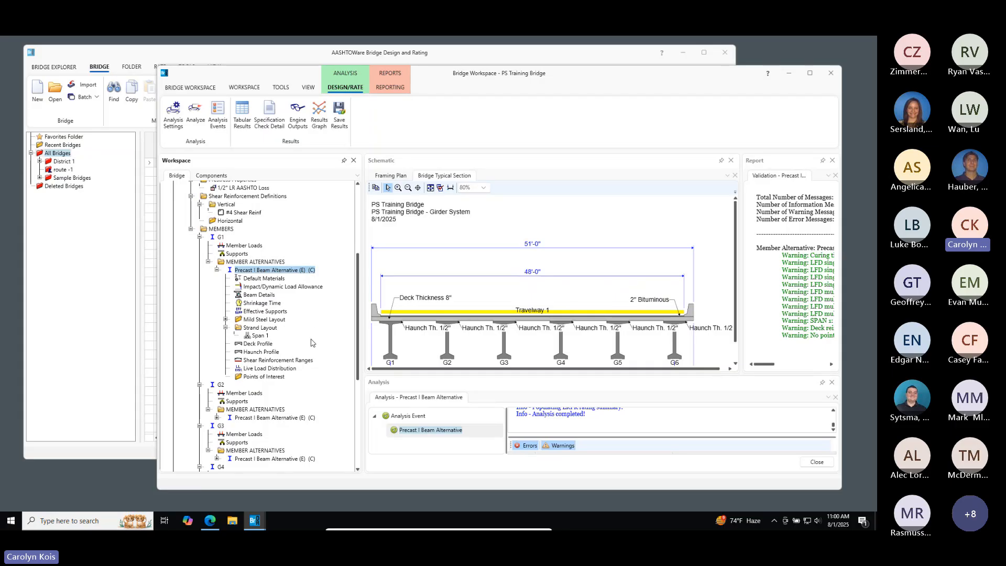
Open a new point of interest for G1's beam alternative and read the Point of Interest help topic
{"action": "left_click", "coordinate": [274, 379]}
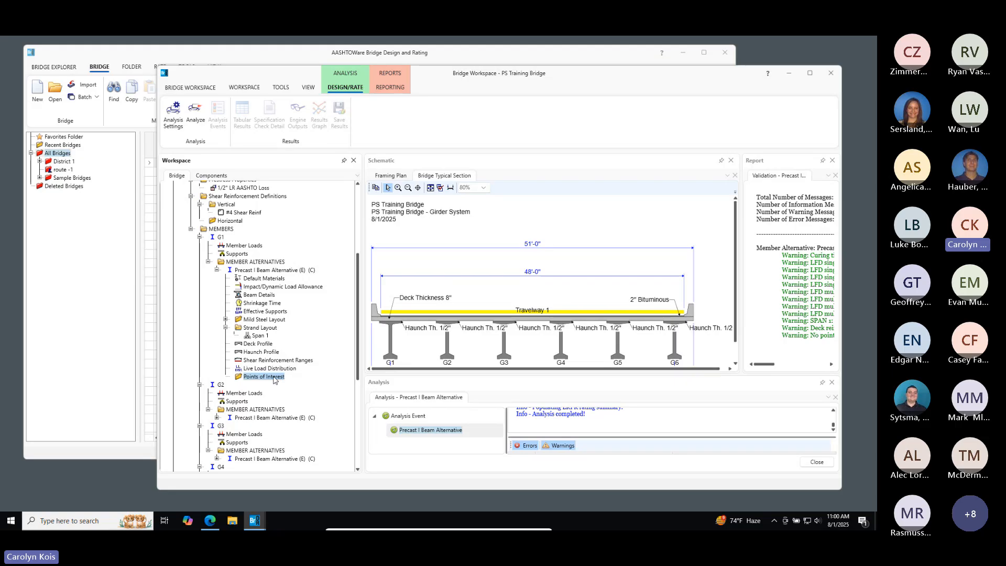
{"action": "double_click", "coordinate": [274, 378]}
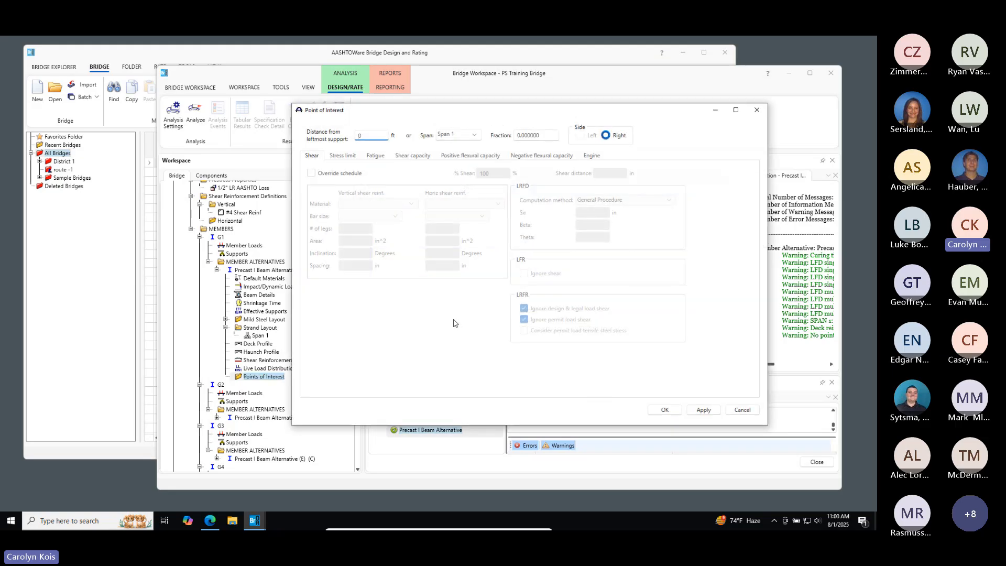
{"action": "key", "text": "F1"}
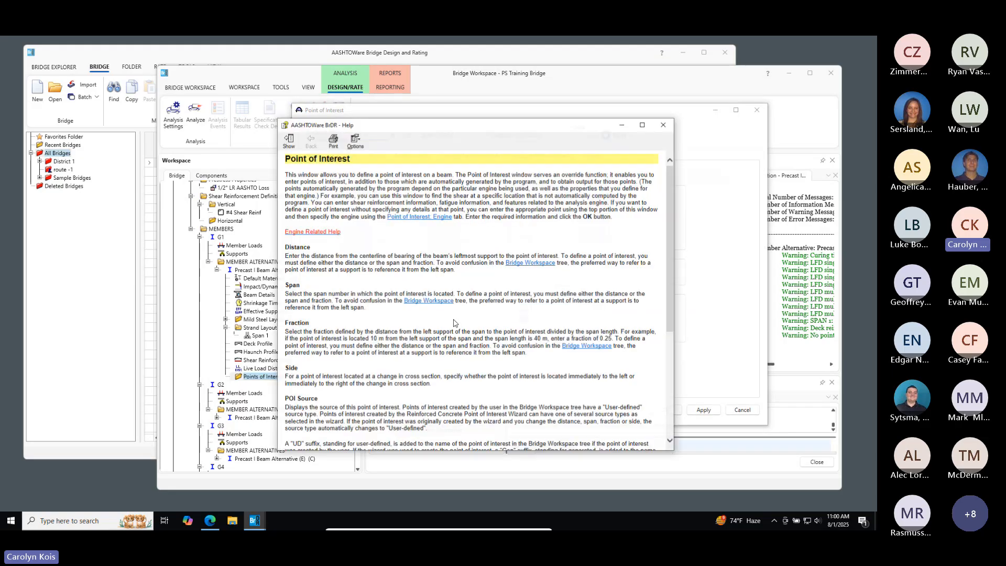
{"action": "scroll", "coordinate": [470, 255], "scroll_direction": "down", "scroll_amount": 2}
{"action": "scroll", "coordinate": [471, 255], "scroll_direction": "down", "scroll_amount": 3}
{"action": "scroll", "coordinate": [466, 293], "scroll_direction": "up", "scroll_amount": 6}
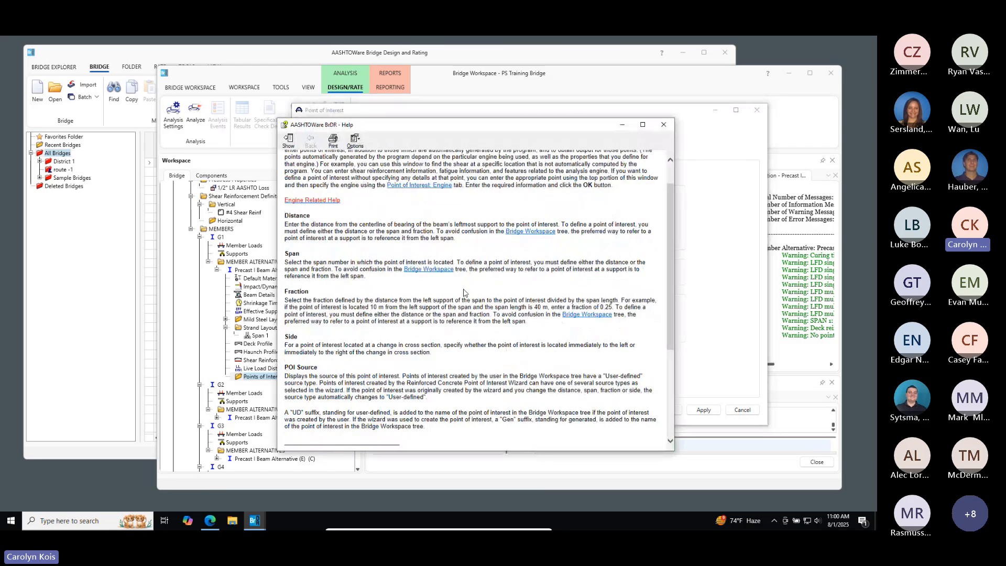
{"action": "left_click", "coordinate": [664, 124]}
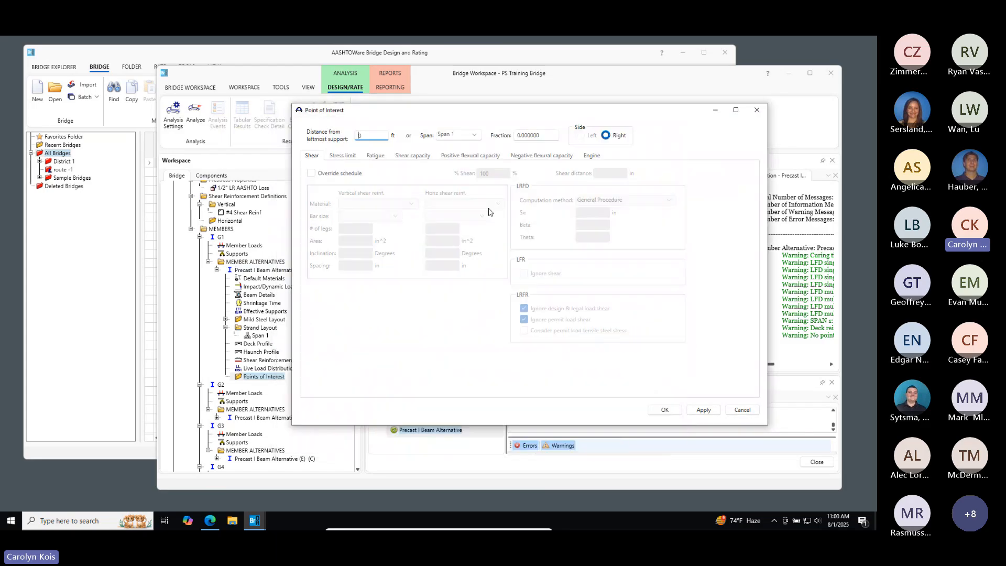
Read the help on the point of interest's stress limits, return to its shear settings, and close it without saving
{"action": "left_click", "coordinate": [343, 155]}
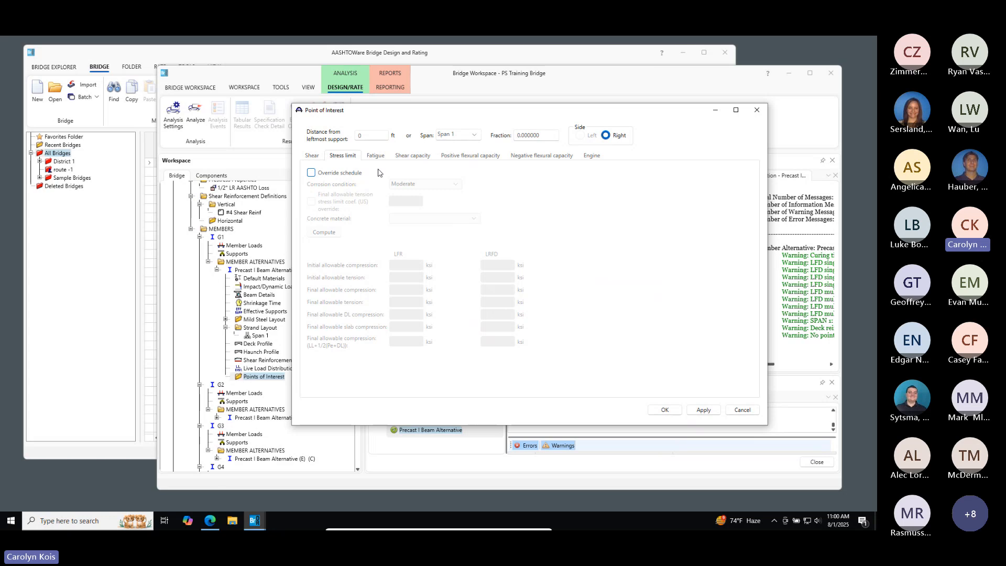
{"action": "key", "text": "F1"}
{"action": "scroll", "coordinate": [477, 331], "scroll_direction": "down", "scroll_amount": 5}
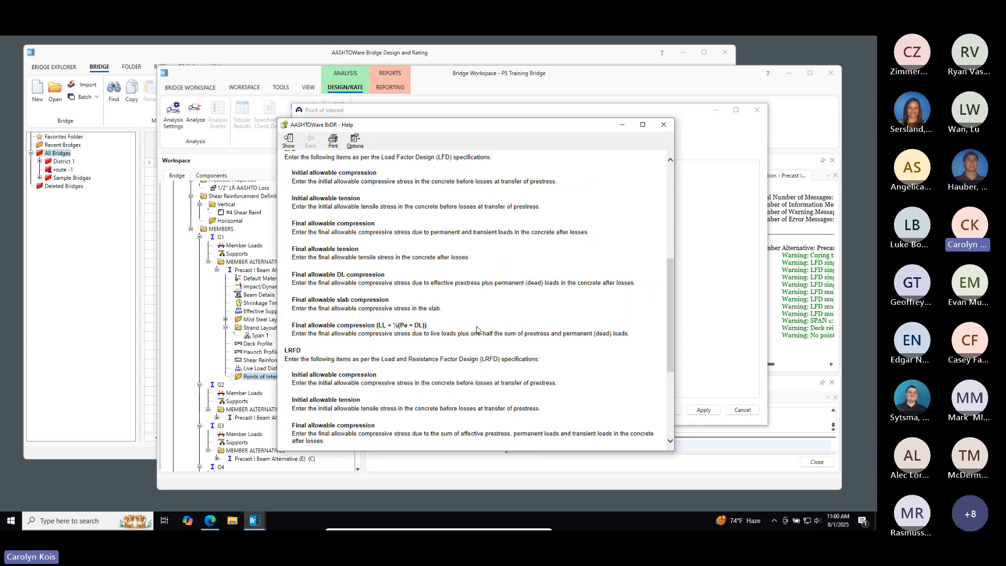
{"action": "scroll", "coordinate": [477, 330], "scroll_direction": "down", "scroll_amount": 4}
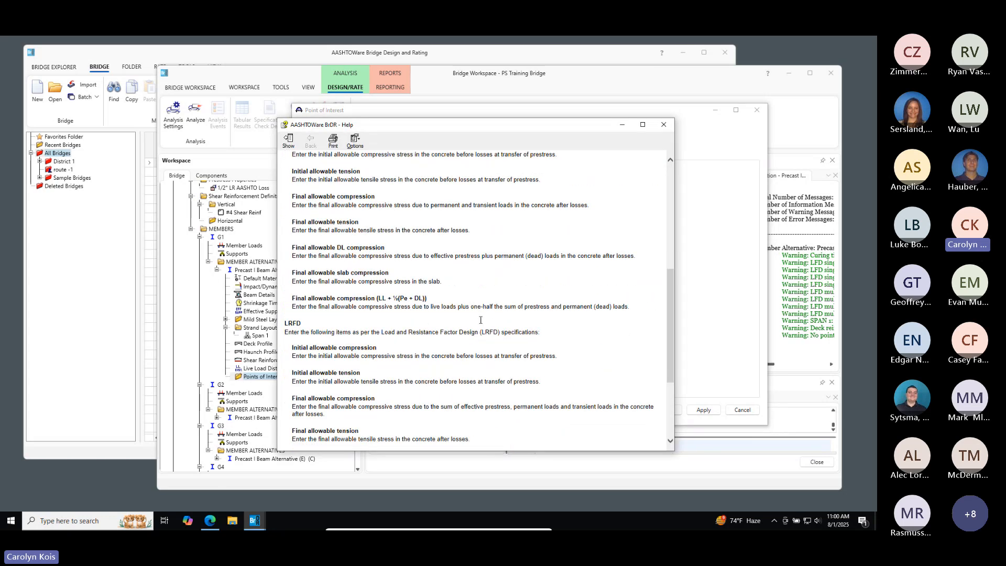
{"action": "left_click", "coordinate": [669, 127]}
{"action": "left_click", "coordinate": [311, 156]}
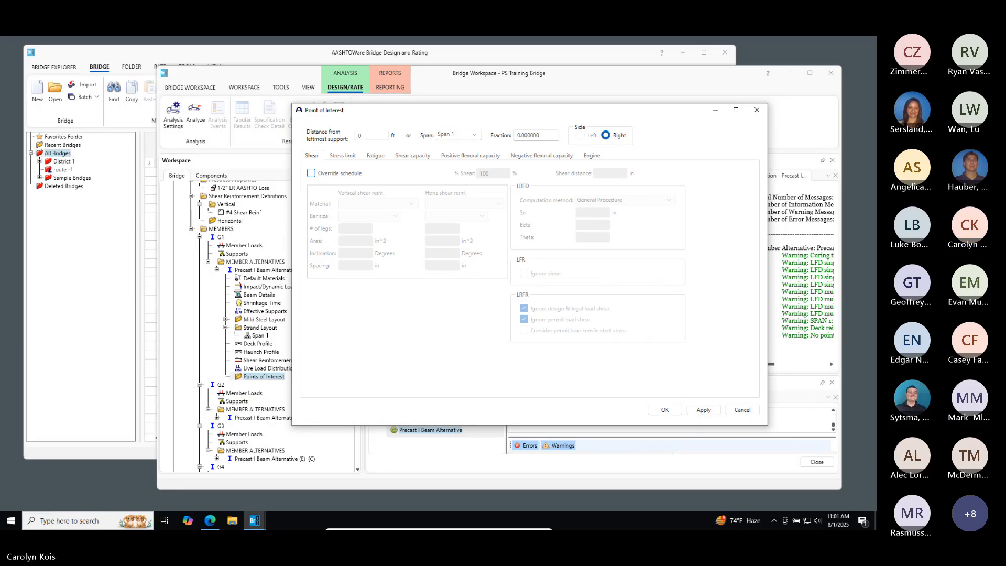
{"action": "left_click", "coordinate": [757, 110]}
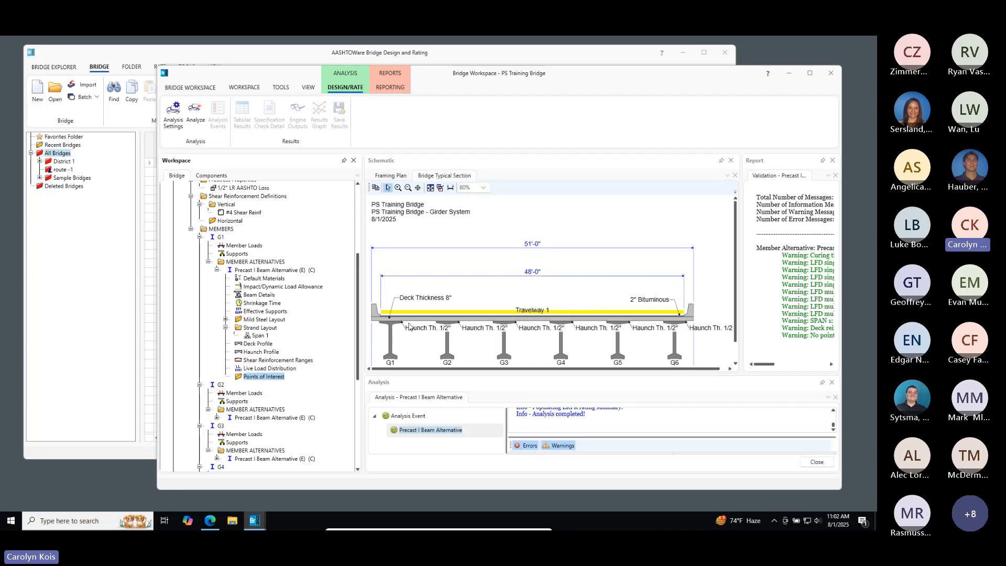
Open the BT-72 prestressed I-beam shape from the bridge components and review its dimensions and section properties
{"action": "scroll", "coordinate": [283, 242], "scroll_direction": "up", "scroll_amount": 6}
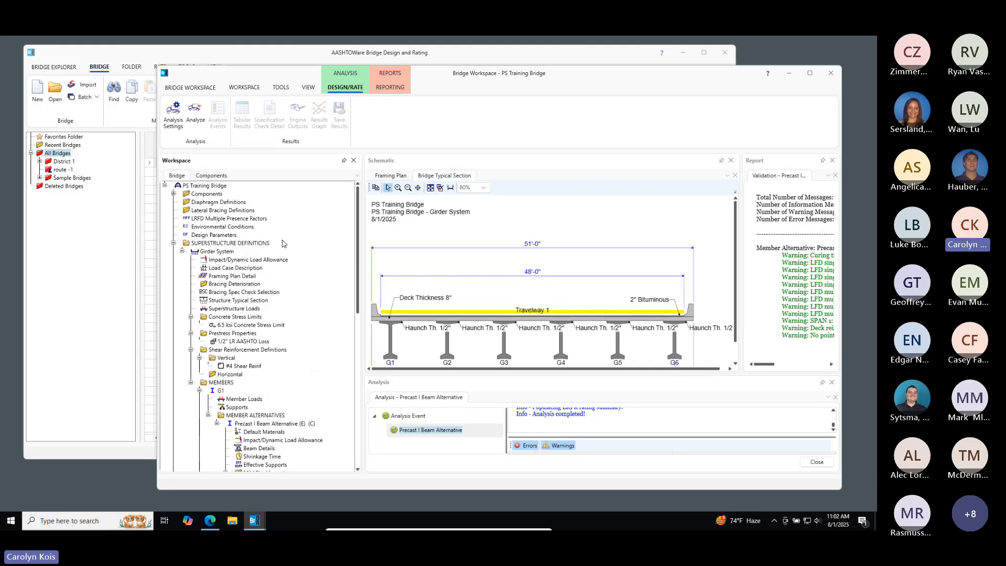
{"action": "left_click", "coordinate": [205, 175]}
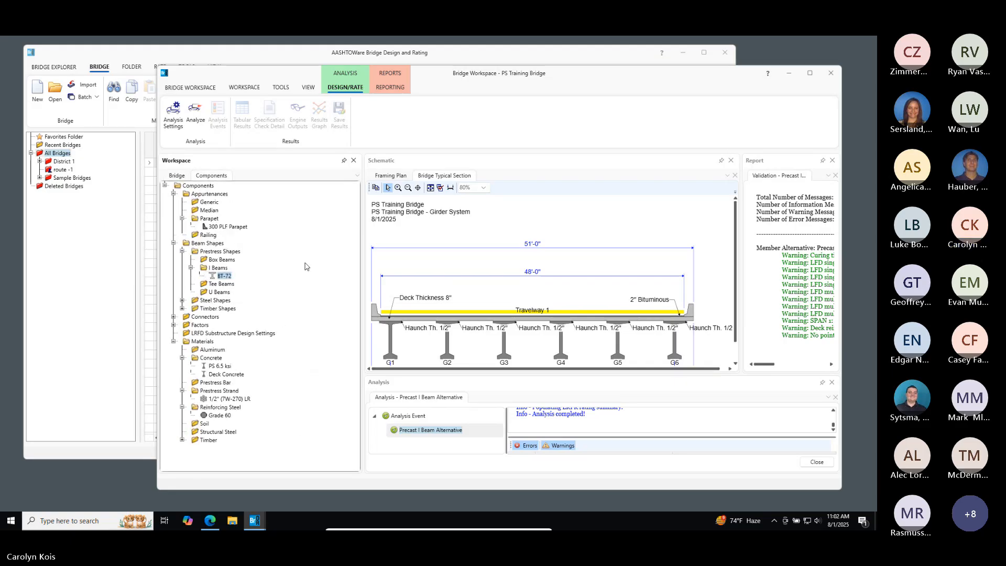
{"action": "double_click", "coordinate": [228, 278]}
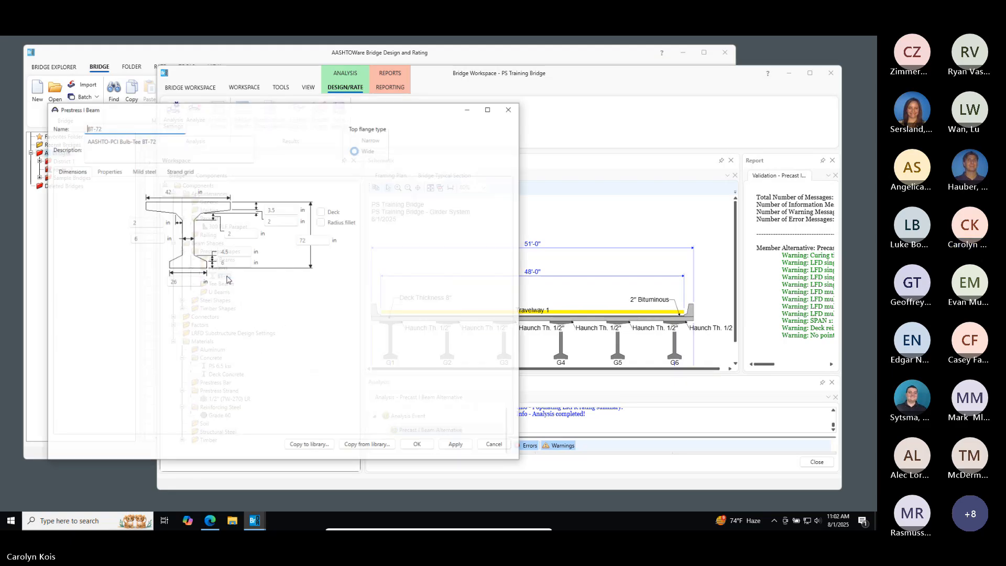
{"action": "left_click_drag", "start_coordinate": [236, 115], "coordinate": [438, 111]}
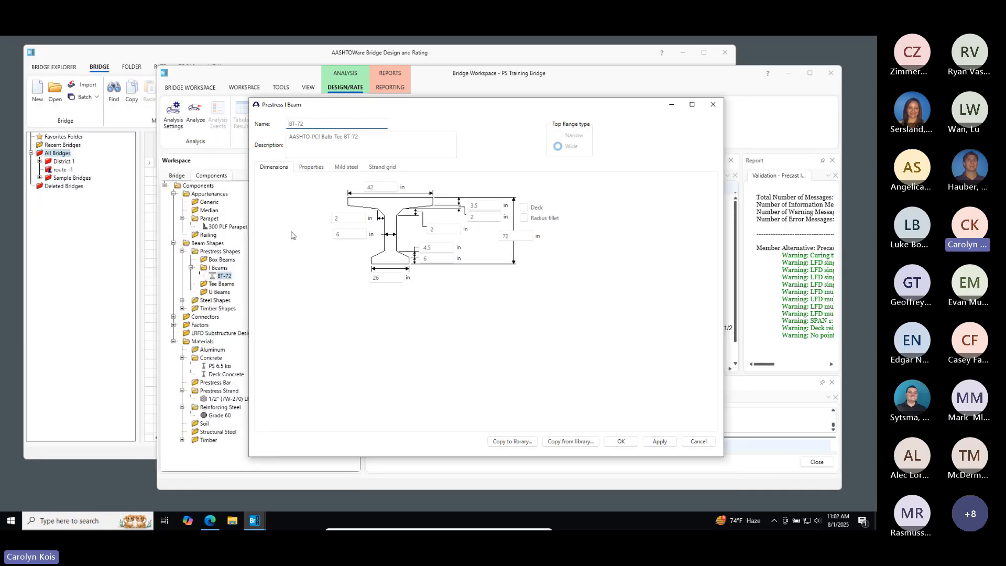
{"action": "left_click", "coordinate": [310, 168]}
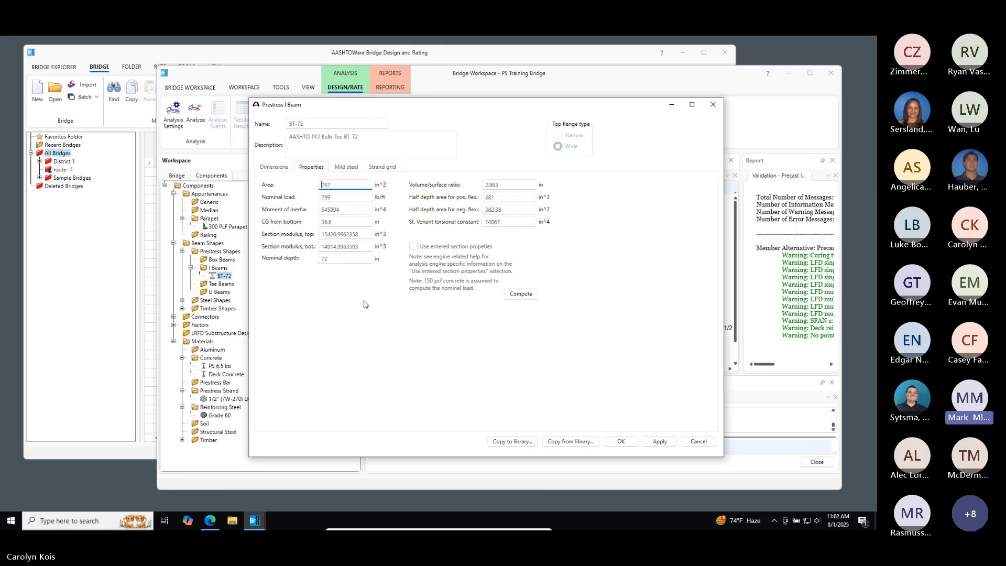
Read the PS Beam: Properties help topic, including the half depth area, entered section properties and Compute descriptions
{"action": "key", "text": "F1"}
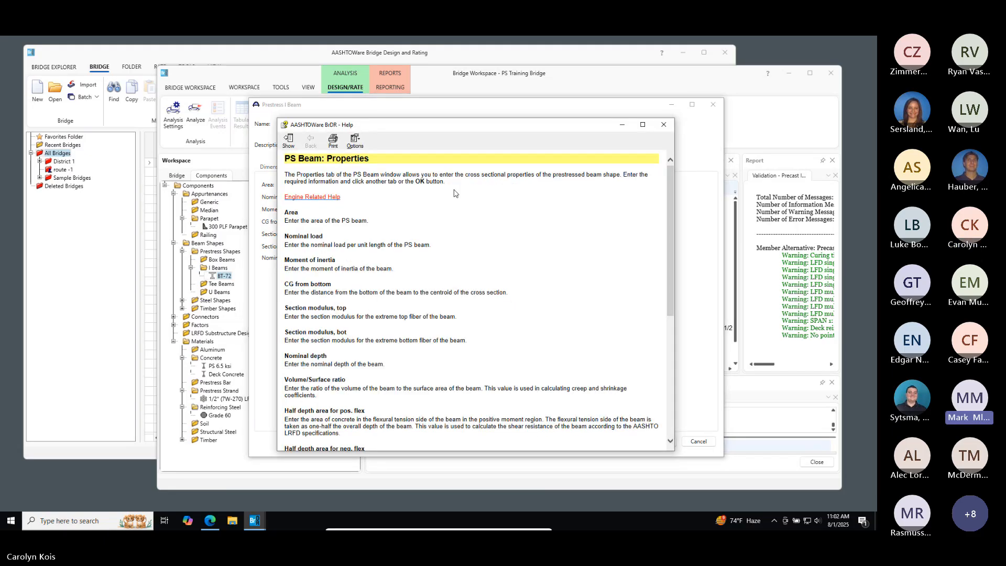
{"action": "left_click_drag", "start_coordinate": [449, 135], "coordinate": [194, 121]}
{"action": "scroll", "coordinate": [271, 250], "scroll_direction": "down", "scroll_amount": 5}
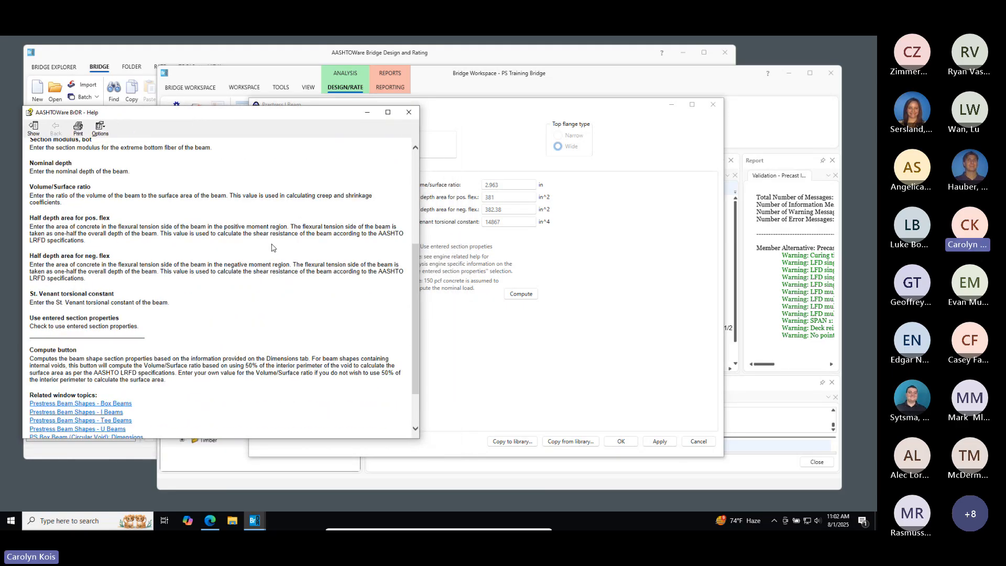
{"action": "scroll", "coordinate": [272, 248], "scroll_direction": "down", "scroll_amount": 2}
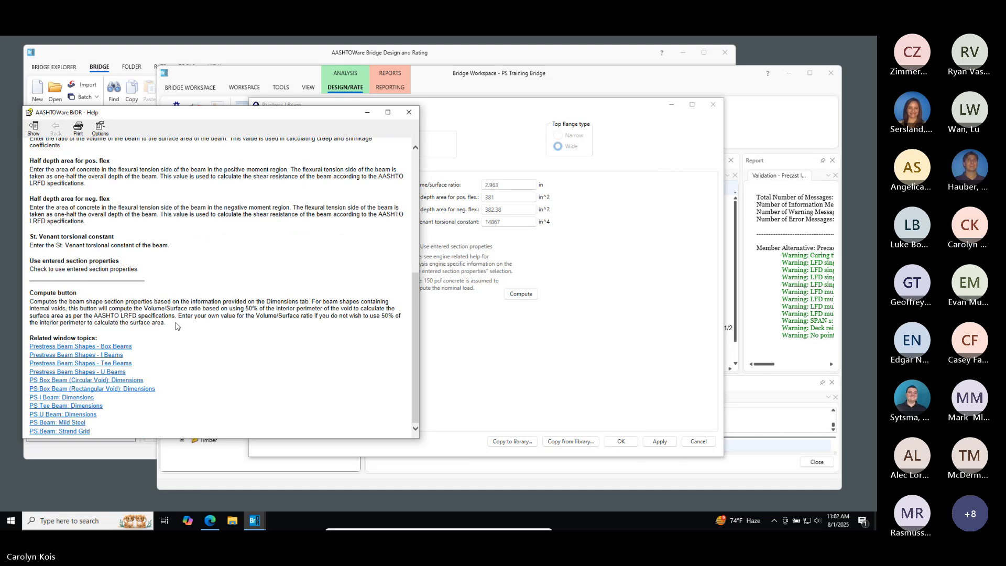
{"action": "scroll", "coordinate": [170, 326], "scroll_direction": "up", "scroll_amount": 5}
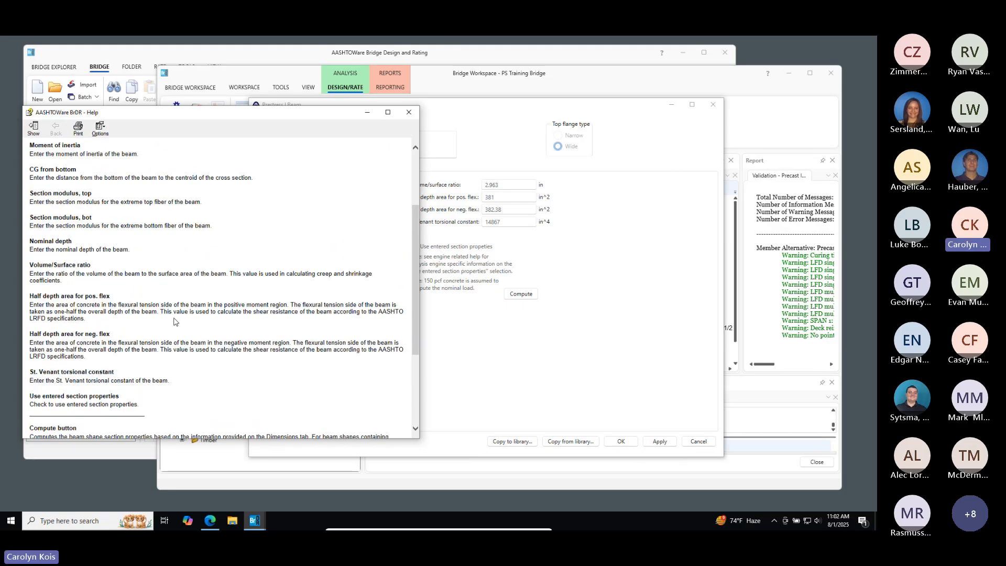
{"action": "scroll", "coordinate": [175, 320], "scroll_direction": "up", "scroll_amount": 5}
Consult the AASHTO LRFD/LRFR engine help on using entered section properties, then close the help
{"action": "left_click", "coordinate": [62, 187]}
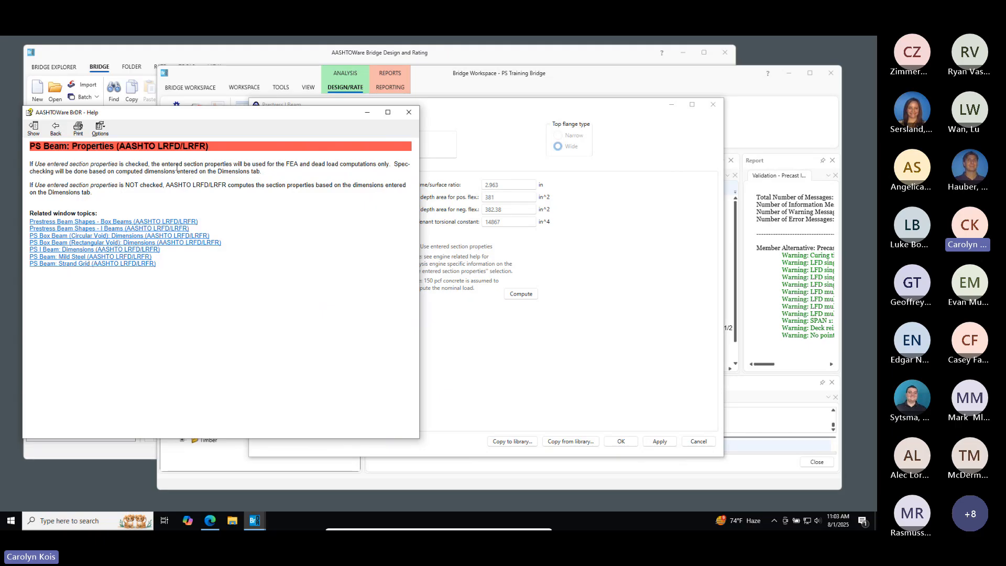
{"action": "left_click", "coordinate": [55, 127]}
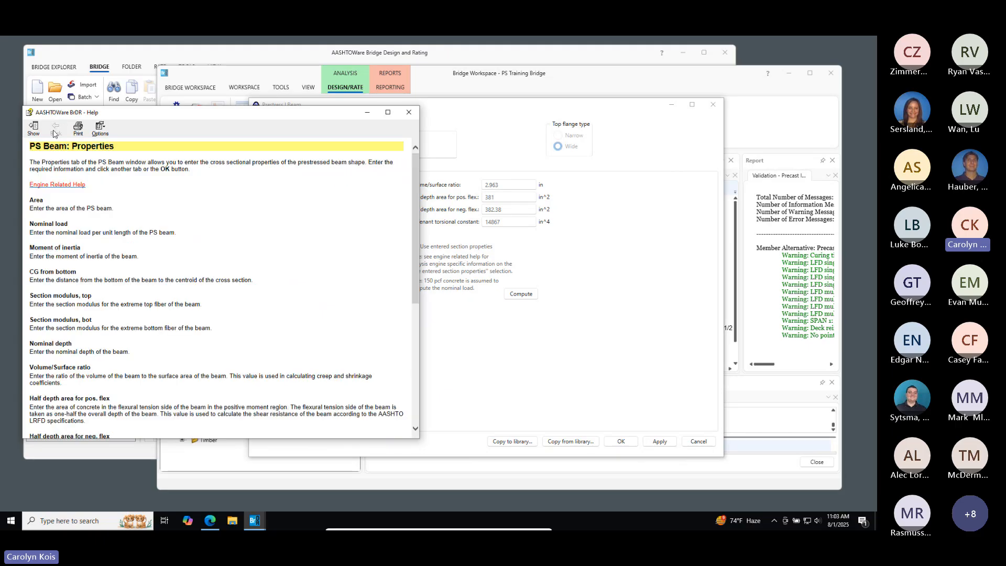
{"action": "left_click", "coordinate": [59, 188]}
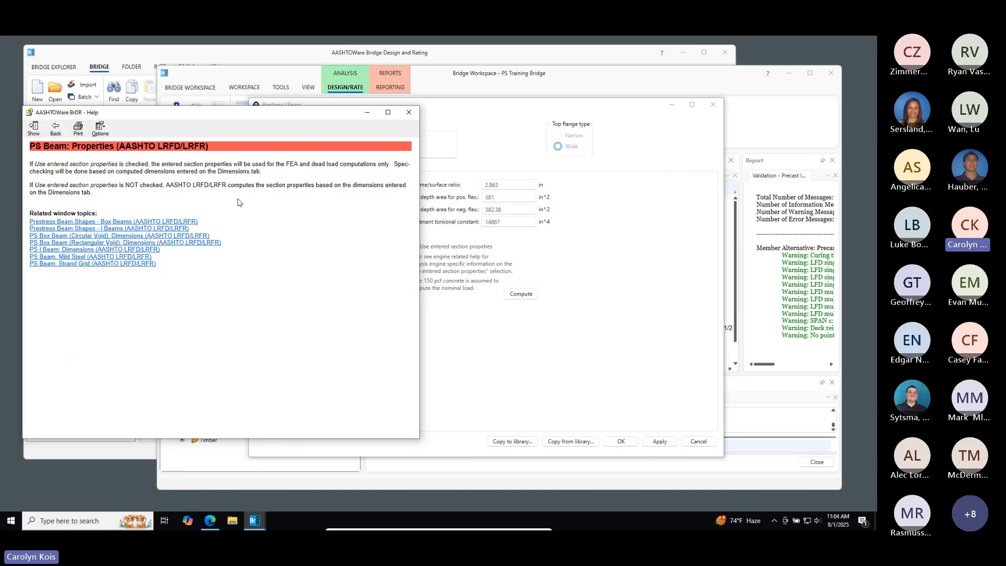
{"action": "mouse_move", "coordinate": [228, 114]}
{"action": "left_mouse_down"}
{"action": "mouse_move", "coordinate": [386, 145]}
{"action": "mouse_move", "coordinate": [530, 286]}
{"action": "mouse_move", "coordinate": [542, 316]}
{"action": "mouse_move", "coordinate": [295, 80]}
{"action": "mouse_move", "coordinate": [223, 118]}
{"action": "mouse_move", "coordinate": [228, 108]}
{"action": "mouse_move", "coordinate": [212, 110]}
{"action": "left_mouse_up"}
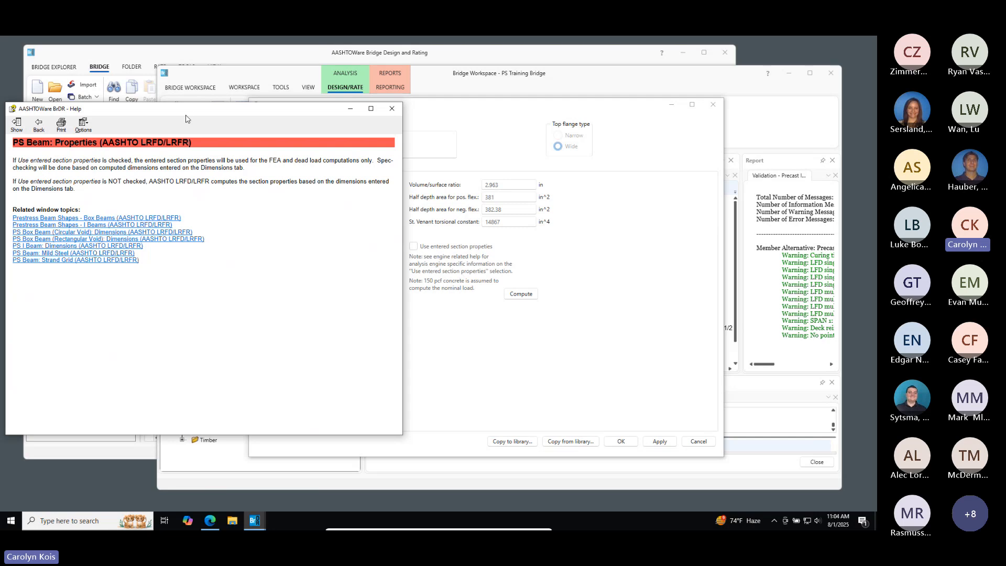
{"action": "left_click", "coordinate": [392, 108]}
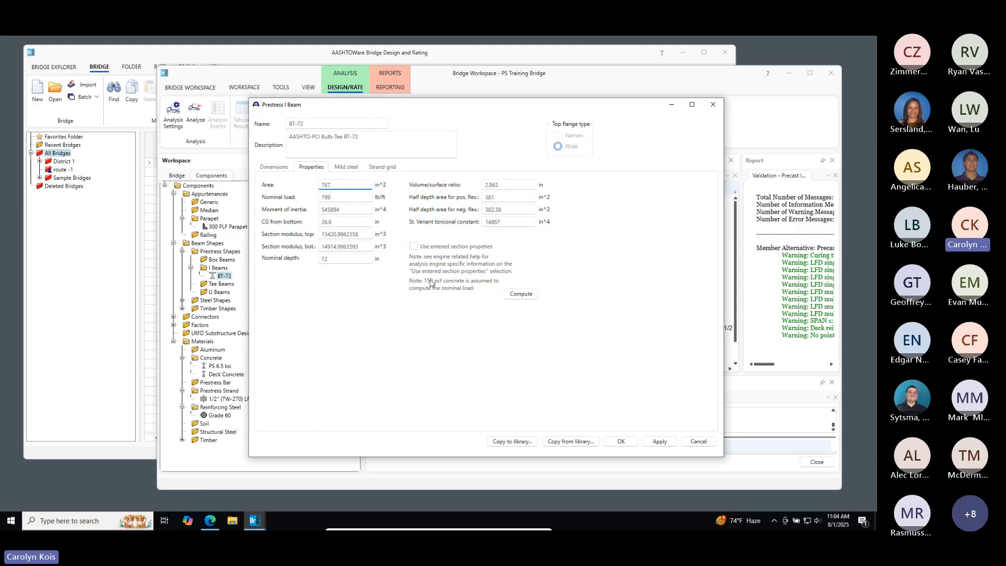
Reread the beam properties help and its engine-related topic, then close the help and the BT-72 beam without saving
{"action": "key", "text": "F1"}
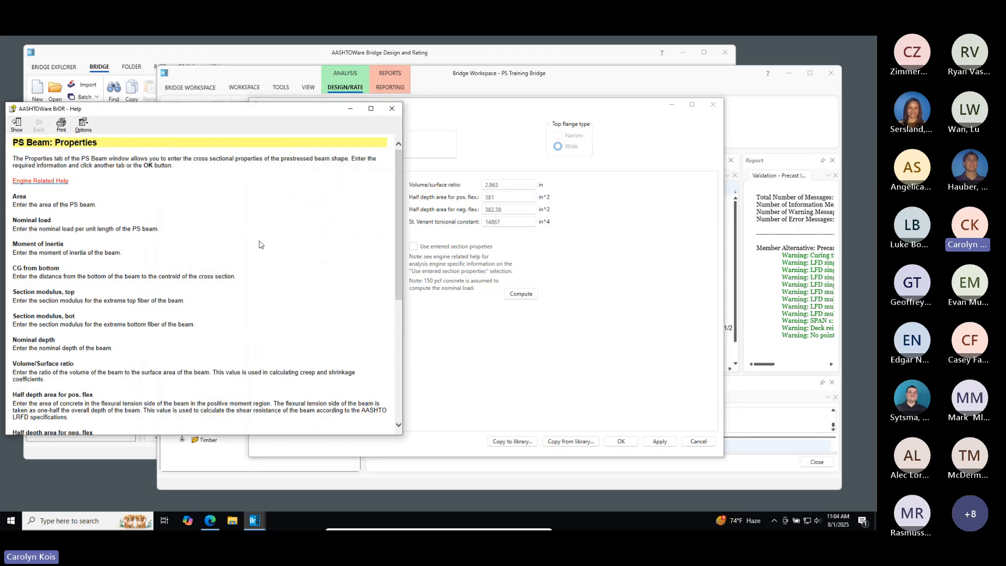
{"action": "scroll", "coordinate": [210, 236], "scroll_direction": "down", "scroll_amount": 3}
{"action": "scroll", "coordinate": [211, 237], "scroll_direction": "down", "scroll_amount": 5}
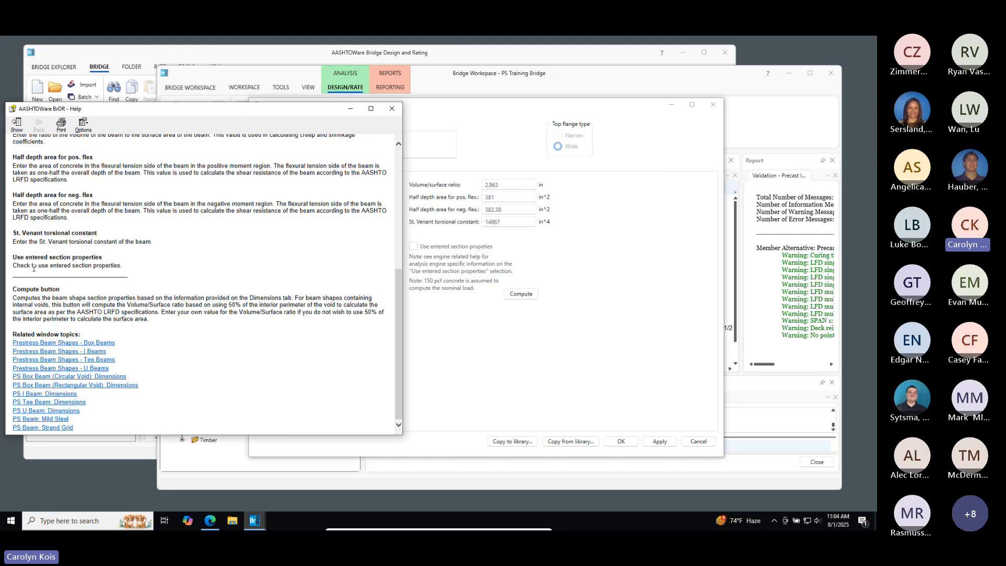
{"action": "scroll", "coordinate": [145, 263], "scroll_direction": "up", "scroll_amount": 8}
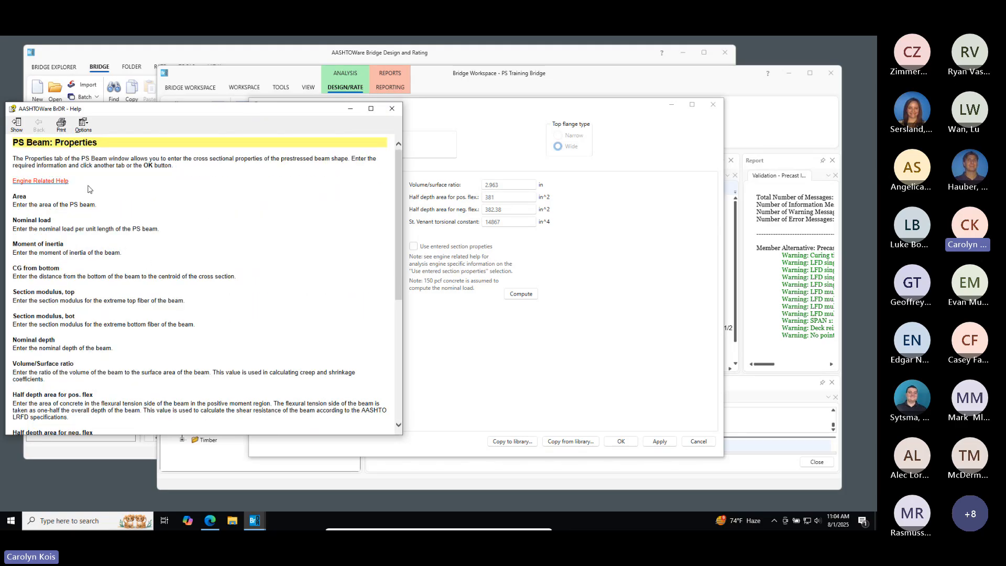
{"action": "left_click", "coordinate": [42, 182]}
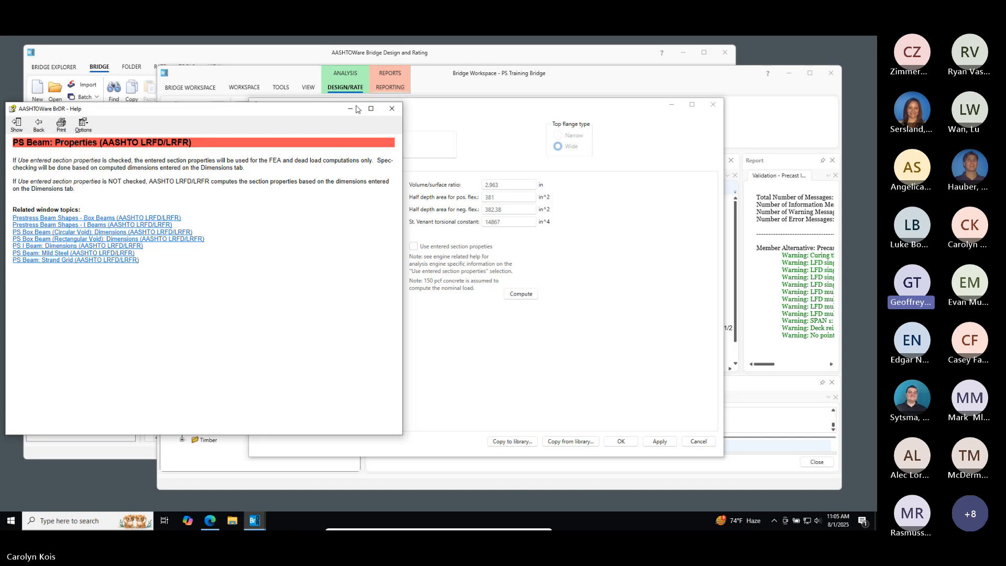
{"action": "left_click", "coordinate": [392, 108]}
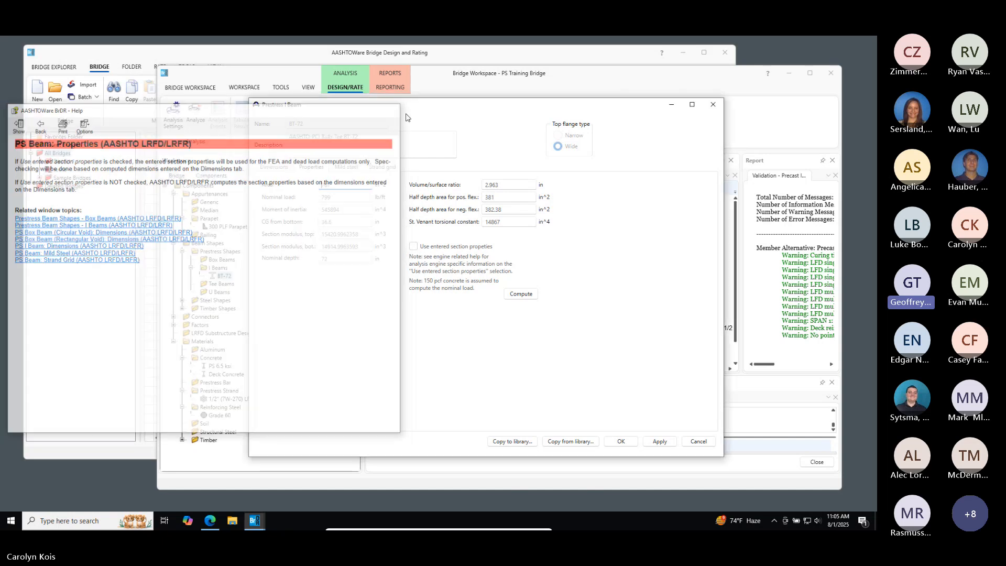
{"action": "left_click", "coordinate": [714, 104]}
Open the girder system's Structure Typical Section and review the travelway lane position against the schematic
{"action": "left_click", "coordinate": [176, 176]}
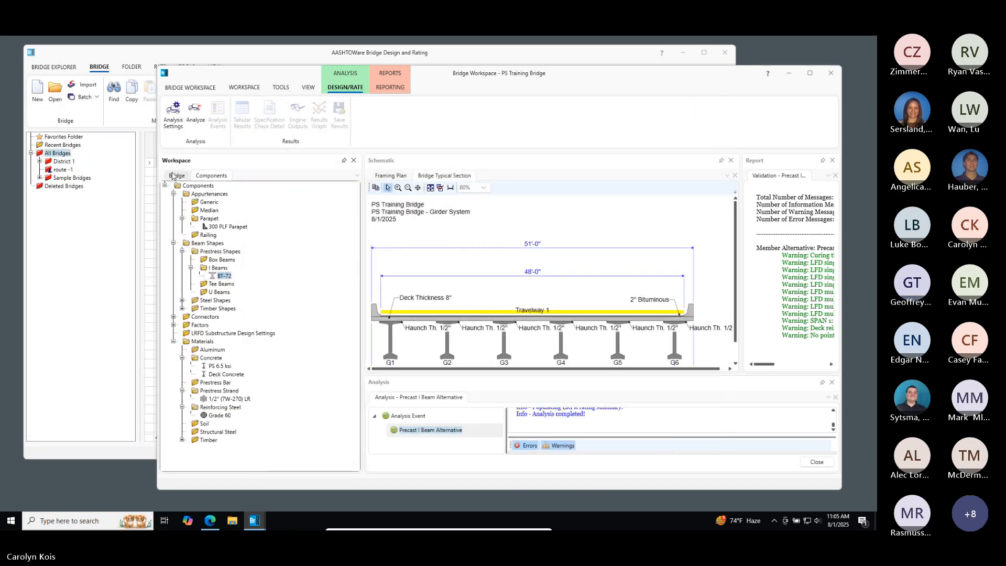
{"action": "scroll", "coordinate": [303, 337], "scroll_direction": "up", "scroll_amount": 3}
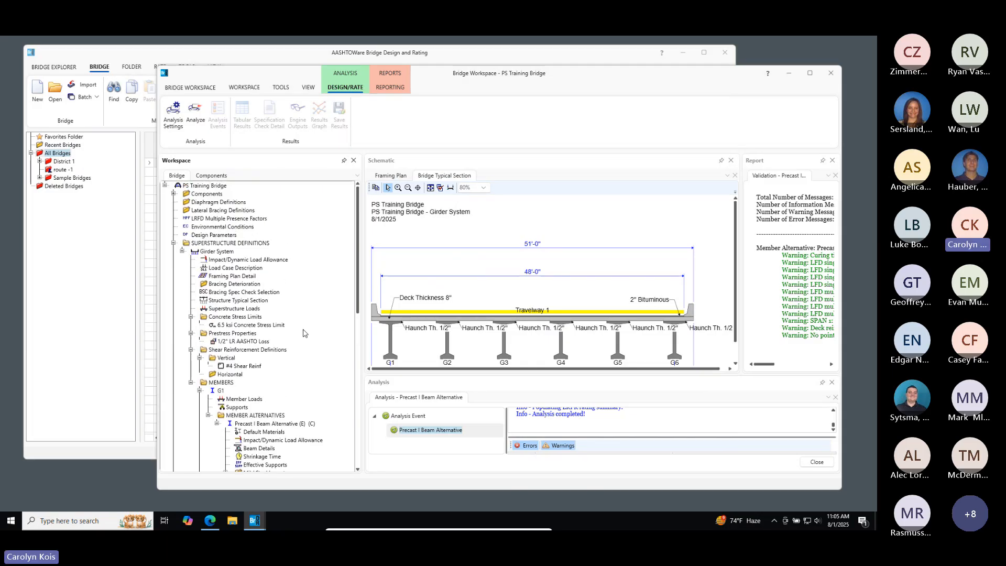
{"action": "double_click", "coordinate": [240, 301]}
{"action": "left_click_drag", "start_coordinate": [326, 145], "coordinate": [406, 137]}
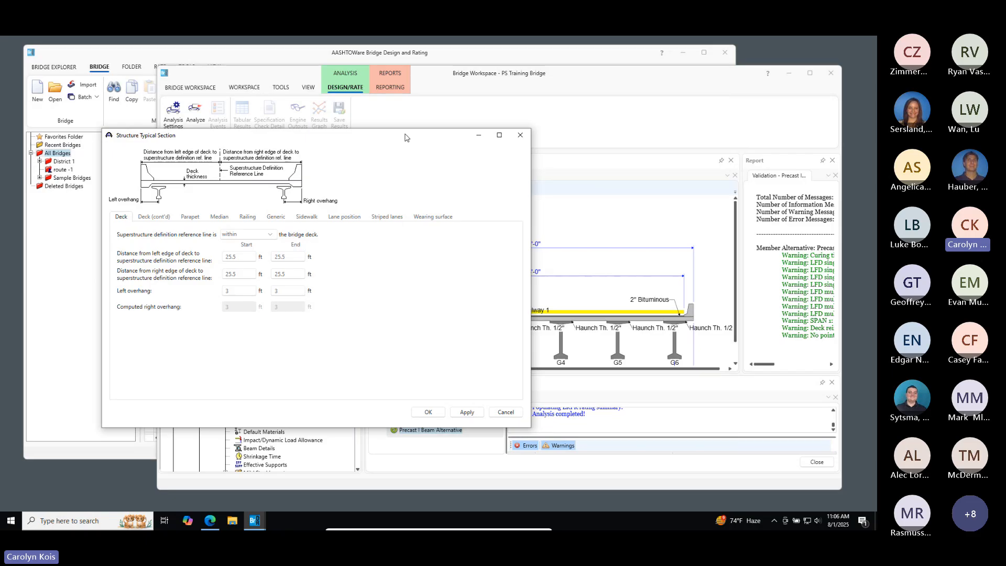
{"action": "left_click", "coordinate": [343, 218]}
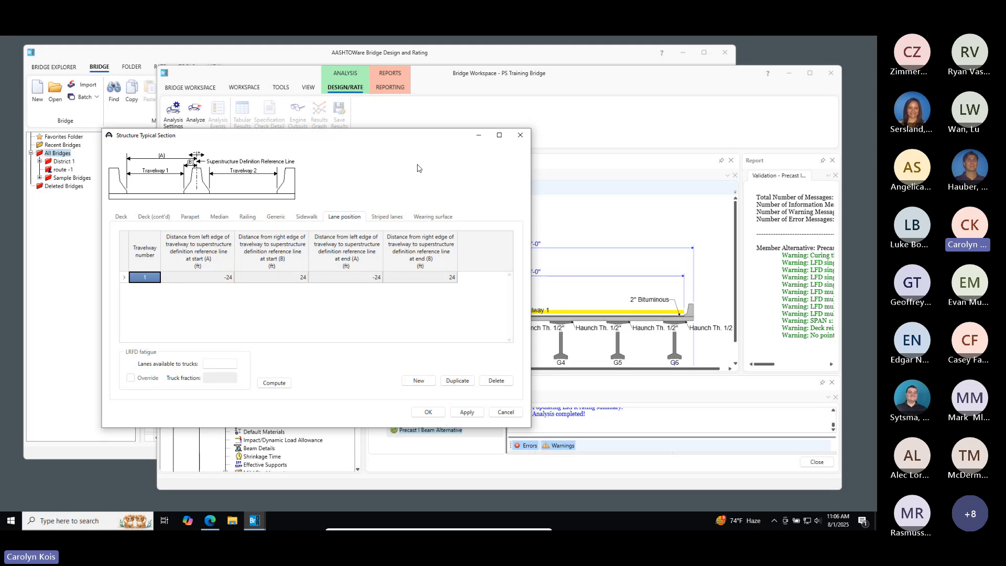
{"action": "left_click_drag", "start_coordinate": [374, 144], "coordinate": [202, 184]}
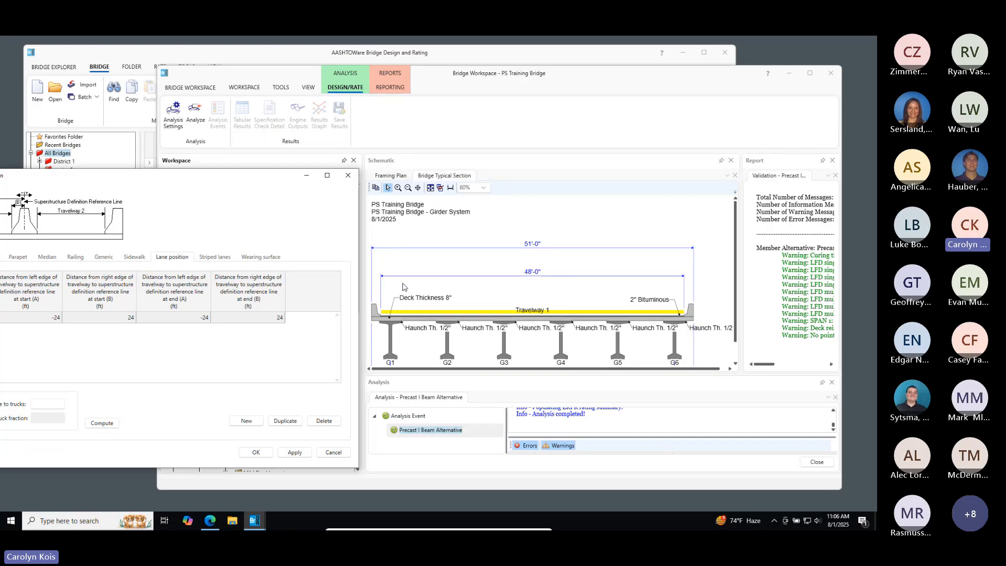
{"action": "left_click_drag", "start_coordinate": [165, 179], "coordinate": [259, 148]}
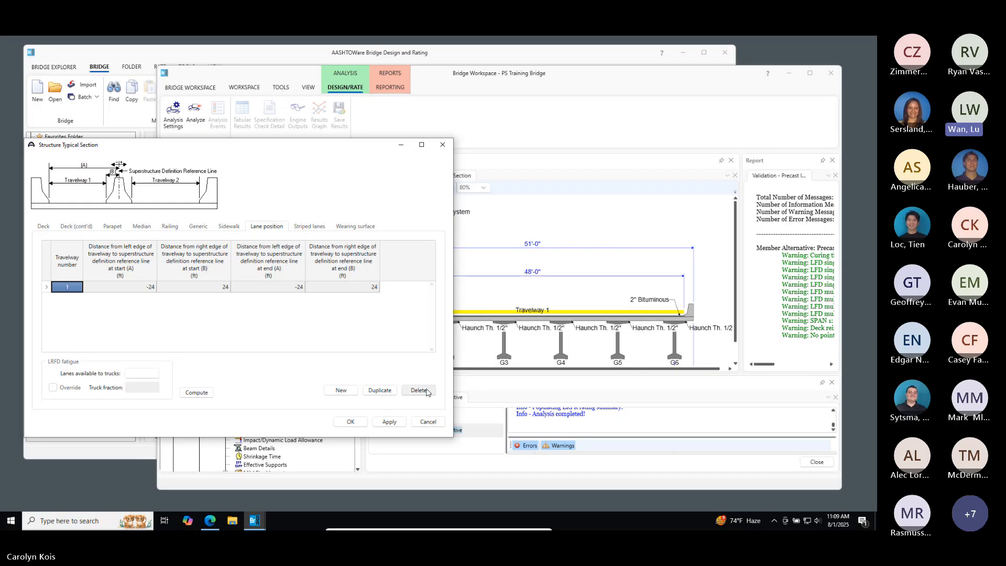
Add a sidewalk to the structure typical section with a width of 60 in and a thickness of 6 in
{"action": "left_click", "coordinate": [229, 226]}
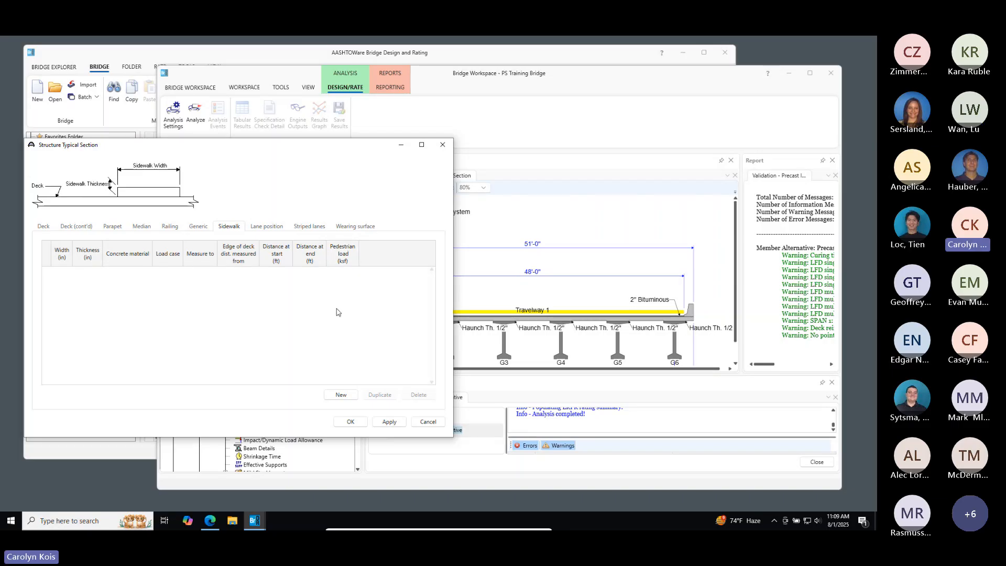
{"action": "left_click", "coordinate": [341, 394]}
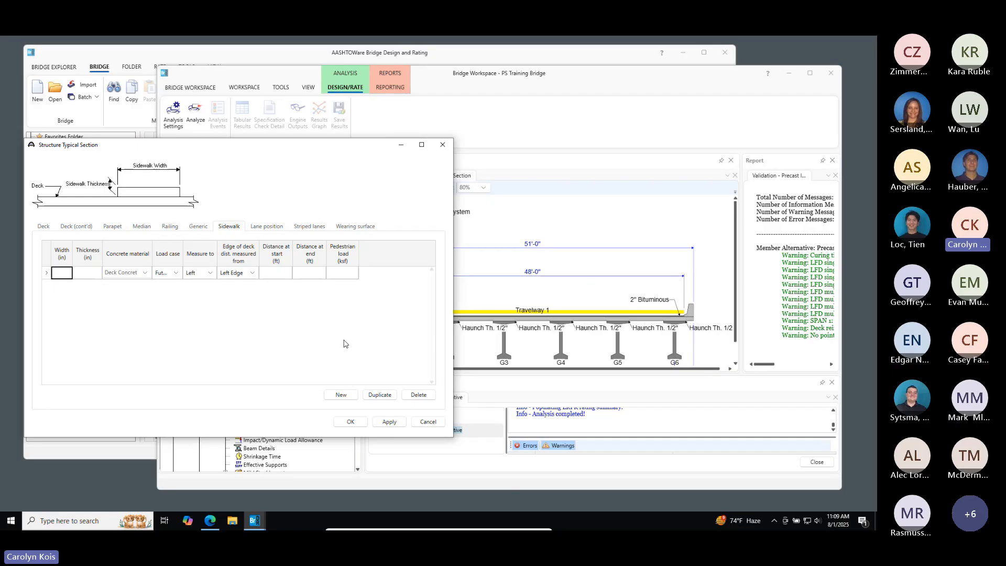
{"action": "left_click", "coordinate": [66, 277]}
{"action": "left_click", "coordinate": [348, 252]}
{"action": "type", "text": "60"}
{"action": "left_click", "coordinate": [83, 271]}
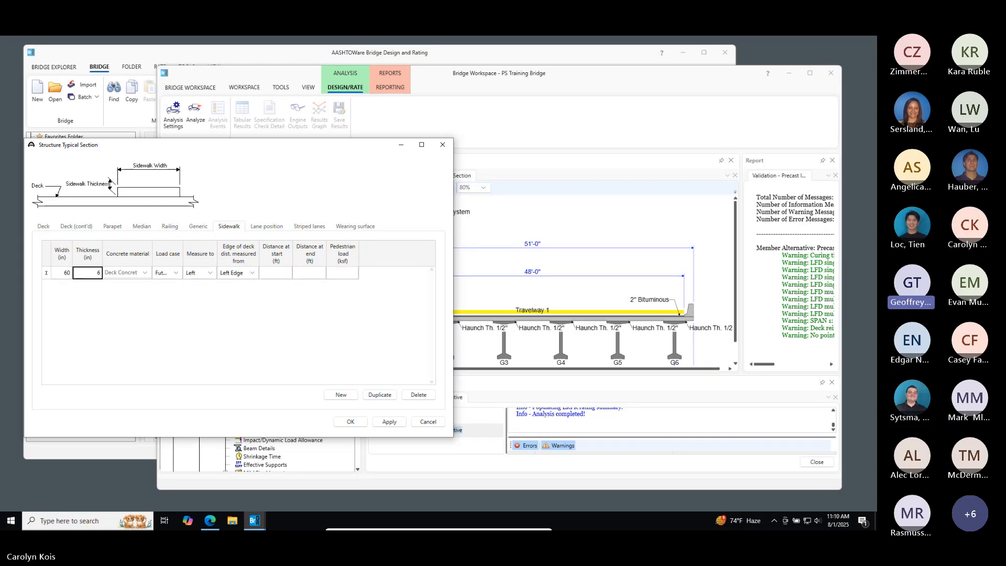
{"action": "type", "text": "6"}
Set the sidewalk's start and end distances to 0 ft and pedestrian load to 1 ksf, and save the typical section
{"action": "key", "text": "Tab"}
{"action": "key", "text": "Tab"}
{"action": "key", "text": "Tab"}
{"action": "key", "text": "Tab"}
{"action": "key", "text": "Tab"}
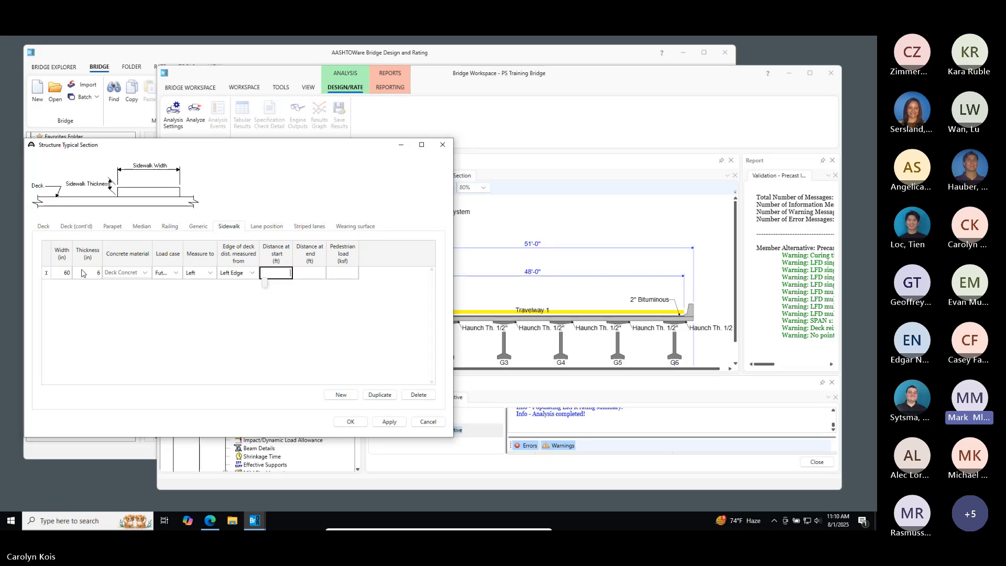
{"action": "type", "text": "0"}
{"action": "key", "text": "Tab"}
{"action": "key", "text": "Tab"}
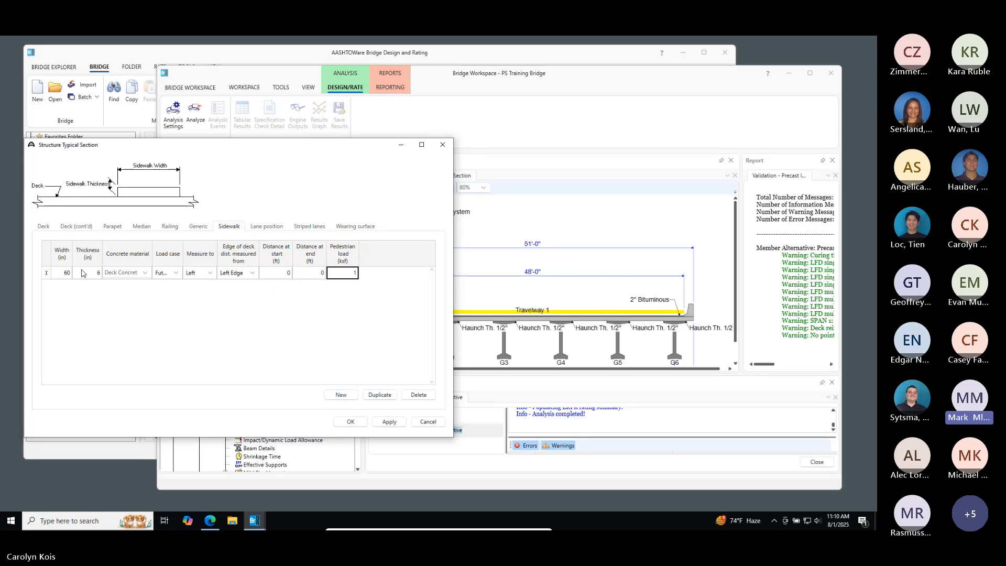
{"action": "type", "text": "1"}
{"action": "left_click", "coordinate": [386, 424]}
{"action": "left_click", "coordinate": [350, 420]}
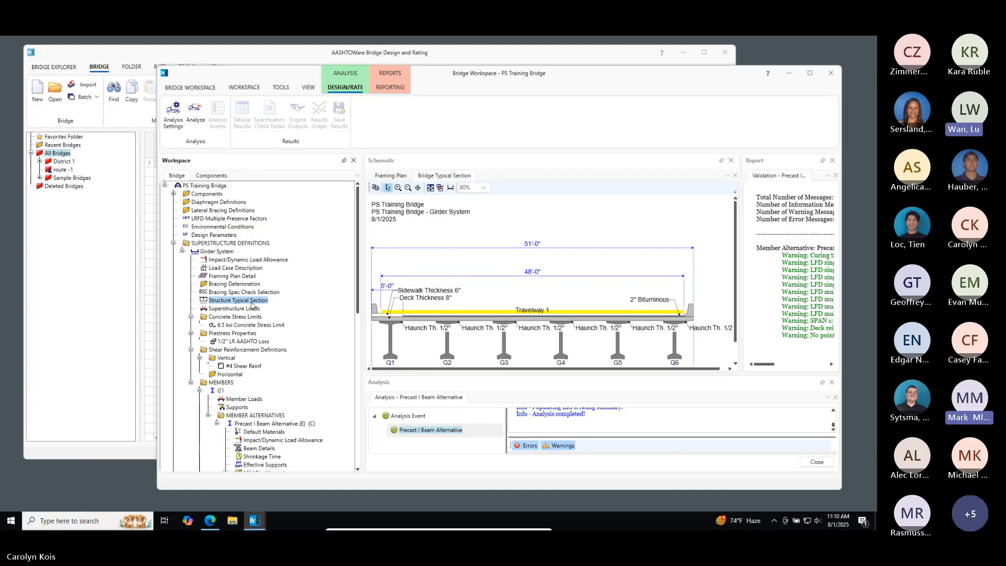
Check the lane position and sidewalk entries in the girder system's Structure Typical Section, then close it without saving
{"action": "double_click", "coordinate": [254, 303]}
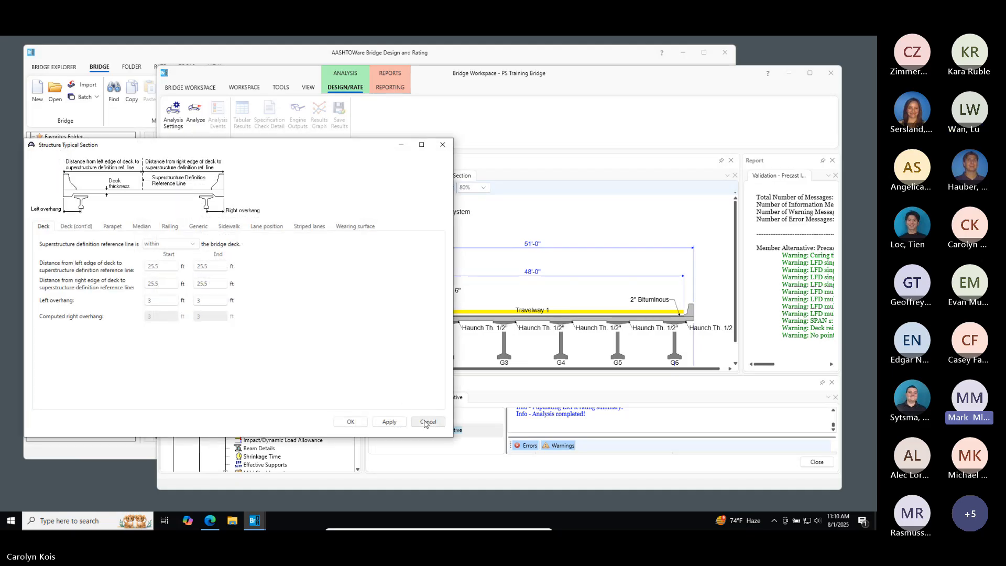
{"action": "left_click", "coordinate": [443, 145]}
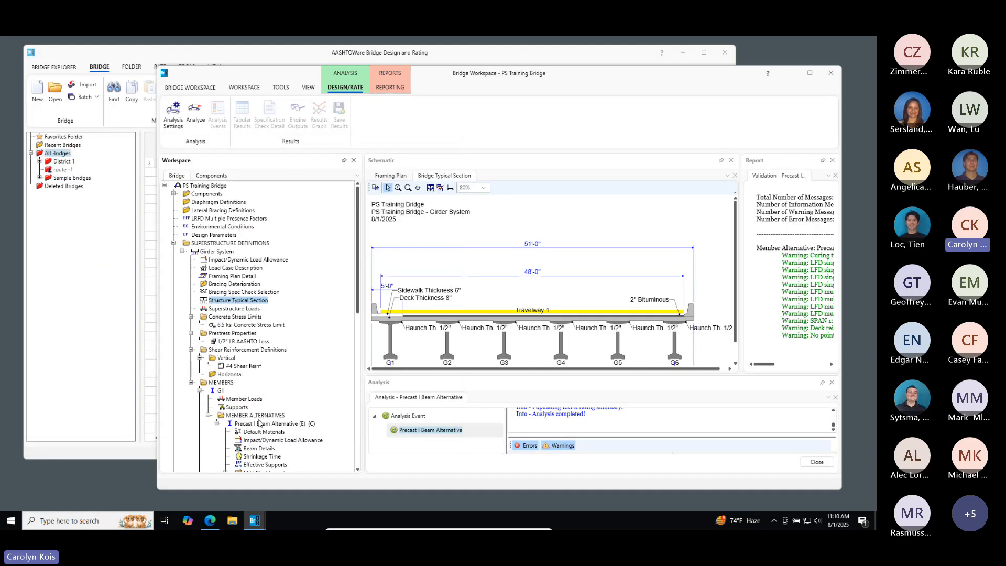
{"action": "left_click", "coordinate": [254, 424]}
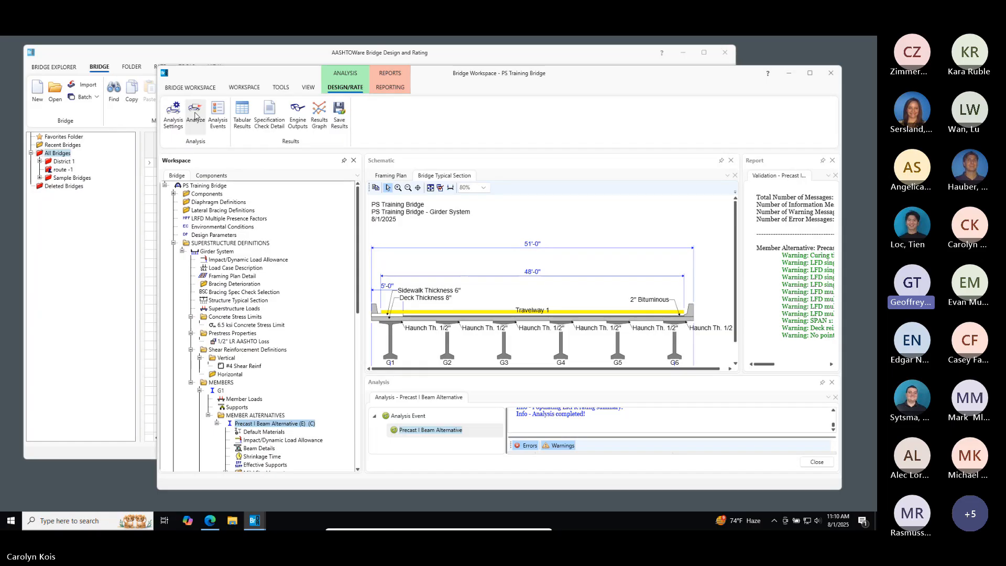
{"action": "scroll", "coordinate": [299, 341], "scroll_direction": "down", "scroll_amount": 3}
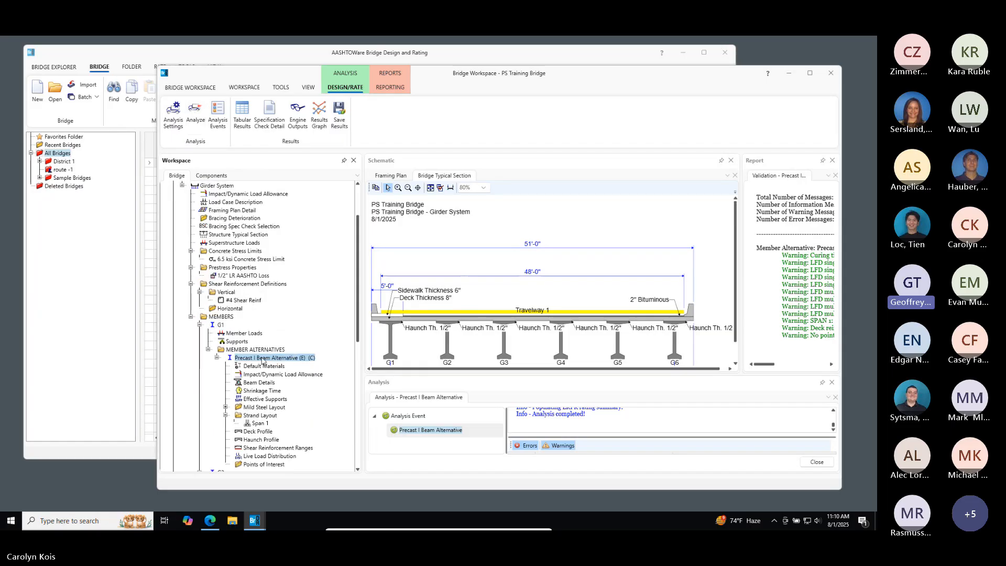
{"action": "scroll", "coordinate": [247, 262], "scroll_direction": "up", "scroll_amount": 1}
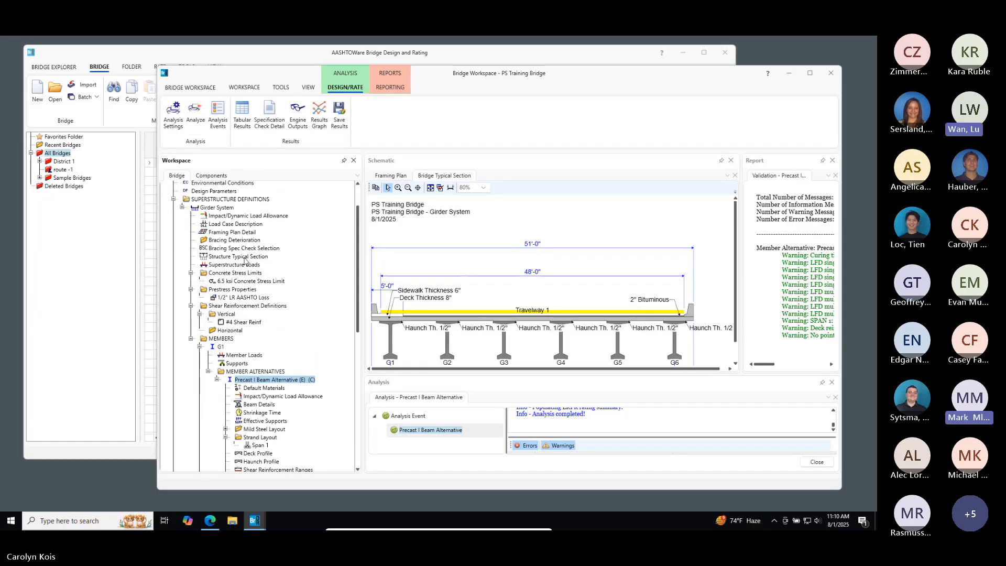
{"action": "left_click", "coordinate": [245, 260]}
{"action": "double_click", "coordinate": [245, 259]}
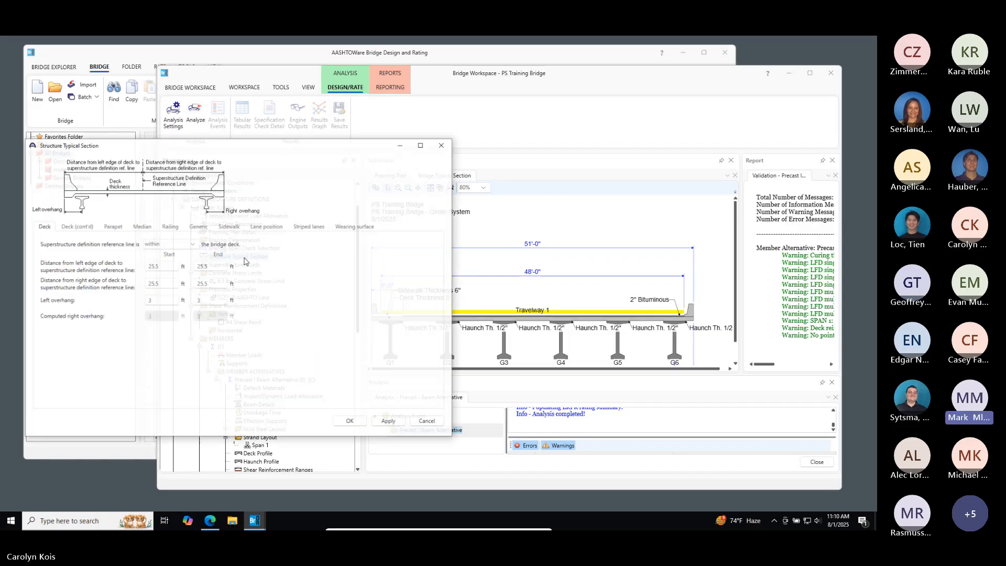
{"action": "left_click", "coordinate": [271, 227]}
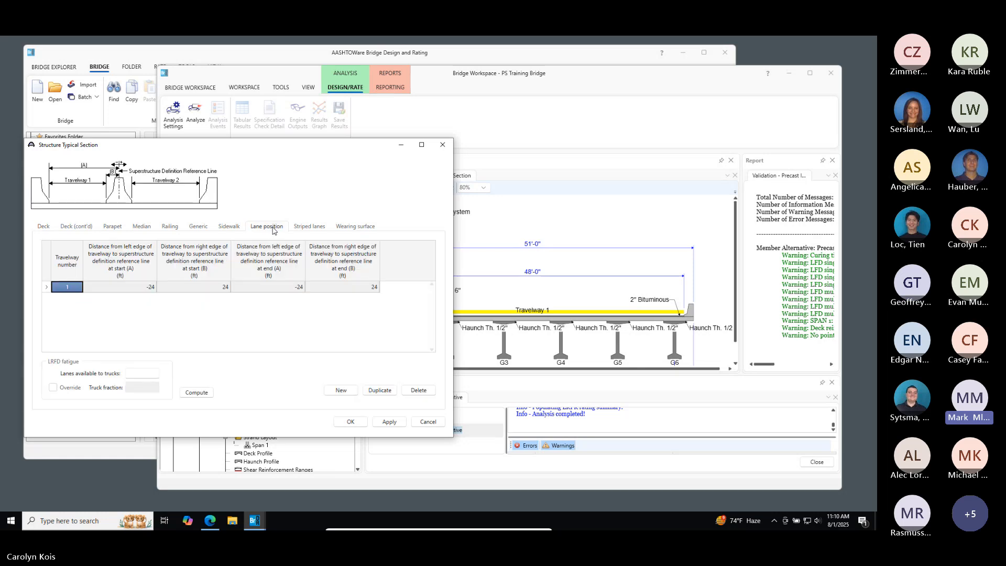
{"action": "left_click", "coordinate": [230, 232]}
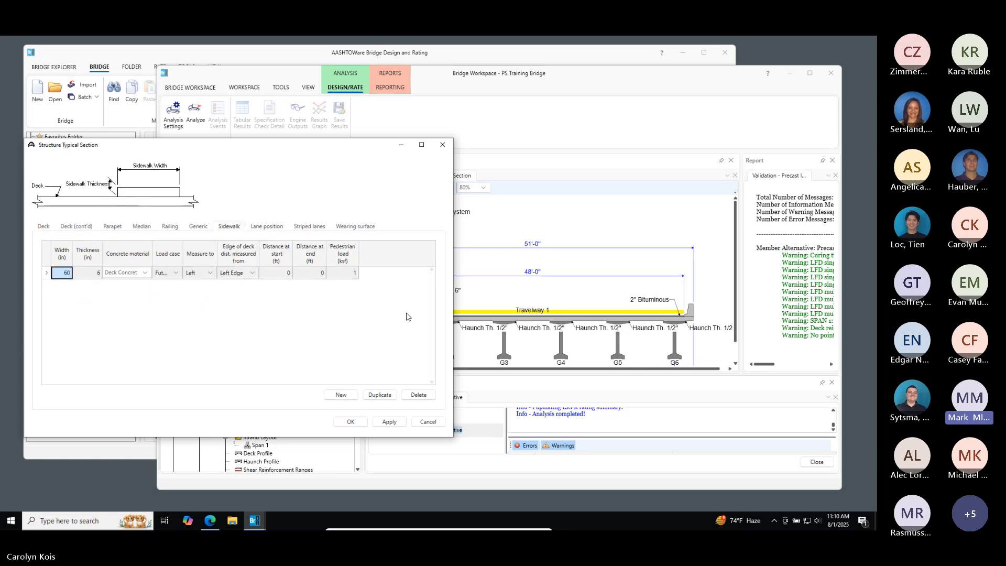
{"action": "left_click", "coordinate": [428, 422]}
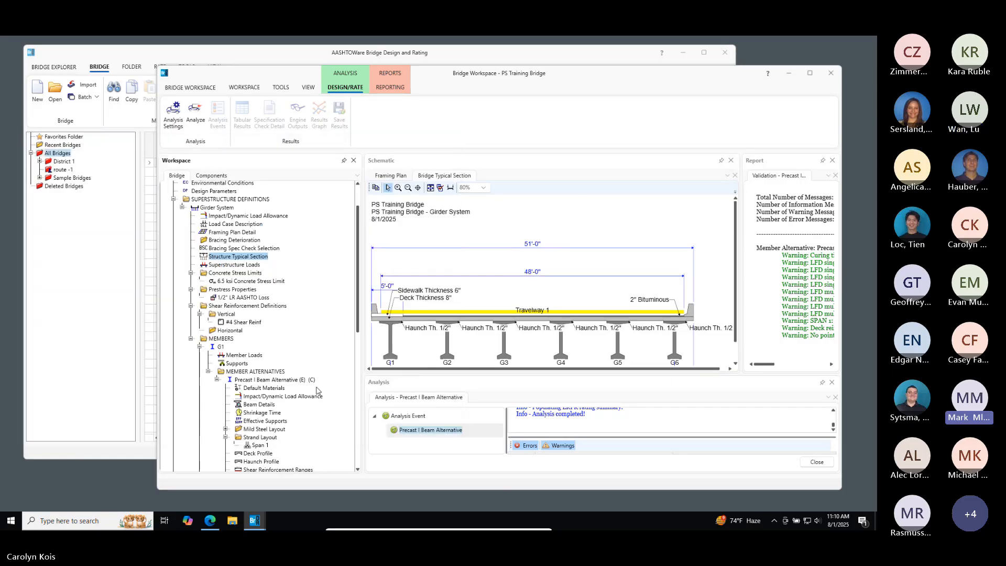
Analyze G1's Precast I Beam Alternative and open its Stage 3 specification checks at Span 1 - 60.00 ft
{"action": "left_click", "coordinate": [269, 378]}
{"action": "left_click", "coordinate": [194, 112]}
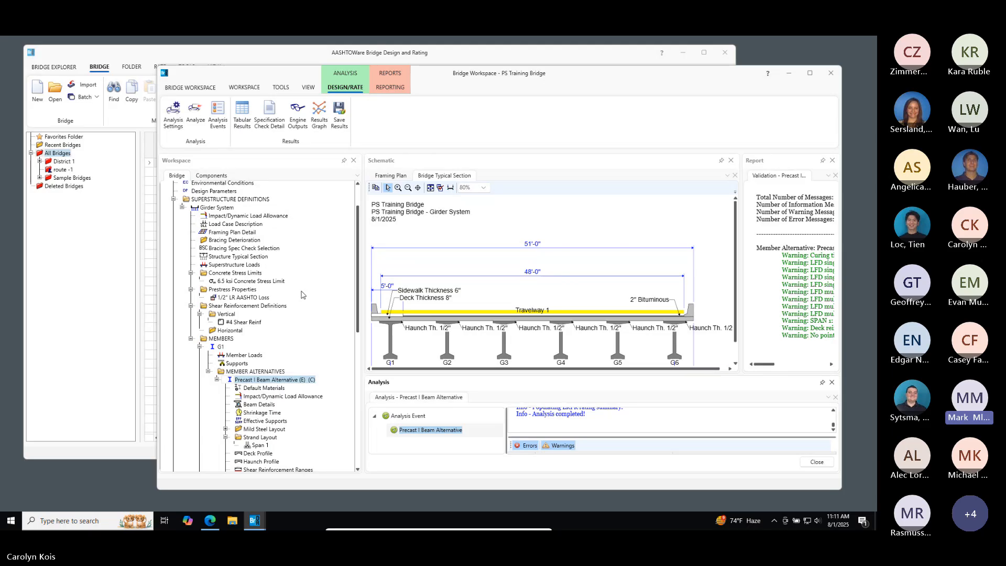
{"action": "left_click", "coordinate": [269, 116]}
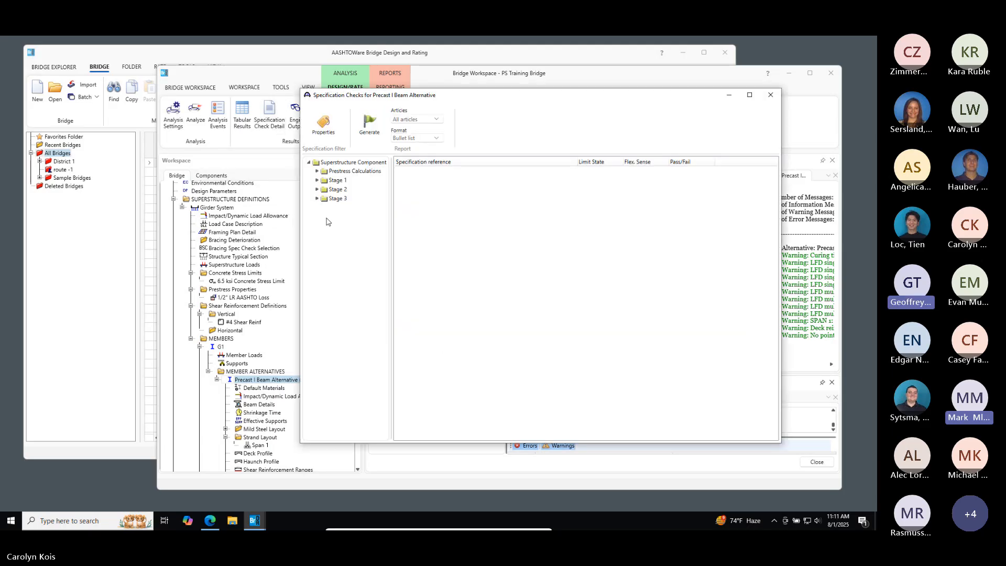
{"action": "left_click", "coordinate": [317, 198]}
{"action": "left_click", "coordinate": [325, 207]}
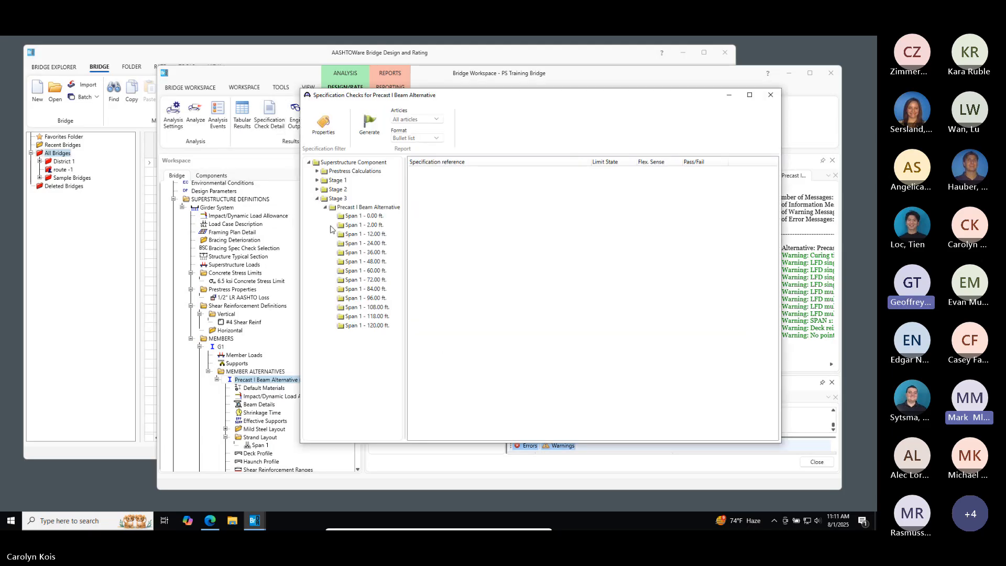
{"action": "left_click", "coordinate": [369, 271]}
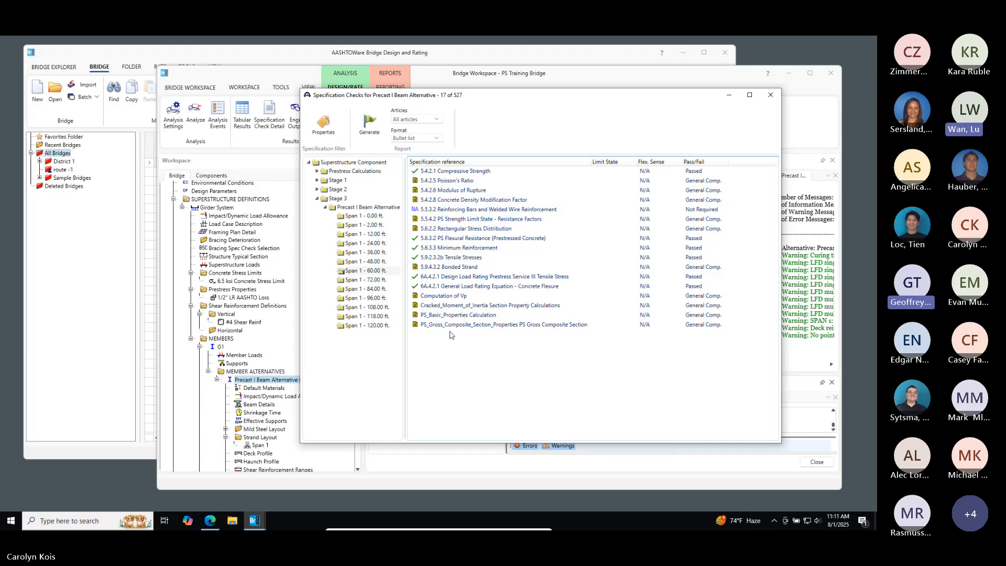
Examine the inputs, load factors and controlling rating factors in the 6A.4.2.1 General Load Rating Equation - Concrete Flexure check, then close the specification checks
{"action": "double_click", "coordinate": [451, 287]}
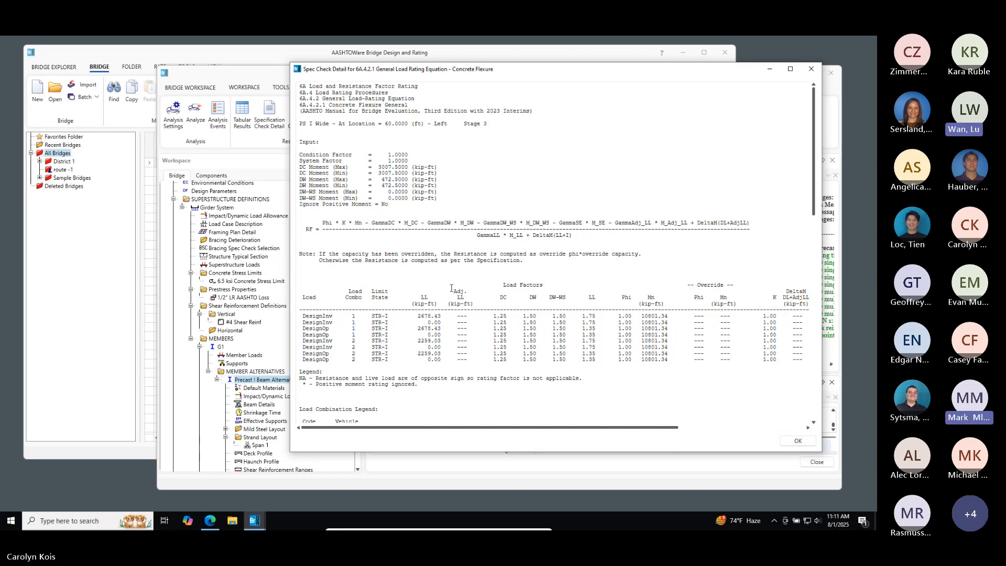
{"action": "scroll", "coordinate": [451, 288], "scroll_direction": "down", "scroll_amount": 2}
{"action": "scroll", "coordinate": [451, 288], "scroll_direction": "down", "scroll_amount": 3}
{"action": "scroll", "coordinate": [451, 289], "scroll_direction": "down", "scroll_amount": 12}
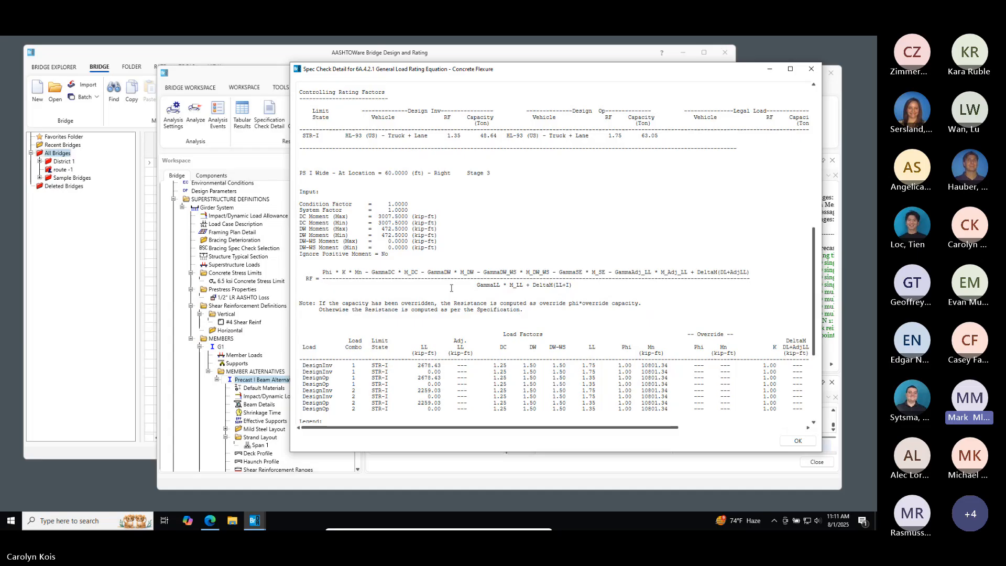
{"action": "scroll", "coordinate": [451, 288], "scroll_direction": "up", "scroll_amount": 9}
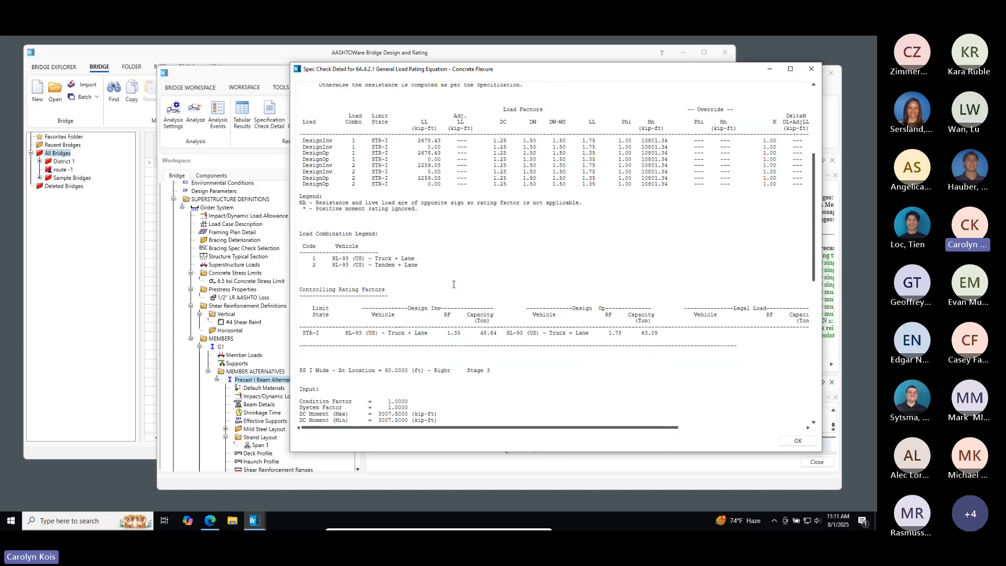
{"action": "scroll", "coordinate": [454, 284], "scroll_direction": "up", "scroll_amount": 10}
{"action": "left_click", "coordinate": [811, 68]}
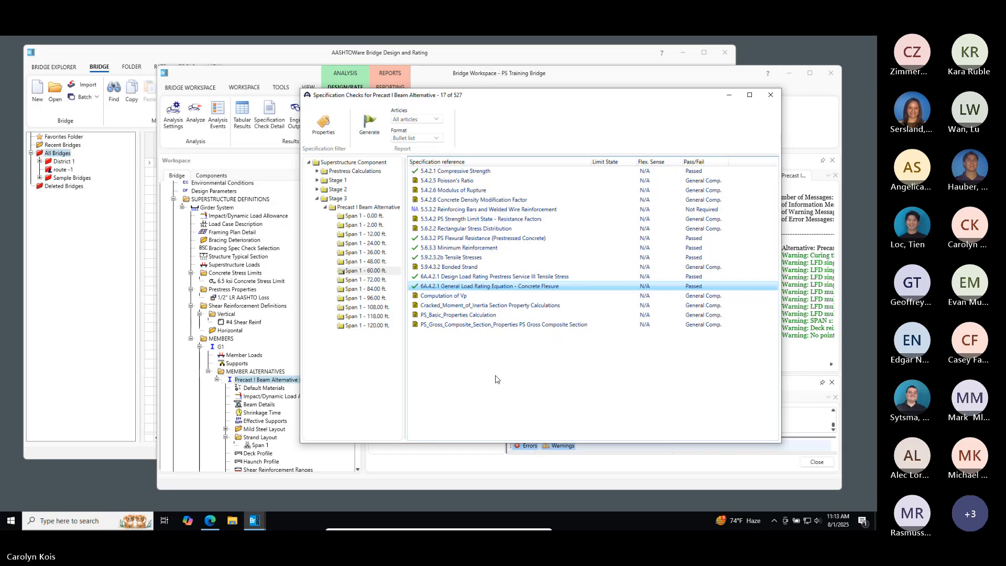
{"action": "left_click", "coordinate": [771, 95]}
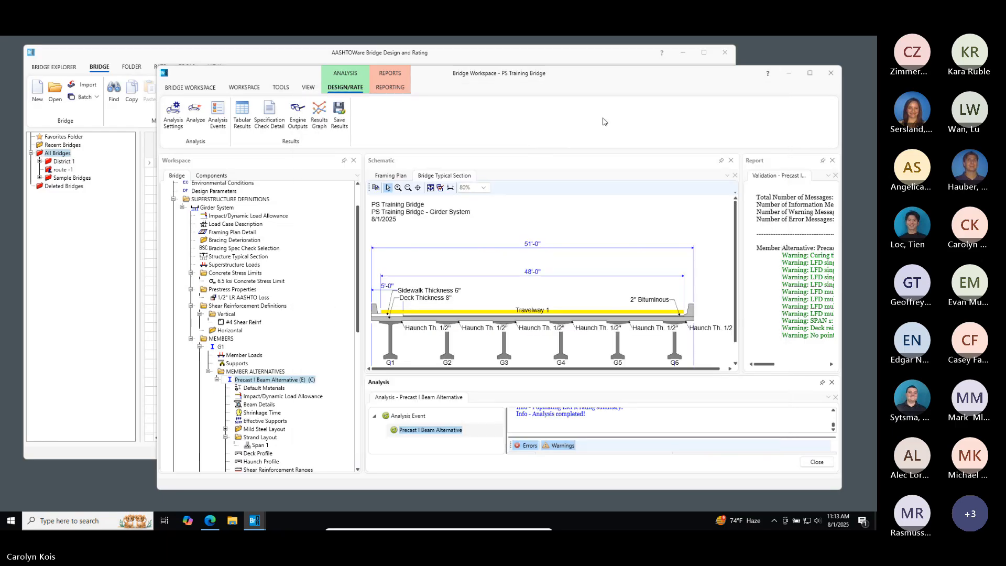